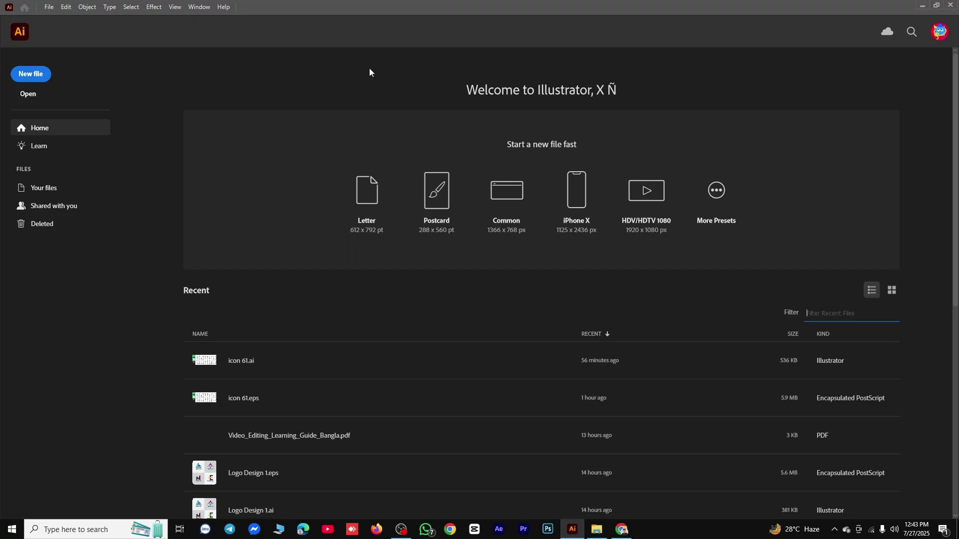
click(48, 6)
mouse_move(62, 14)
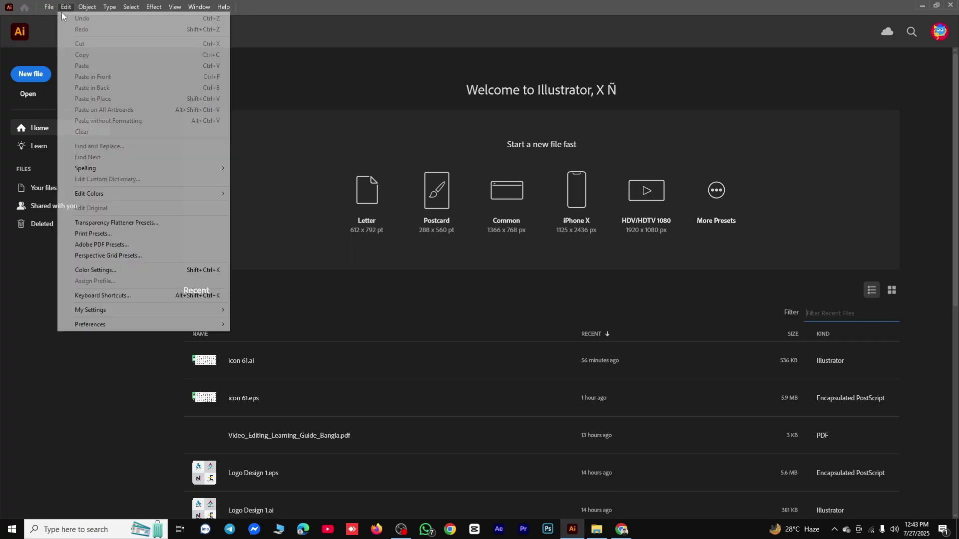
click(389, 84)
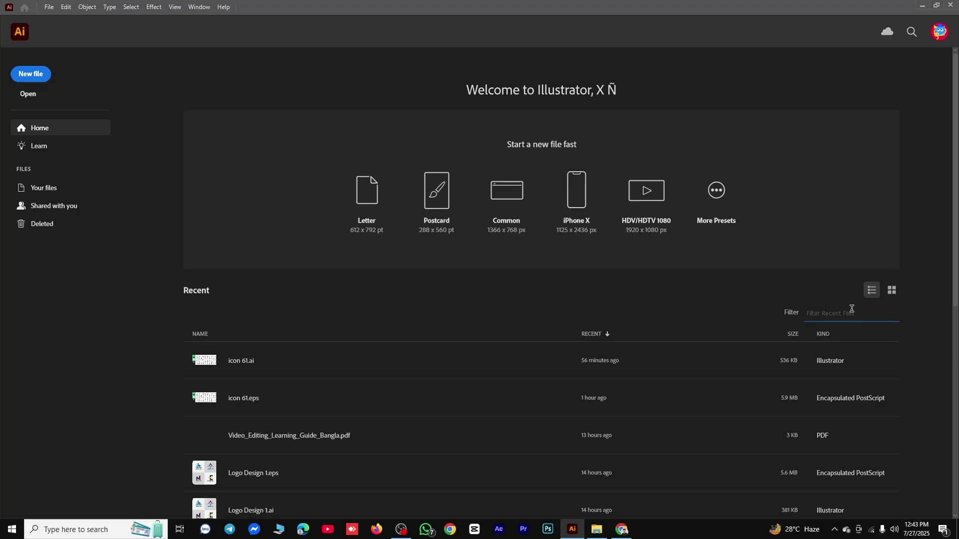
View the recent files as thumbnails and return them to the list view
click(891, 290)
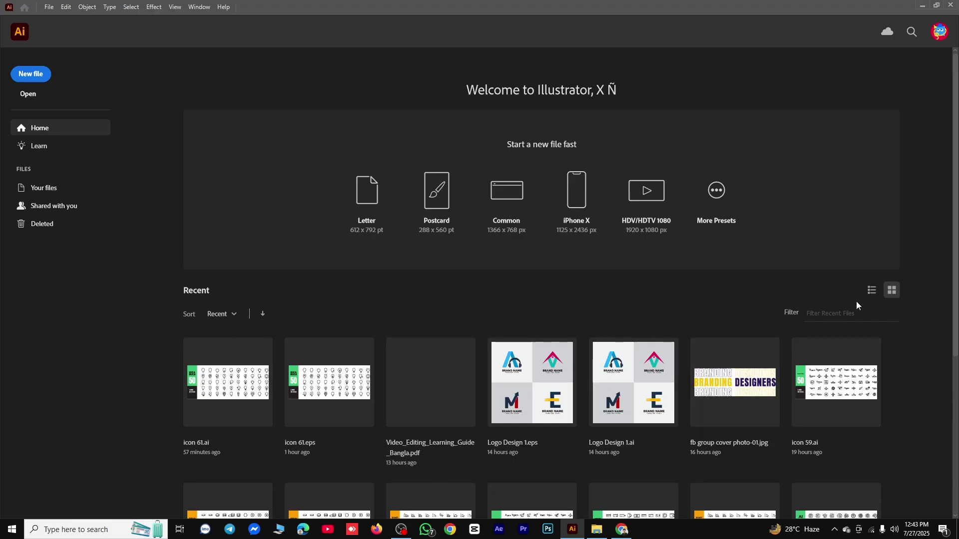
click(870, 290)
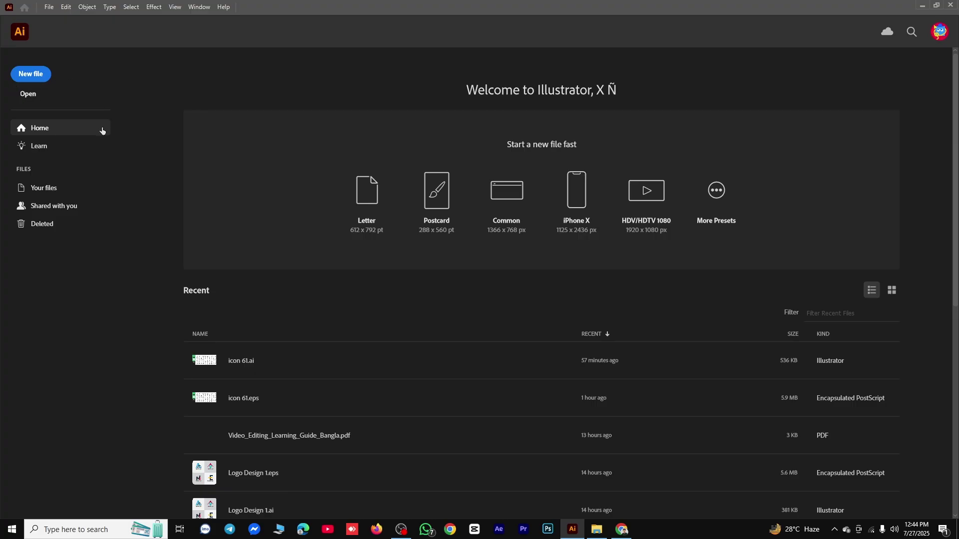
click(32, 78)
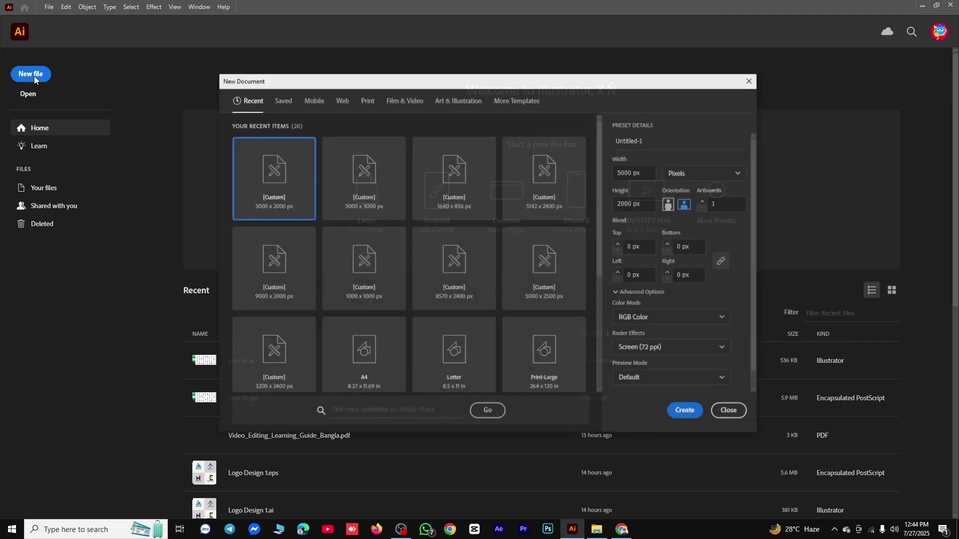
click(749, 80)
click(49, 6)
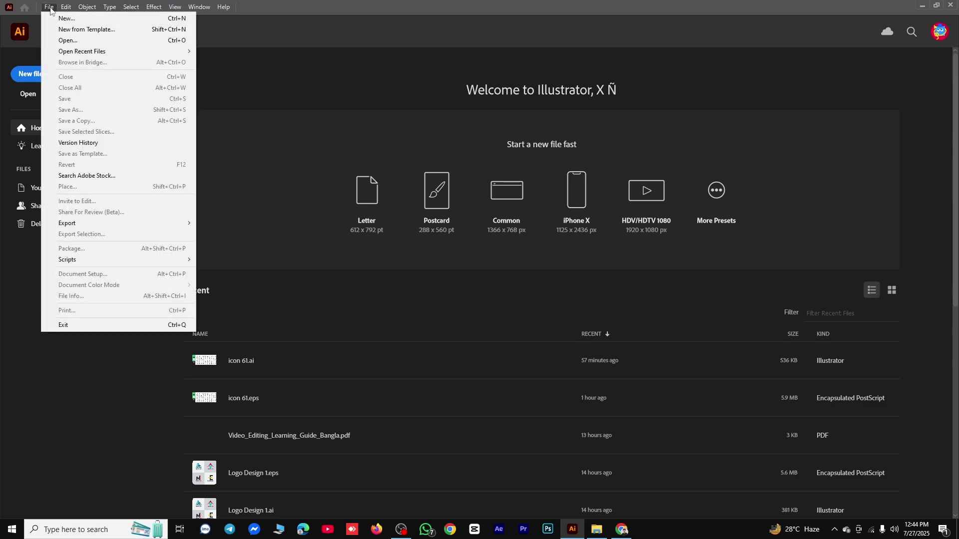
mouse_move(110, 6)
click(65, 18)
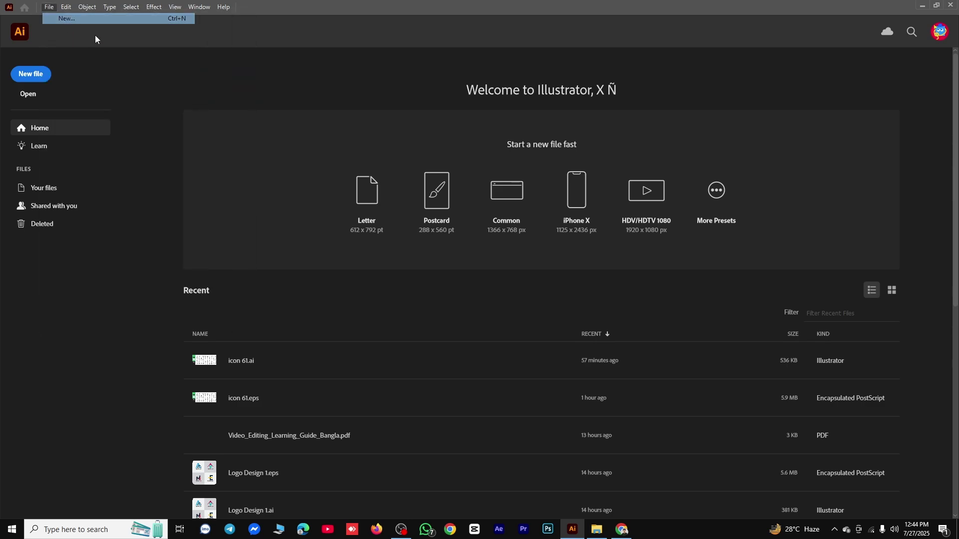
click(750, 79)
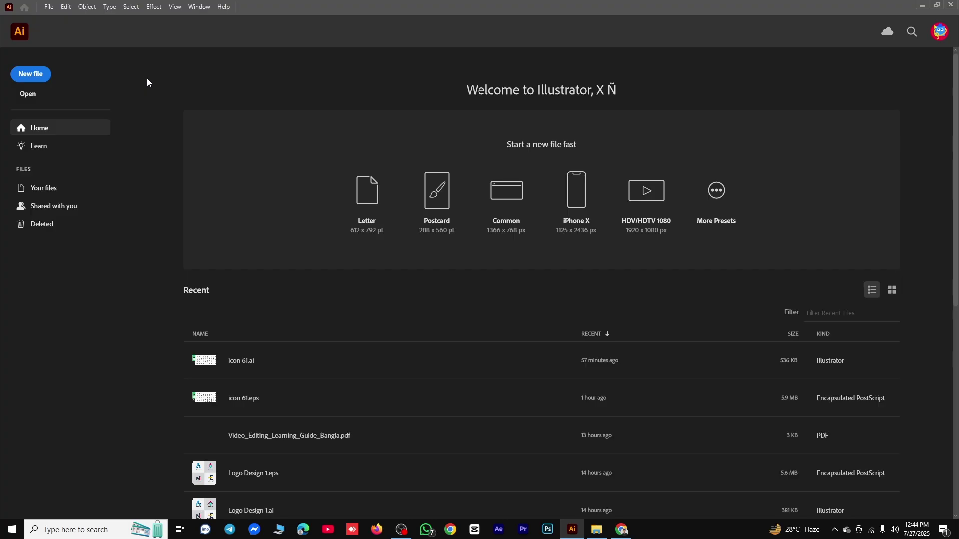
Open the new document setup and examine the preset categories from Recent to More Templates, including the recent 1000 x 1000 px preset
key(ctrl+n)
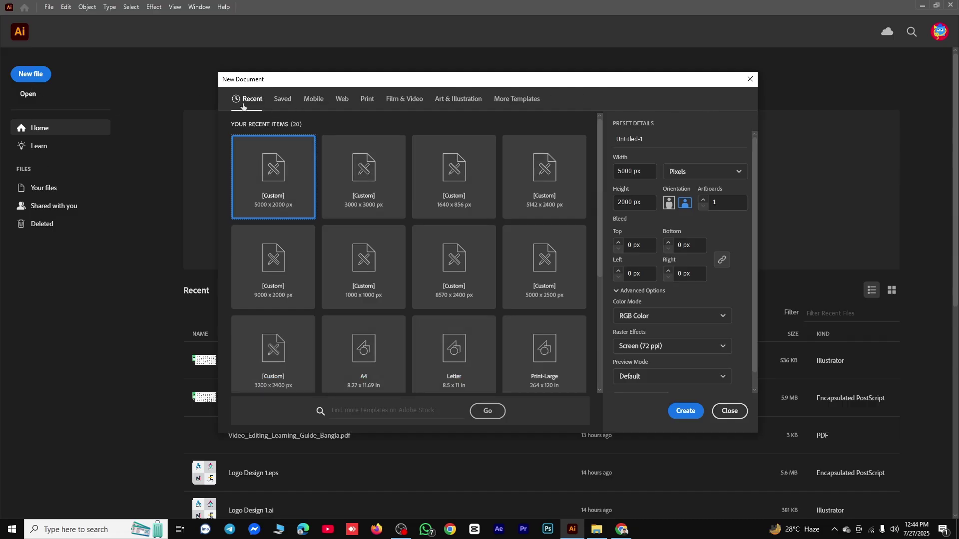
scroll(465, 296, down, 3)
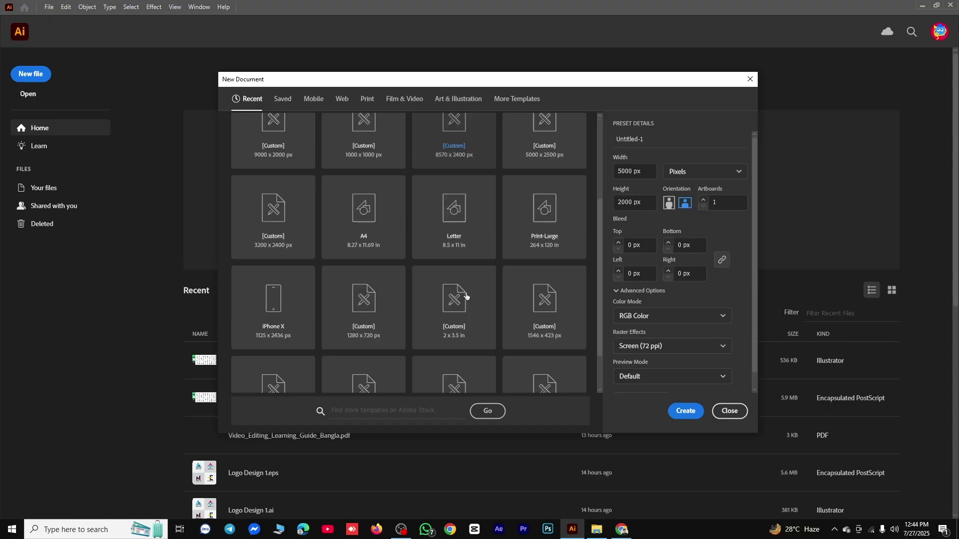
scroll(425, 251, up, 3)
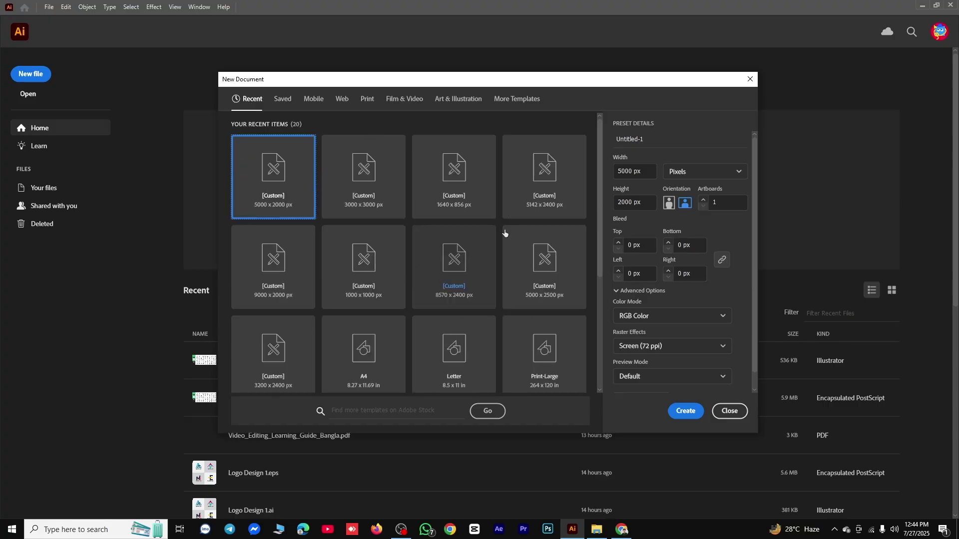
click(283, 102)
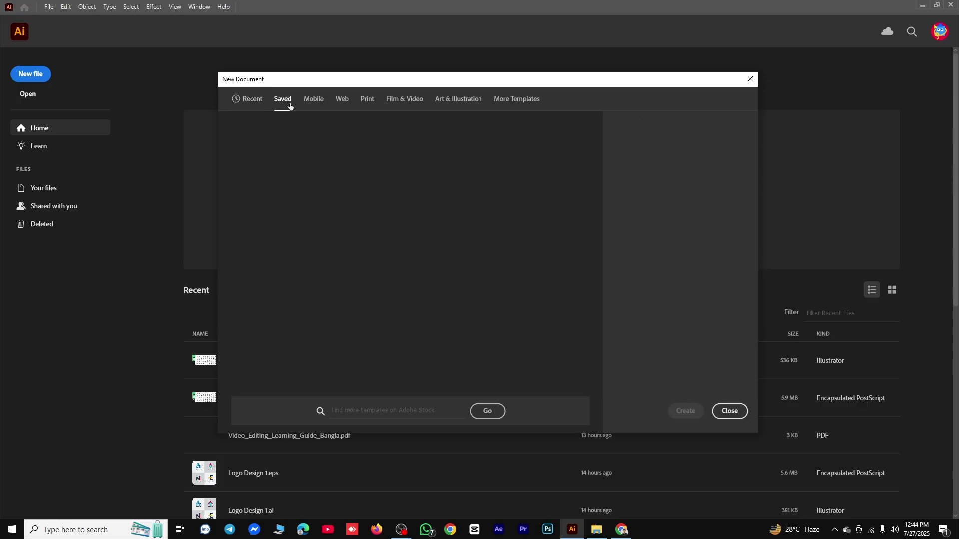
click(321, 103)
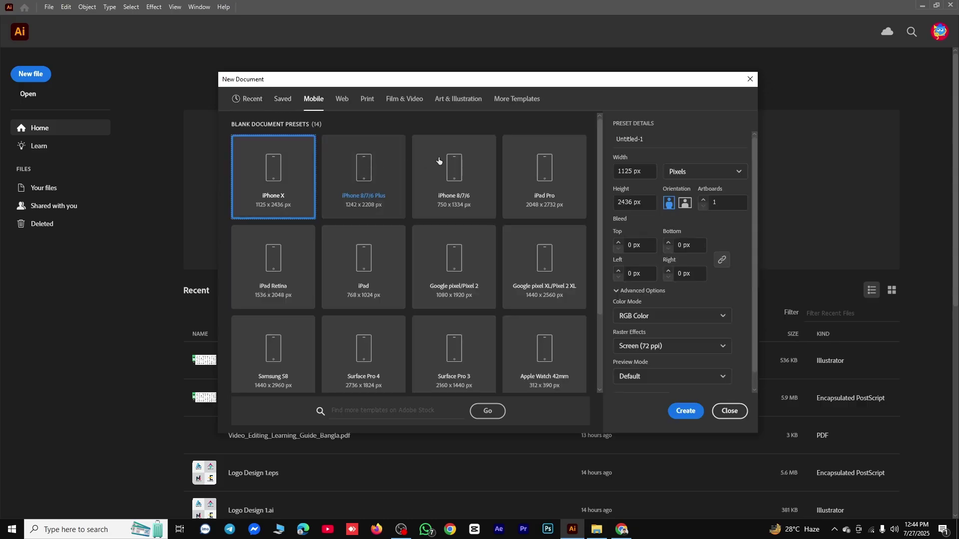
click(337, 101)
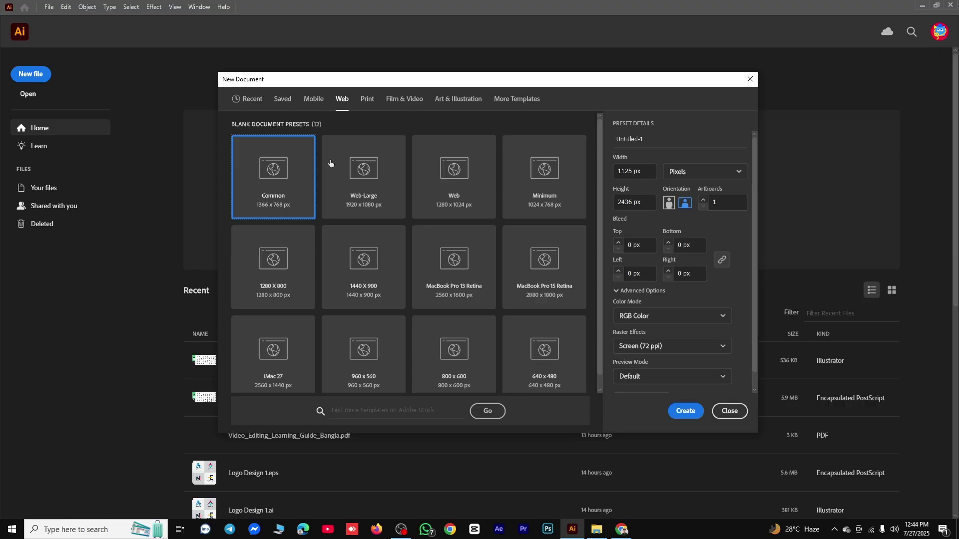
click(368, 101)
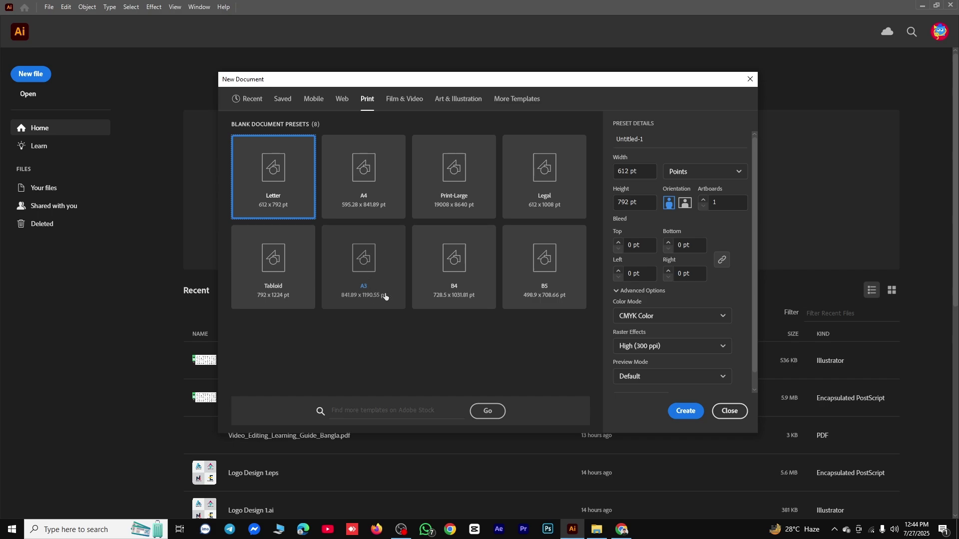
click(405, 100)
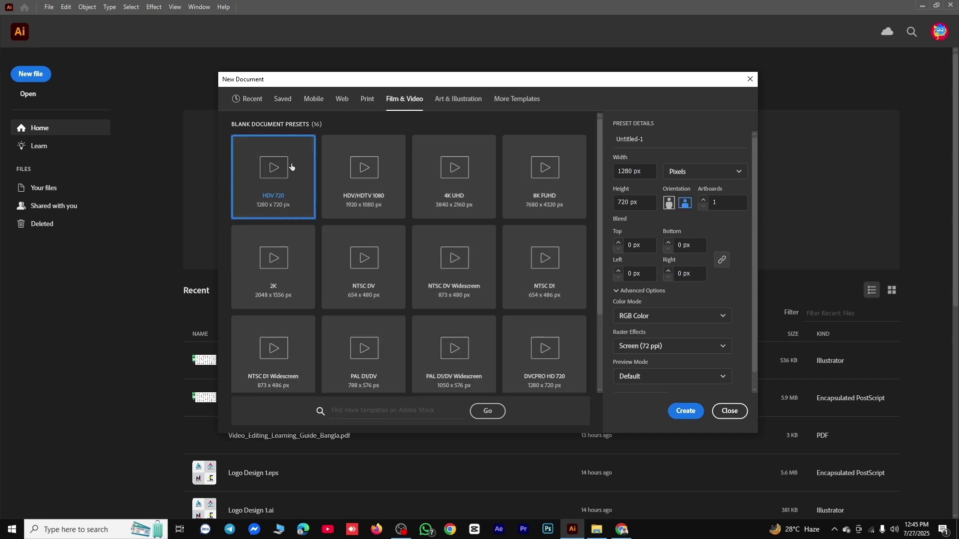
click(446, 100)
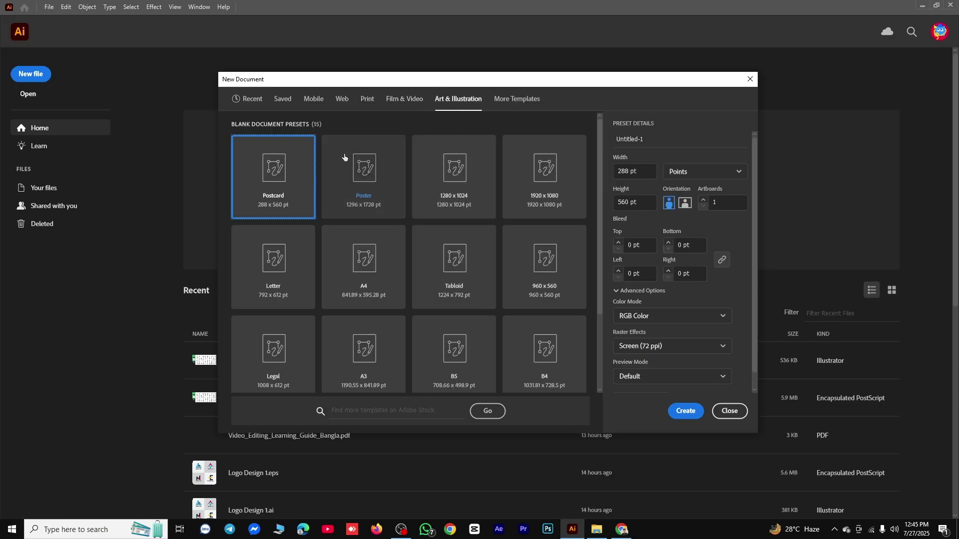
click(516, 103)
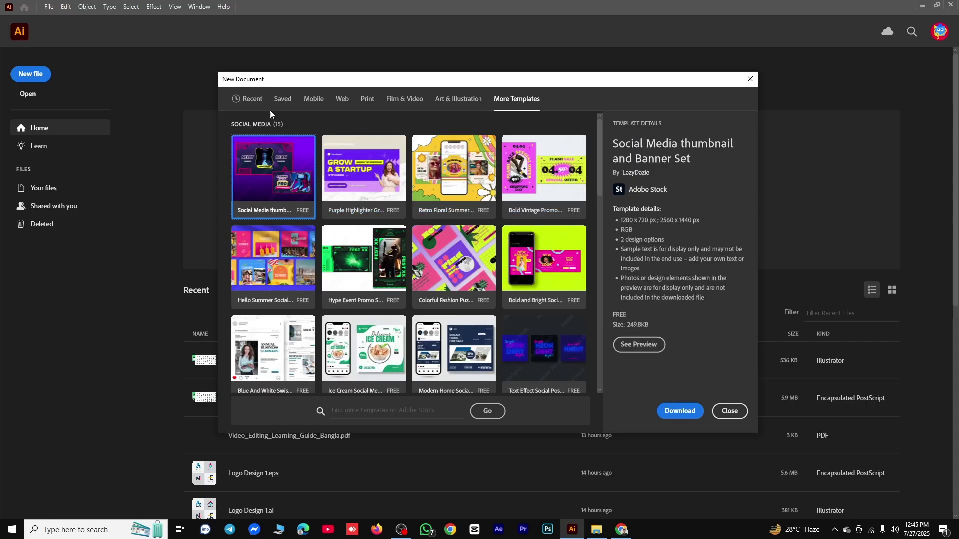
click(261, 100)
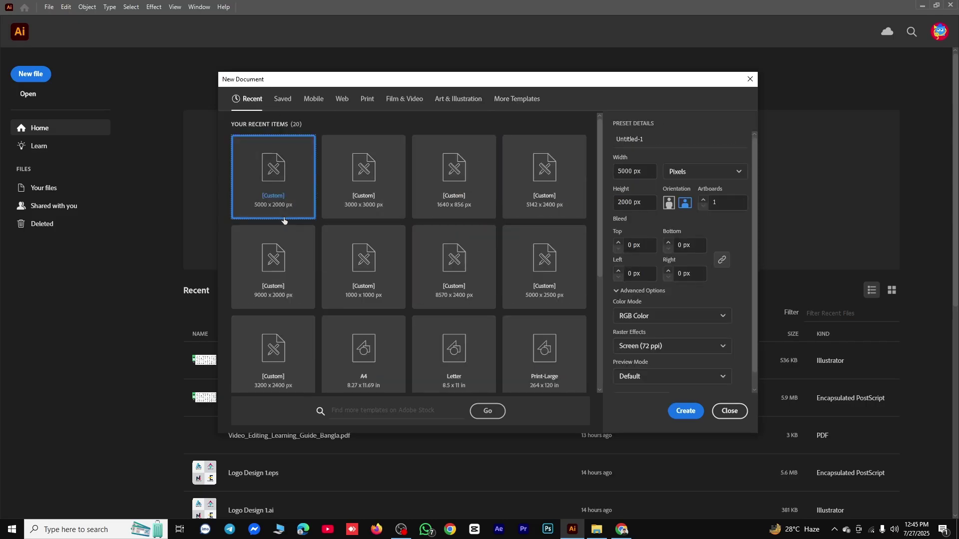
click(370, 289)
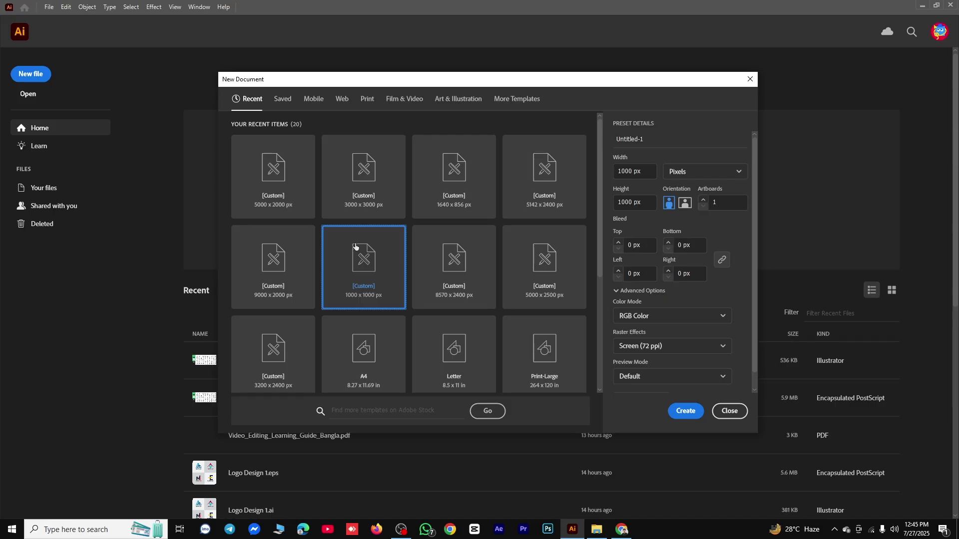
Choose the A4 print preset for the new document and name it "adobe illustartor basic to advance"
click(367, 100)
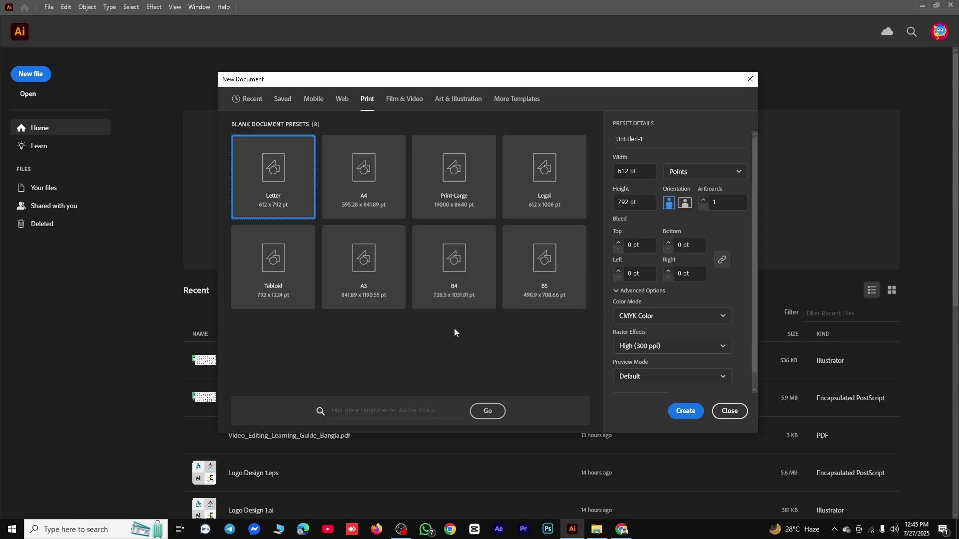
click(372, 209)
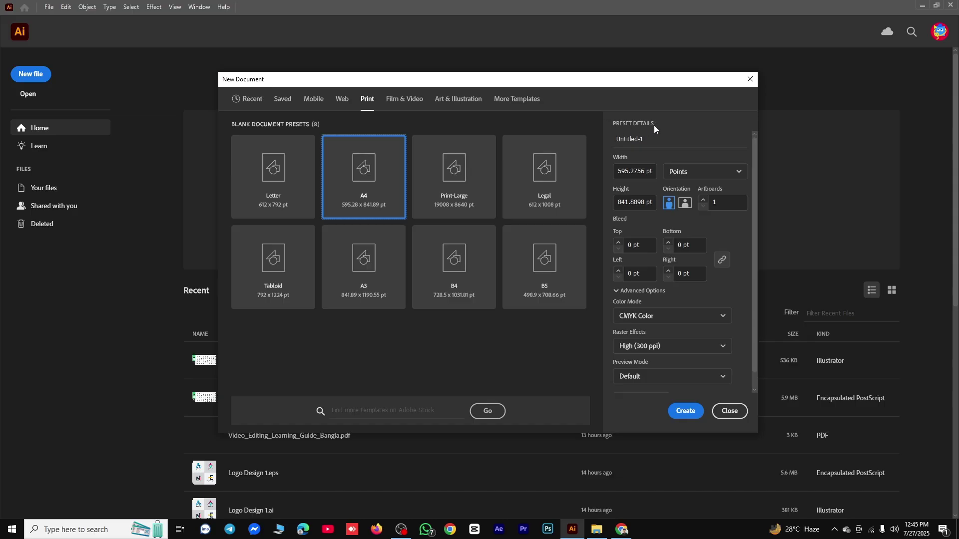
click(662, 136)
key(shift+Left)
key(shift+Left)
key(shift+Left)
key(shift+Left)
key(shift+Left)
key(shift+Left)
key(shift+Left)
key(shift+Left)
key(shift+Left)
key(shift+Left)
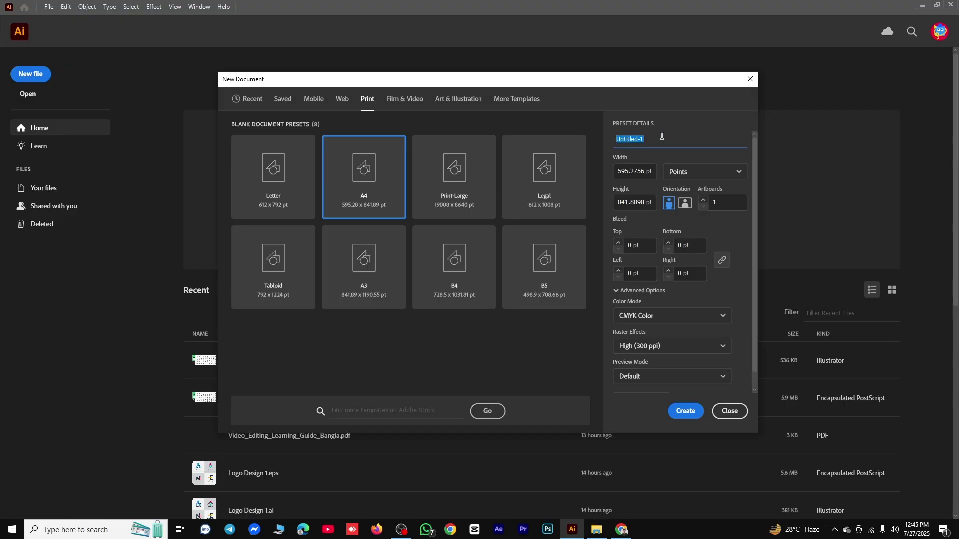
text(adobe illustartor basic to advance)
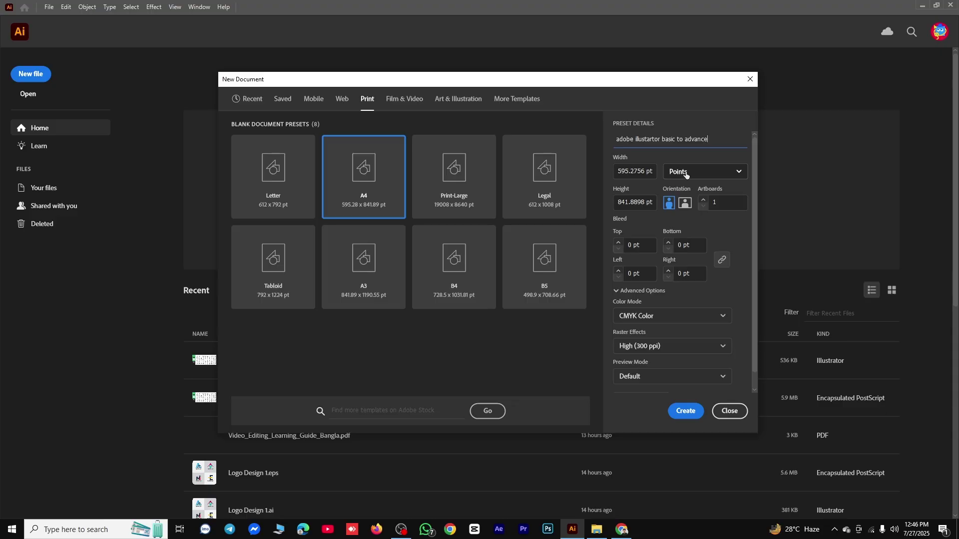
Set the new document's units to pixels, trying inches before returning to pixels
click(739, 172)
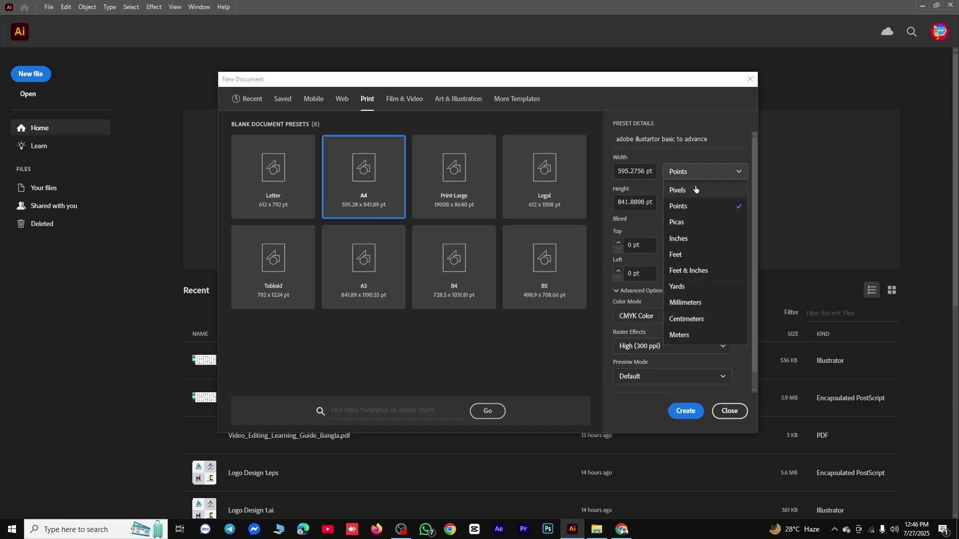
click(682, 191)
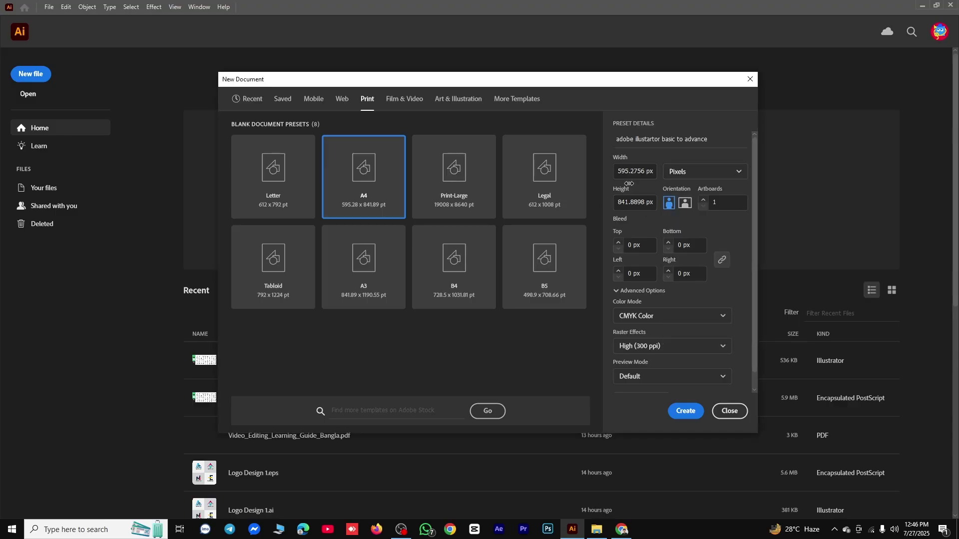
click(739, 178)
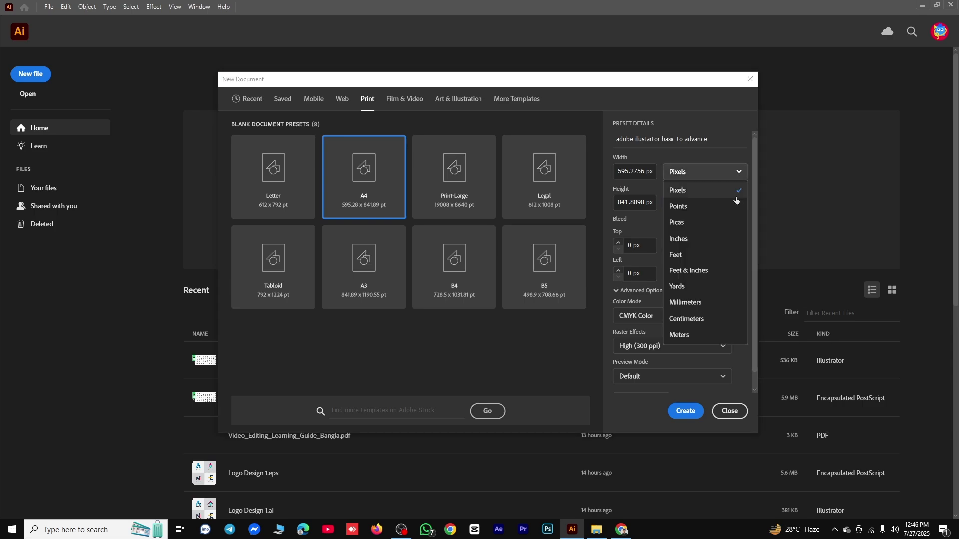
click(689, 238)
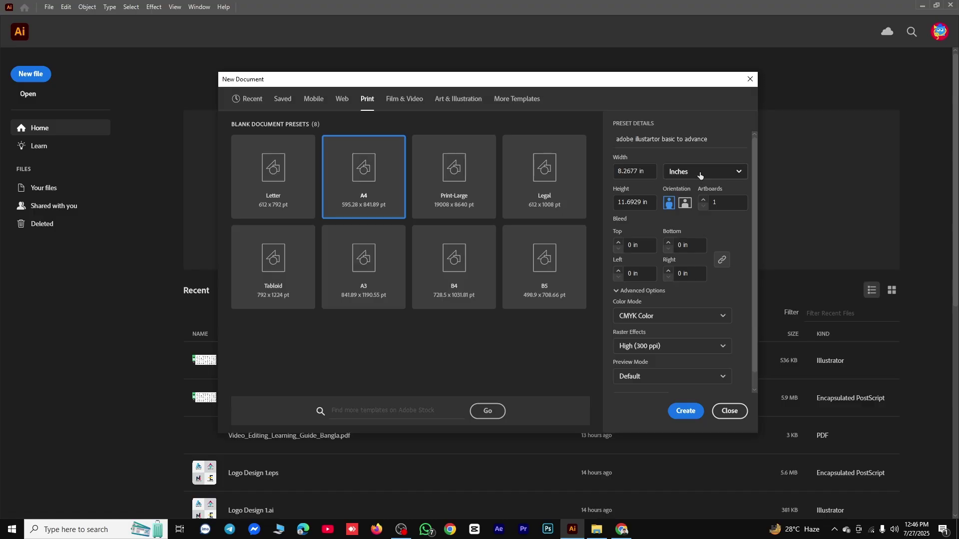
click(730, 175)
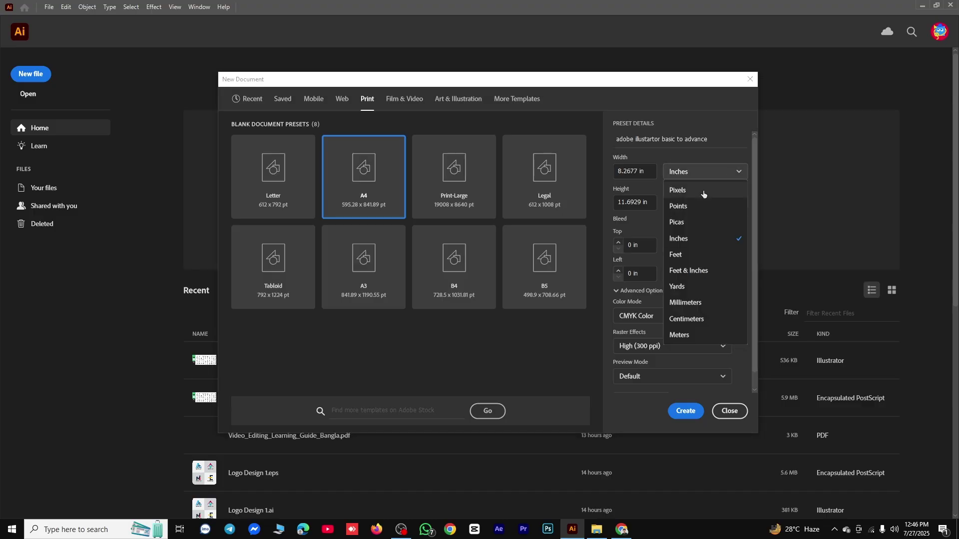
click(672, 190)
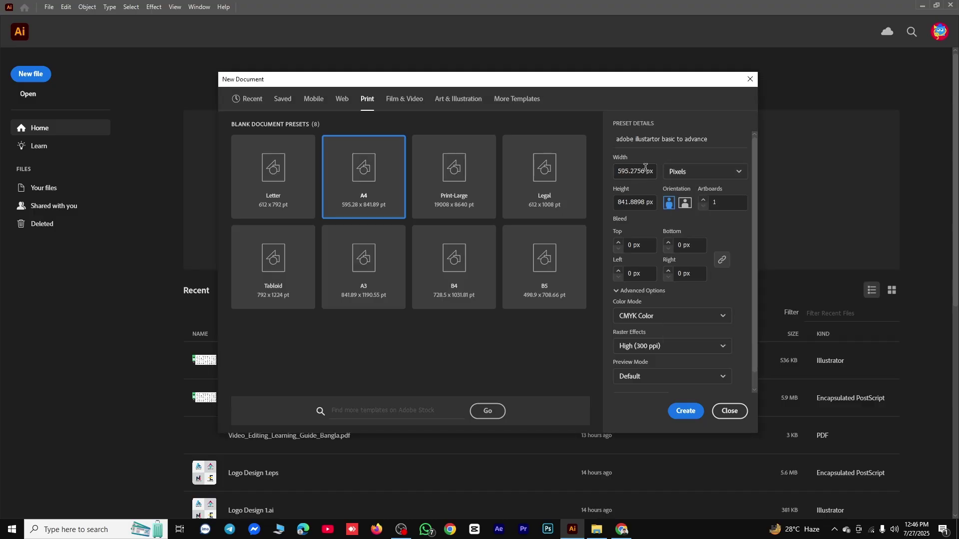
Set the new document's width and height to 1000 px each
drag(645, 168, 616, 173)
text(1000)
drag(644, 206, 609, 210)
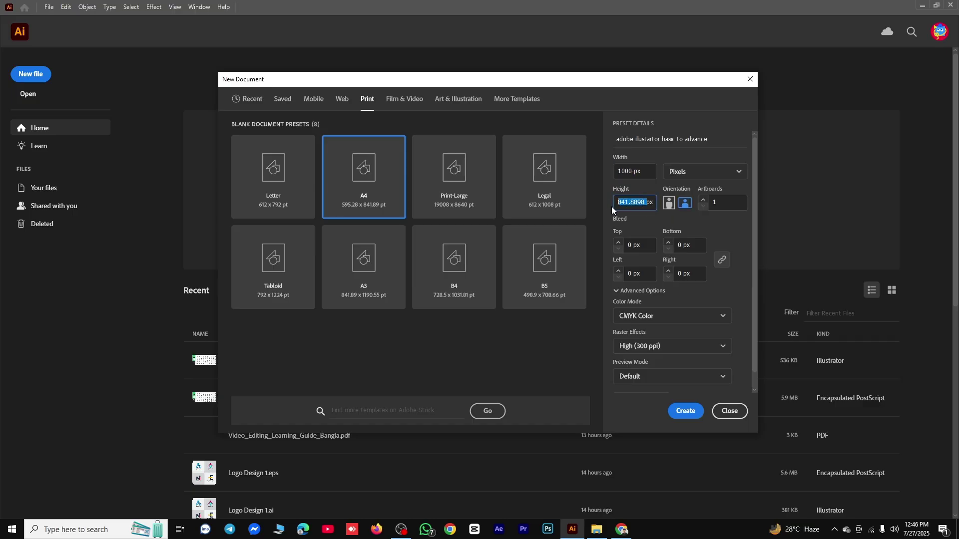
text(1000)
Try a higher number of artboards for the new document and reset it to 1
click(704, 201)
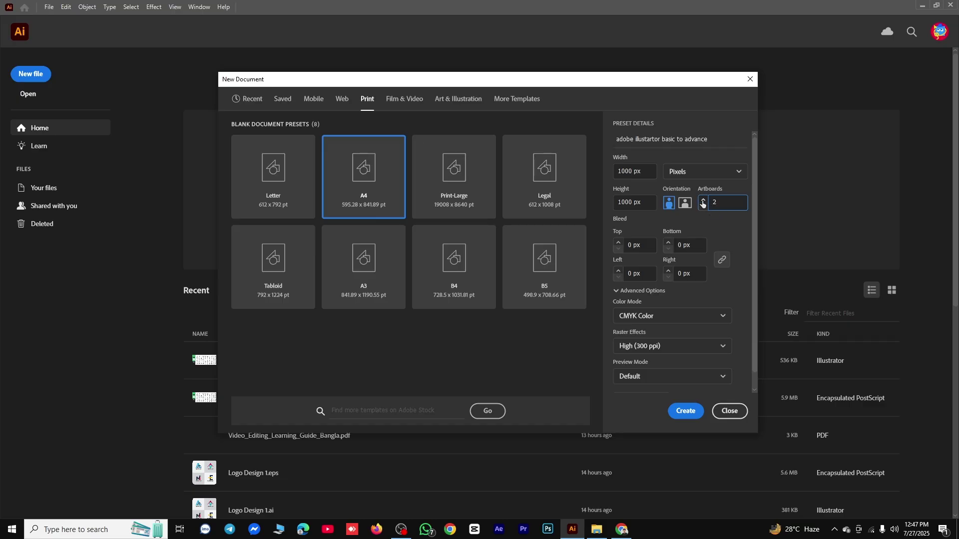
click(703, 200)
click(704, 207)
Set the new document's bleed to 10 px on all four sides
click(632, 245)
double_click(631, 246)
text(10)
click(722, 260)
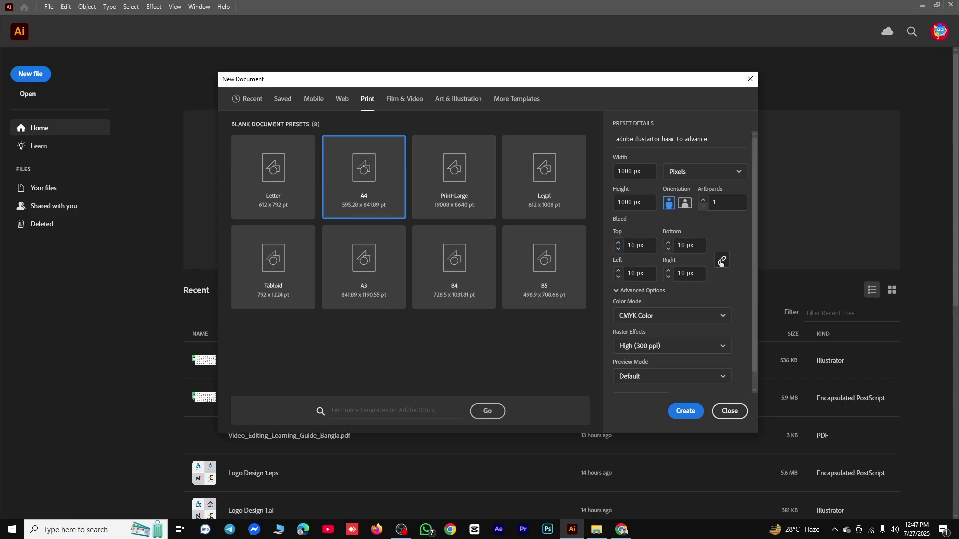
Unlink the bleed values, lower the top bleed to 0 px, and relink all four sides at that value
click(721, 260)
click(619, 248)
click(619, 248)
click(619, 248)
click(619, 249)
click(619, 248)
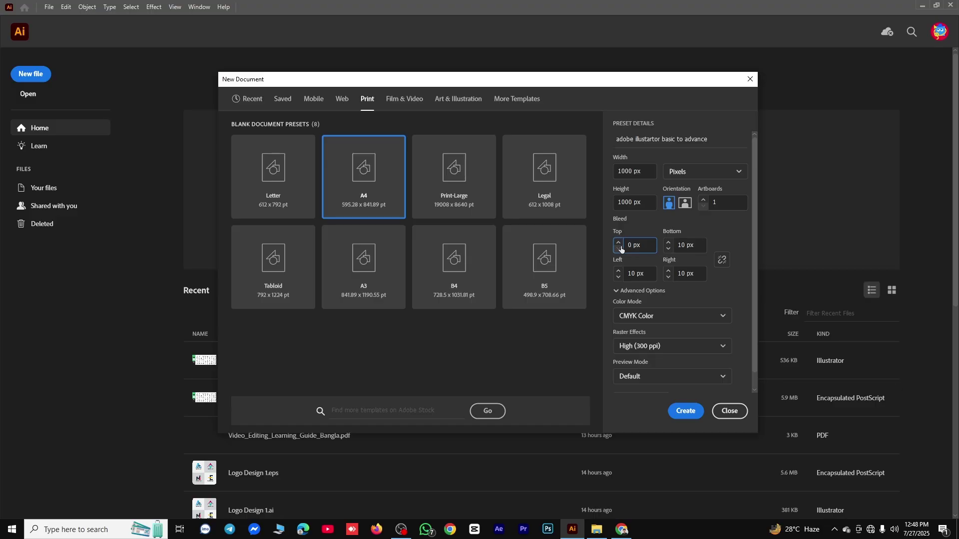
click(722, 259)
Set the advanced options to RGB Color with Screen (72 ppi) raster effects and create the document
click(652, 291)
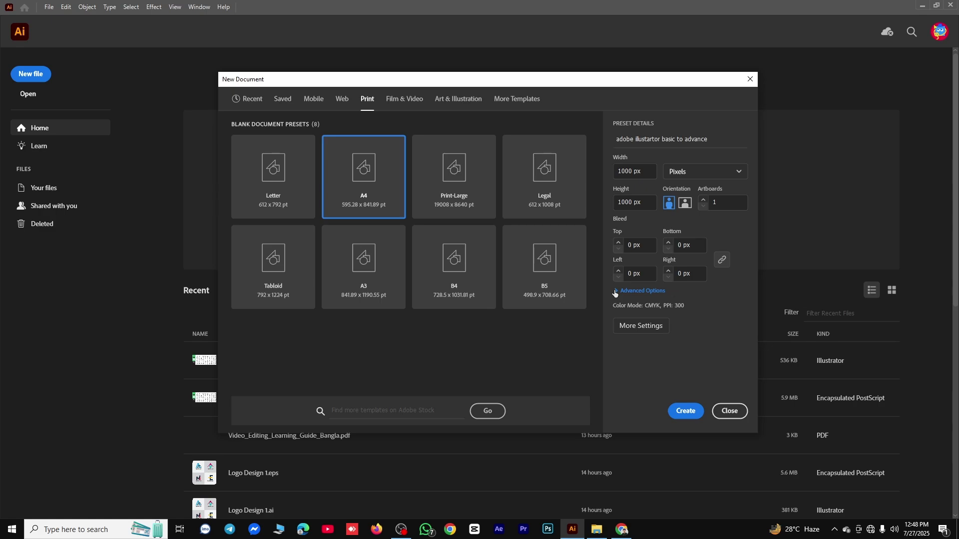
click(615, 291)
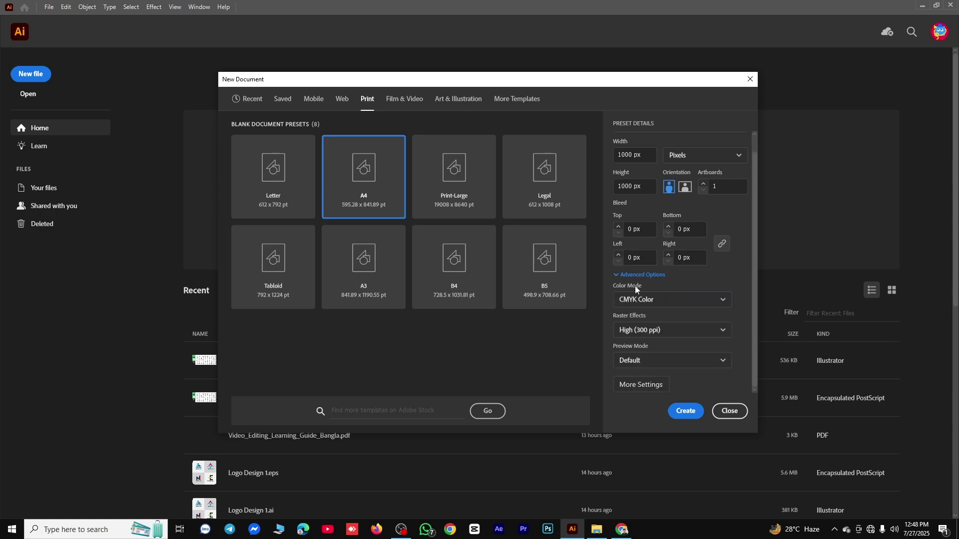
click(713, 300)
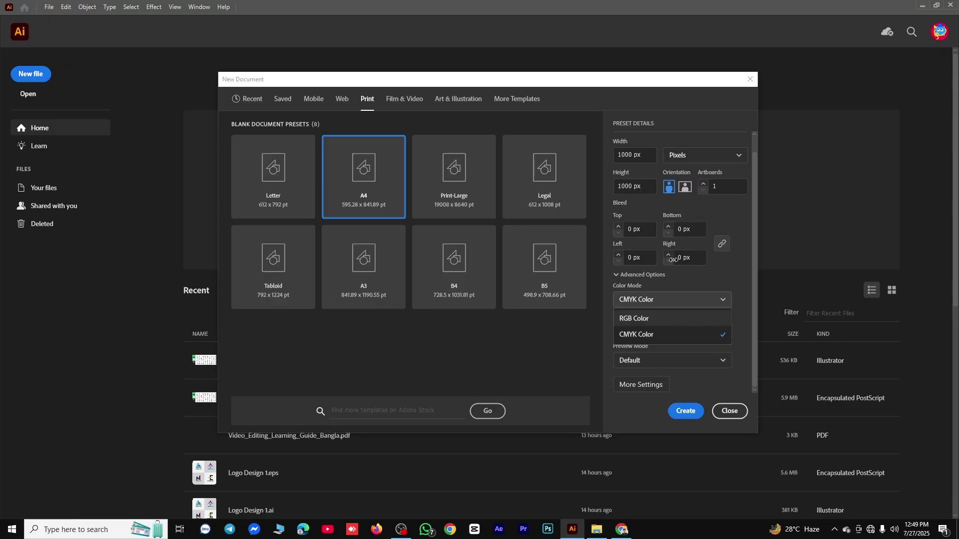
click(632, 319)
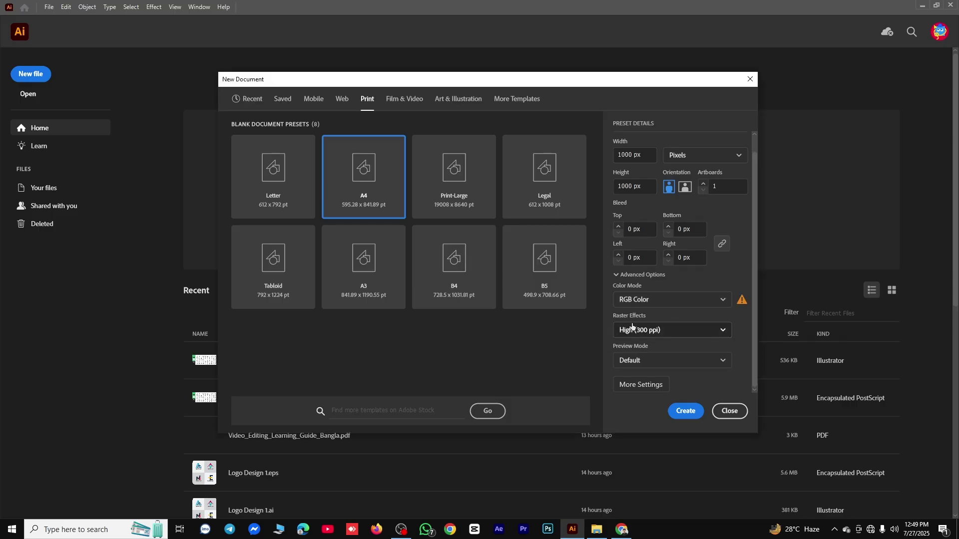
click(694, 331)
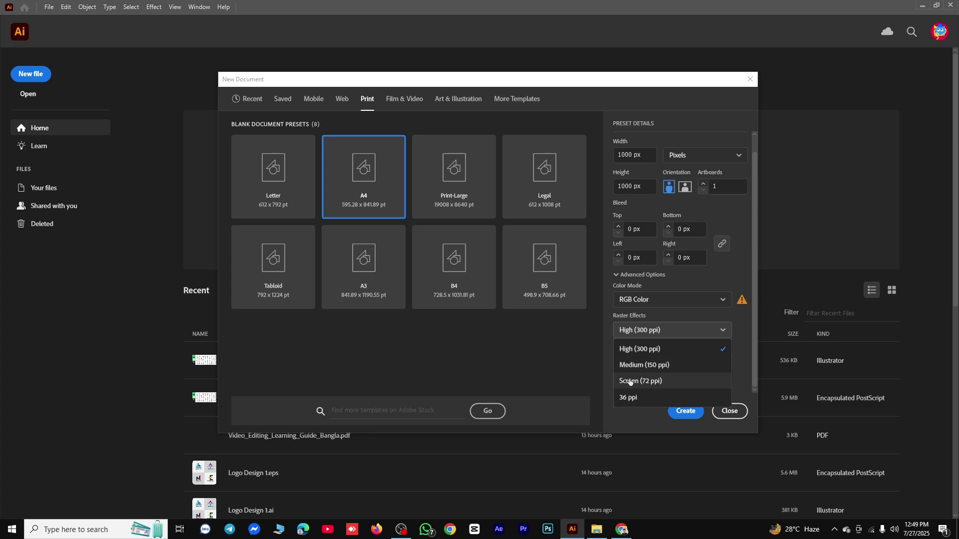
click(668, 381)
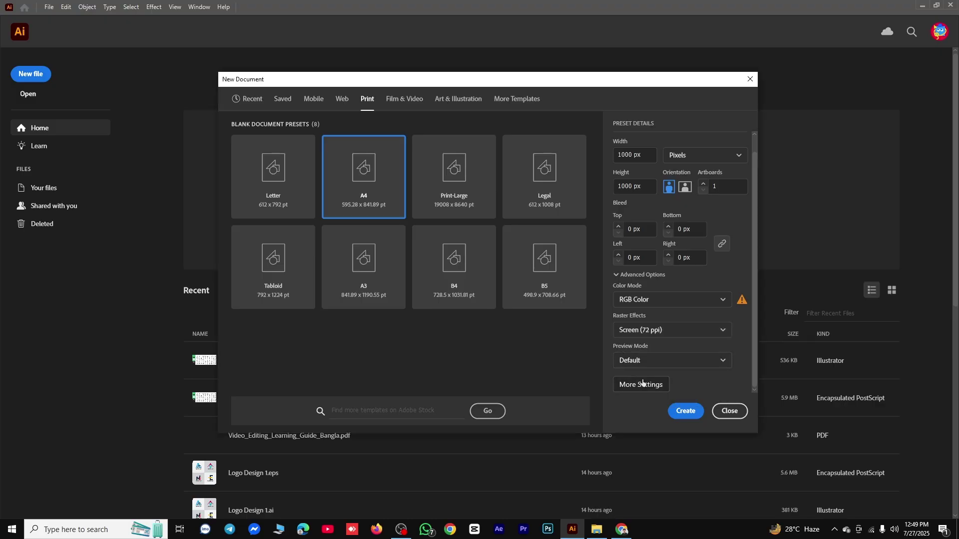
click(685, 411)
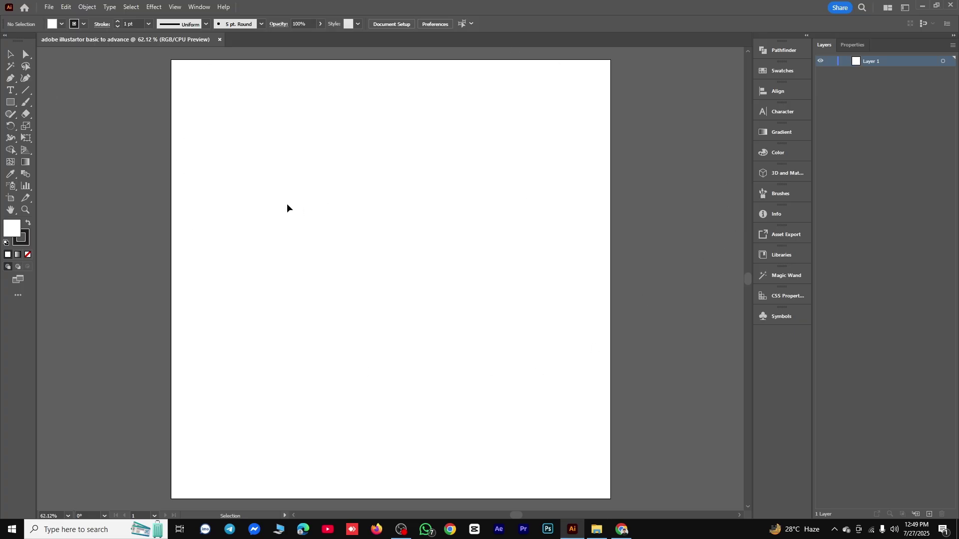
Collapse the toolbar to a single column and hide the Control bar
click(4, 36)
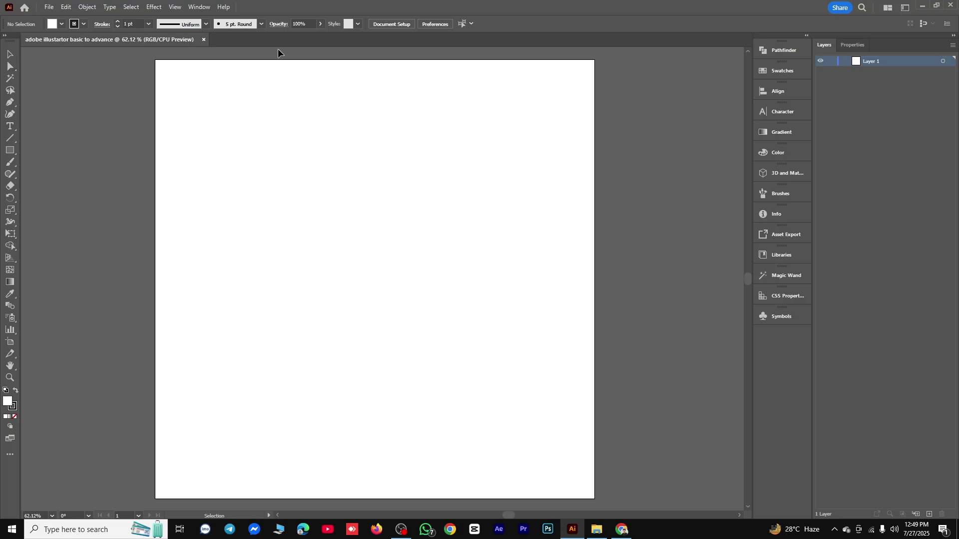
click(200, 8)
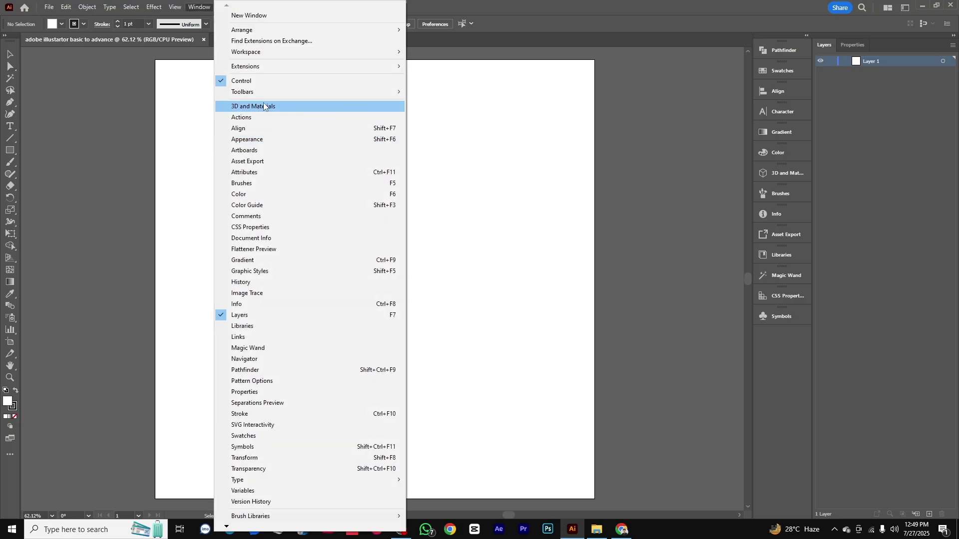
click(261, 83)
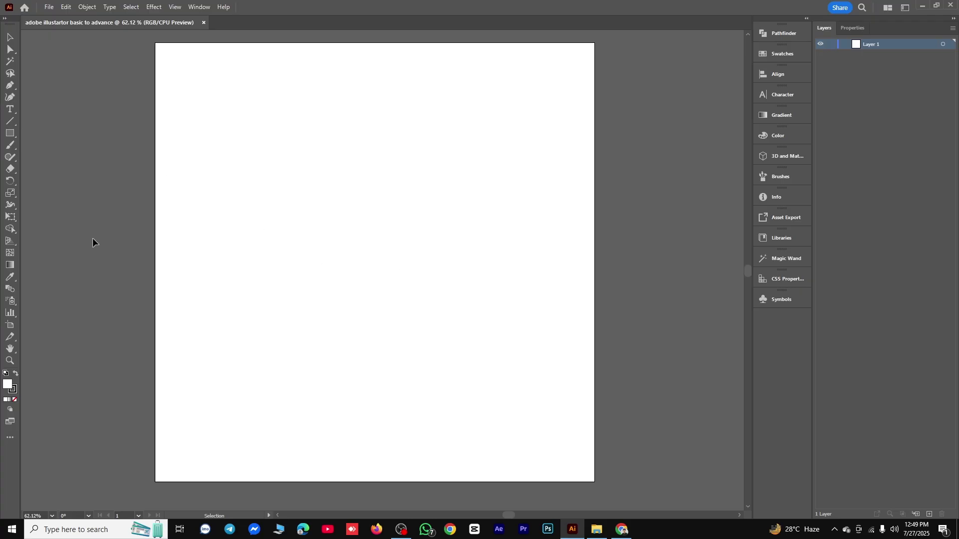
Collapse the Layers and Properties panels to icons and show the Control bar again
click(953, 19)
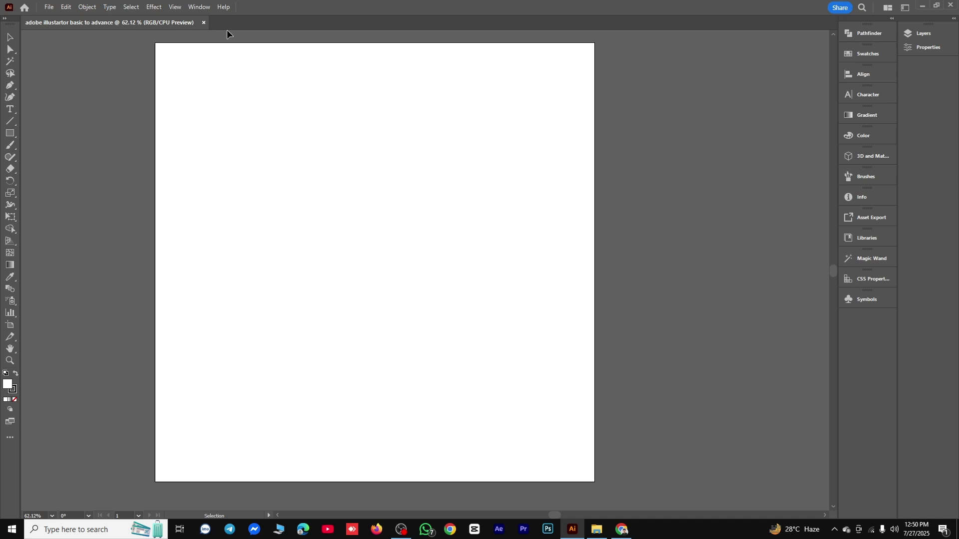
click(195, 7)
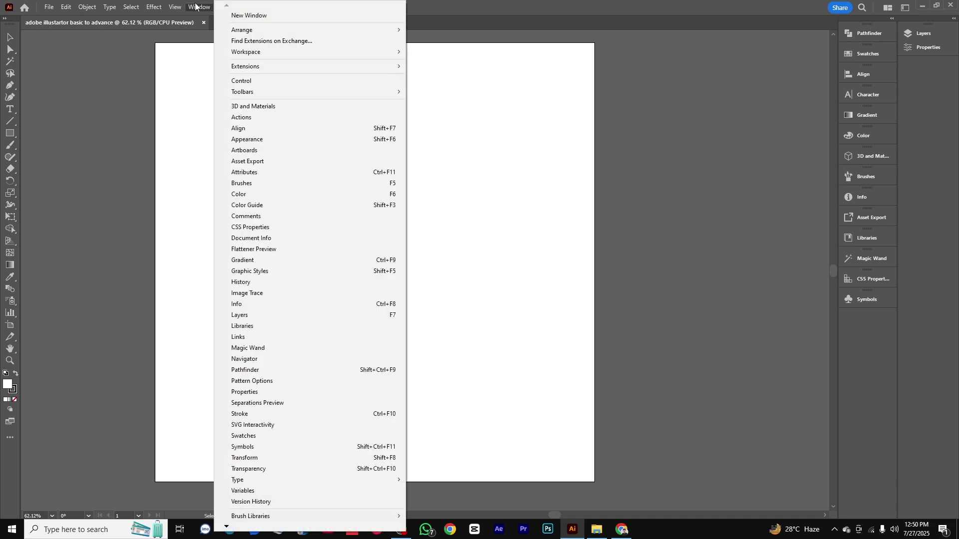
click(262, 83)
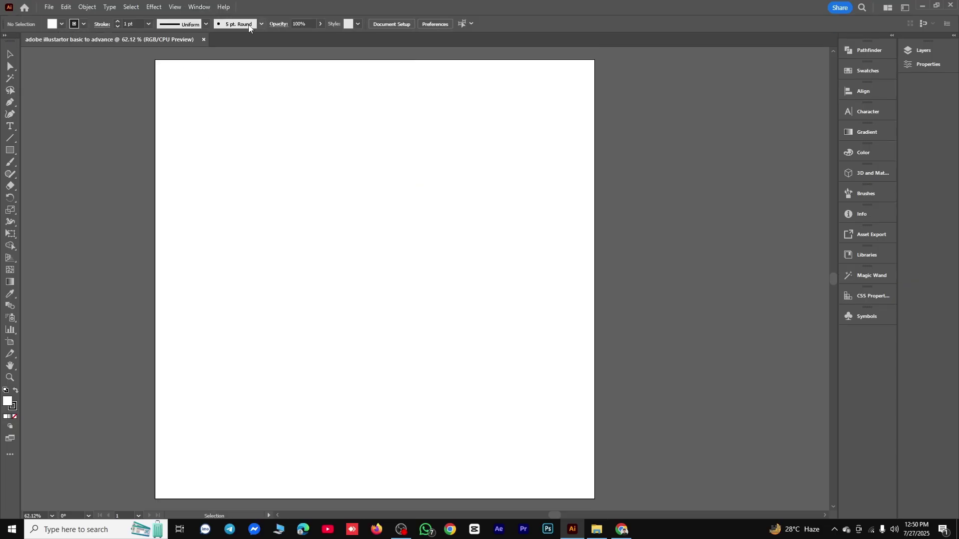
Switch the toolbar to the Basic tool set
click(201, 14)
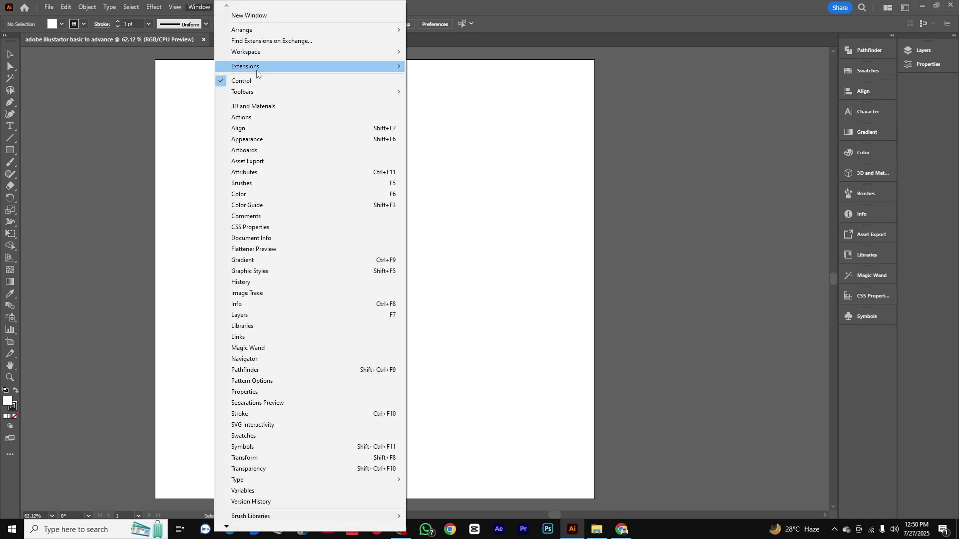
mouse_move(256, 71)
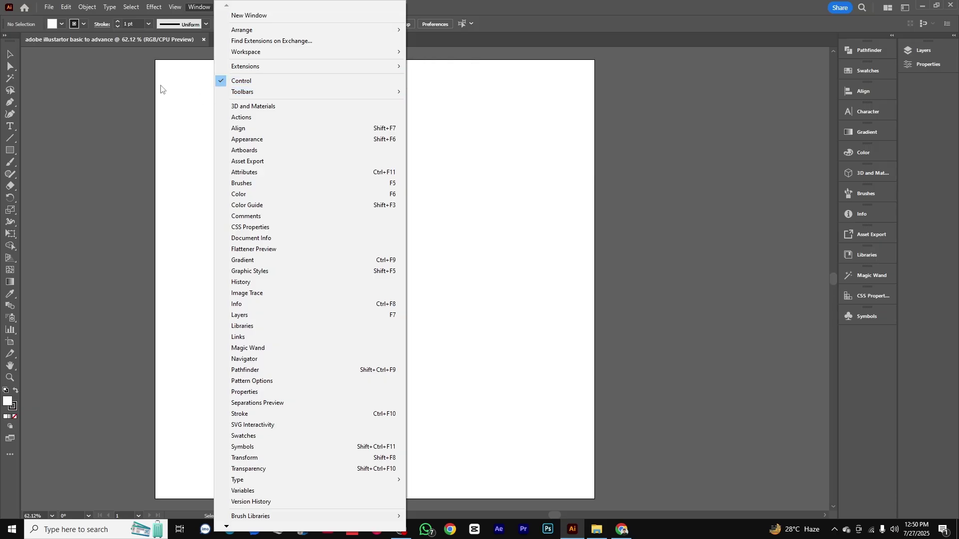
mouse_move(274, 52)
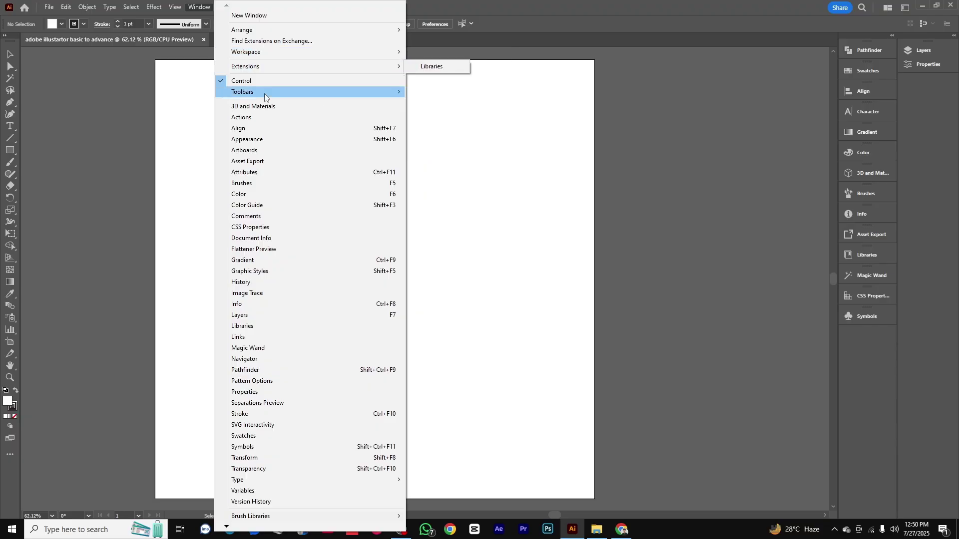
mouse_move(349, 92)
click(435, 102)
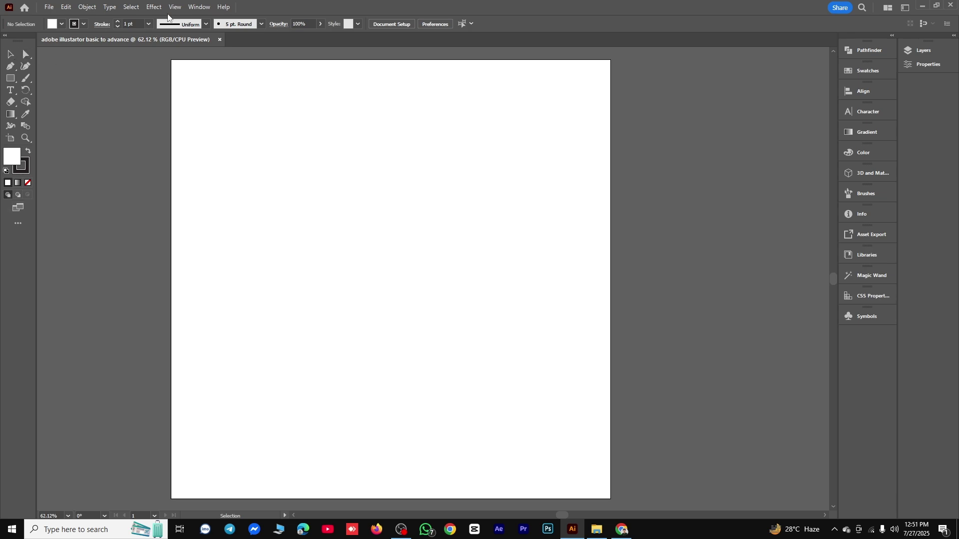
Switch the toolbar to the Advanced tool set and expand it to two columns
click(196, 7)
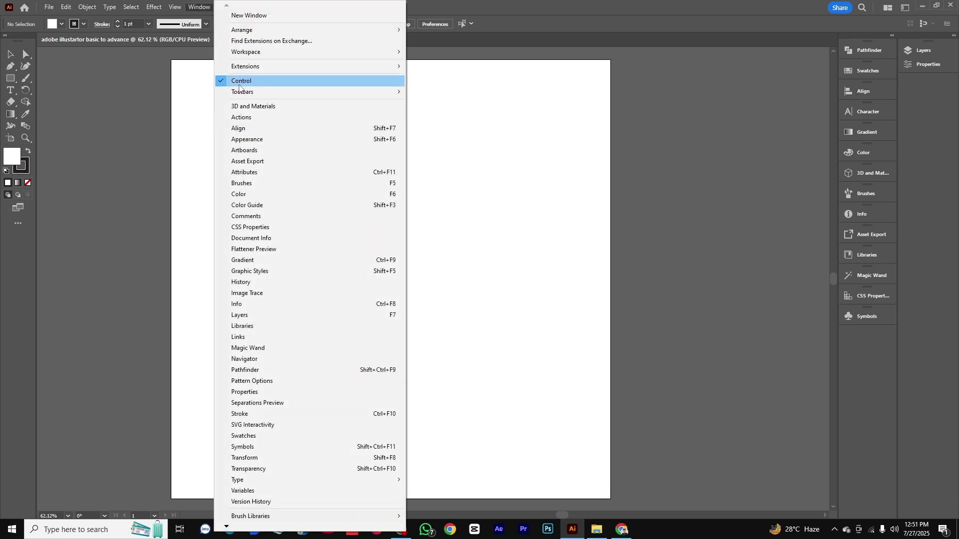
mouse_move(245, 94)
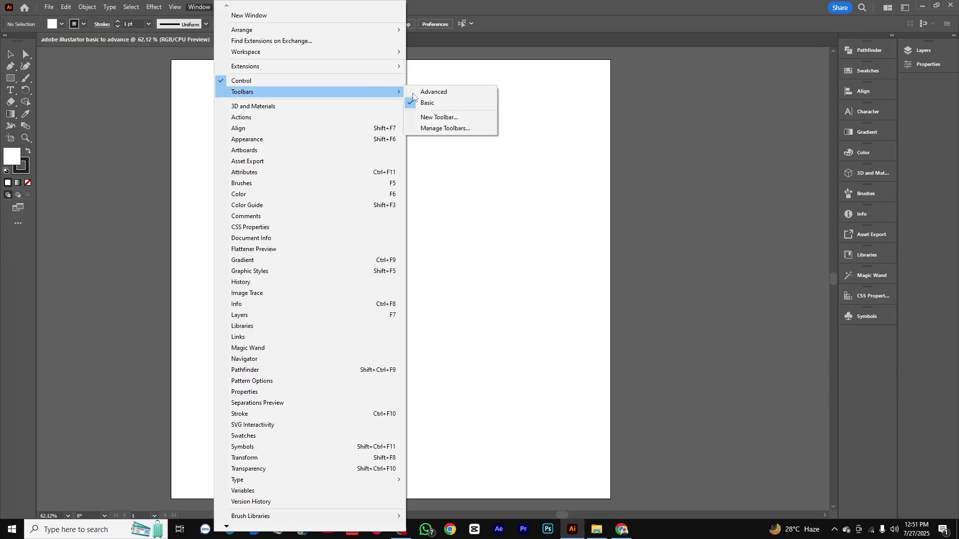
click(434, 92)
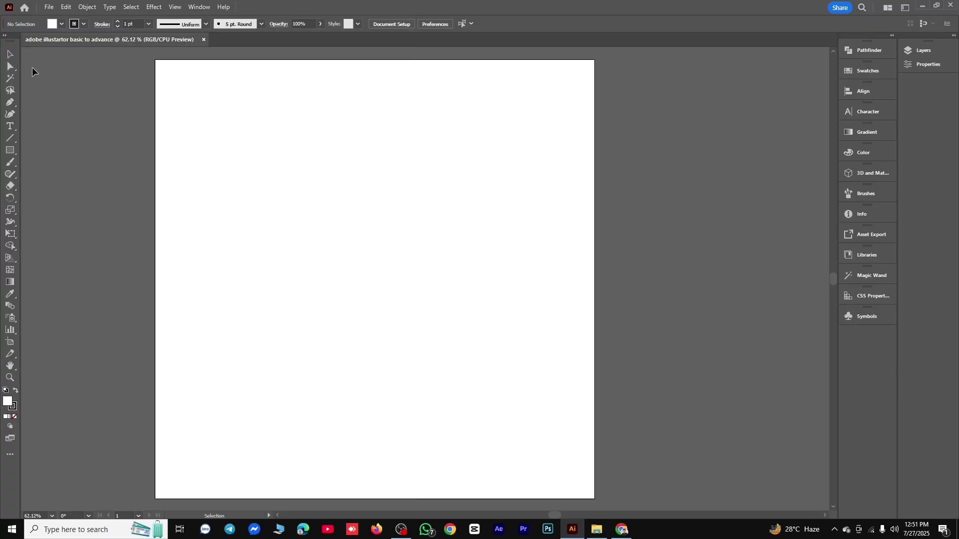
click(5, 37)
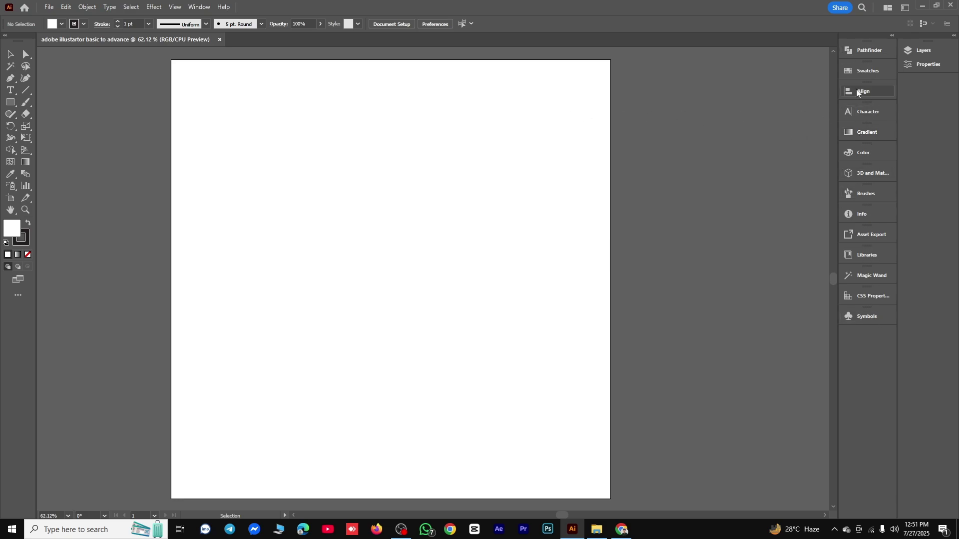
Undock the Pathfinder and Swatches panels from the collapsed panel column and close both
drag(857, 50, 760, 75)
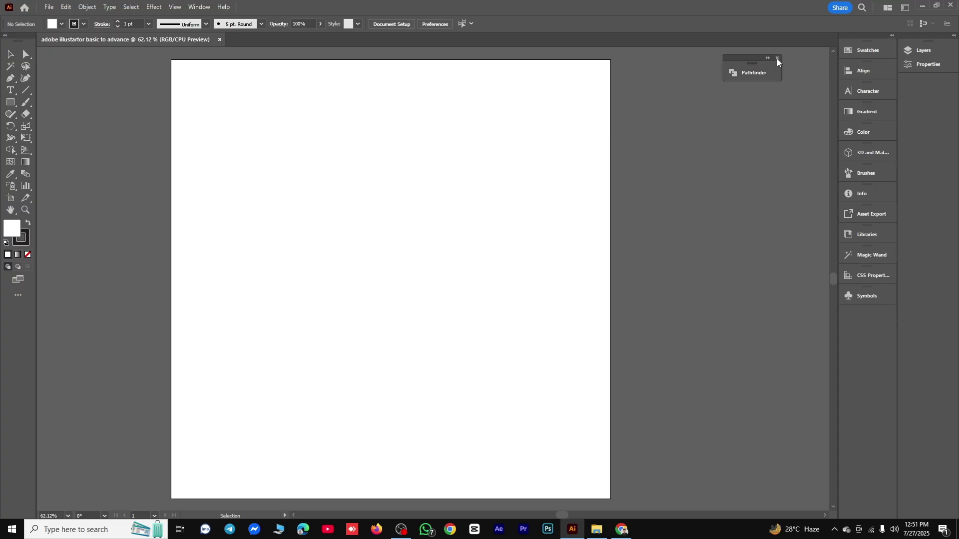
click(778, 59)
drag(868, 50, 786, 82)
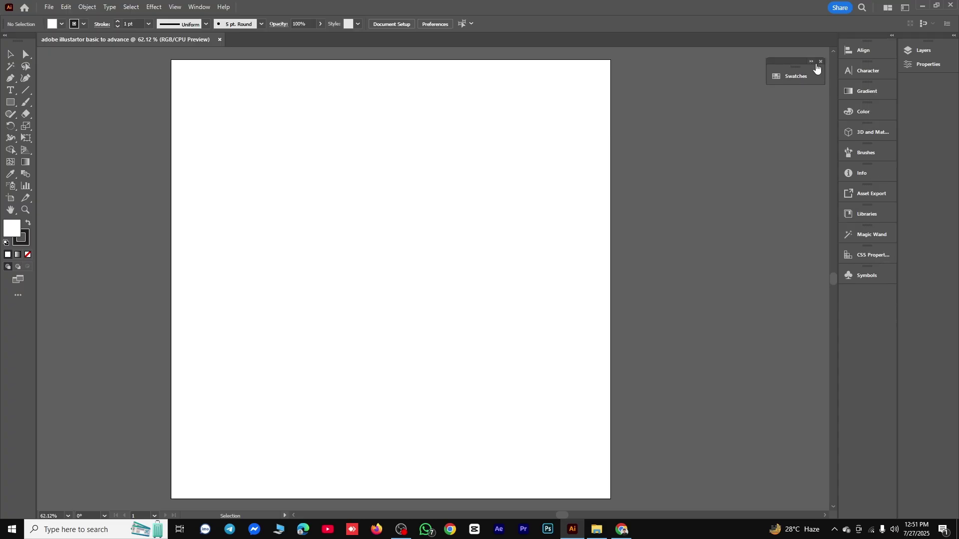
click(820, 62)
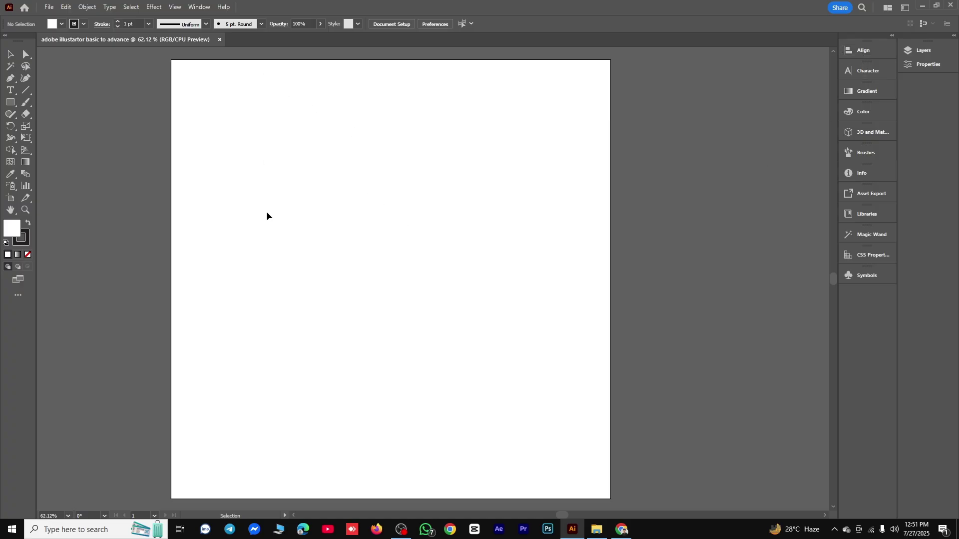
Reopen the Pathfinder panel and dock it above Align in the collapsed panel column
click(203, 7)
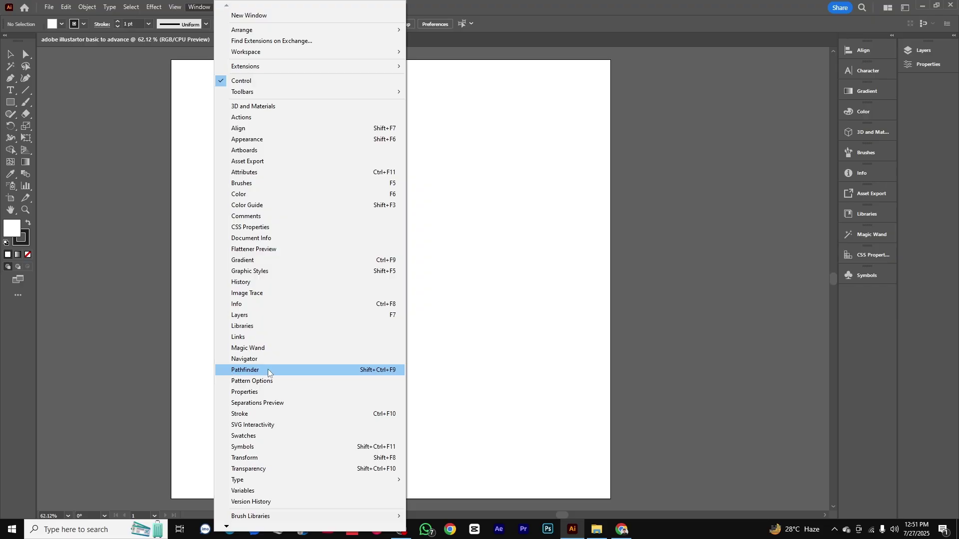
click(234, 370)
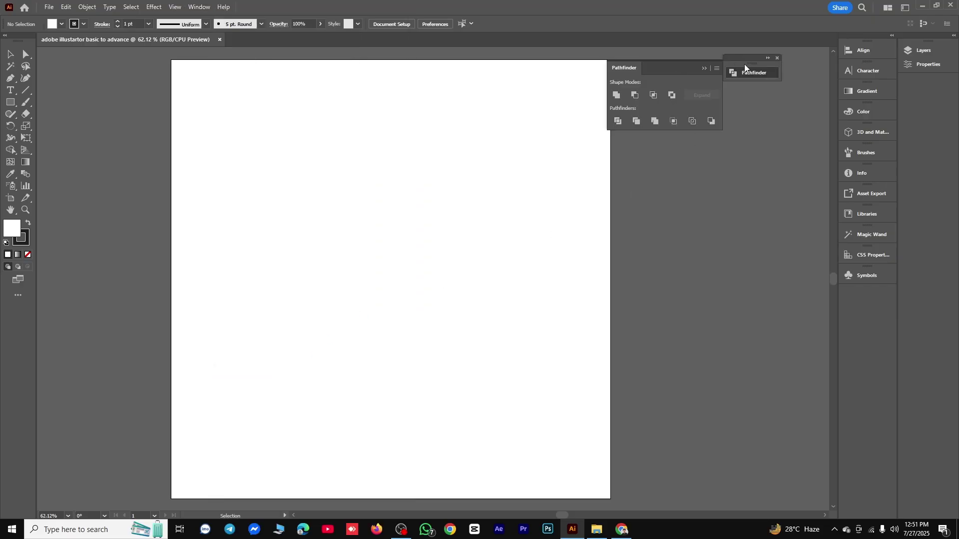
drag(747, 67, 866, 39)
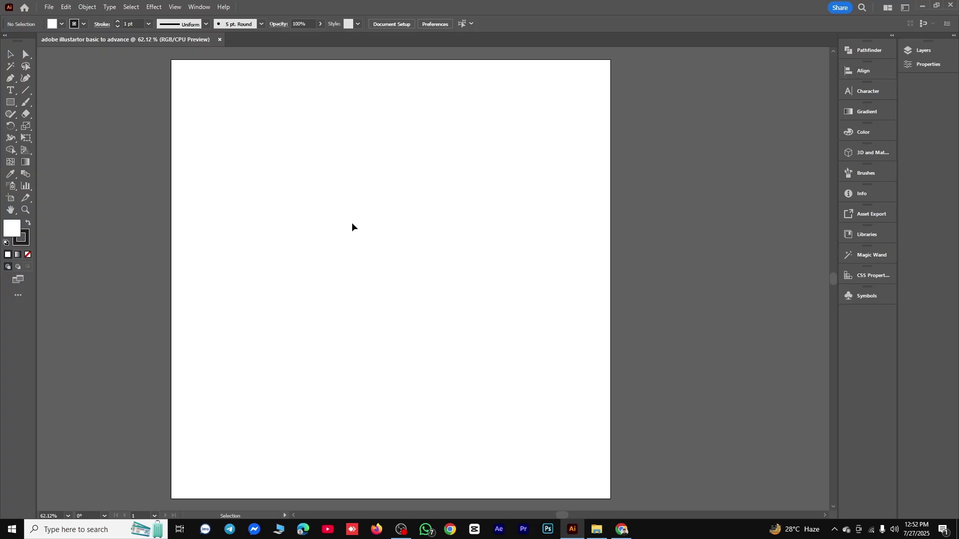
Reopen the Swatches panel, collapse it to an icon, and dock it above Pathfinder in the panel column
click(201, 5)
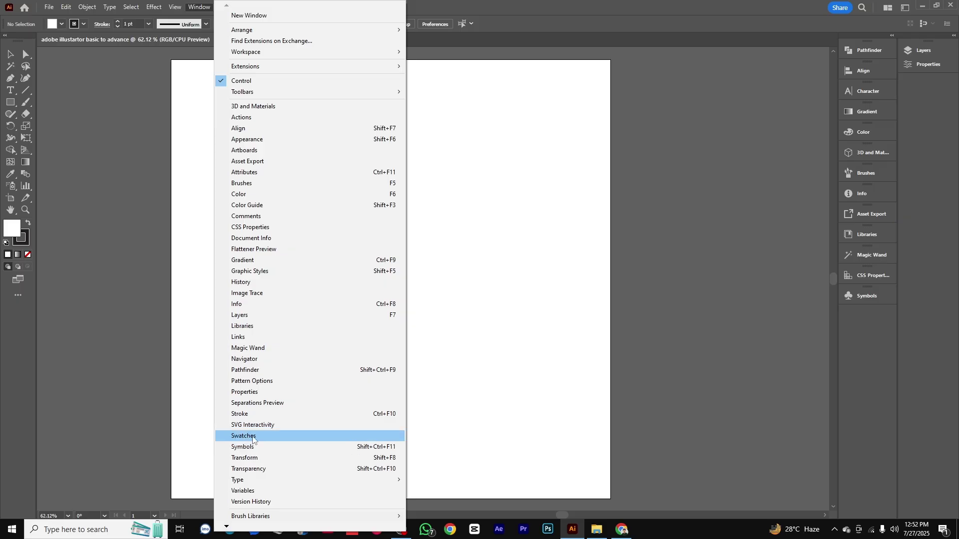
click(272, 436)
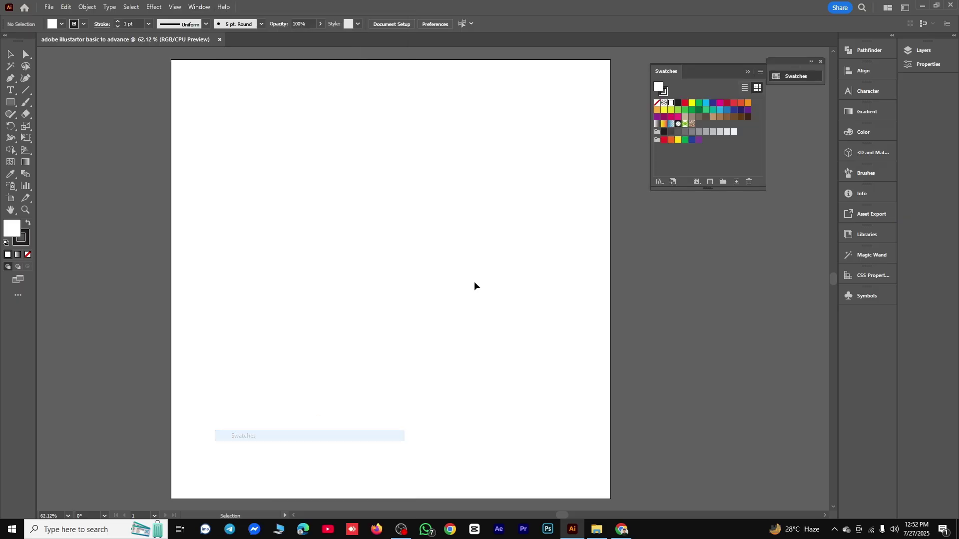
click(746, 71)
drag(784, 68, 856, 41)
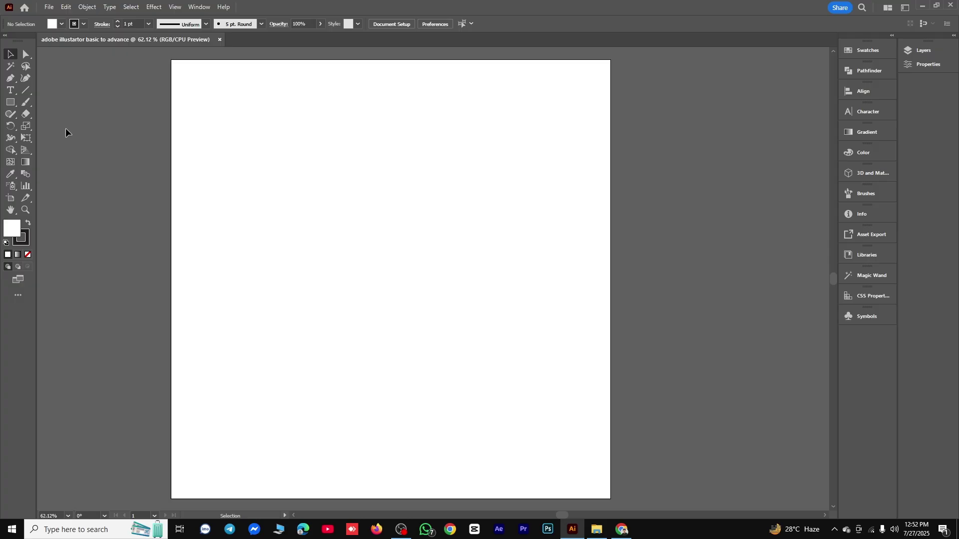
Draw a square about 228 px wide in the upper middle part of the artboard with the Rectangle tool
click(14, 103)
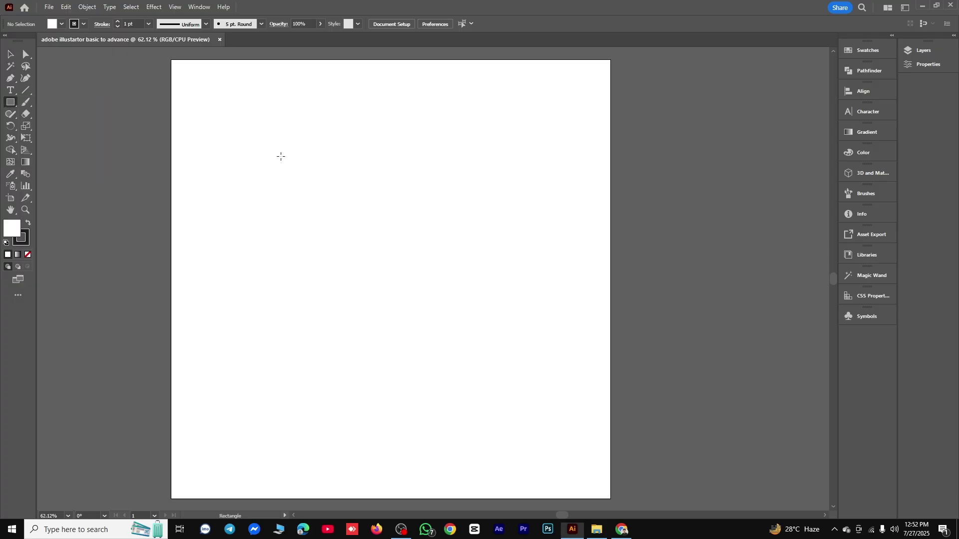
drag(298, 155, 398, 255)
click(10, 54)
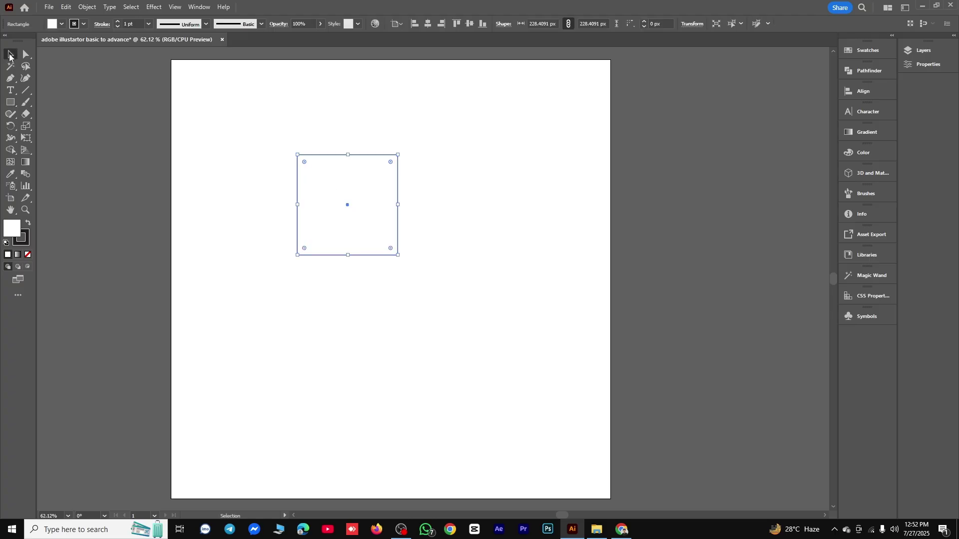
Fill the square with the red swatch and move it down to near the artboard's center
click(61, 24)
click(35, 42)
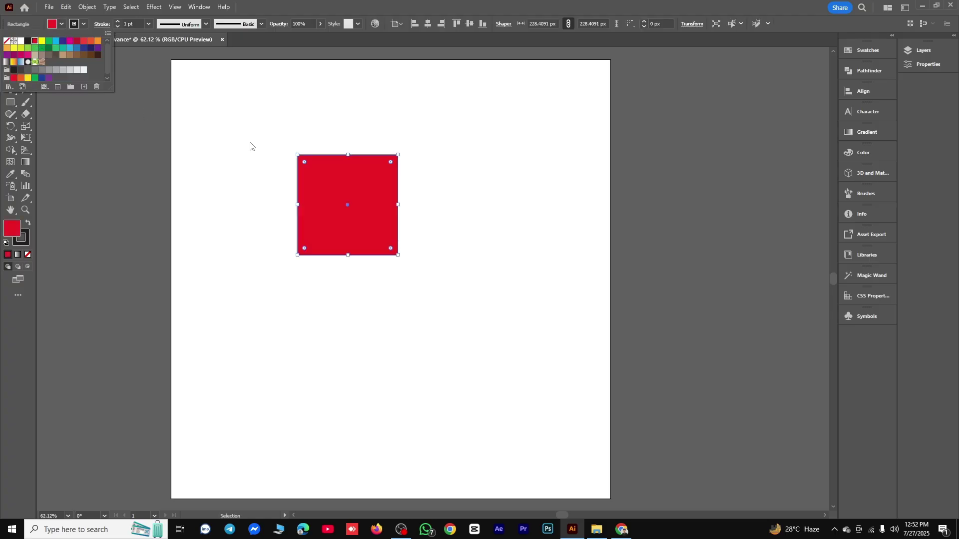
click(248, 146)
drag(343, 231, 368, 286)
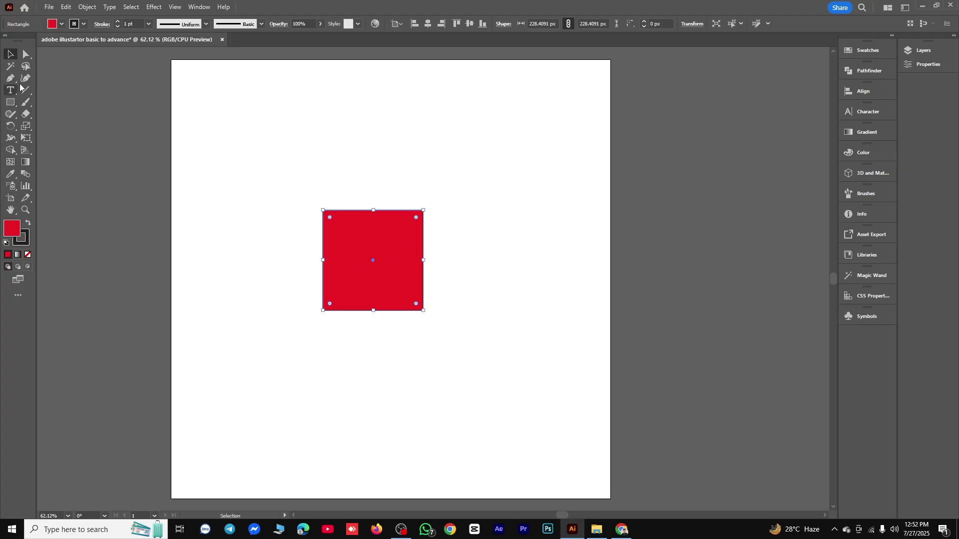
Move the red square to the upper middle of the artboard and enlarge it proportionally to about 325 px wide
right_click(10, 102)
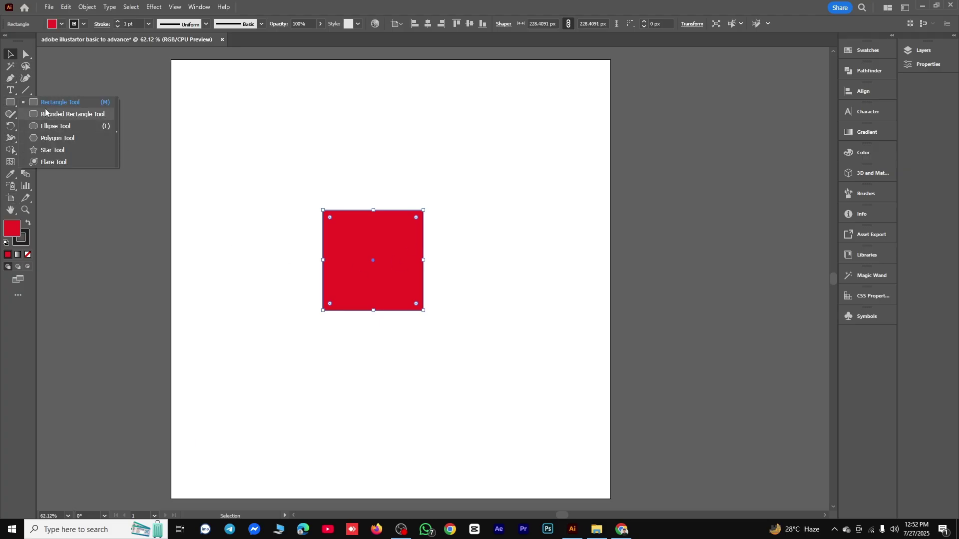
click(60, 102)
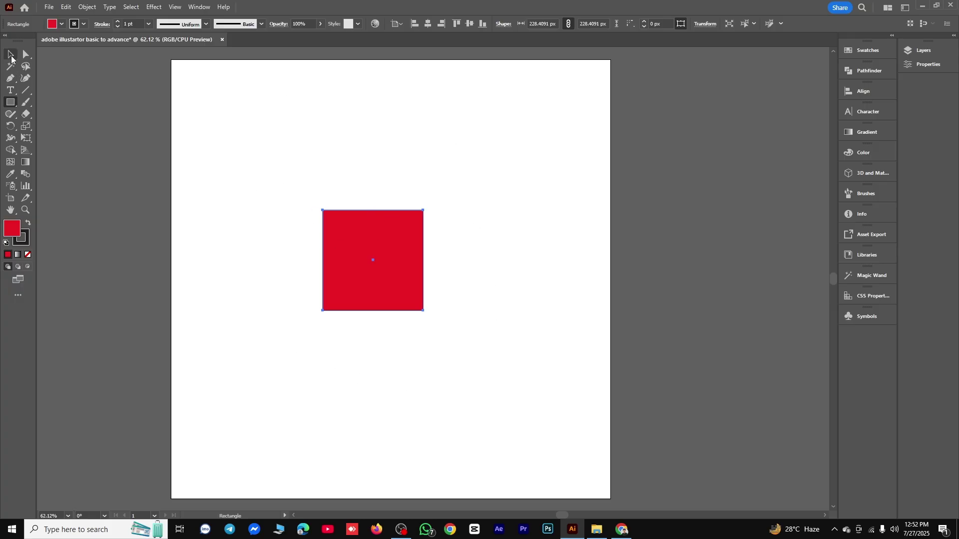
click(12, 58)
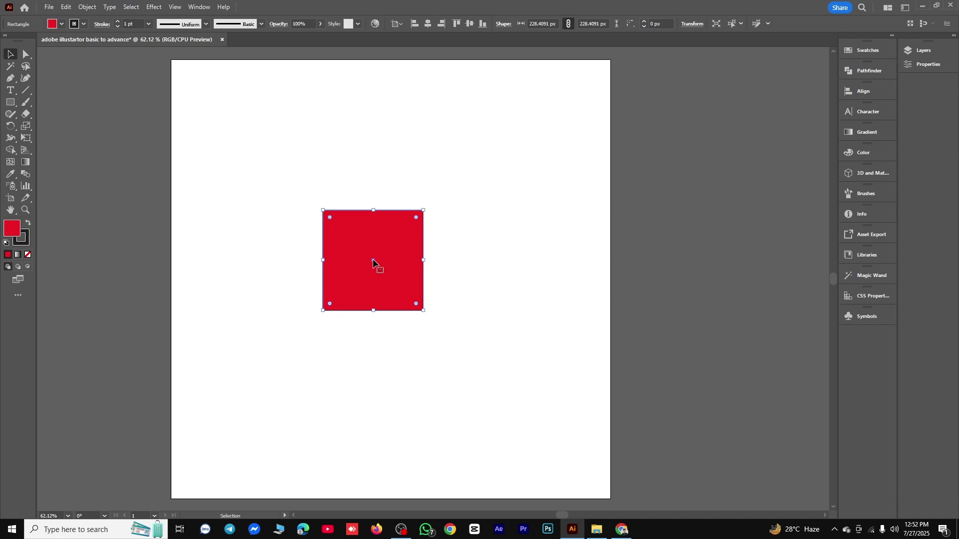
drag(373, 260, 390, 183)
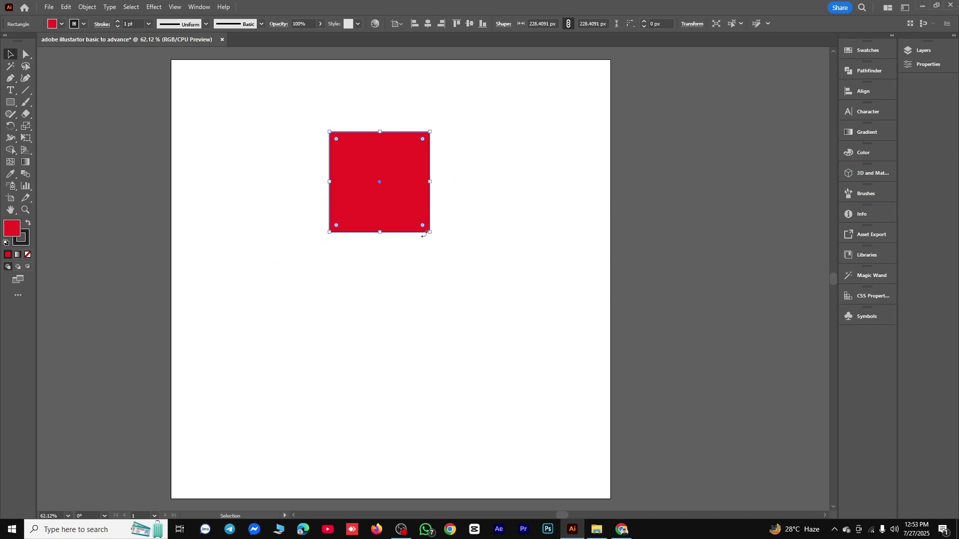
drag(430, 232, 469, 281)
click(270, 129)
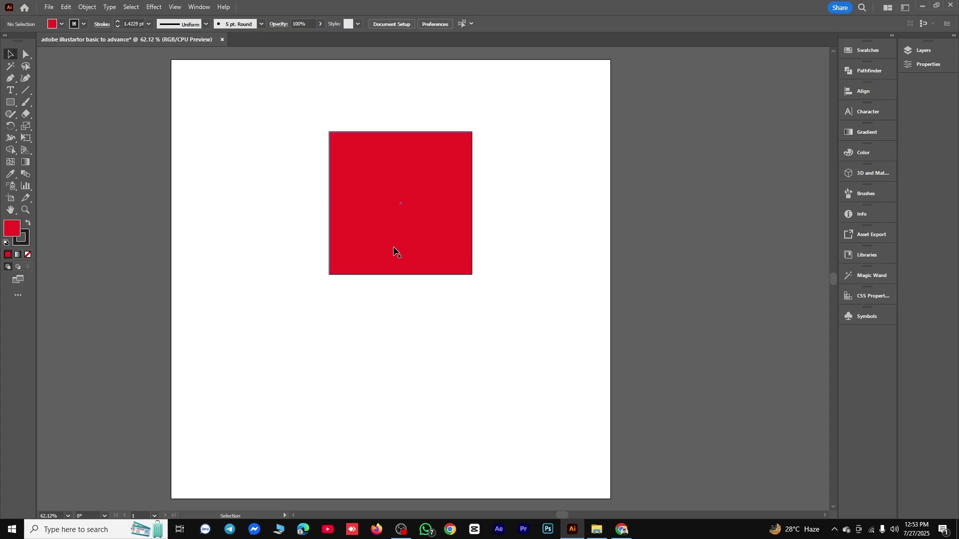
Reposition the enlarged square slightly left of center in the upper half of the artboard, and deselect it
drag(368, 203, 422, 216)
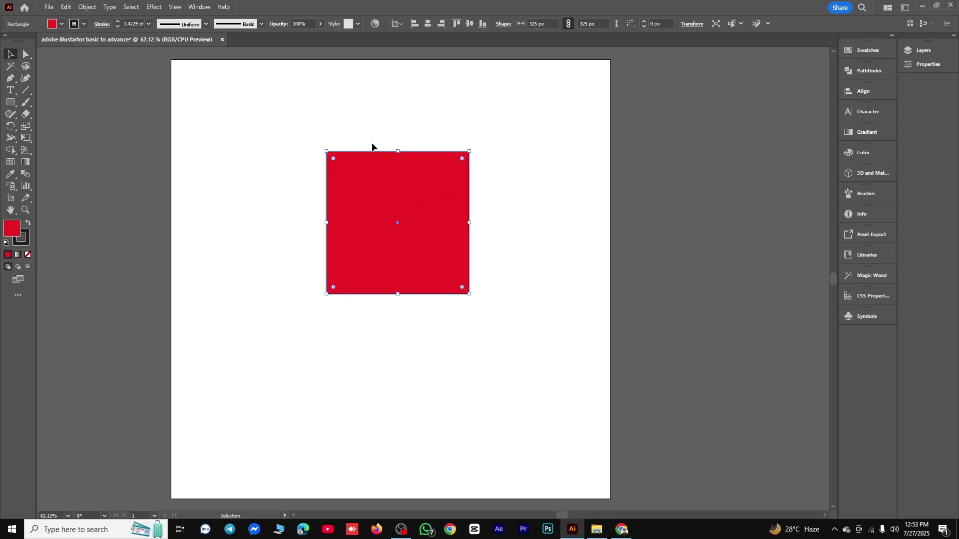
click(352, 129)
drag(415, 214, 394, 218)
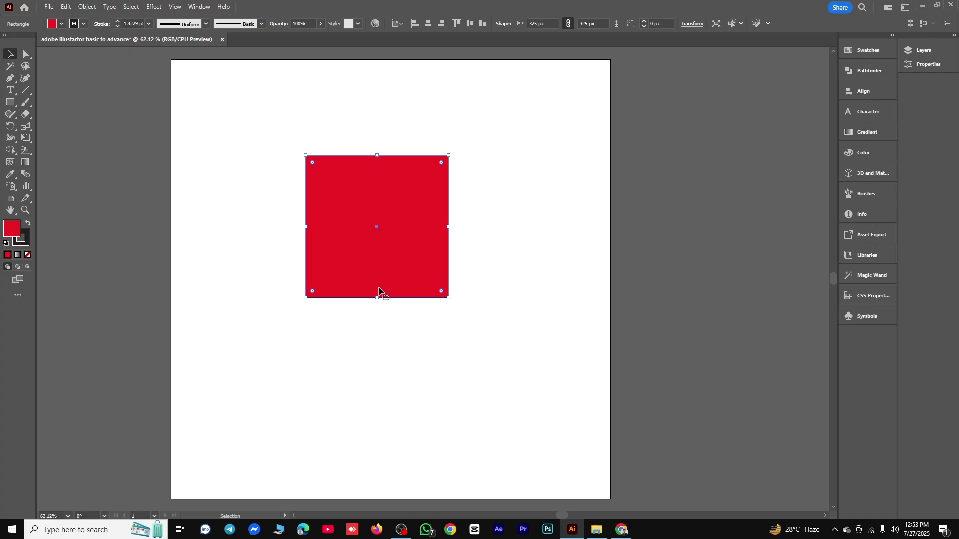
mouse_move(387, 253)
mouse_down()
mouse_move(359, 265)
mouse_move(225, 274)
mouse_move(325, 197)
mouse_move(408, 287)
mouse_move(394, 252)
mouse_up()
click(477, 223)
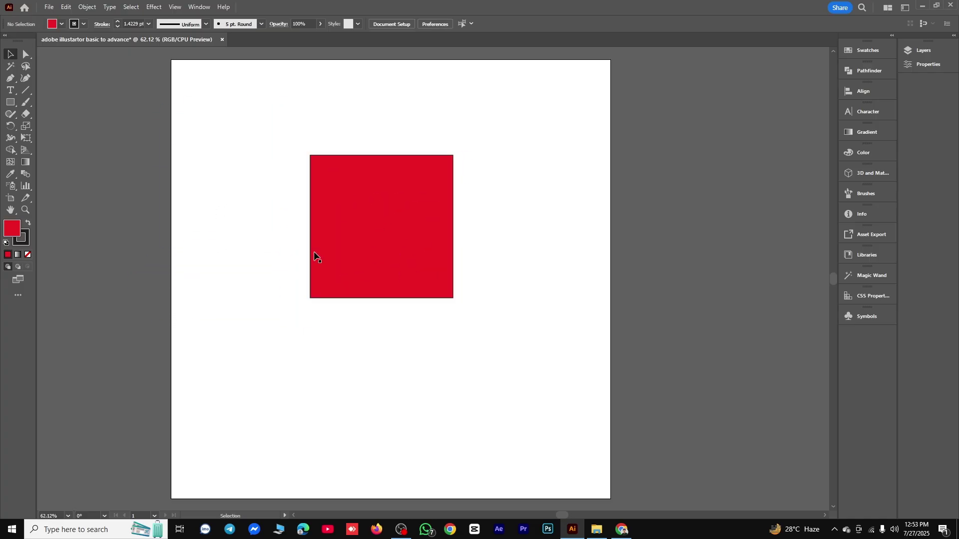
Examine the Selection tool and the Direct Selection and Group Selection tools grouped beside it
right_click(26, 54)
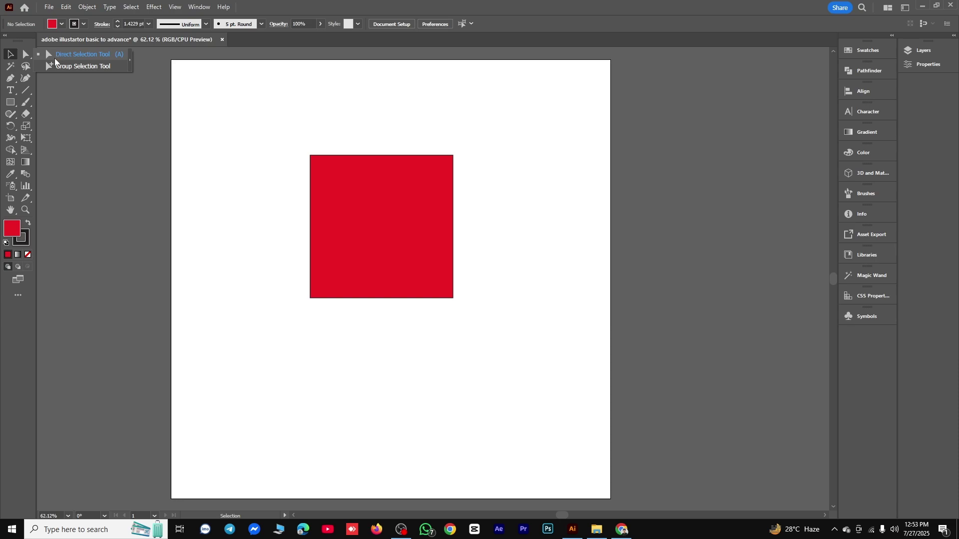
click(11, 58)
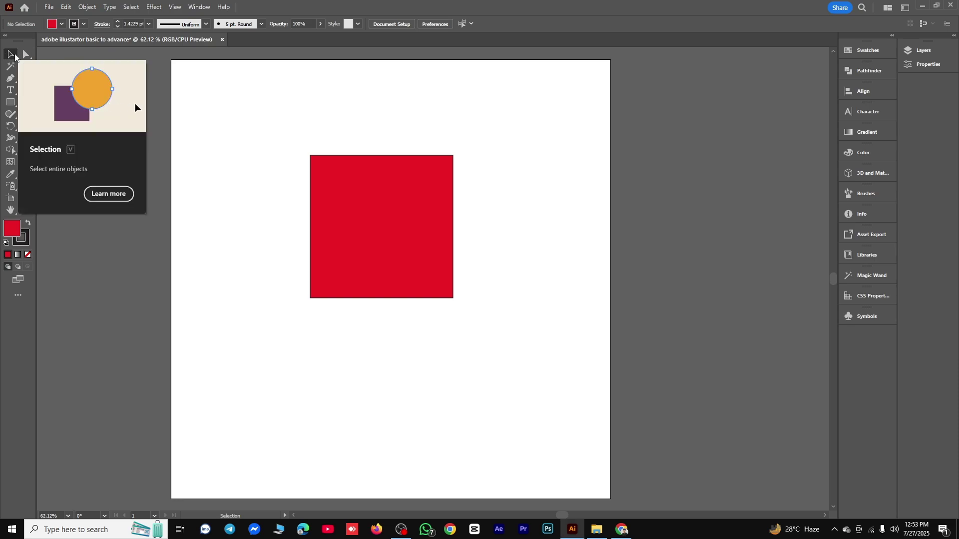
click(30, 56)
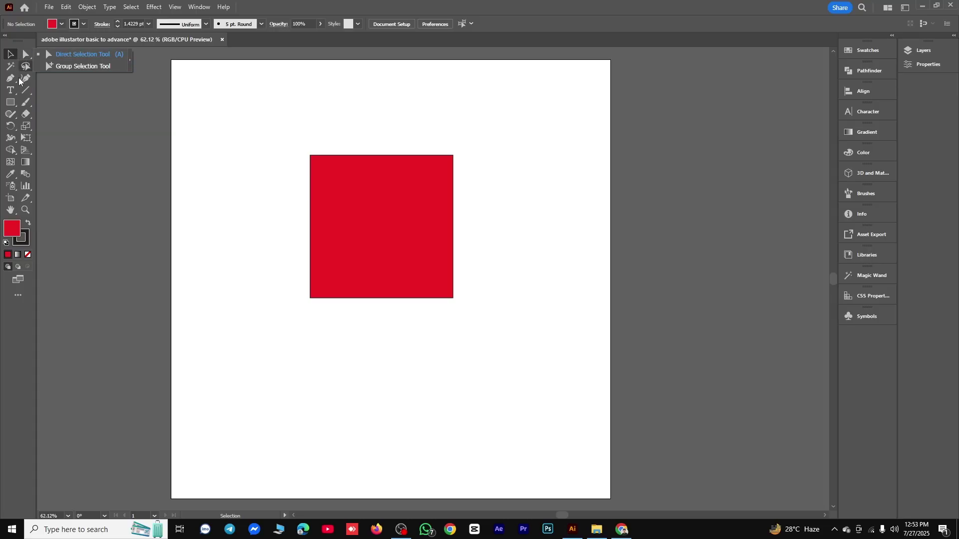
click(9, 103)
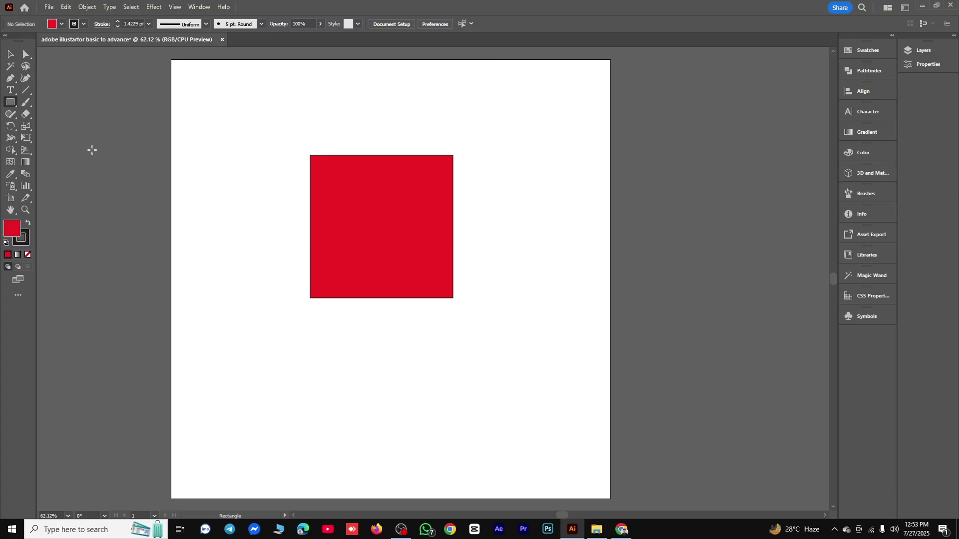
click(26, 54)
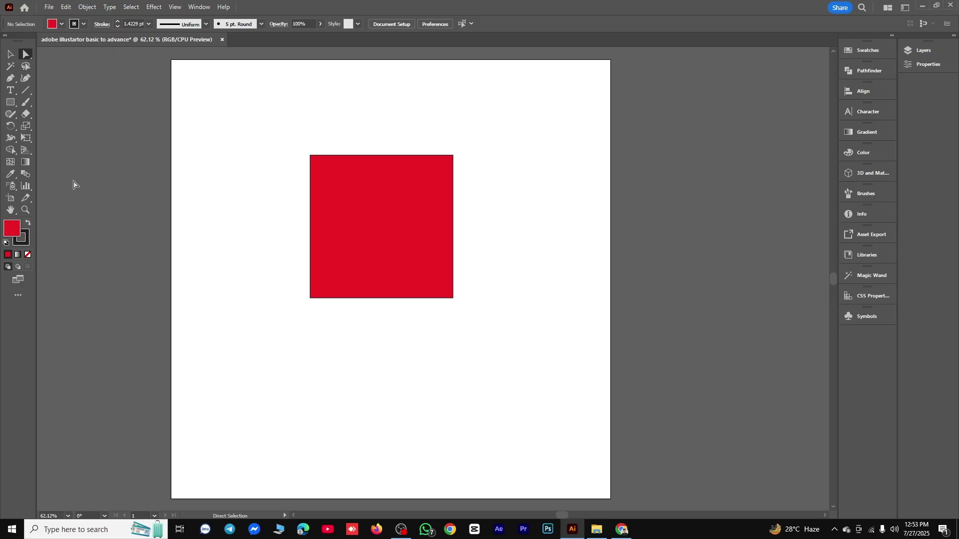
click(25, 55)
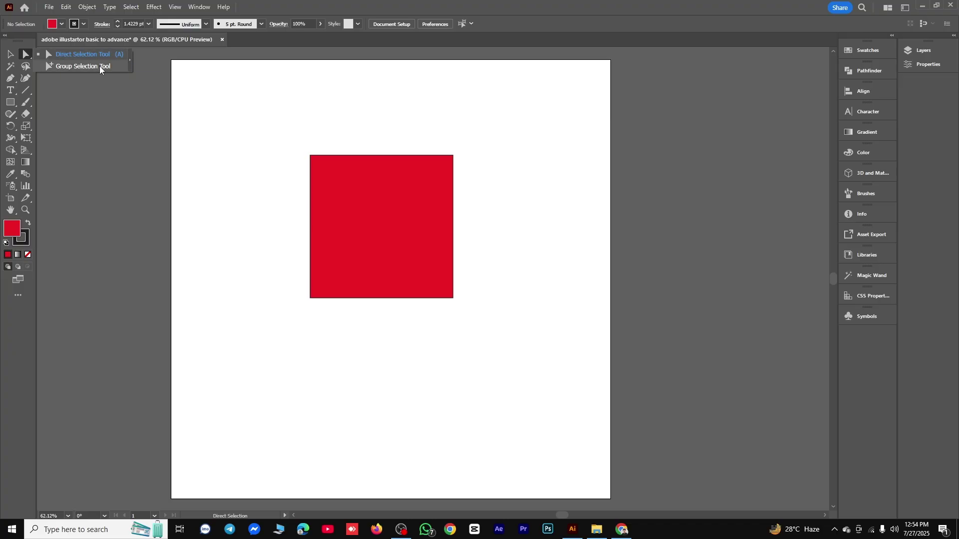
click(10, 54)
click(24, 59)
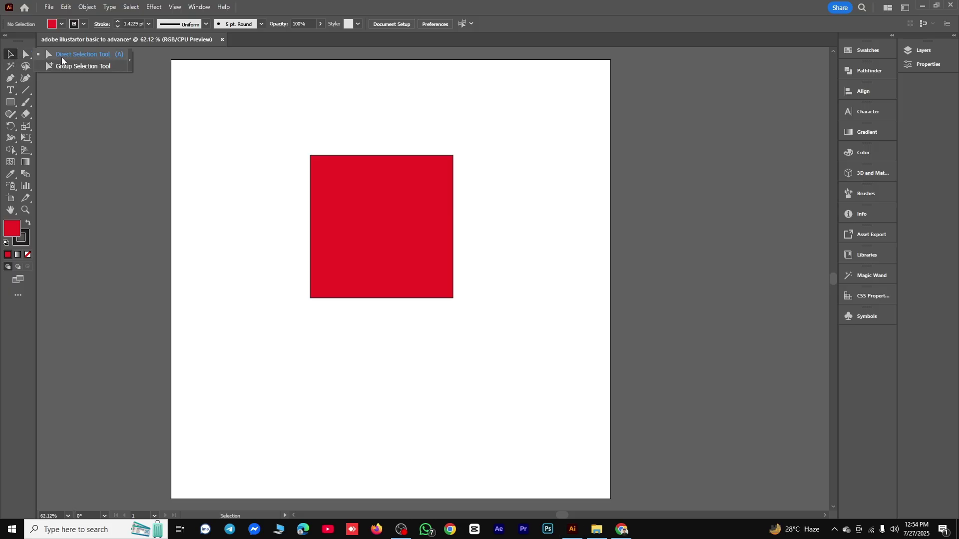
click(46, 49)
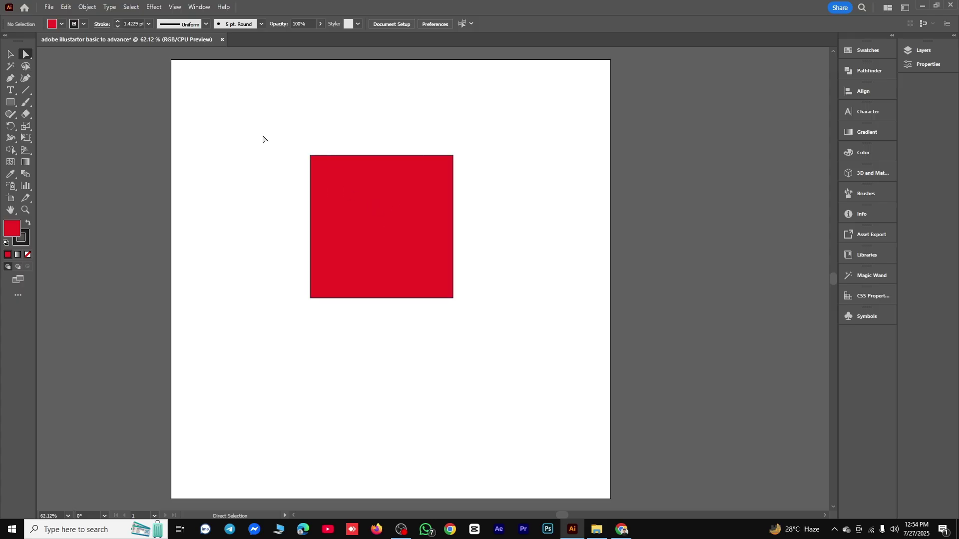
Remove the square's stroke while keeping its red fill
click(10, 54)
click(406, 246)
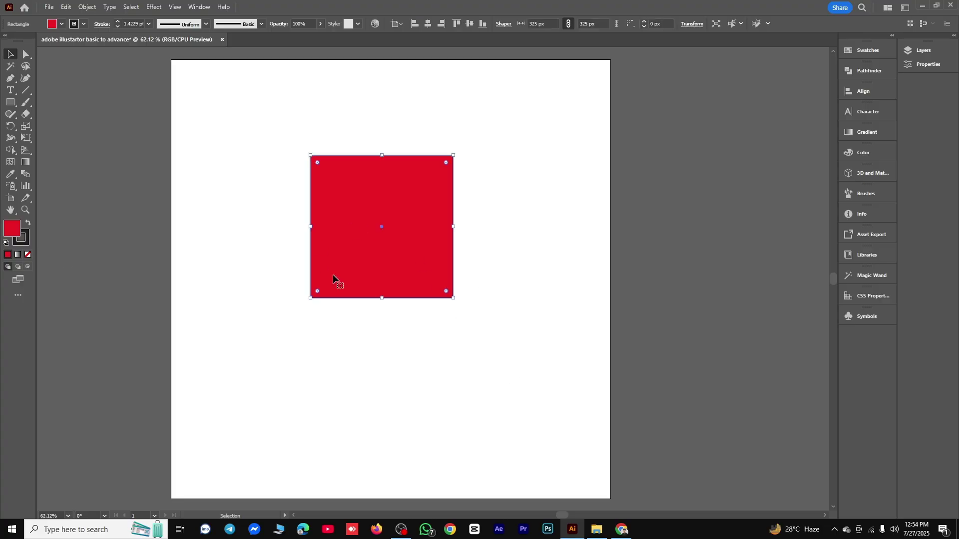
click(27, 254)
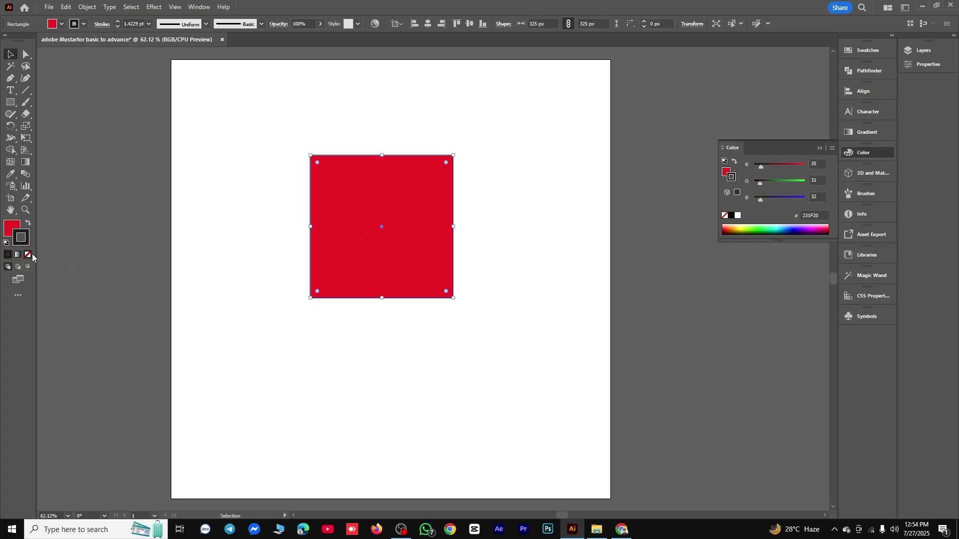
click(6, 225)
click(266, 159)
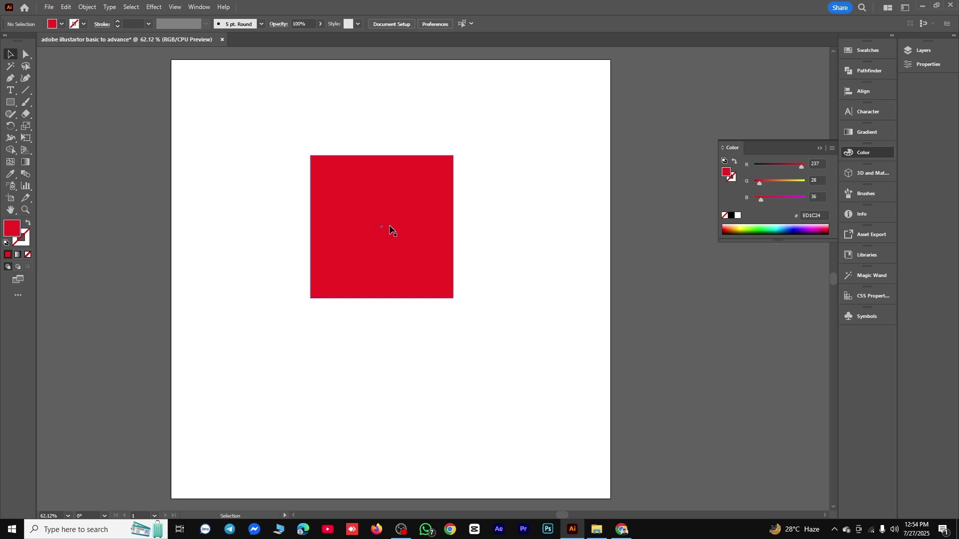
Try pulling the square's lower-right and upper-right corner anchors outward one at a time with the Direct Selection tool, undoing each change
click(390, 229)
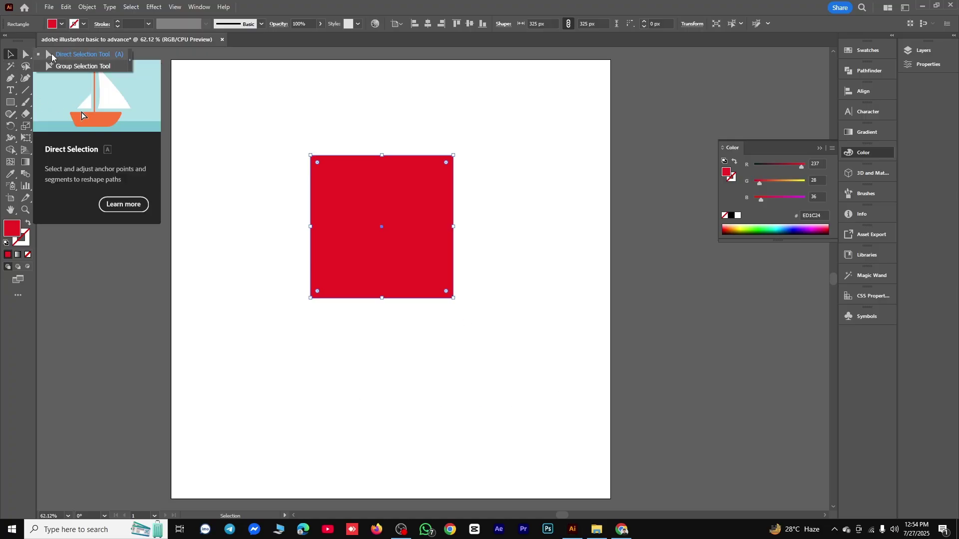
drag(23, 57, 63, 58)
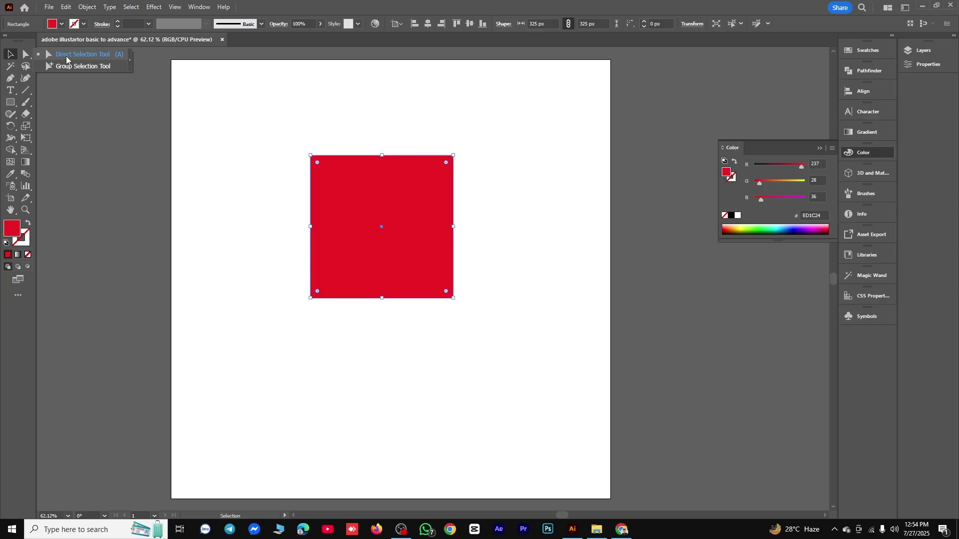
drag(73, 54, 73, 54)
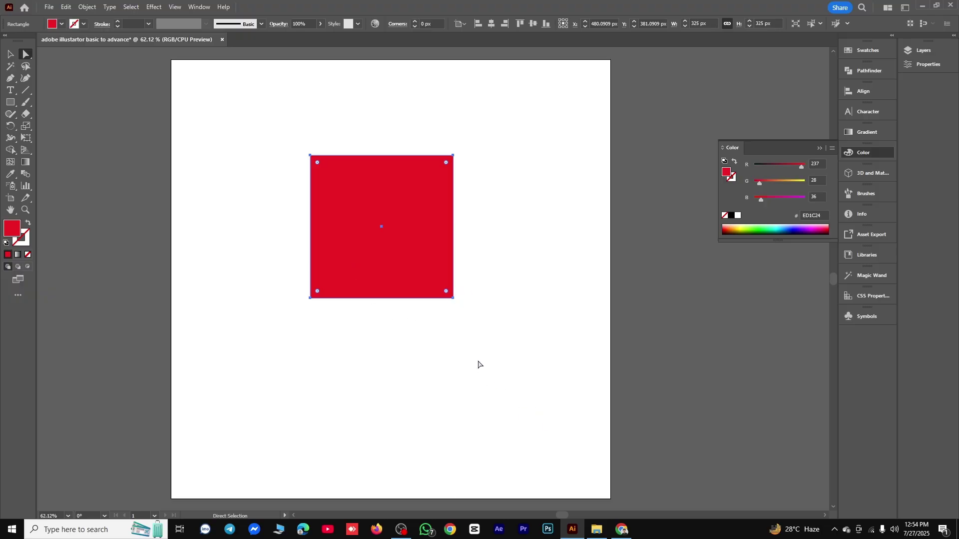
drag(470, 289, 438, 314)
drag(475, 282, 560, 424)
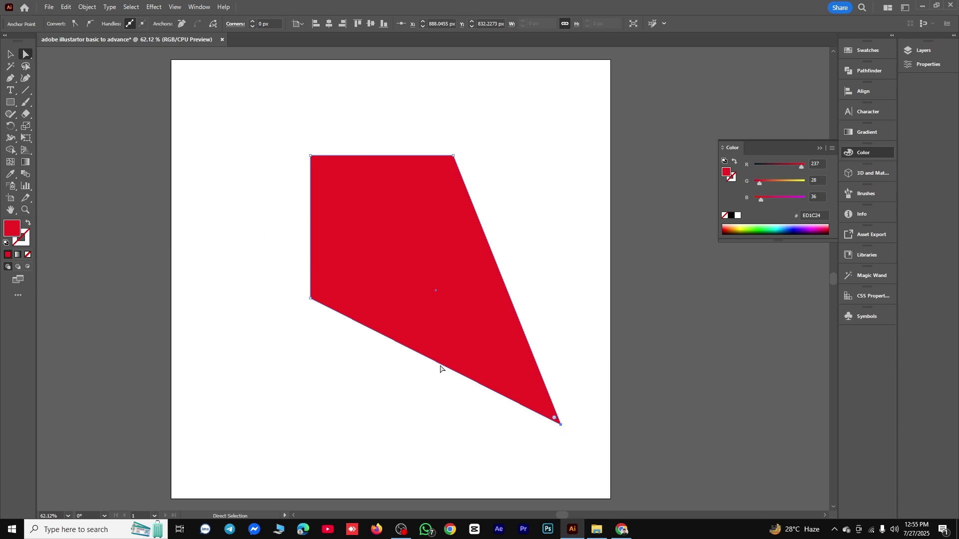
key(ctrl+z)
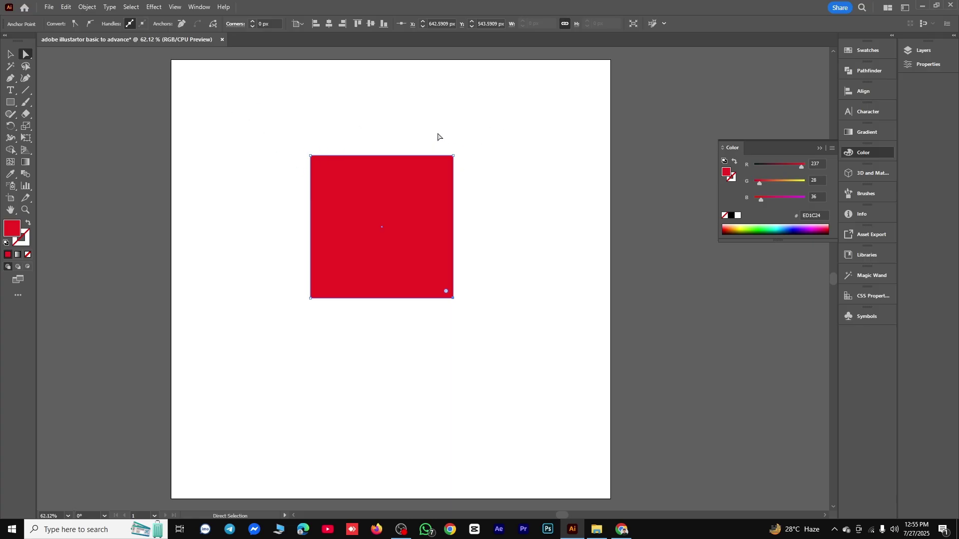
drag(442, 132, 519, 83)
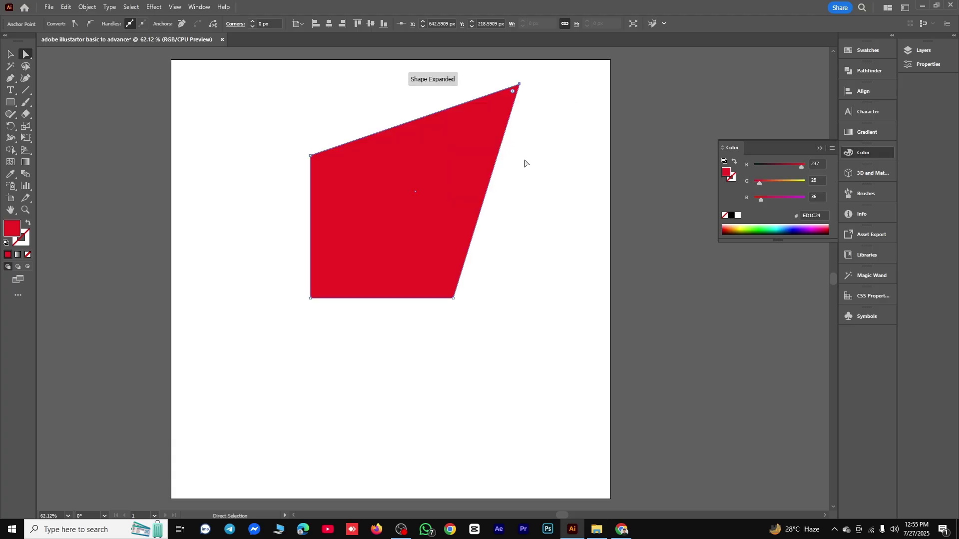
key(ctrl+z)
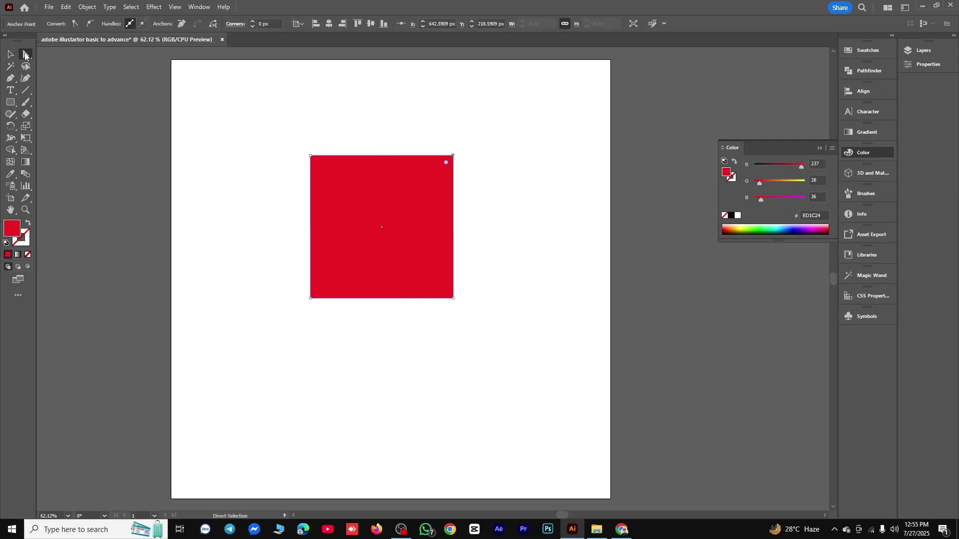
Try rounding all four corners of the square, and its upper-right corner alone to about 277 px, undoing each rounding
drag(283, 134, 473, 338)
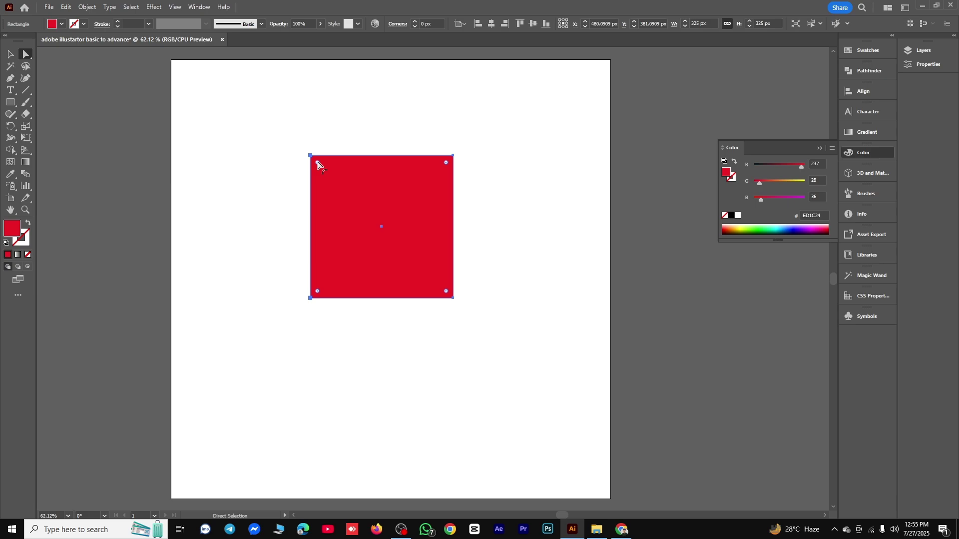
drag(318, 164, 343, 201)
click(398, 128)
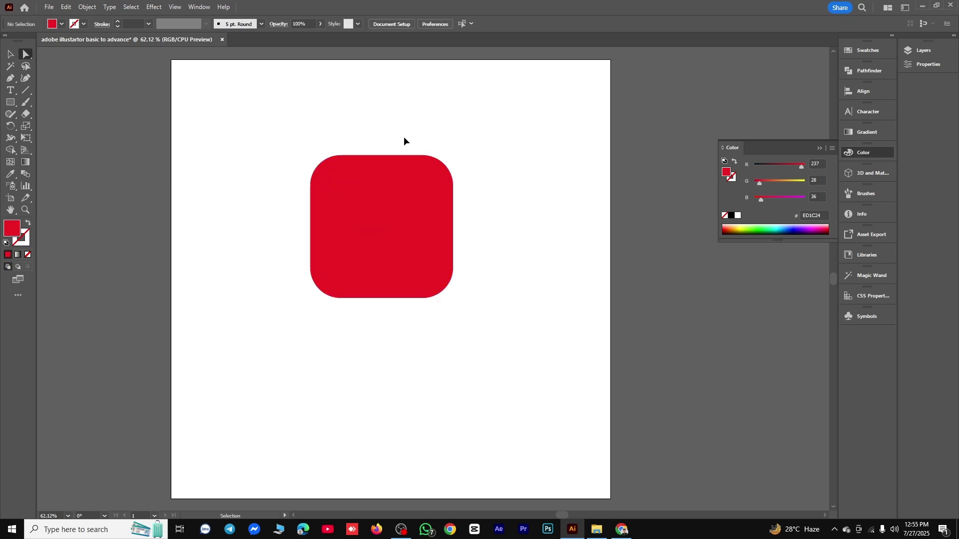
key(ctrl+z)
drag(426, 133, 312, 319)
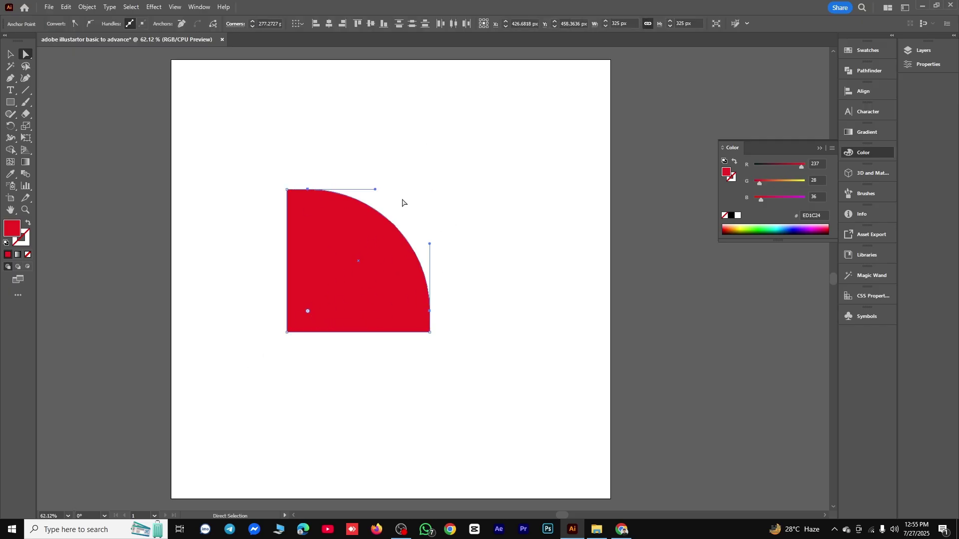
key(ctrl+z)
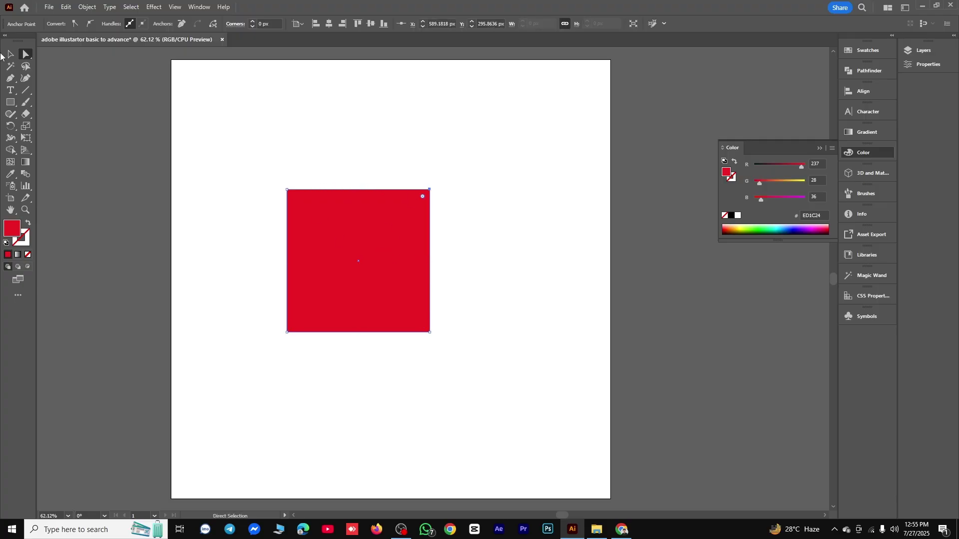
Try moving the whole square up and to the right with the Selection tool
click(8, 55)
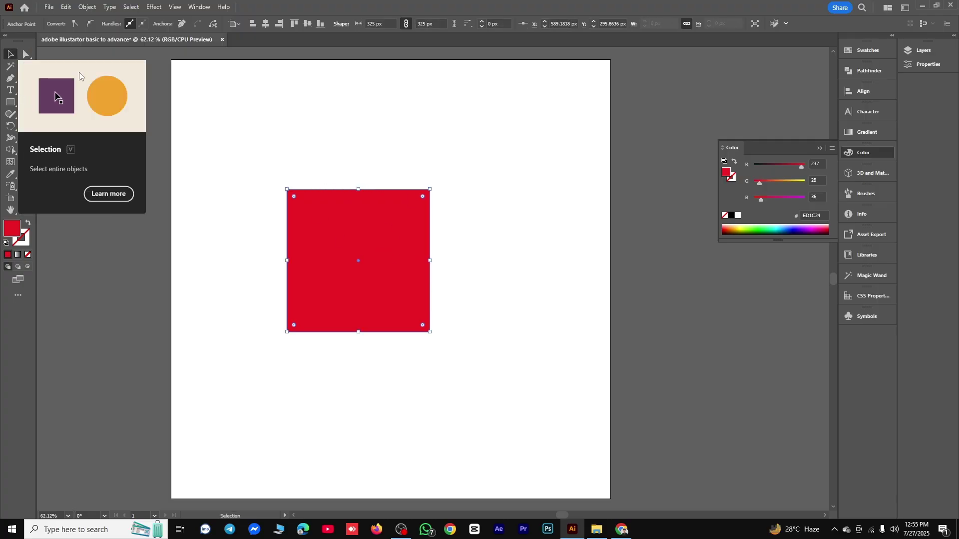
right_click(26, 54)
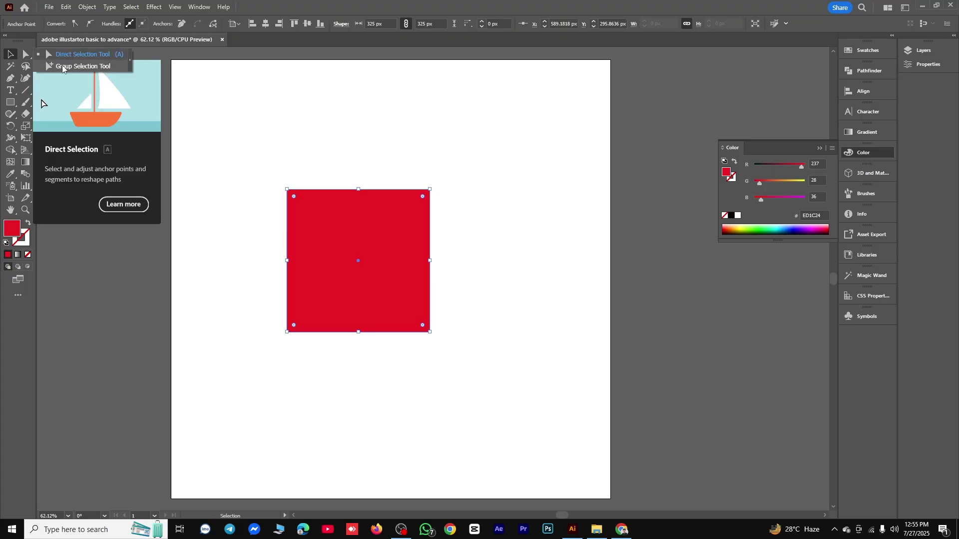
click(436, 144)
drag(379, 259, 413, 201)
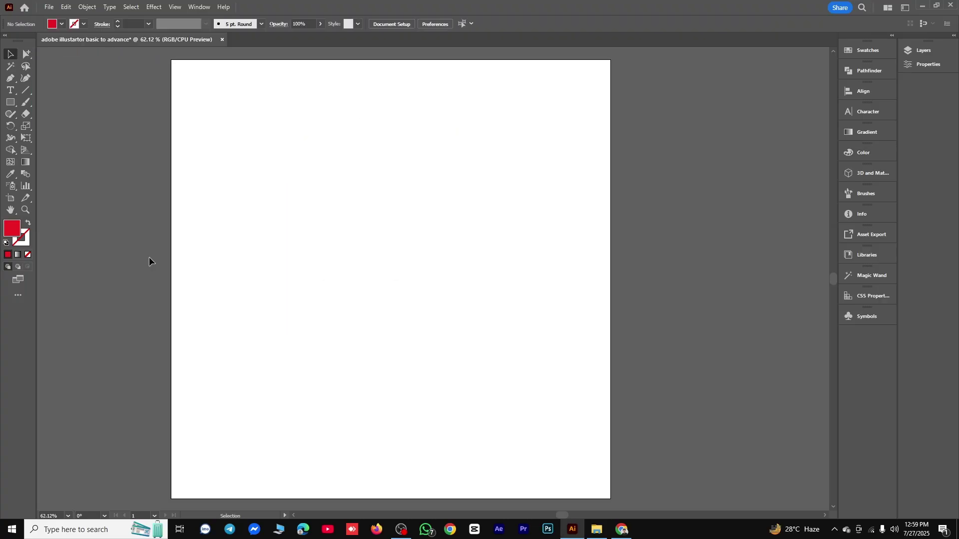
right_click(26, 58)
click(72, 66)
click(10, 54)
Draw a red square about 198 px wide on the artboard and duplicate it into an evenly spaced two-by-two grid
right_click(17, 105)
click(59, 102)
drag(278, 205, 365, 292)
click(10, 54)
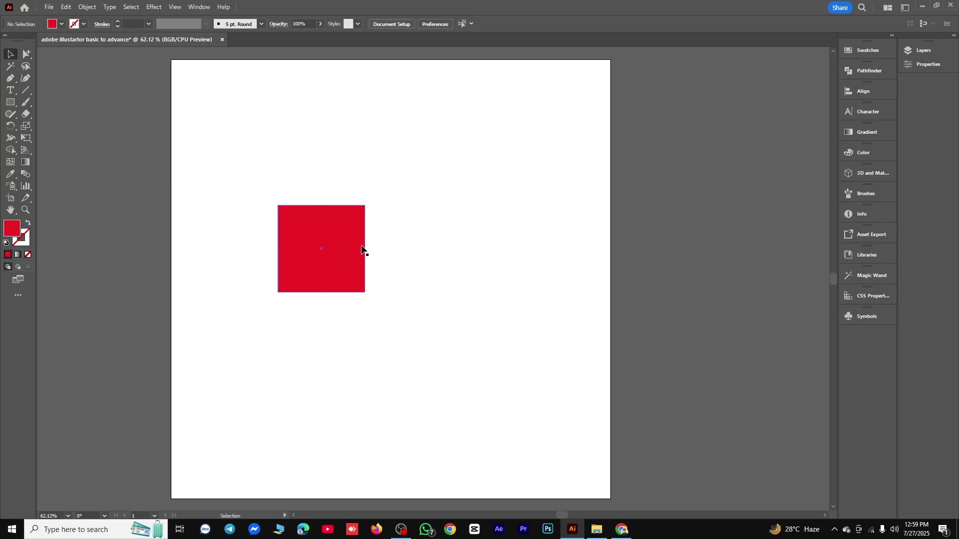
drag(357, 256, 315, 376)
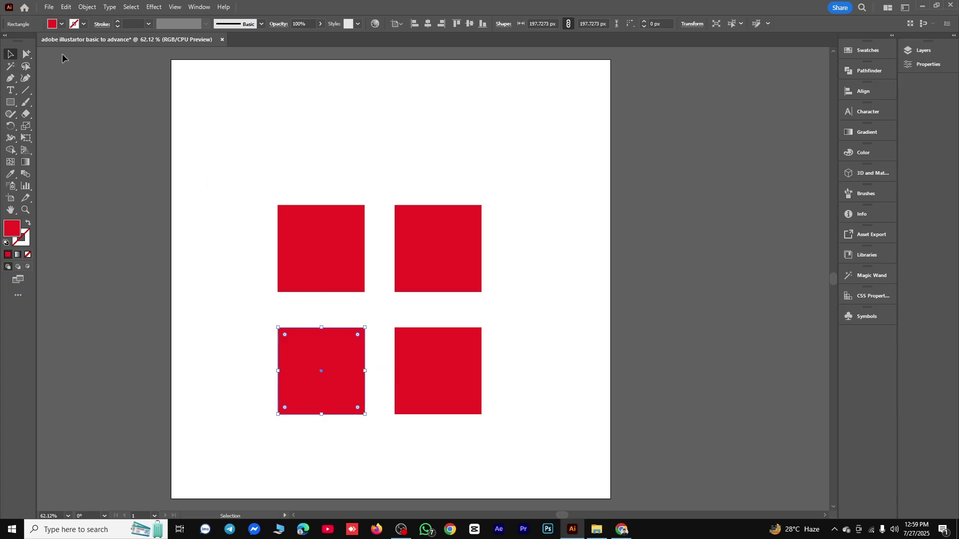
Fill the lower-left square with green and the upper-right square with light blue
click(60, 24)
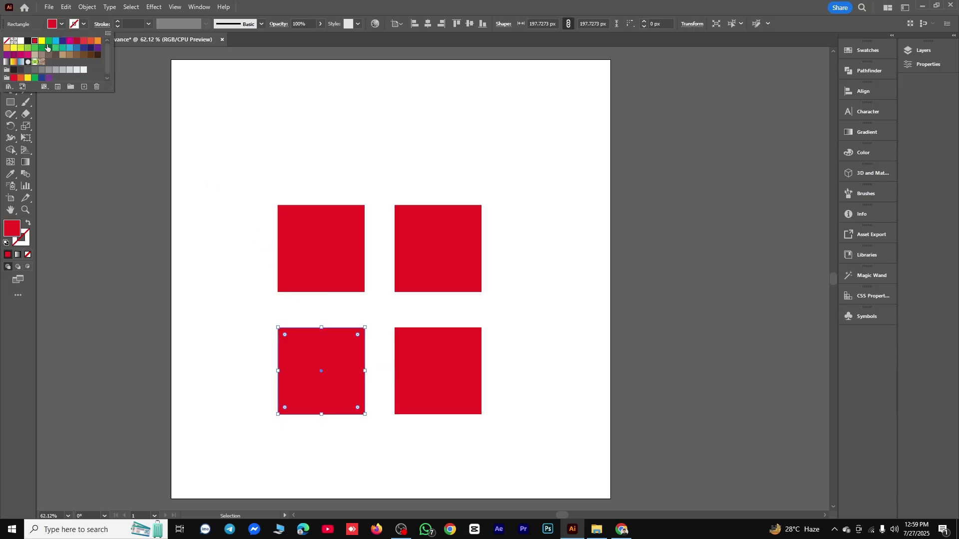
click(48, 44)
click(444, 239)
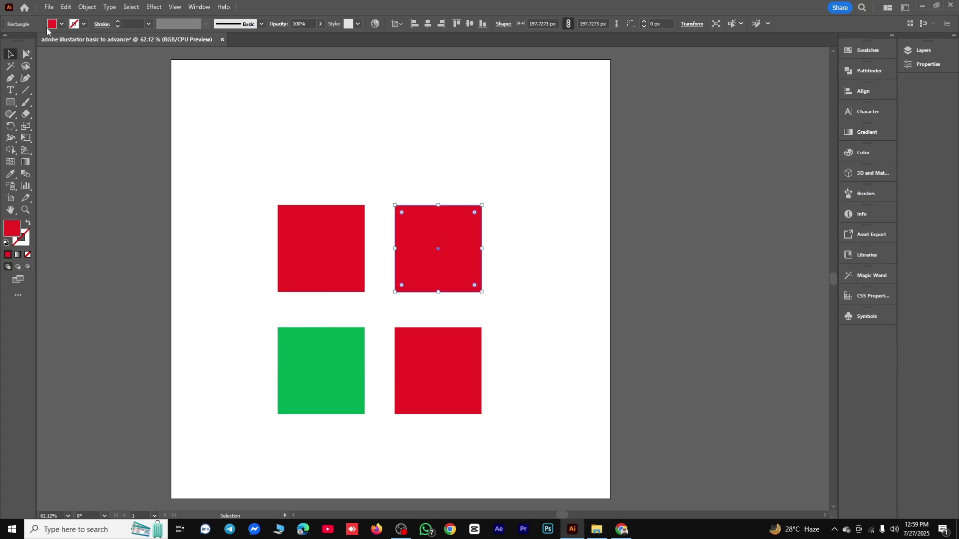
click(60, 25)
click(55, 45)
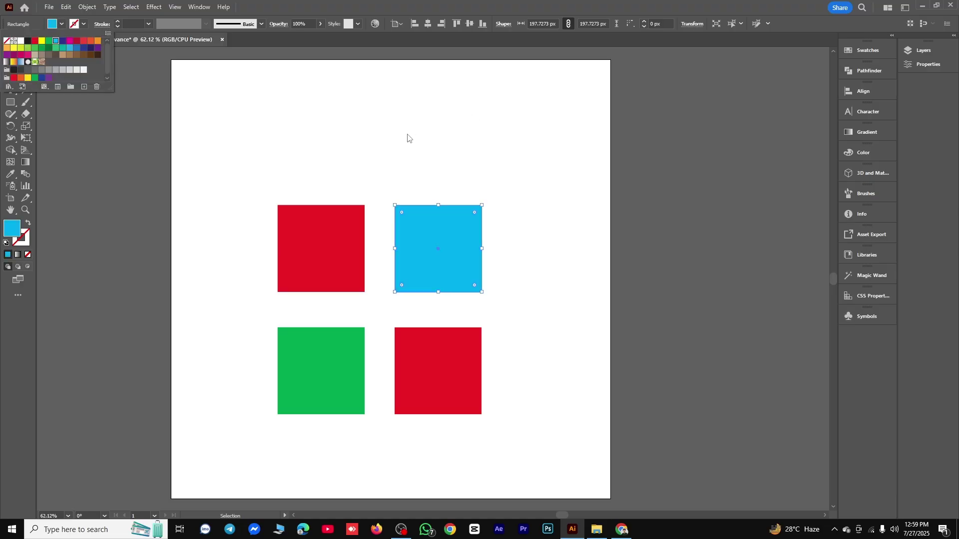
click(406, 137)
Fill the lower-right square with dark red and the upper-left square with dark blue, and deselect everything
click(447, 334)
click(61, 24)
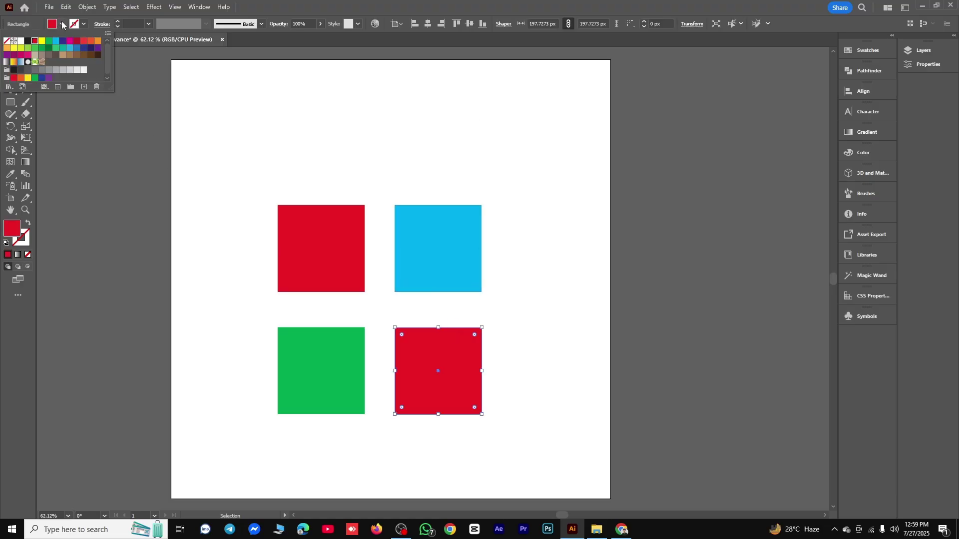
click(74, 42)
click(350, 215)
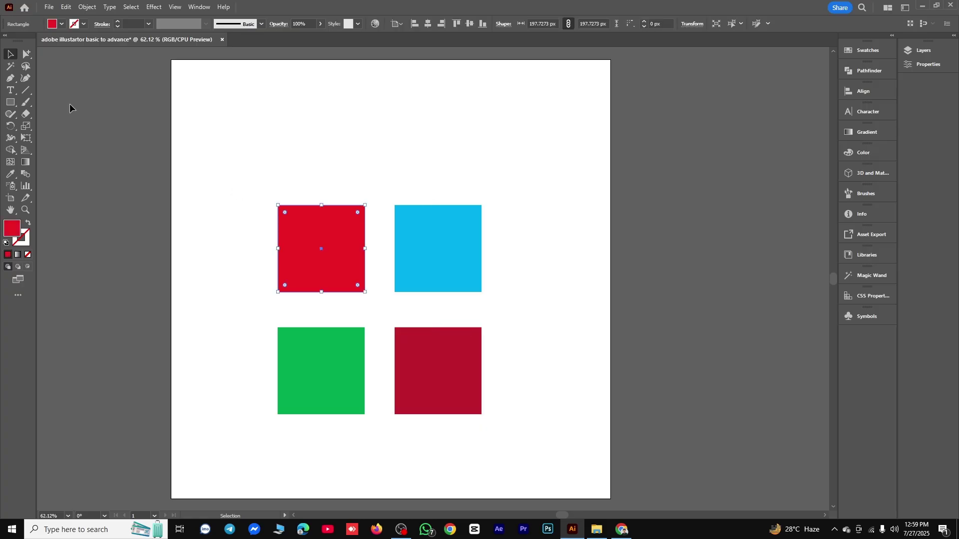
click(62, 25)
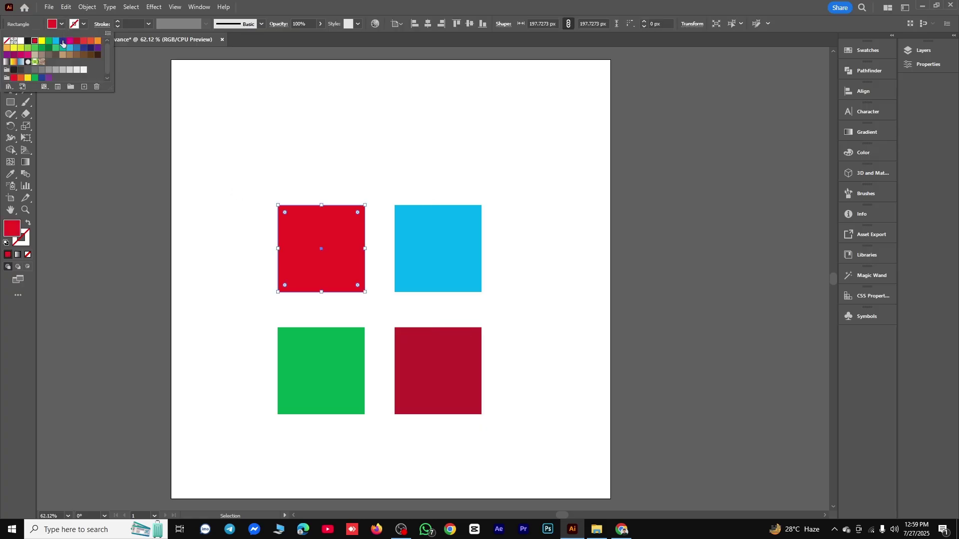
click(83, 48)
click(397, 192)
click(565, 225)
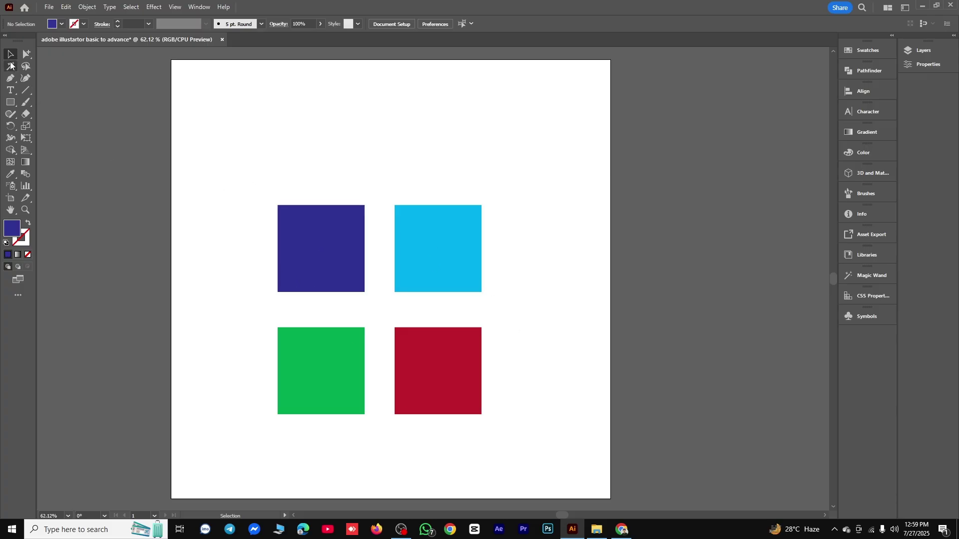
Select all four coloured squares and group them
drag(225, 168, 541, 438)
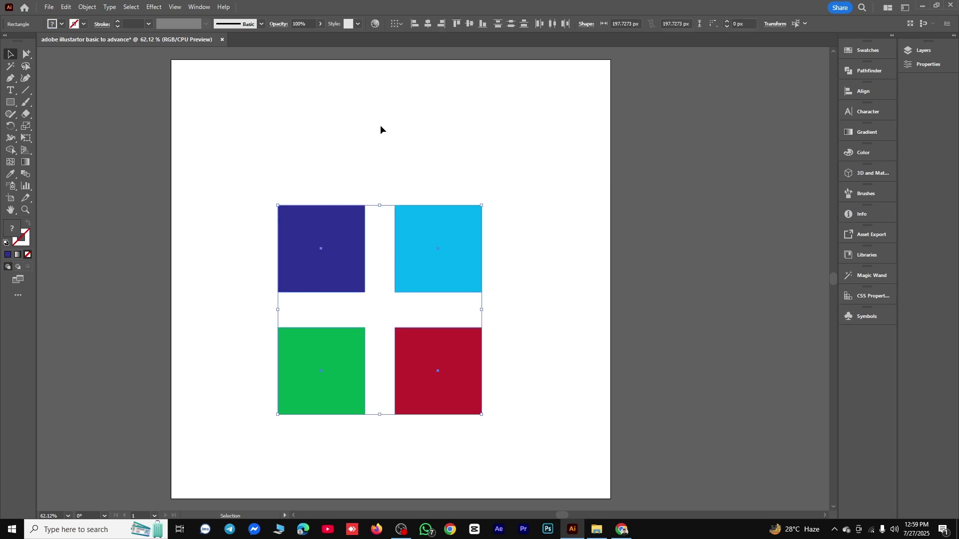
right_click(475, 102)
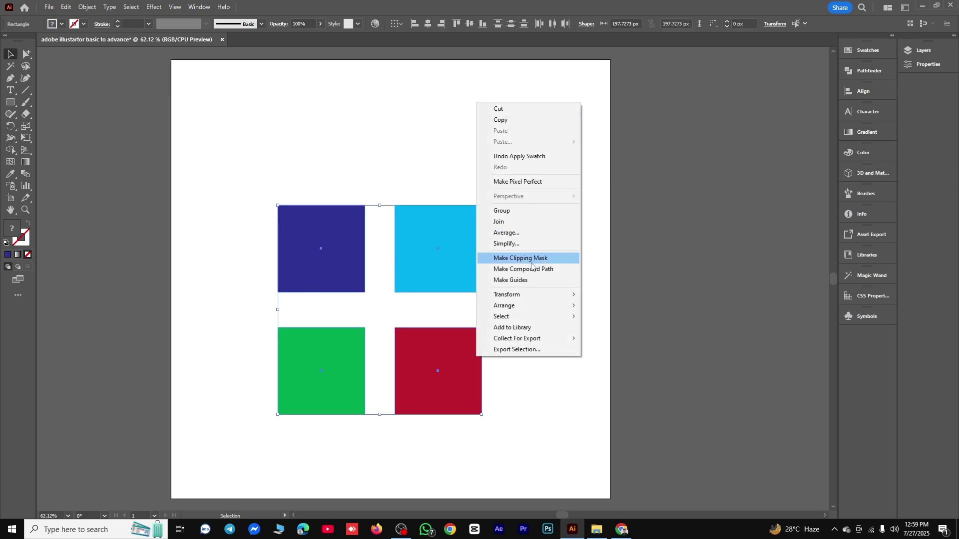
click(518, 211)
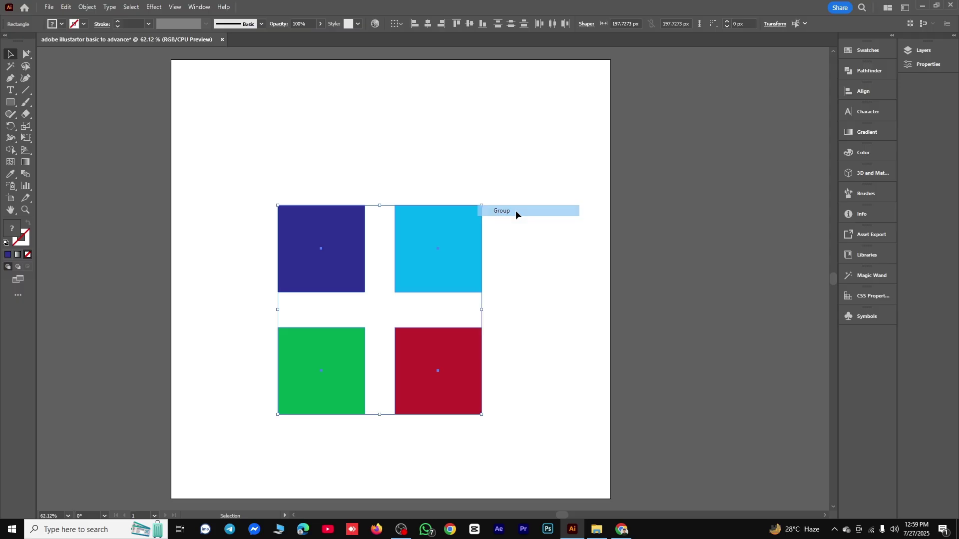
Move the grouped squares together with the Selection tool to about X 500 px, Y 460 px, and deselect them
drag(440, 243, 499, 172)
click(525, 172)
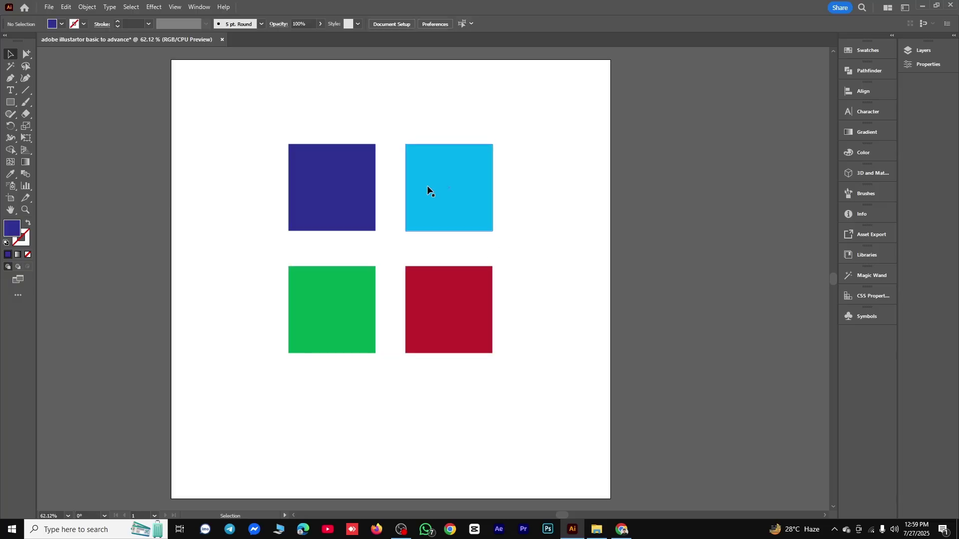
drag(436, 195, 468, 195)
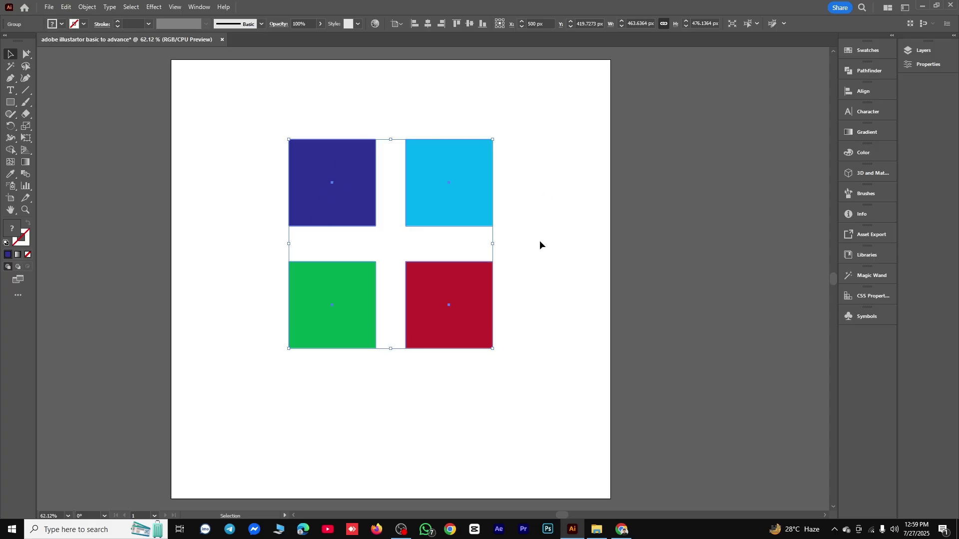
drag(470, 191, 471, 209)
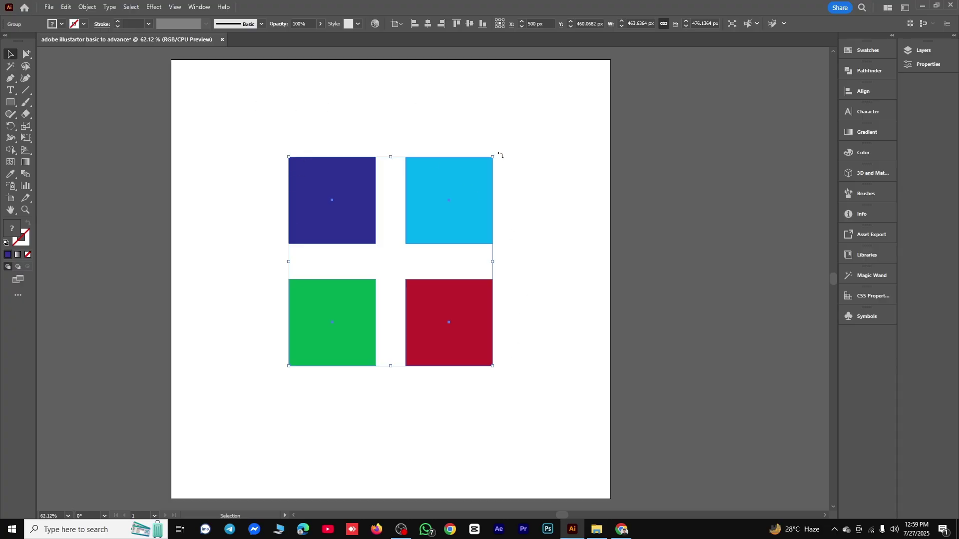
click(536, 201)
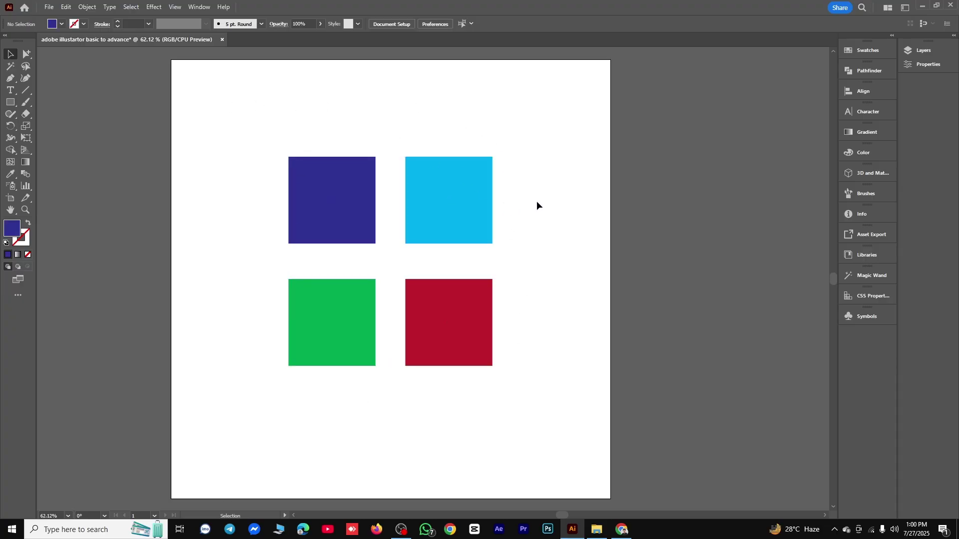
With the Group Selection tool, move only the dark blue square up and left to about X 224 px, Y 253 px, and fill it orange
click(472, 208)
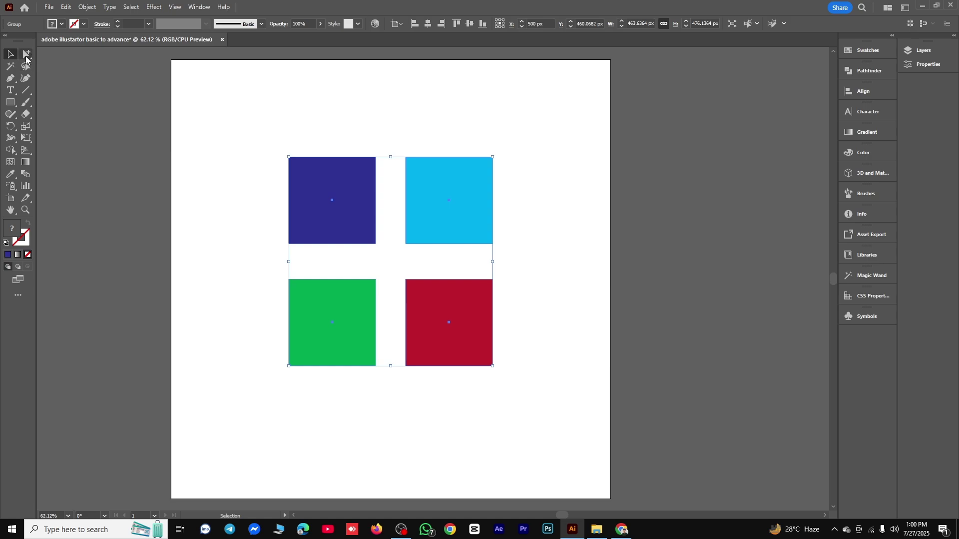
drag(26, 54, 70, 69)
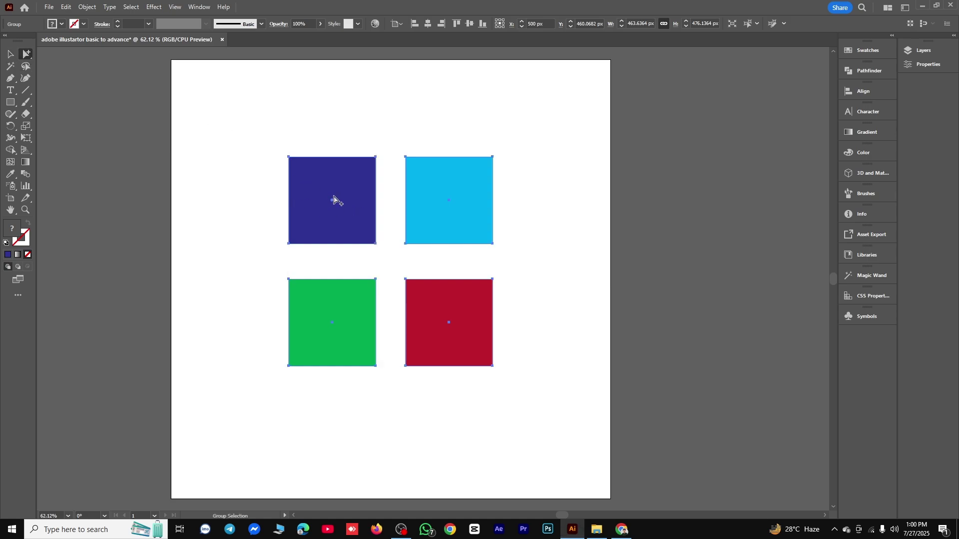
click(349, 134)
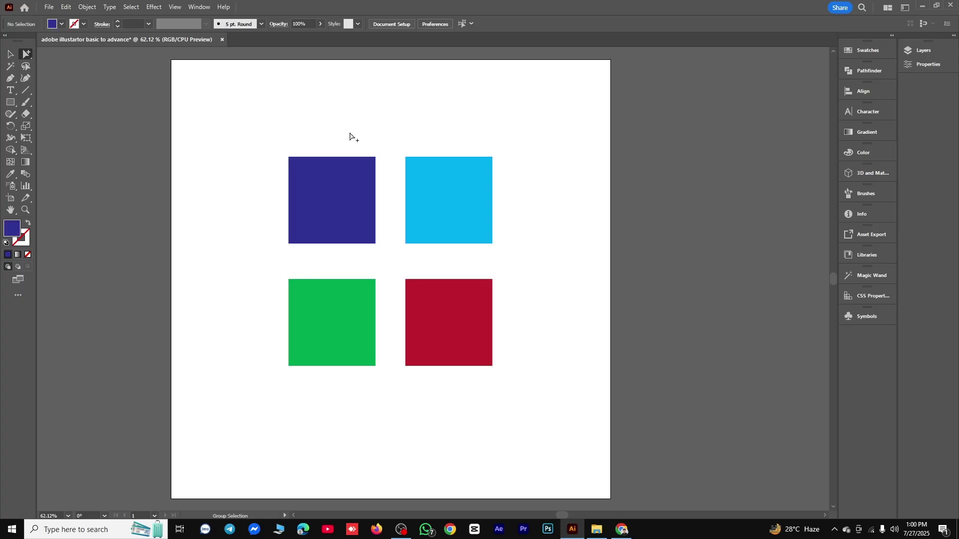
click(338, 200)
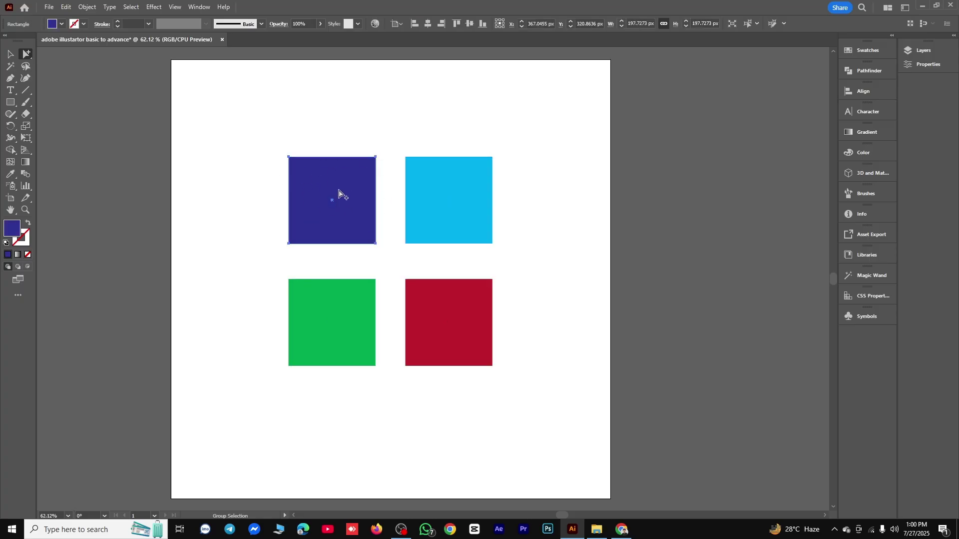
drag(337, 189, 273, 159)
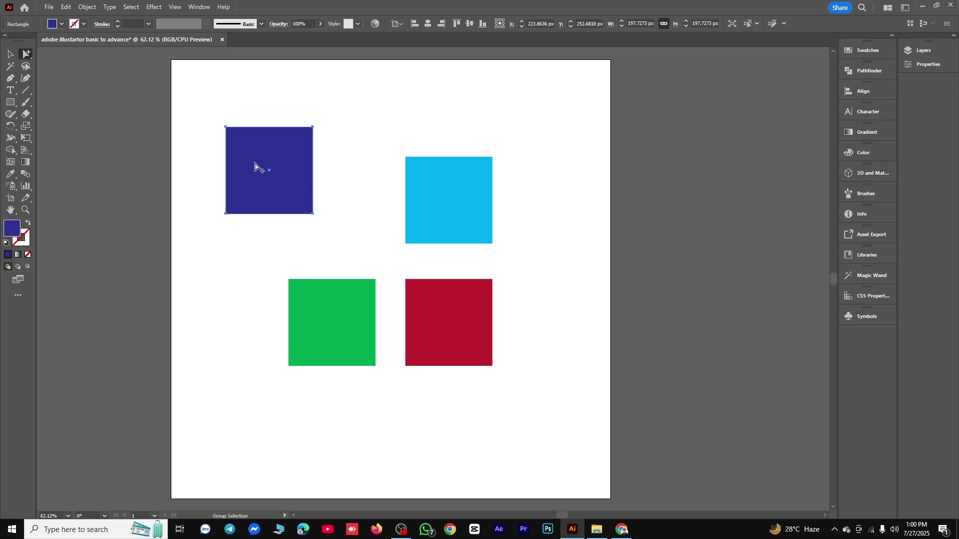
click(61, 24)
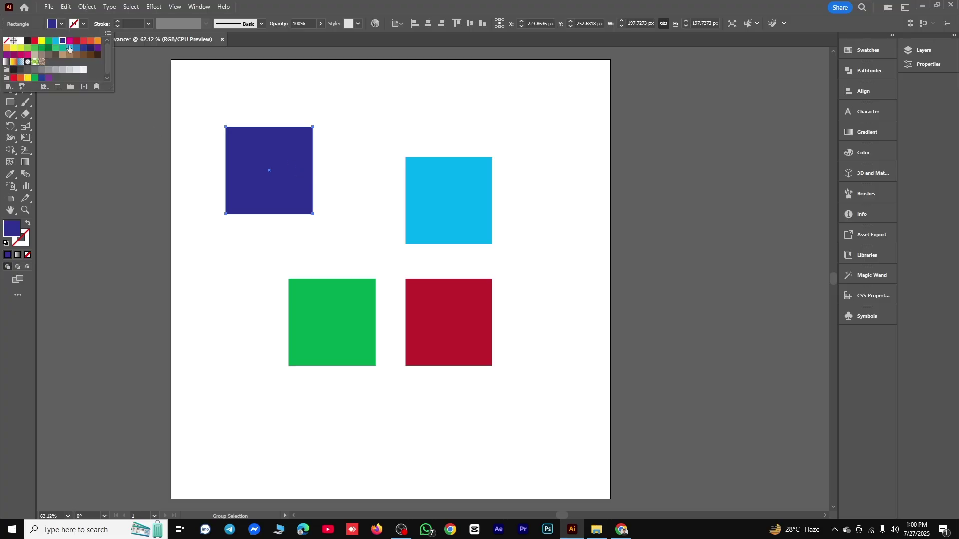
click(98, 44)
Move the whole group of squares to the right with the Selection tool, to about X 541 px, Y 435 px
click(11, 54)
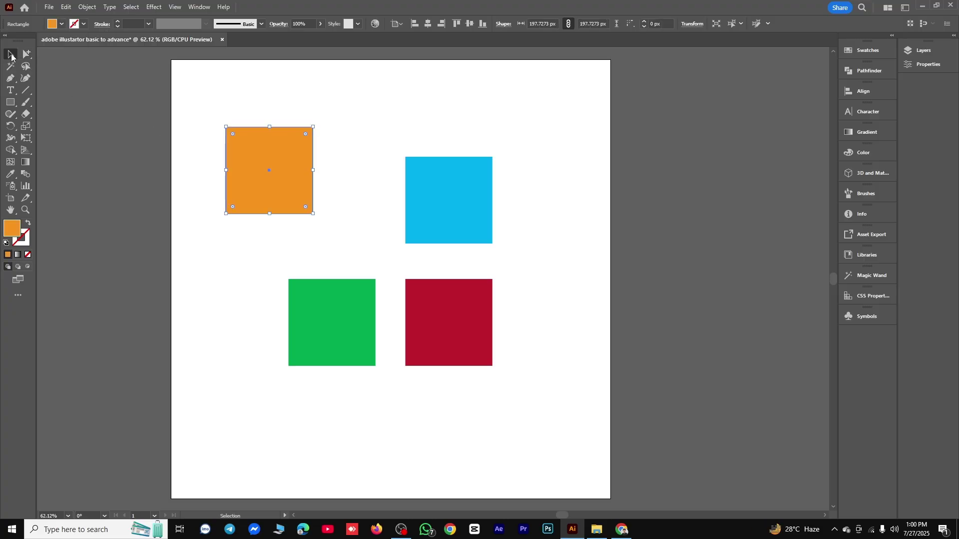
click(319, 92)
click(439, 219)
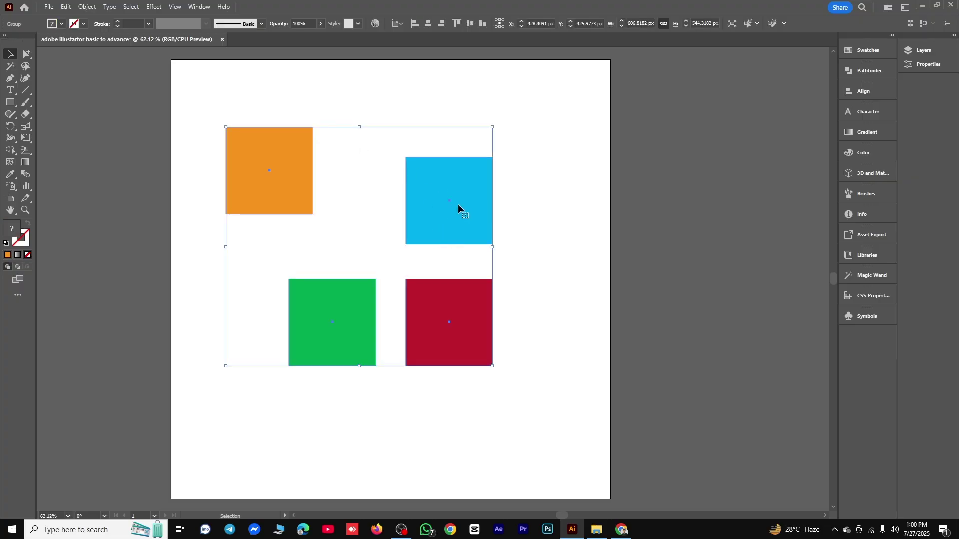
drag(467, 207, 479, 186)
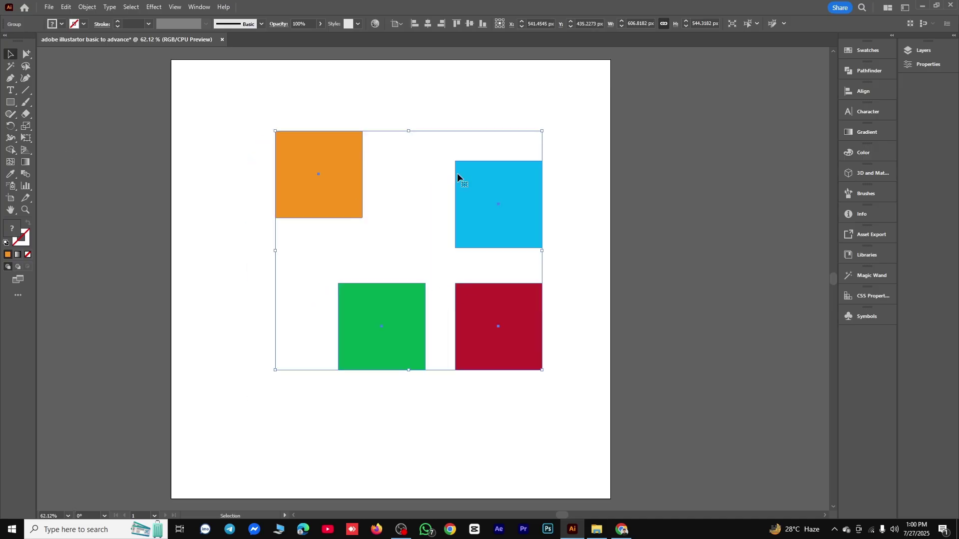
right_click(487, 100)
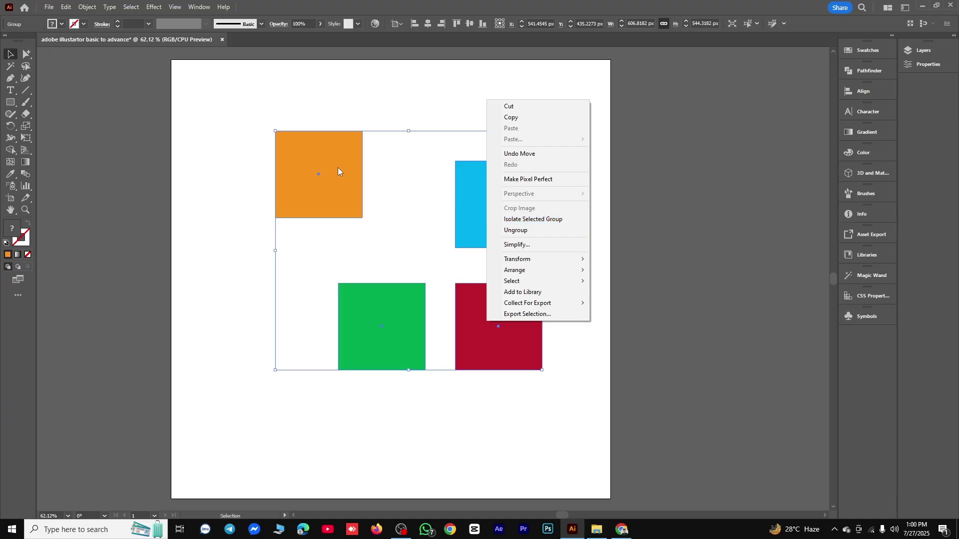
click(20, 48)
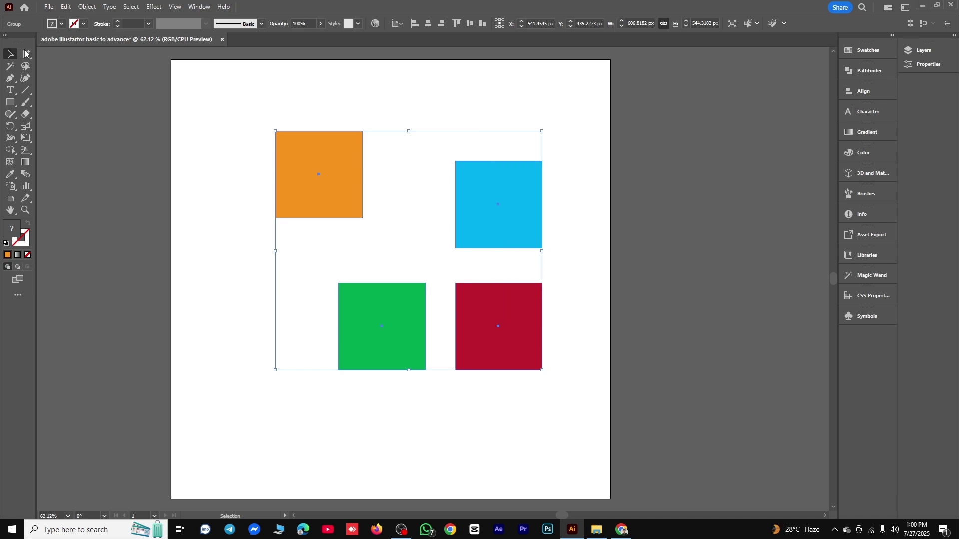
click(296, 105)
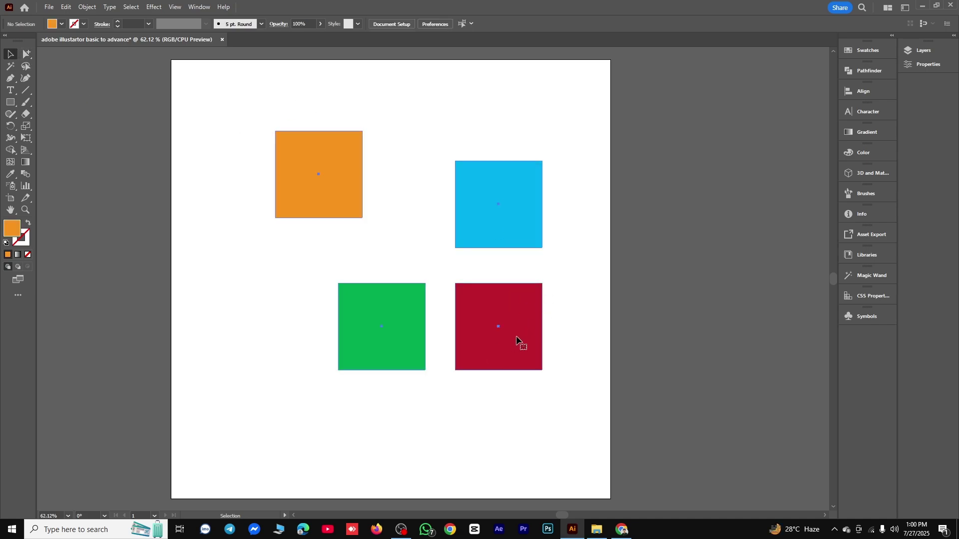
Reselect the whole group and move it down and to the left, to about X 452 px, Y 457 px
click(516, 340)
click(420, 269)
click(517, 212)
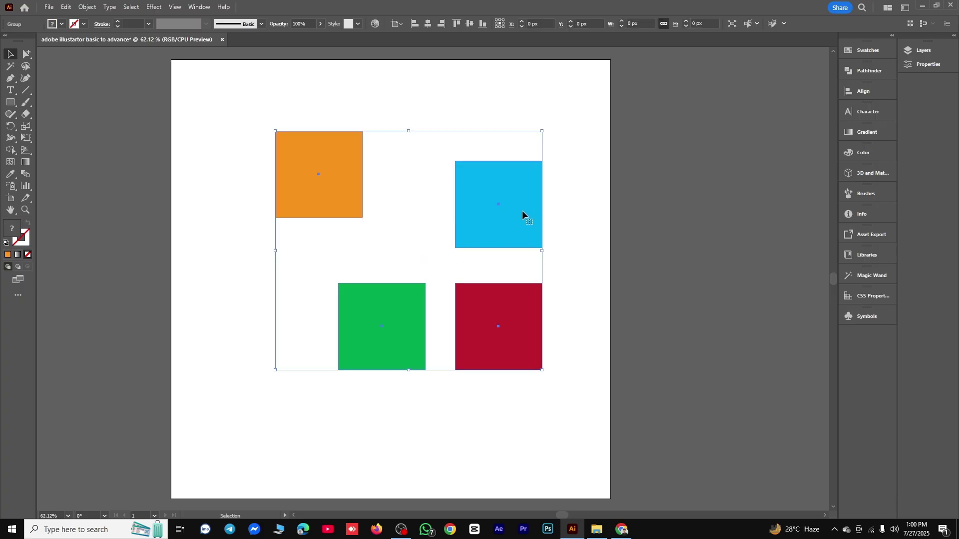
drag(517, 212, 478, 221)
Try filling the entire group of squares with red, and undo the fill
click(61, 23)
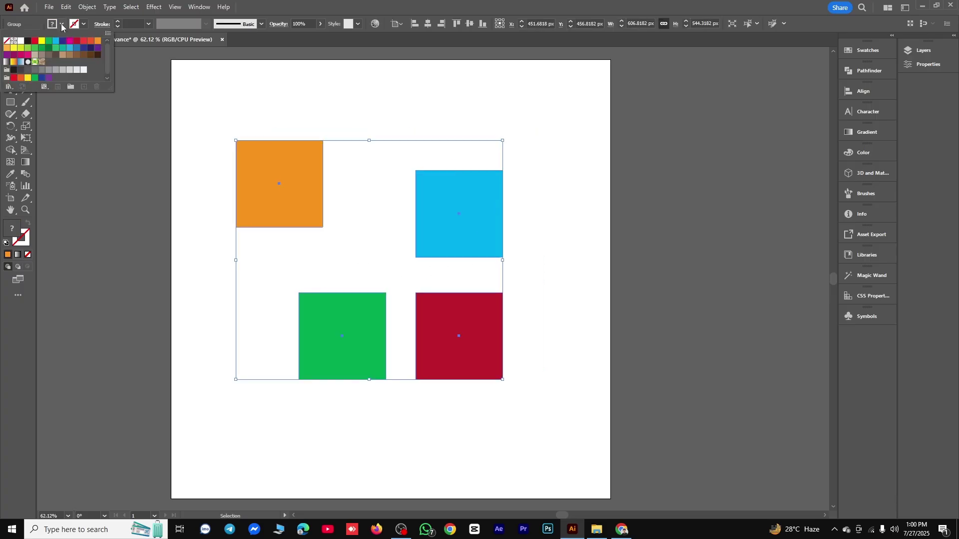
click(34, 41)
key(ctrl+z)
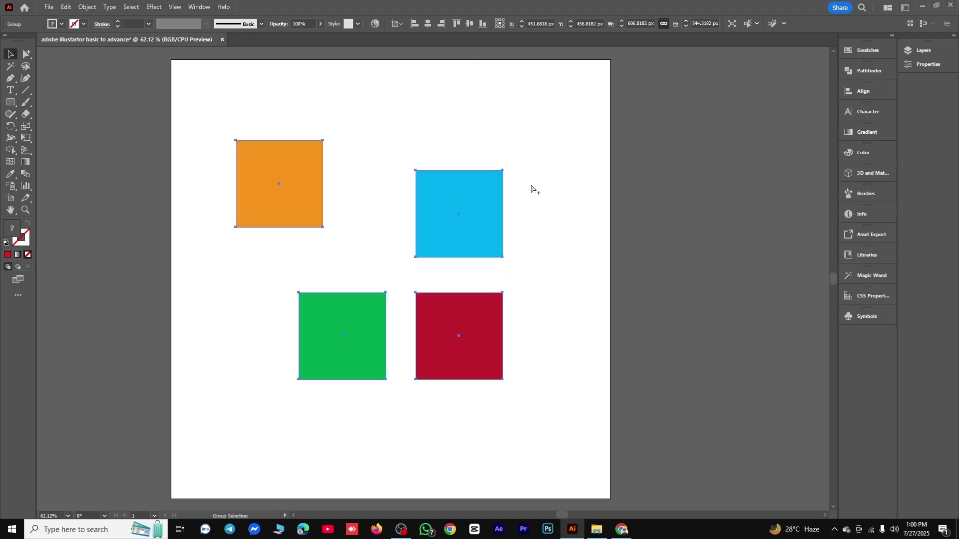
click(547, 166)
key(ctrl+z)
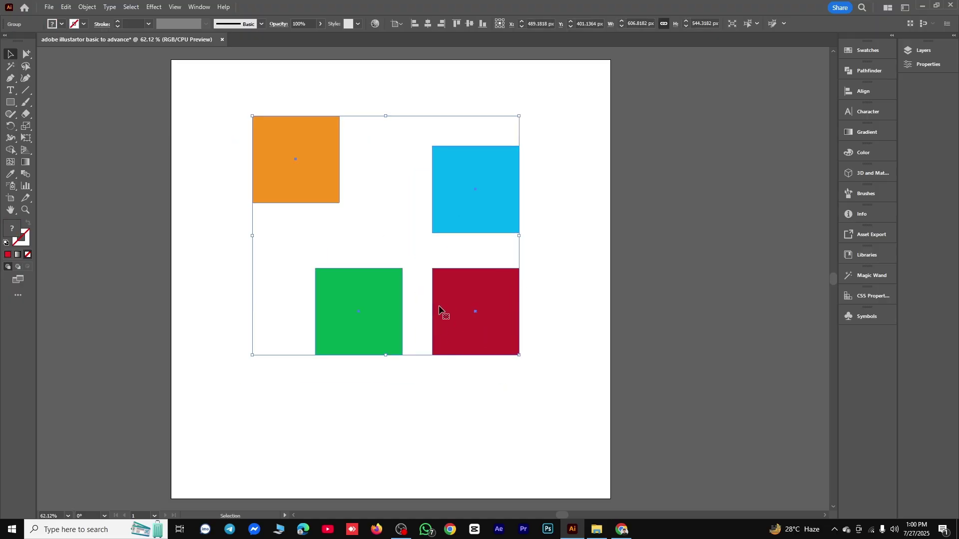
Select only the dark red square inside the group with the Group Selection tool, fill it yellow, and return to the Selection tool
right_click(26, 53)
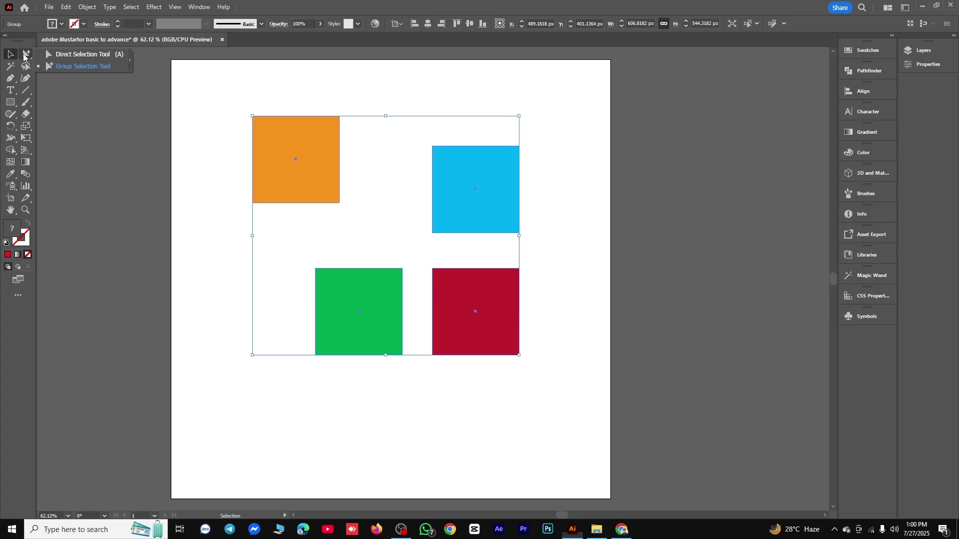
click(79, 66)
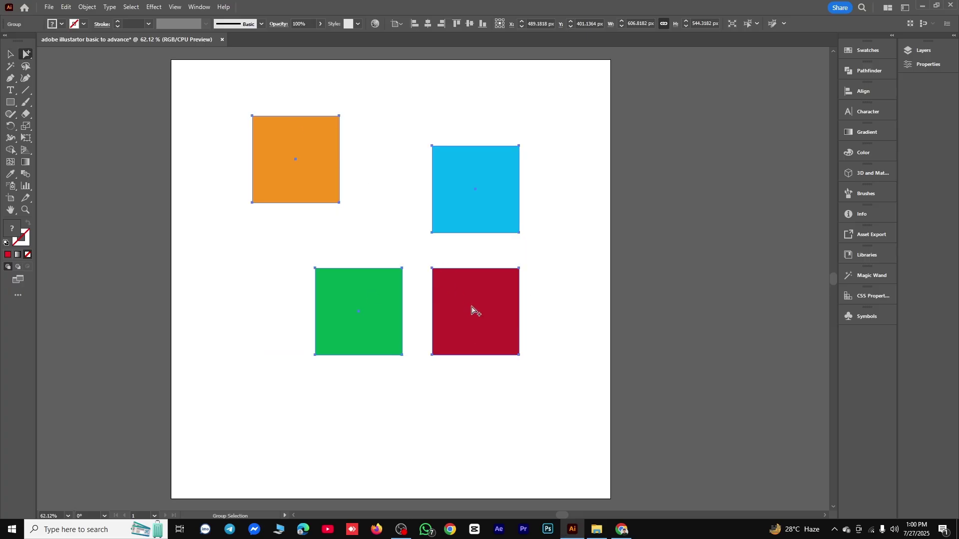
click(490, 310)
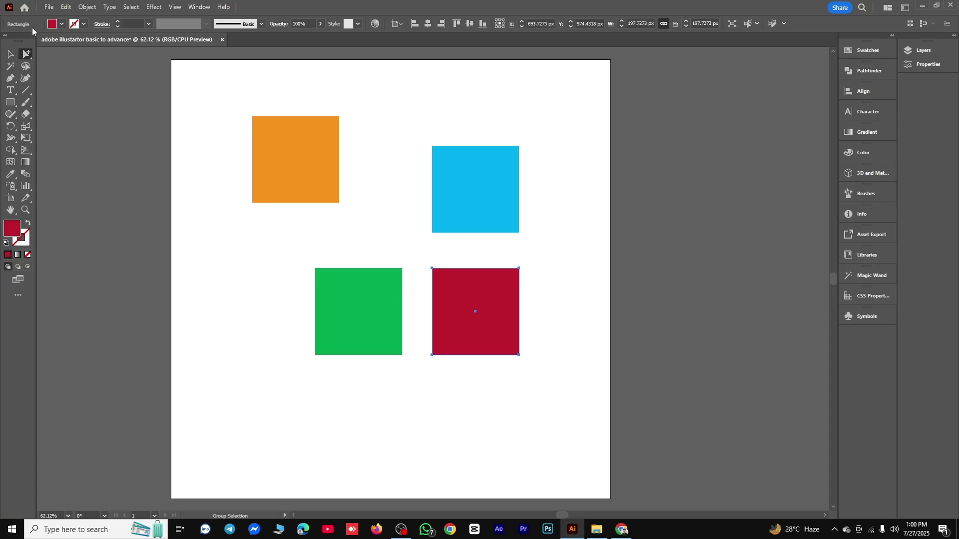
click(62, 24)
click(41, 41)
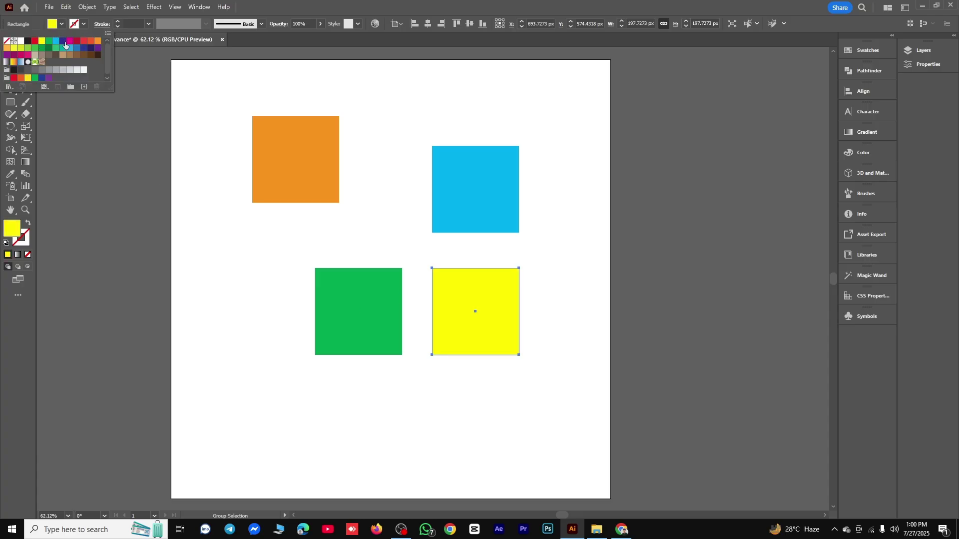
key(Escape)
click(10, 53)
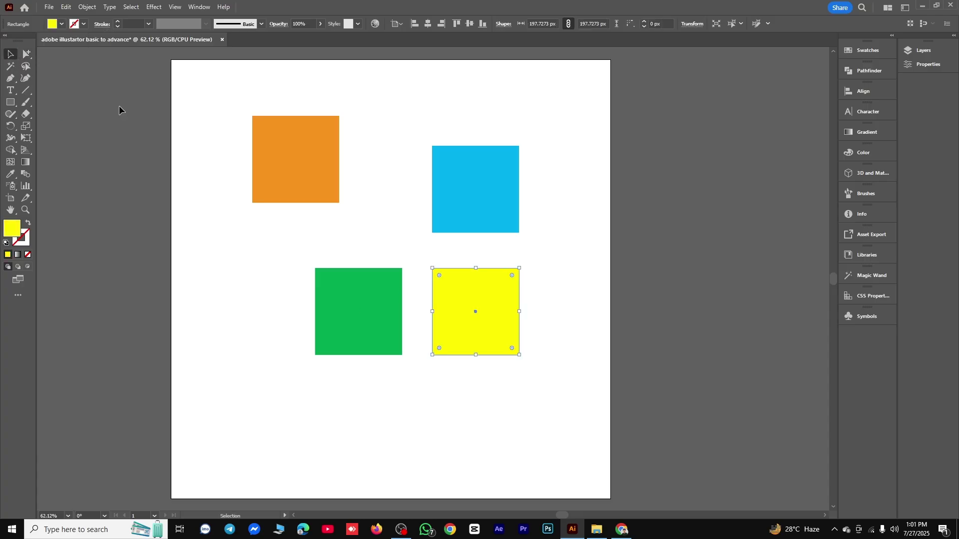
Group all the squares, move them up and to the right to about X 556 px, Y 395 px, and delete them
click(352, 205)
key(ctrl+a)
key(ctrl+g)
drag(327, 153, 345, 153)
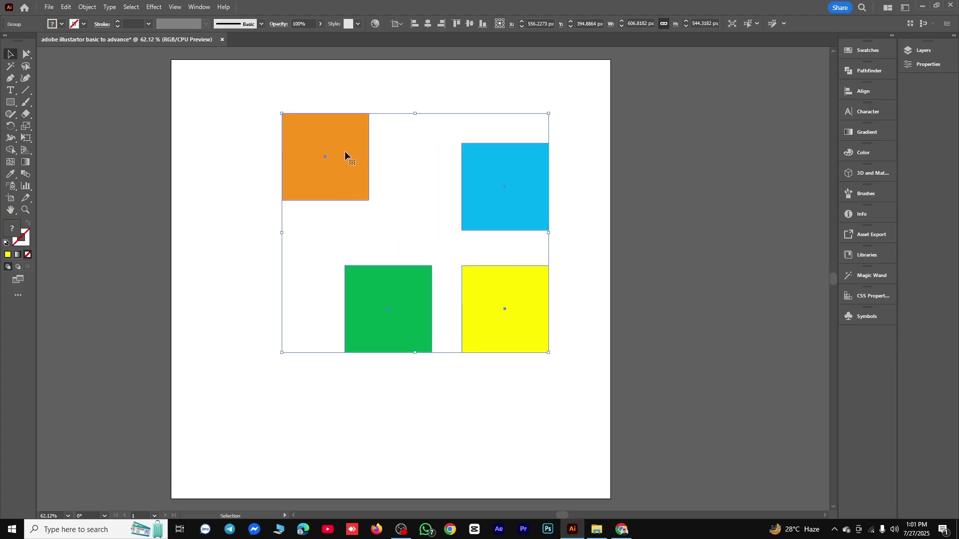
key(Delete)
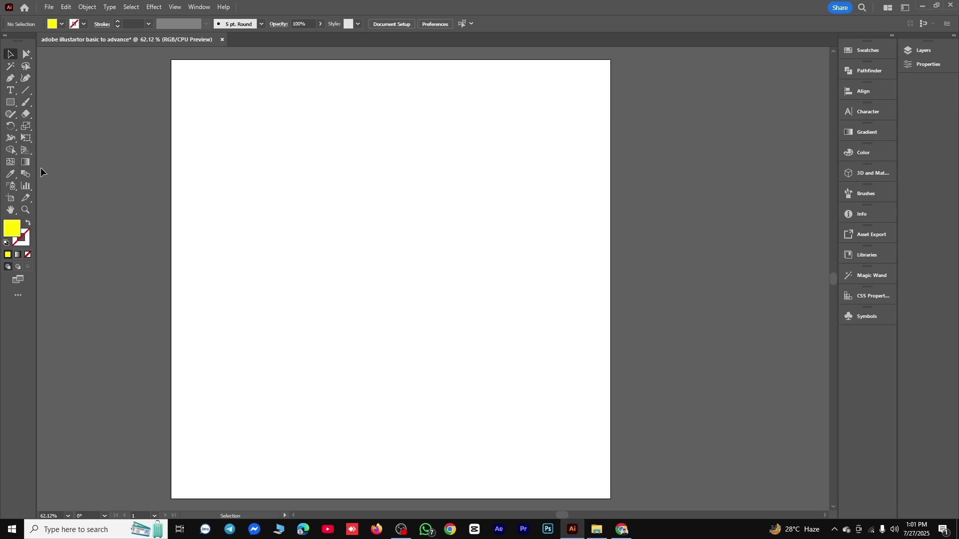
Undo the deletion and the last move of the group of squares
click(10, 103)
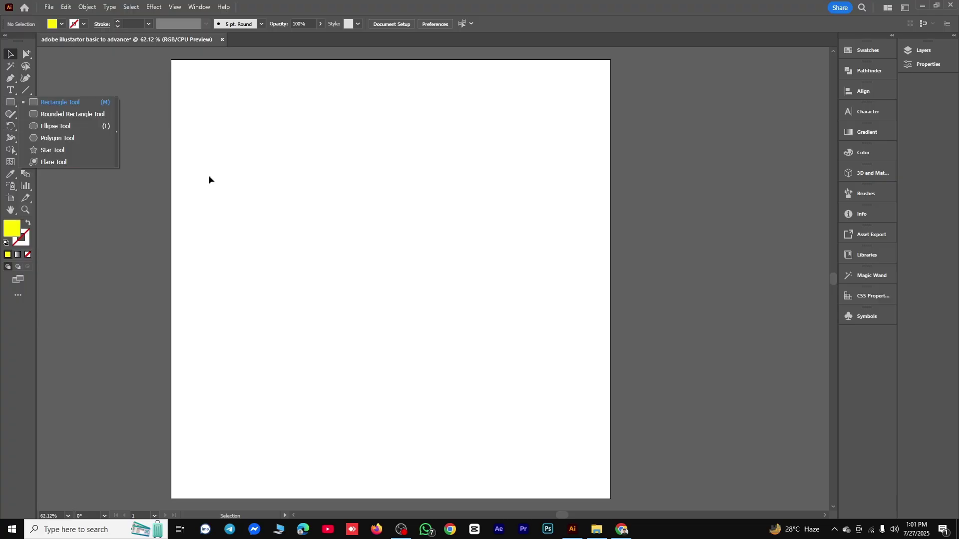
drag(257, 142, 298, 197)
key(ctrl+z)
key(ctrl+z)
key(ctrl+z)
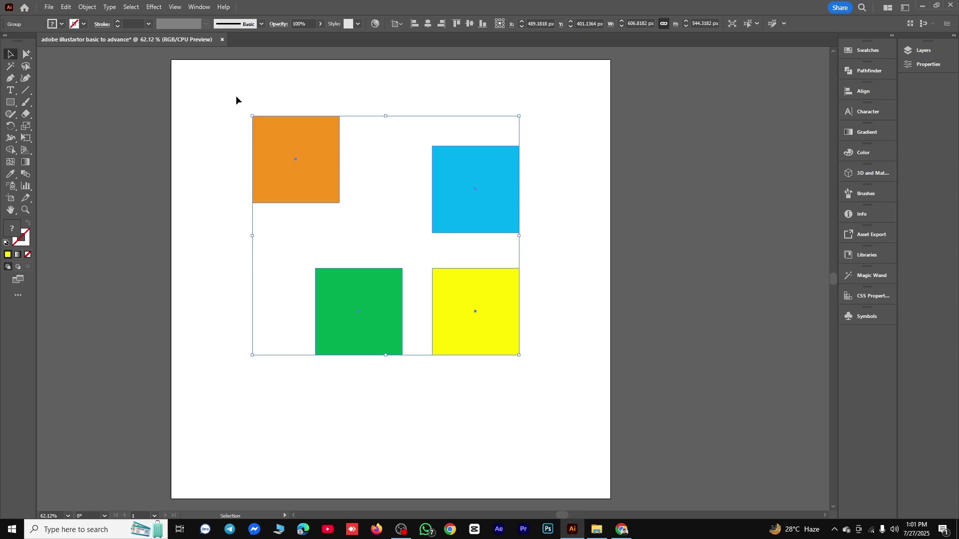
Ungroup the four squares and clear the selection
right_click(236, 100)
click(292, 228)
click(253, 81)
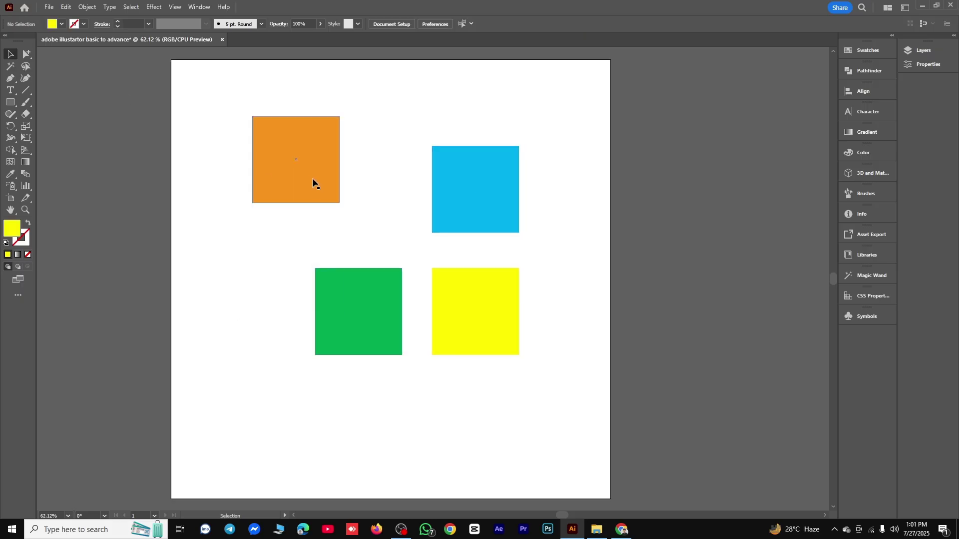
Move the orange square level with the blue one, shift the yellow square down and right, and place two copies of the green square below it
drag(312, 178, 359, 208)
drag(496, 336, 412, 356)
drag(366, 330, 261, 416)
drag(354, 317, 403, 429)
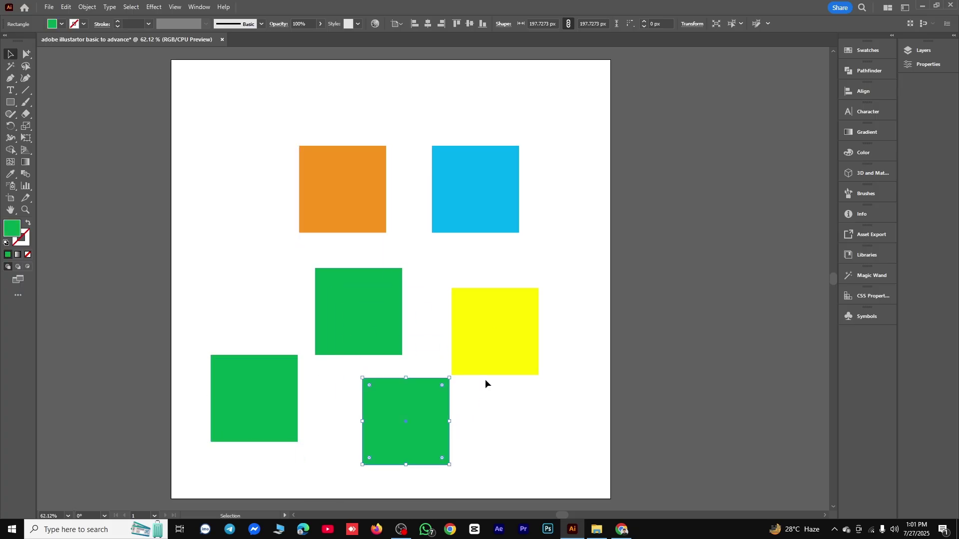
Fill the lowest green copy and the orange square with magenta, and clear the selection
click(62, 24)
click(71, 43)
click(390, 179)
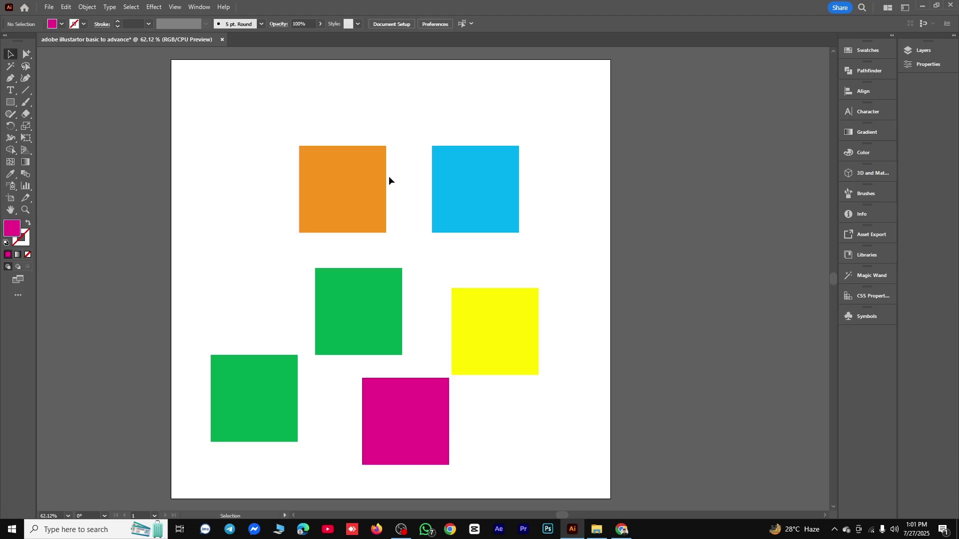
click(383, 176)
click(62, 24)
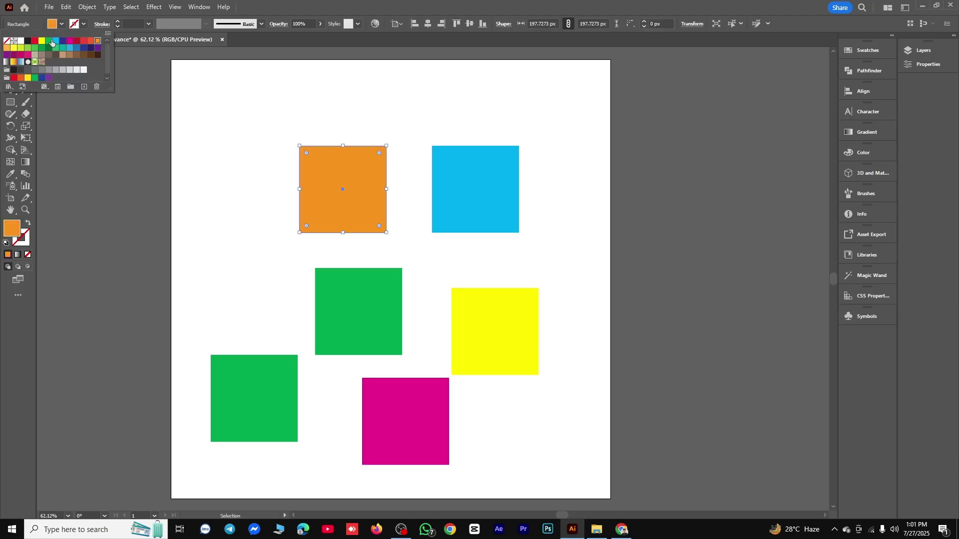
click(69, 42)
click(245, 123)
Group all six squares and move the group slightly up to about X 463 px, Y 514 px
drag(218, 110, 491, 385)
right_click(460, 93)
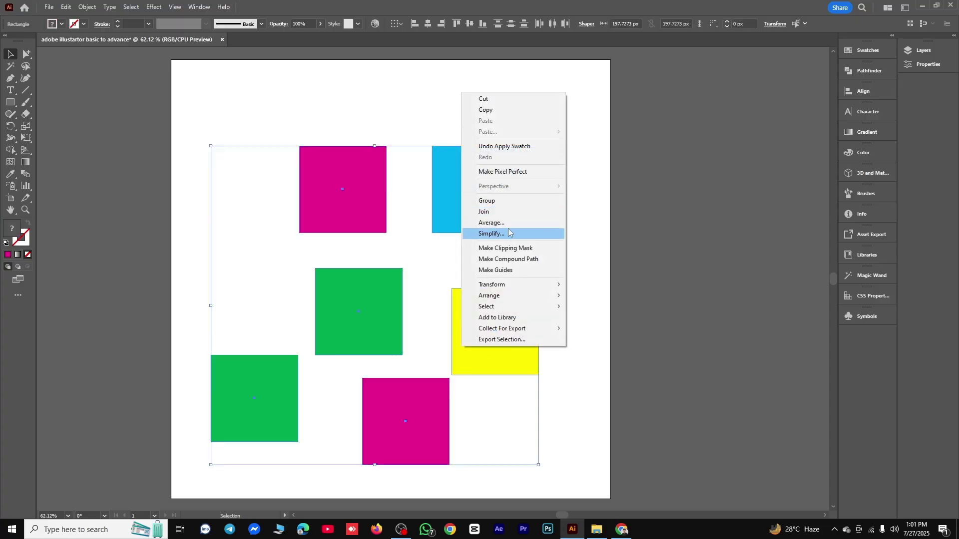
click(500, 201)
drag(464, 180, 465, 160)
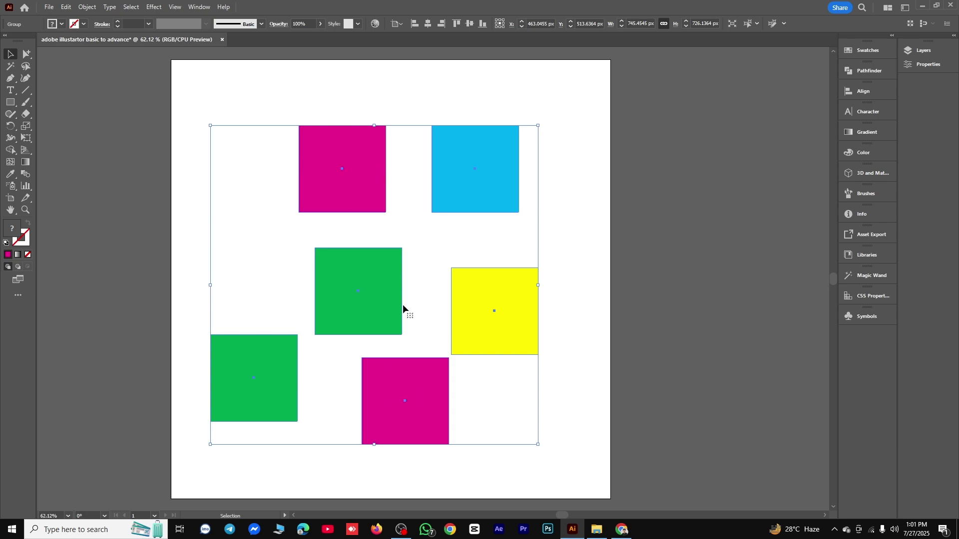
Select both magenta squares at once with the Magic Wand tool, fill them dark navy, and deselect them with the Selection tool
click(5, 72)
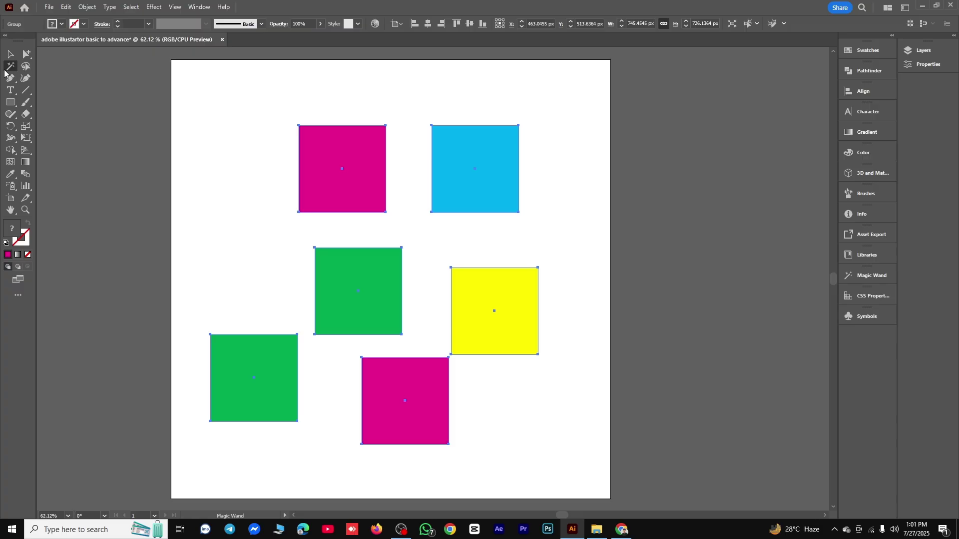
click(334, 156)
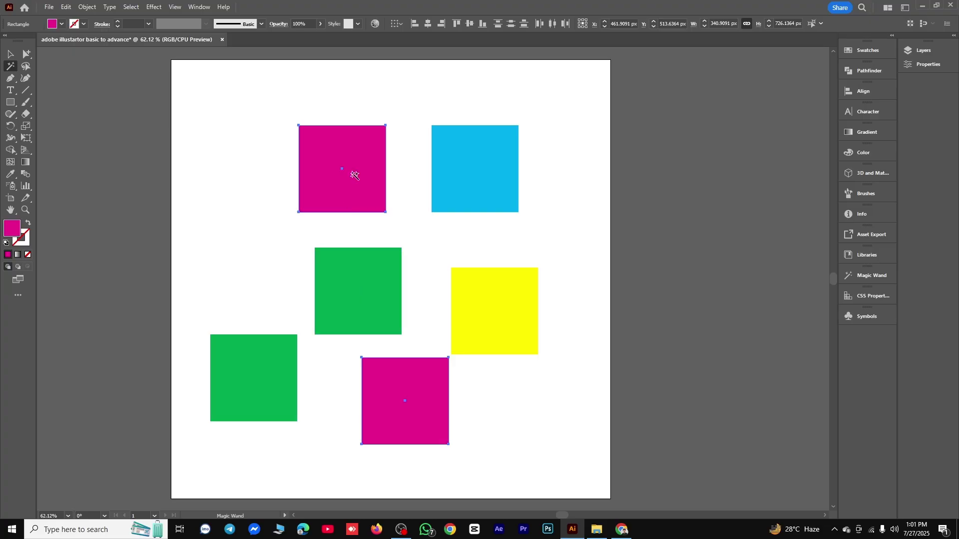
click(61, 25)
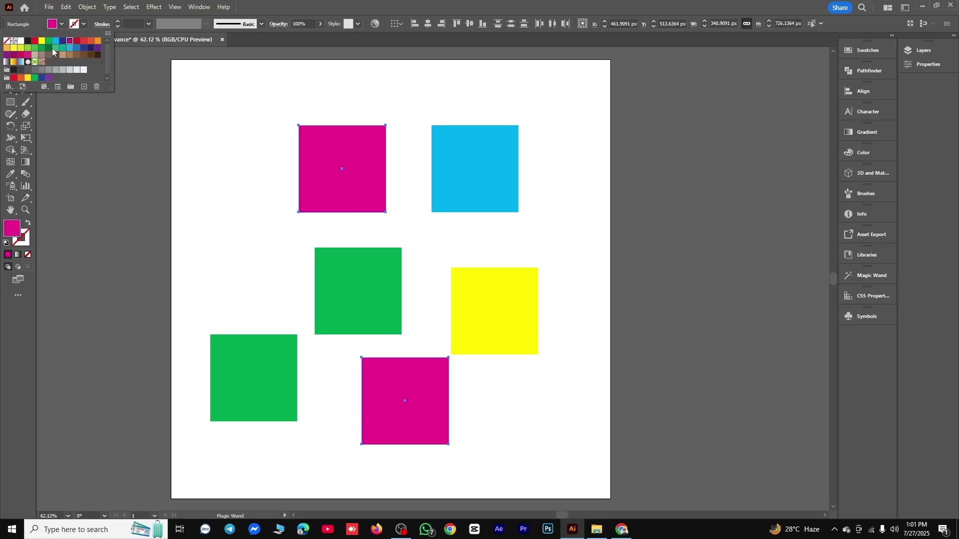
click(50, 47)
click(70, 48)
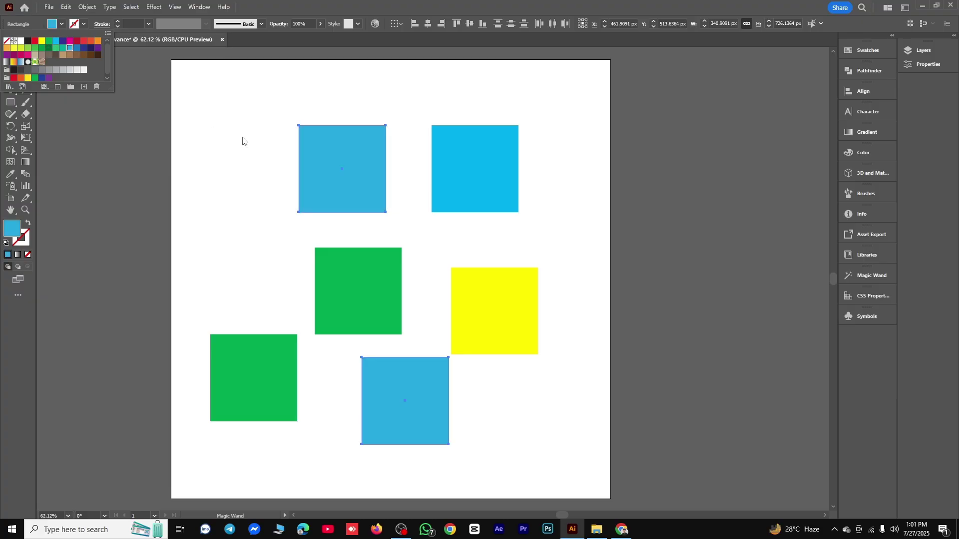
click(90, 48)
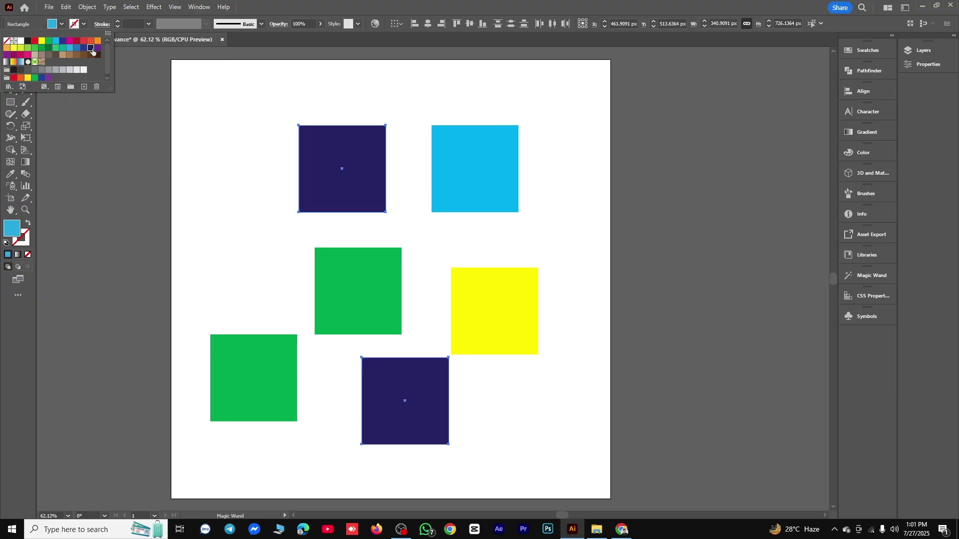
click(219, 166)
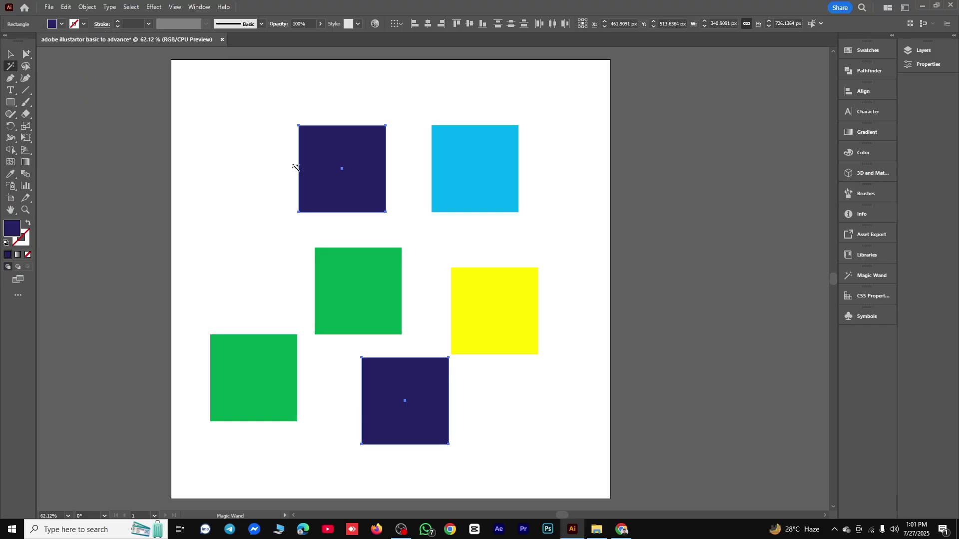
click(8, 54)
click(143, 118)
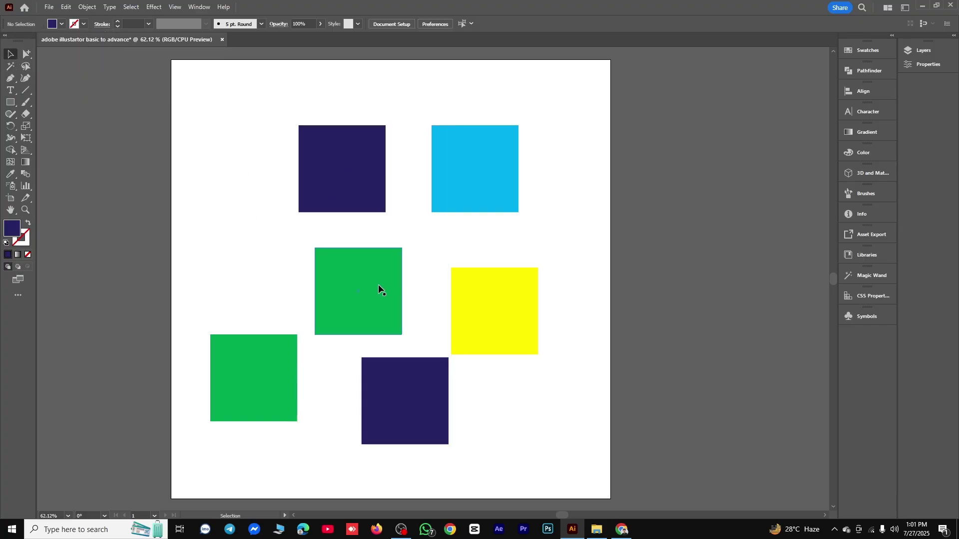
Select both green squares with the Magic Wand tool, fill them red, and clear the selection
click(10, 66)
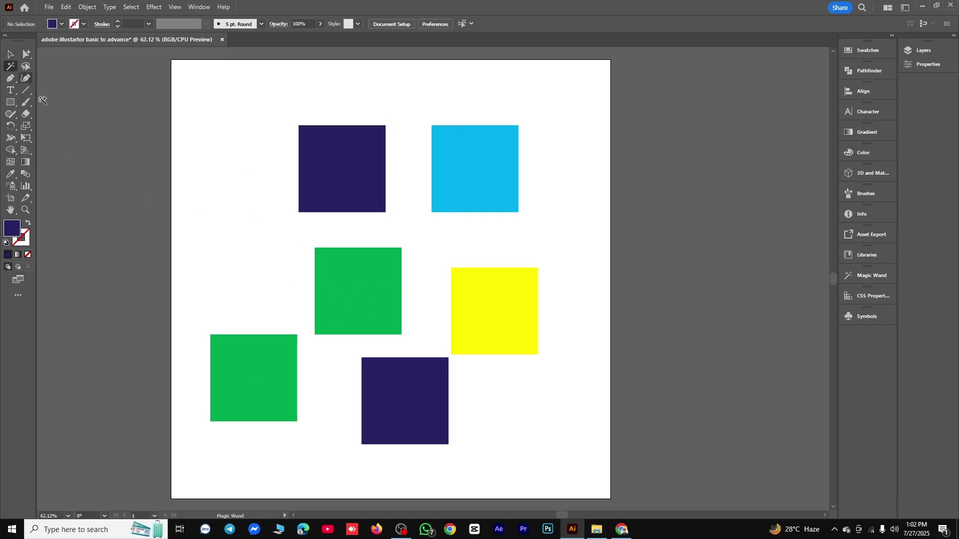
click(270, 367)
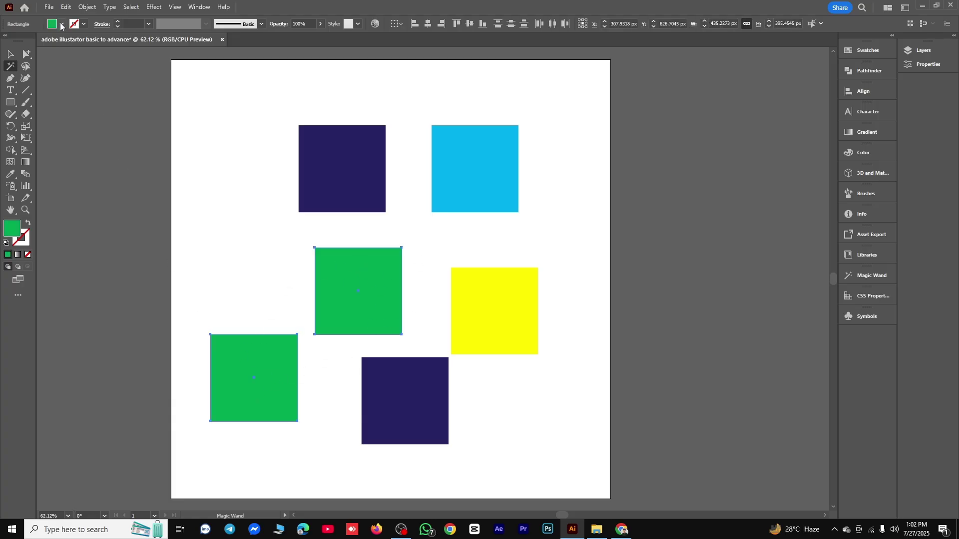
click(62, 25)
click(34, 42)
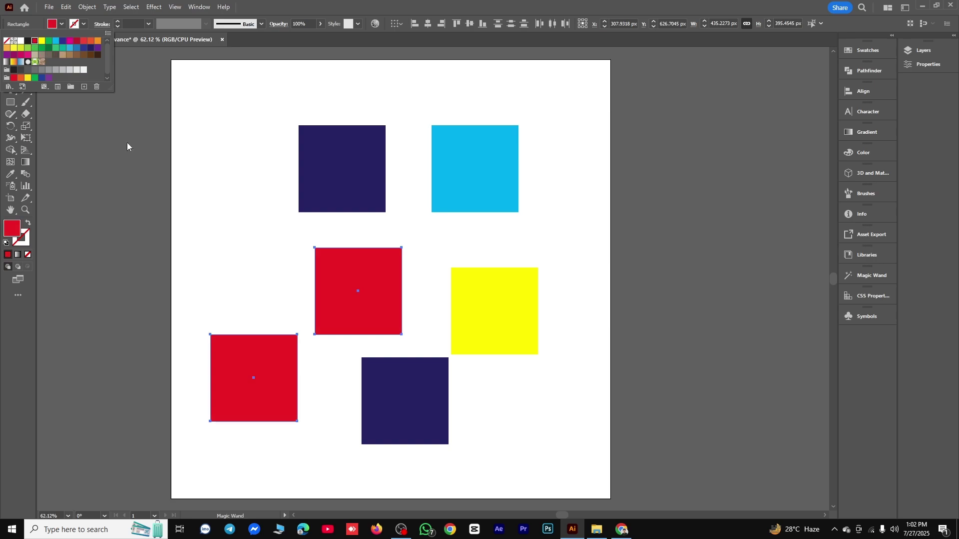
click(214, 198)
click(209, 220)
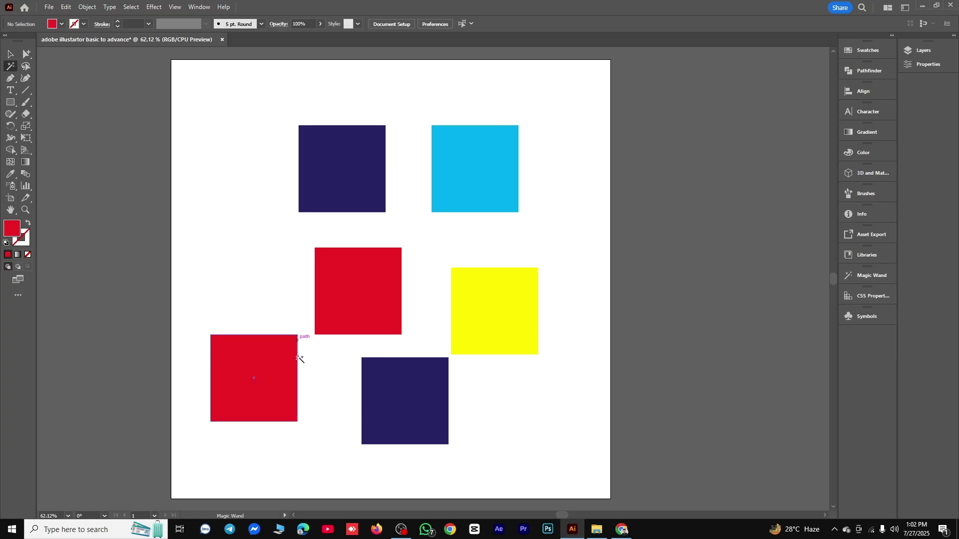
Move the group of squares up to about X 473 px, Y 468 px with the Selection tool, and ungroup it
click(10, 54)
drag(353, 320, 357, 300)
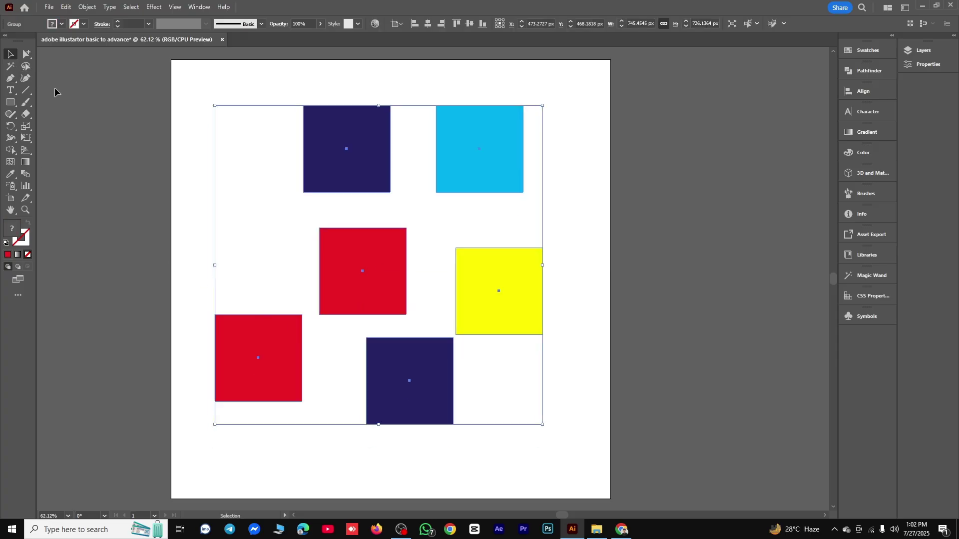
right_click(593, 115)
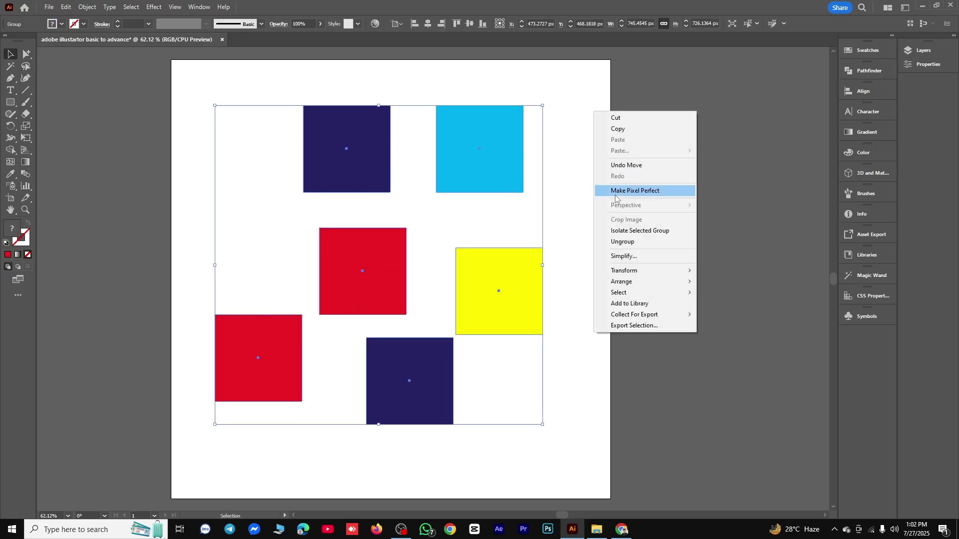
click(632, 243)
click(409, 273)
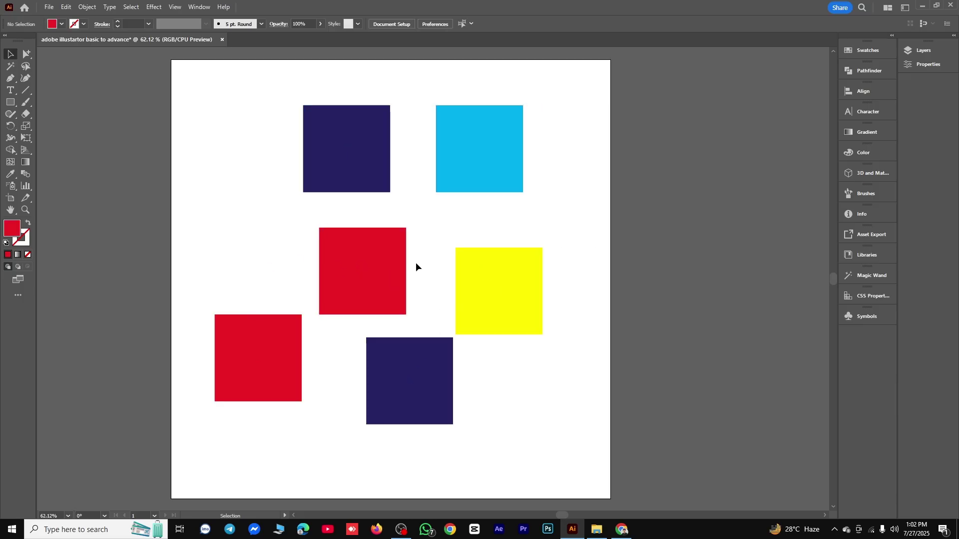
Copy the light blue square's fill onto the central red square with the Eyedropper tool, and deselect it with the Selection tool
click(379, 253)
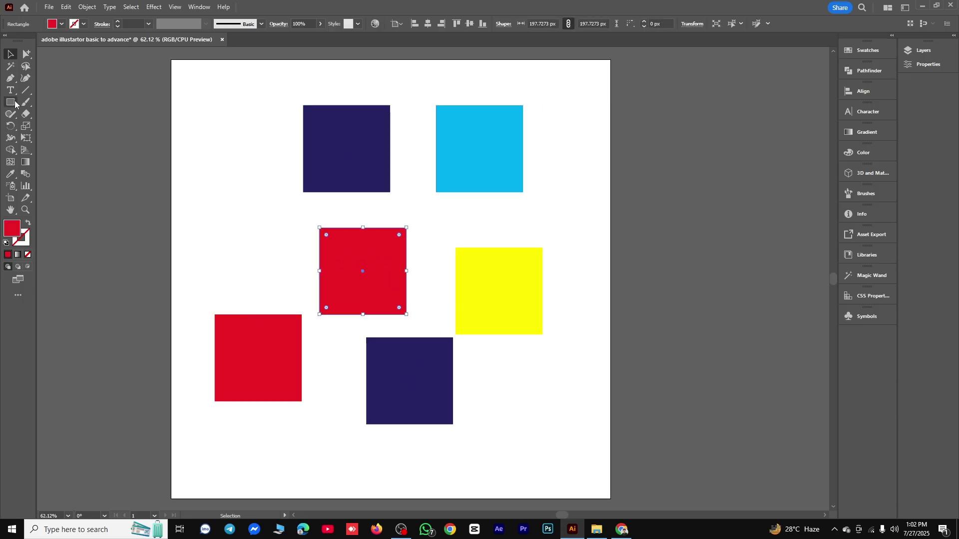
click(10, 174)
click(478, 172)
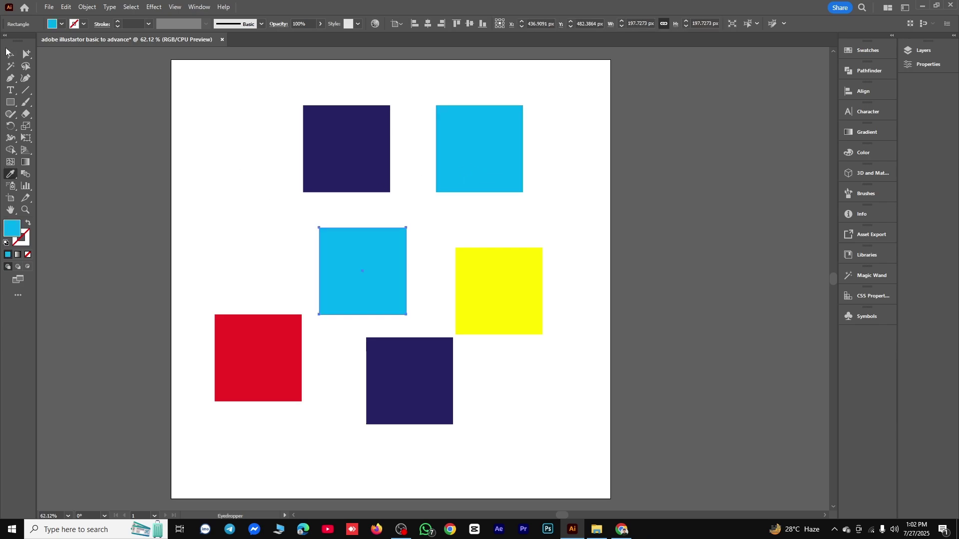
click(8, 52)
click(291, 144)
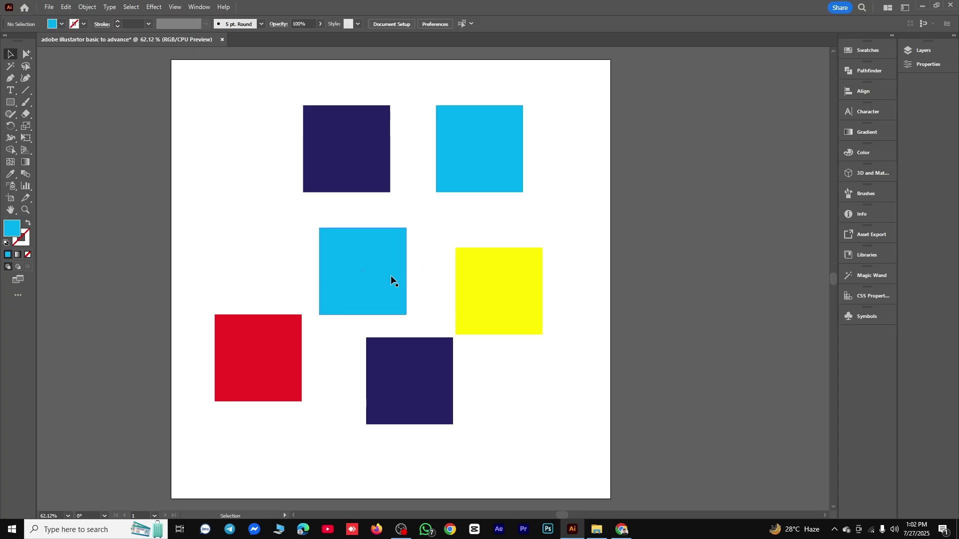
Select both light blue squares with the Lasso tool, fill them black, and clear the selection
click(27, 67)
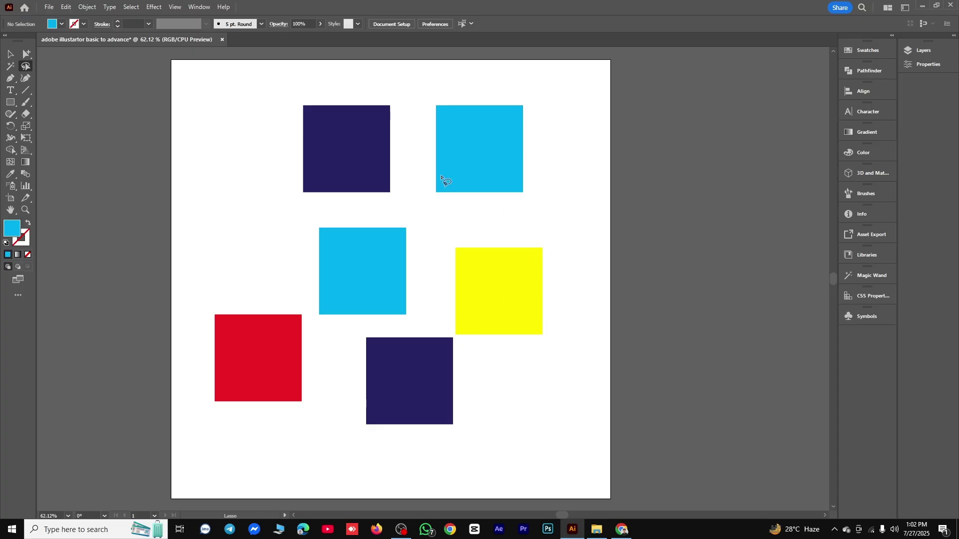
mouse_move(411, 173)
mouse_down()
mouse_move(415, 105)
mouse_move(450, 84)
mouse_move(514, 87)
mouse_move(574, 129)
mouse_move(567, 189)
mouse_move(465, 230)
mouse_move(440, 252)
mouse_move(413, 315)
mouse_move(352, 332)
mouse_move(325, 327)
mouse_move(304, 305)
mouse_move(298, 268)
mouse_move(309, 225)
mouse_move(396, 201)
mouse_move(411, 172)
mouse_up()
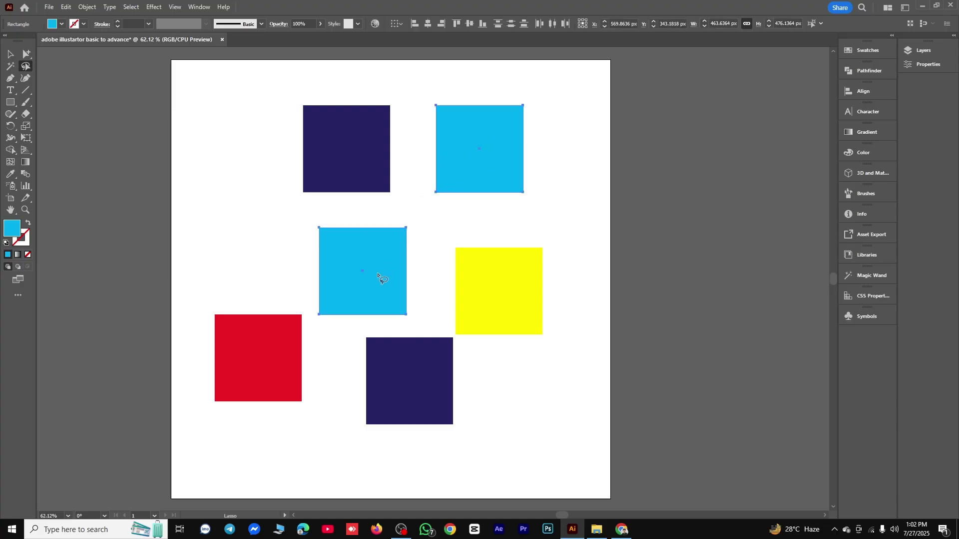
click(62, 24)
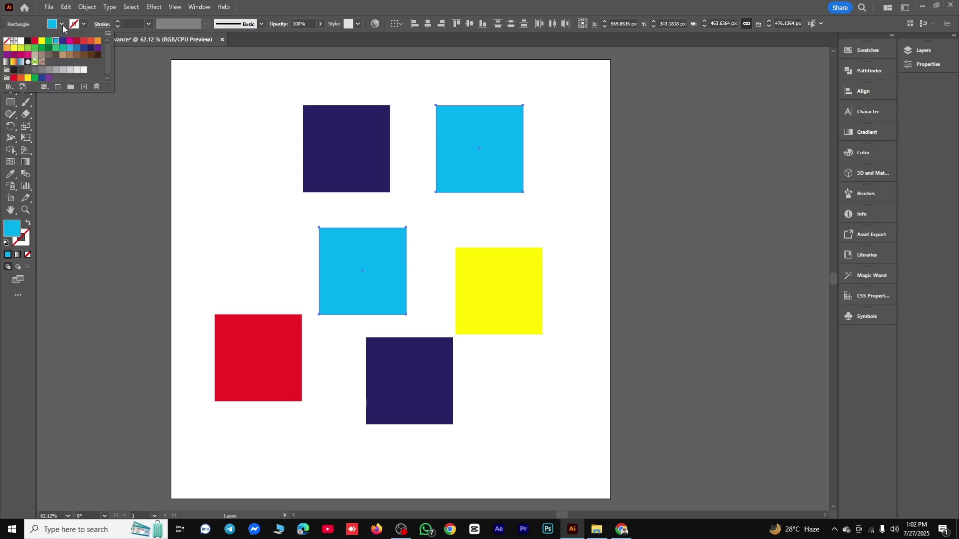
click(85, 42)
click(91, 41)
click(89, 54)
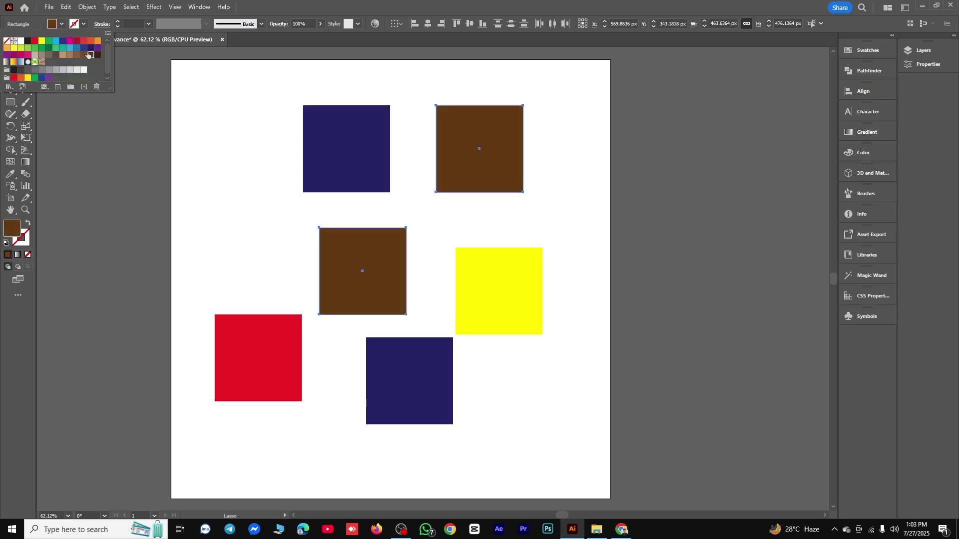
click(42, 41)
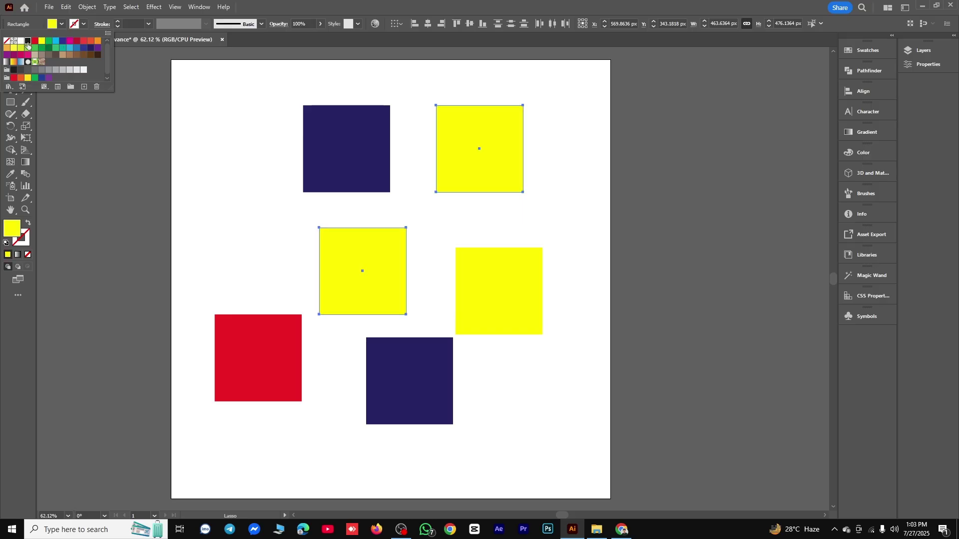
click(28, 40)
click(150, 155)
click(113, 106)
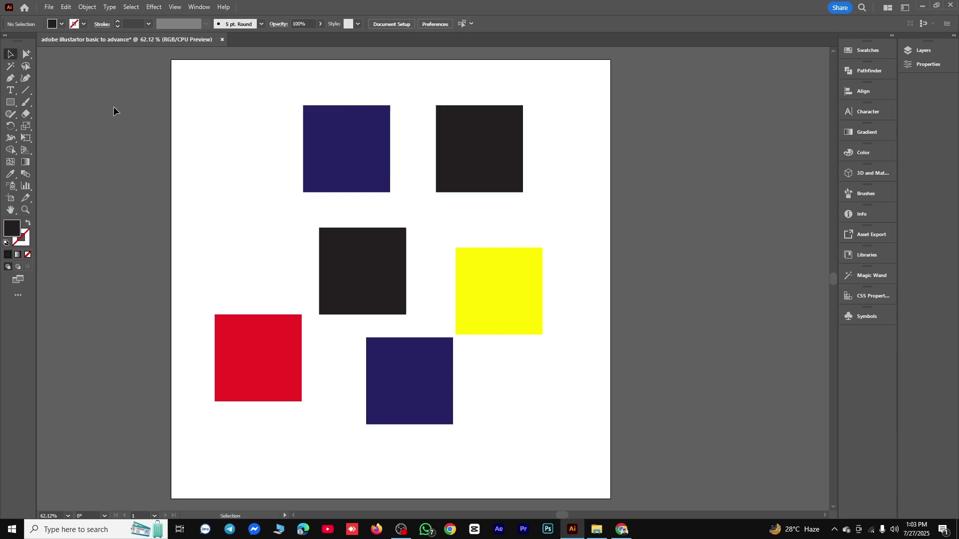
Select both dark navy squares with a Lasso outline that avoids the other squares, and return to the Selection tool
click(26, 66)
mouse_move(283, 177)
mouse_down()
mouse_move(280, 126)
mouse_move(323, 86)
mouse_move(368, 86)
mouse_move(411, 130)
mouse_up()
mouse_move(408, 196)
mouse_down()
mouse_move(293, 230)
mouse_move(302, 273)
mouse_up()
mouse_move(332, 329)
mouse_down()
mouse_move(417, 330)
mouse_move(454, 346)
mouse_move(451, 407)
mouse_move(353, 411)
mouse_move(319, 353)
mouse_move(297, 284)
mouse_move(278, 199)
mouse_move(283, 170)
mouse_up()
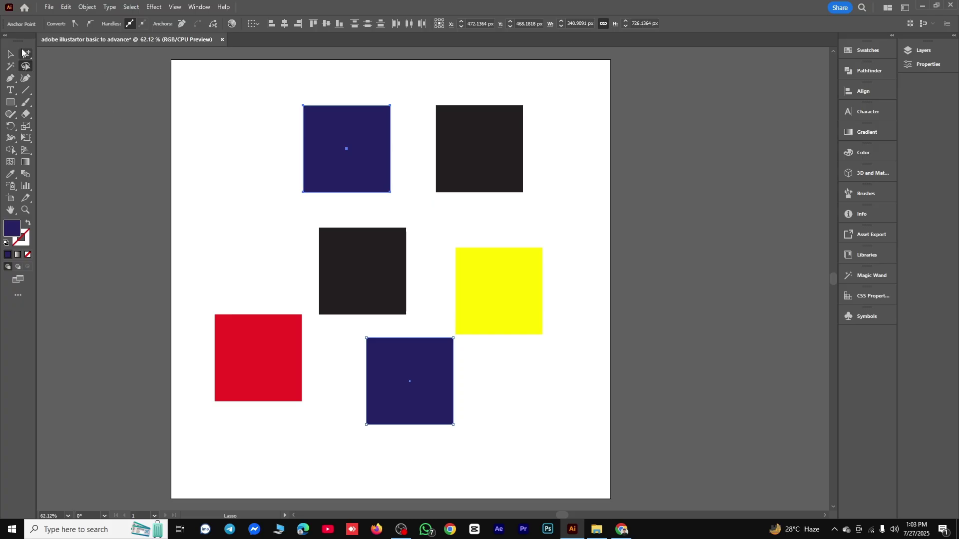
key(v)
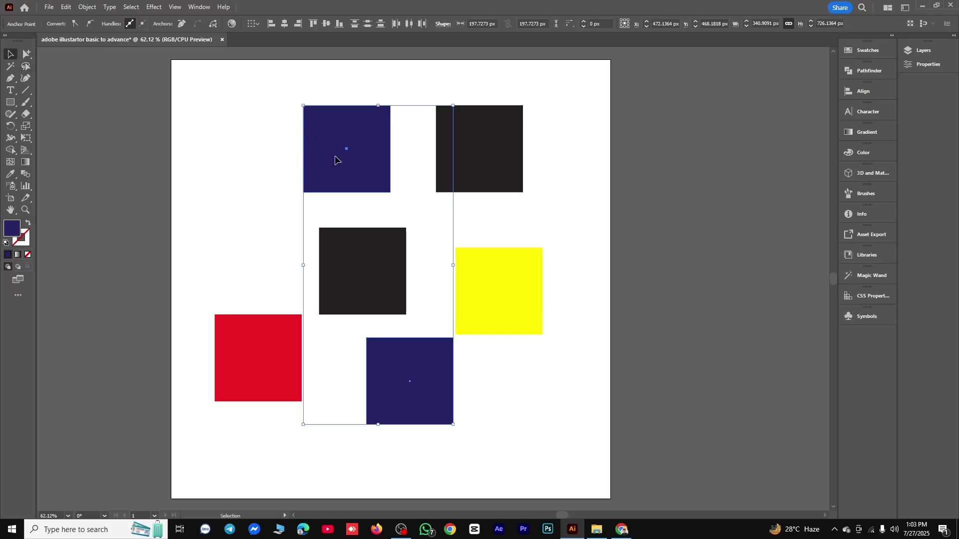
Change the fill of both selected dark navy squares to a fully saturated bright blue, and clear the selection
double_click(9, 231)
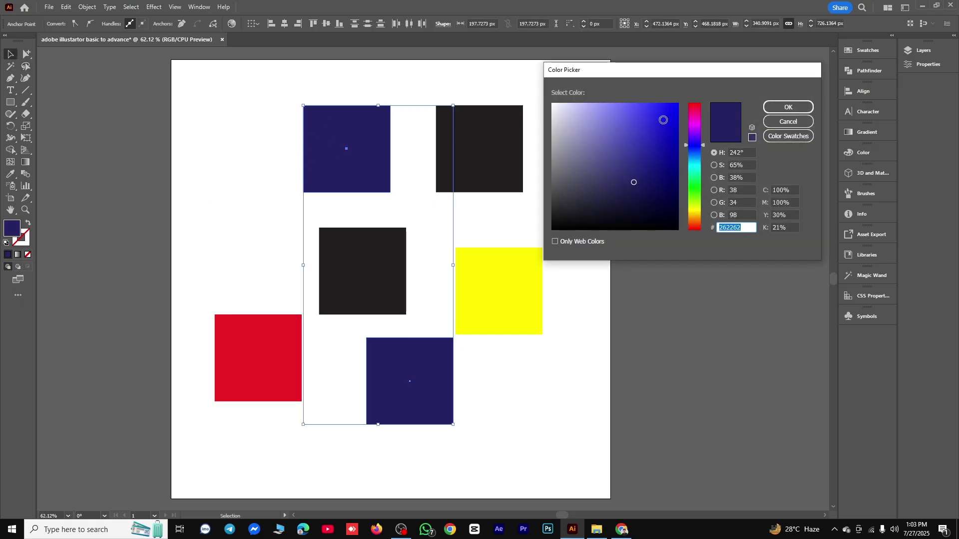
drag(663, 118, 678, 103)
click(781, 108)
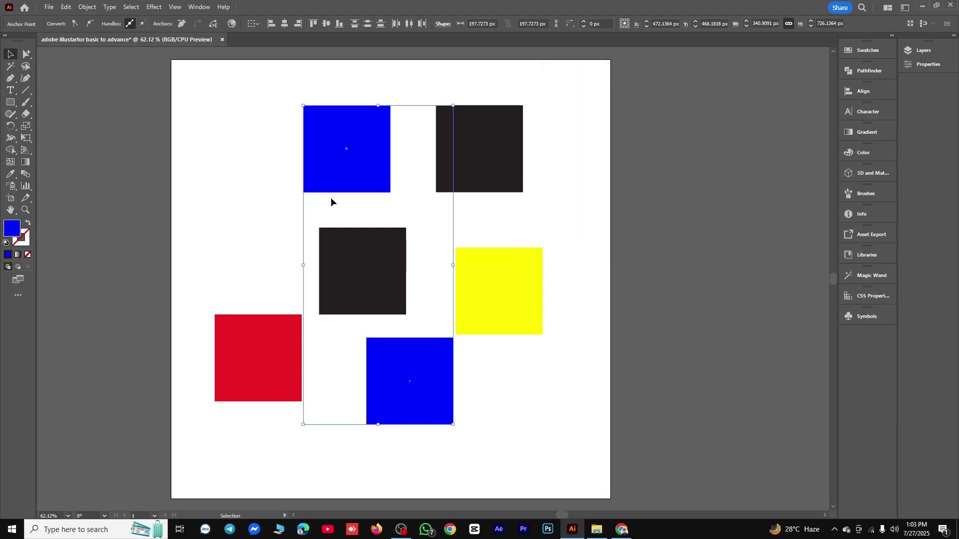
click(570, 201)
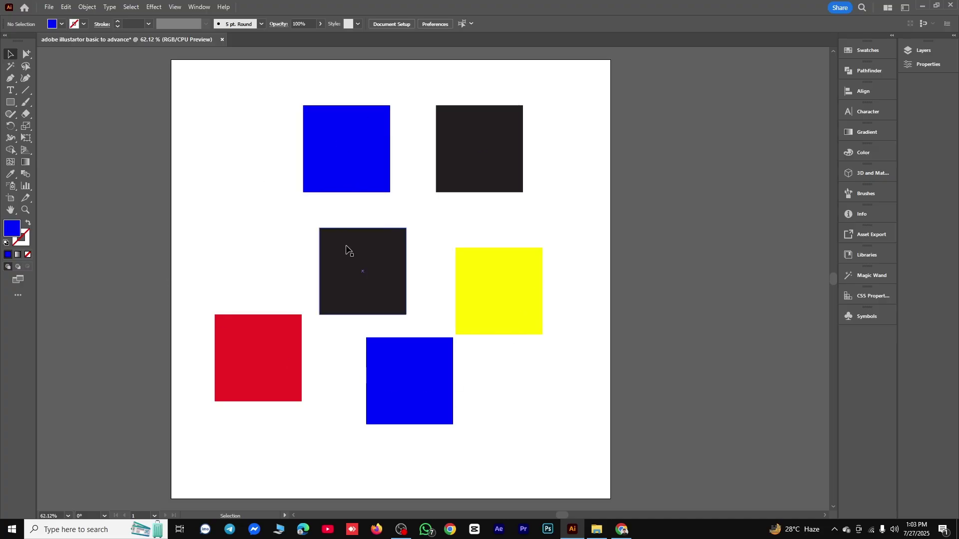
Select all the squares on the artboard with the Selection tool and delete them
click(10, 78)
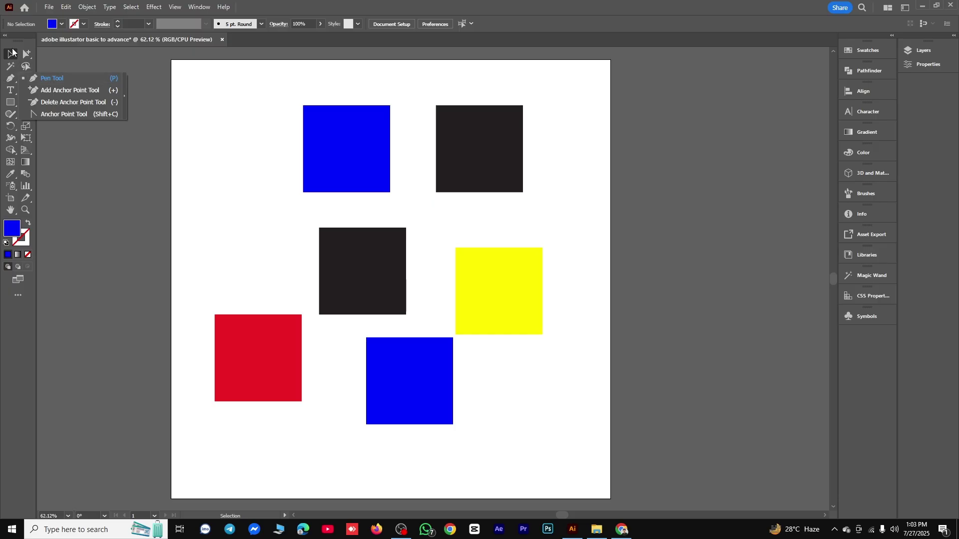
click(13, 54)
drag(236, 100, 516, 424)
key(Delete)
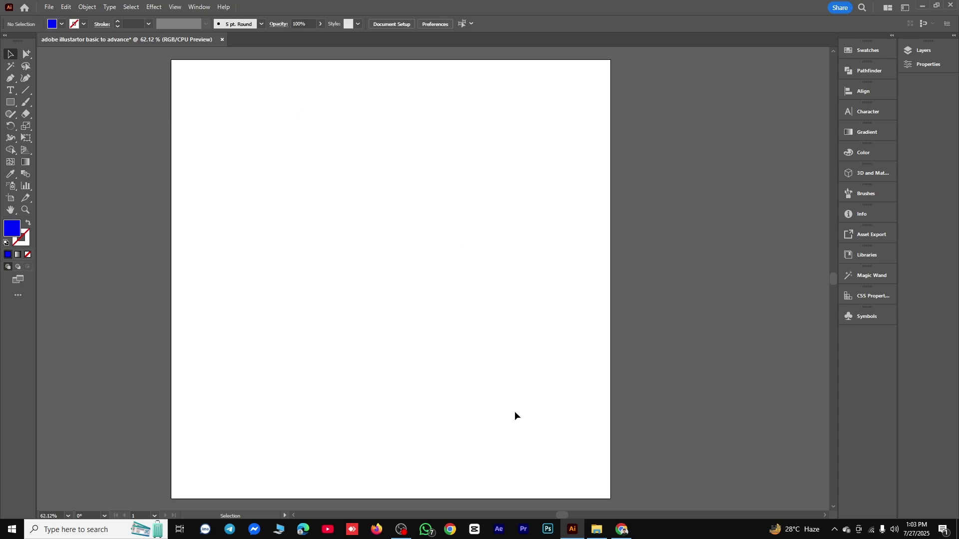
scroll(370, 217, up, 1)
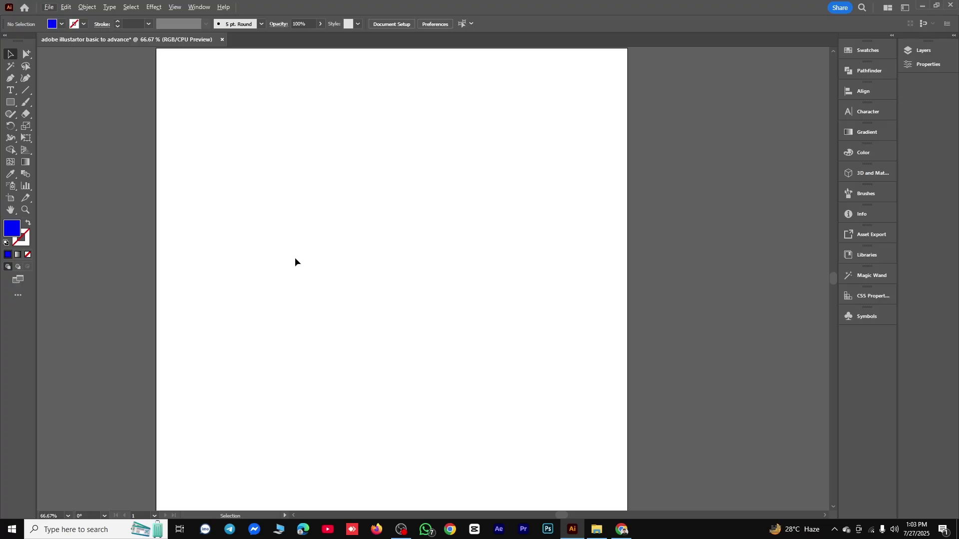
Draw a closed six-point zigzag polygon of straight segments with the Pen tool, using a blue stroke and no fill
click(10, 79)
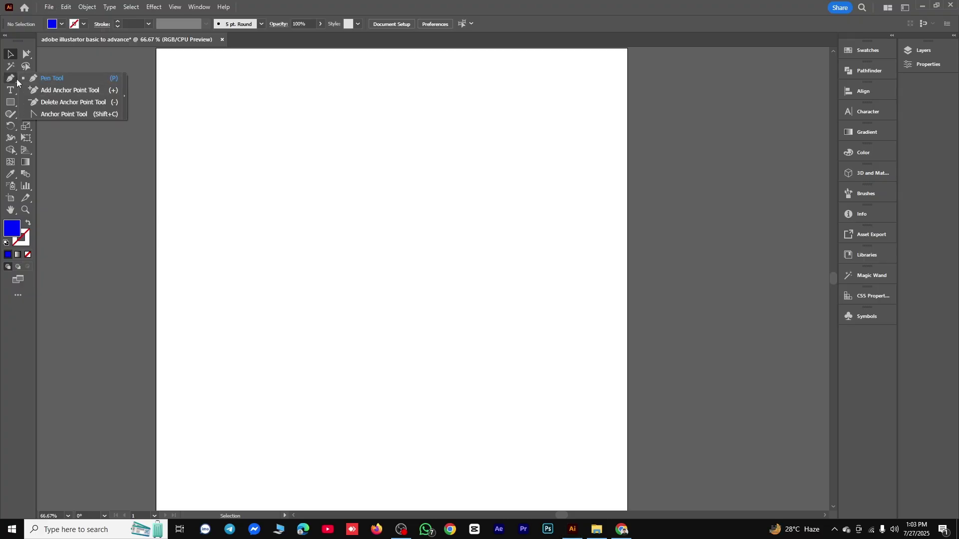
click(9, 80)
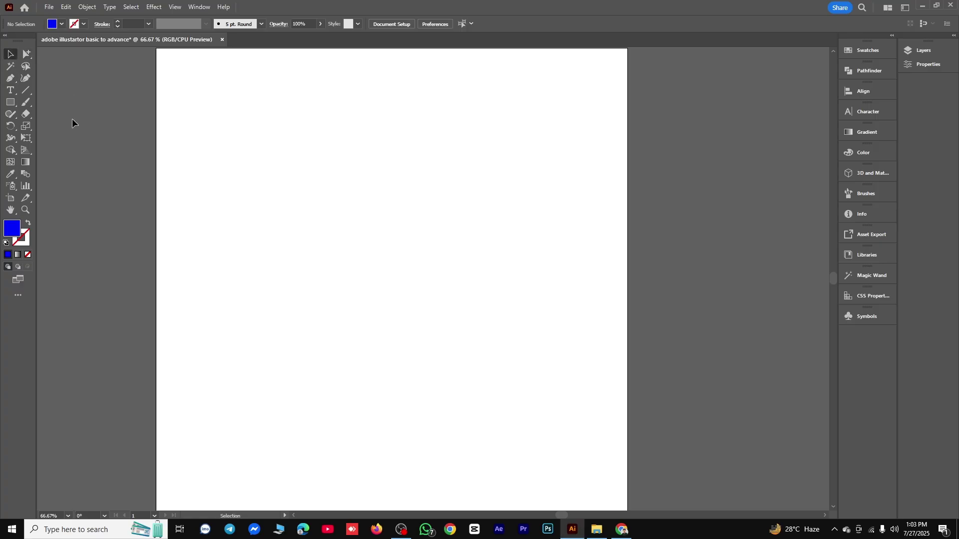
key(p)
click(12, 80)
click(245, 189)
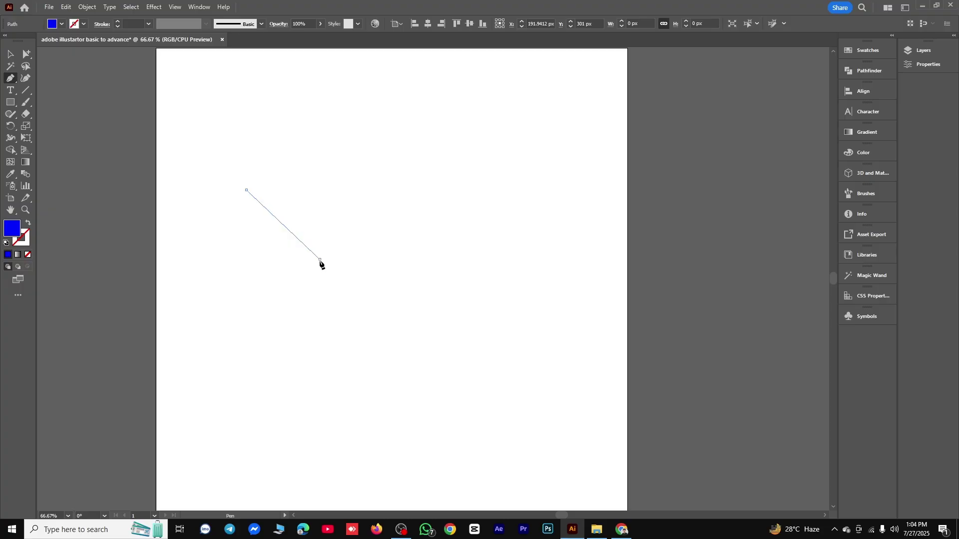
click(319, 260)
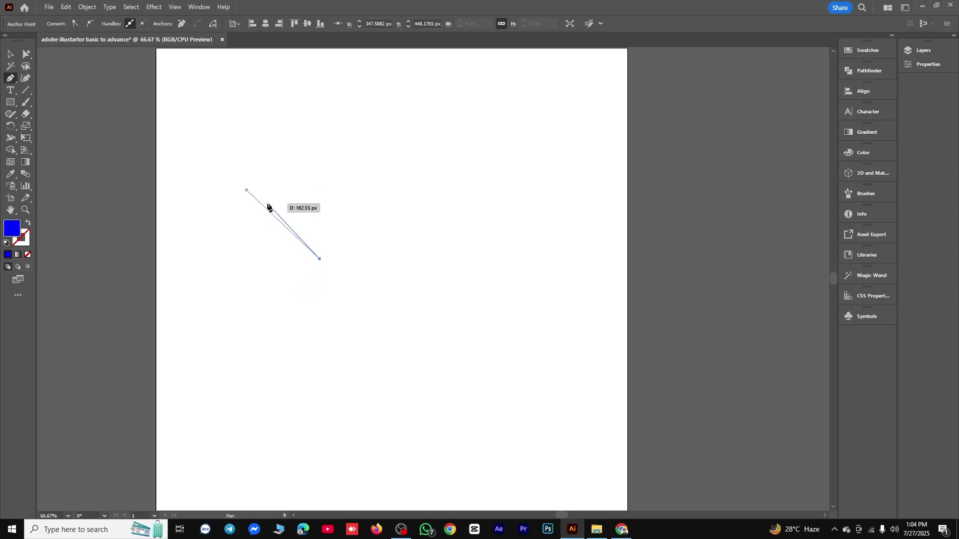
click(27, 223)
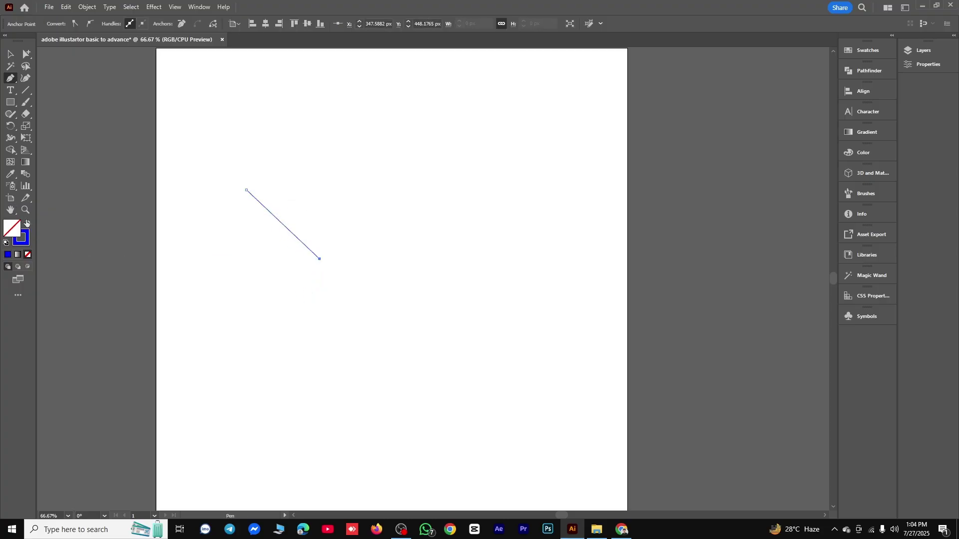
click(368, 190)
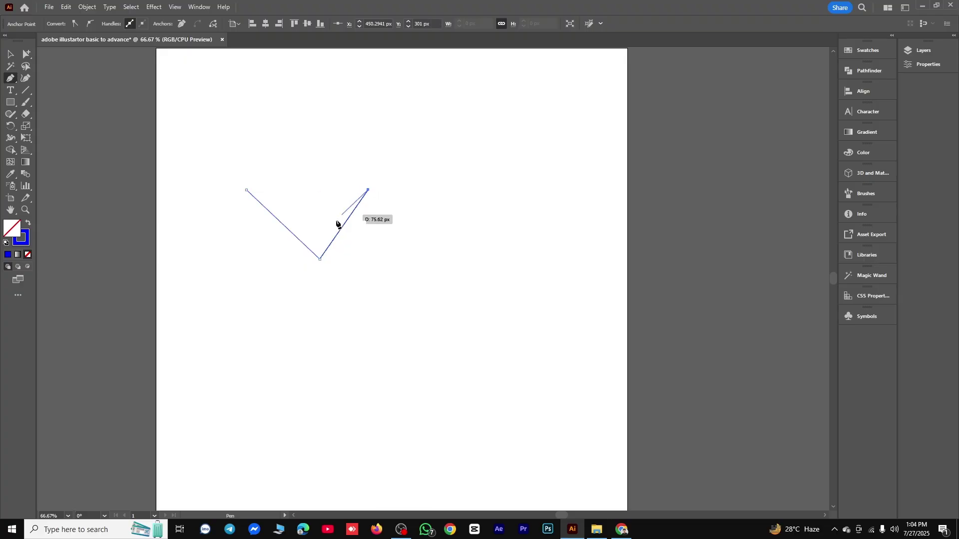
click(438, 258)
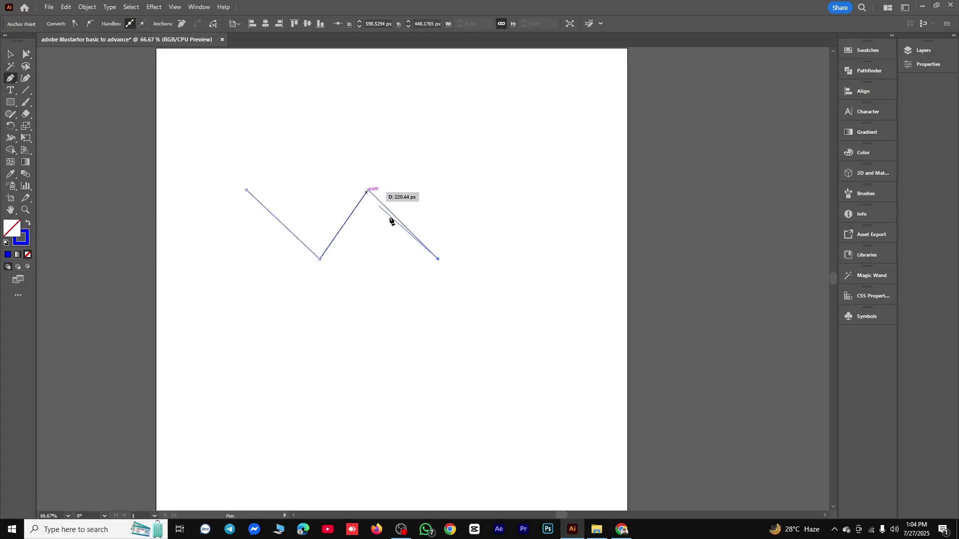
click(506, 190)
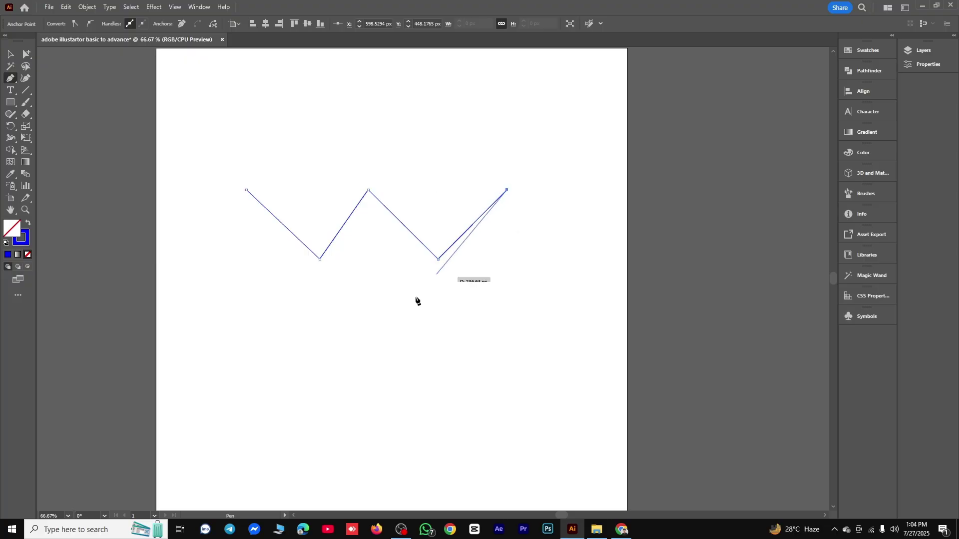
click(396, 124)
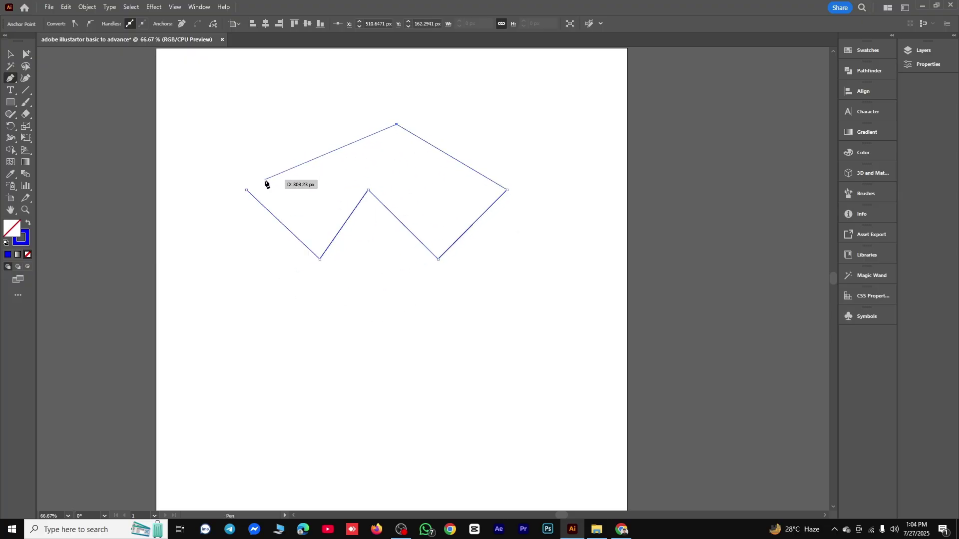
click(246, 190)
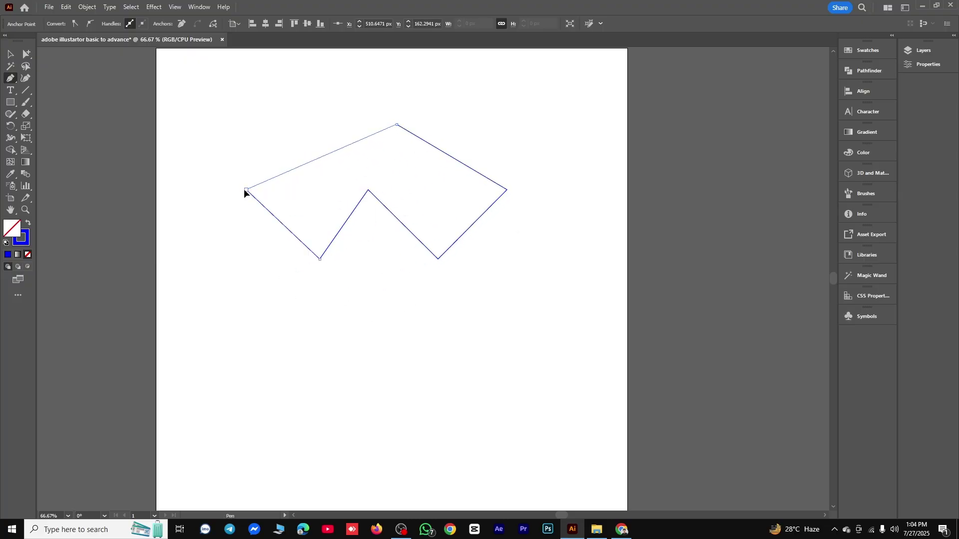
Swap the polygon's fill and stroke so it is filled blue, and delete the shape with the Selection tool
click(28, 224)
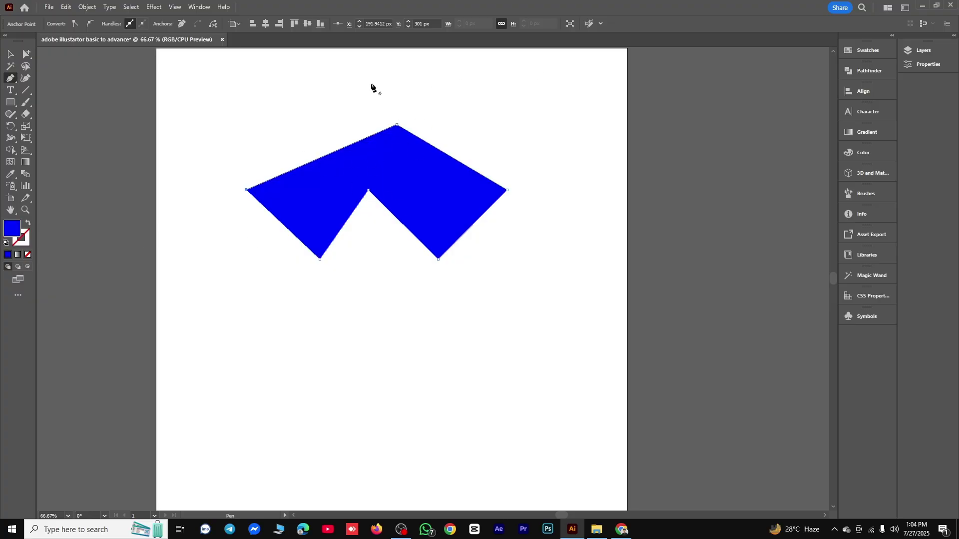
click(17, 54)
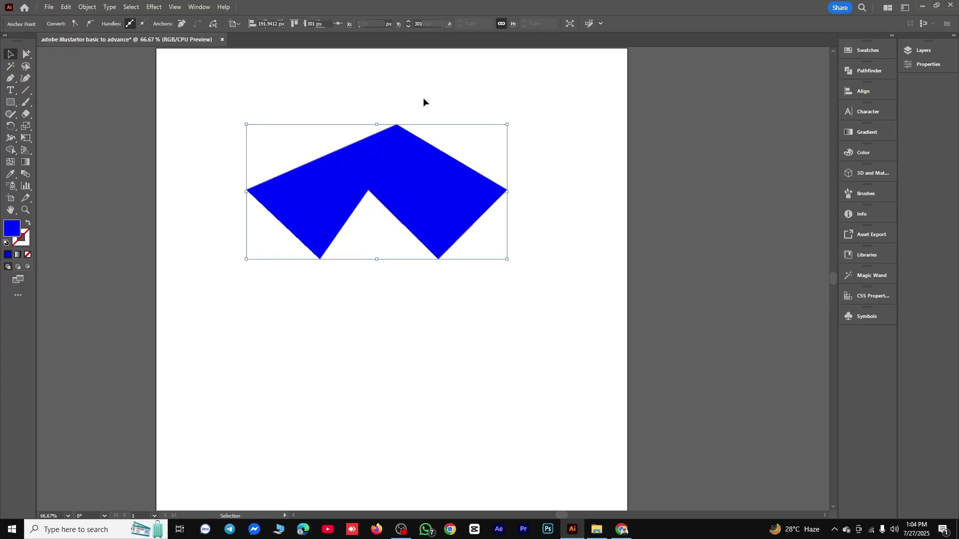
drag(418, 187, 413, 159)
key(Delete)
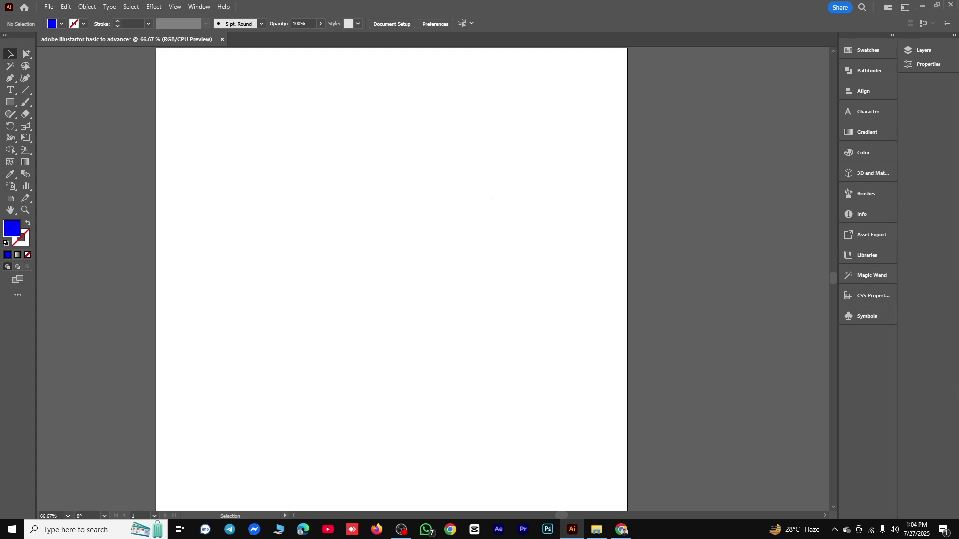
Draw a closed egg-shaped blue path of curved segments with the Pen tool, pulling out handles and removing one to control the curves
click(10, 78)
click(263, 236)
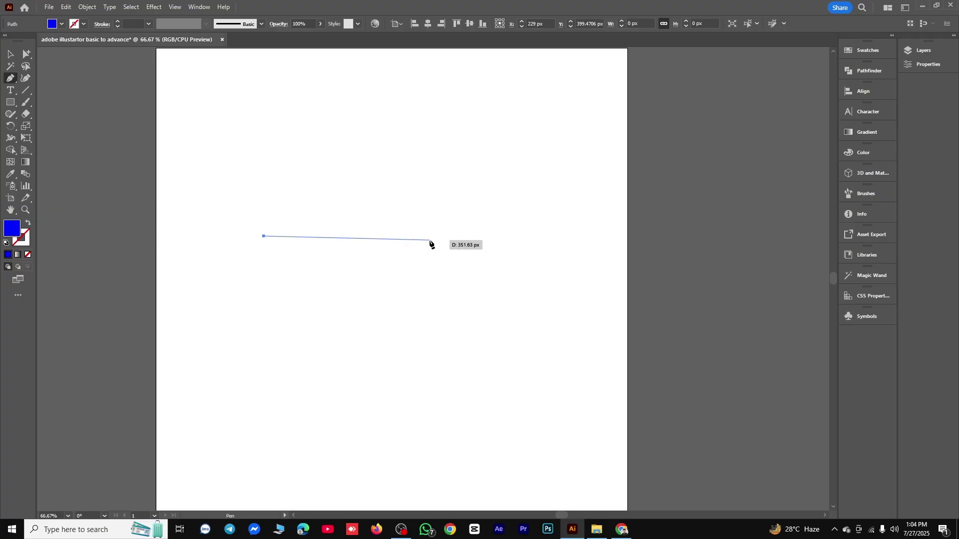
drag(430, 241, 513, 470)
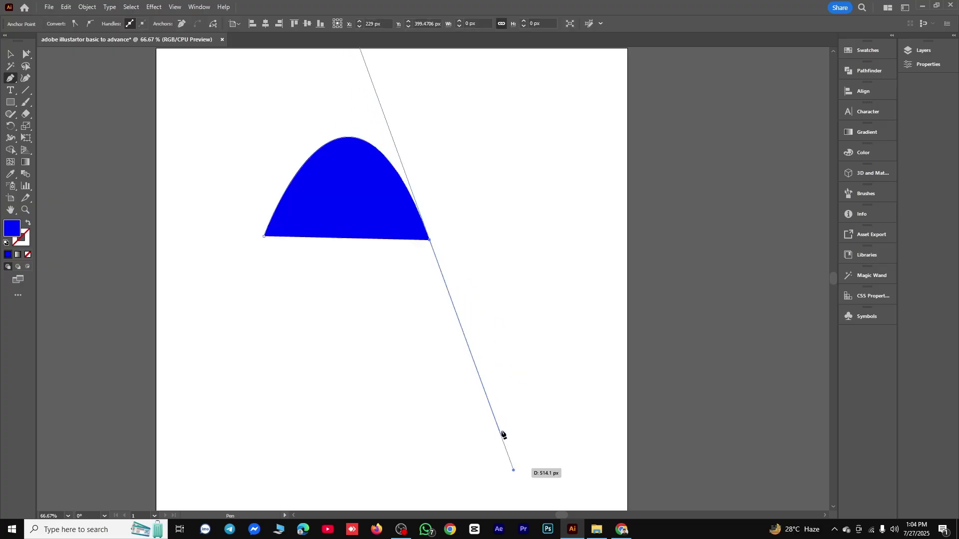
drag(431, 241, 224, 335)
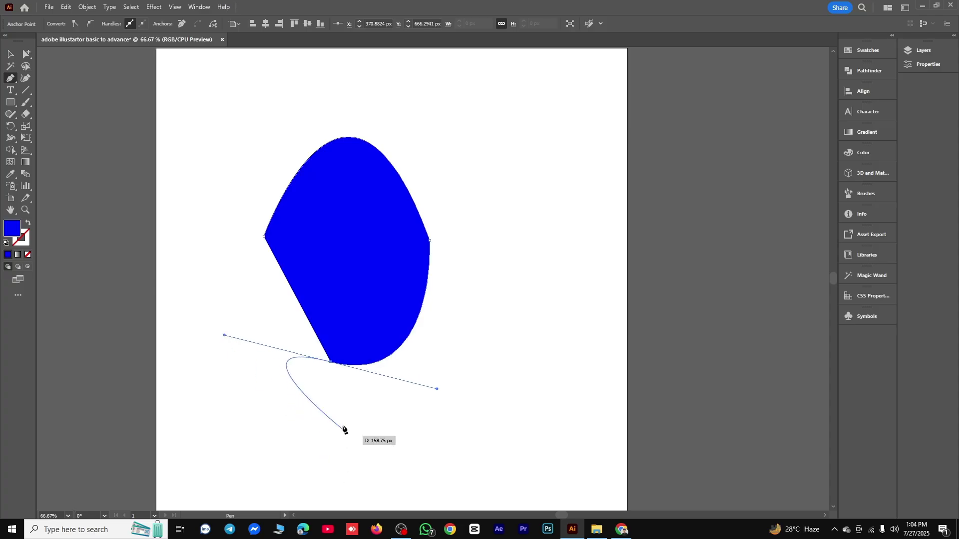
click(331, 362)
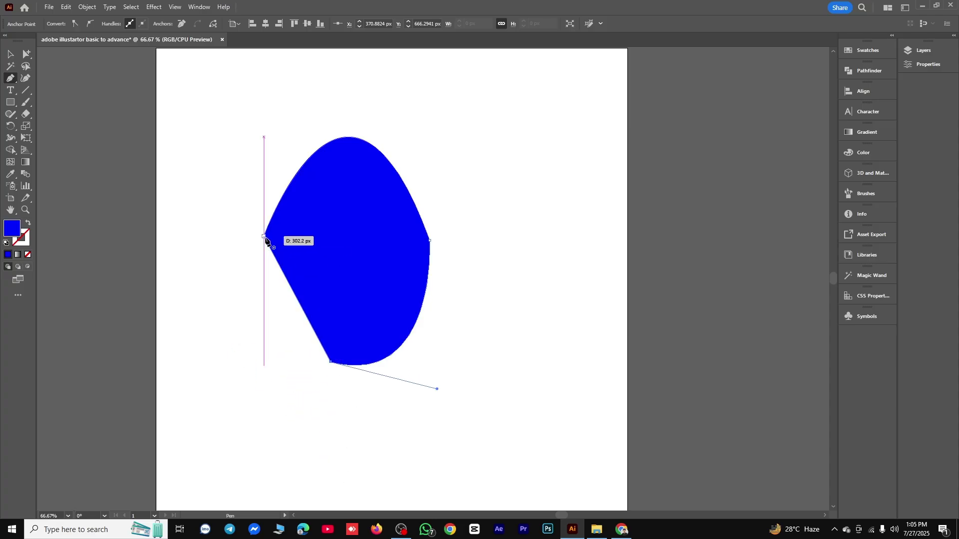
drag(265, 240, 271, 130)
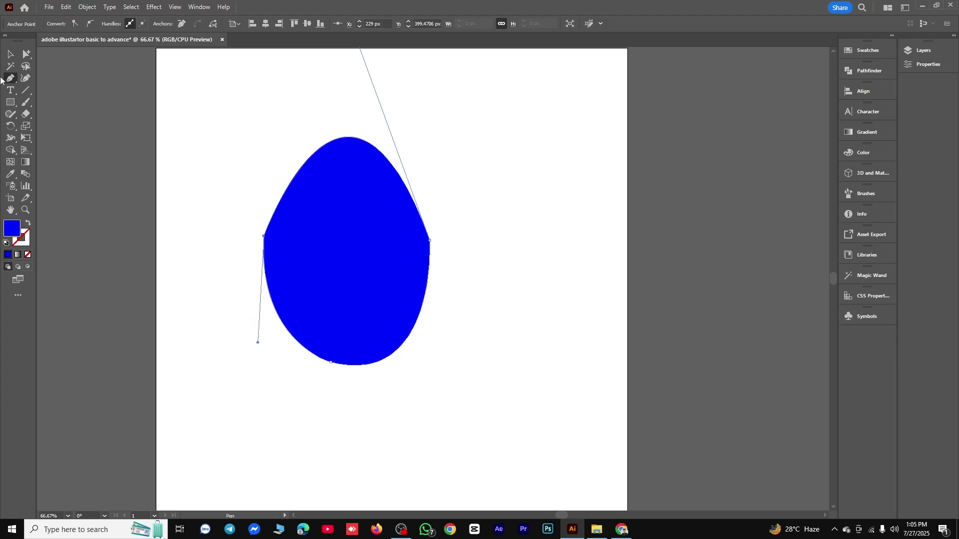
Select the curved egg shape with the Selection tool and delete it
click(10, 54)
click(304, 129)
drag(417, 255, 467, 226)
key(Delete)
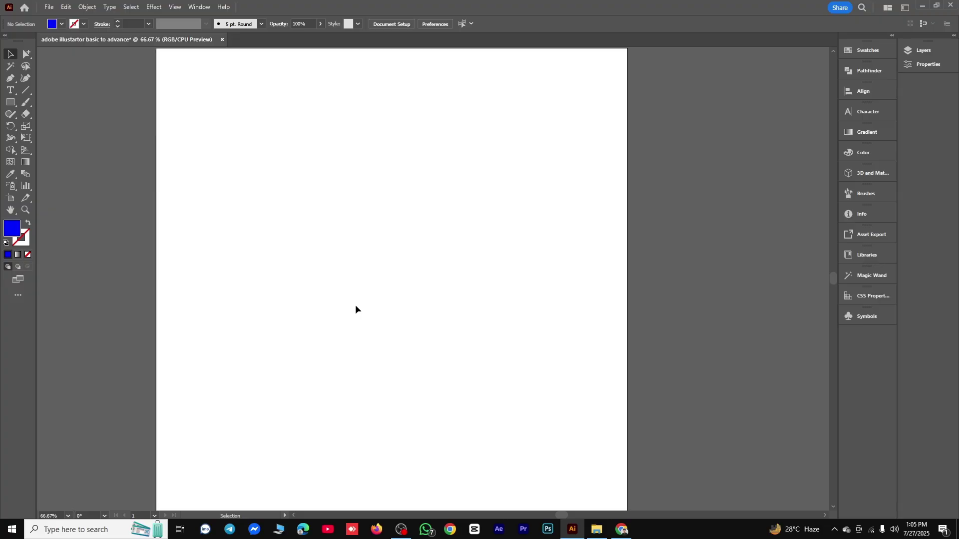
Draw a blue square of about 299 px near the artboard's centre with the Rectangle tool, and rotate it 45° into a diamond
right_click(9, 78)
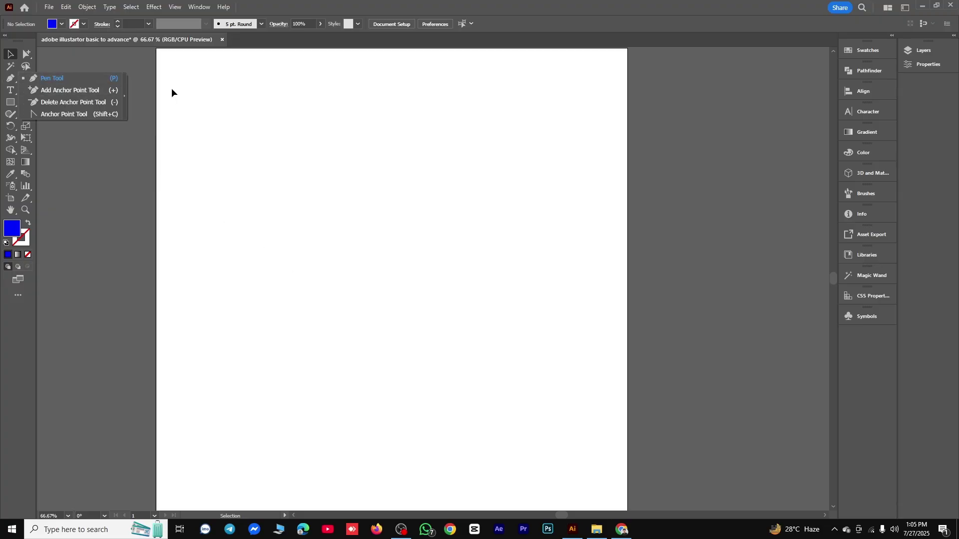
right_click(9, 102)
click(51, 104)
drag(336, 206, 477, 346)
click(10, 53)
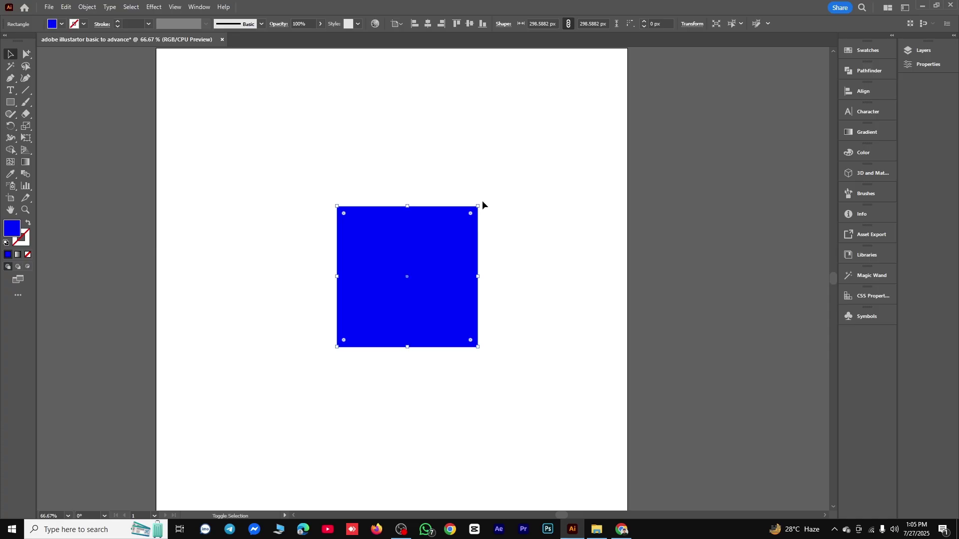
drag(481, 203, 499, 262)
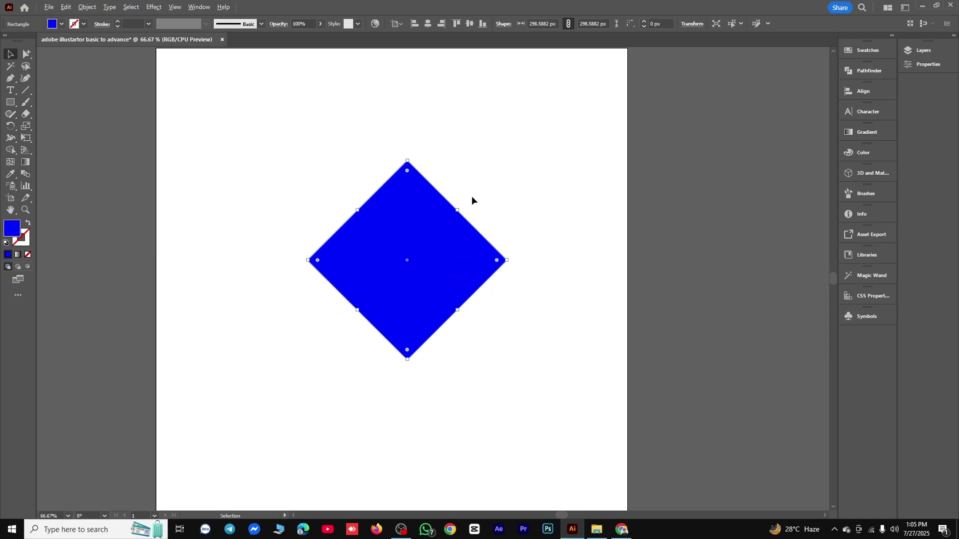
Add one anchor point near the middle of each of the diamond's four sides with the Add Anchor Point tool
scroll(472, 198, up, 1)
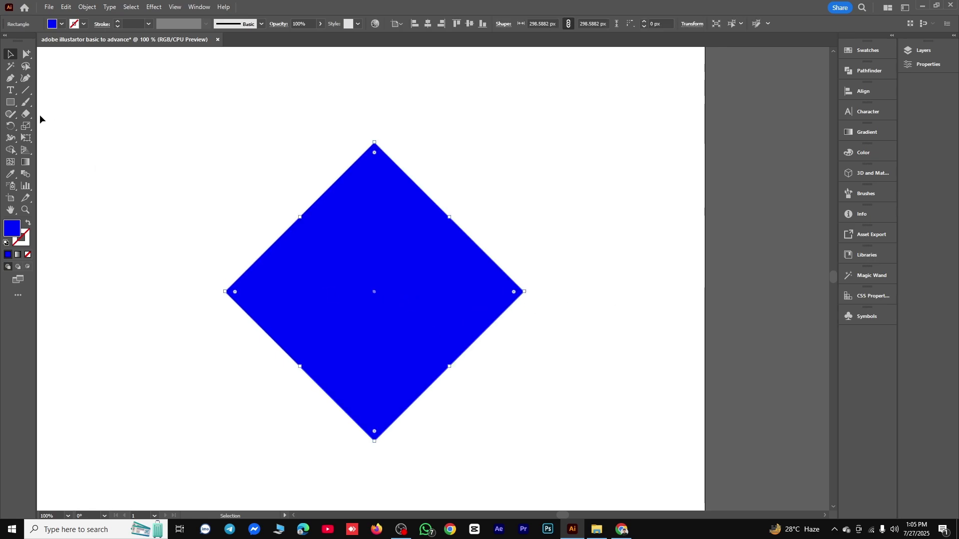
click(11, 79)
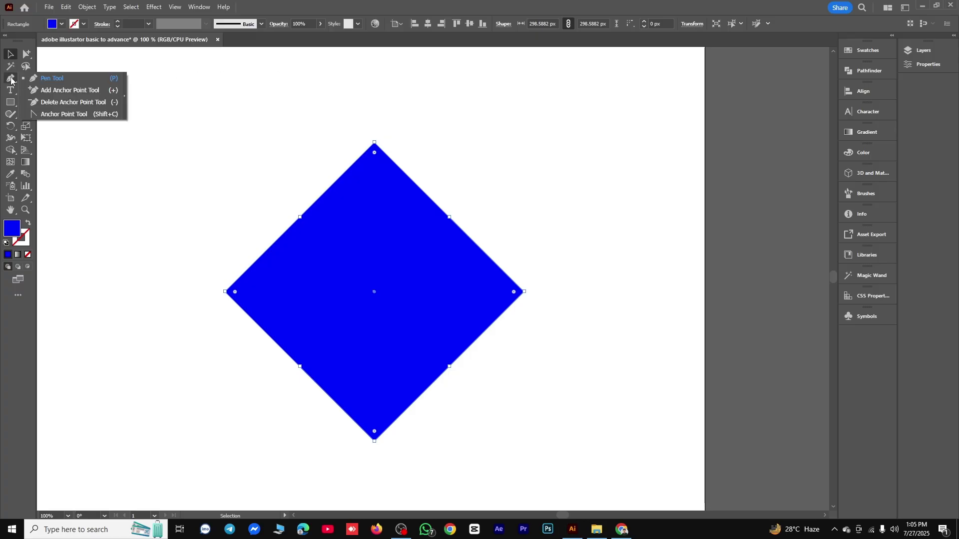
click(47, 90)
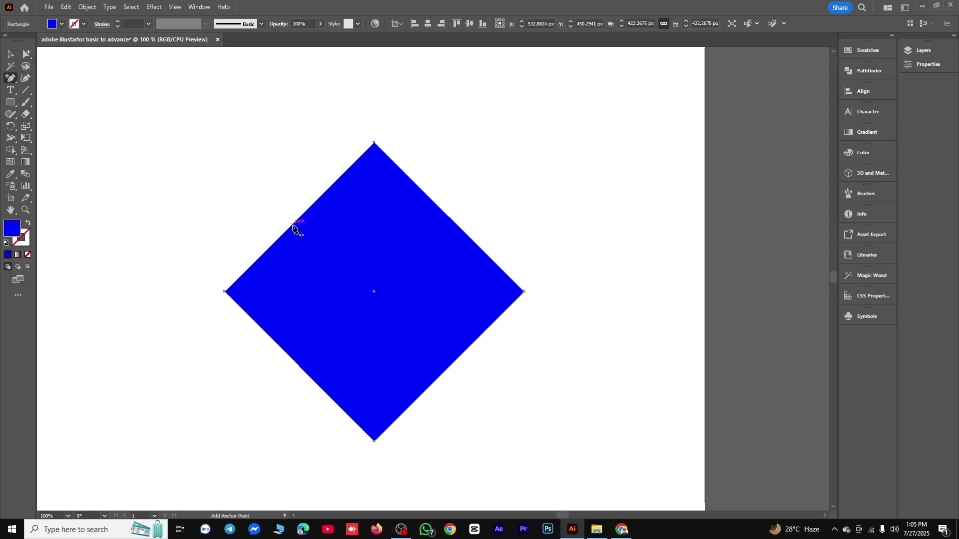
click(294, 226)
scroll(293, 227, up, 3)
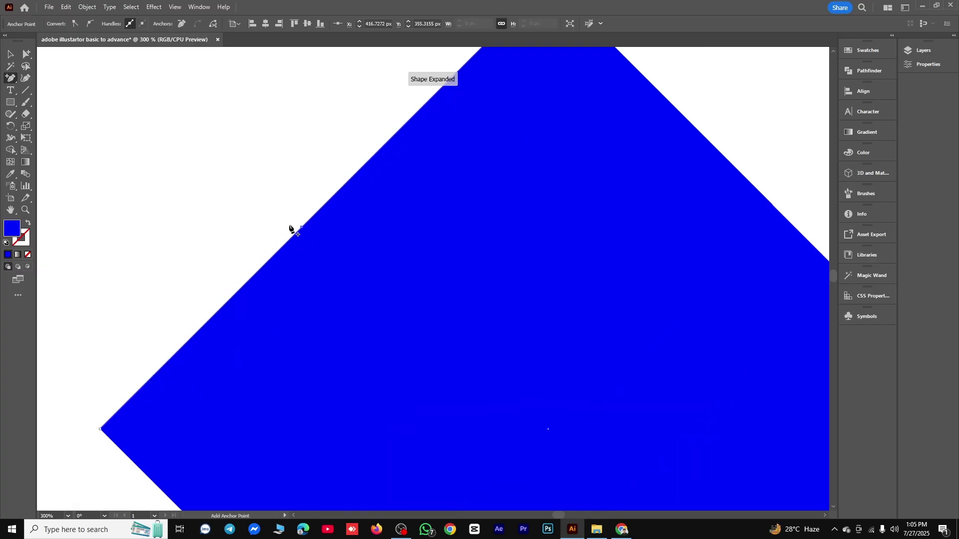
scroll(324, 244, down, 1)
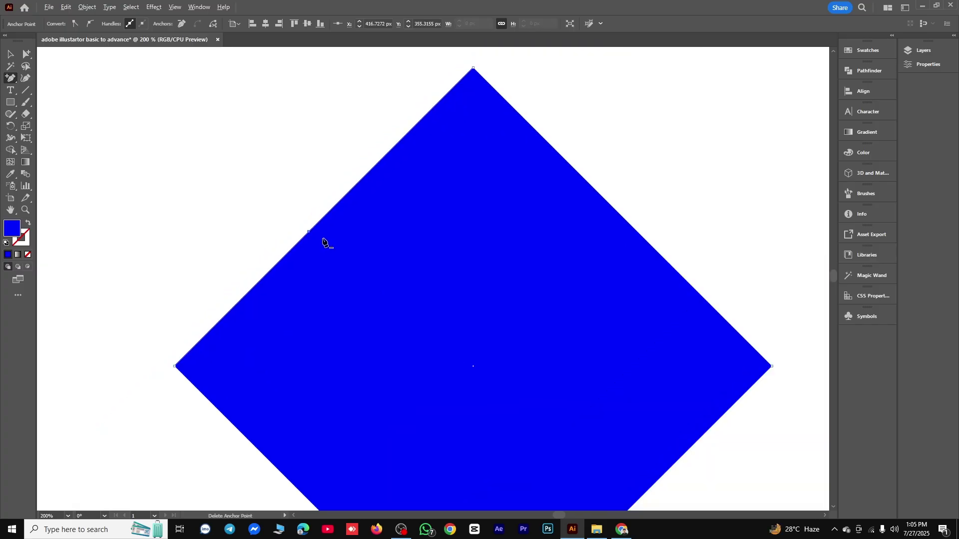
scroll(323, 243, down, 1)
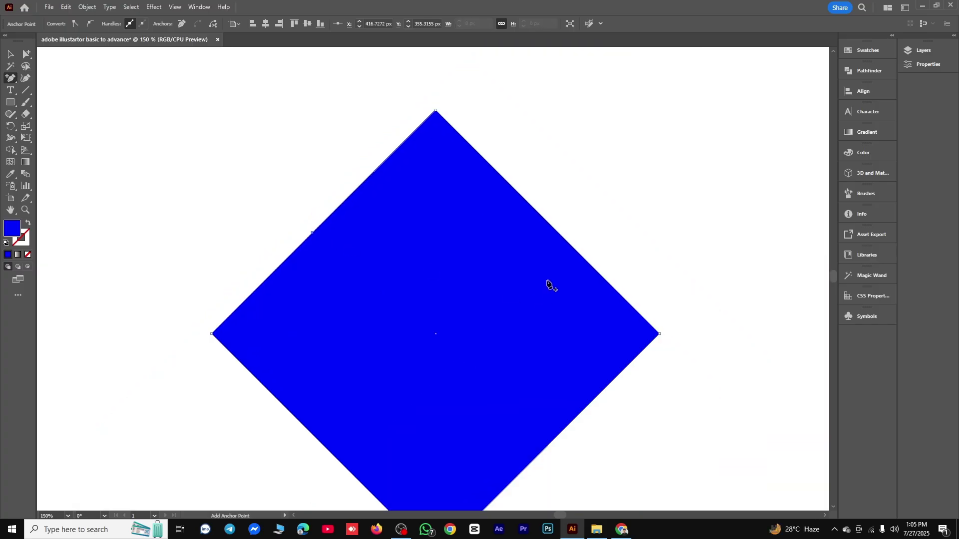
click(558, 233)
click(555, 438)
click(327, 451)
scroll(512, 271, down, 1)
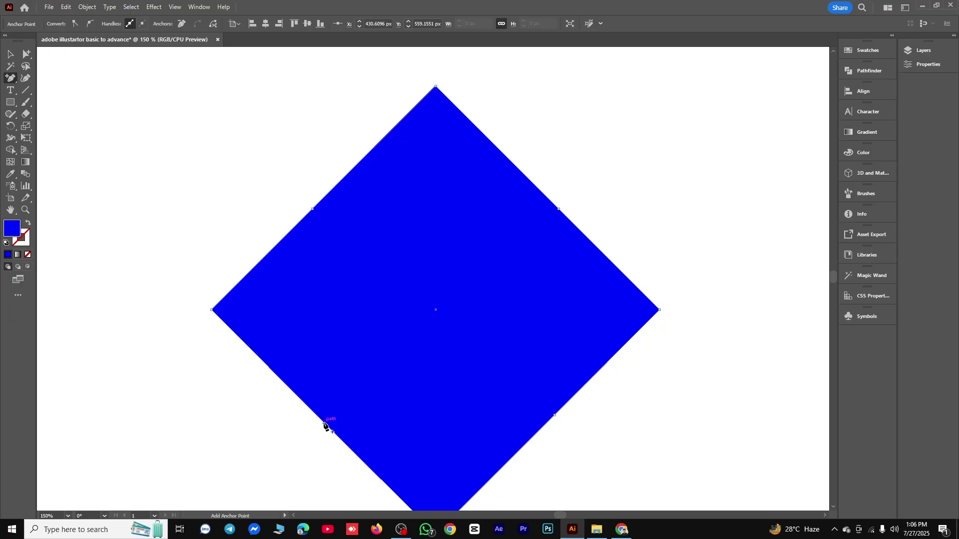
Move the anchor points on the diamond's two upper sides outward with the Direct Selection tool, forming a gem-like shape
drag(10, 80, 59, 93)
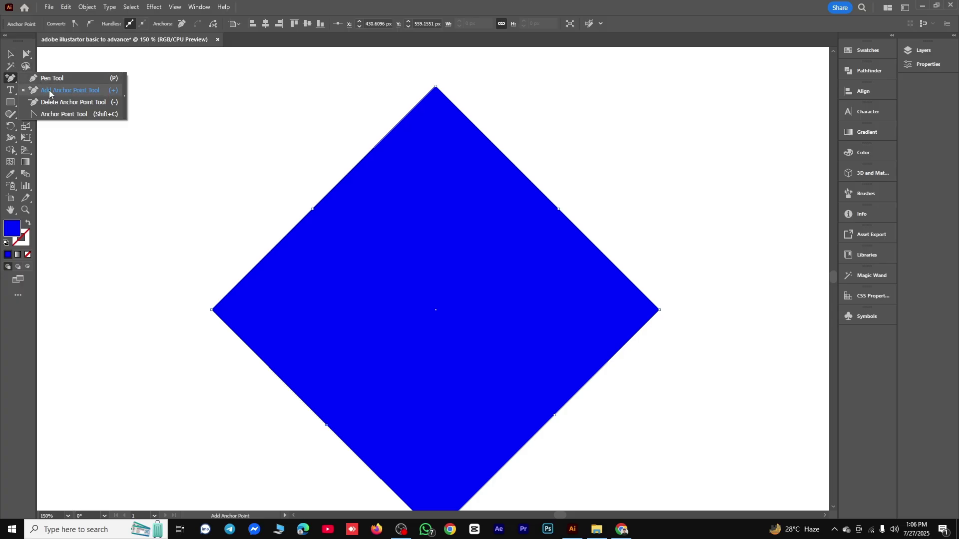
drag(26, 54, 53, 56)
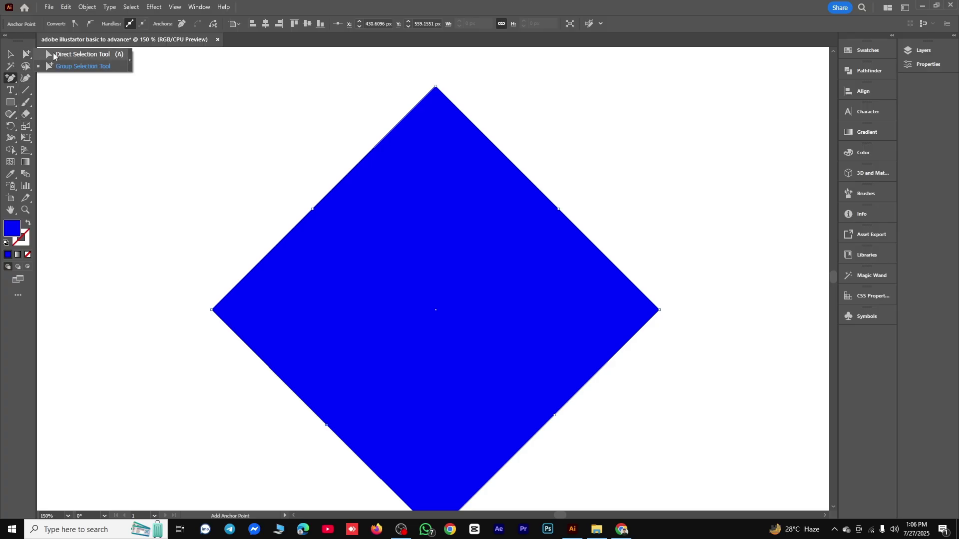
click(54, 55)
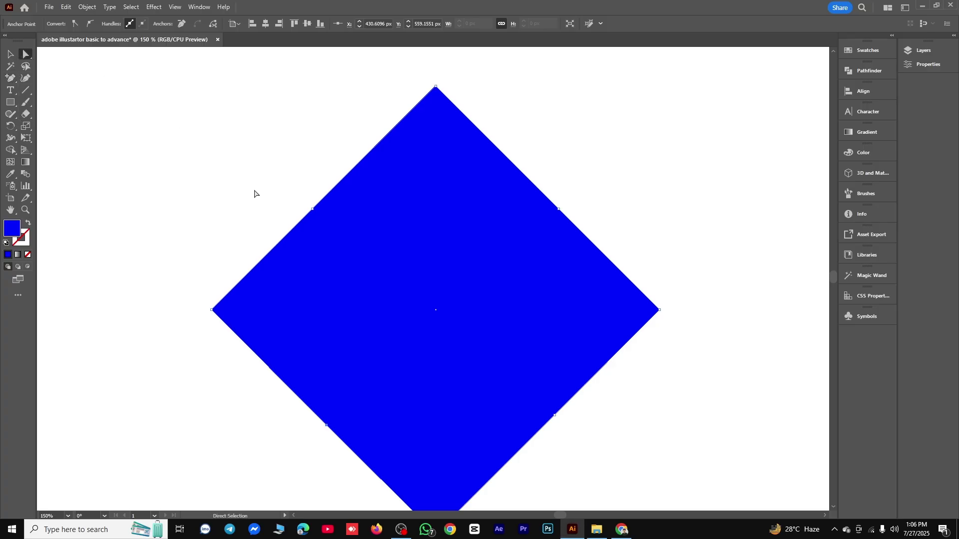
click(314, 209)
drag(314, 210, 258, 154)
click(557, 210)
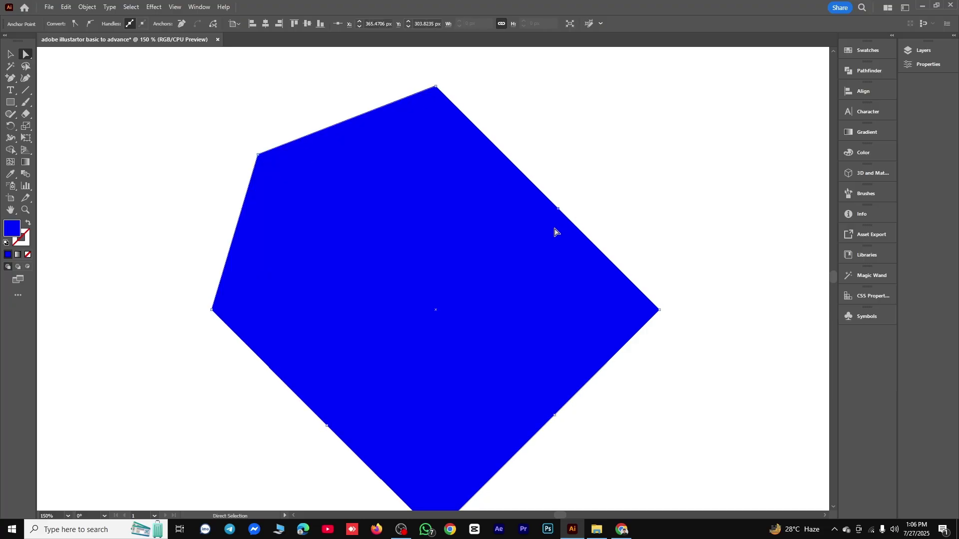
click(582, 179)
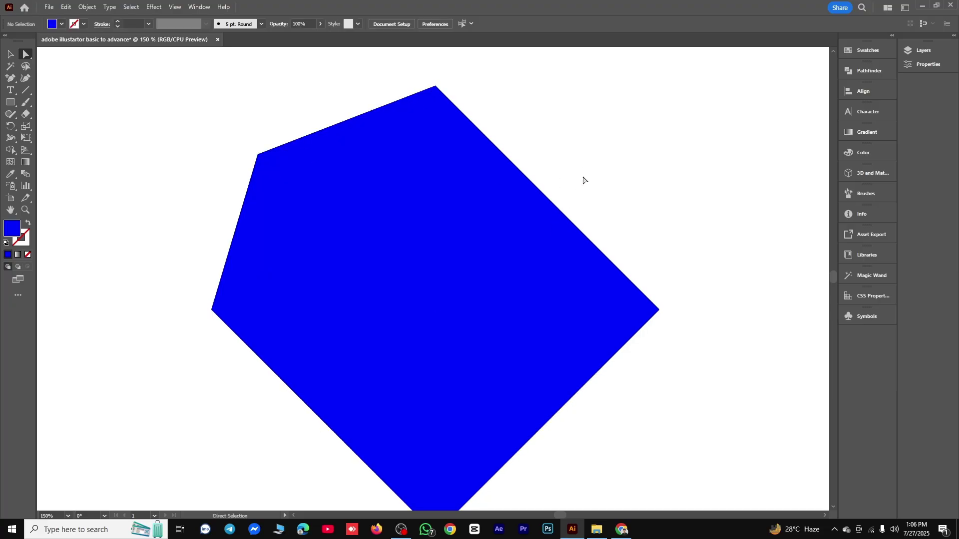
drag(582, 177, 621, 155)
click(700, 153)
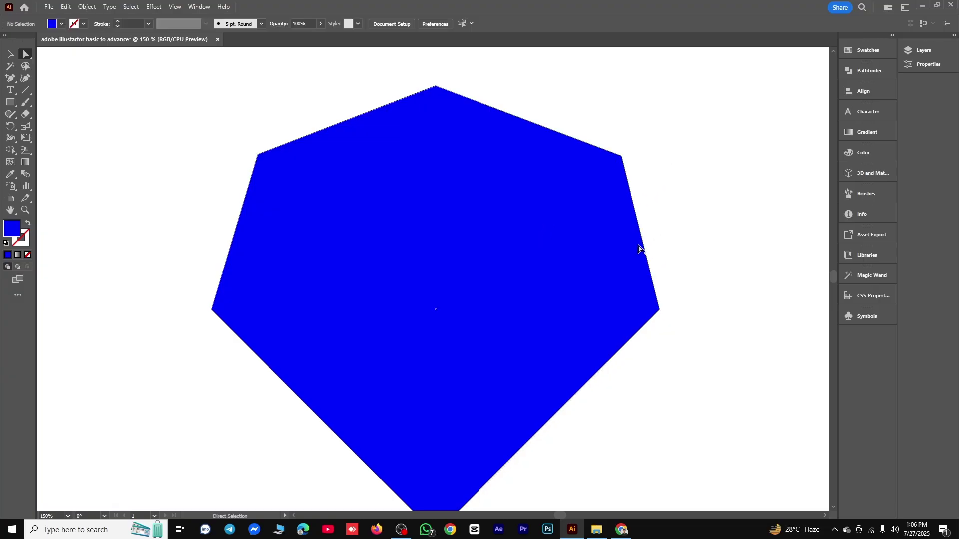
Round the shape's bottom corner to a radius of about 145 px with the Direct Selection tool, and deselect the shape
scroll(648, 293, down, 1)
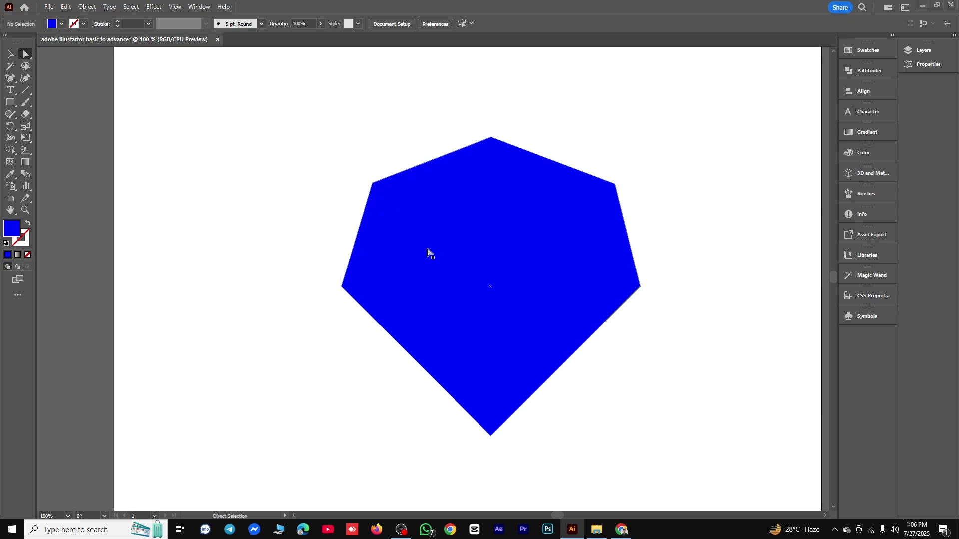
drag(498, 456, 520, 285)
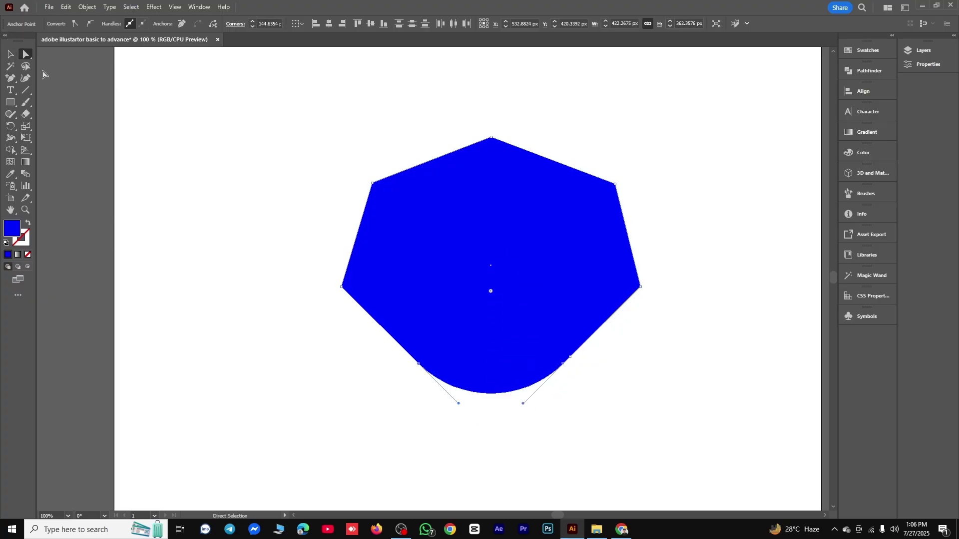
click(11, 53)
click(185, 152)
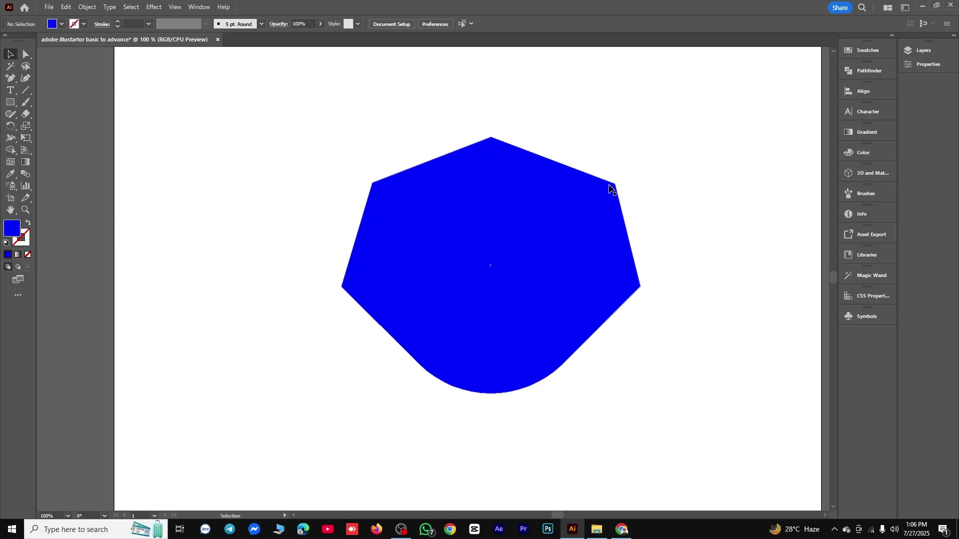
Remove the two outward-moved anchor points on the shape's upper sides with the Delete Anchor Point tool
drag(10, 78, 97, 107)
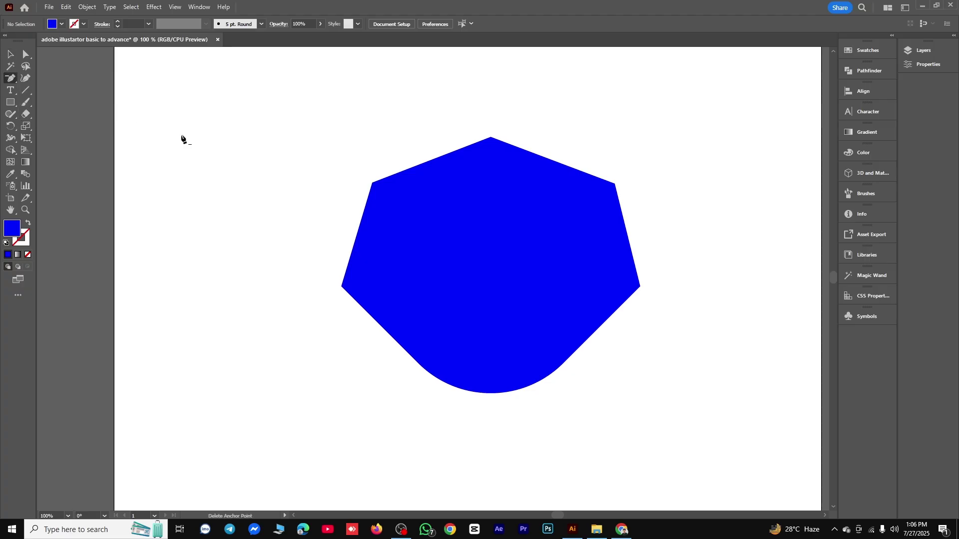
click(372, 184)
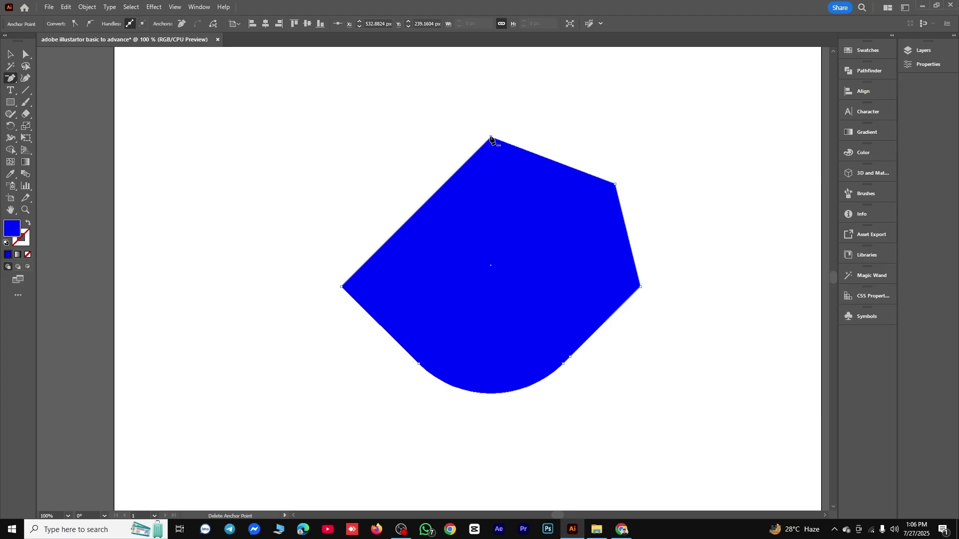
click(615, 184)
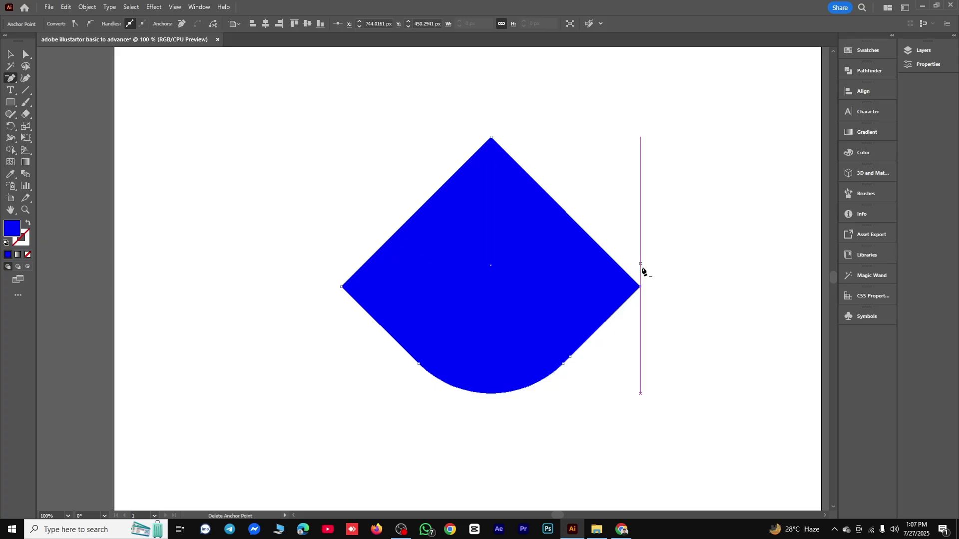
Undo the anchor deletions, the corner rounding and the point moves back to the plain diamond with its mid-side anchors
click(9, 75)
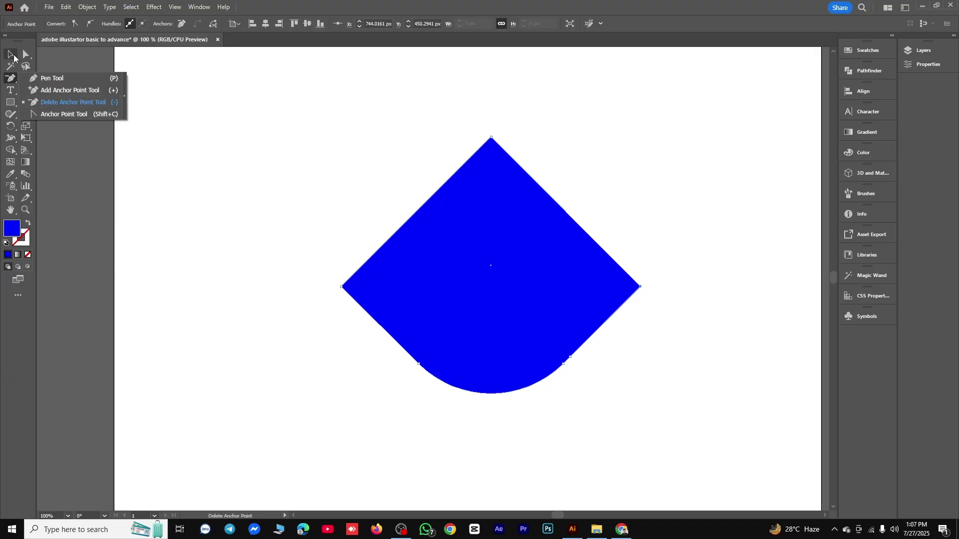
click(313, 166)
key(ctrl+z)
key(ctrl+z)
key(ctrl+z)
key(ctrl+z)
key(ctrl+z)
key(ctrl+z)
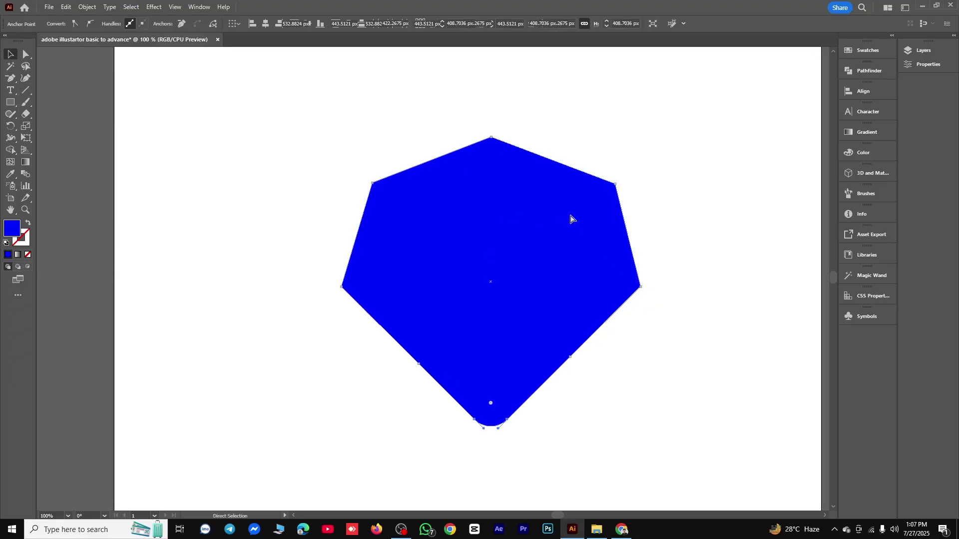
key(ctrl+z)
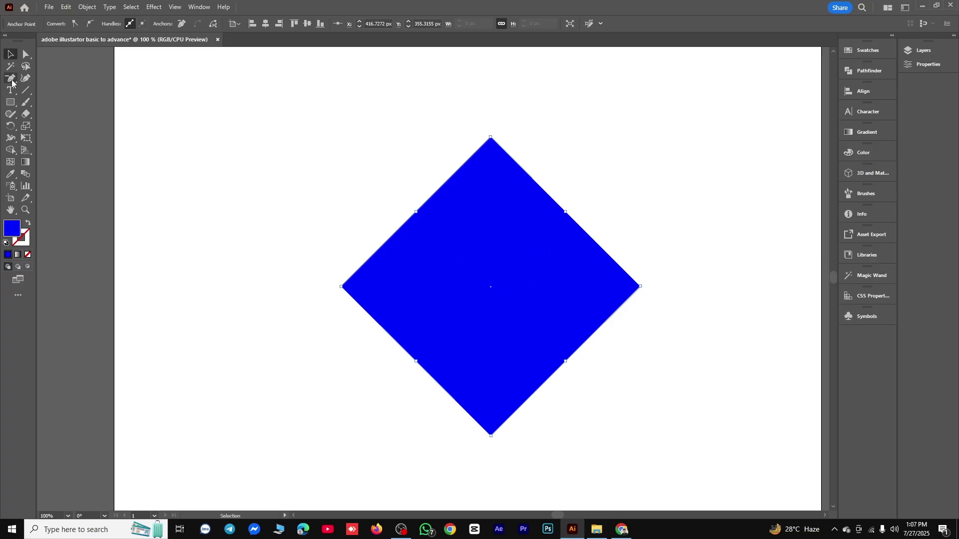
Try pulling direction handles out of the anchor on the diamond's upper-right side with the Anchor Point tool, and undo it
drag(10, 78, 50, 115)
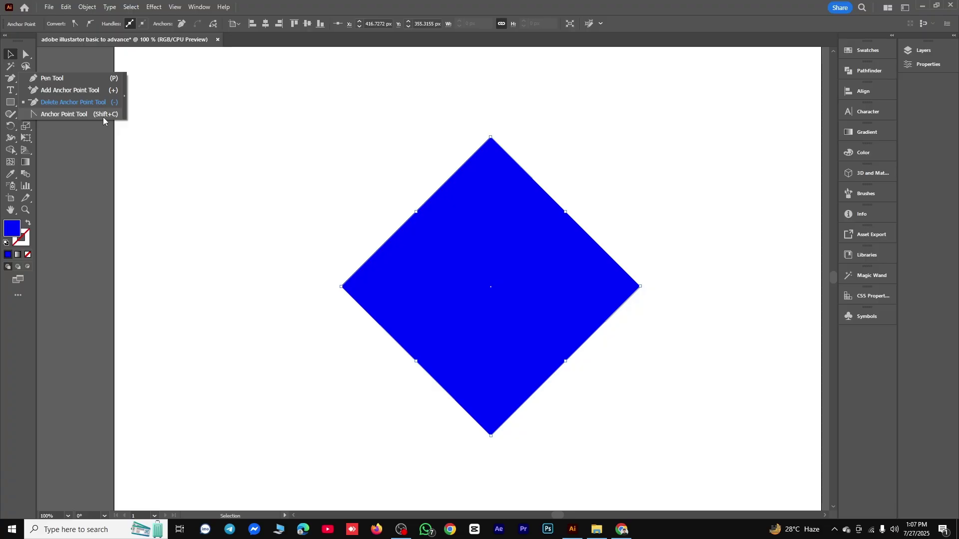
click(50, 114)
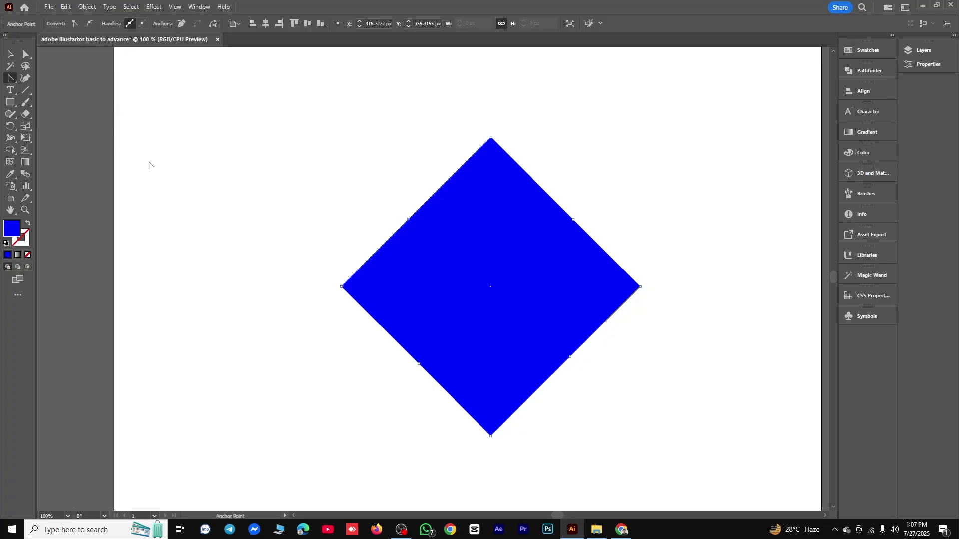
key(ctrl+z)
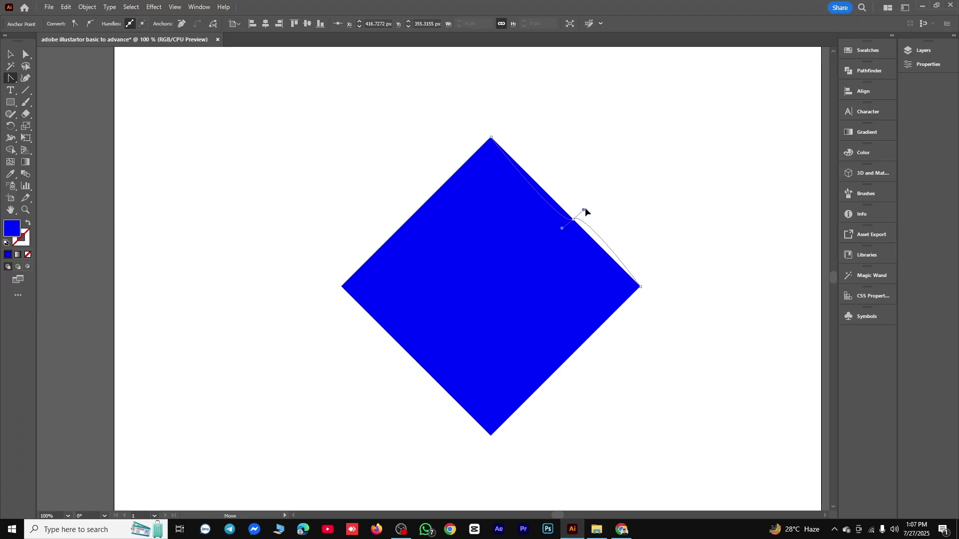
drag(585, 209, 589, 204)
key(ctrl+z)
key(ctrl+z)
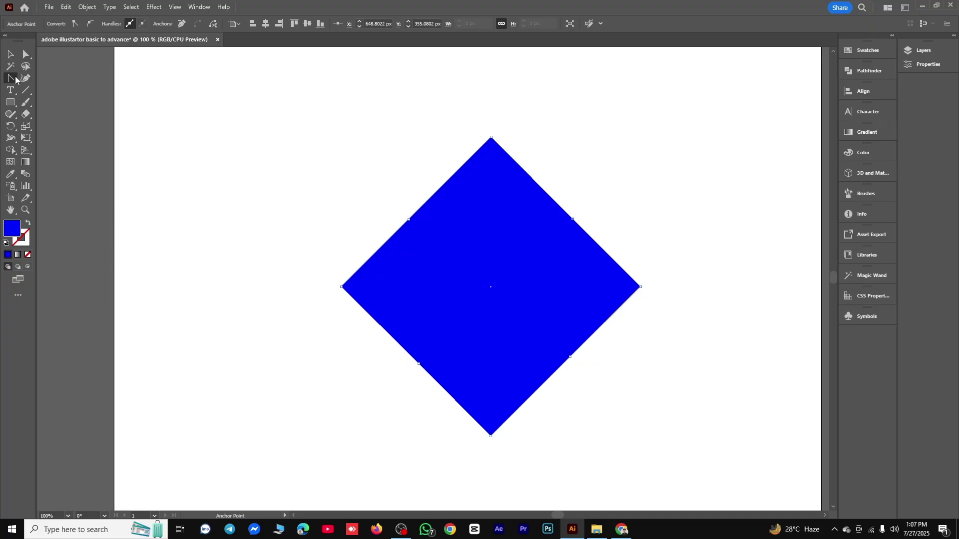
Remove the four mid-side anchor points from the diamond with the Delete Anchor Point tool
drag(11, 79, 60, 105)
click(410, 219)
click(574, 220)
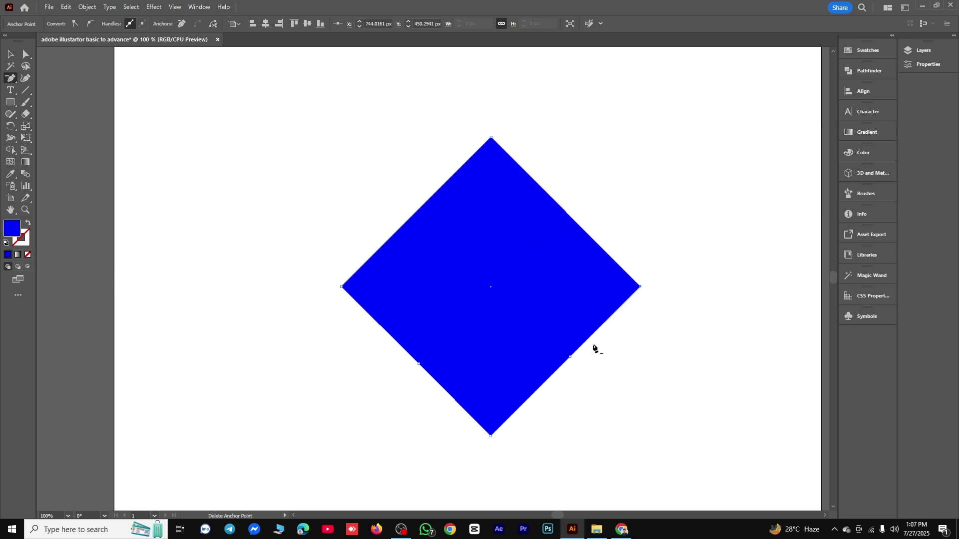
click(571, 358)
click(419, 364)
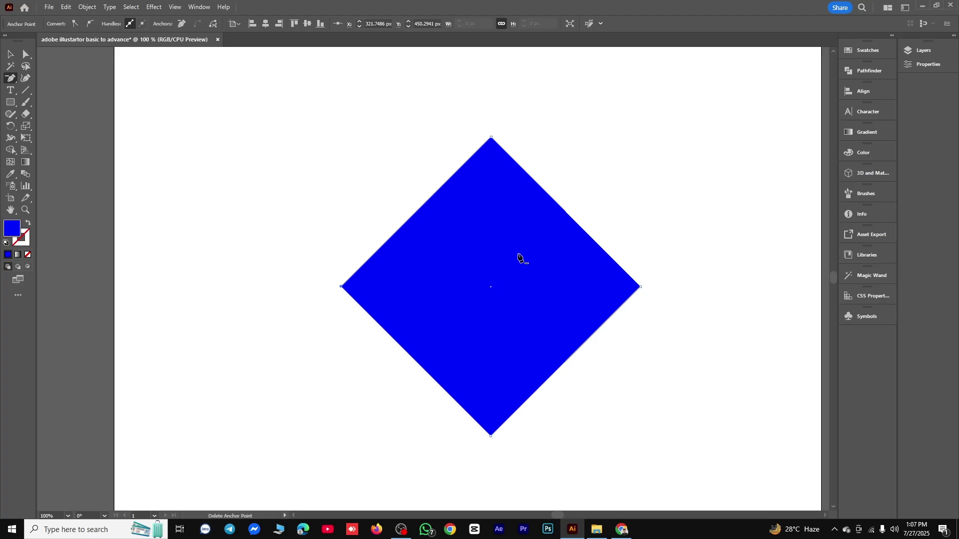
Try bending the diamond's two right sides and its upper-left side into outward curves with the Anchor Point tool, and undo the curves
right_click(5, 79)
click(56, 115)
drag(571, 218, 619, 163)
drag(565, 362, 619, 422)
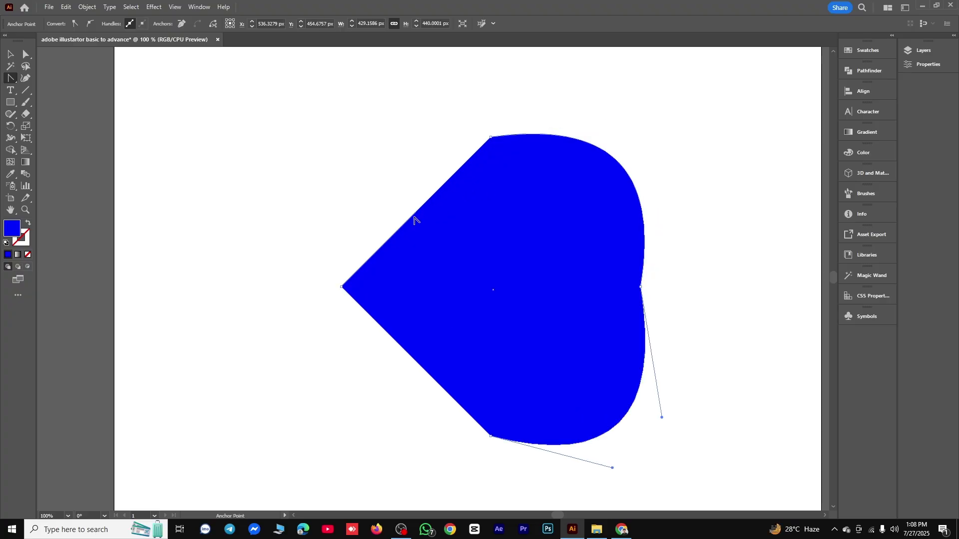
drag(421, 216, 362, 165)
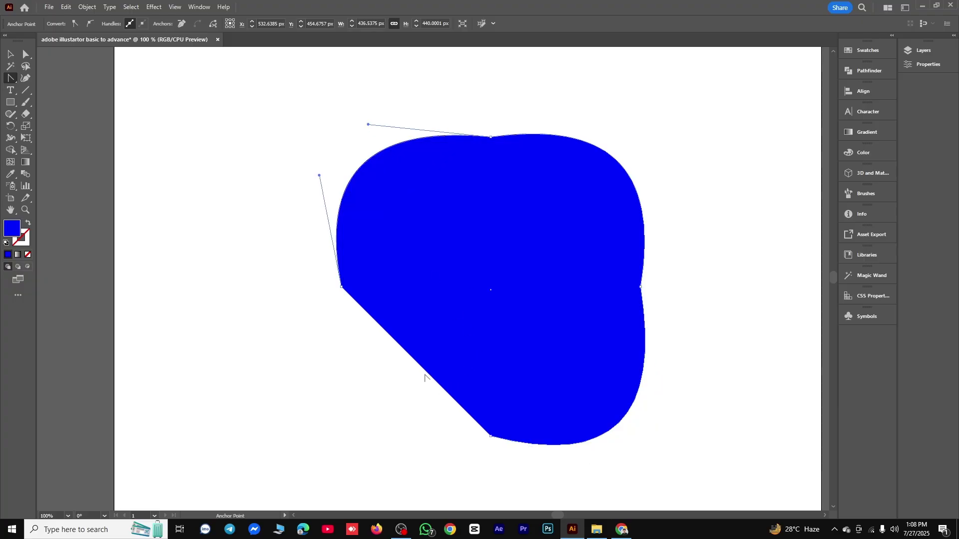
key(ctrl+z)
key(ctrl+z)
key(ctrl+z)
key(ctrl+z)
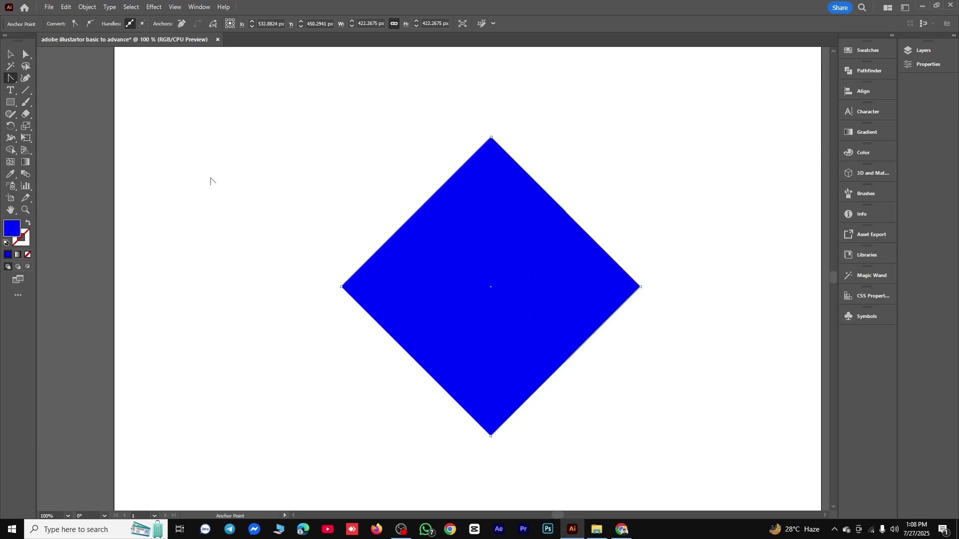
Rotate the diamond 45° into an upright square with the Selection tool
click(10, 55)
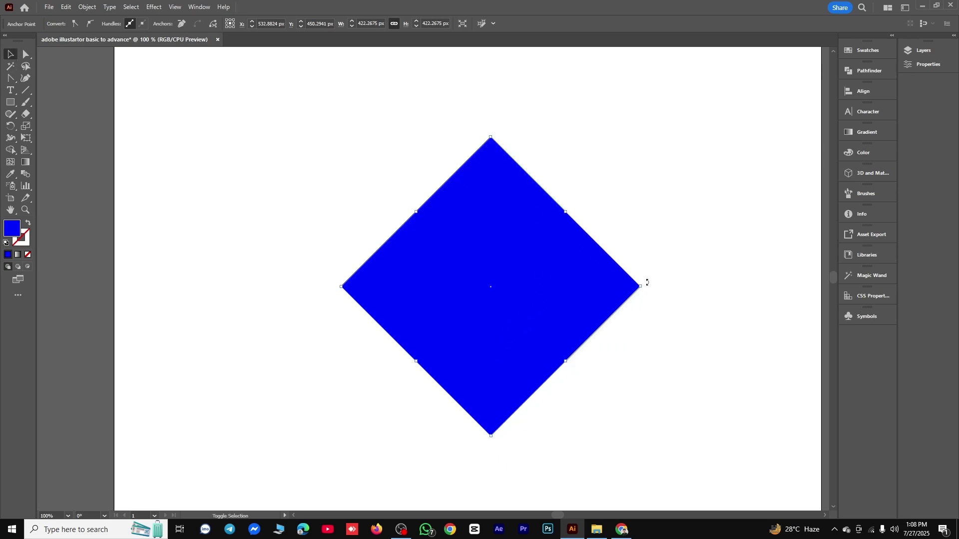
drag(647, 282, 579, 215)
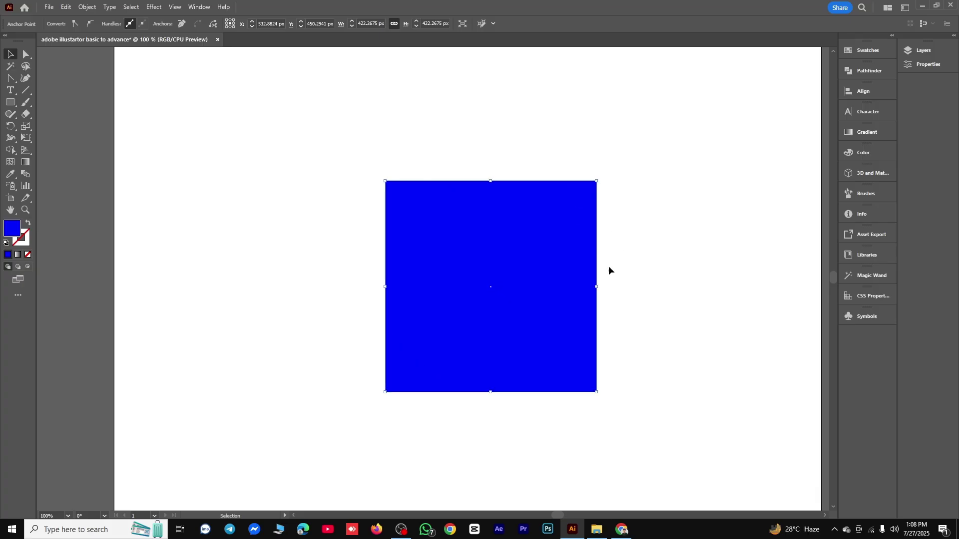
Bend the square's four sides outward with the Anchor Point tool, and pull long direction handles out of its upper-left corner
click(10, 79)
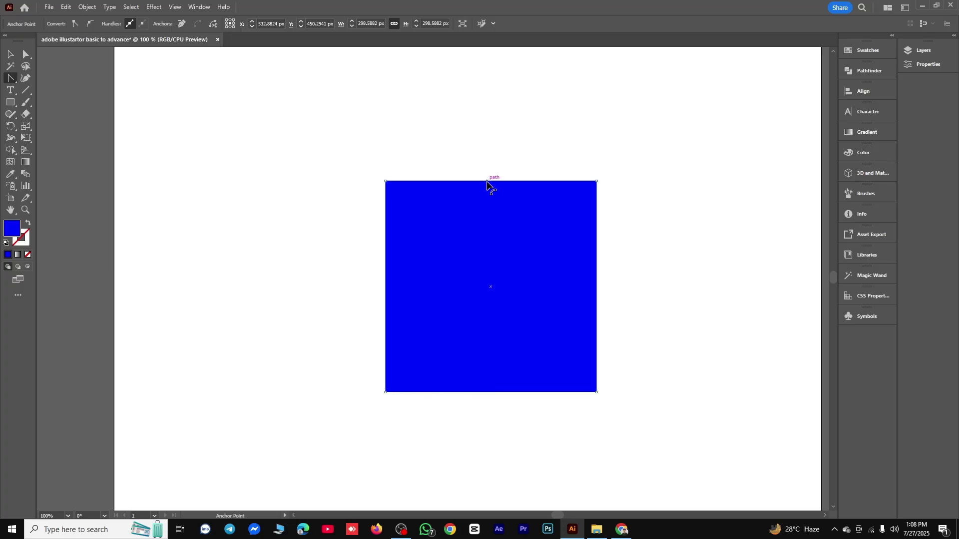
drag(490, 182, 483, 126)
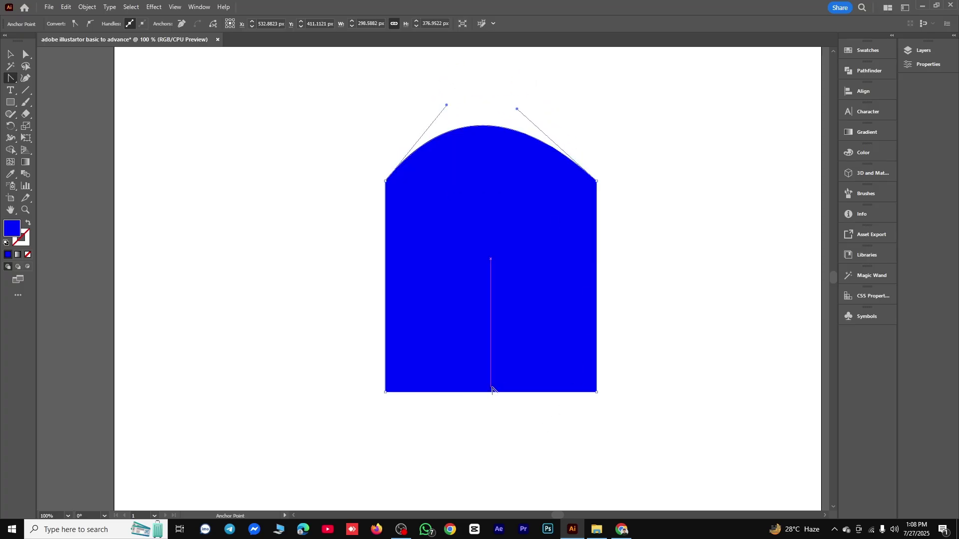
click(491, 403)
drag(491, 402, 498, 456)
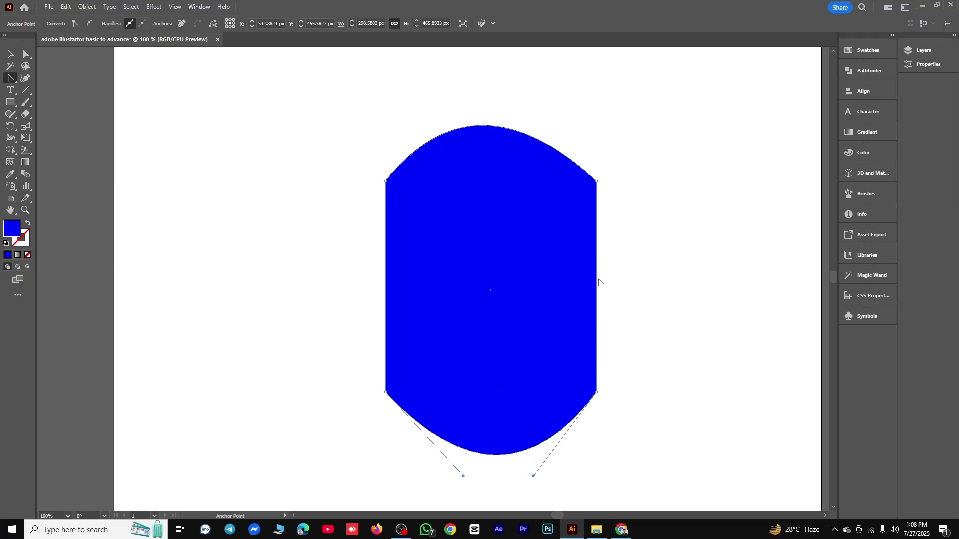
drag(597, 282, 658, 287)
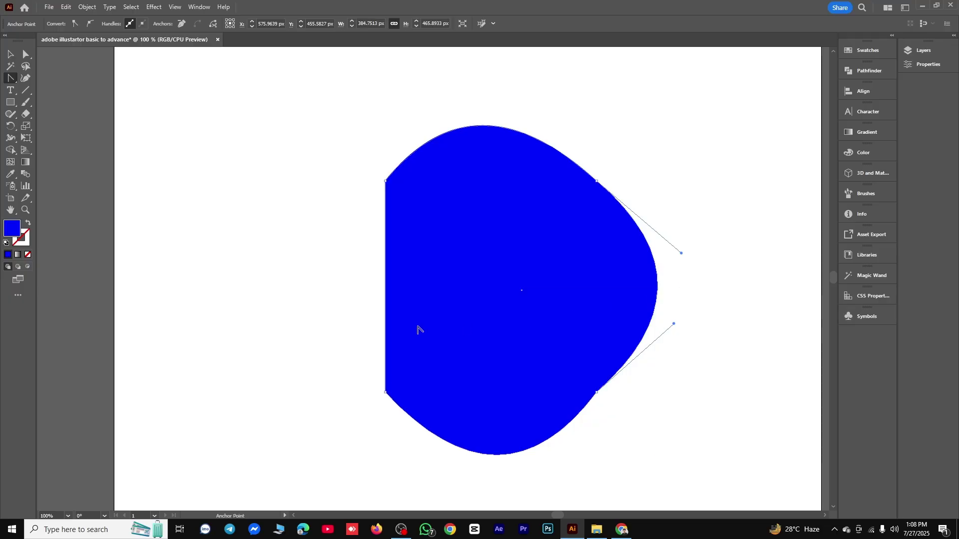
drag(385, 281, 314, 285)
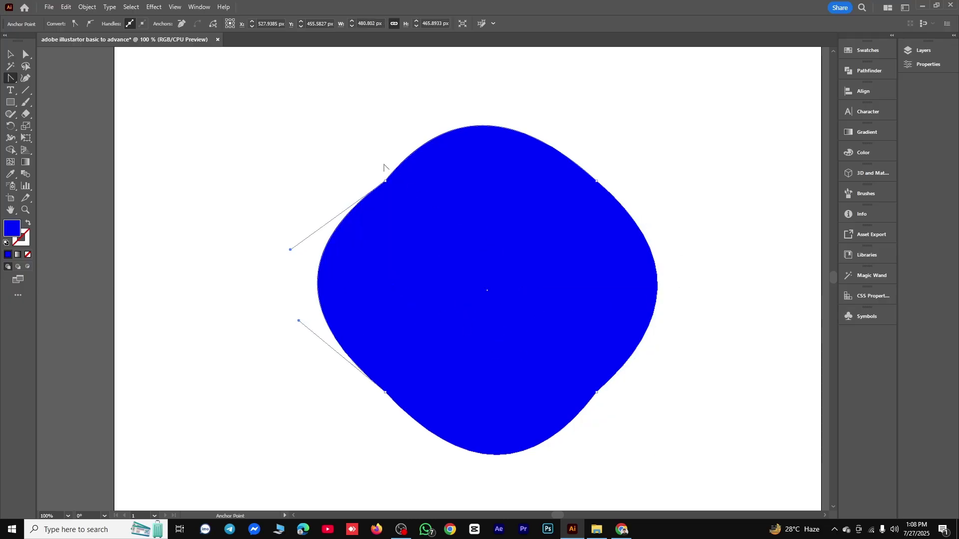
drag(386, 182, 487, 293)
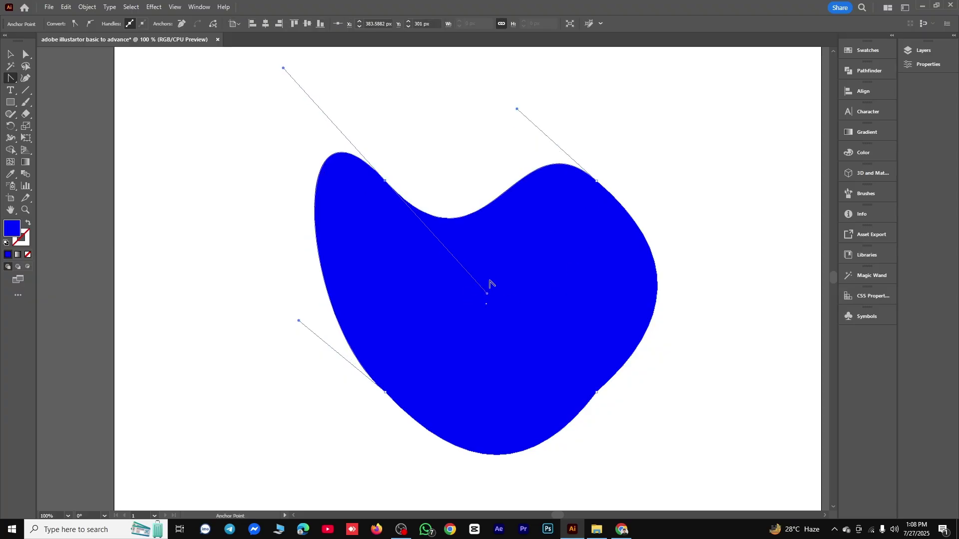
Undo the handle and curve edits back to the plain square, and deselect it
key(ctrl+z)
key(ctrl+z)
key(ctrl+z)
key(ctrl+z)
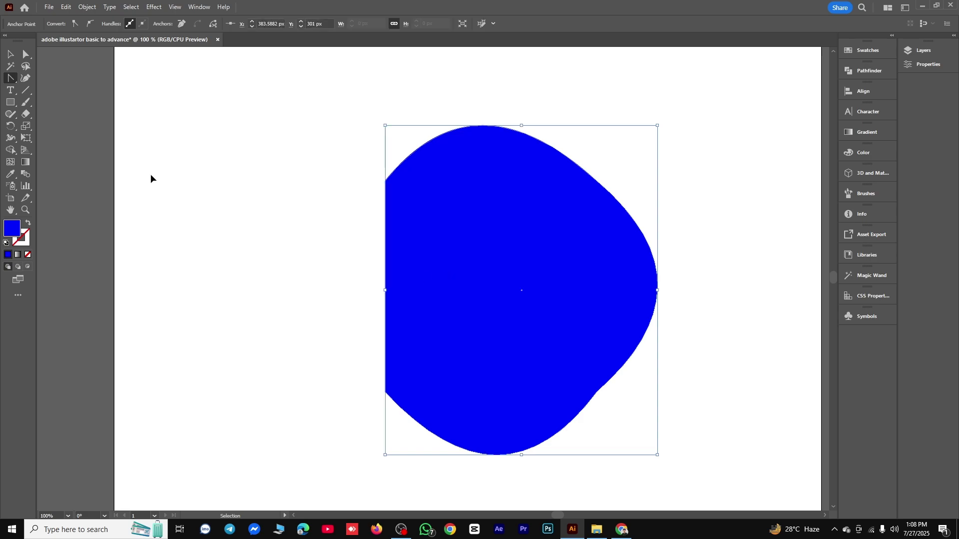
click(9, 54)
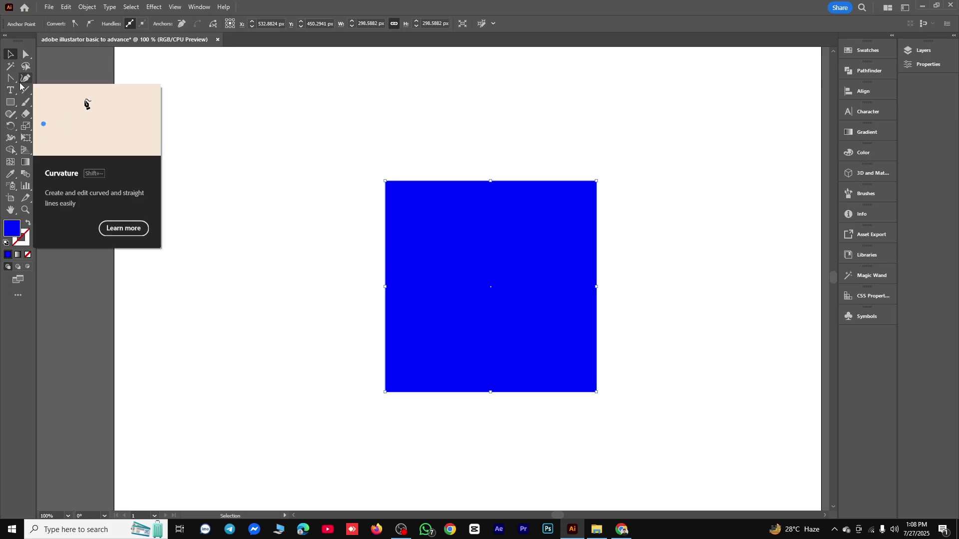
click(444, 135)
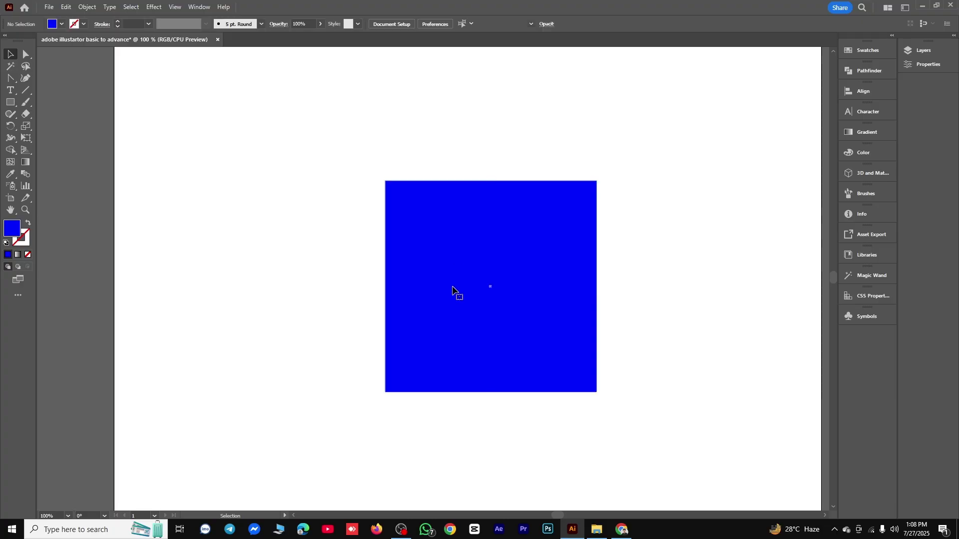
Delete the blue square and draw a three-point wave path about 697 px wide across the upper artboard with the Pen tool
click(455, 291)
key(Delete)
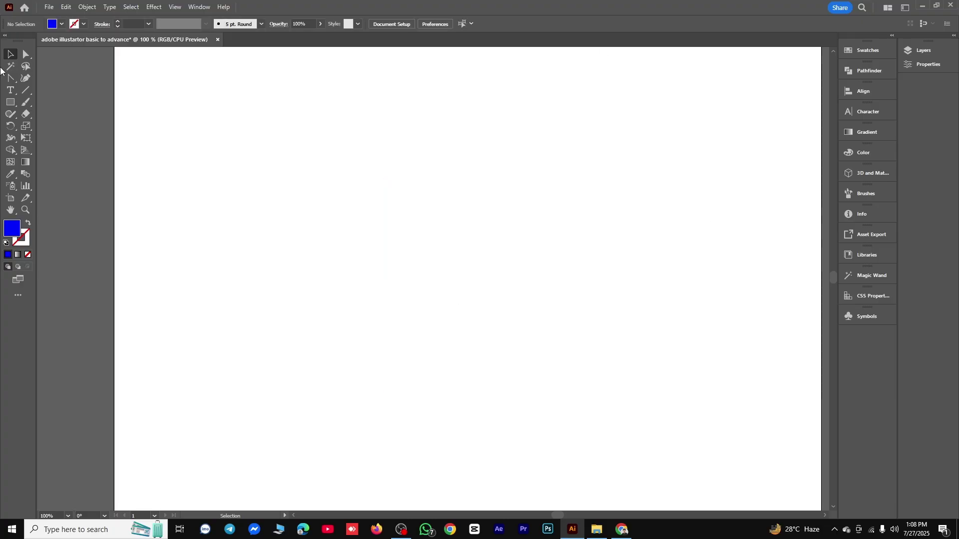
drag(10, 83, 50, 78)
click(285, 210)
drag(598, 206, 730, 301)
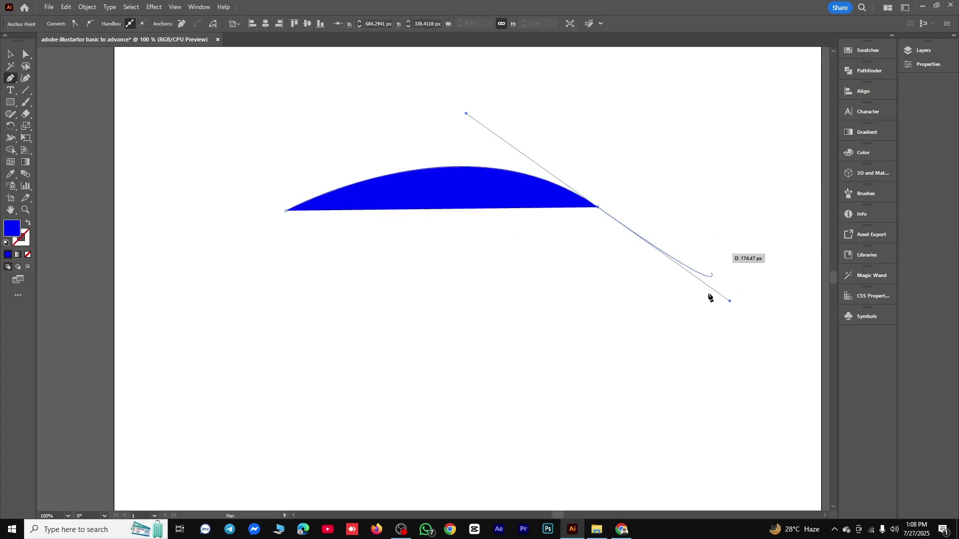
click(779, 163)
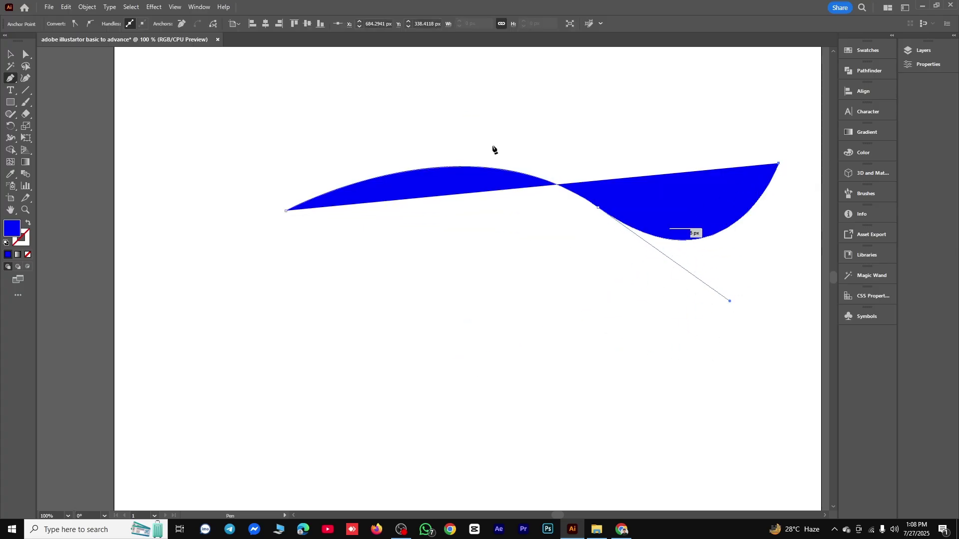
Swap the wave's fill and stroke to leave a blue outline without fill, move it down and to the left, and deselect it
click(10, 54)
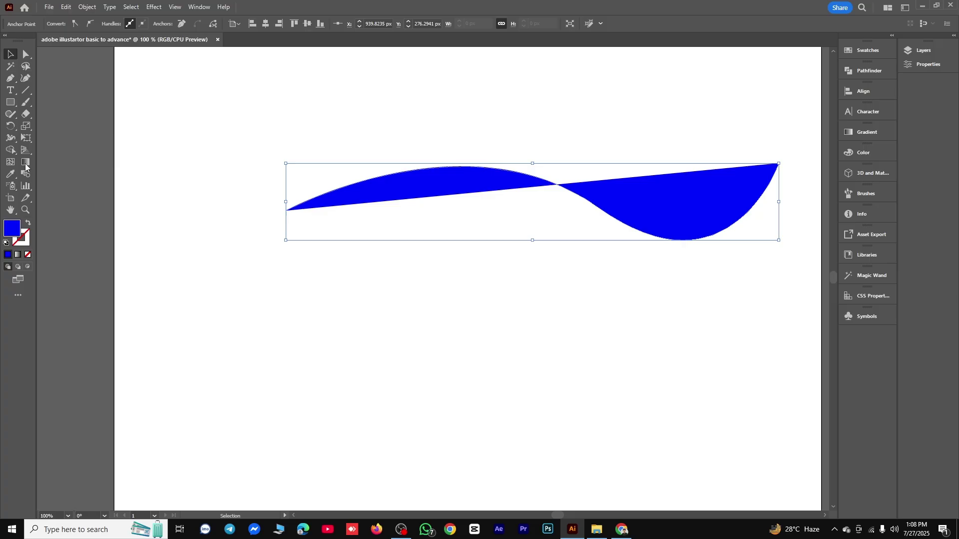
click(28, 225)
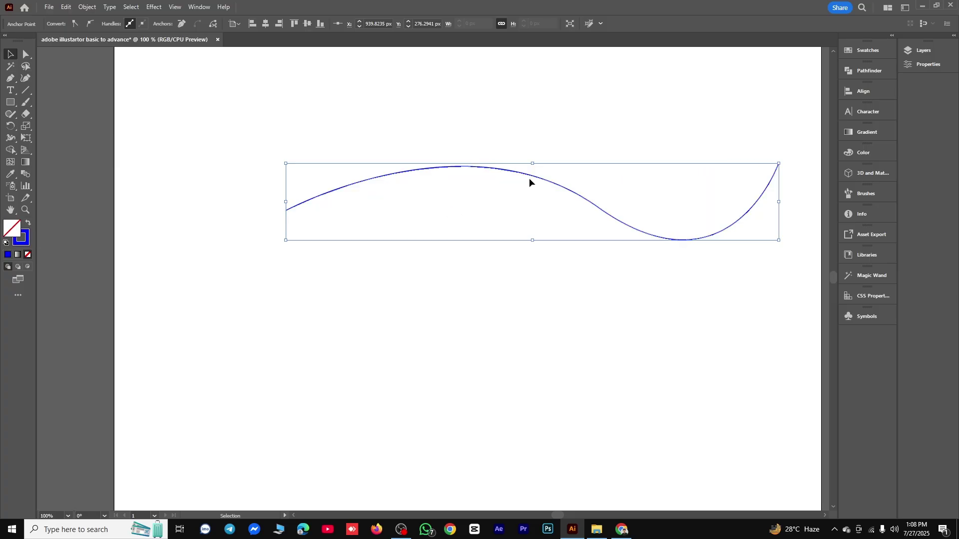
drag(529, 180, 448, 229)
click(343, 194)
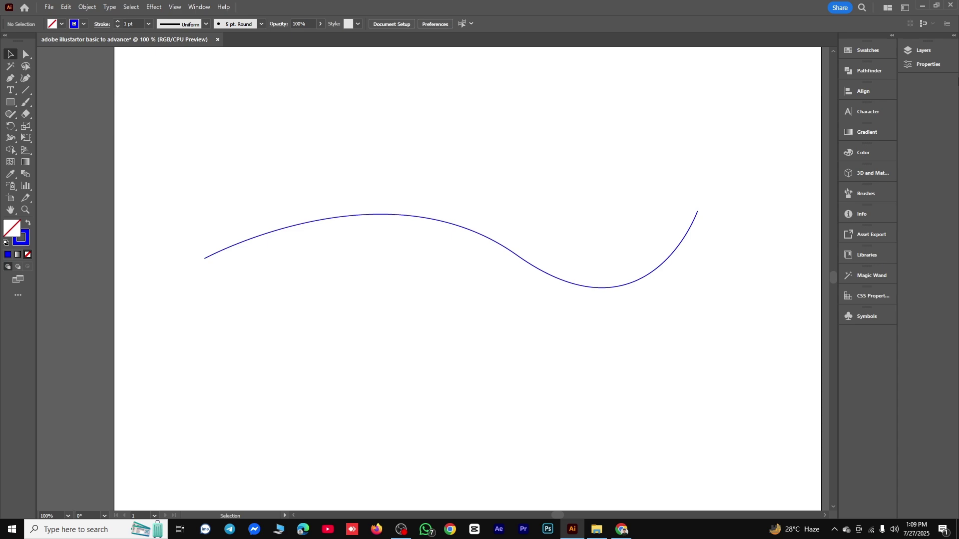
Add a point on the wave's left arch with the Curvature tool and pull it up into a taller crest
click(27, 79)
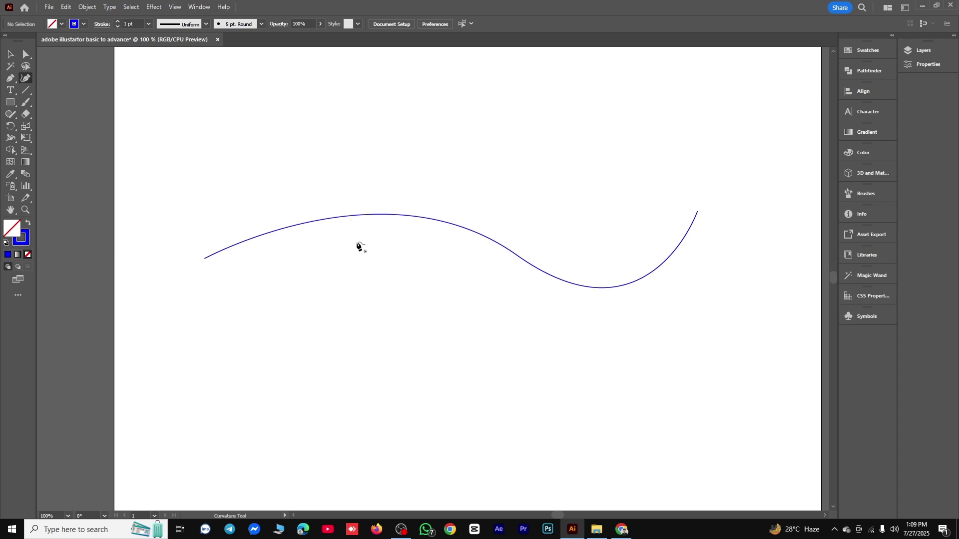
click(353, 216)
scroll(352, 215, up, 2)
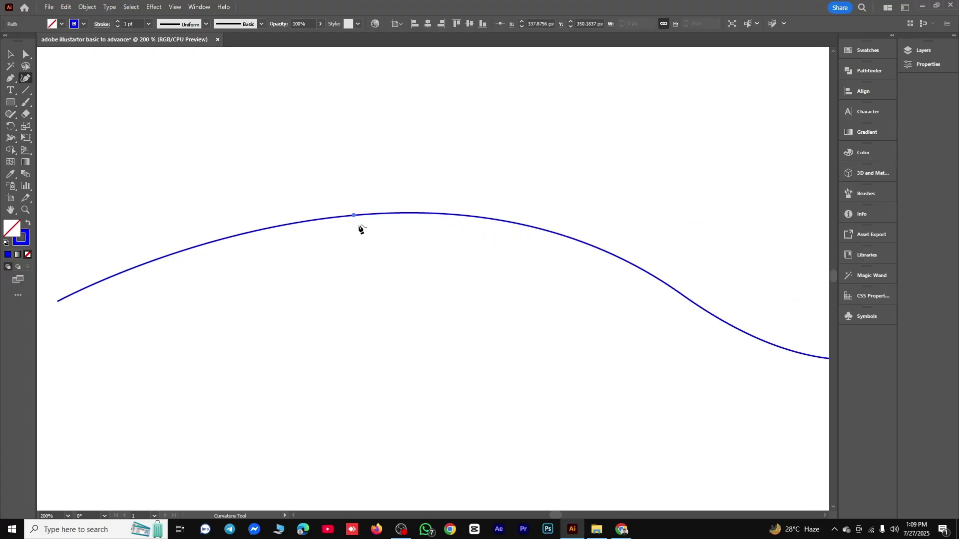
scroll(354, 212, down, 1)
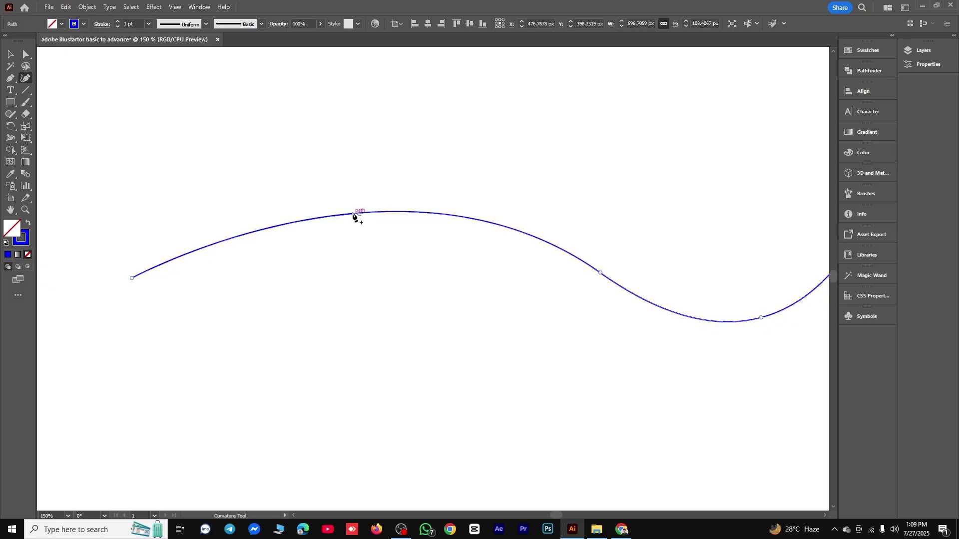
drag(356, 215, 351, 106)
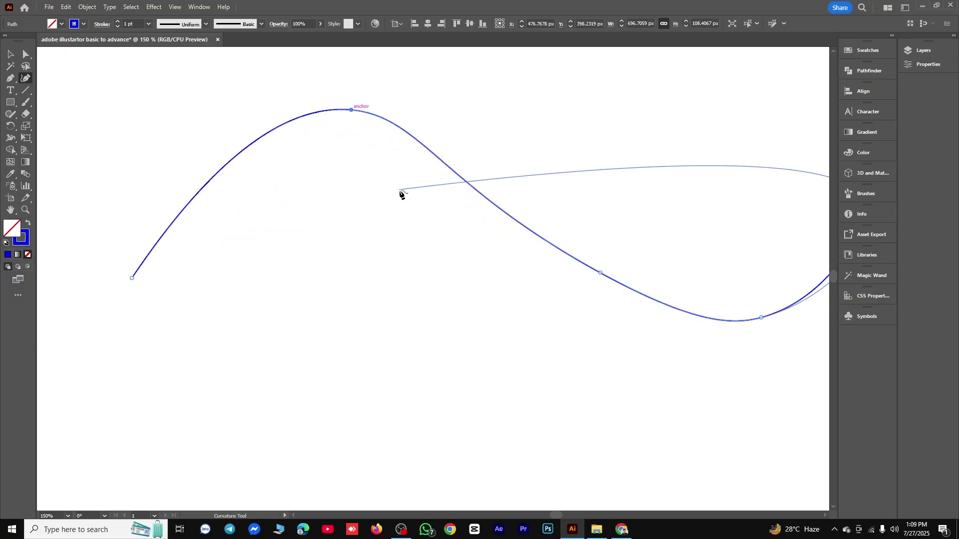
scroll(402, 195, down, 1)
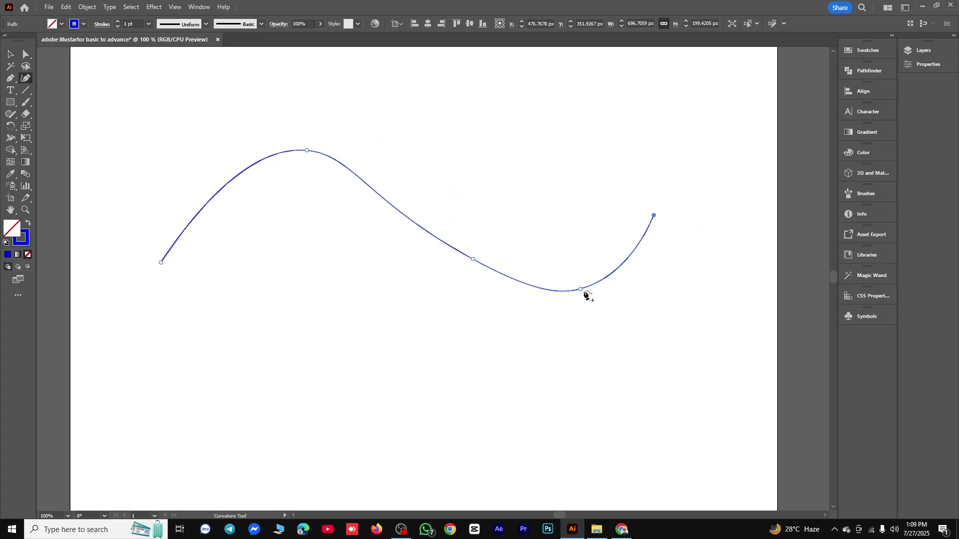
Pull the wave's right trough downward and reshape its middle with added points to form an extra dip and crest
drag(579, 289, 567, 397)
drag(468, 255, 473, 175)
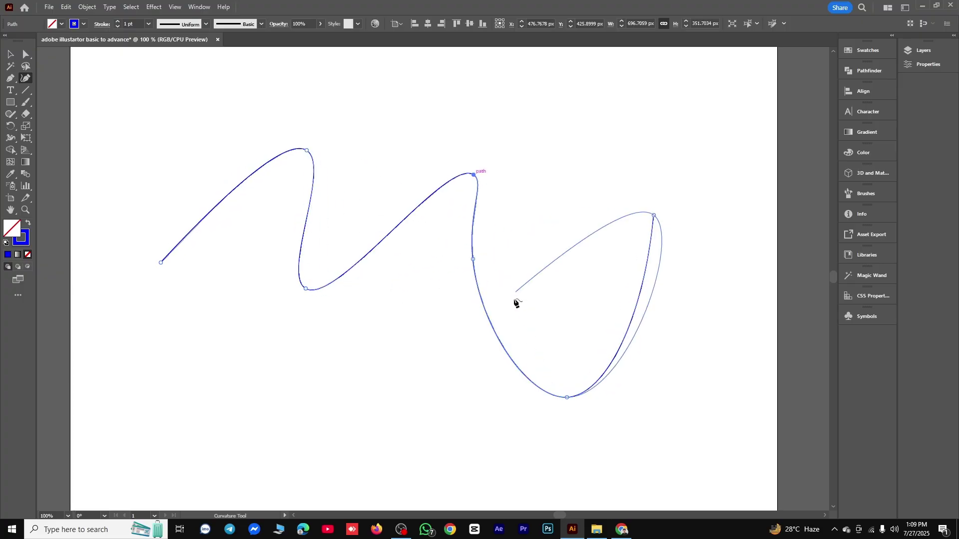
click(473, 259)
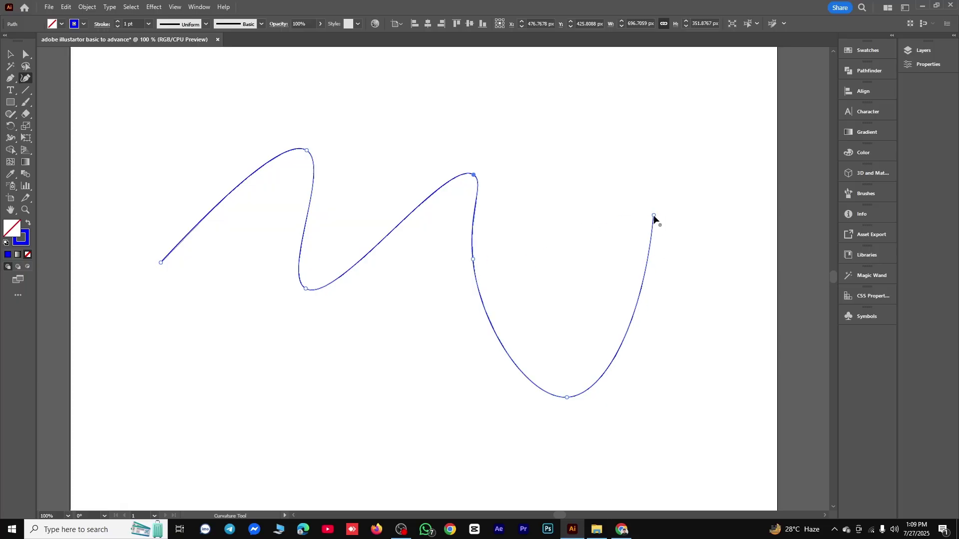
Move the curve's right endpoint inward, raise its right trough, and shift the point below the second crest up-left to form a loop
drag(653, 216, 575, 257)
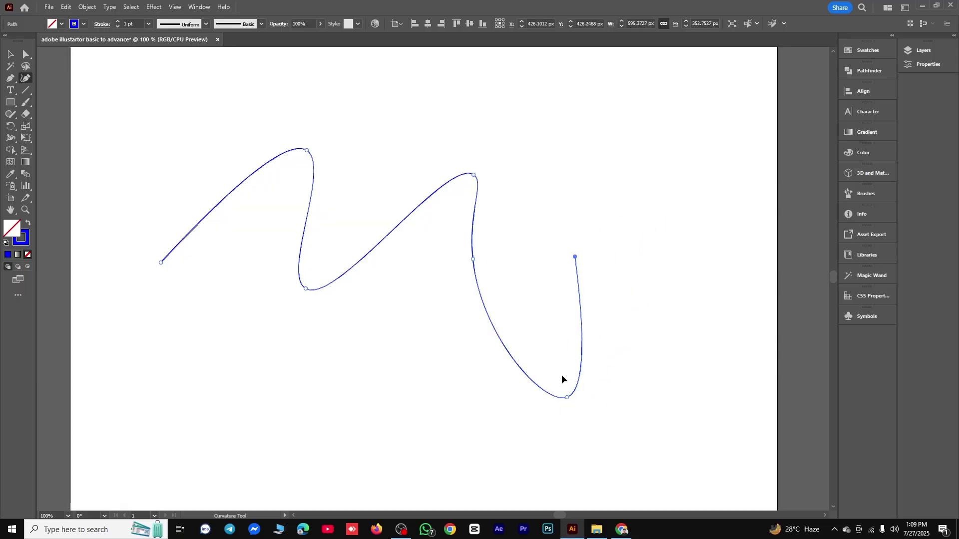
drag(567, 397, 546, 323)
drag(473, 259, 385, 168)
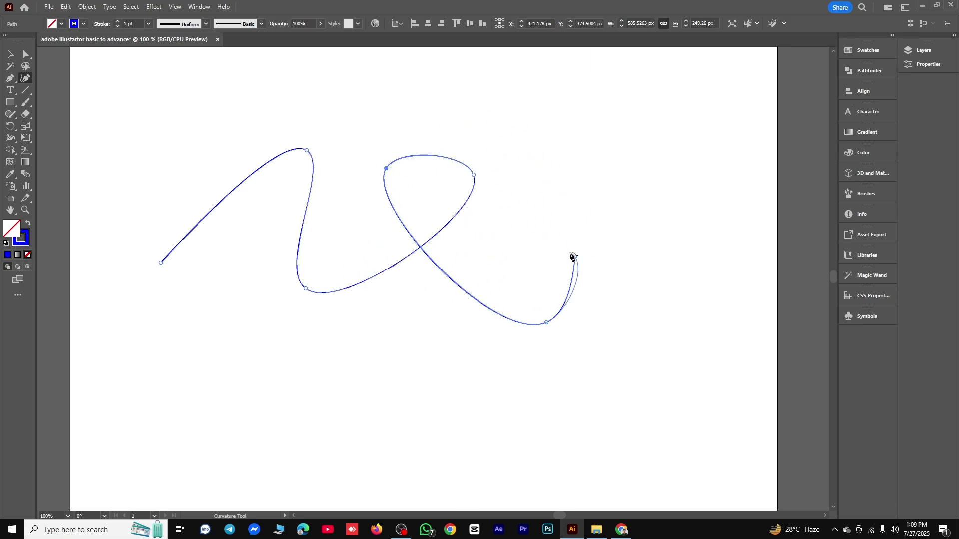
click(575, 257)
drag(575, 255, 542, 227)
Select the whole looped curve with the Selection tool and delete it
click(10, 53)
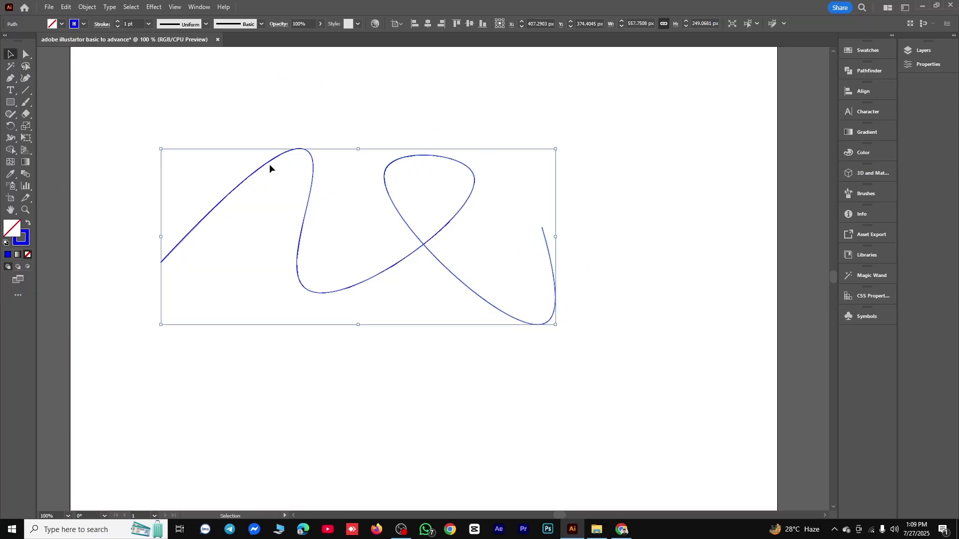
drag(212, 128, 524, 398)
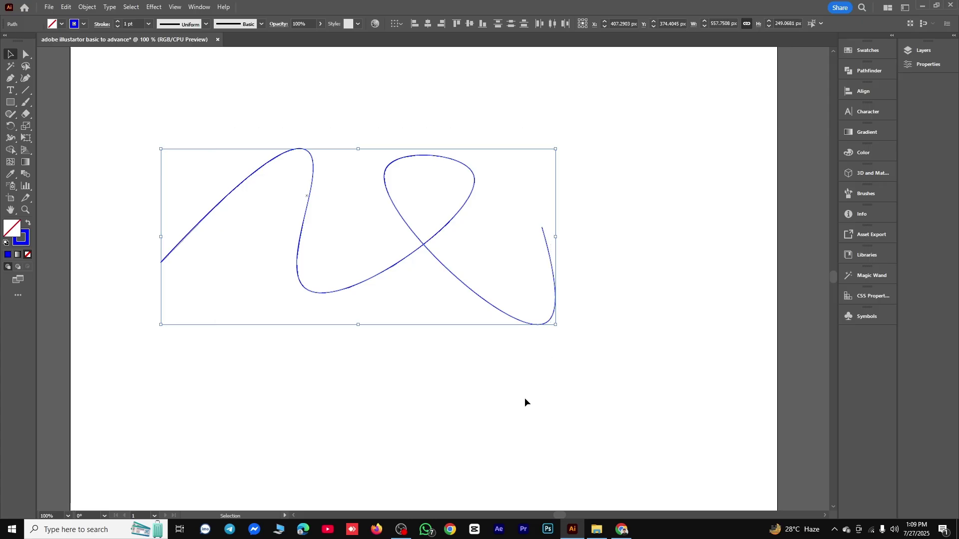
key(Delete)
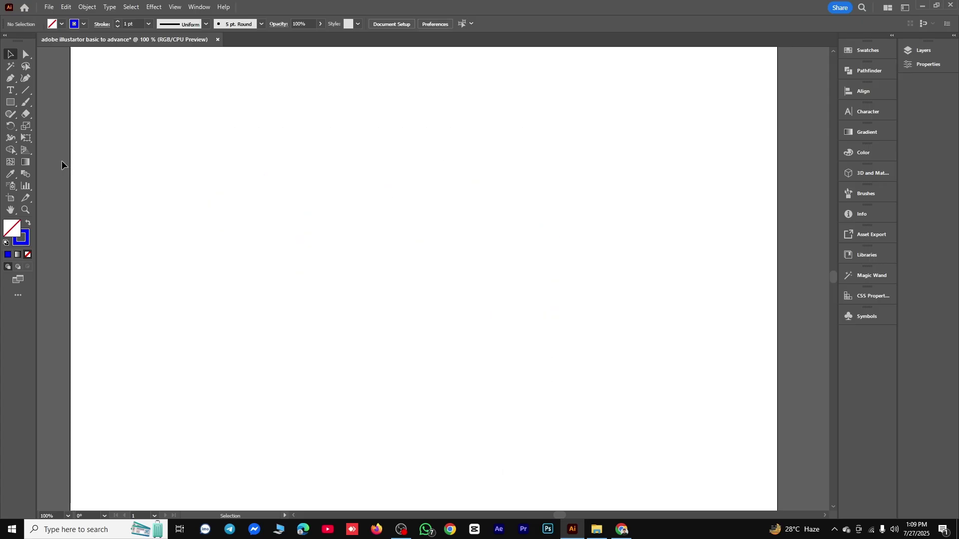
click(10, 90)
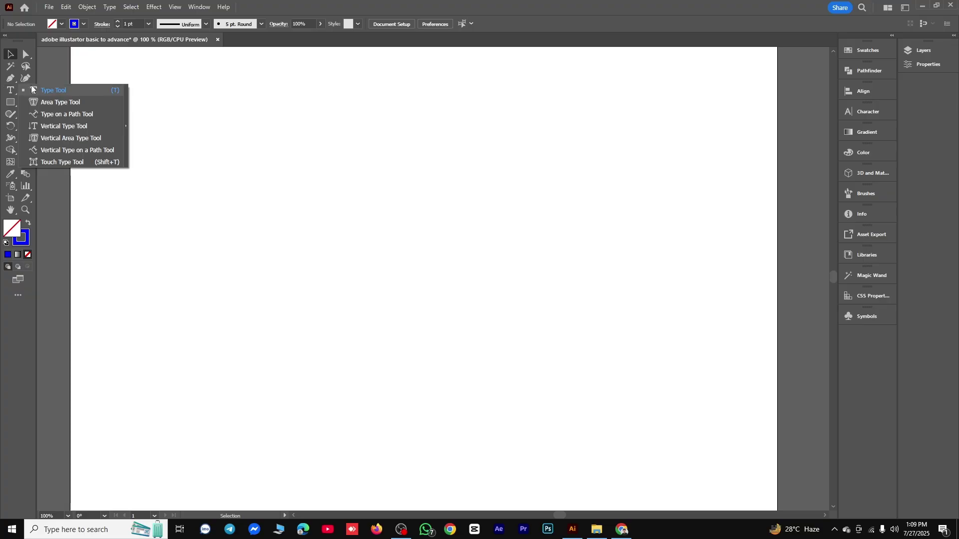
click(54, 90)
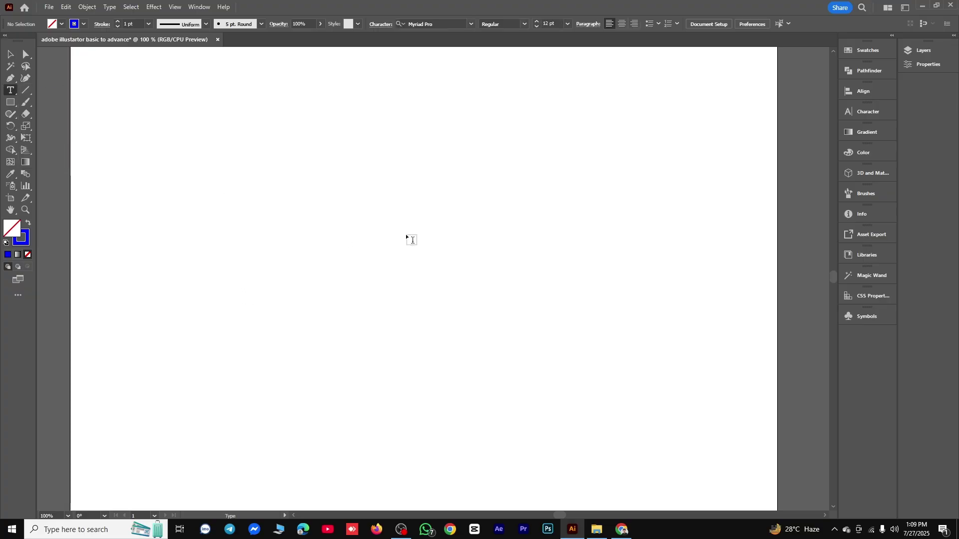
click(10, 54)
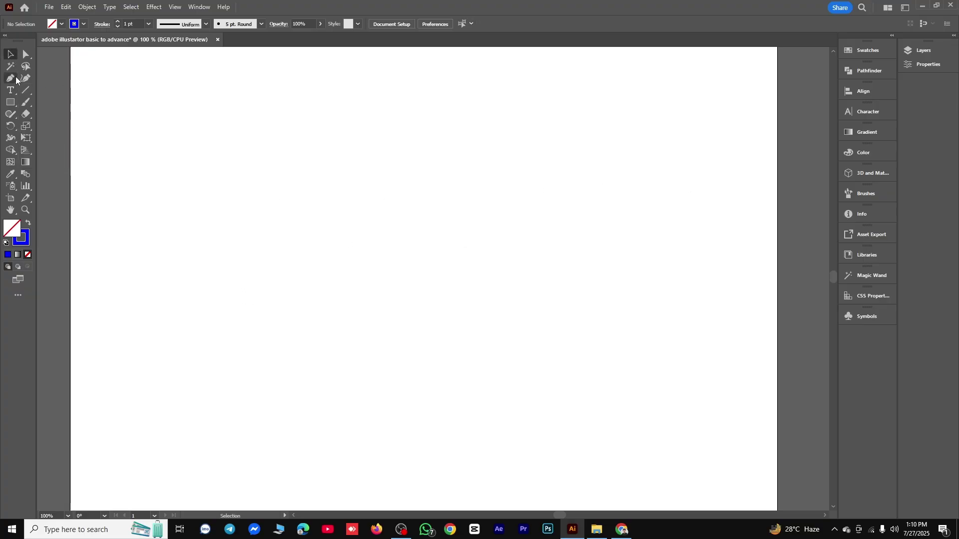
Add the text line "jdjf dkdjfid dekid dkdir idejrif ekjhsidhjewrhfieh" with the Type tool and move it to the artboard's upper-left area
click(10, 90)
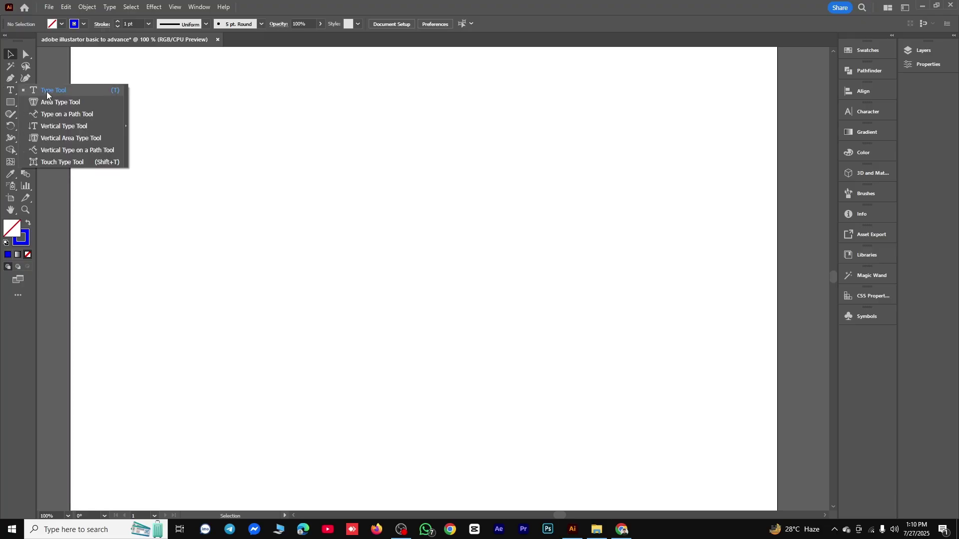
click(47, 91)
click(362, 259)
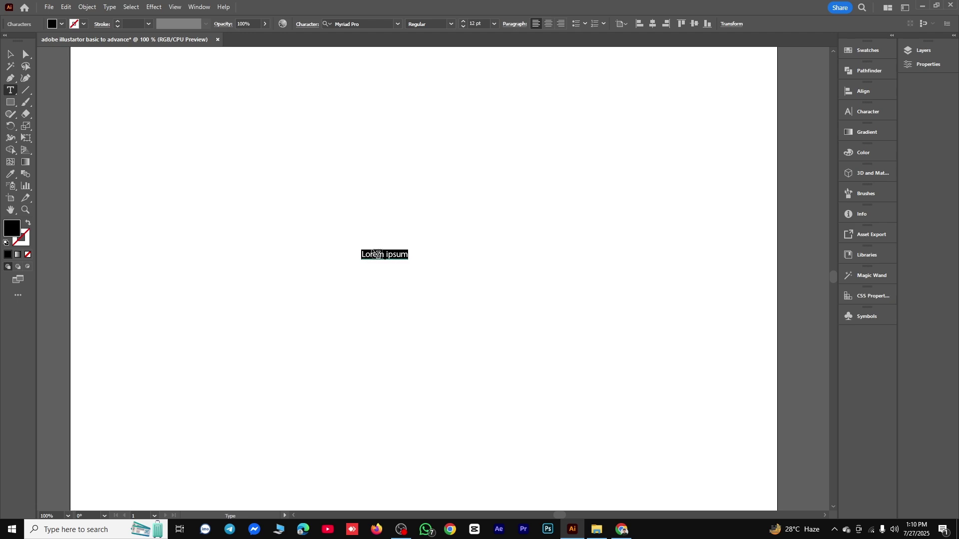
text(jdjf dkdjfid dekid dkdir id)
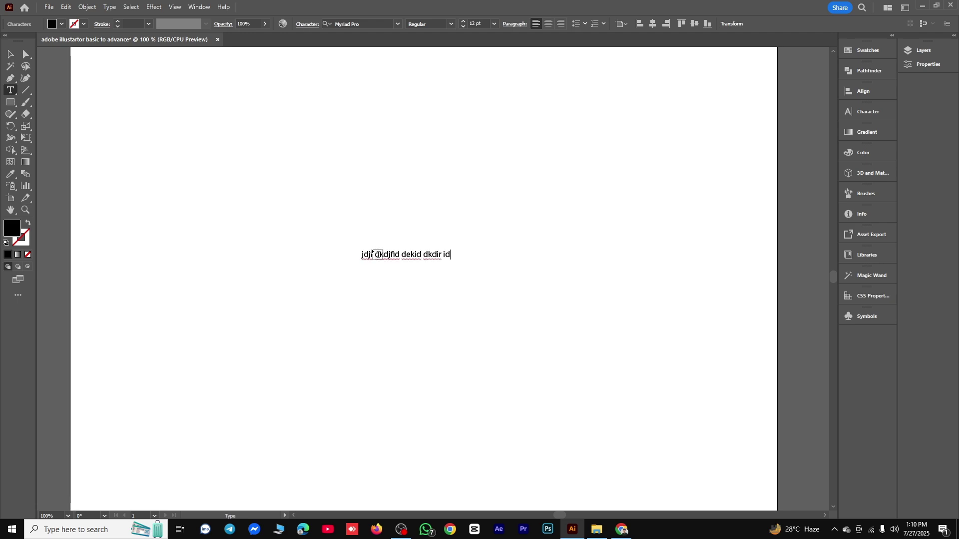
text(ejrif ekjhsidhjewrhfieh)
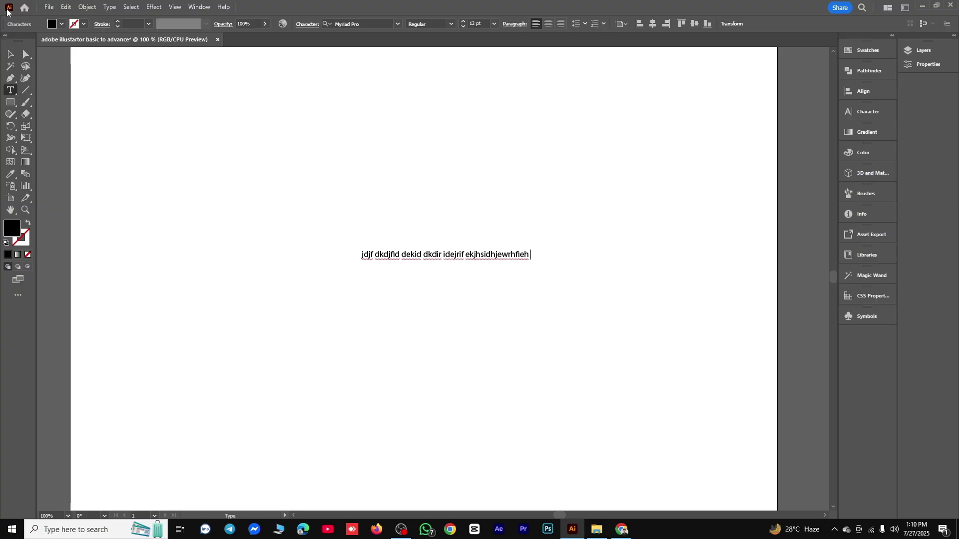
click(10, 54)
drag(472, 257, 297, 143)
Delete the line of text from the artboard
click(10, 90)
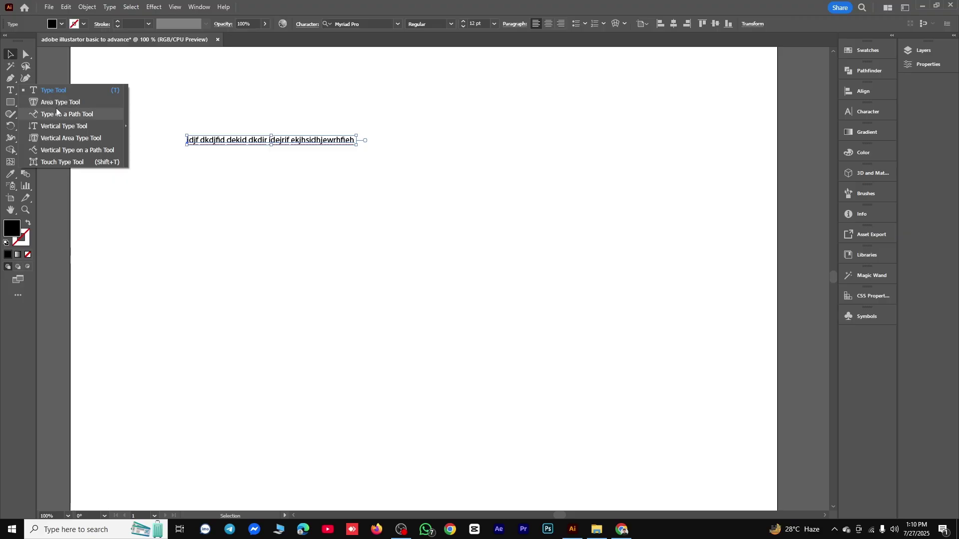
click(362, 83)
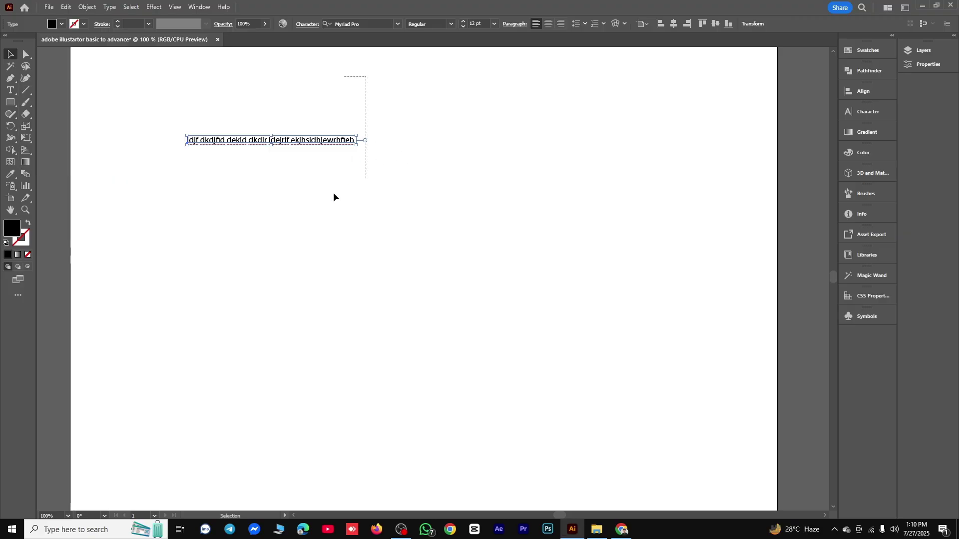
key(Delete)
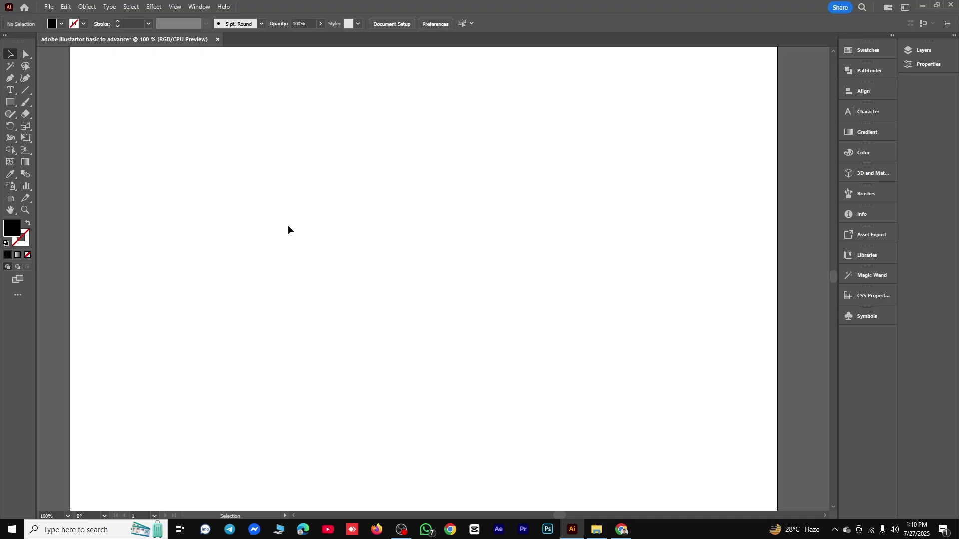
click(10, 90)
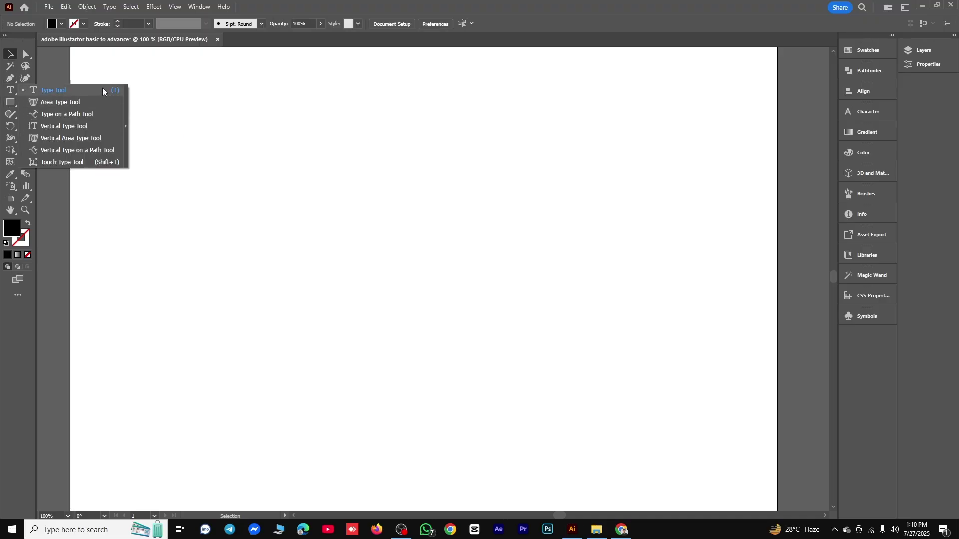
click(10, 55)
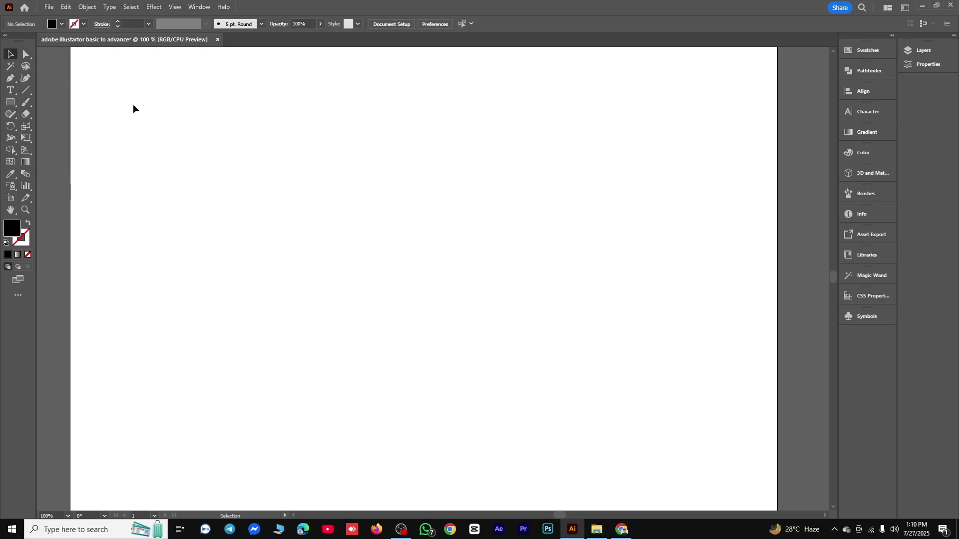
key(t)
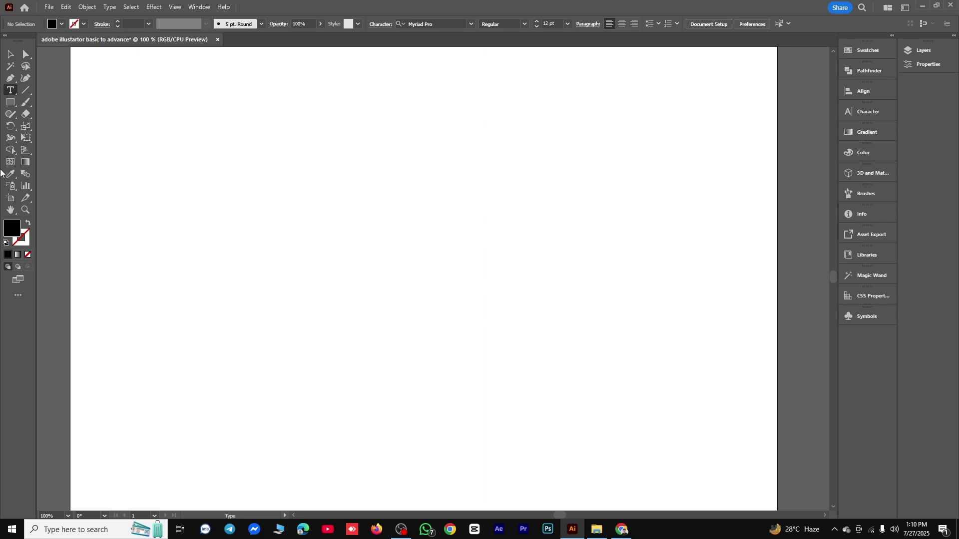
click(11, 91)
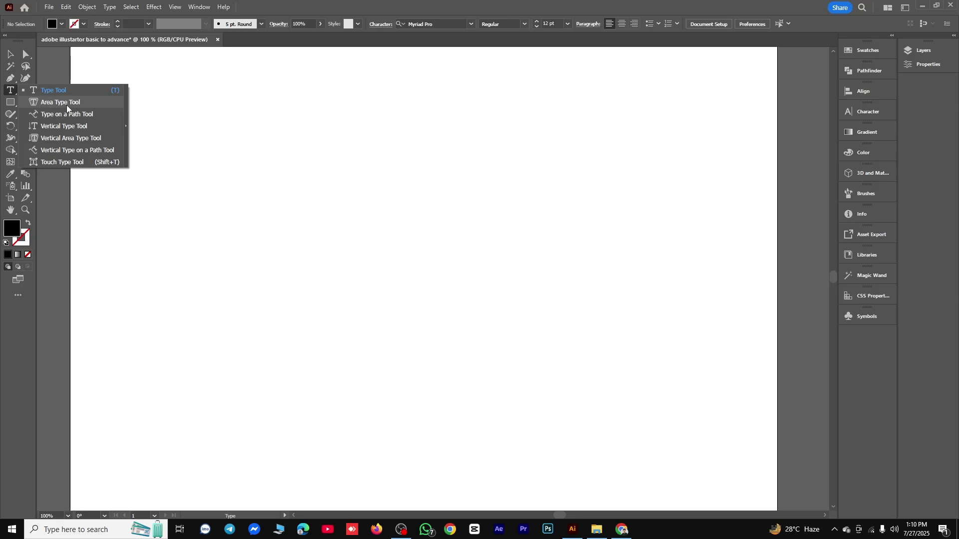
click(10, 54)
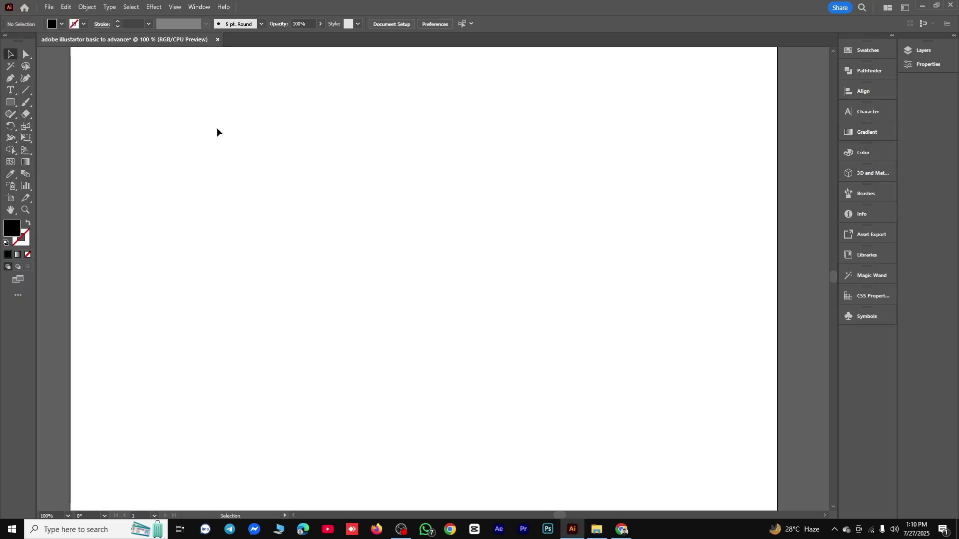
Draw a square about 260 px wide near the artboard's middle and swap its fill and stroke for a black outline without fill
click(10, 102)
drag(318, 161, 503, 345)
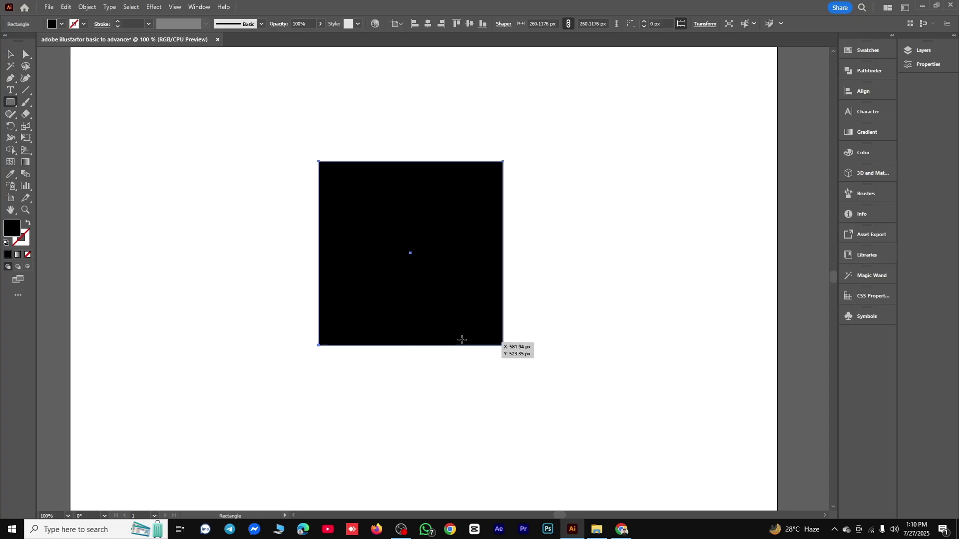
click(27, 225)
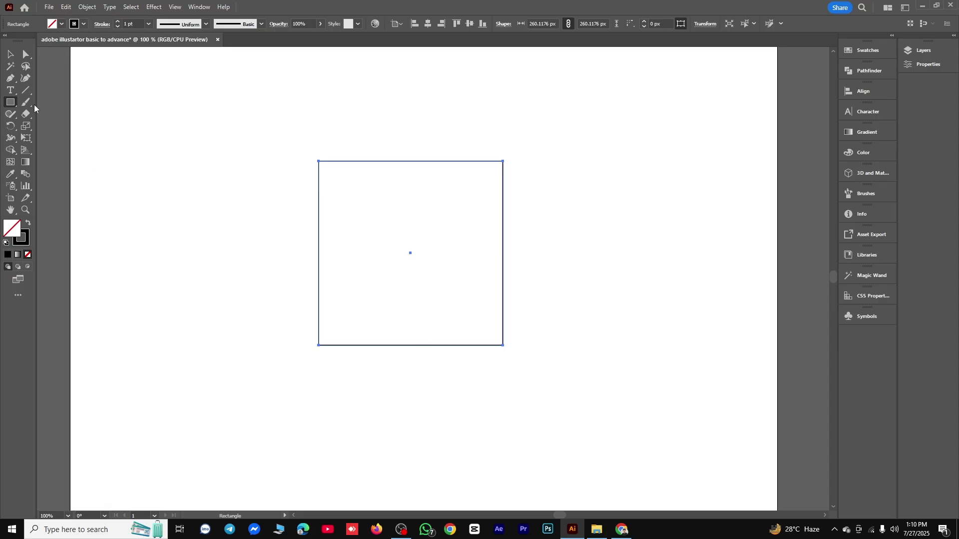
Fill the outlined square with placeholder text using the Area Type tool
right_click(10, 90)
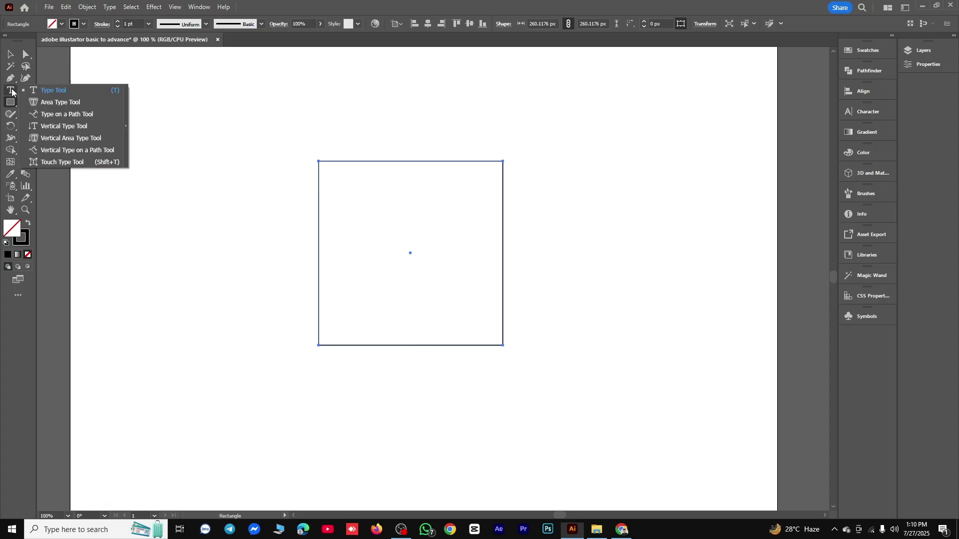
click(76, 103)
click(357, 167)
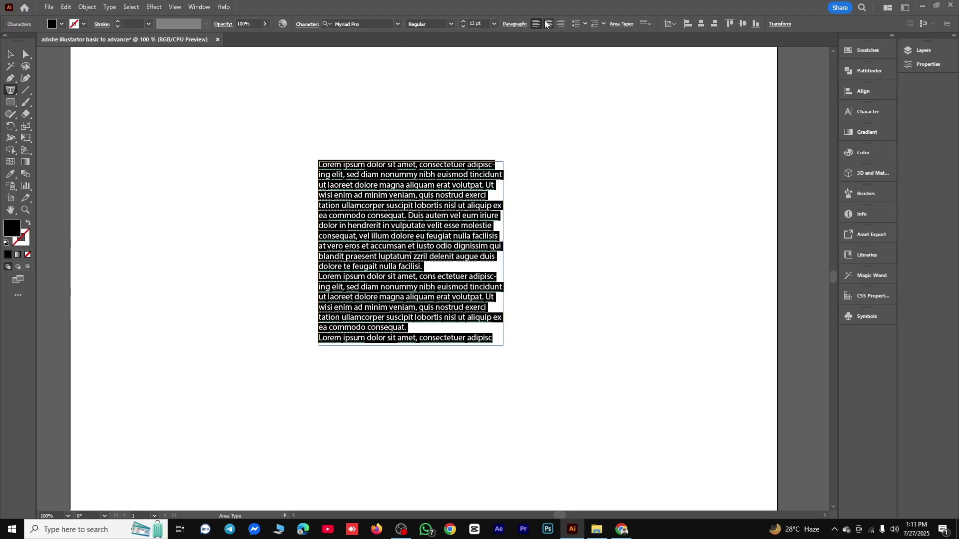
Justify all lines of the square's placeholder text and move the text block to the artboard's upper-left area
click(519, 25)
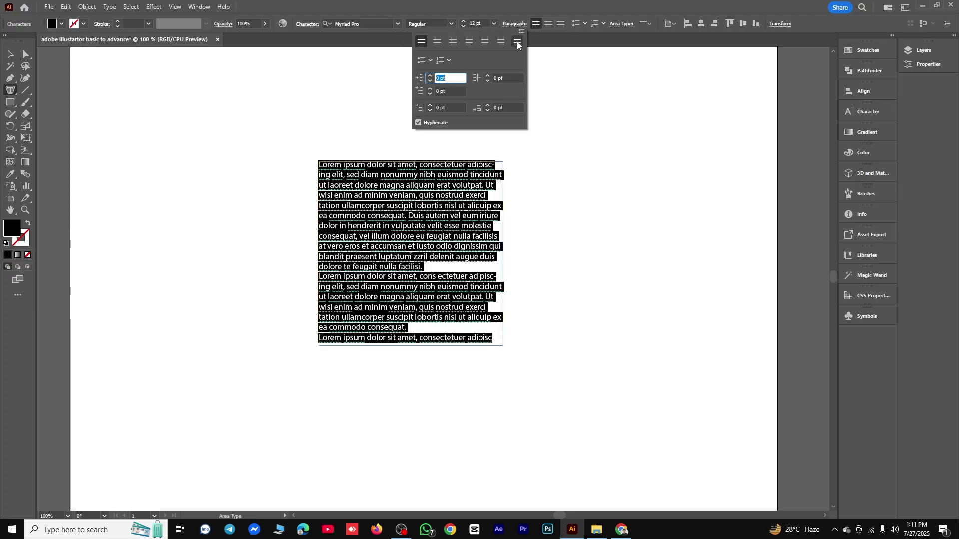
click(517, 42)
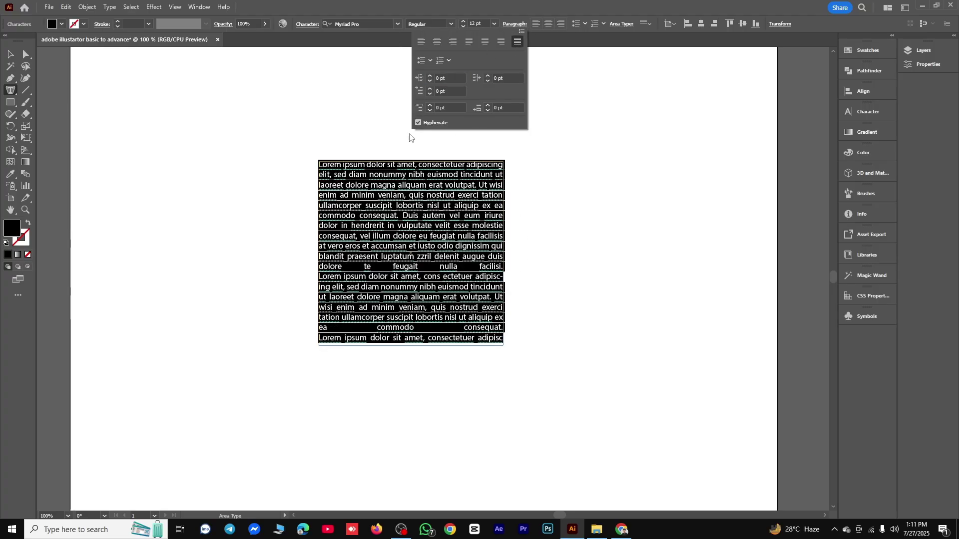
click(10, 54)
drag(394, 291, 283, 243)
Draw a circle about 300 px wide with a black outline and no fill, and place it beside the square text block
drag(10, 102, 122, 127)
drag(445, 156, 604, 367)
click(10, 54)
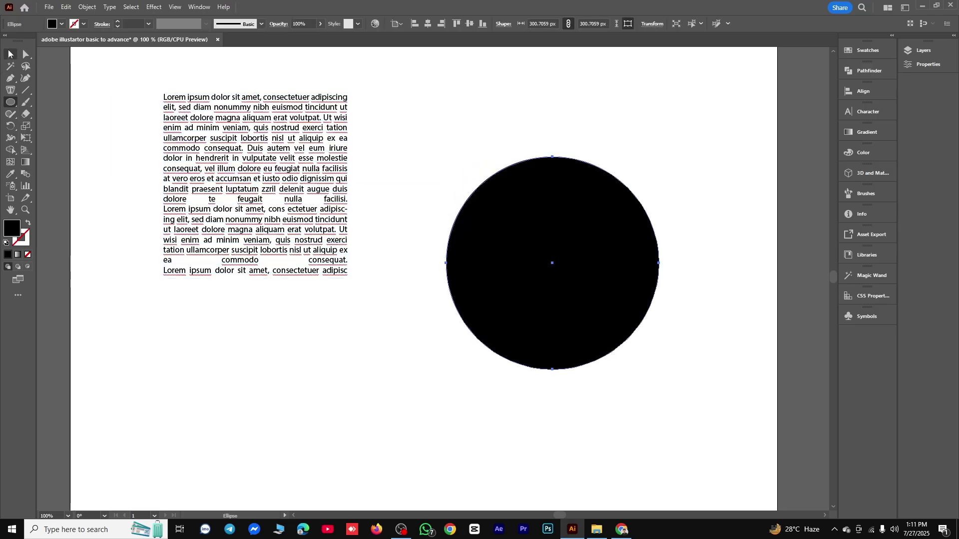
click(27, 224)
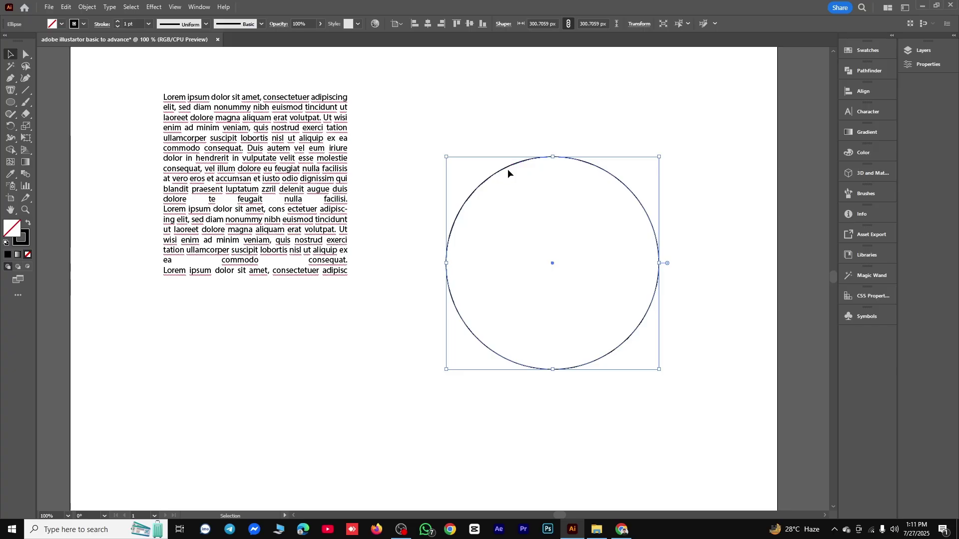
drag(502, 166, 463, 92)
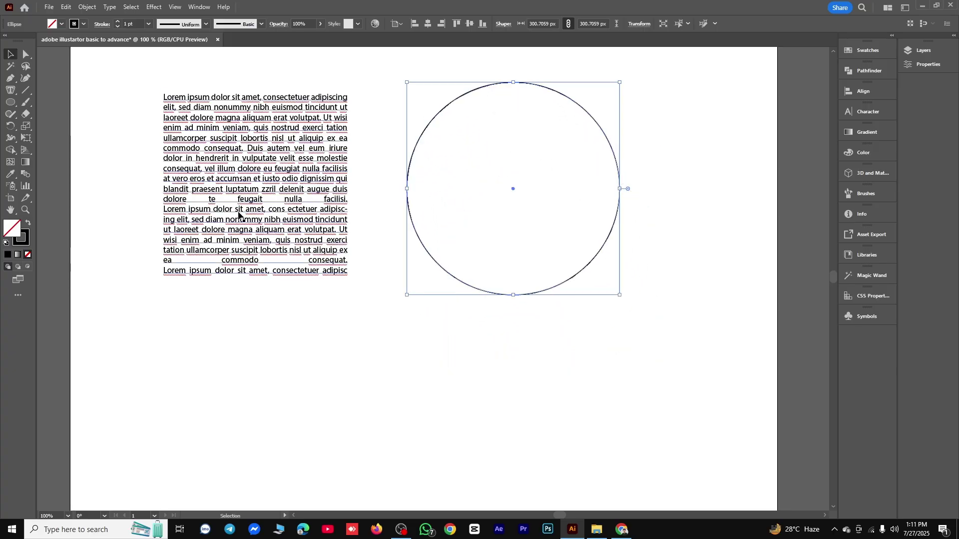
Fill the outlined circle with placeholder text using the Area Type tool and deselect it
click(10, 90)
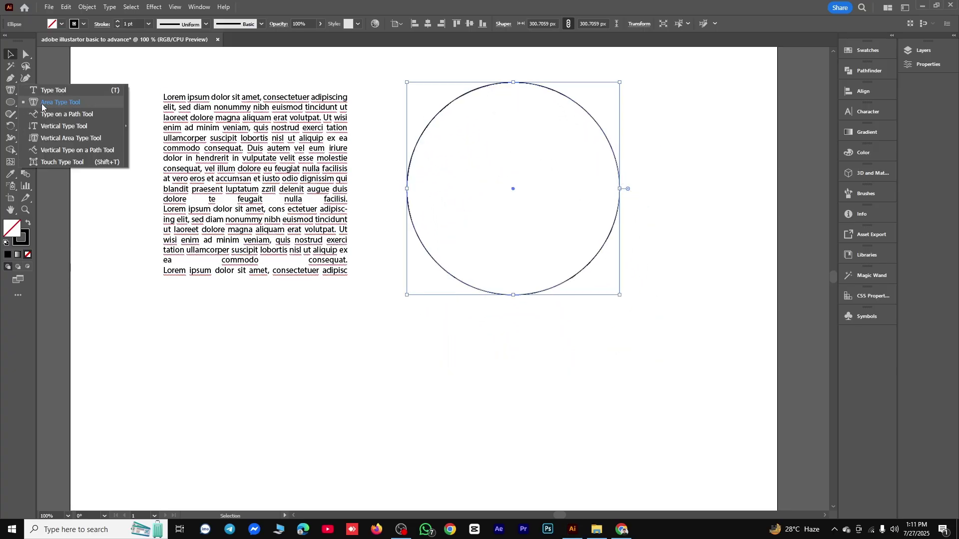
click(42, 102)
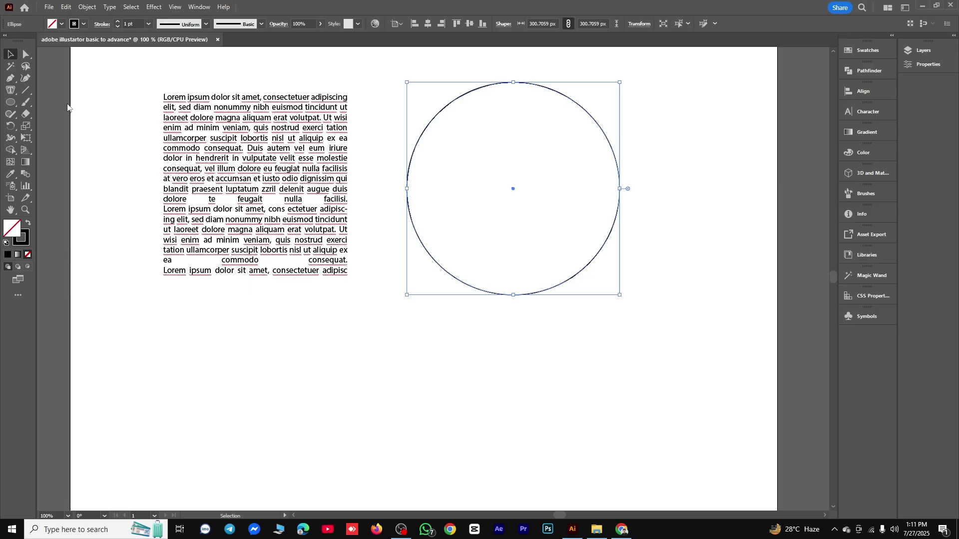
click(437, 119)
key(Escape)
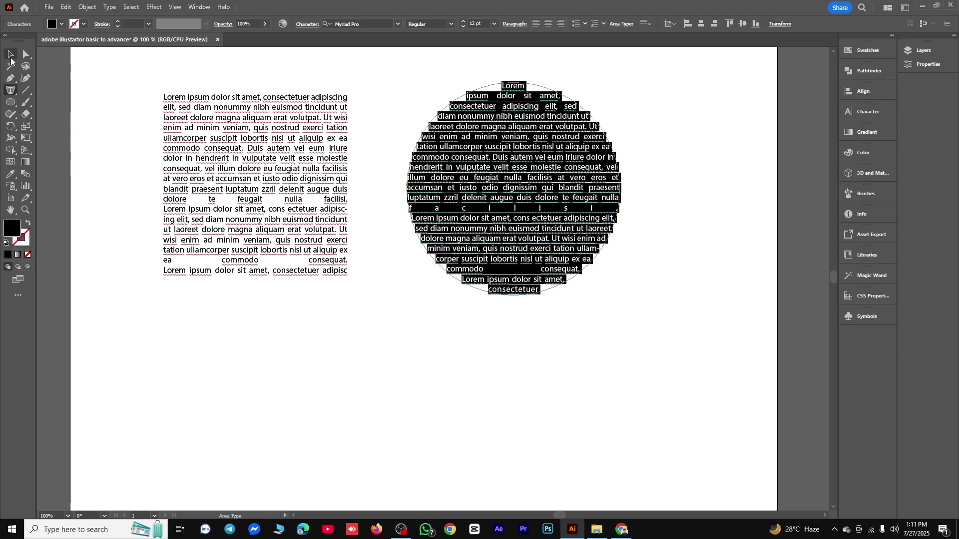
click(476, 370)
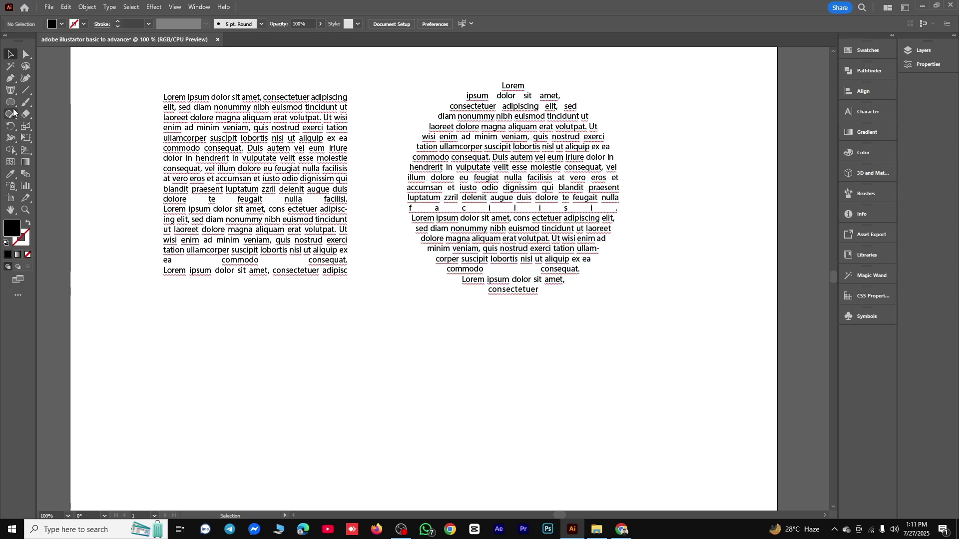
Draw a hexagon about 239 px wide below the two text shapes and swap its fill and stroke for an outline without fill
drag(10, 102, 58, 140)
drag(382, 360, 426, 433)
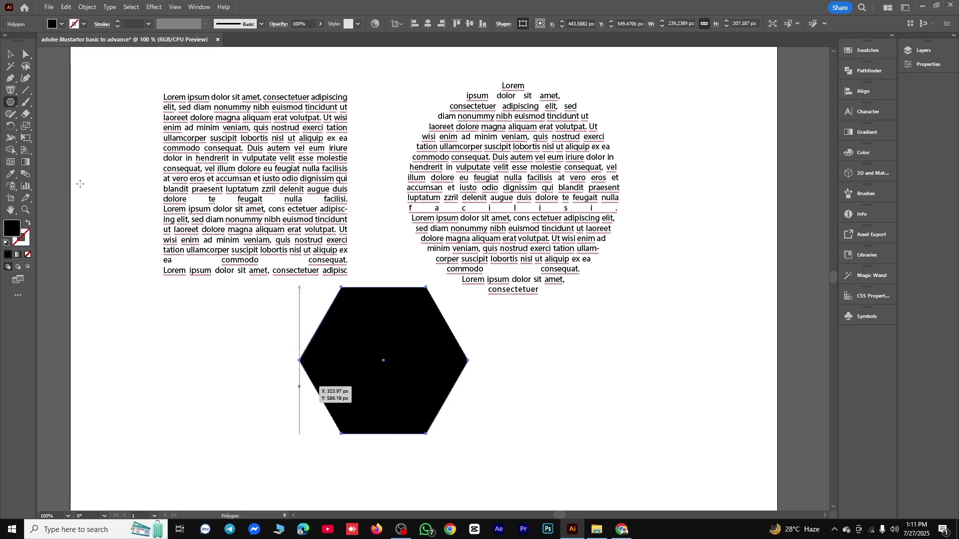
click(28, 222)
Fill the outlined hexagon with placeholder text using the Area Type tool and deselect it
drag(10, 90, 78, 104)
click(334, 318)
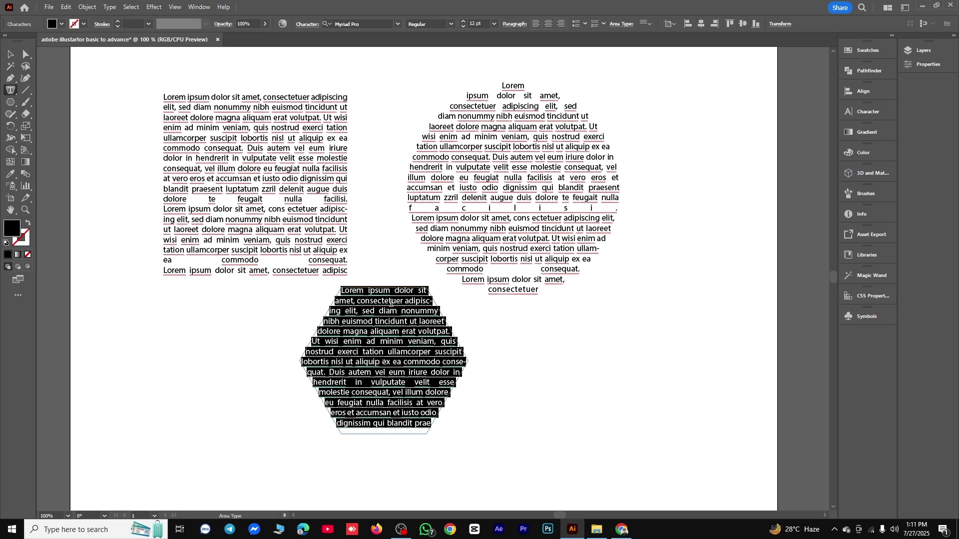
click(10, 54)
click(267, 343)
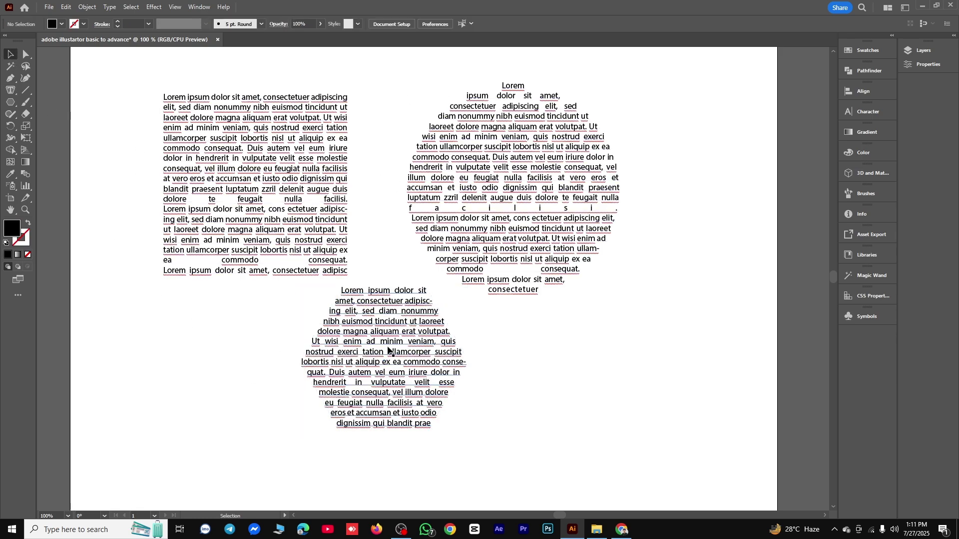
Select the square, circular and hexagonal text shapes together
drag(433, 236, 561, 336)
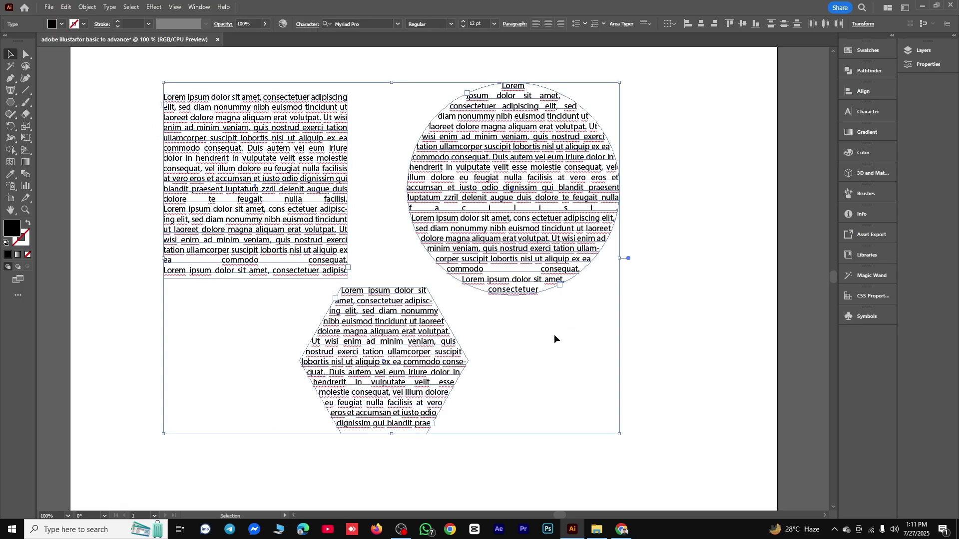
Delete the three selected text blocks in the square, circle and hexagon shapes
key(Delete)
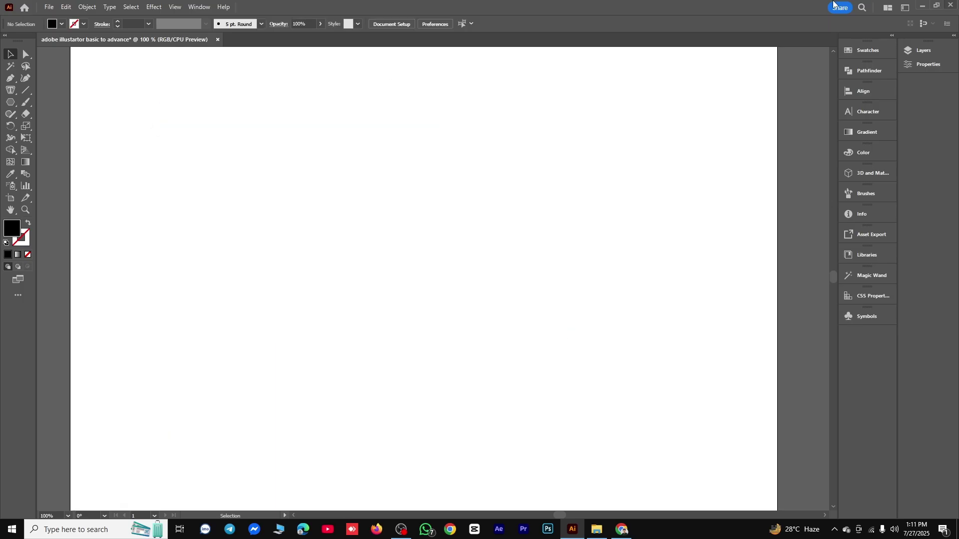
right_click(10, 90)
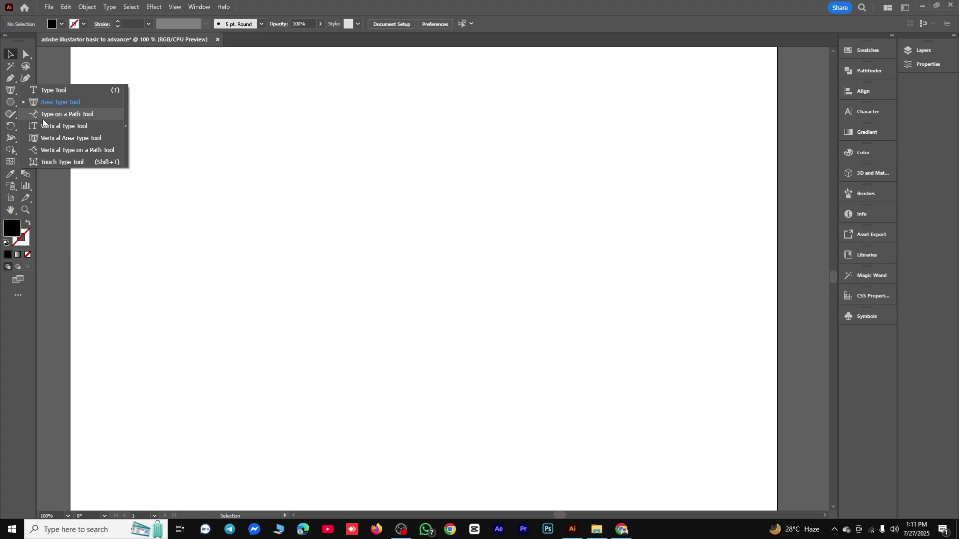
click(173, 134)
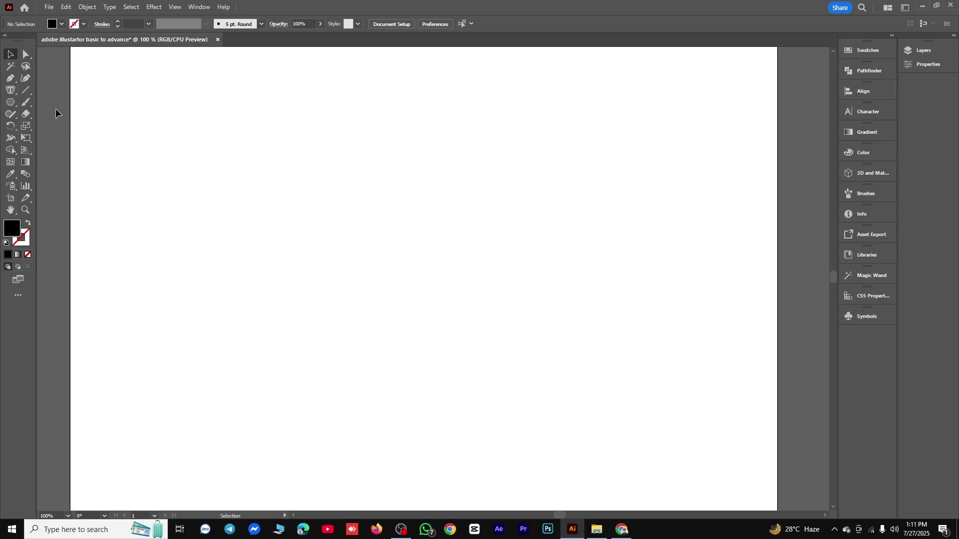
Draw an open arched path across the artboard with the Pen tool and give it a black stroke with no fill
click(18, 78)
click(256, 234)
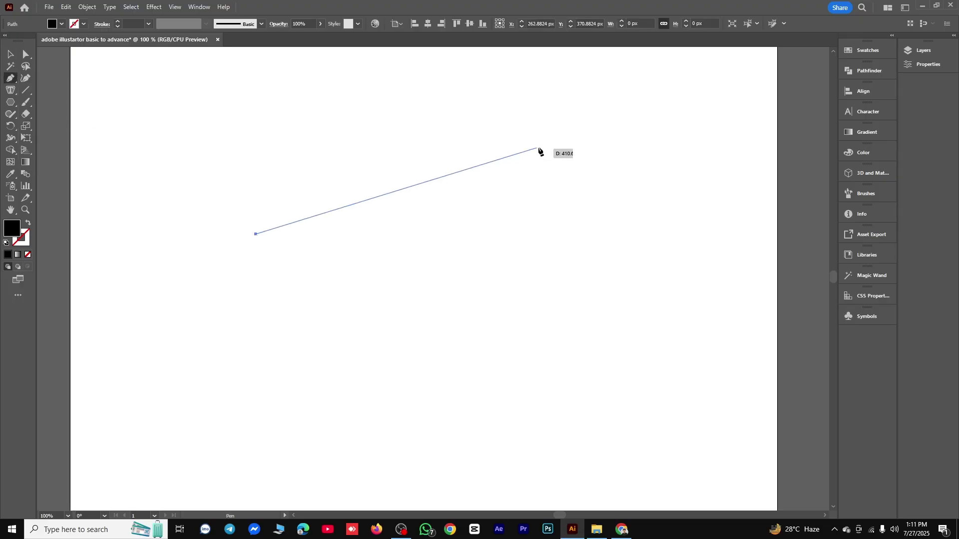
drag(543, 145, 677, 190)
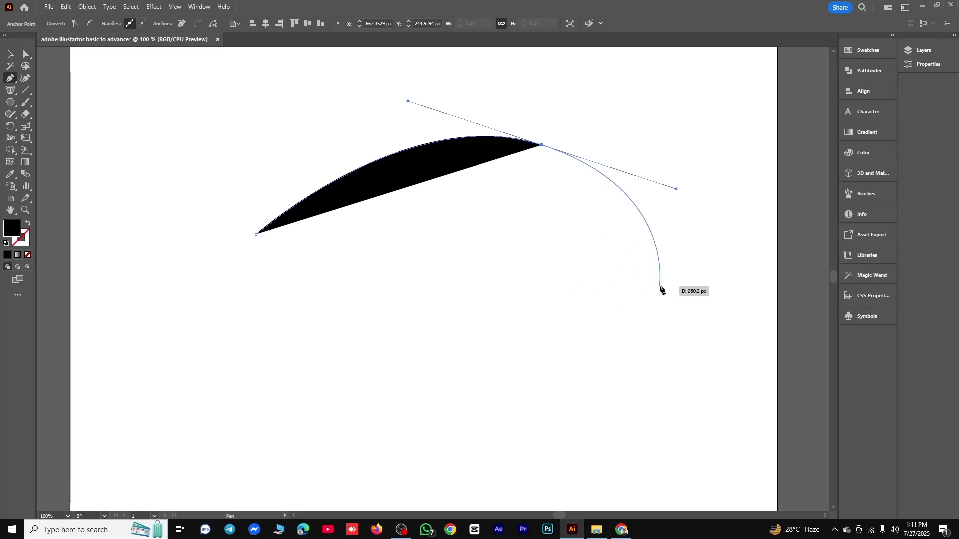
click(641, 317)
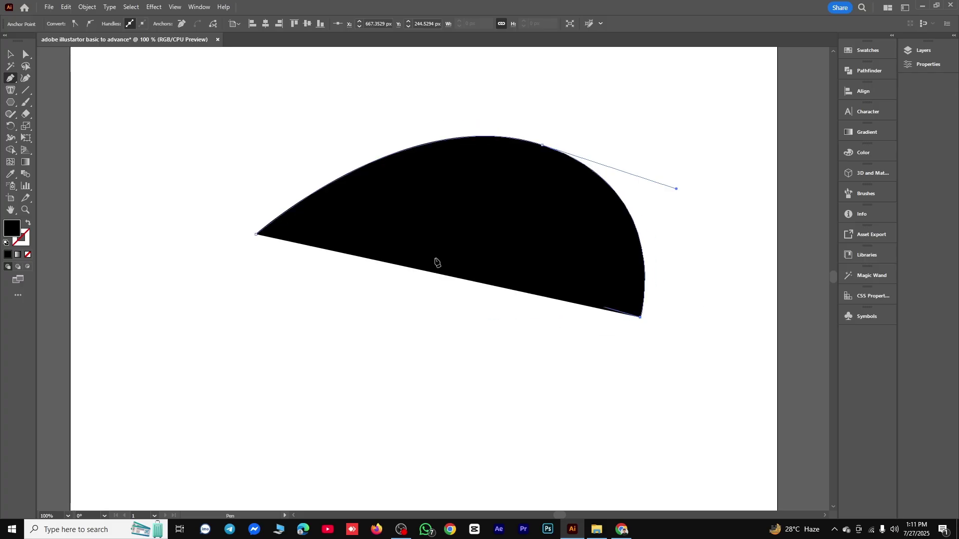
click(29, 223)
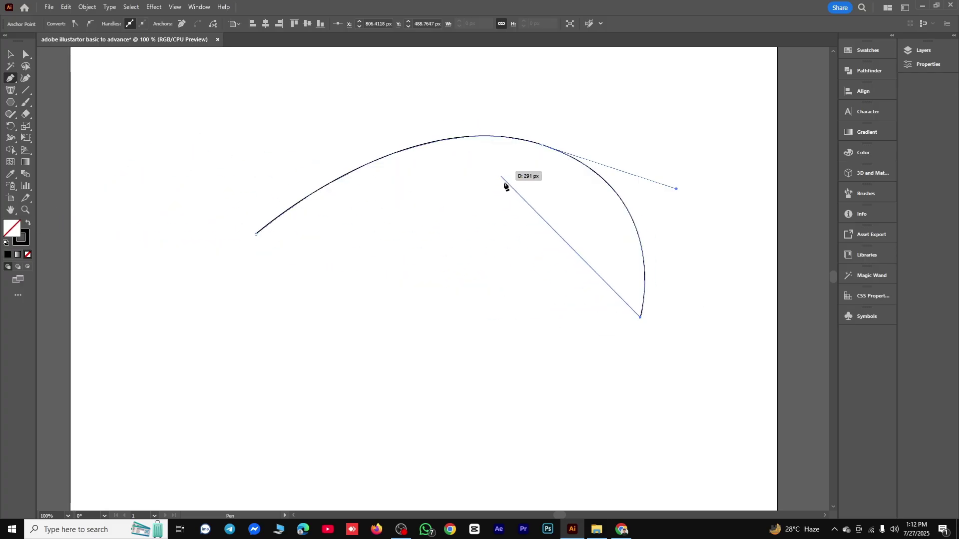
key(v)
click(493, 179)
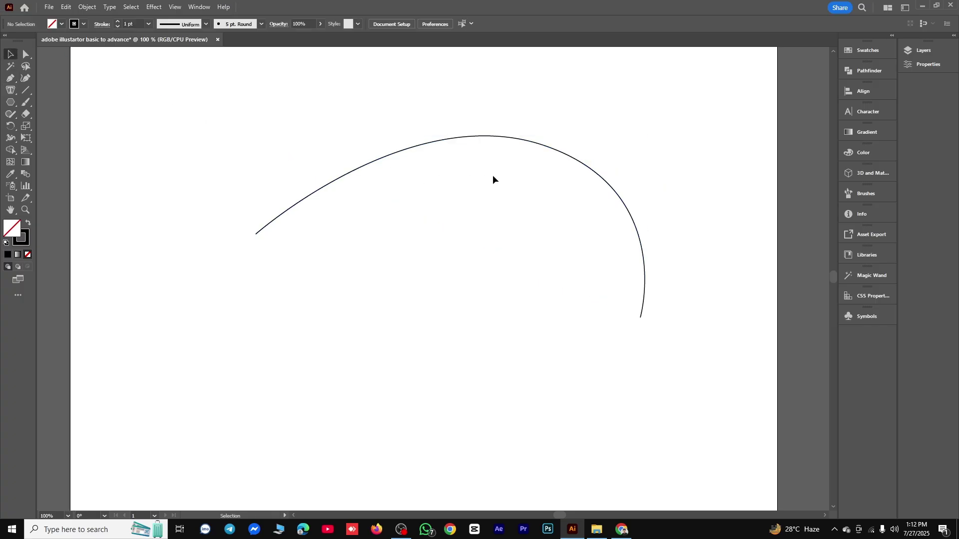
Place placeholder text along the arched path with the Type on a Path tool, starting near its lower-left end
click(10, 90)
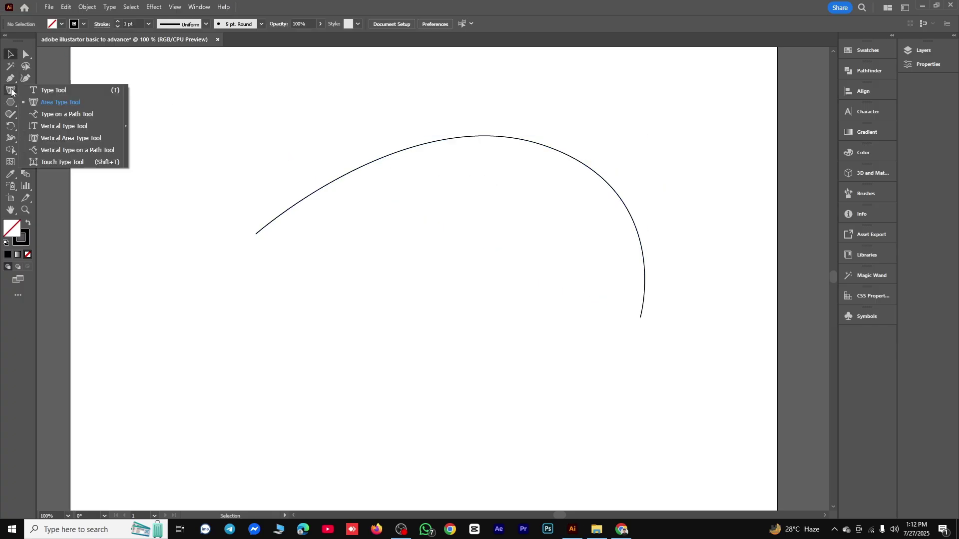
click(59, 114)
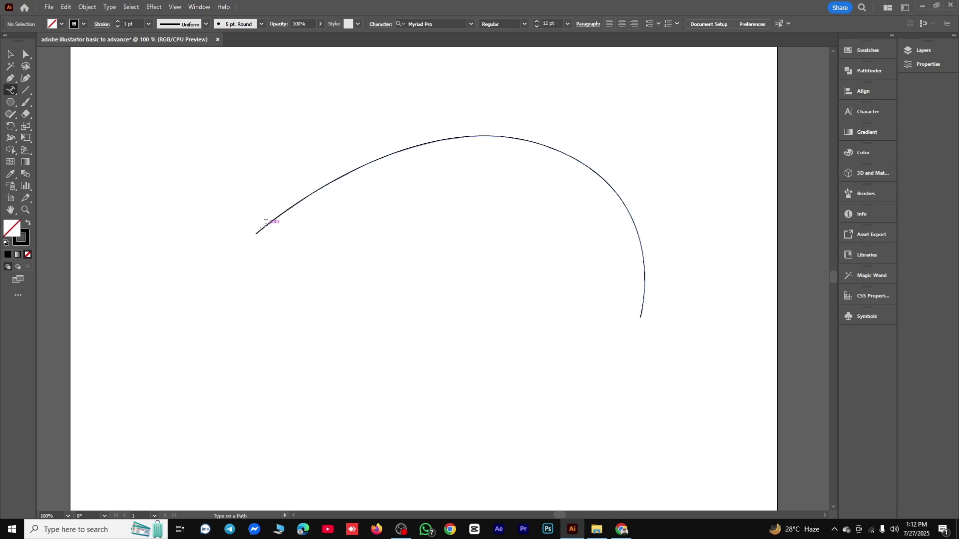
click(265, 223)
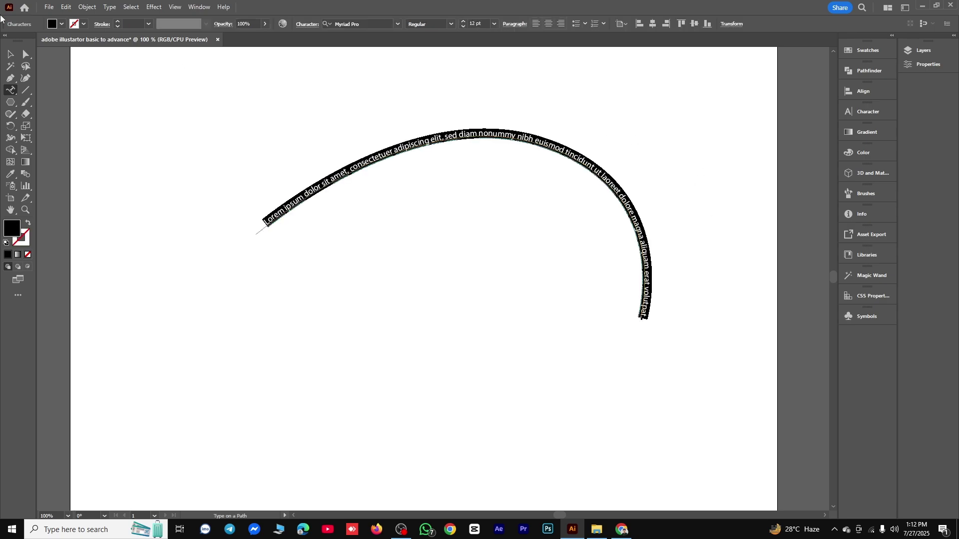
click(10, 54)
click(516, 178)
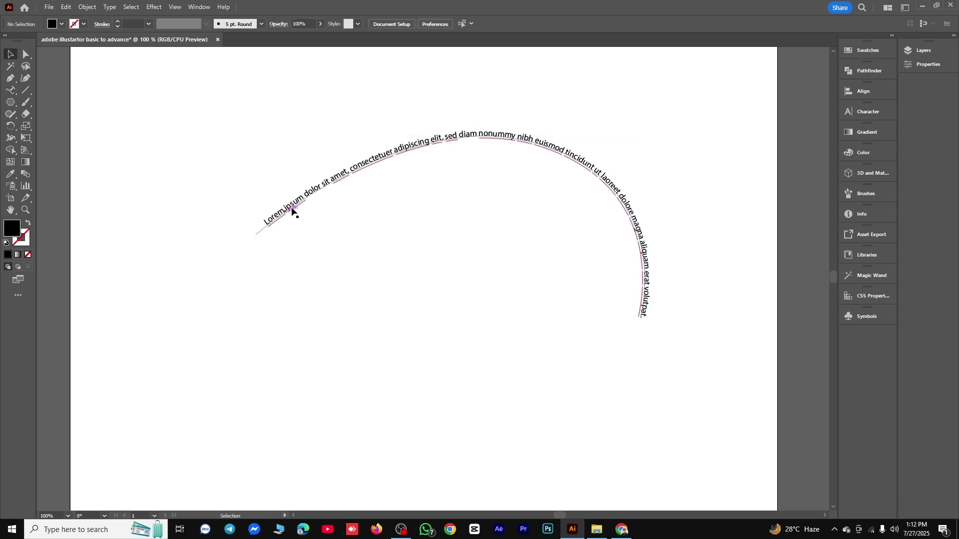
Move the arched path text slightly upward and delete it from the artboard
drag(565, 163, 561, 129)
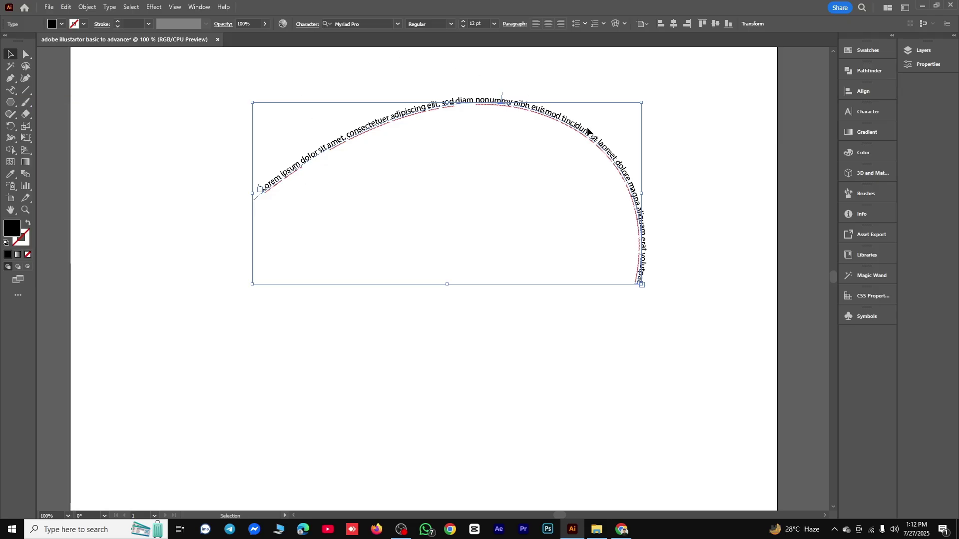
drag(685, 117, 471, 258)
key(Delete)
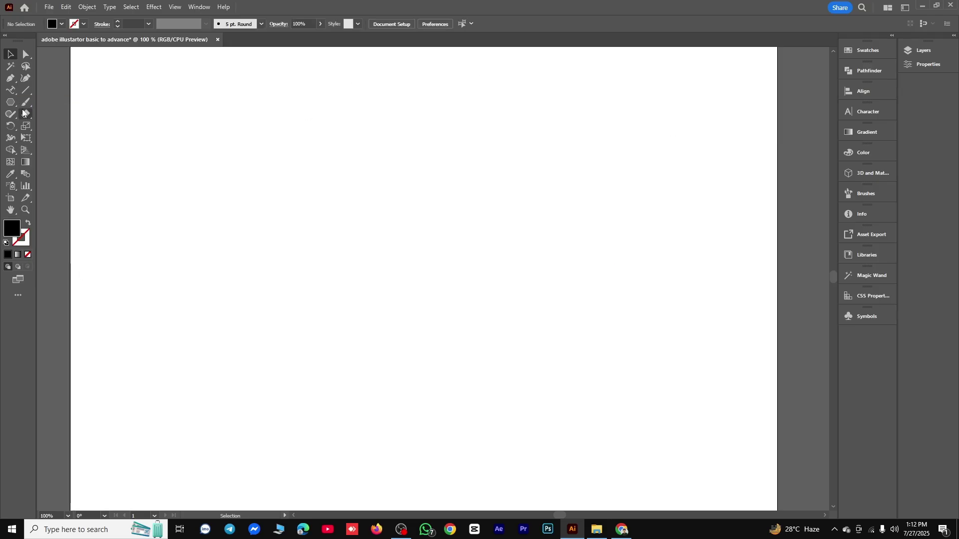
Add a vertical placeholder text line with the Vertical Type tool and enlarge it to about 33.5 pt
click(11, 90)
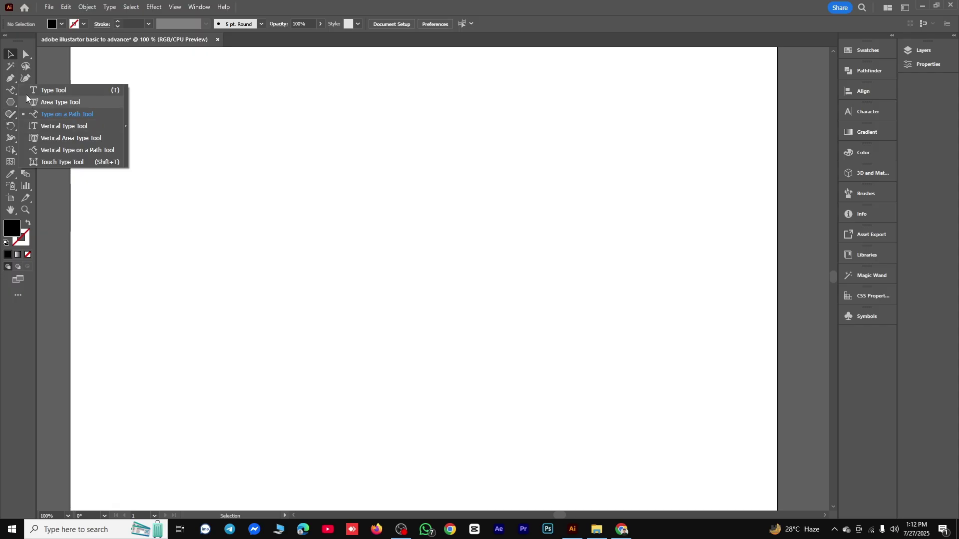
click(50, 126)
click(369, 136)
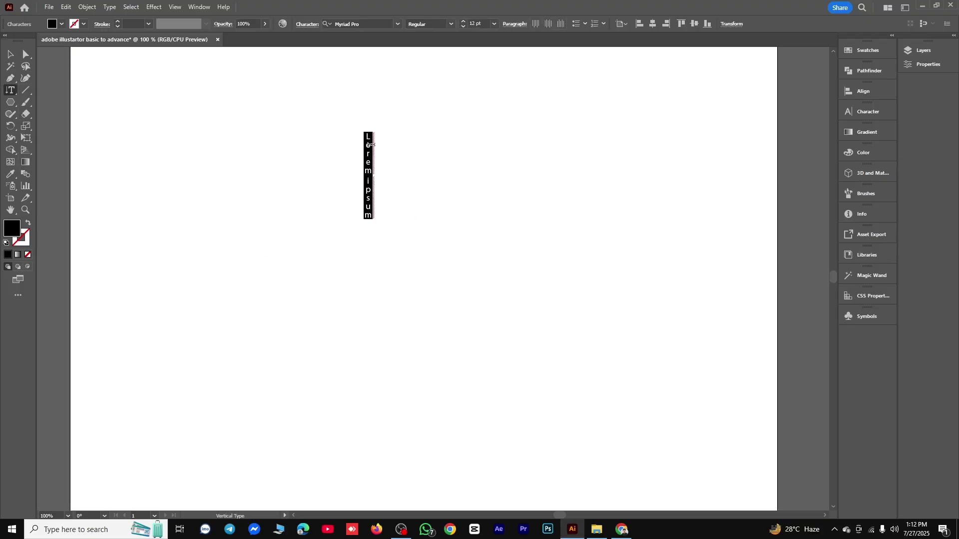
key(Escape)
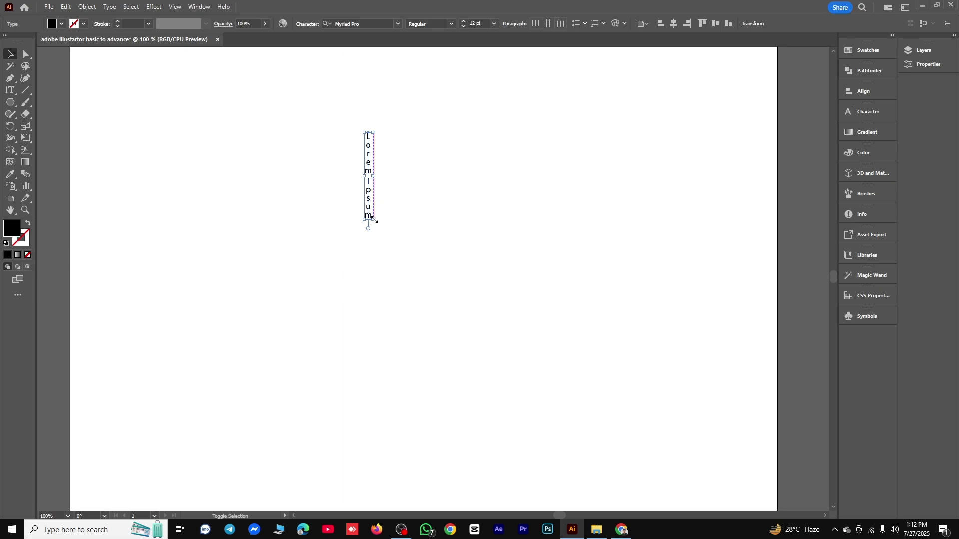
drag(373, 219, 407, 259)
Replace the vertical placeholder text with "the" followed by the person's name in lowercase
double_click(376, 223)
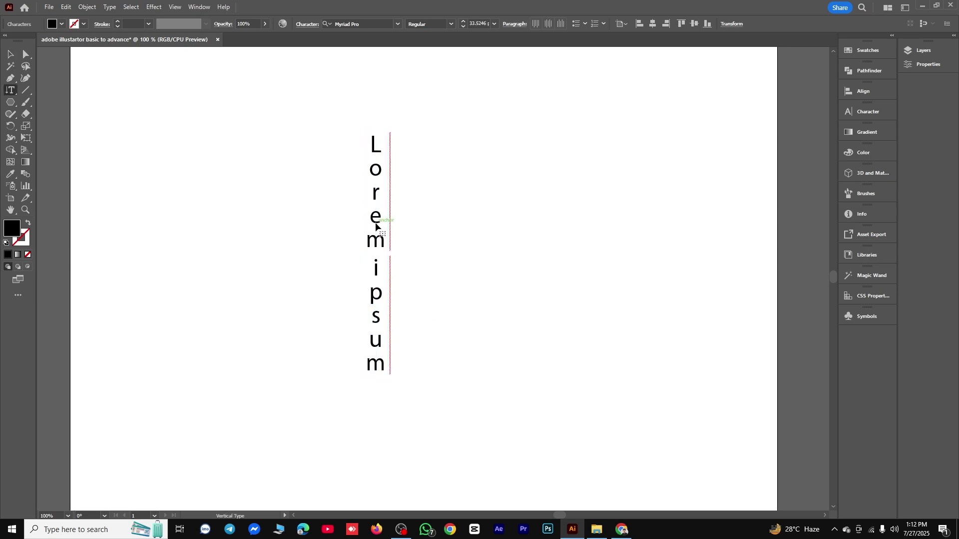
key(ctrl+a)
text(the sa)
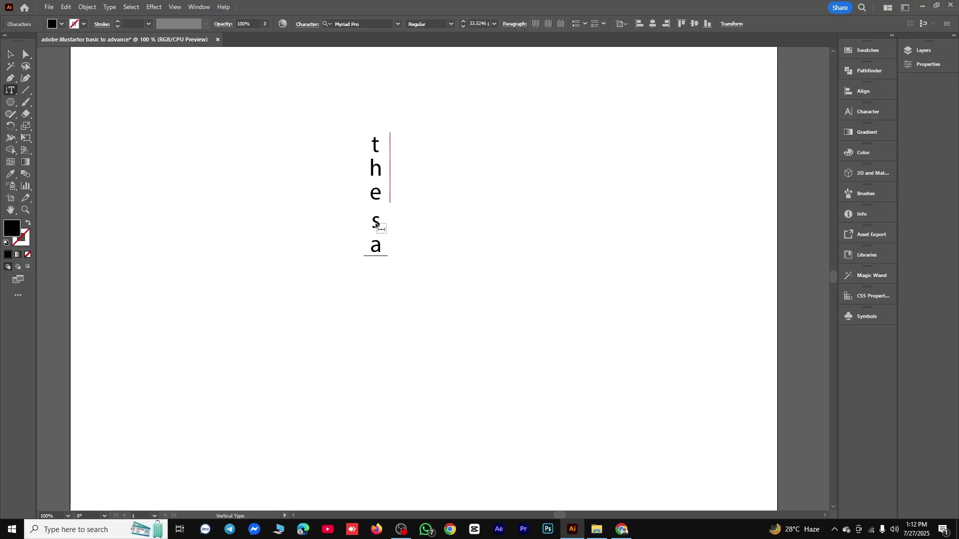
key(BackSpace)
text(hawon)
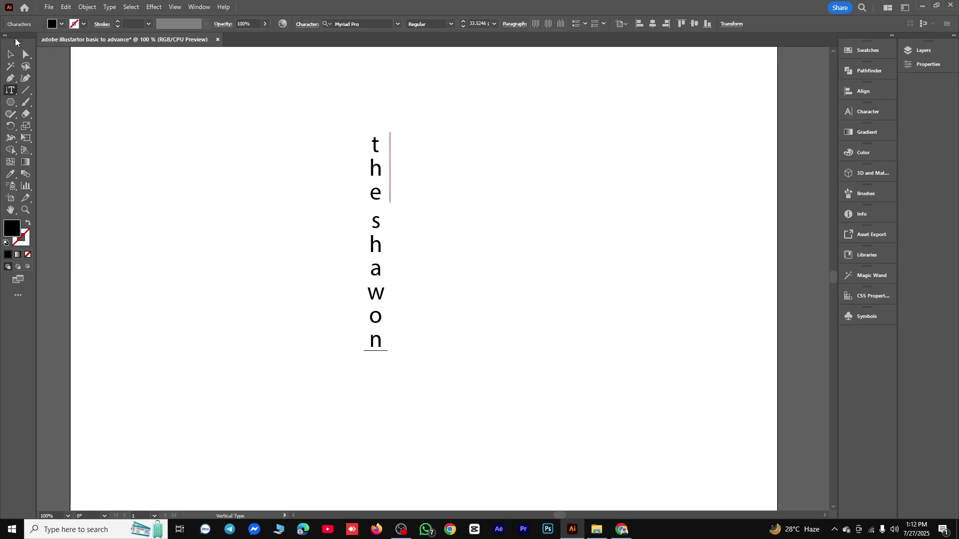
click(10, 53)
Delete the vertical text line from the artboard
drag(10, 89, 68, 89)
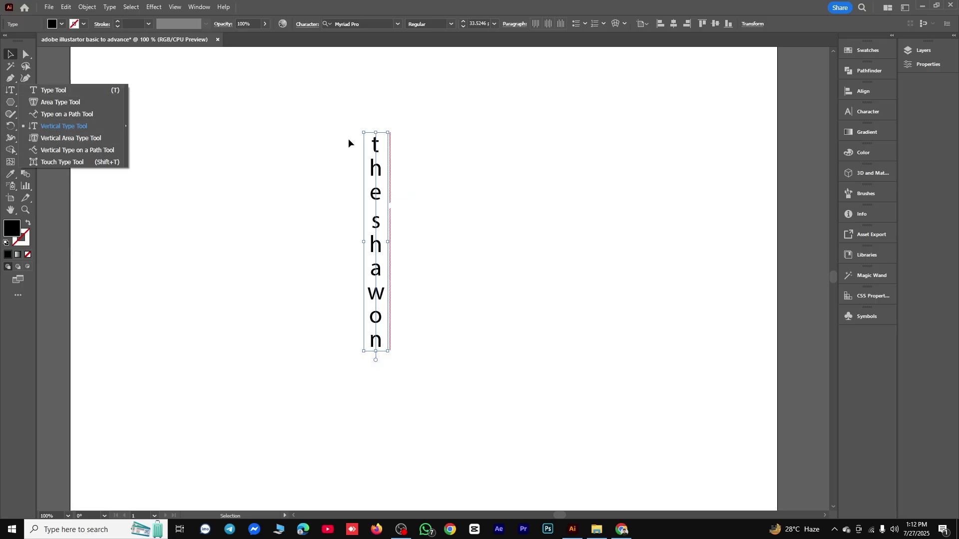
click(234, 194)
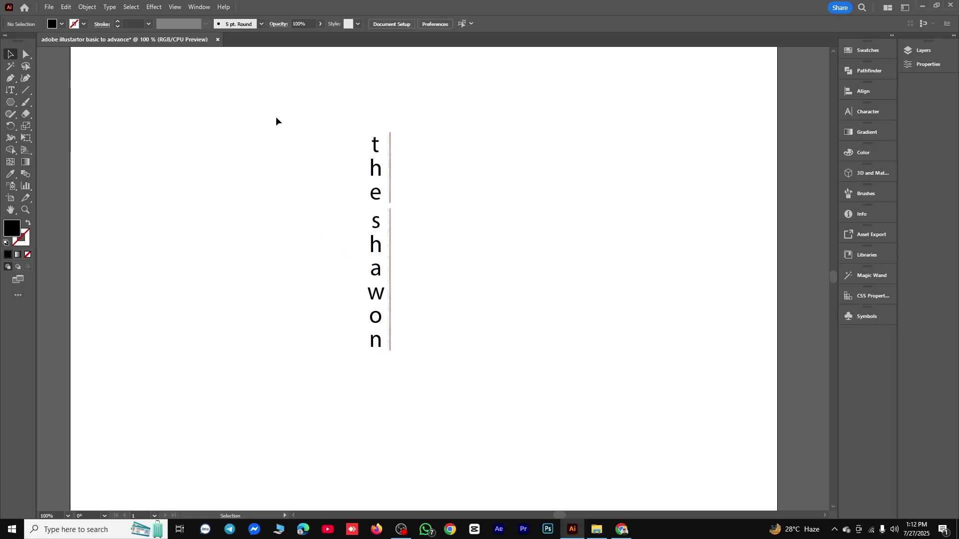
drag(275, 116, 448, 370)
key(Delete)
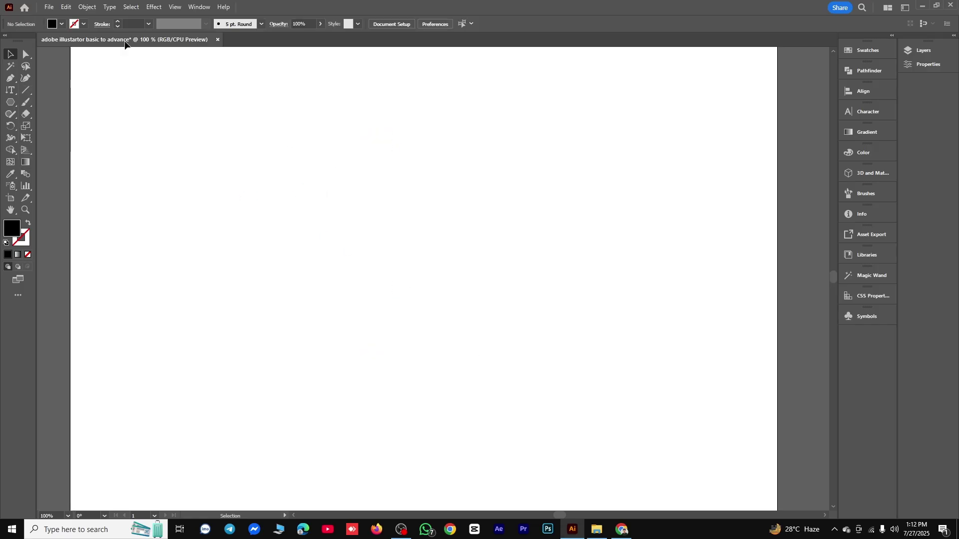
Draw a square about 331 px wide near the artboard's centre, with a black stroke and no fill
click(10, 90)
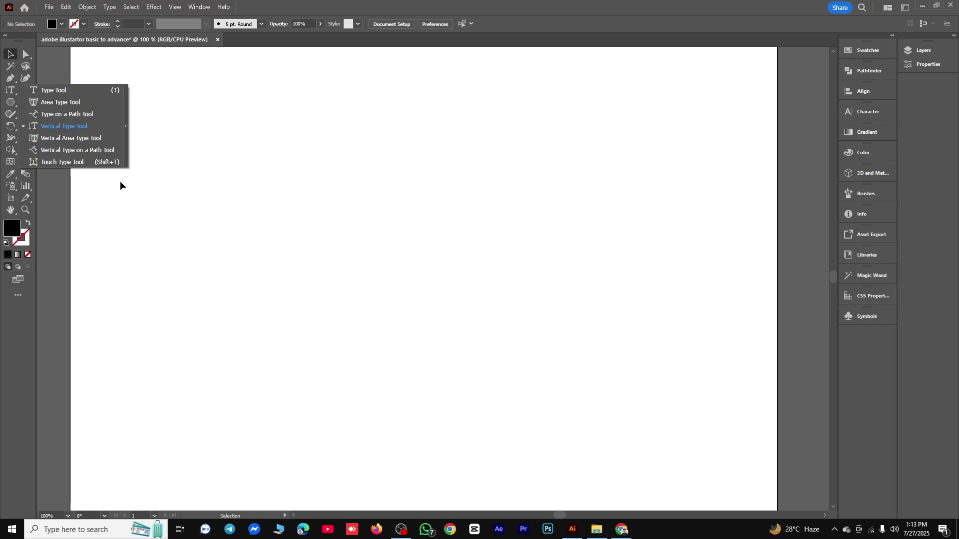
click(11, 102)
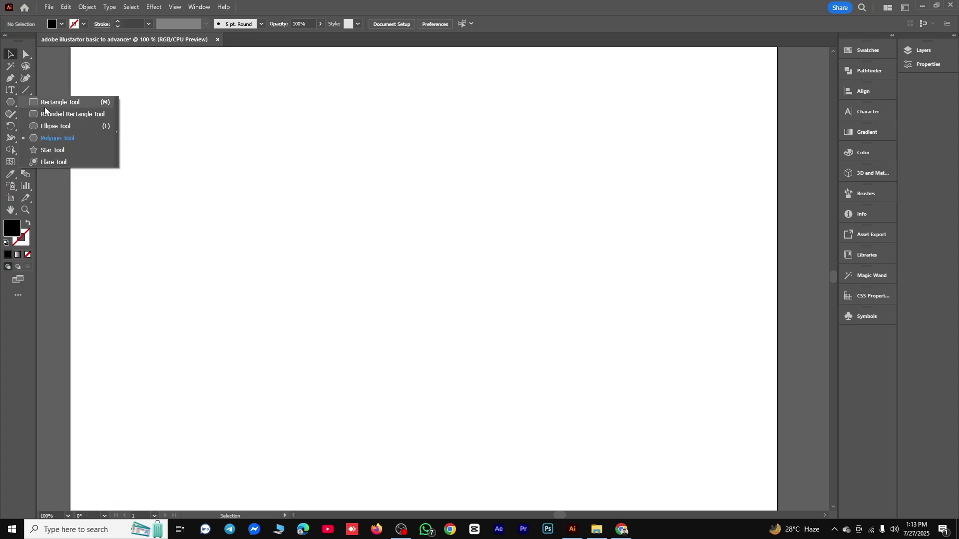
click(45, 104)
drag(334, 185, 568, 418)
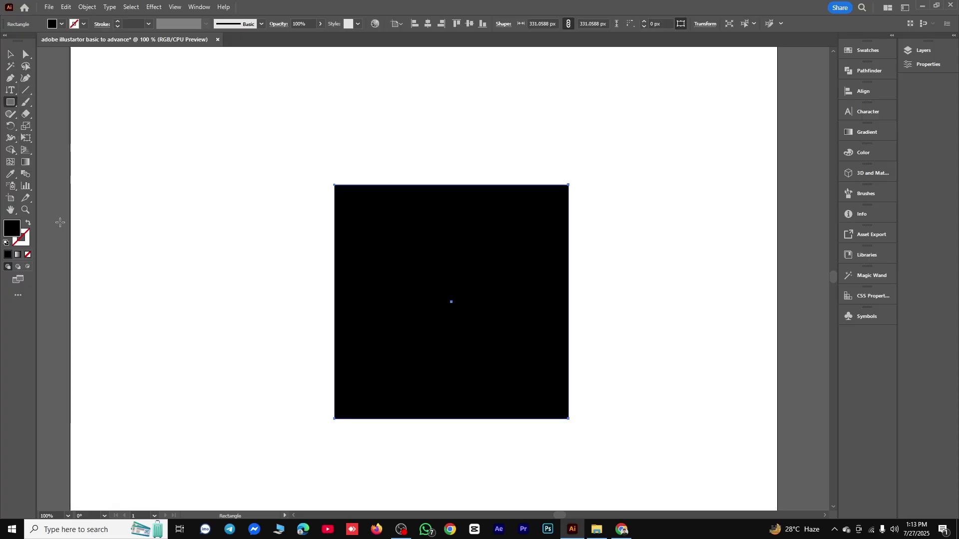
click(29, 223)
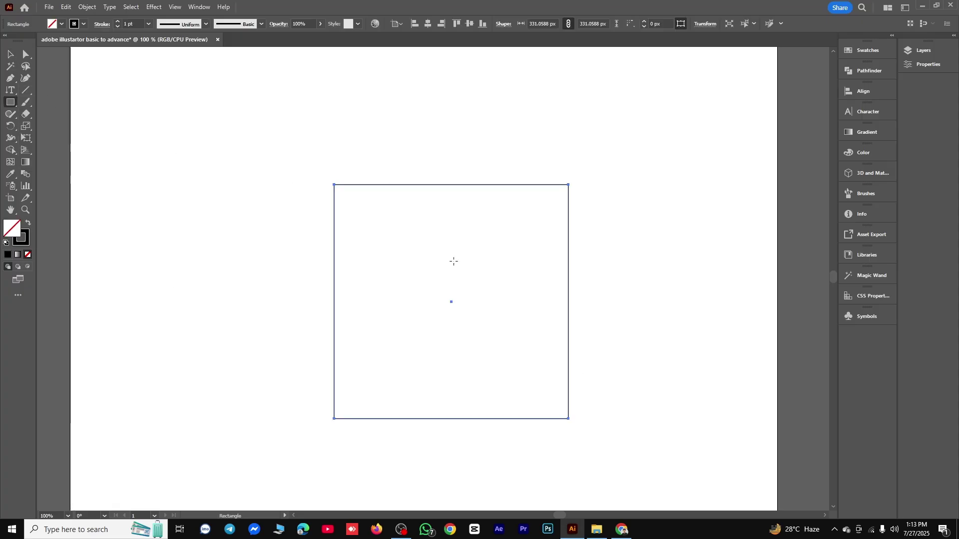
Fill the square with vertical placeholder text using the Vertical Area Type tool and deselect it
click(9, 92)
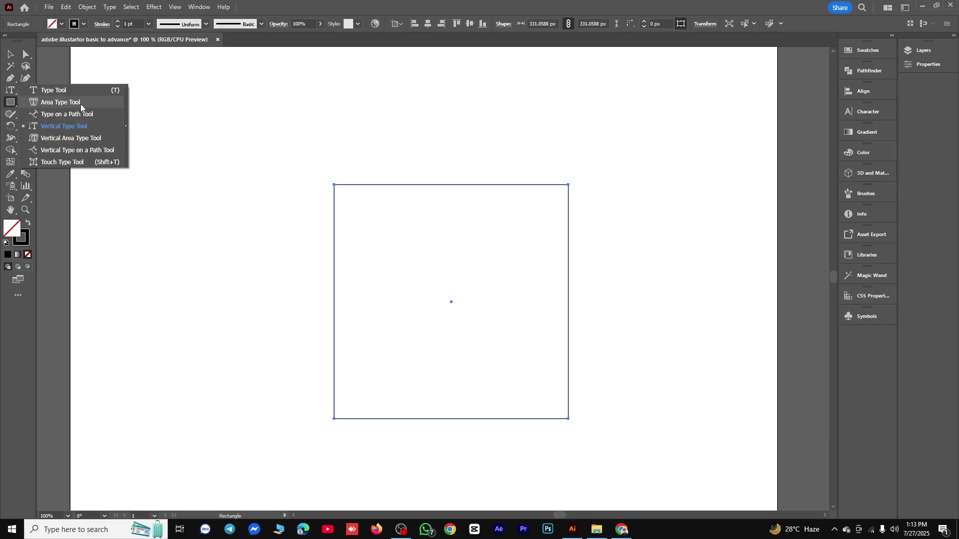
click(50, 142)
click(350, 186)
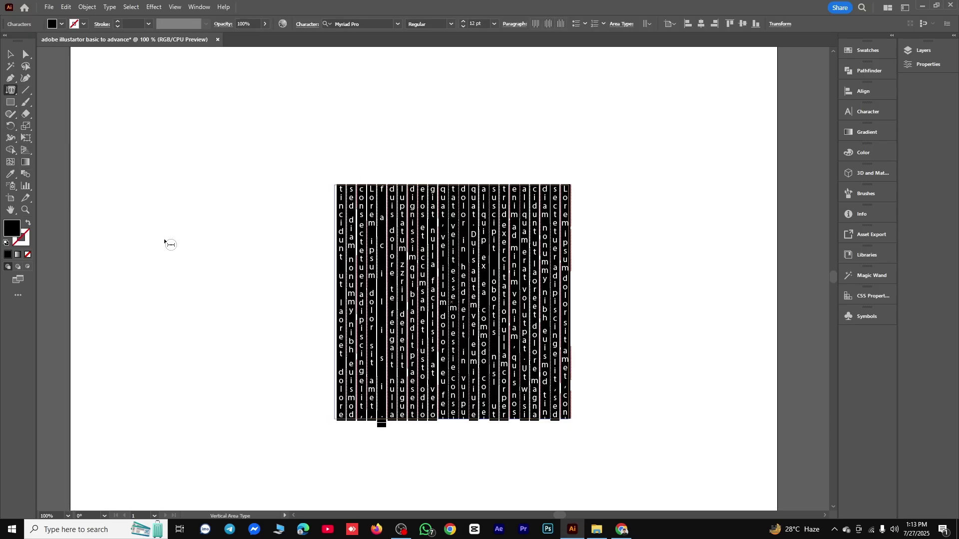
key(Escape)
click(355, 102)
Shrink the vertical area text block to a smaller square and move it to the artboard's upper-left area
scroll(442, 261, up, 2)
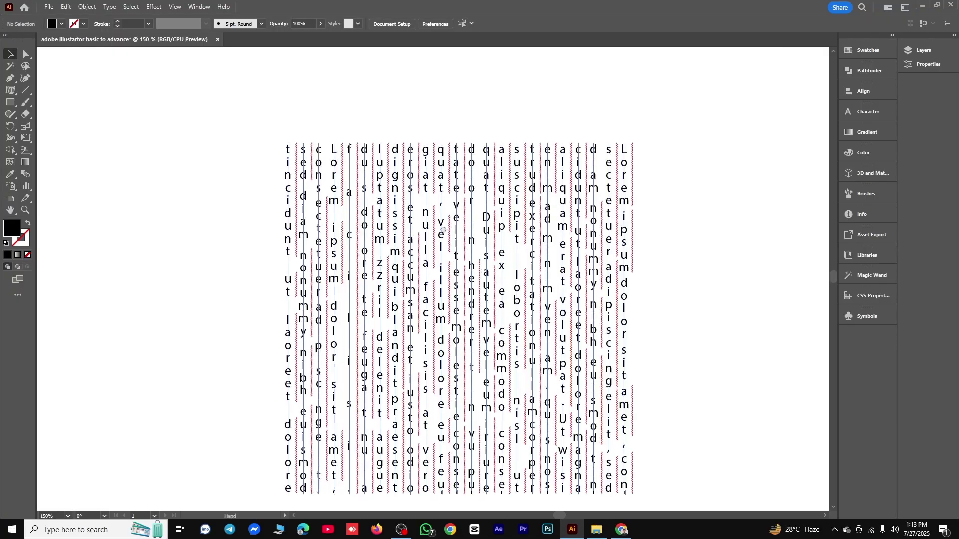
drag(442, 229, 403, 191)
click(426, 150)
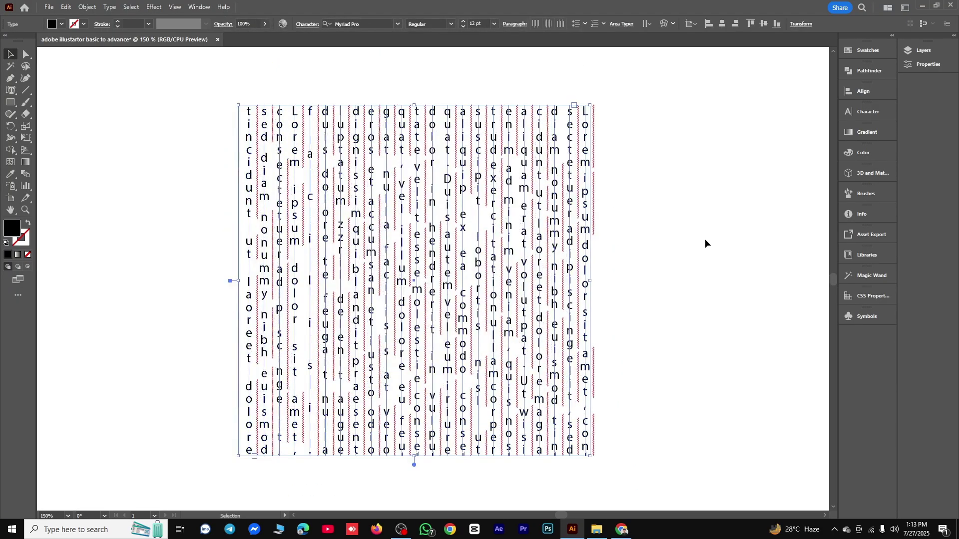
click(706, 243)
scroll(504, 251, down, 1)
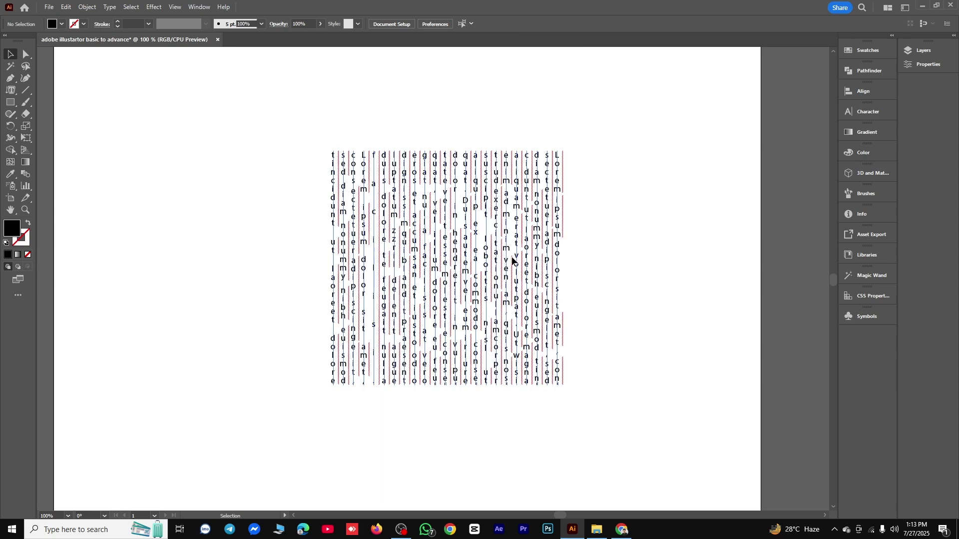
click(513, 260)
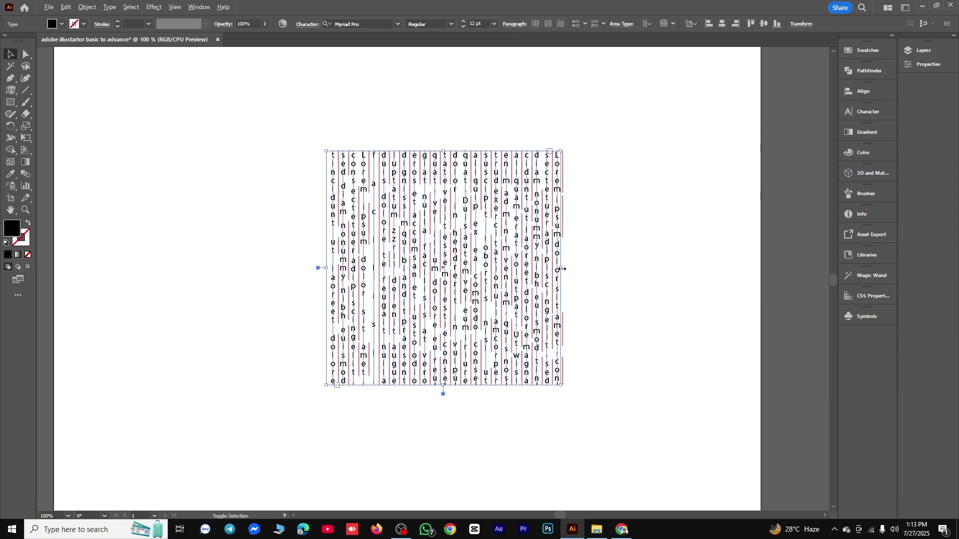
drag(562, 268, 246, 197)
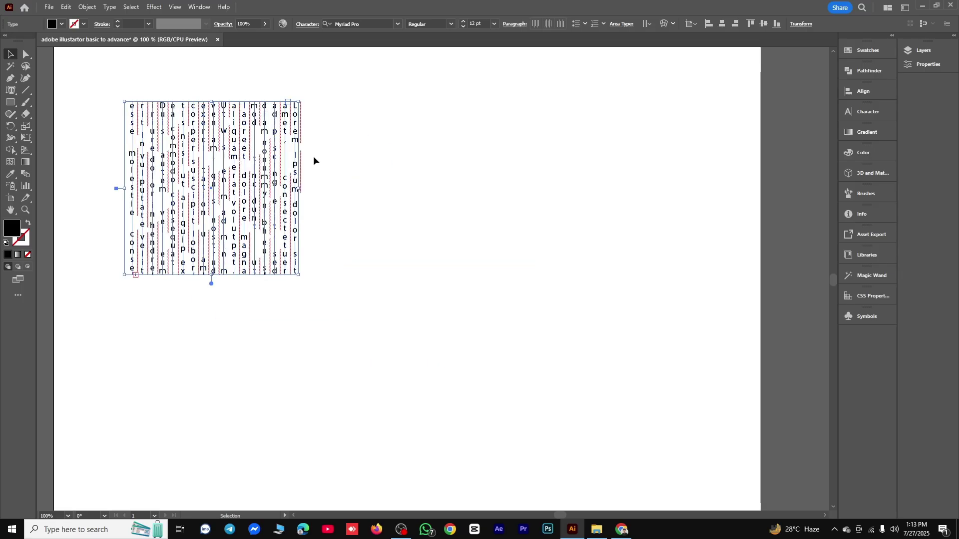
click(415, 171)
Draw a circle about 268 px wide to the right of the text block, with a black stroke and no fill
drag(10, 102, 63, 125)
drag(449, 166, 639, 356)
click(29, 224)
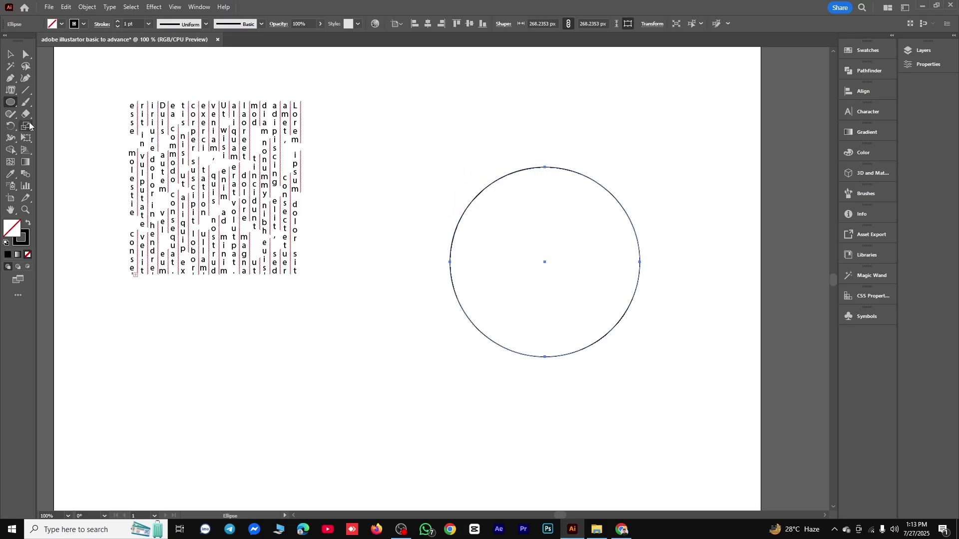
Fill the circle with vertical placeholder text using the Vertical Area Type tool and deselect it
mouse_move(10, 90)
mouse_down()
mouse_move(49, 116)
mouse_move(58, 144)
mouse_up()
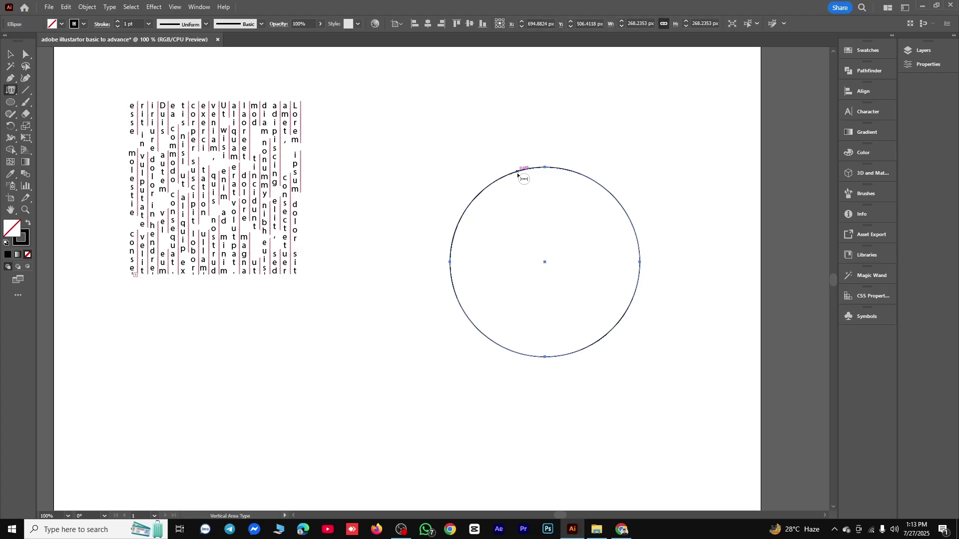
click(522, 170)
click(10, 54)
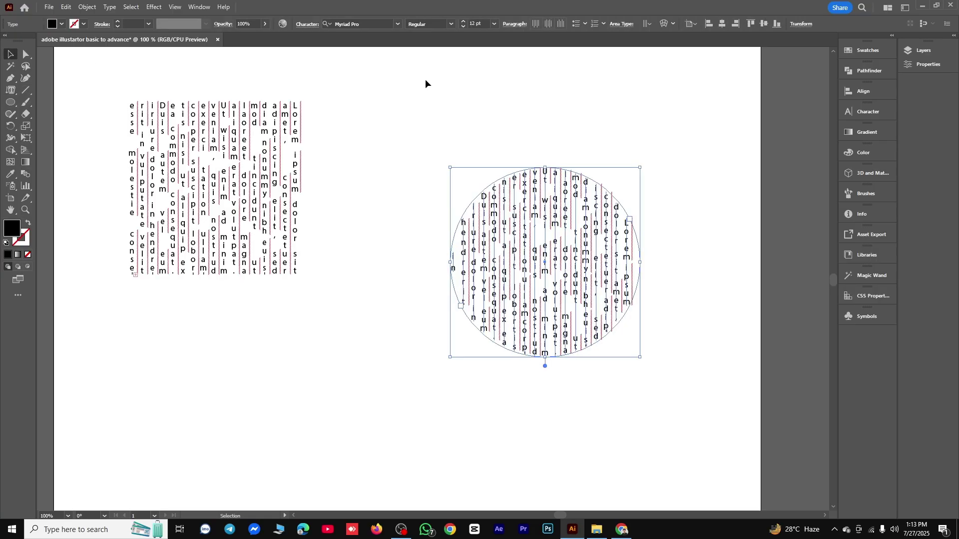
click(424, 80)
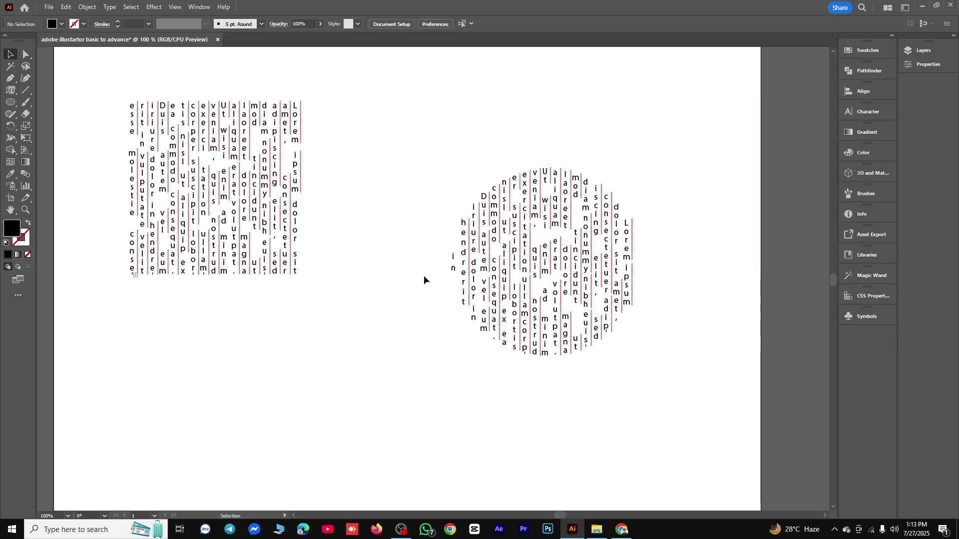
Delete both the square and the circular vertical text blocks from the artboard
drag(184, 80, 546, 370)
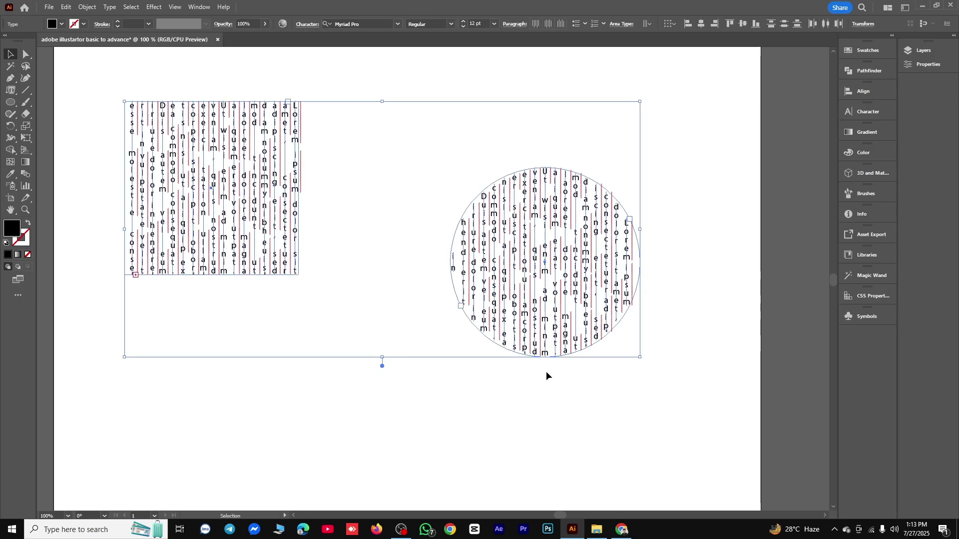
key(Delete)
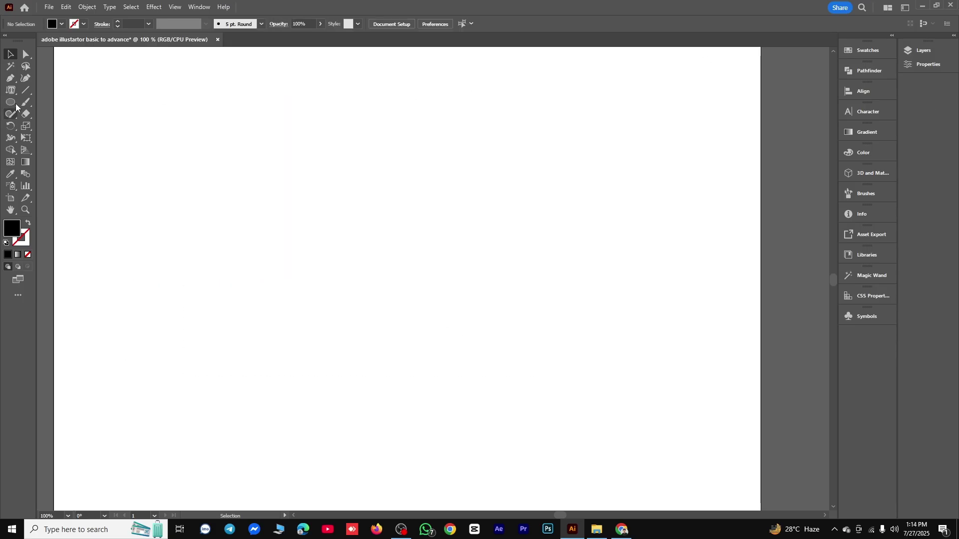
click(6, 92)
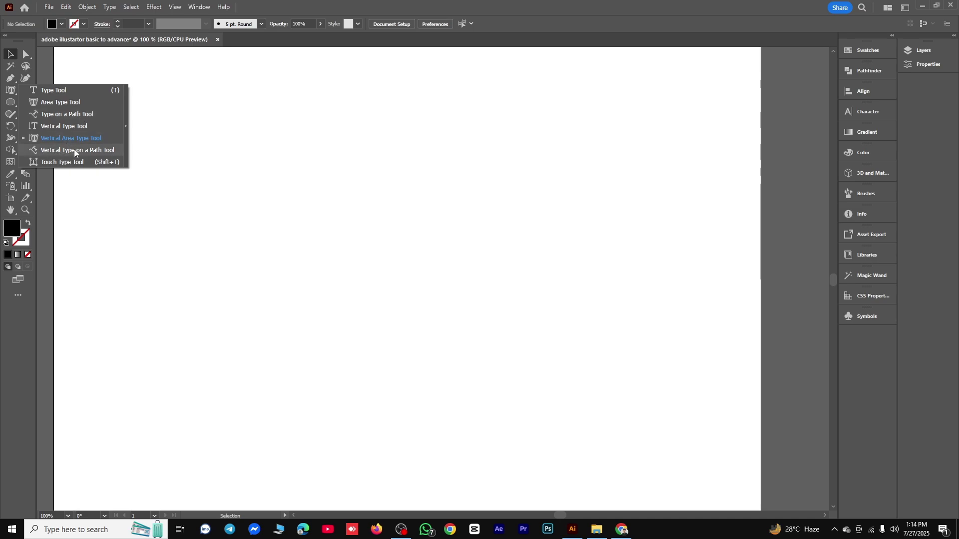
Draw an open curved path with three anchor points using the Pen tool, with a black stroke and no fill
click(11, 79)
click(285, 210)
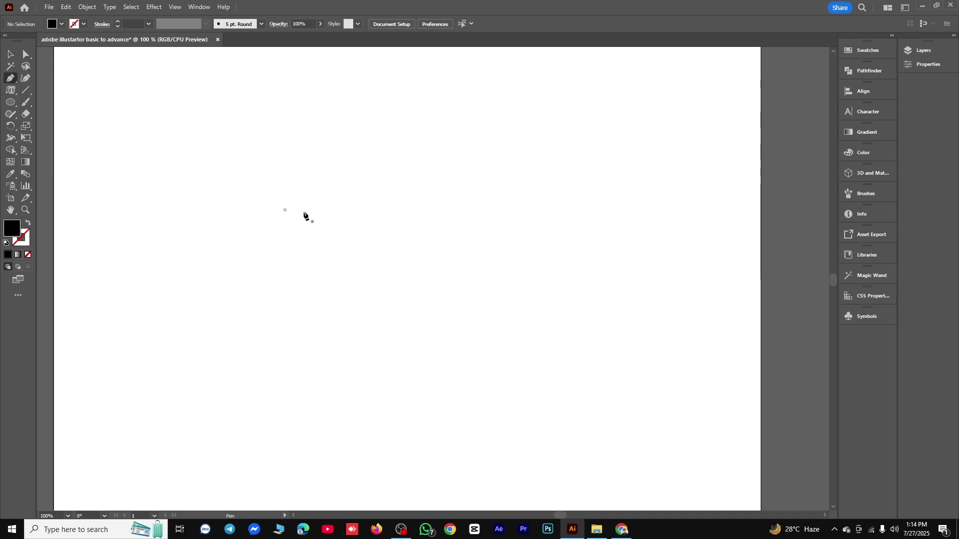
drag(572, 145, 633, 242)
click(508, 320)
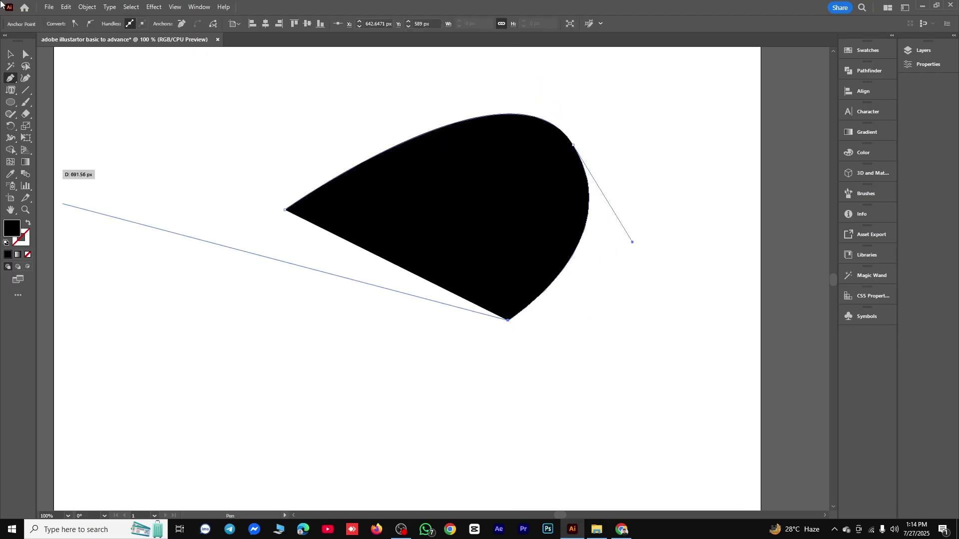
click(11, 54)
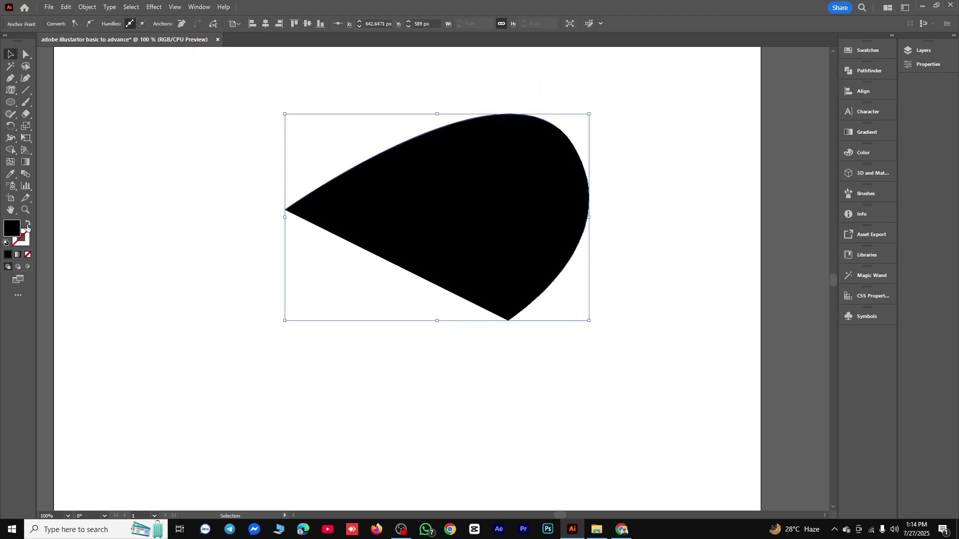
click(28, 224)
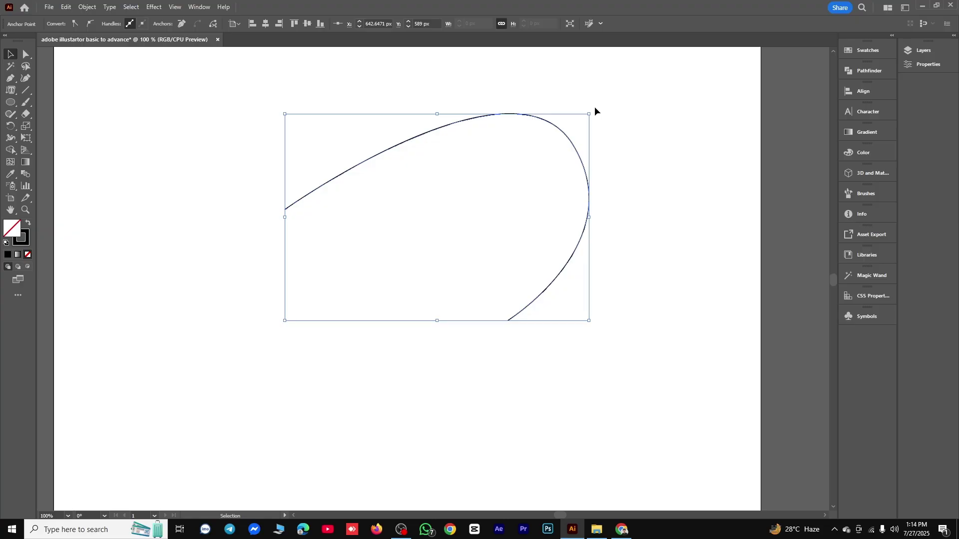
Rotate the curved path clockwise so its rounded end points toward the lower right
drag(593, 113, 609, 218)
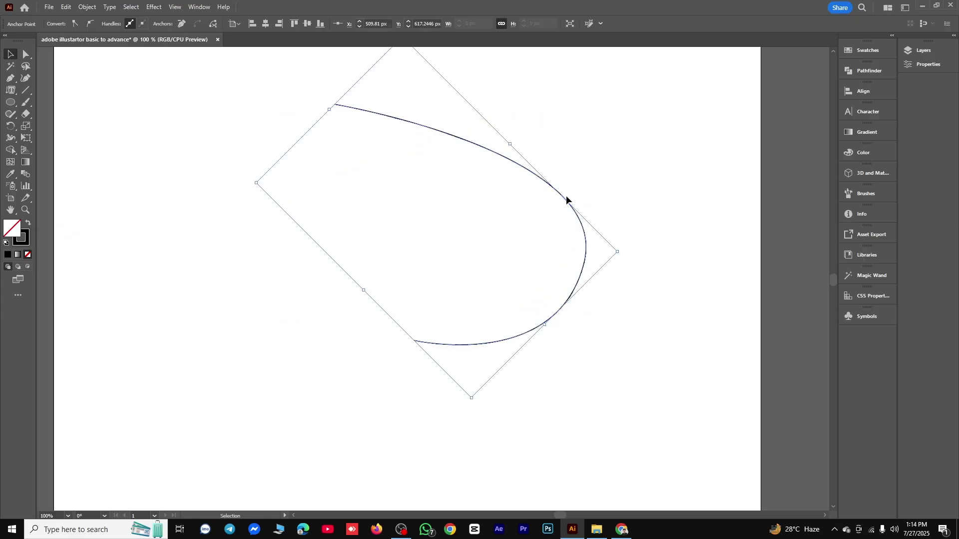
click(567, 218)
click(574, 205)
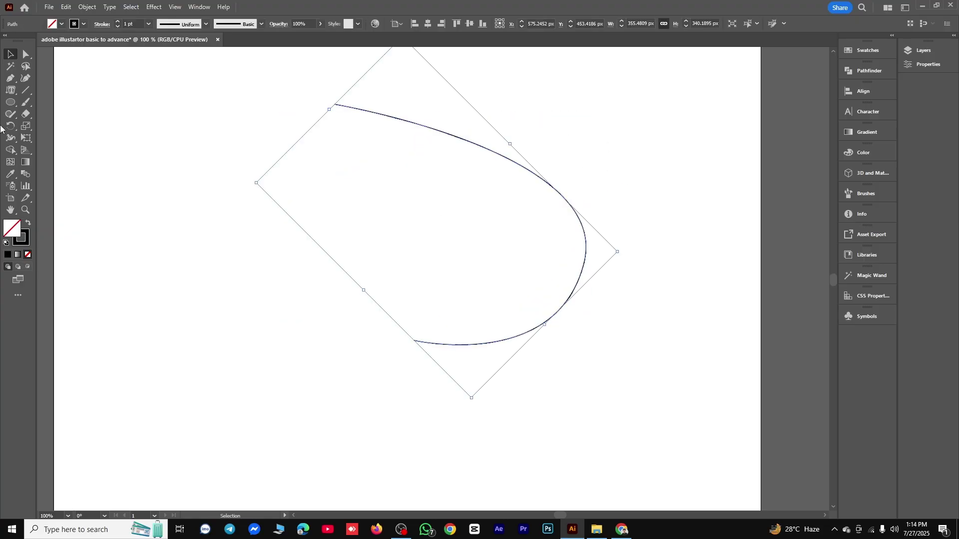
Place vertical placeholder text along the curved path using the Vertical Type on a Path tool and deselect it
click(10, 92)
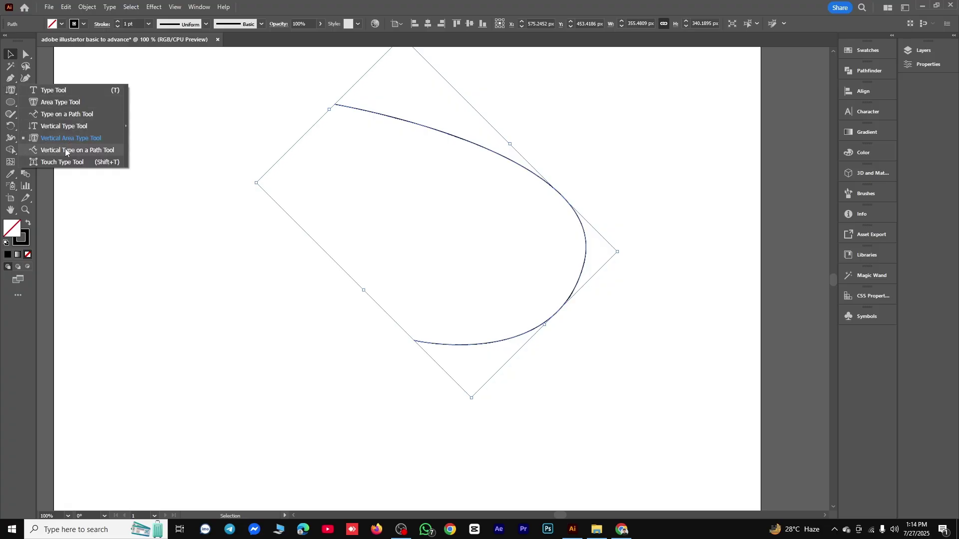
click(70, 147)
click(376, 109)
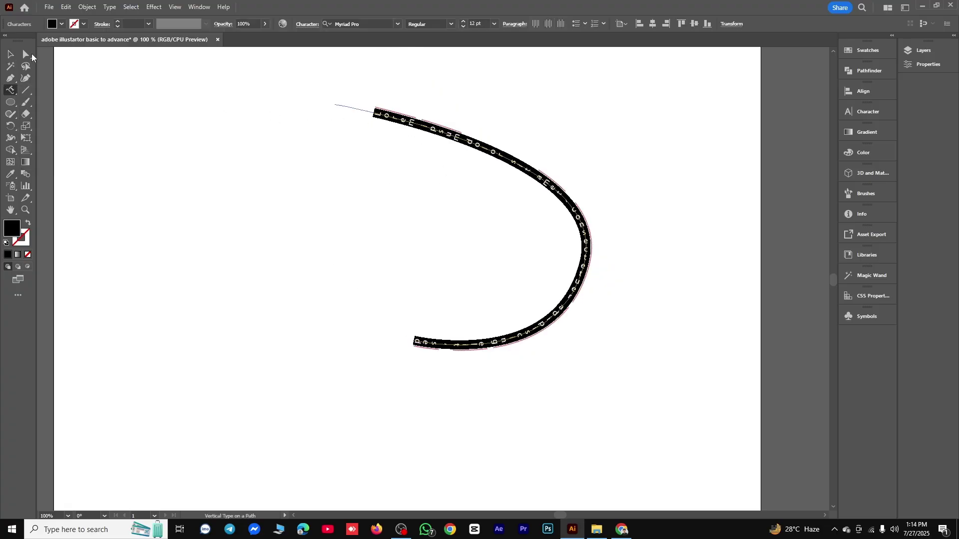
click(10, 54)
click(351, 115)
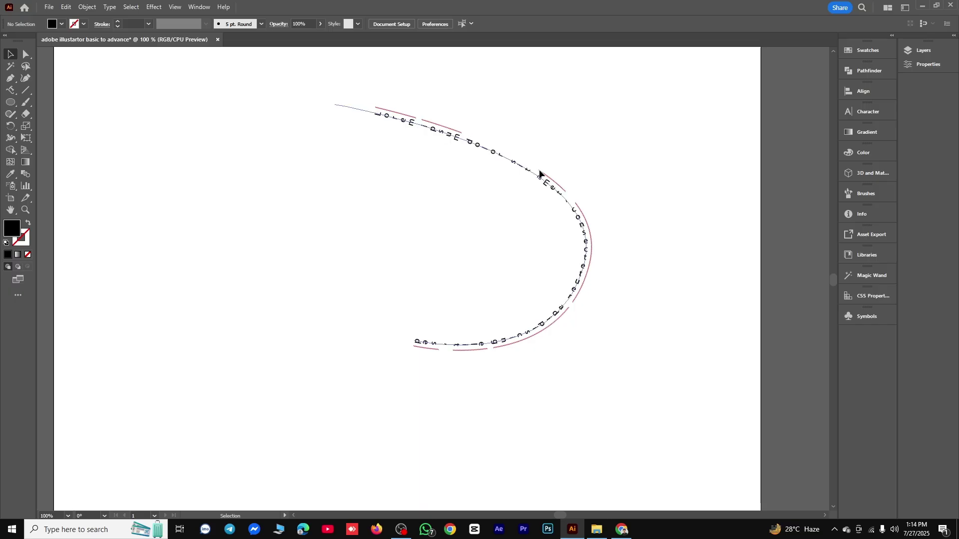
Rotate the path text further clockwise into a U-like orientation with its rounded end downward, and deselect it
click(510, 158)
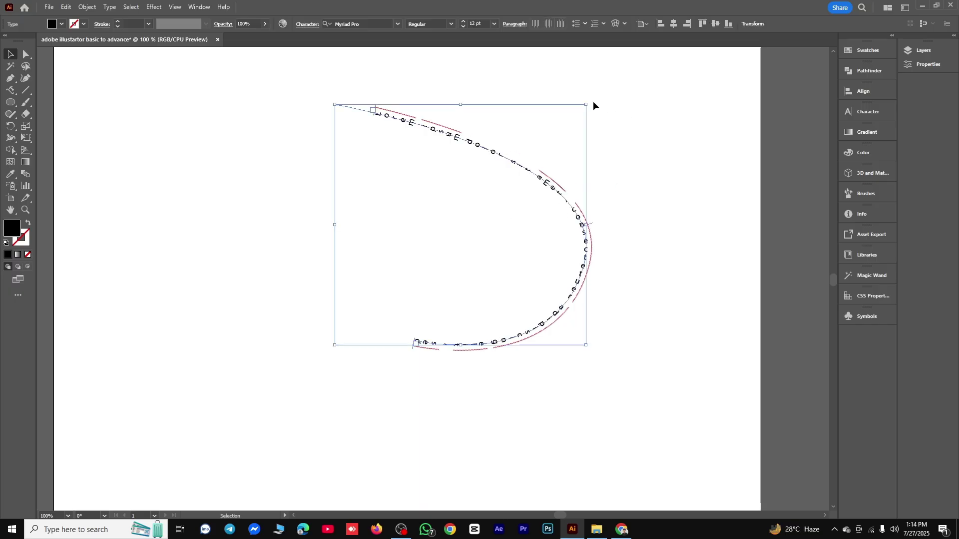
drag(593, 106, 626, 264)
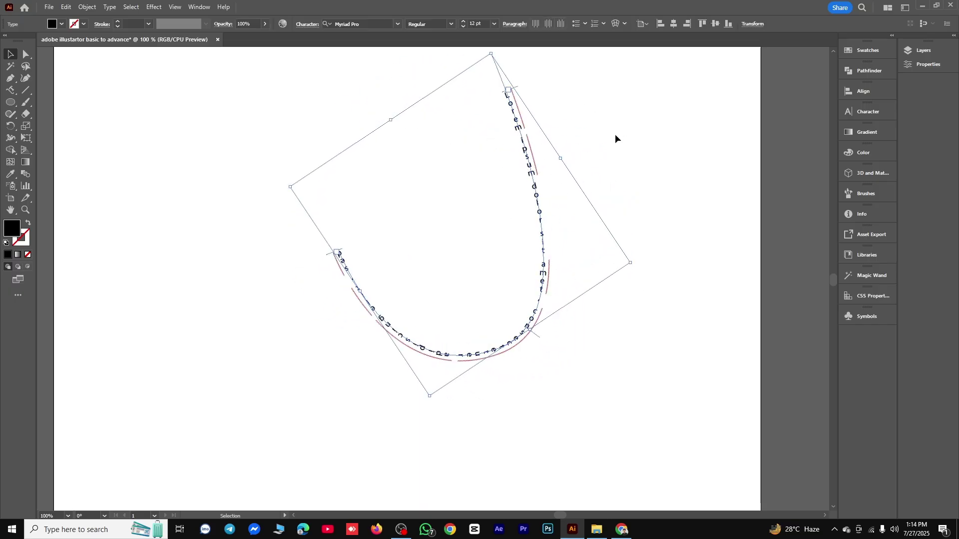
click(567, 123)
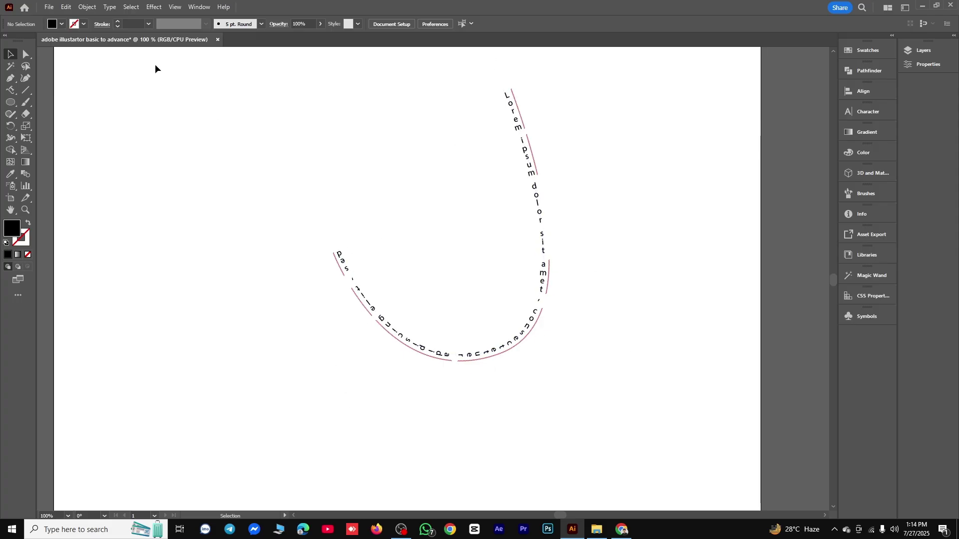
Delete the curved path text and activate the Touch Type tool
drag(317, 159, 579, 424)
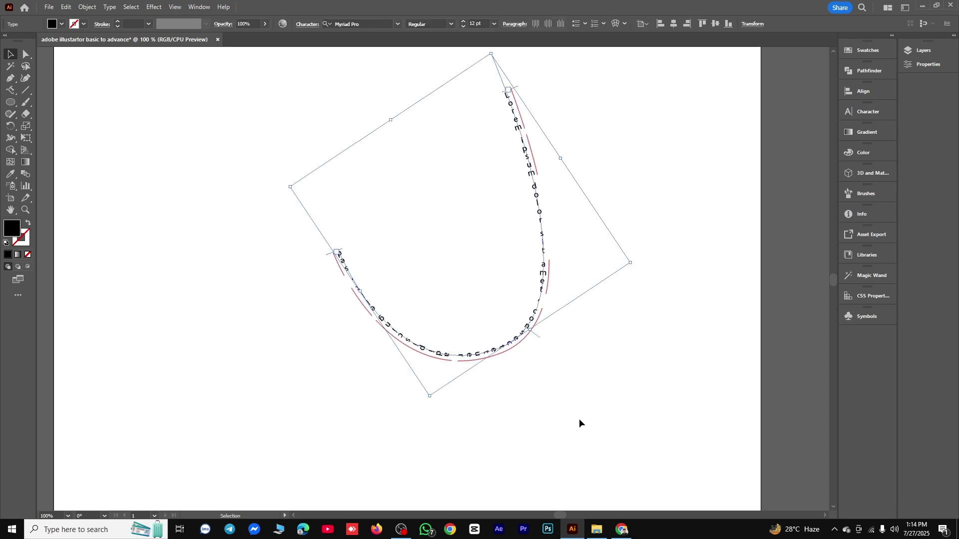
key(Delete)
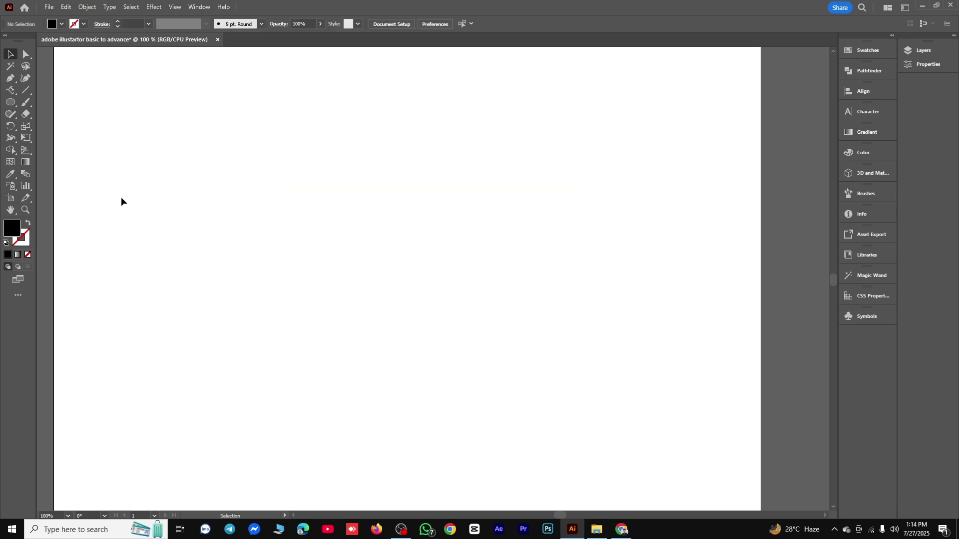
right_click(10, 90)
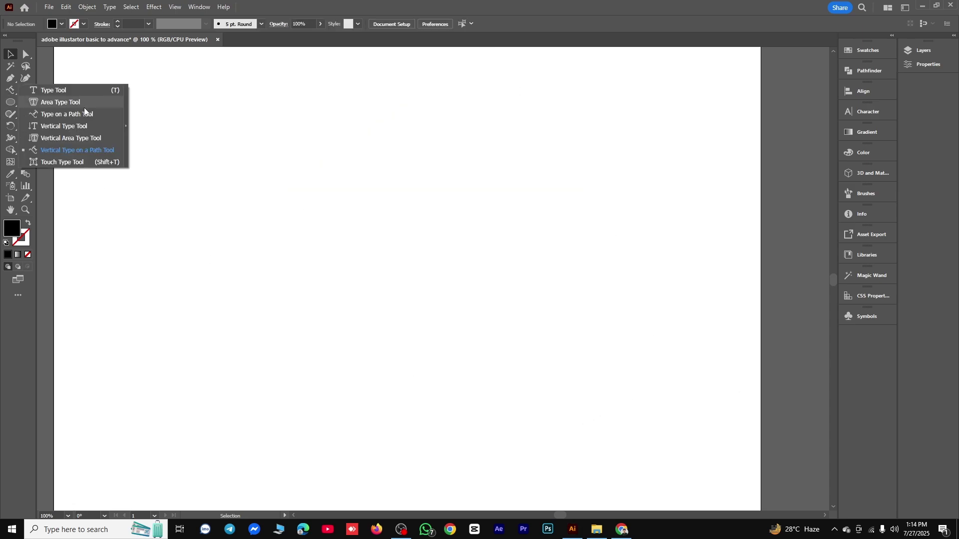
click(67, 163)
Add a line of point text near the artboard's centre reading "T H E" with spaced letters, followed by the person's name
right_click(11, 92)
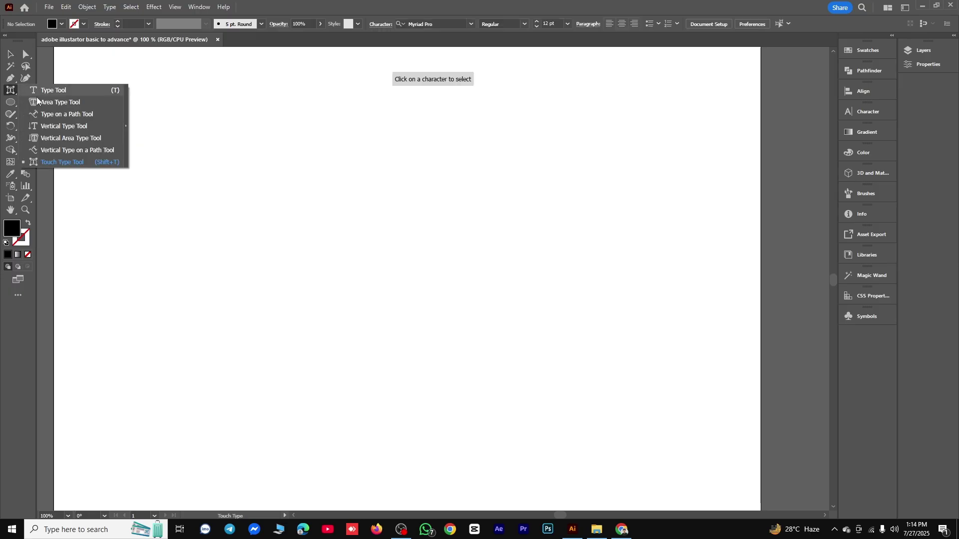
click(59, 93)
click(388, 201)
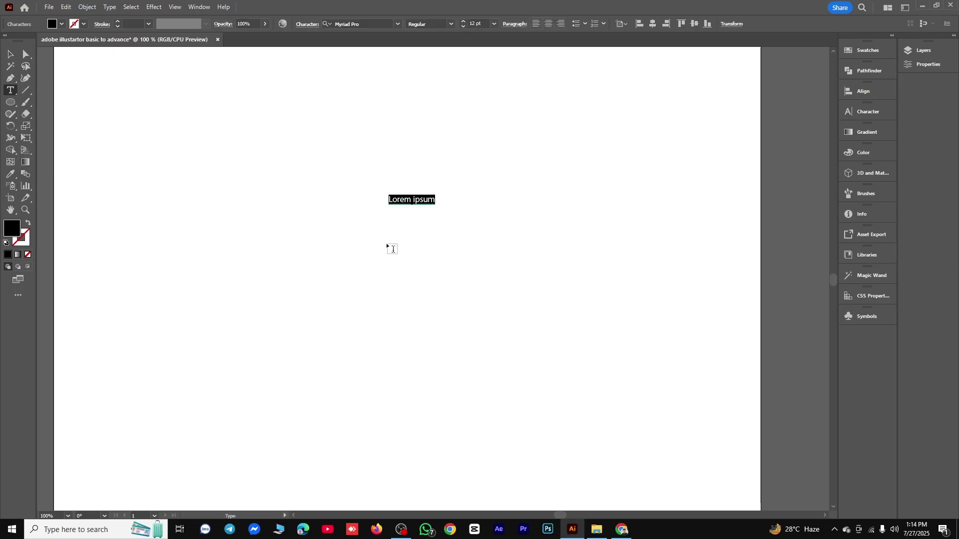
text(THE)
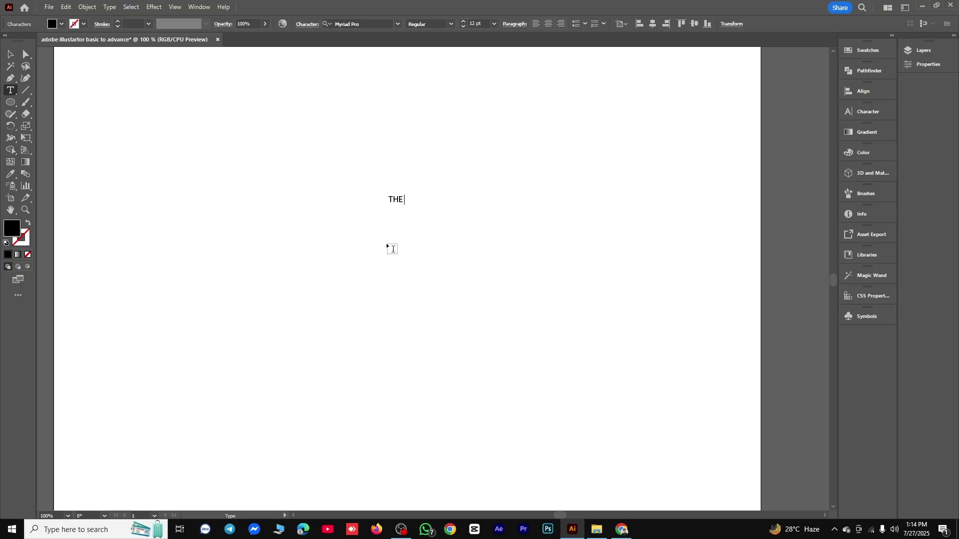
key(BackSpace)
key(BackSpace)
text(H E Sh)
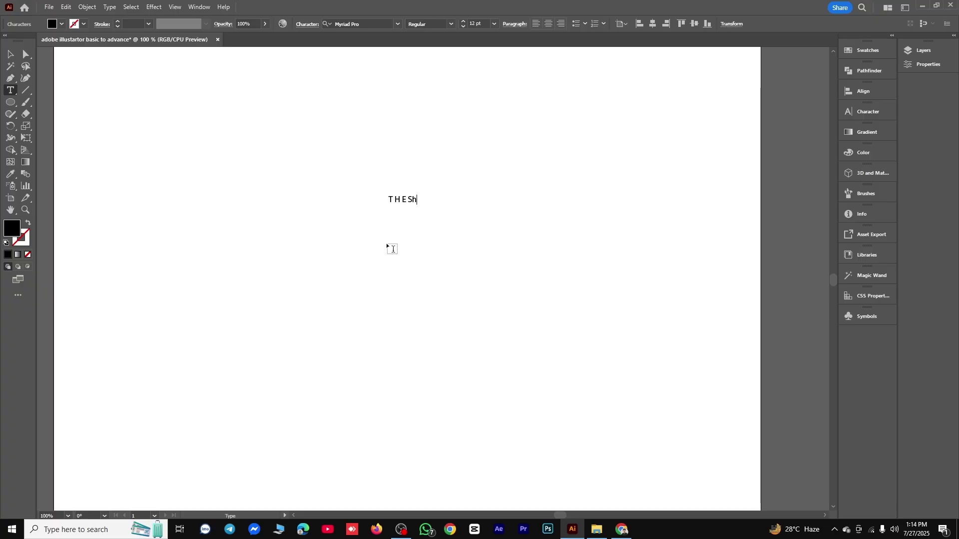
text(awon)
Set the text line in Anton Regular at about 62 pt and shift it slightly left
click(11, 53)
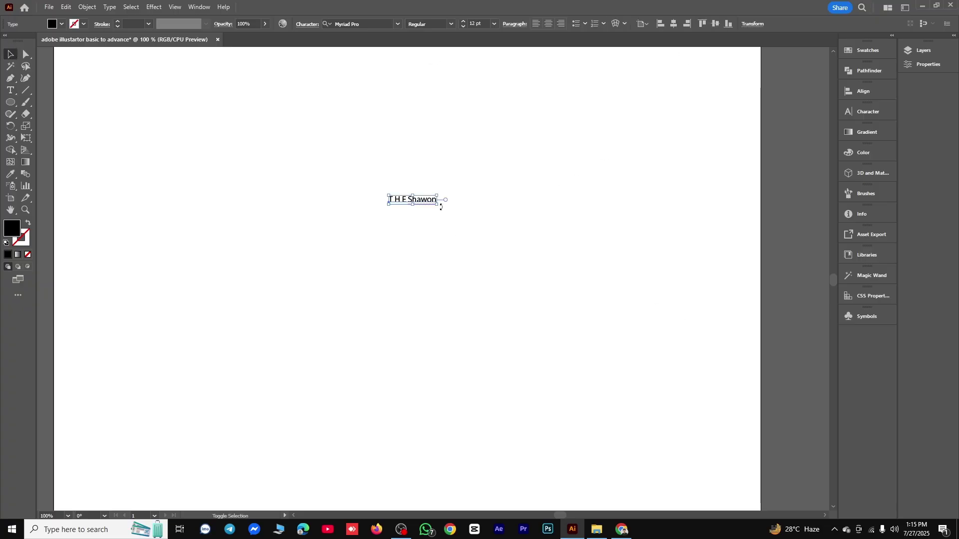
drag(437, 204, 512, 239)
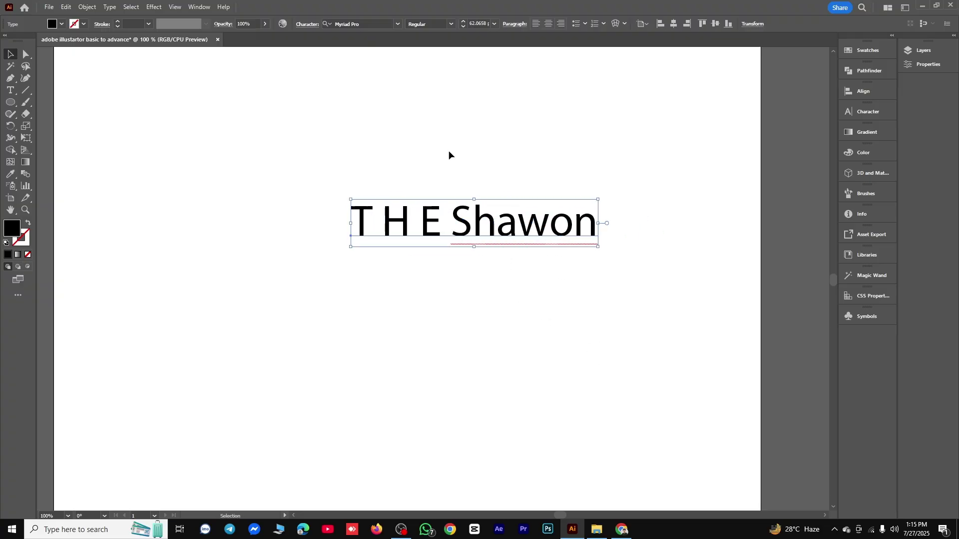
click(358, 23)
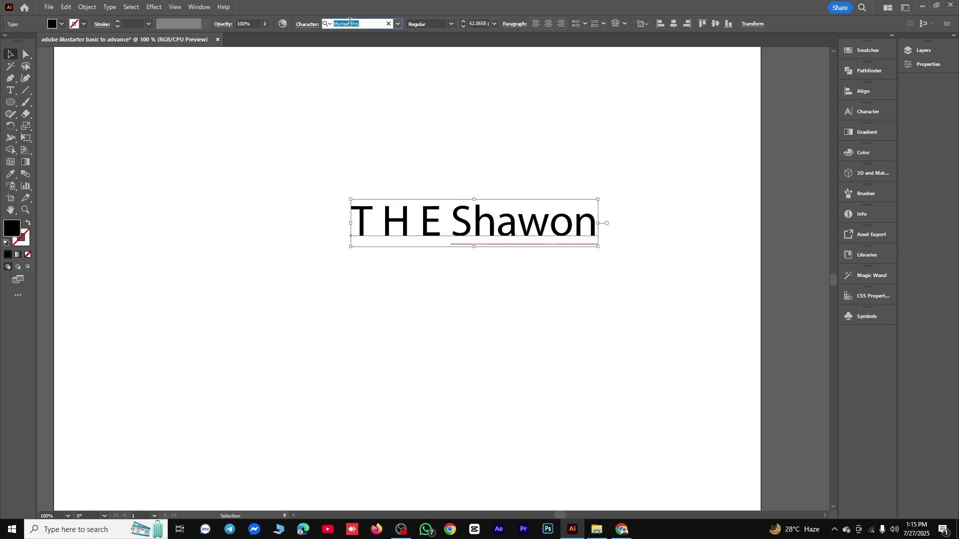
text(anton)
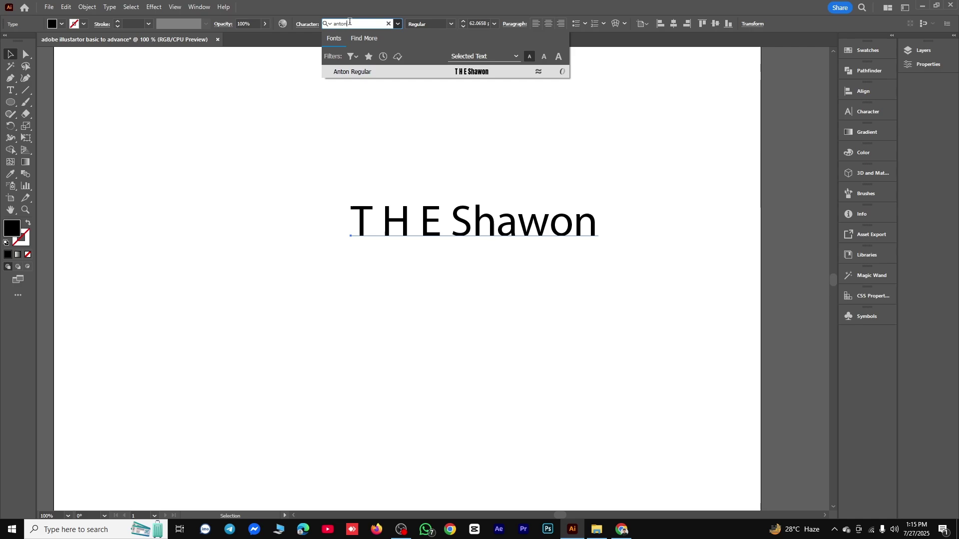
click(501, 74)
click(496, 163)
drag(516, 193, 493, 200)
Enlarge only the letter T to roughly twice its size with the Touch Type tool
right_click(10, 90)
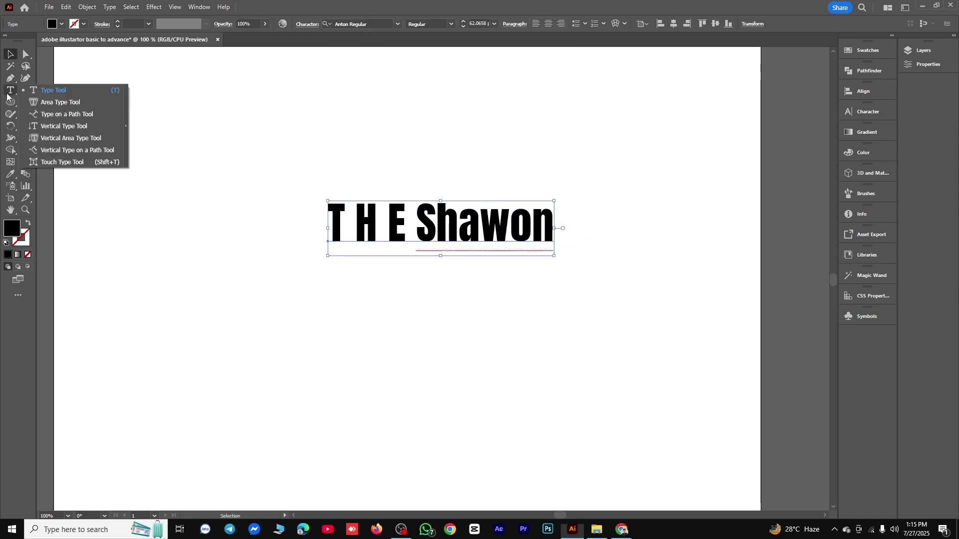
click(69, 162)
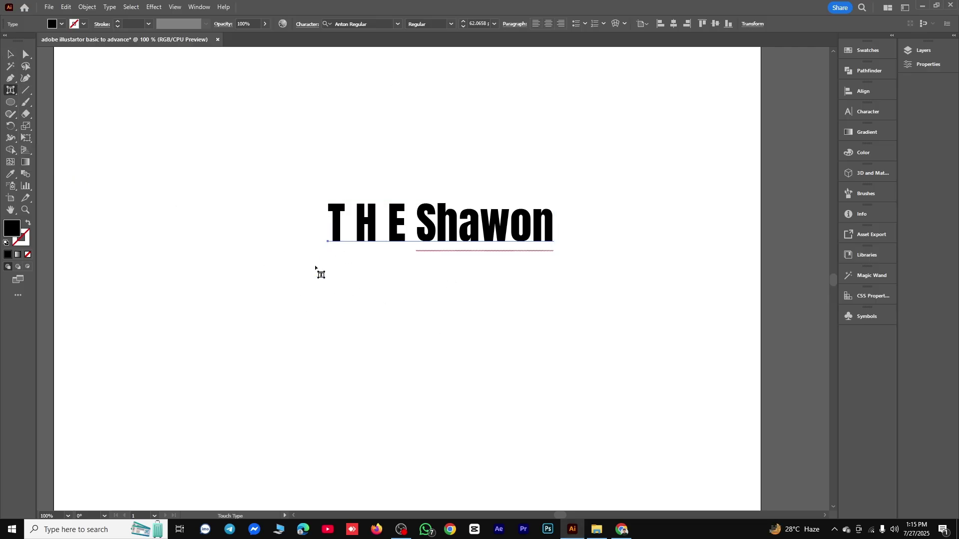
click(334, 230)
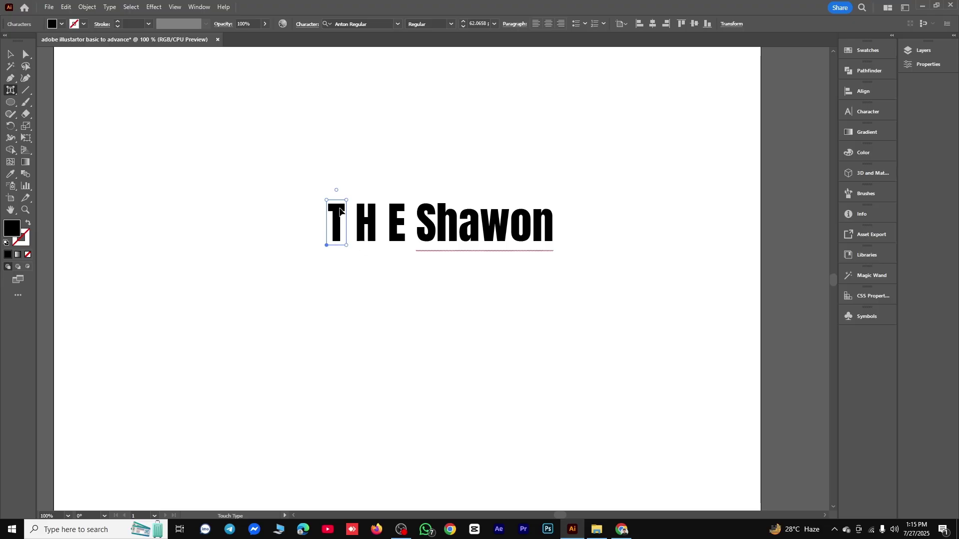
drag(345, 201, 409, 155)
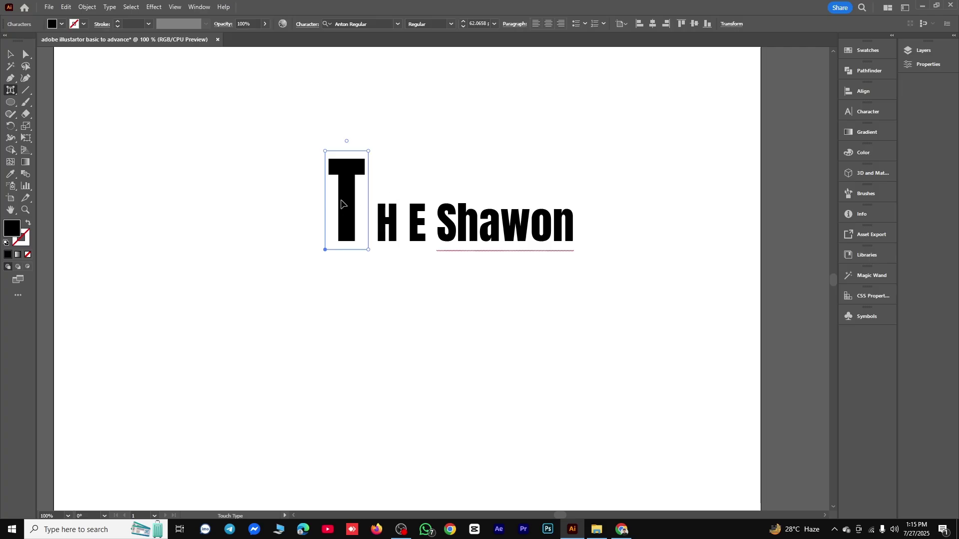
Shrink the letter E to roughly half its size with the Touch Type tool and deselect the text
click(415, 239)
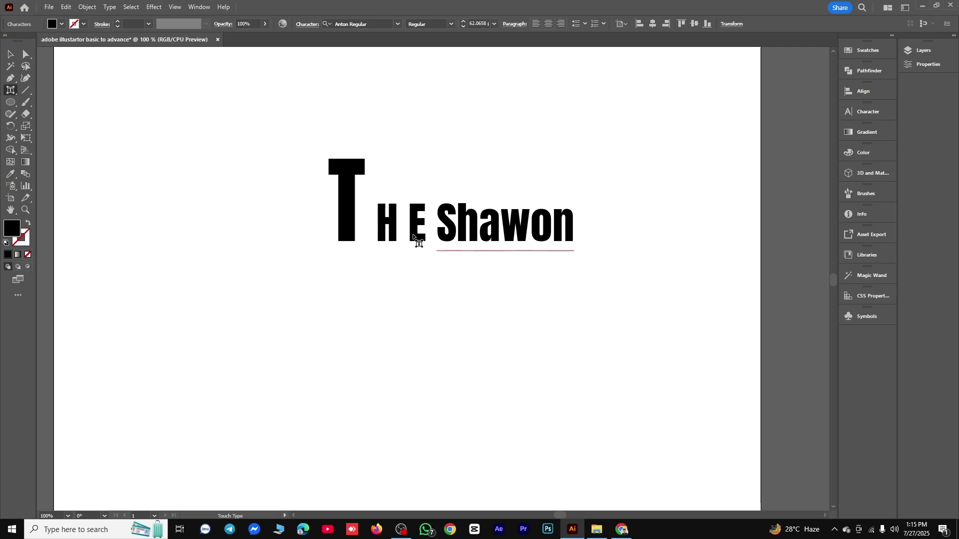
drag(427, 199, 417, 224)
click(424, 186)
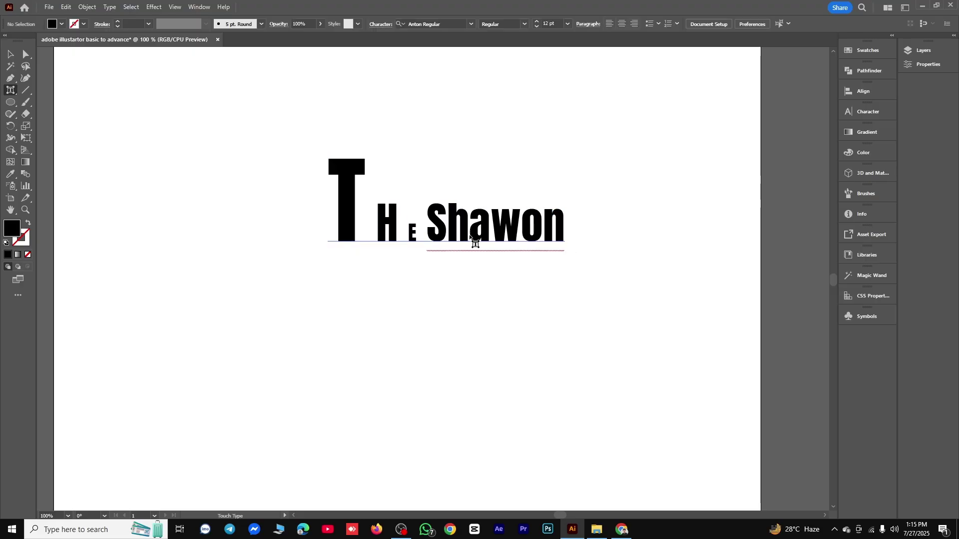
Enlarge the letters w and n at the end of the text line to roughly twice their size with the Touch Type tool
click(514, 233)
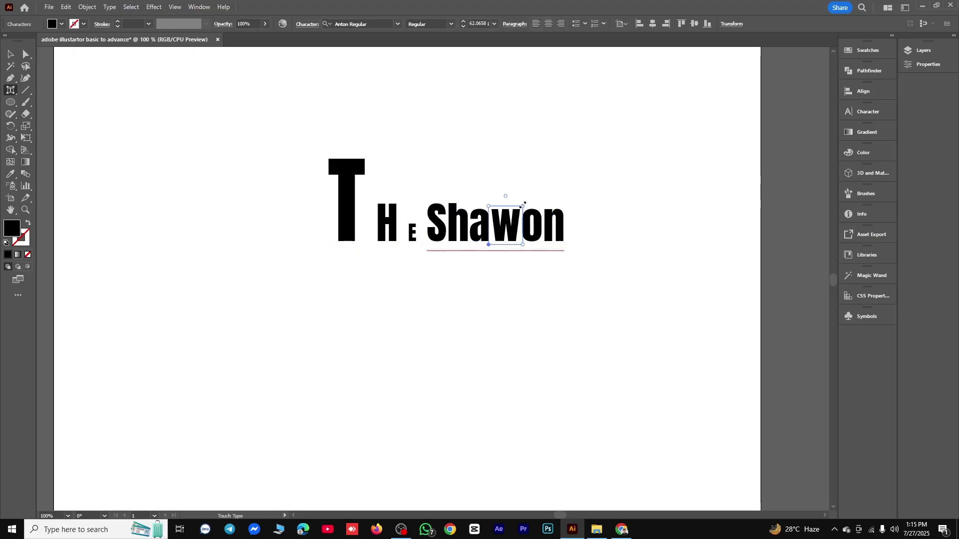
drag(523, 205, 552, 175)
click(590, 238)
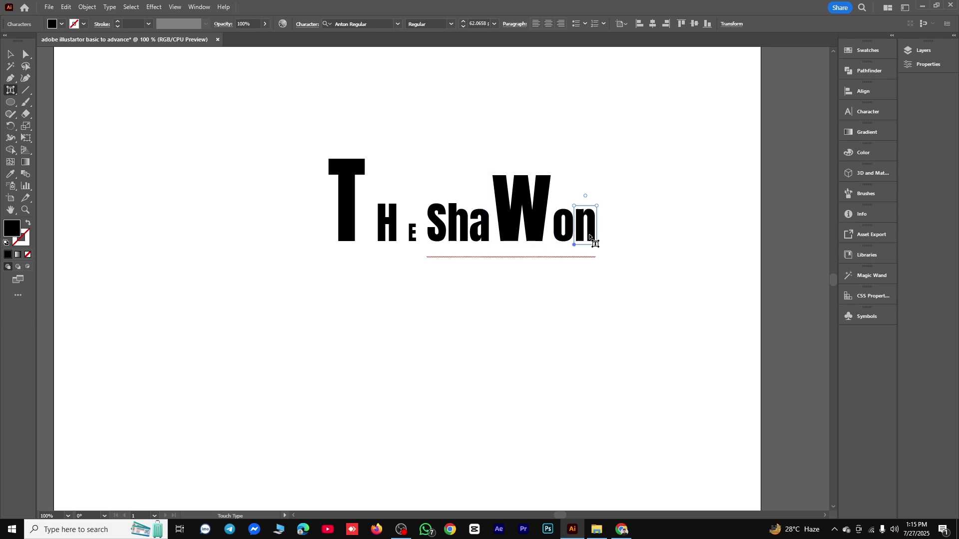
drag(597, 205, 659, 171)
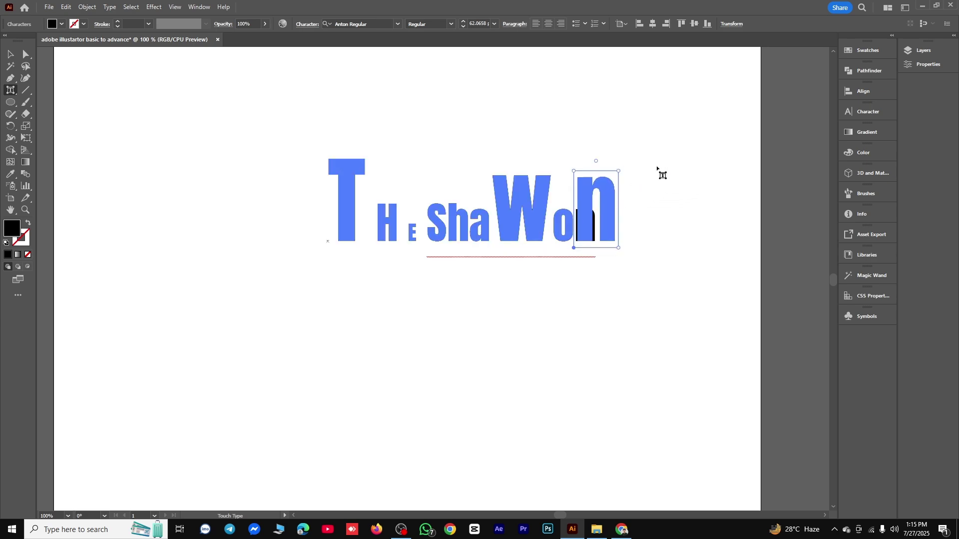
Select the whole resized text line and delete it from the artboard
click(11, 54)
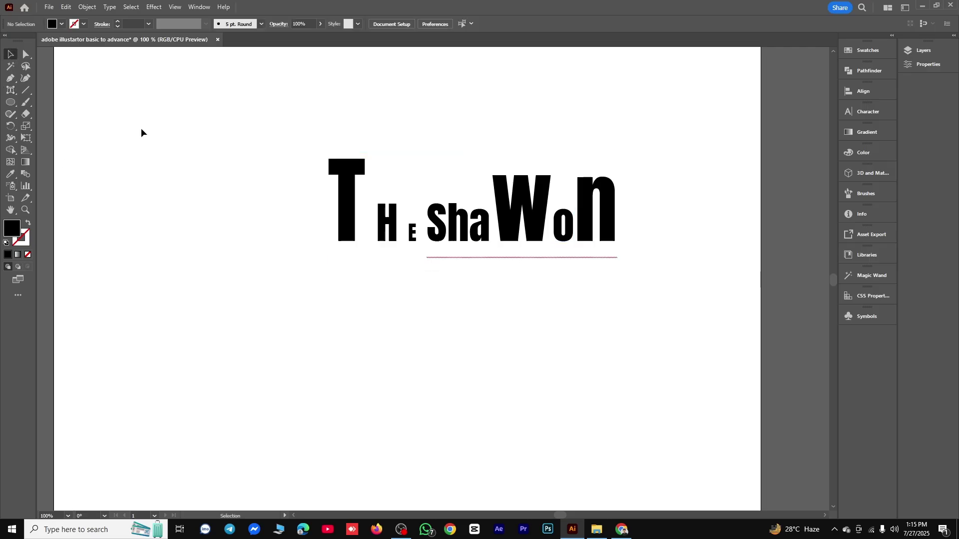
drag(199, 96, 683, 323)
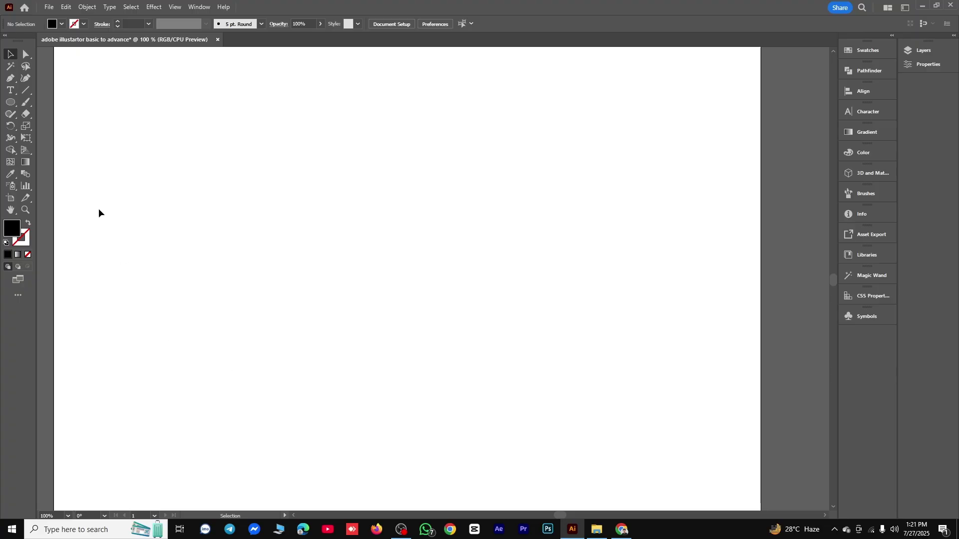
Try drawing two nearly horizontal lines without a stroke using the Line Segment tool, and undo both
right_click(28, 91)
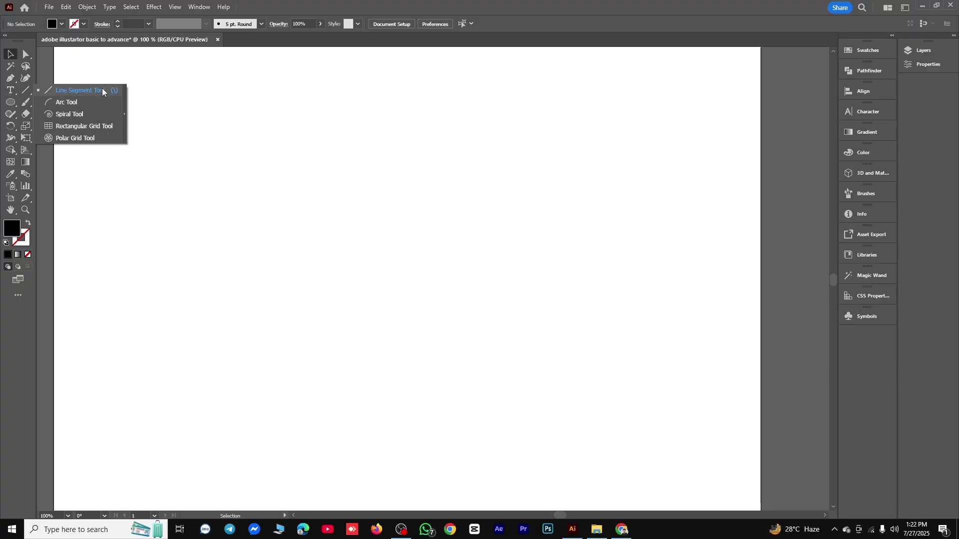
click(28, 89)
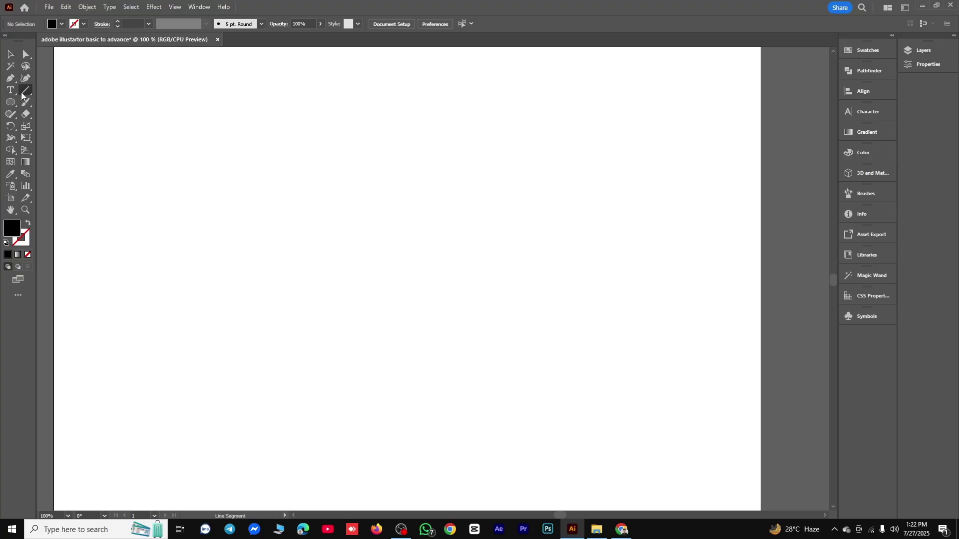
click(23, 93)
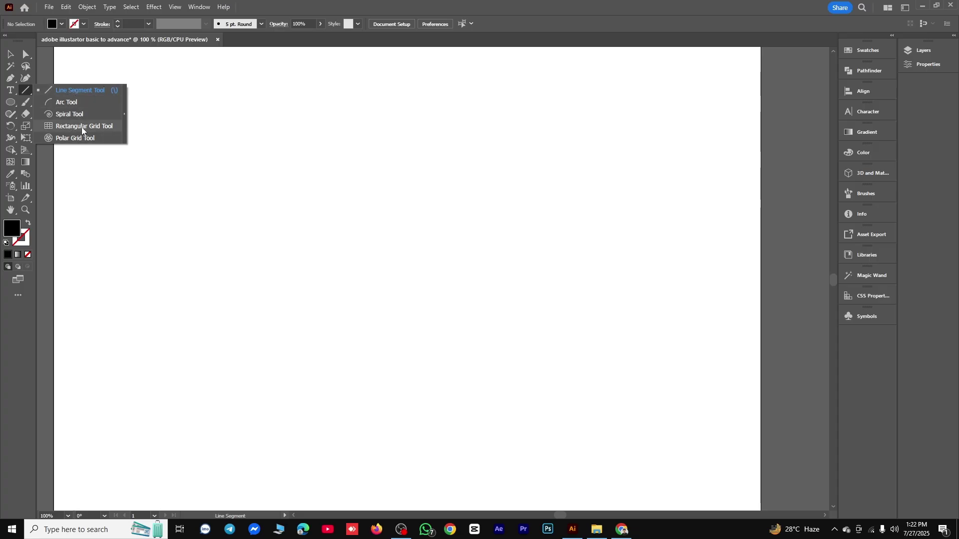
click(77, 91)
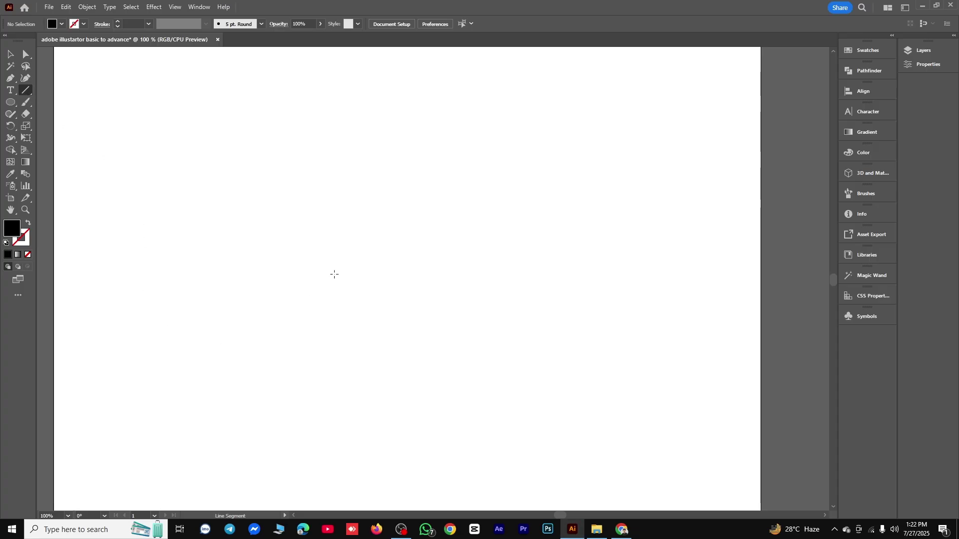
mouse_move(184, 218)
mouse_down()
mouse_move(202, 227)
mouse_move(527, 207)
mouse_move(527, 230)
mouse_up()
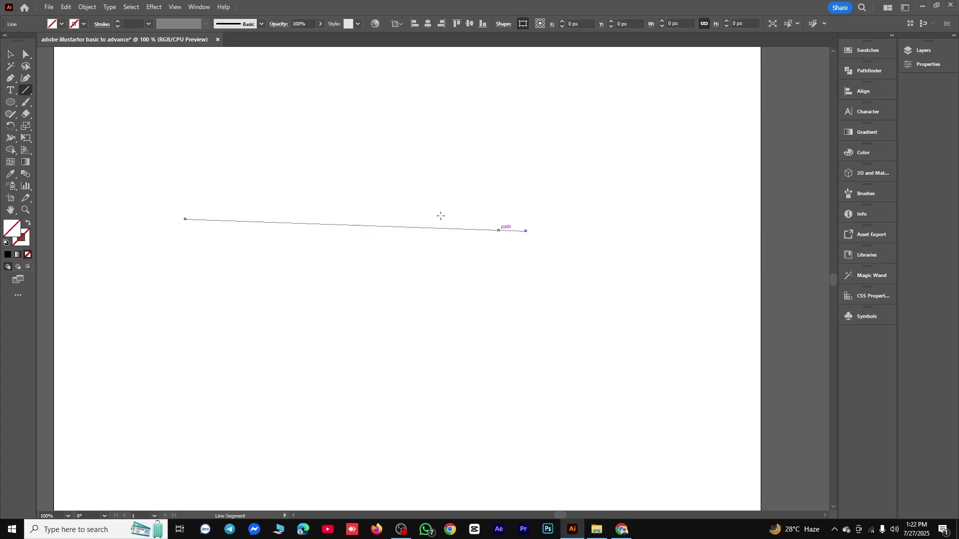
drag(257, 159, 509, 142)
key(ctrl+z)
key(ctrl+z)
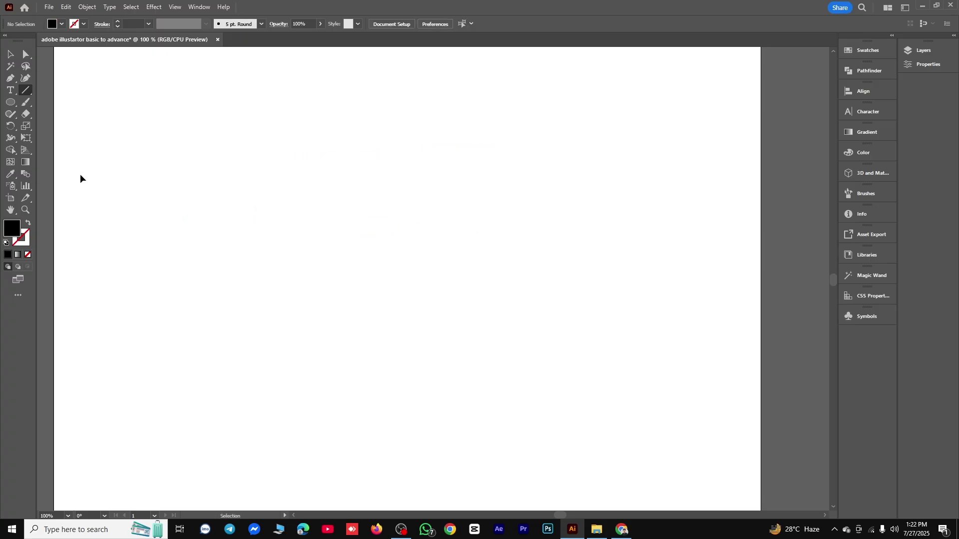
Swap the fill and stroke colors, draw two horizontal lines, the lower one about 544 px wide, and undo both lines
click(29, 222)
drag(203, 185, 548, 185)
drag(186, 241, 572, 240)
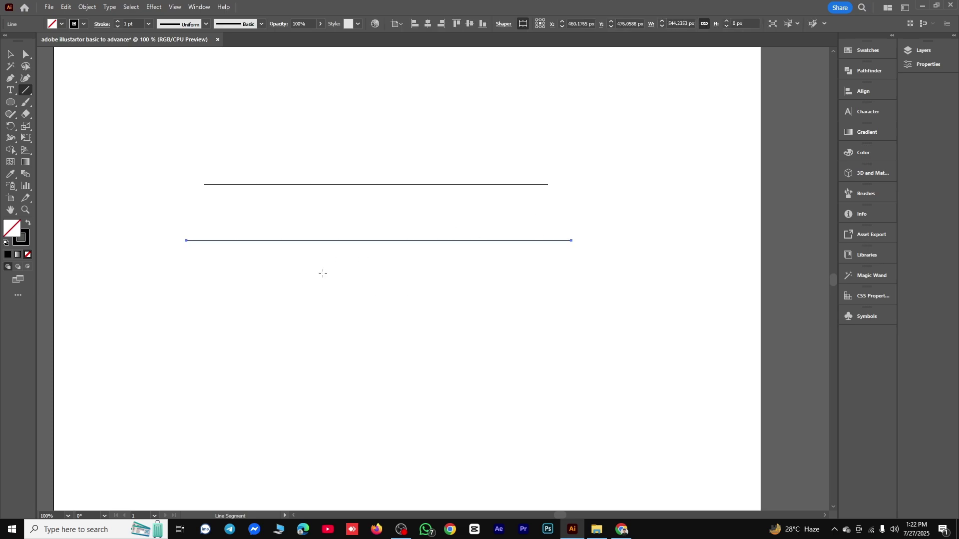
key(ctrl+z)
key(ctrl+z)
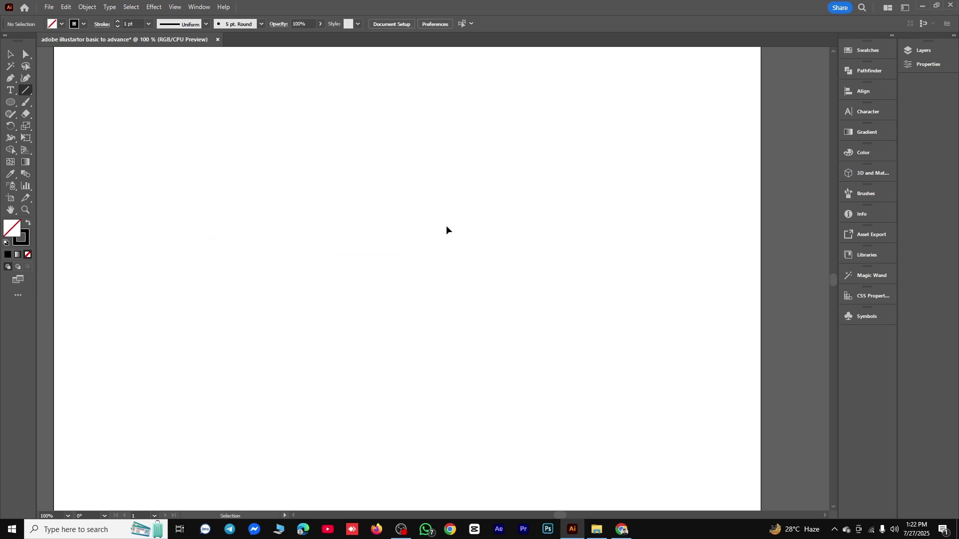
Draw a steep slanted line about 306 px high near the artboard's centre, inspect it closely, and delete it
mouse_move(367, 145)
mouse_down()
mouse_move(386, 220)
mouse_move(351, 427)
mouse_move(350, 401)
mouse_move(455, 357)
mouse_move(349, 361)
mouse_up()
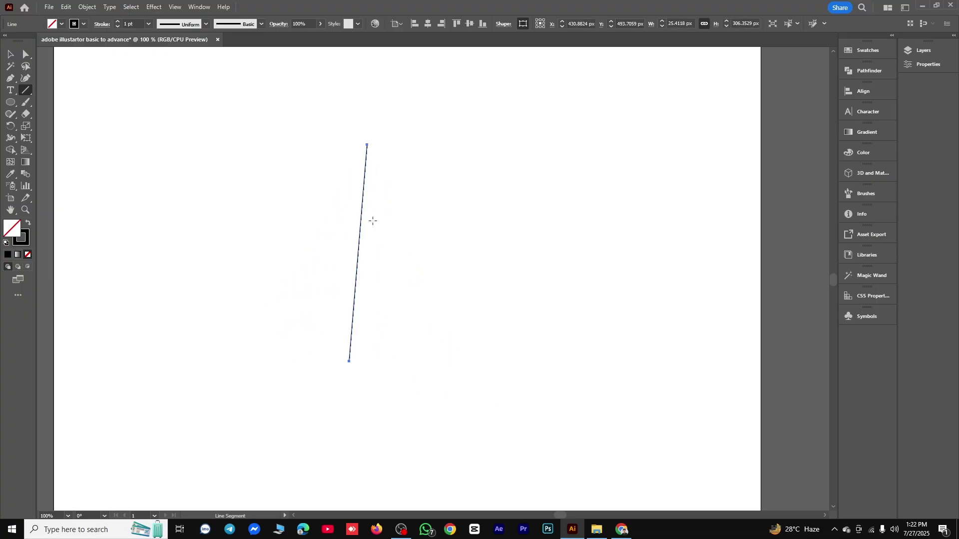
click(10, 53)
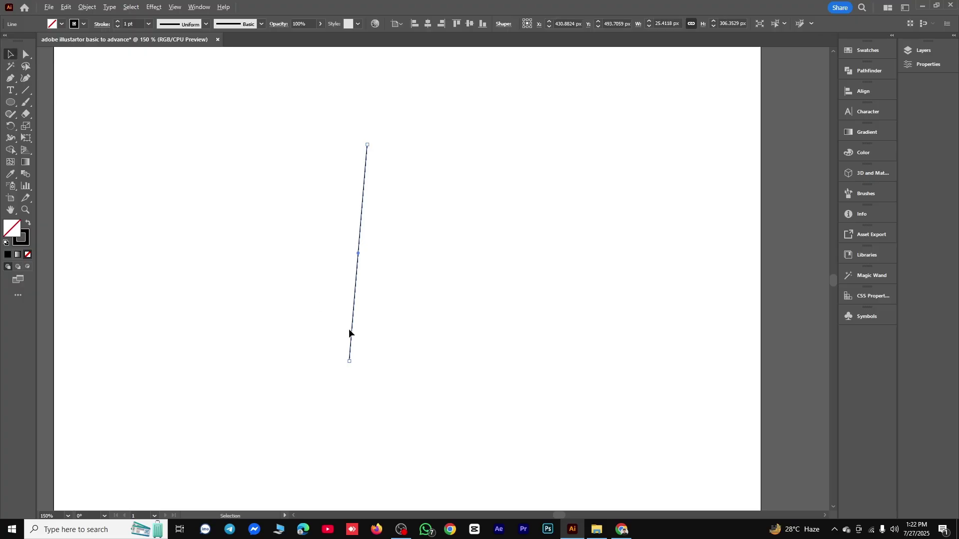
key(ctrl+plus)
key(ctrl+plus)
key(ctrl+plus)
key(ctrl+plus)
key(ctrl+plus)
key(ctrl+minus)
key(ctrl+minus)
key(ctrl+minus)
key(ctrl+minus)
key(ctrl+minus)
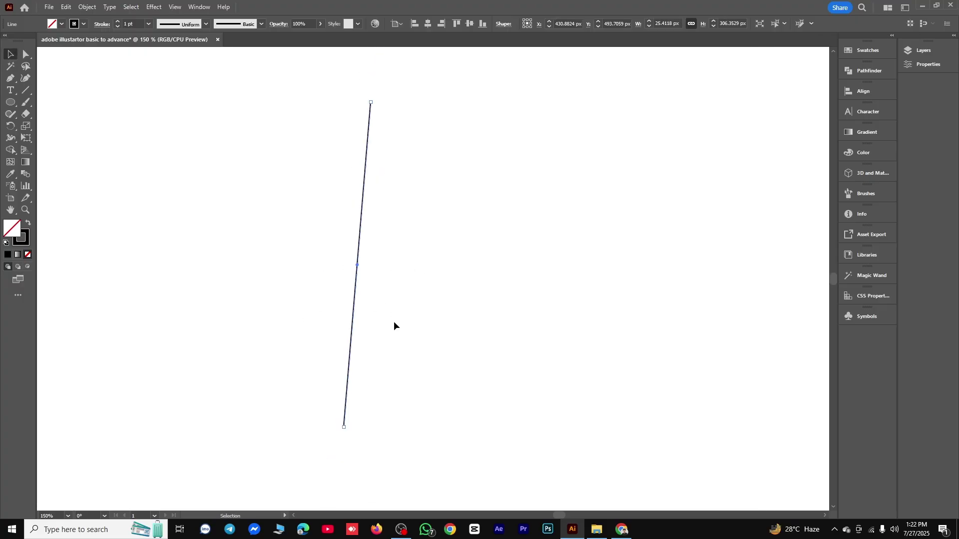
key(Delete)
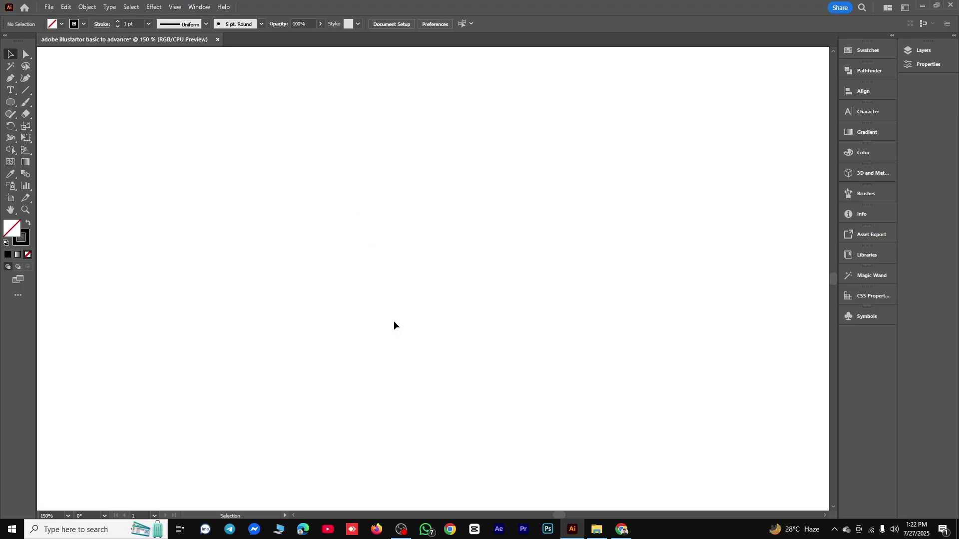
Draw four exactly vertical lines about 271 to 325 px tall, crossed by one horizontal line about 450 px wide
click(26, 90)
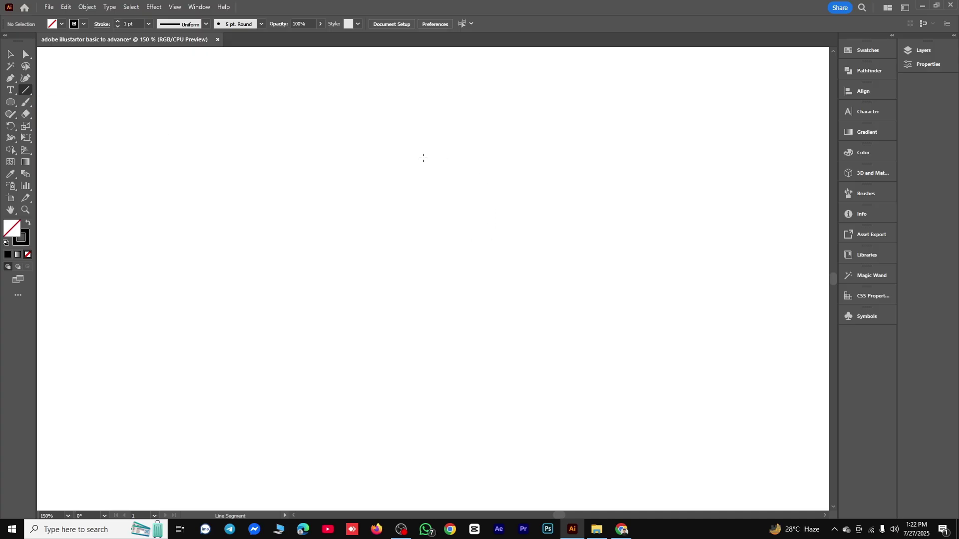
mouse_move(420, 259)
mouse_down()
mouse_move(433, 388)
mouse_move(427, 366)
mouse_move(531, 317)
mouse_move(528, 288)
mouse_move(419, 209)
mouse_move(363, 326)
mouse_move(499, 227)
mouse_move(355, 274)
mouse_move(503, 250)
mouse_move(326, 251)
mouse_move(508, 226)
mouse_move(496, 225)
mouse_move(450, 336)
mouse_move(409, 281)
mouse_move(443, 429)
mouse_up()
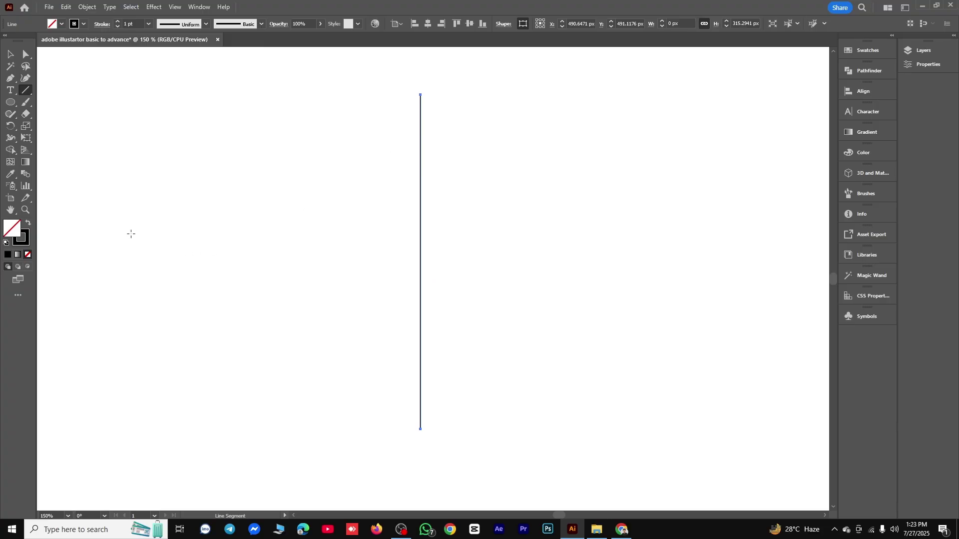
drag(131, 233, 608, 207)
drag(386, 105, 386, 413)
drag(471, 119, 474, 407)
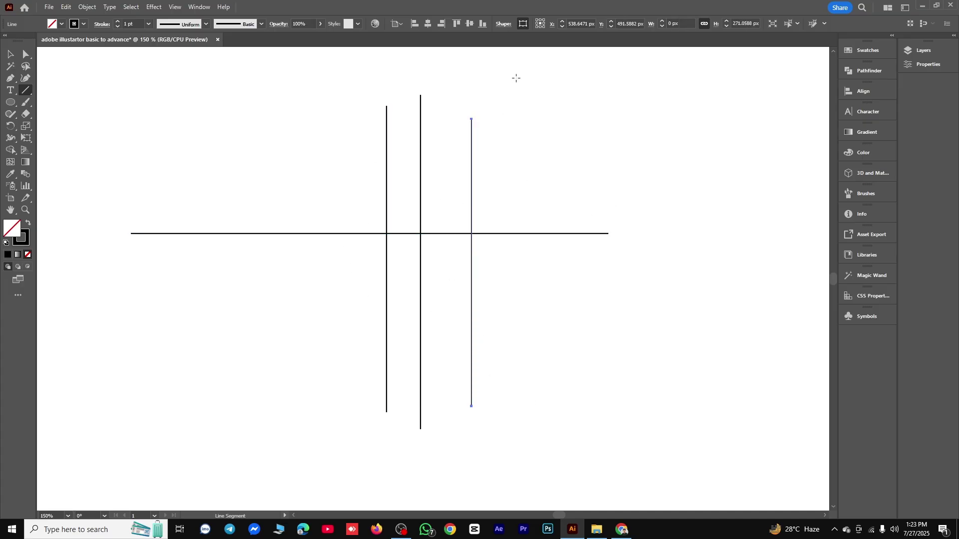
drag(516, 77, 547, 437)
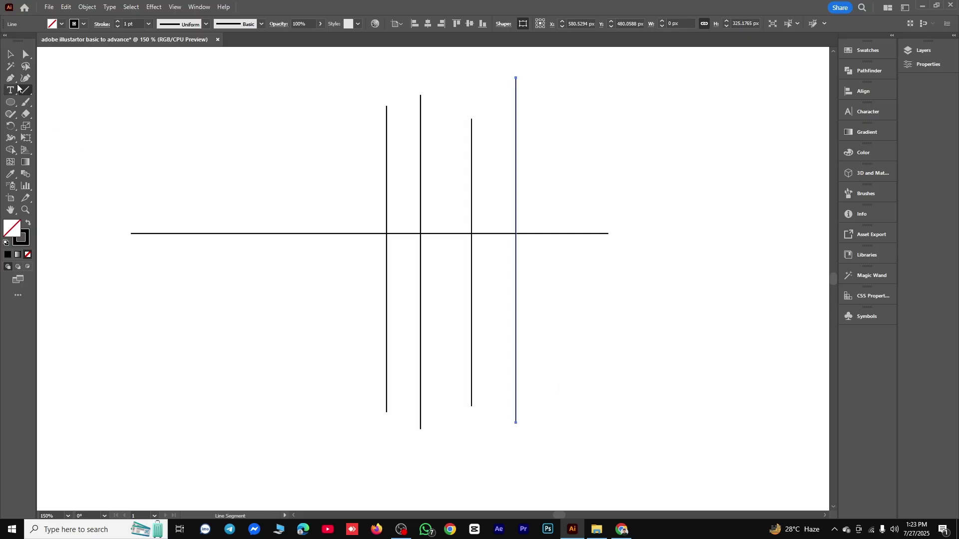
Delete the horizontal line that crosses the four vertical lines
click(10, 53)
drag(180, 129, 296, 338)
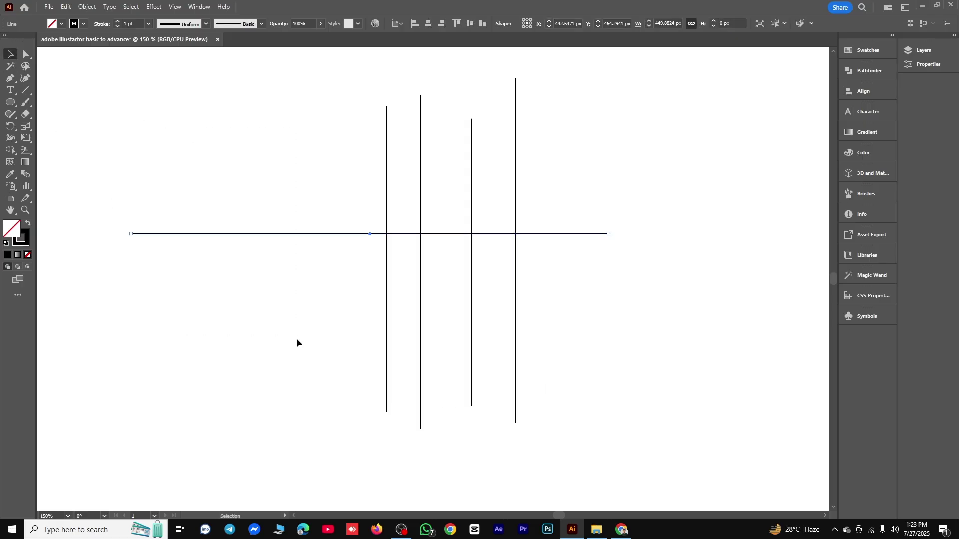
key(Delete)
Copy the rightmost vertical line about 20 px to its right and repeat the copy ten times at the same spacing
scroll(537, 214, right, 5)
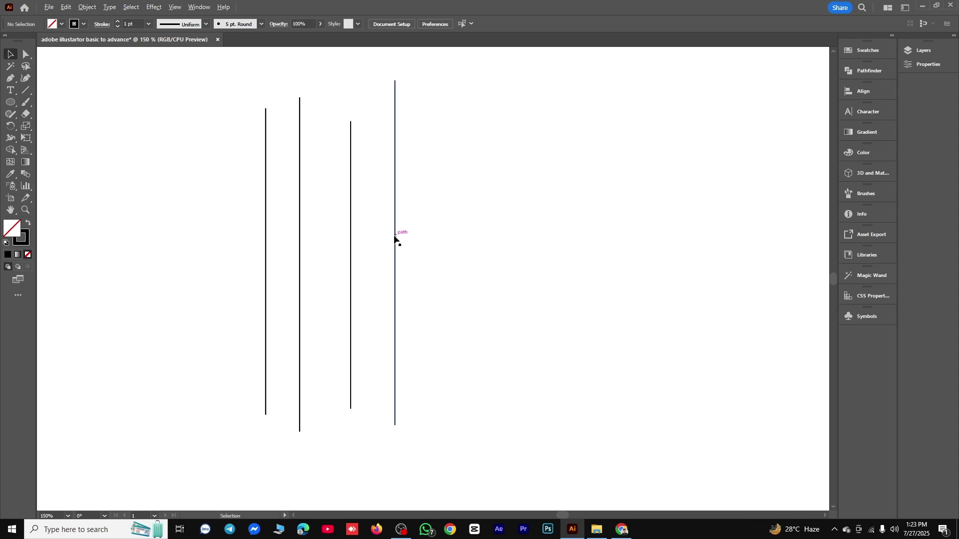
drag(395, 239, 418, 245)
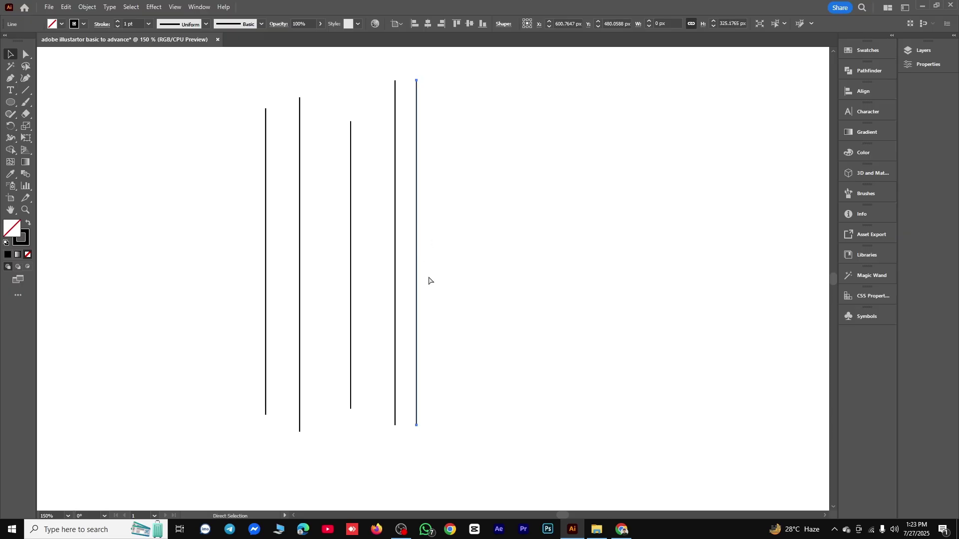
key(ctrl+d)
key(ctrl+d)
key(ctrl+d)
key(ctrl+d)
key(ctrl+d)
key(ctrl+d)
key(ctrl+d)
key(ctrl+d)
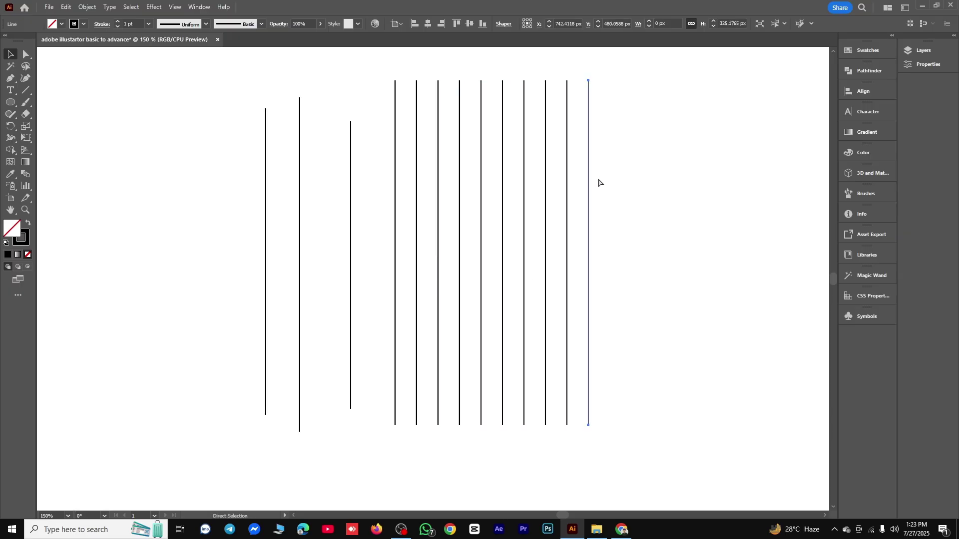
key(ctrl+d)
key(ctrl+d)
Select all the vertical lines and delete them
drag(698, 134, 227, 399)
key(Delete)
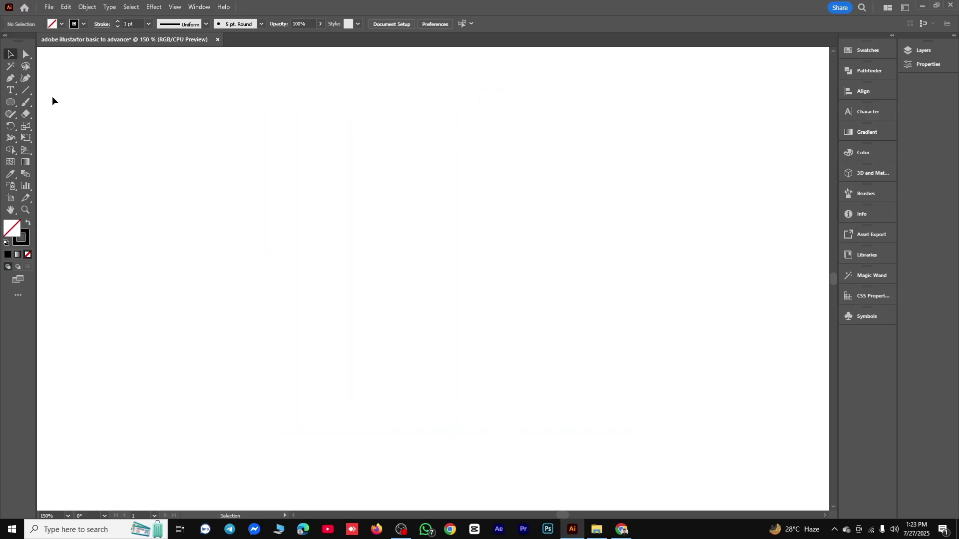
Draw three freely proportioned arcs side by side in the upper canvas with the Arc tool, each curving down to the right
click(28, 89)
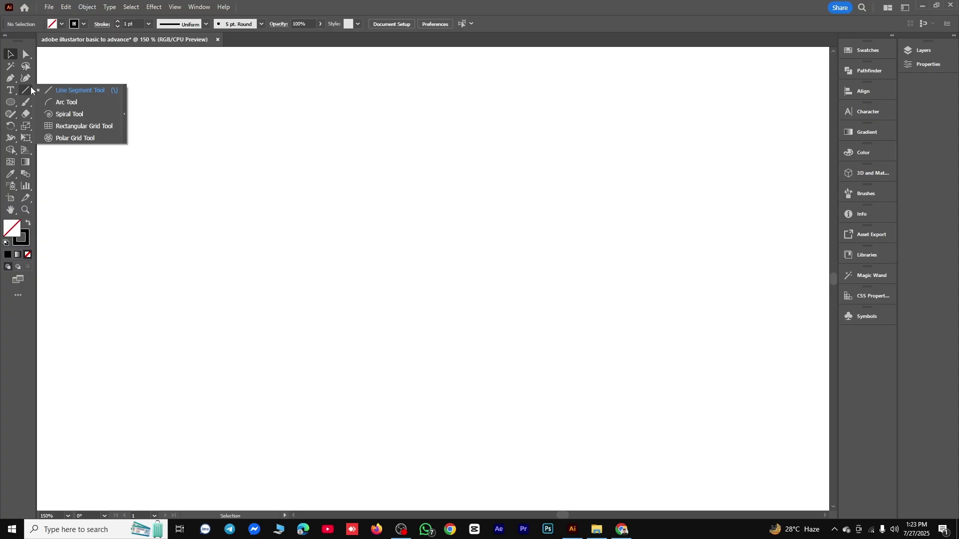
click(58, 102)
drag(261, 164, 336, 260)
drag(340, 150, 437, 223)
drag(448, 145, 577, 231)
Draw three evenly proportioned quarter-circle arcs in the lower right of the canvas, the first about 78 px wide and high
drag(457, 318, 539, 399)
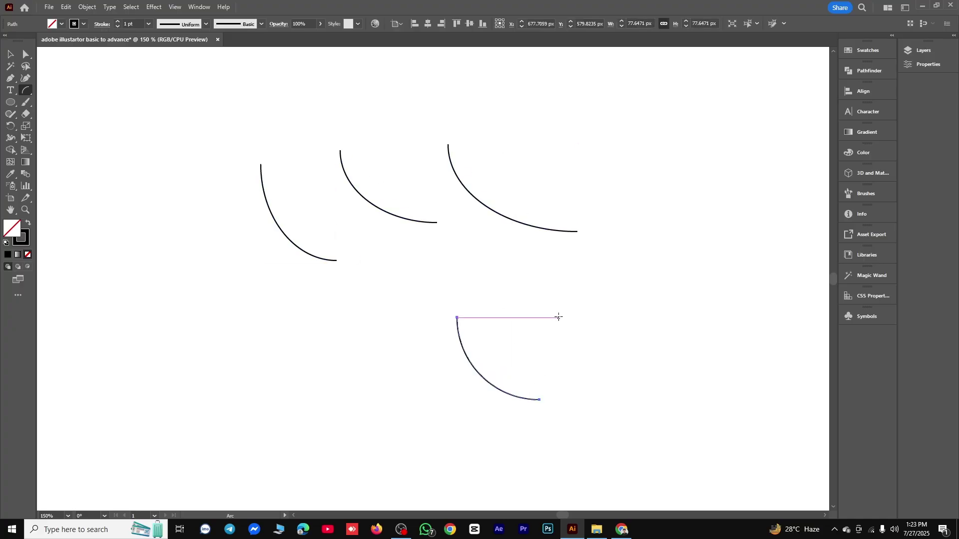
drag(558, 318, 659, 418)
mouse_move(641, 247)
mouse_down()
mouse_move(706, 331)
mouse_move(729, 335)
mouse_up()
Draw five quarter-circle arcs curving down to the left across the canvas, the last about 101 px wide and high
drag(624, 147, 516, 255)
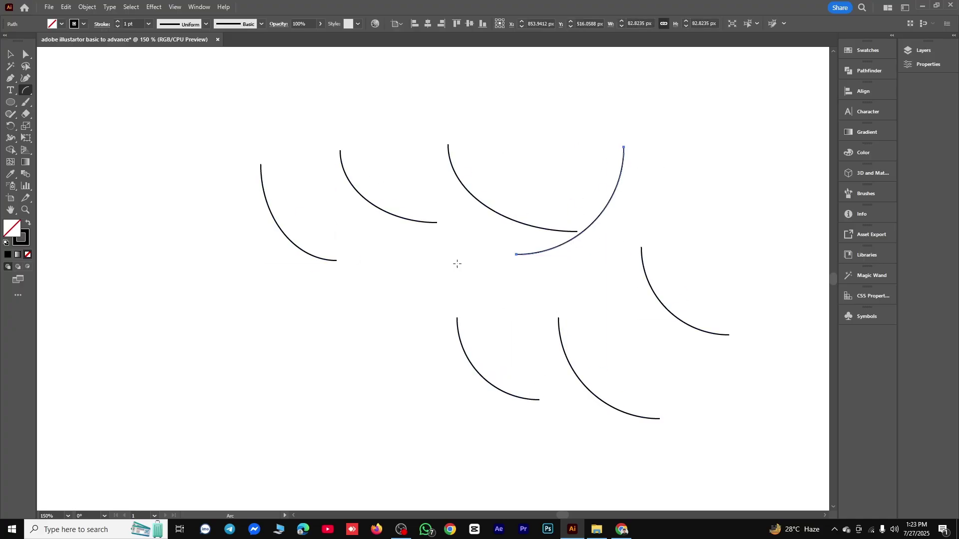
drag(361, 297, 278, 380)
mouse_move(168, 247)
mouse_down()
mouse_move(136, 291)
mouse_move(124, 291)
mouse_up()
mouse_move(187, 159)
mouse_down()
mouse_move(175, 181)
mouse_move(142, 203)
mouse_up()
mouse_move(236, 98)
mouse_down()
mouse_move(216, 208)
mouse_move(129, 205)
mouse_up()
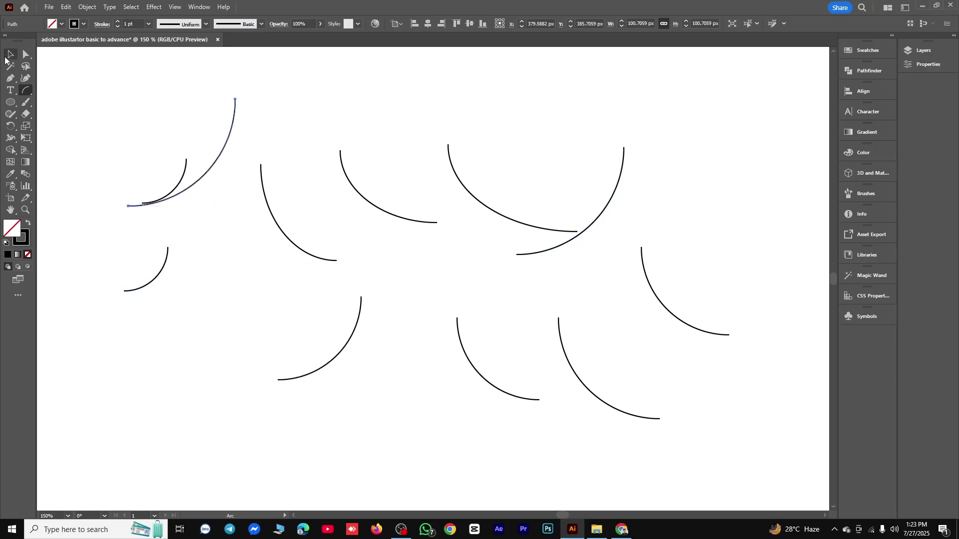
Select all the drawn arcs and delete them
click(10, 54)
drag(115, 93, 695, 402)
key(Delete)
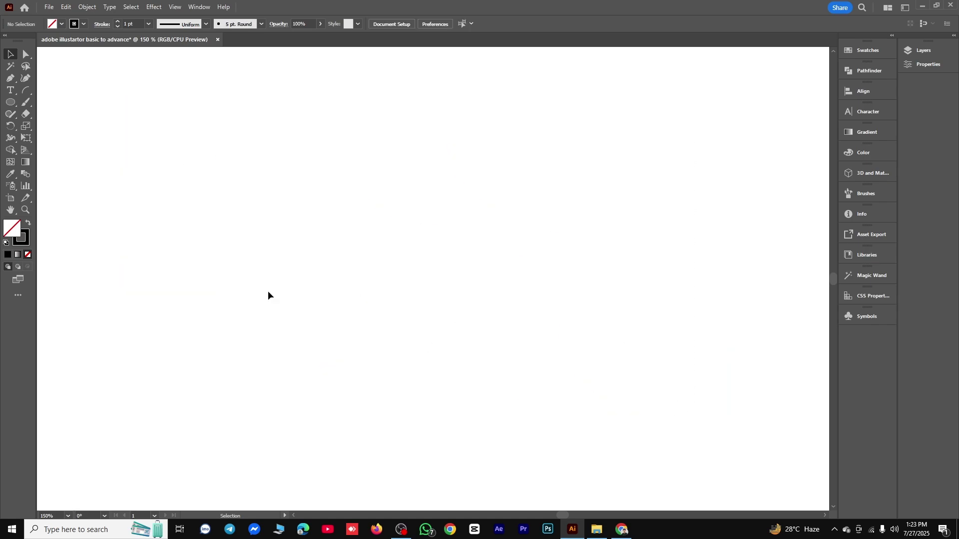
Try drawing a flat horizontal arc from right to left with the Arc tool, and undo it
click(26, 91)
drag(310, 274, 86, 274)
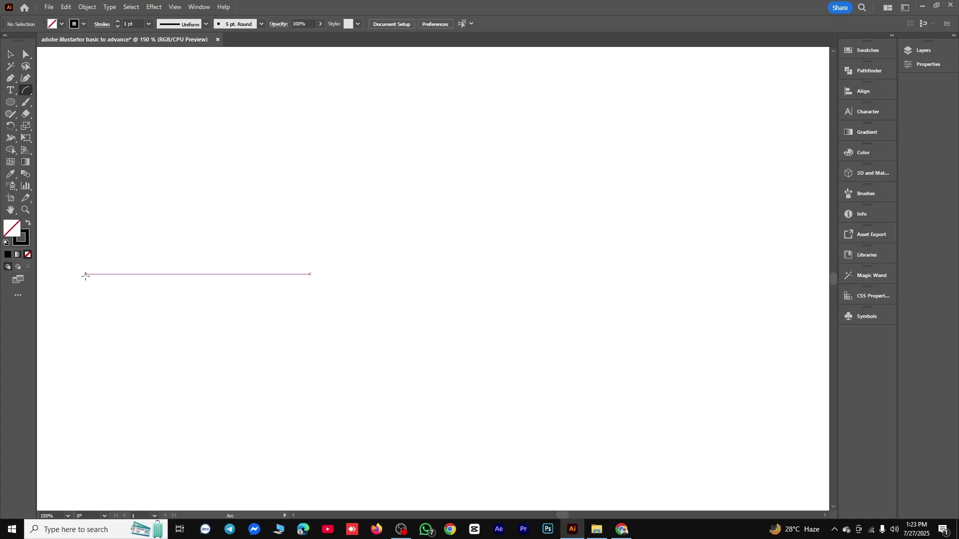
key(ctrl+z)
Make the stroke active and apply the white-to-black linear gradient to it
click(28, 240)
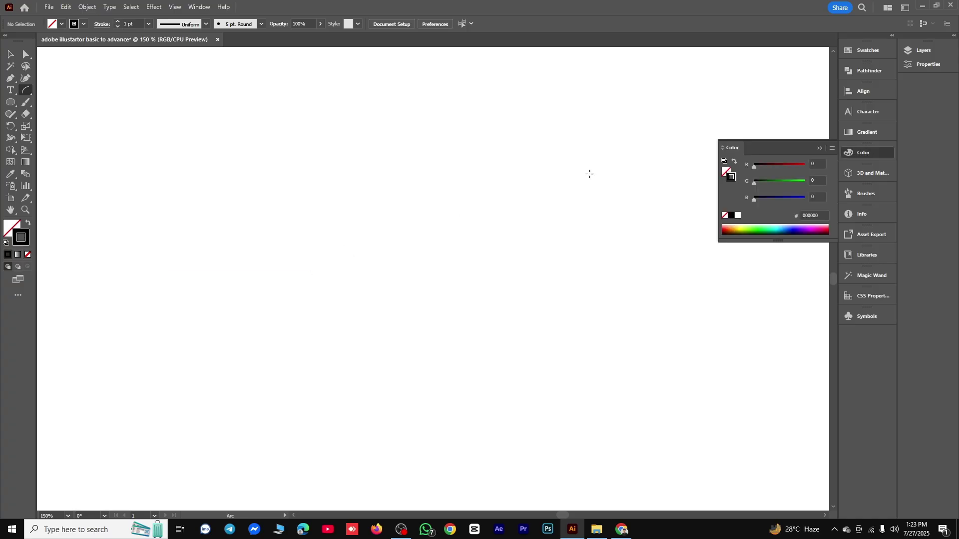
click(860, 135)
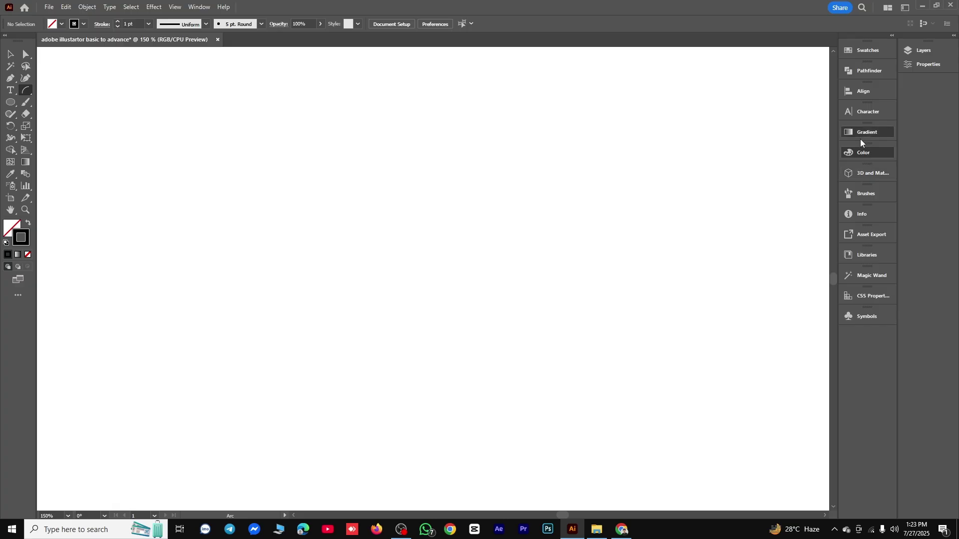
click(762, 205)
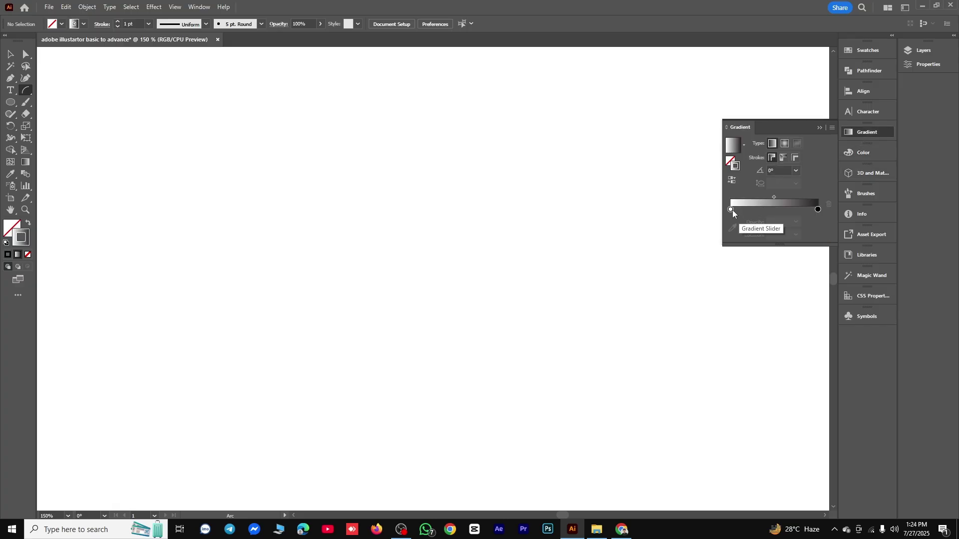
Recolour the stroke gradient from yellow to dark red, deleting the black stop and placing the red stop at 100%
double_click(732, 209)
click(689, 266)
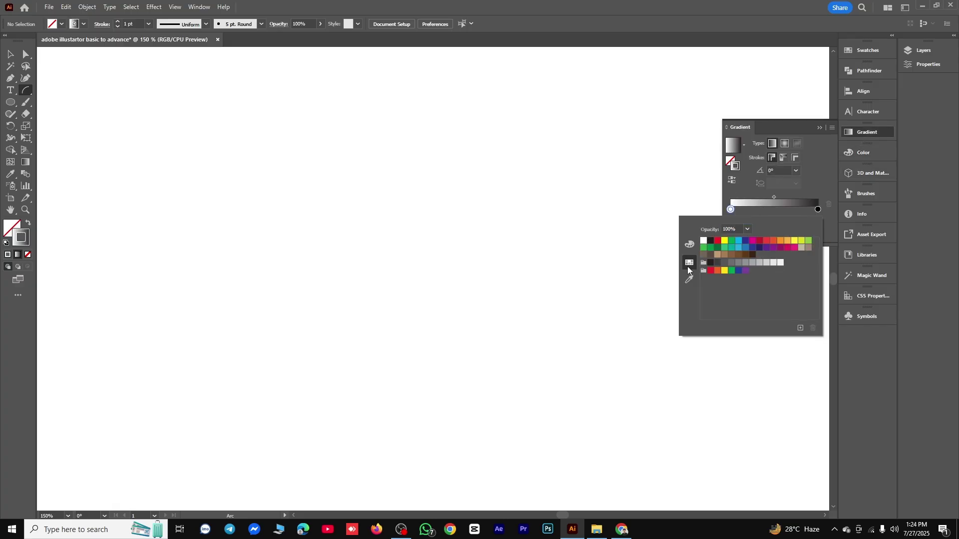
click(725, 241)
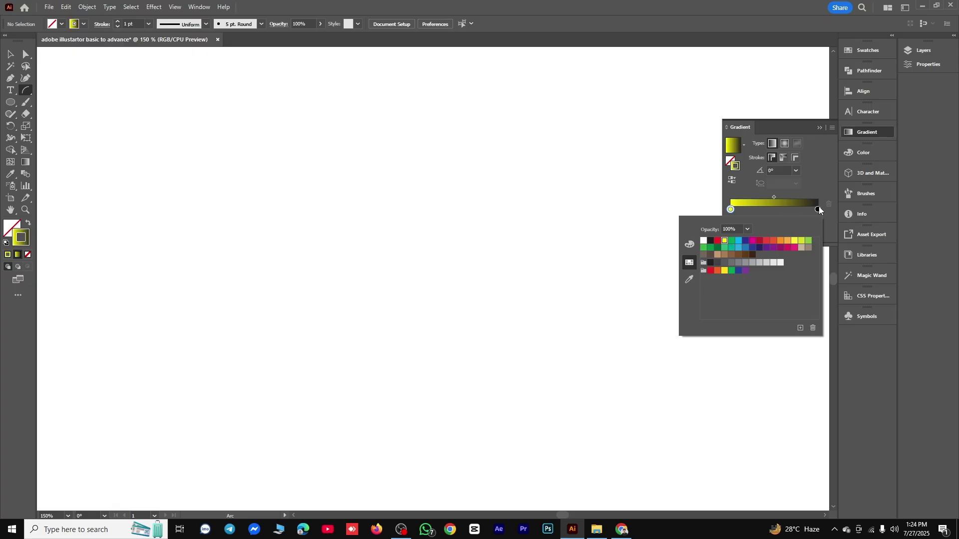
double_click(819, 210)
click(760, 242)
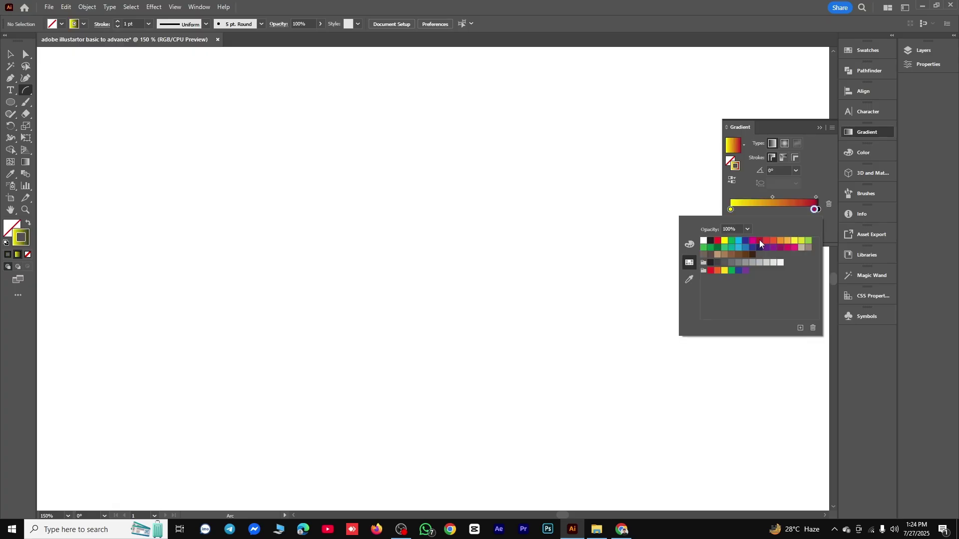
click(815, 207)
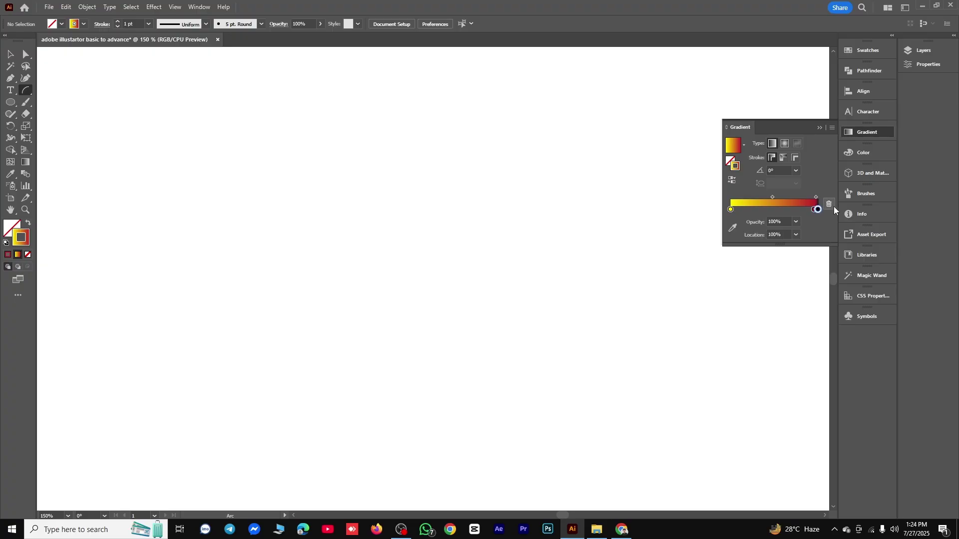
click(829, 204)
drag(814, 211, 821, 212)
Draw three tall feather-like clusters of gradient arcs with the Arc tool, the last about 41 px wide and 350 px high
drag(26, 91, 69, 103)
mouse_move(310, 170)
mouse_down()
mouse_move(298, 188)
mouse_move(330, 336)
mouse_move(275, 382)
mouse_move(289, 447)
mouse_move(270, 464)
mouse_up()
mouse_move(529, 153)
mouse_down()
mouse_move(508, 165)
mouse_move(524, 258)
mouse_move(491, 331)
mouse_move(493, 470)
mouse_up()
mouse_move(410, 92)
mouse_down()
mouse_move(395, 136)
mouse_move(416, 254)
mouse_move(405, 310)
mouse_move(423, 362)
mouse_move(379, 464)
mouse_up()
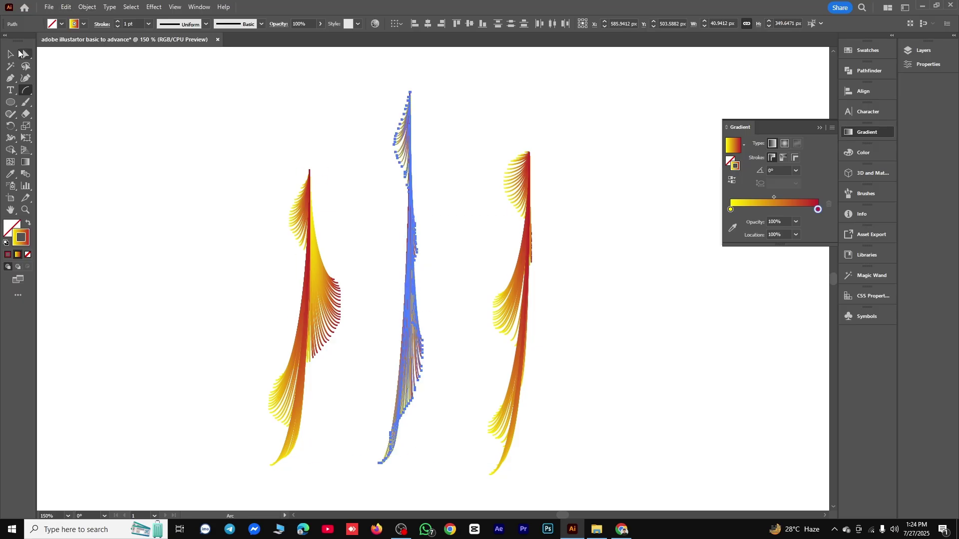
Select all the feather-like arcs and delete them, including the small leftover arc near the top
click(12, 54)
click(135, 92)
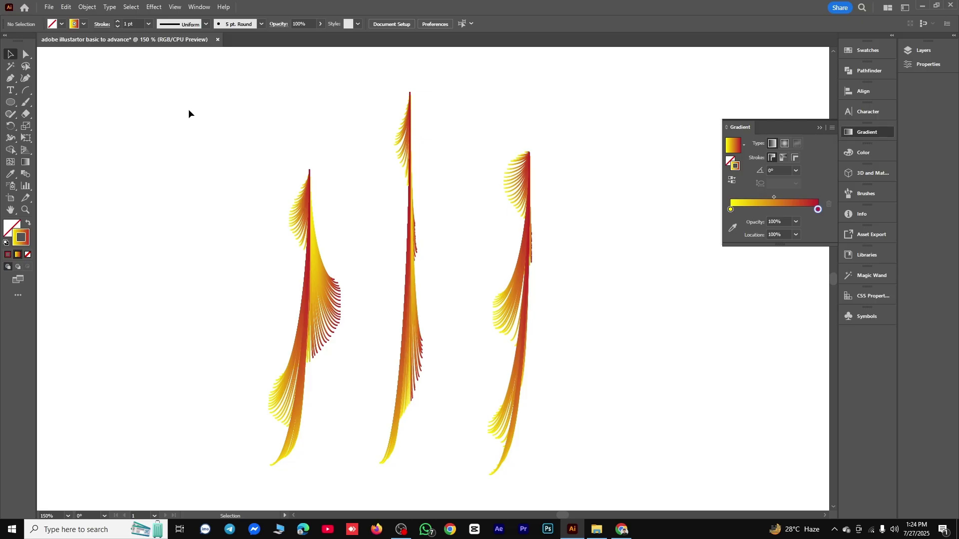
drag(202, 113, 619, 480)
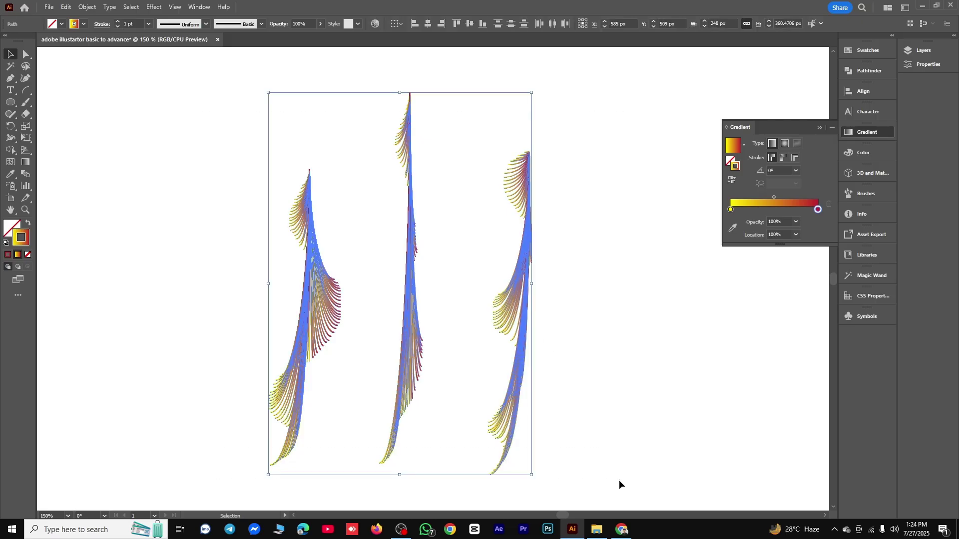
key(Delete)
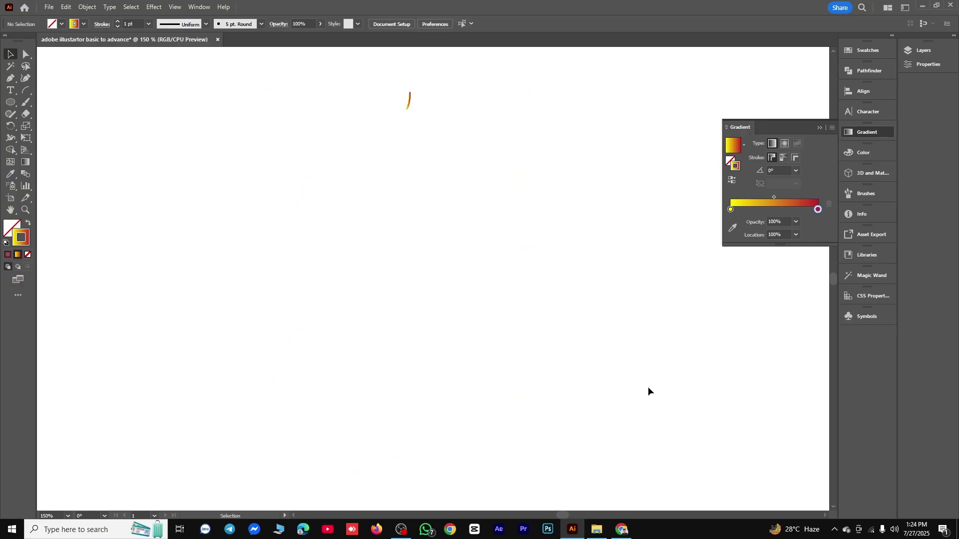
drag(433, 147, 434, 147)
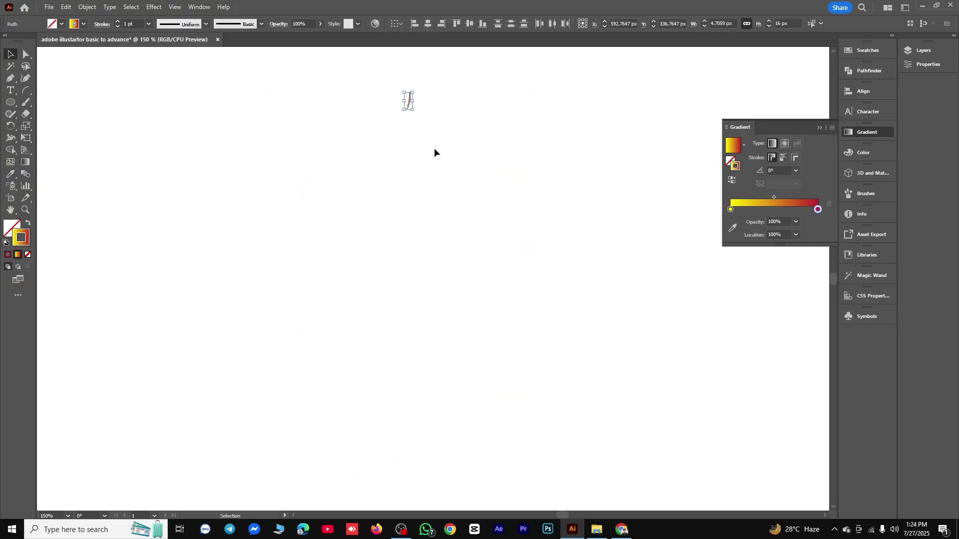
key(Delete)
Draw seven gradient-stroked spirals of varied sizes across the canvas with the Spiral tool, the first about 102 by 100 px
drag(27, 89, 60, 111)
drag(261, 212, 306, 258)
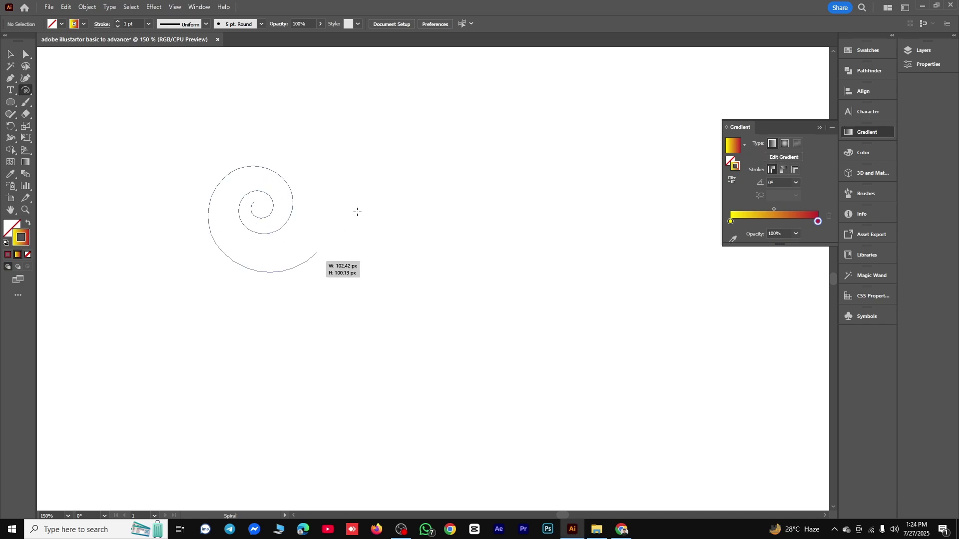
mouse_move(371, 191)
mouse_down()
mouse_move(417, 245)
mouse_move(439, 240)
mouse_up()
drag(499, 199, 556, 240)
drag(547, 277, 561, 305)
drag(428, 331, 420, 378)
mouse_move(262, 344)
mouse_down()
mouse_move(282, 378)
mouse_move(303, 387)
mouse_up()
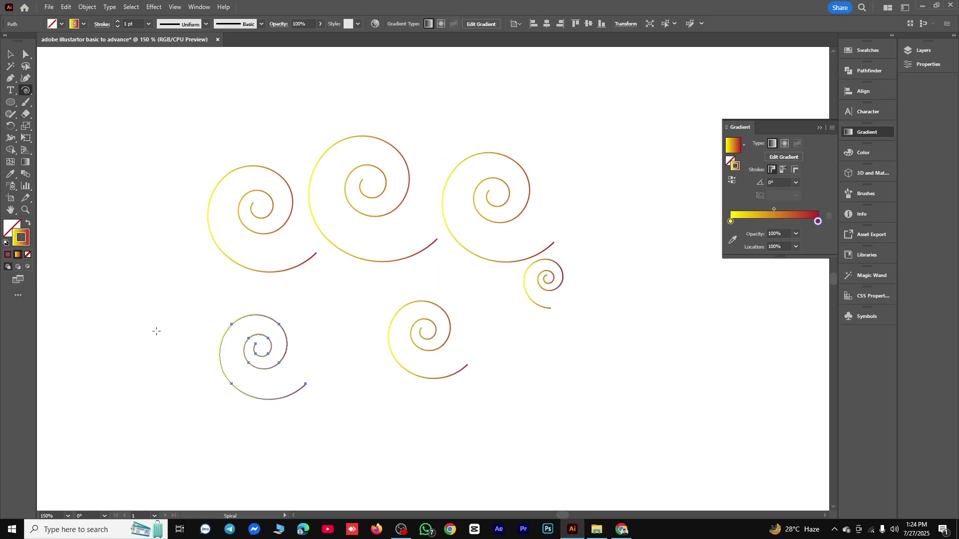
drag(111, 264, 142, 334)
Select all seven spirals and delete them
click(7, 52)
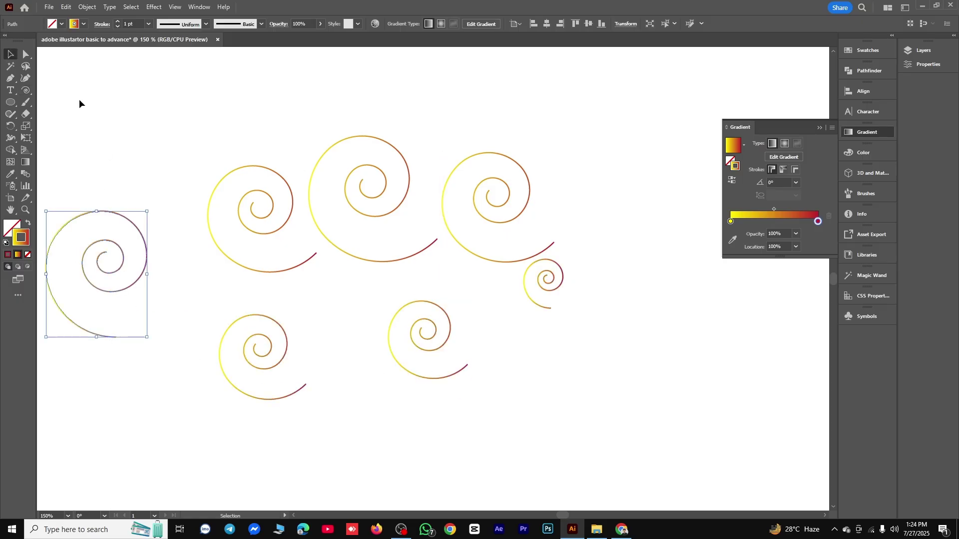
drag(78, 109, 556, 416)
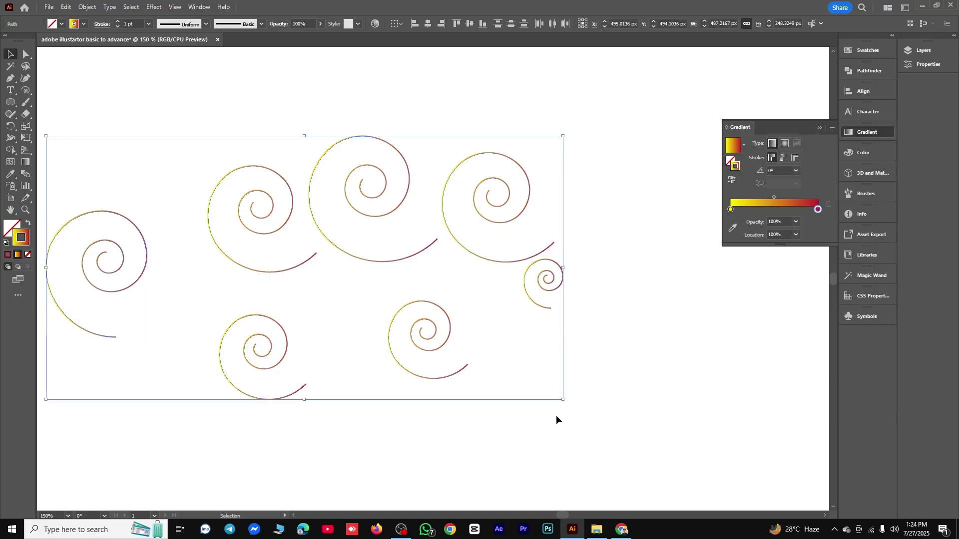
key(Delete)
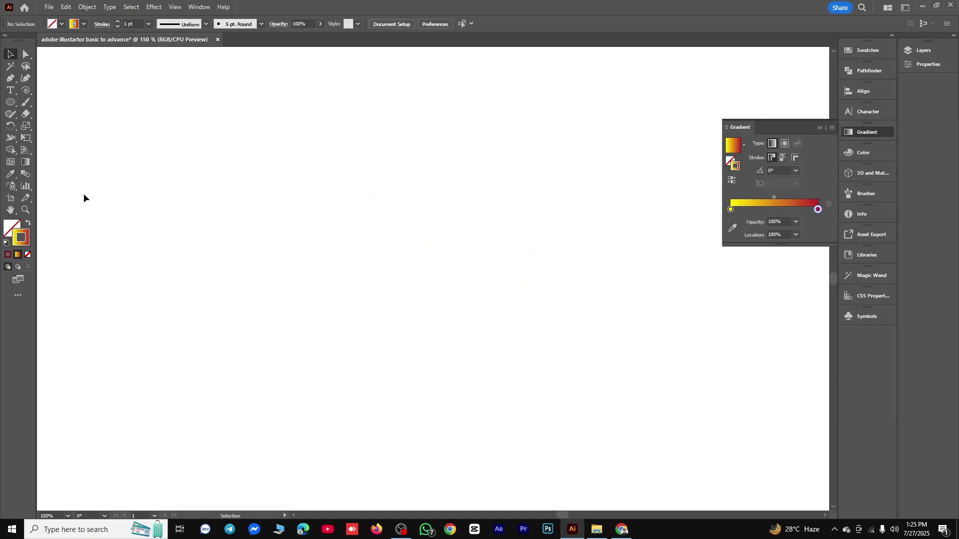
Draw a narrow upright rectangle, a larger rectangle and an overlapping square about 106 px wide with the Rectangle tool
drag(26, 90, 11, 65)
key(v)
drag(9, 103, 68, 106)
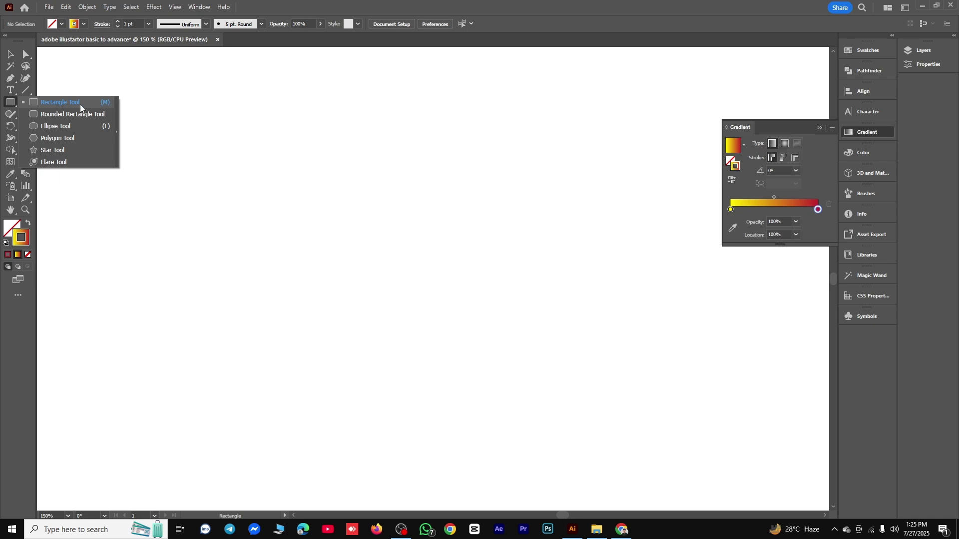
drag(78, 102, 77, 102)
mouse_move(278, 184)
mouse_down()
mouse_move(432, 330)
mouse_move(306, 381)
mouse_up()
drag(403, 239, 509, 378)
drag(502, 180, 613, 297)
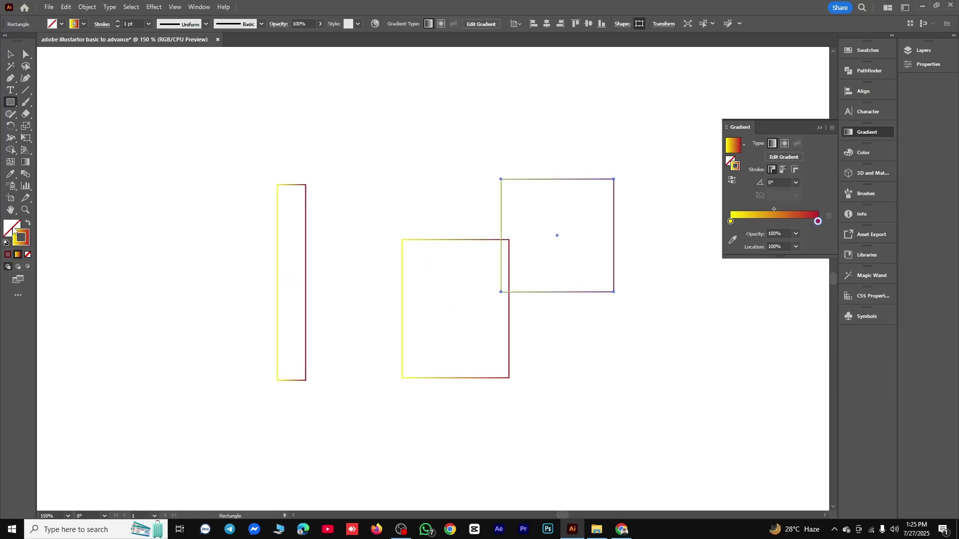
Swap the square's fill and stroke so the gradient becomes its fill, and delete the other two rectangles
click(28, 223)
click(10, 53)
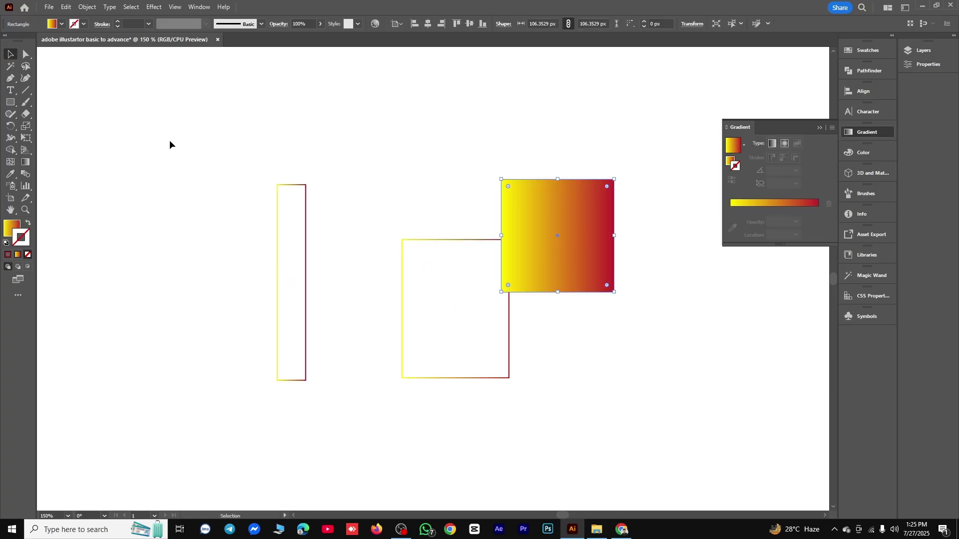
drag(210, 168, 415, 379)
key(Delete)
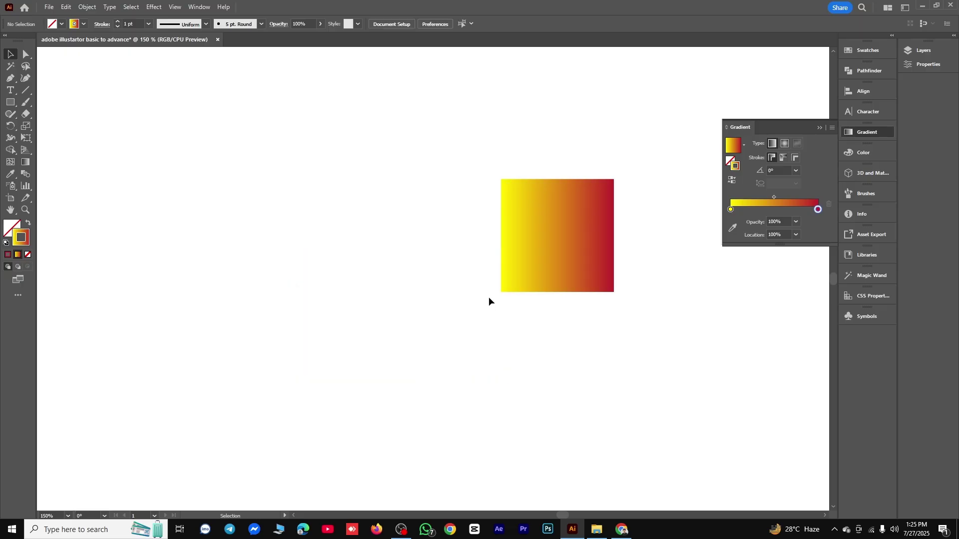
Collapse the gradient settings, fill the remaining square with solid red and move it toward the canvas centre
click(820, 128)
click(577, 227)
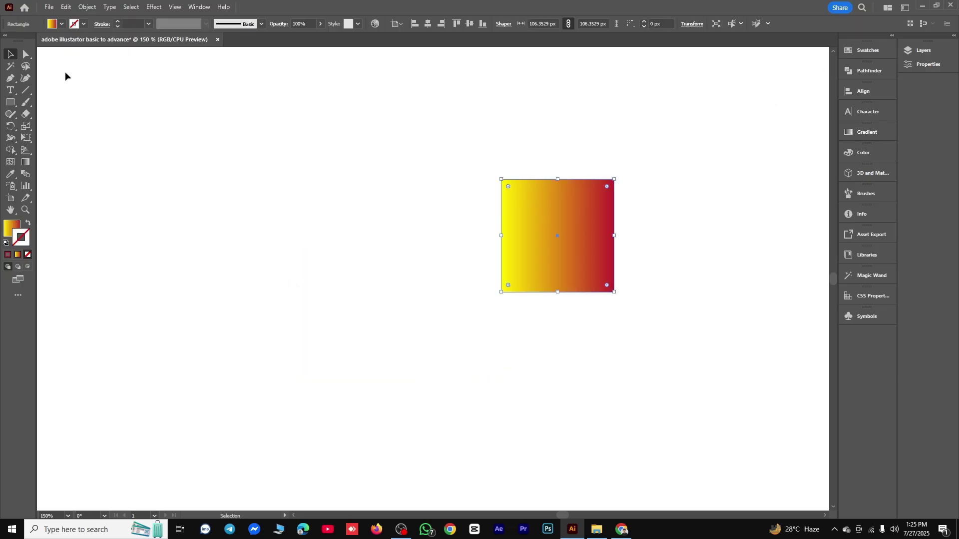
click(61, 23)
click(35, 42)
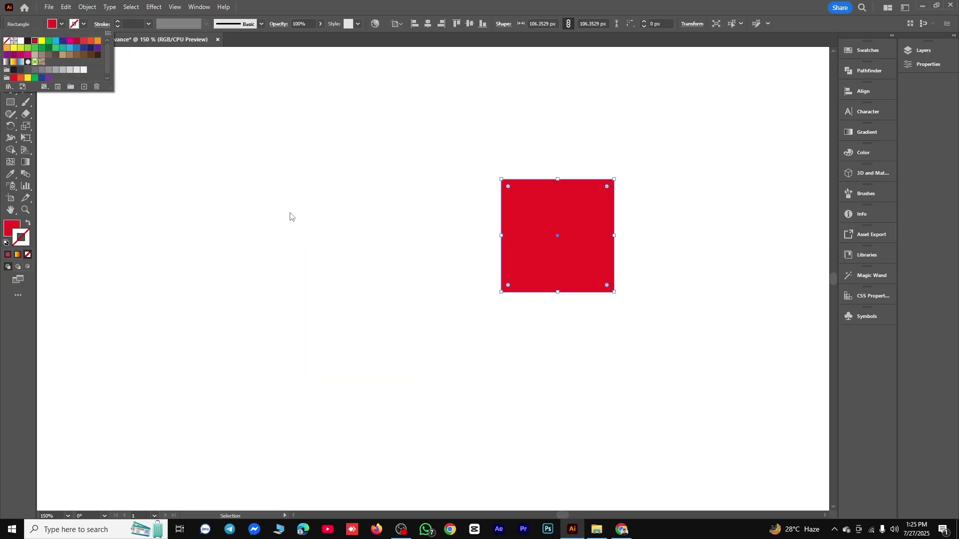
drag(563, 260, 421, 258)
click(523, 313)
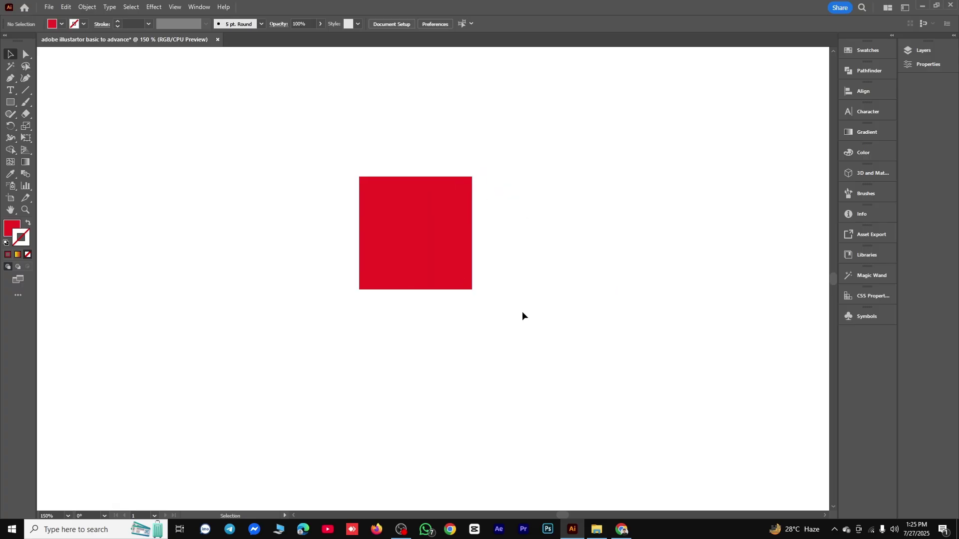
Scale the red square up proportionally to about 180 px from its lower-right corner
key(ctrl+a)
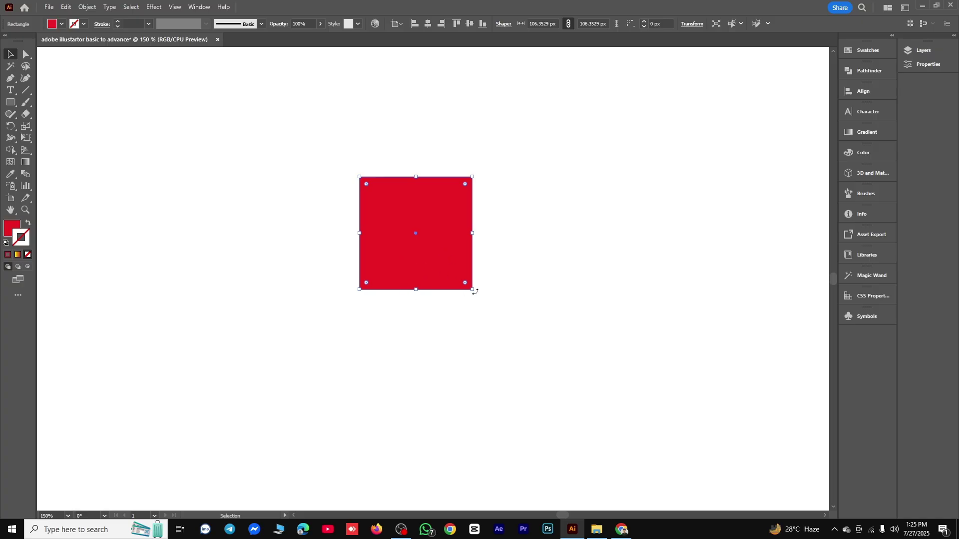
drag(472, 290, 550, 368)
click(647, 280)
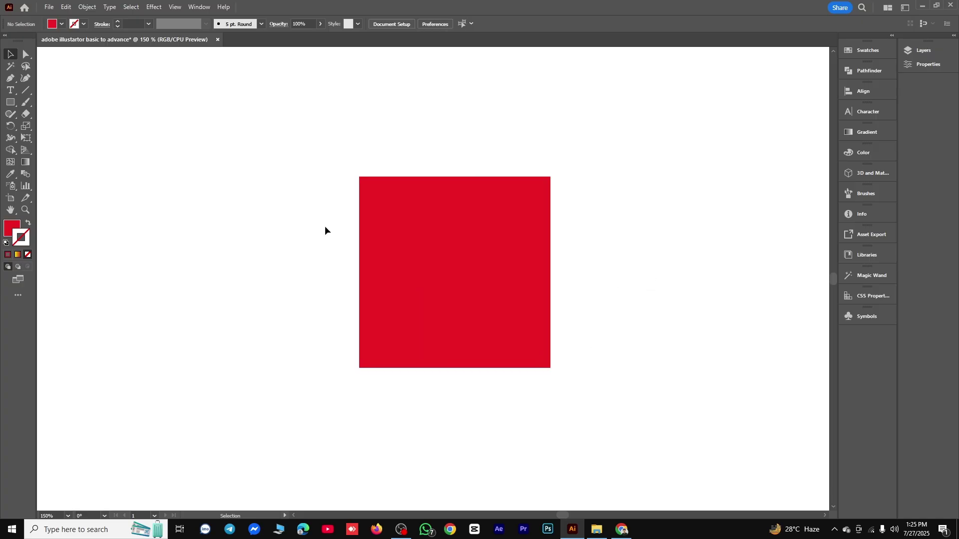
Move the enlarged red square around the canvas, and delete it
drag(439, 244, 367, 220)
drag(410, 238, 467, 212)
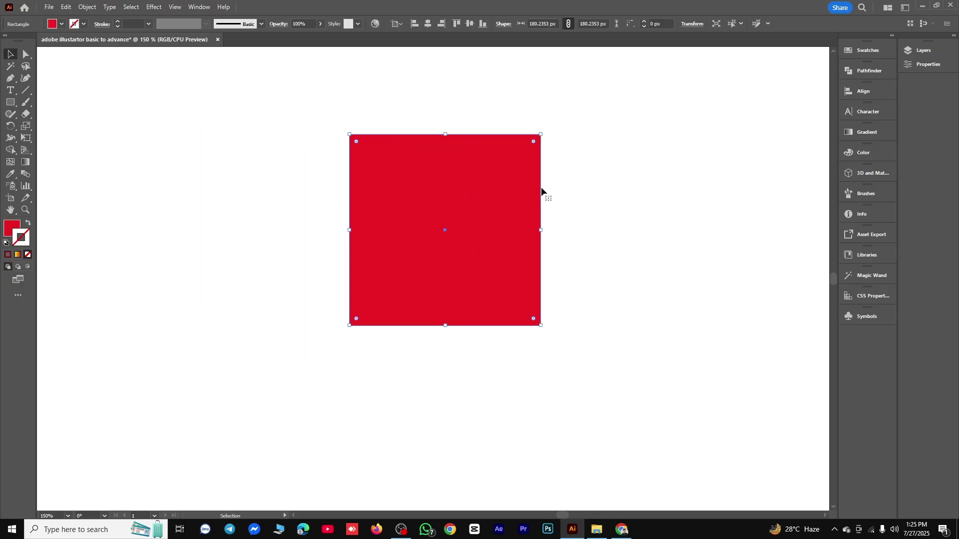
key(Delete)
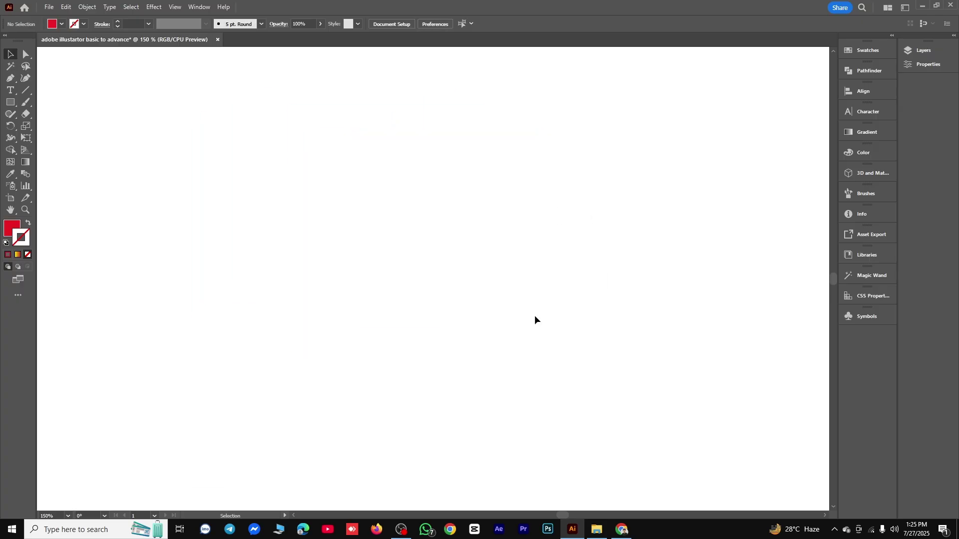
Draw seven red rectangles of varied proportions across the canvas with the Rectangle tool
click(10, 102)
drag(357, 184, 399, 232)
drag(450, 178, 547, 251)
drag(577, 171, 655, 259)
mouse_move(438, 342)
mouse_down()
mouse_move(546, 397)
mouse_move(550, 439)
mouse_up()
drag(338, 348, 243, 394)
drag(198, 208, 105, 267)
drag(182, 96, 194, 170)
Undo all seven red rectangles to leave the canvas empty
key(ctrl+z)
key(ctrl+z)
key(ctrl+z)
key(ctrl+z)
key(ctrl+z)
key(ctrl+z)
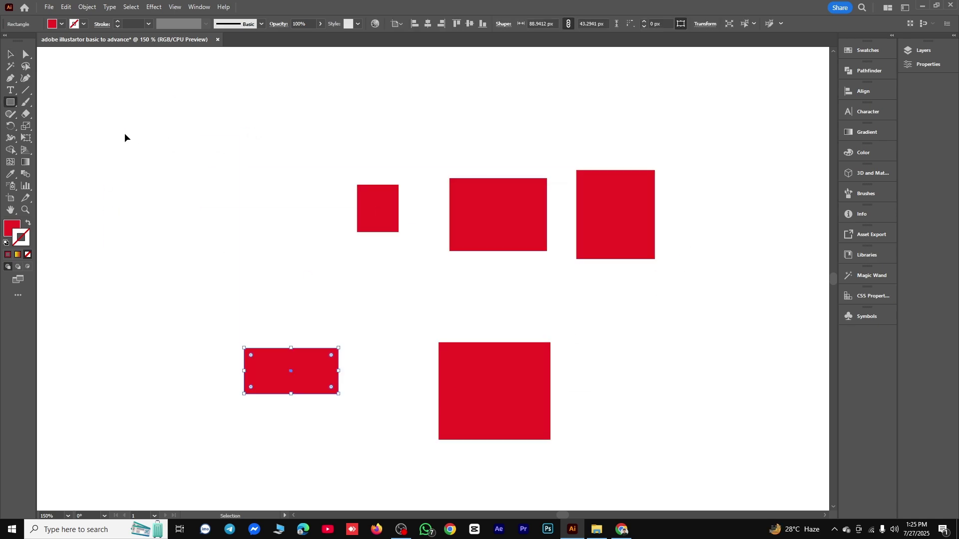
key(ctrl+z)
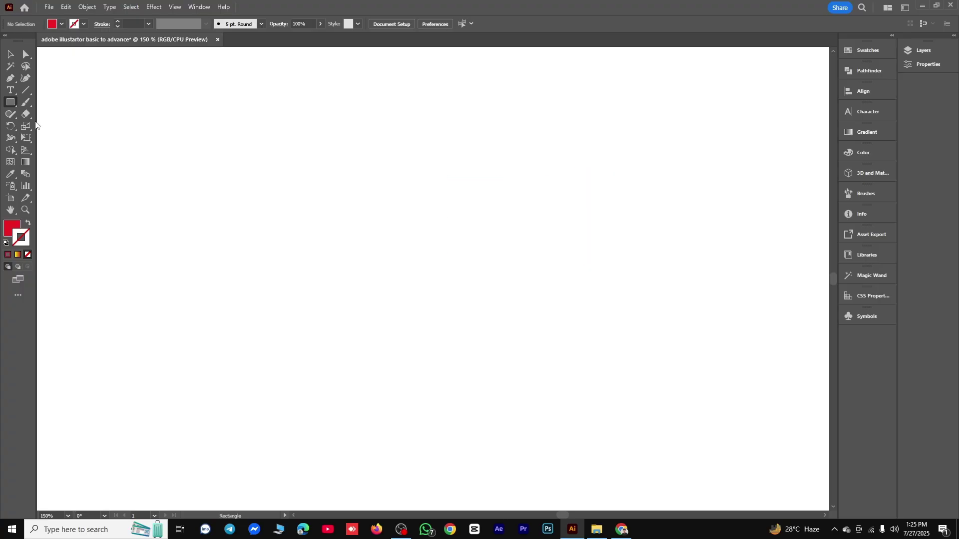
Draw a red square about 162 px wide with the Rectangle tool, and undo it
click(11, 102)
click(65, 102)
drag(252, 192, 424, 363)
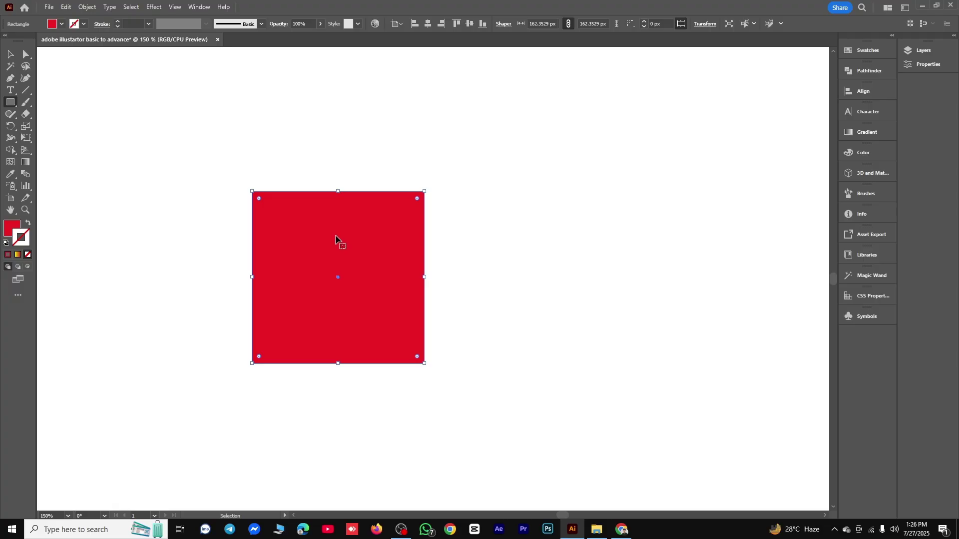
key(ctrl+z)
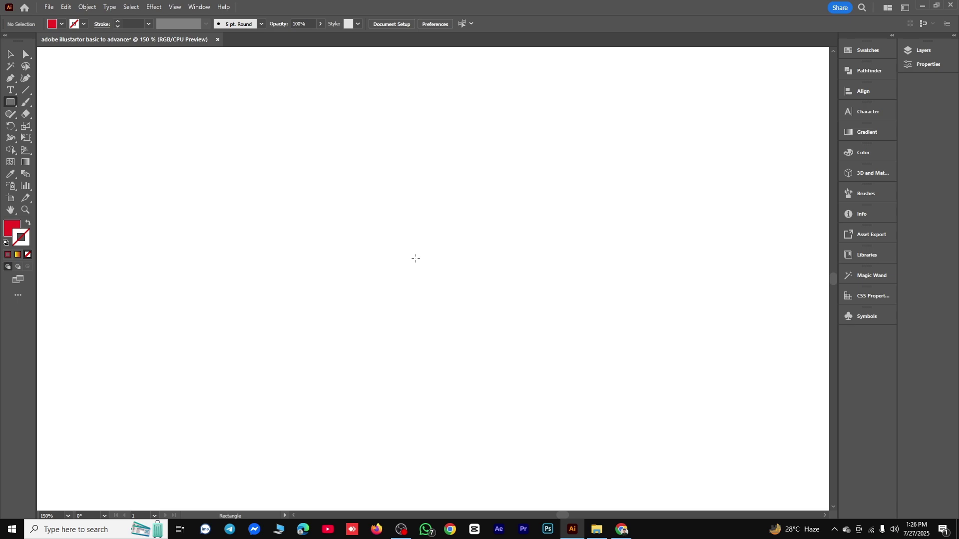
Draw a red square about 184 px wide outward from its centre, and delete it
drag(416, 258, 453, 356)
click(10, 54)
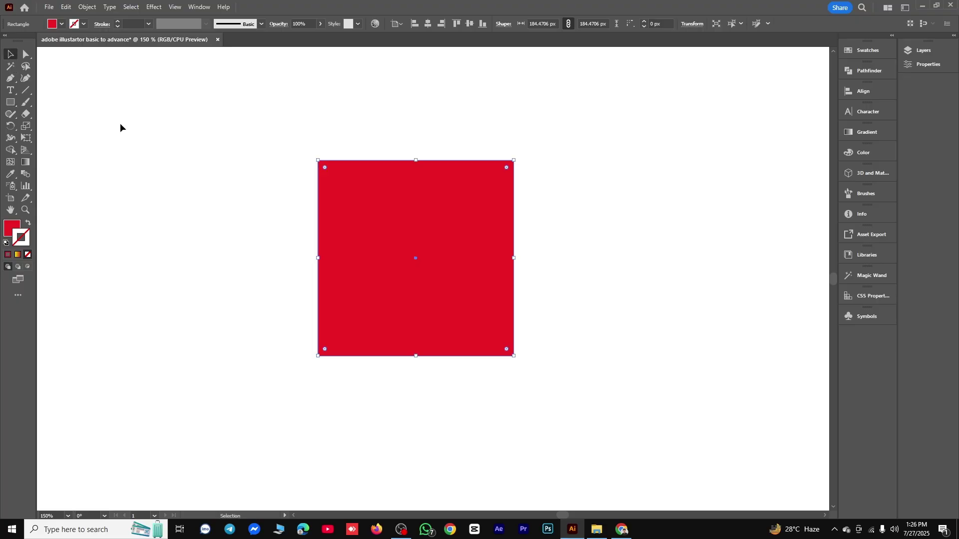
drag(231, 184, 462, 368)
key(Delete)
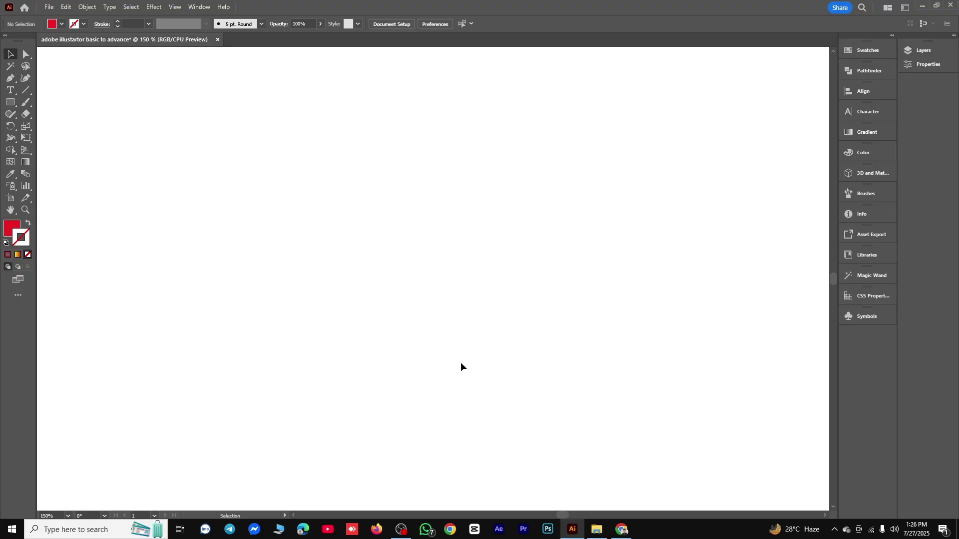
Create a red square using the Rectangle size dialog with width and height of 184.4706 px
click(10, 102)
click(429, 246)
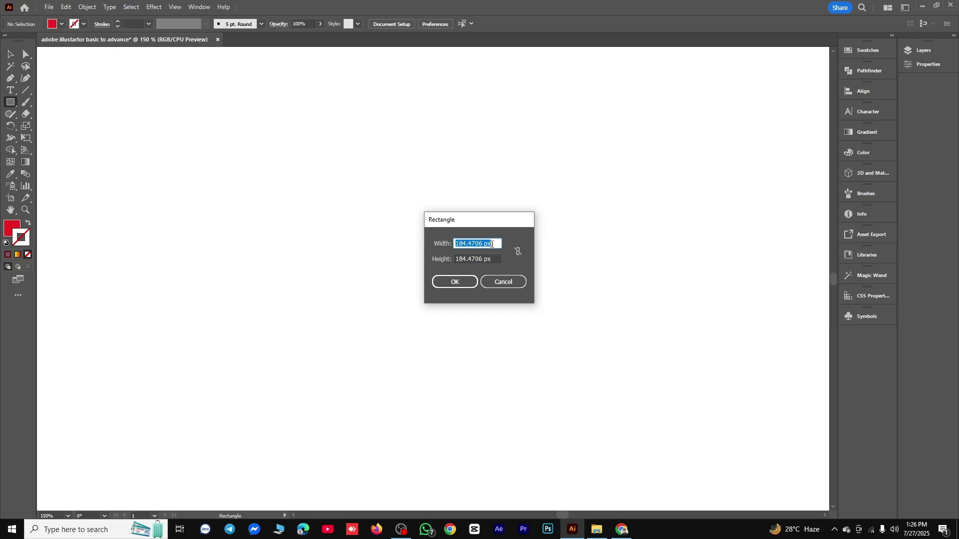
drag(488, 262, 455, 259)
click(455, 282)
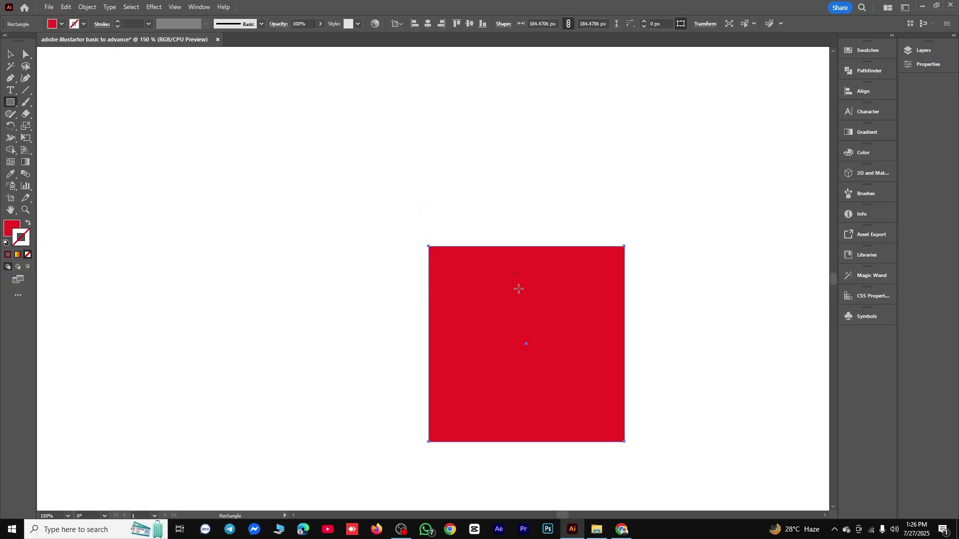
Select the red square created by exact dimensions and delete it
click(10, 53)
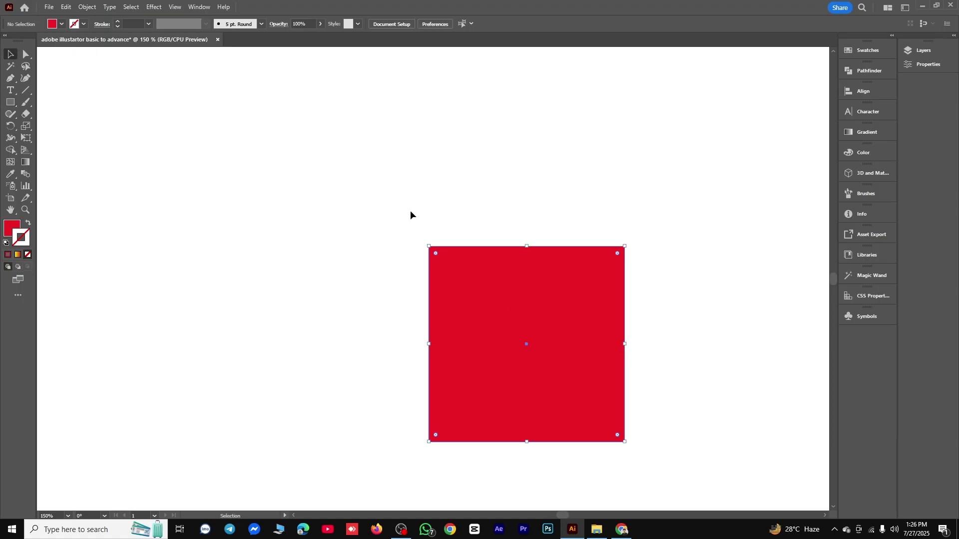
drag(540, 329, 430, 233)
key(Delete)
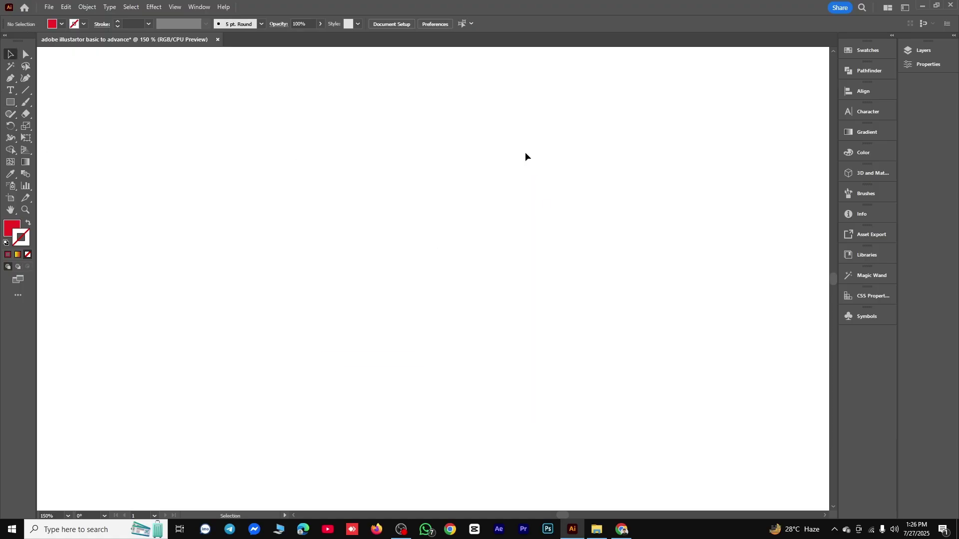
Draw a red rectangle about 158 by 133 px with the Rounded Rectangle tool
click(10, 103)
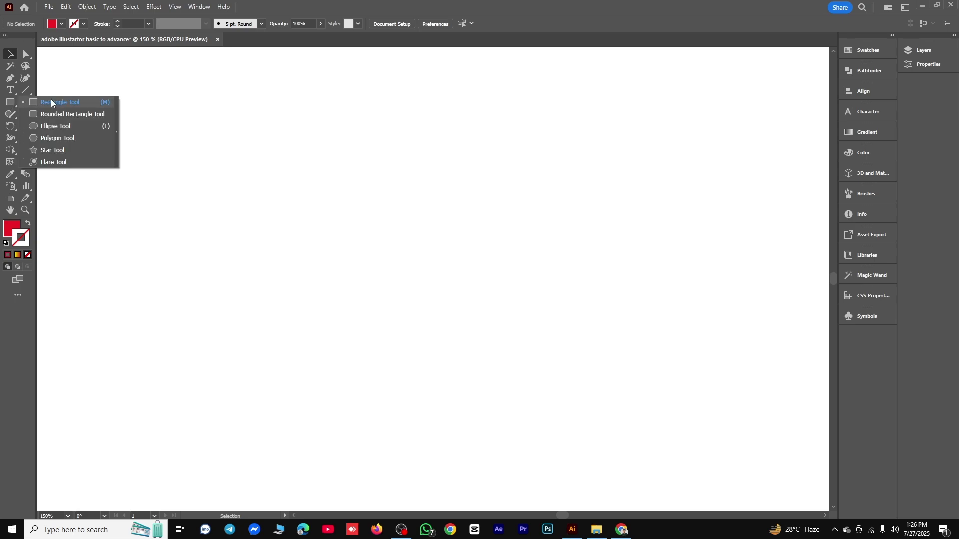
click(72, 114)
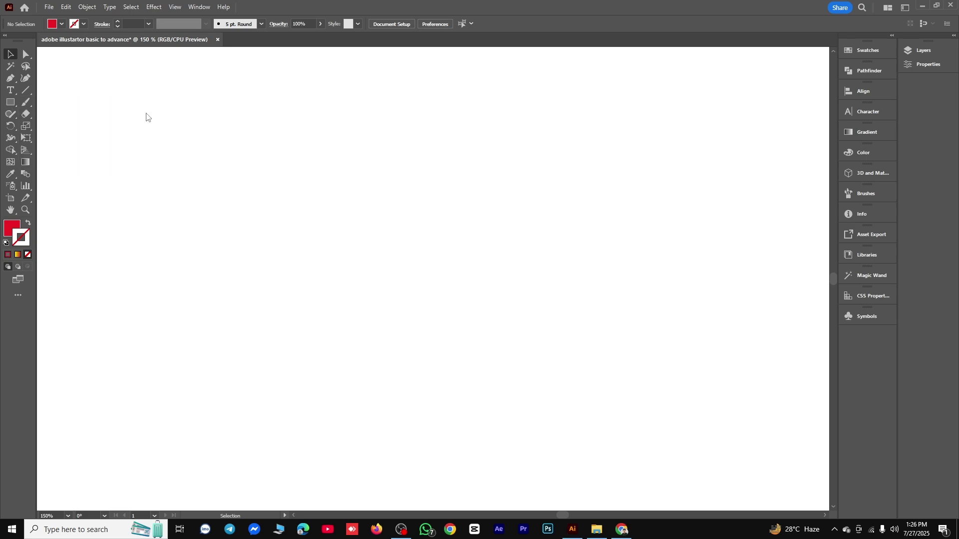
drag(281, 159, 448, 299)
click(10, 53)
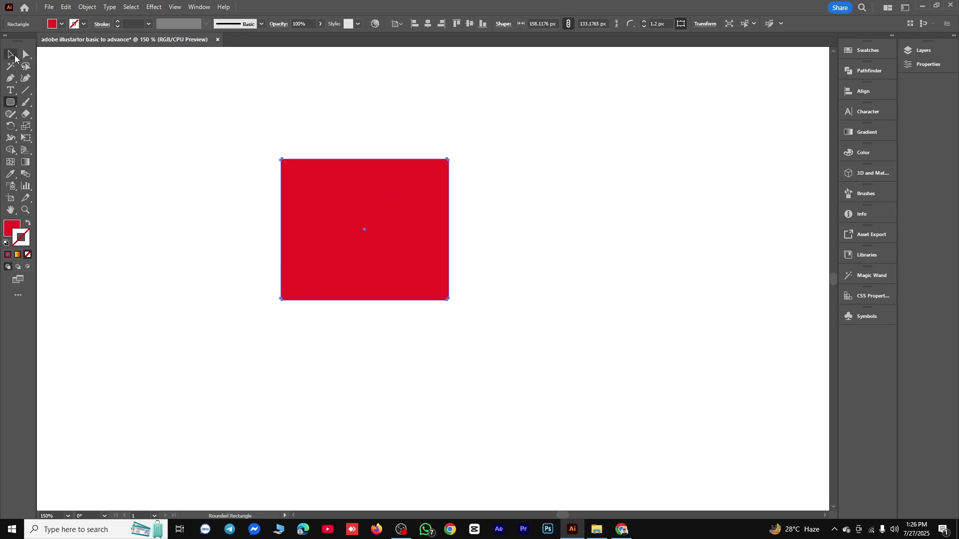
Increase the rounded rectangle's corner radius to about 10 px, inspect the corners, and delete the shape
drag(288, 166, 319, 172)
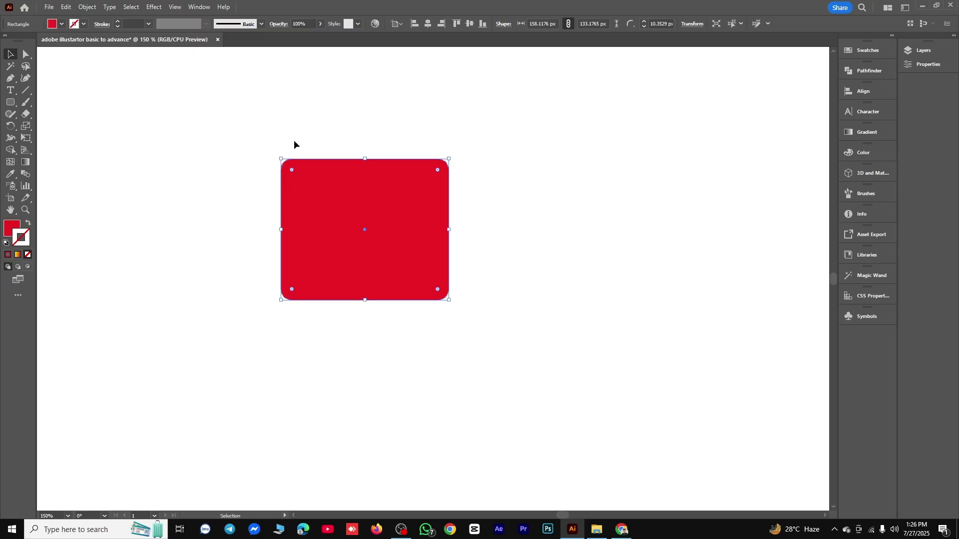
click(281, 162)
scroll(281, 161, up, 2)
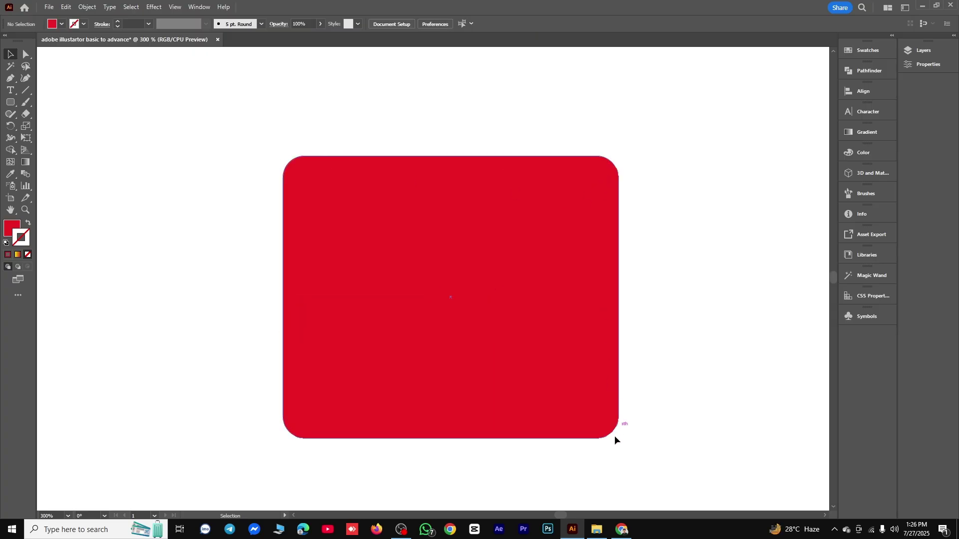
scroll(460, 215, down, 2)
drag(461, 278, 385, 278)
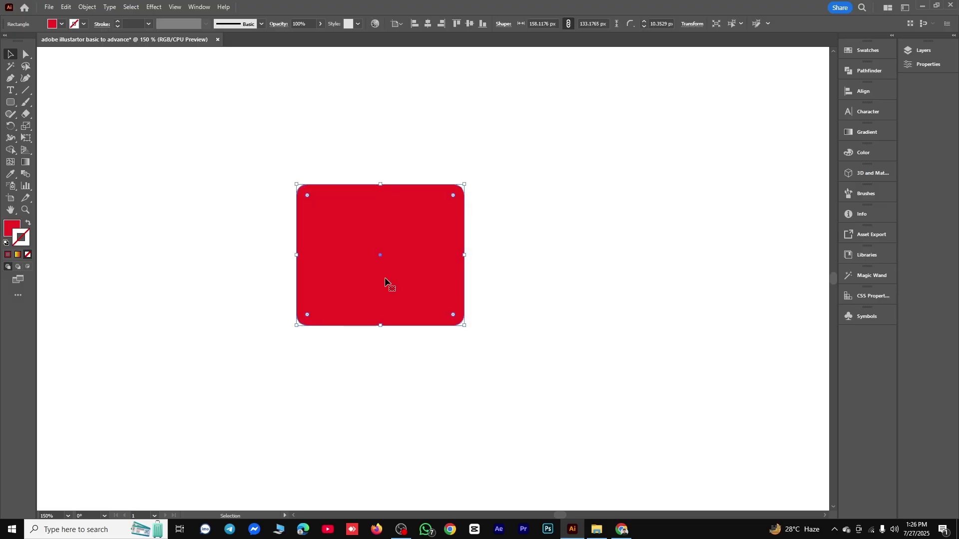
key(Delete)
Draw three red circles with the Ellipse tool, the first two about 154 px and 114 px wide, and remove them all
drag(11, 102, 69, 124)
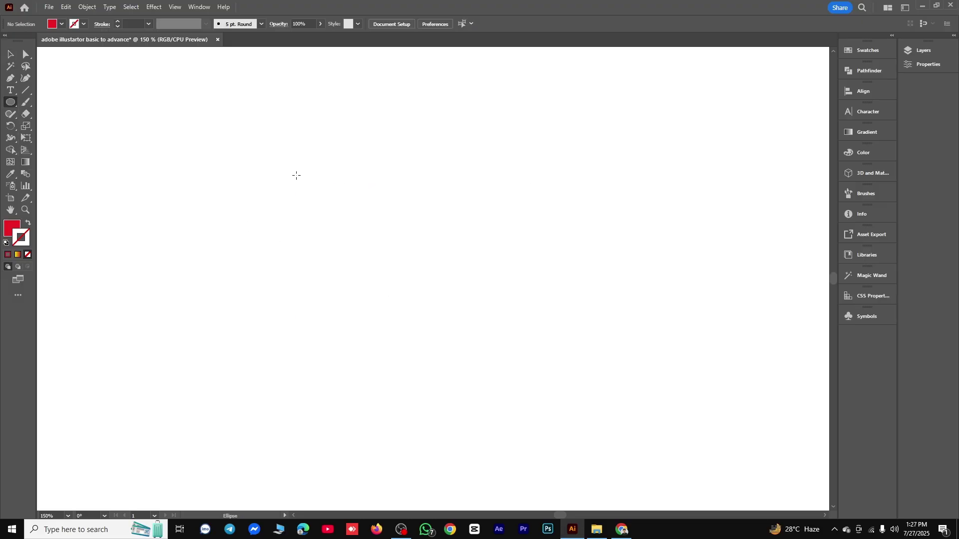
drag(296, 175, 419, 342)
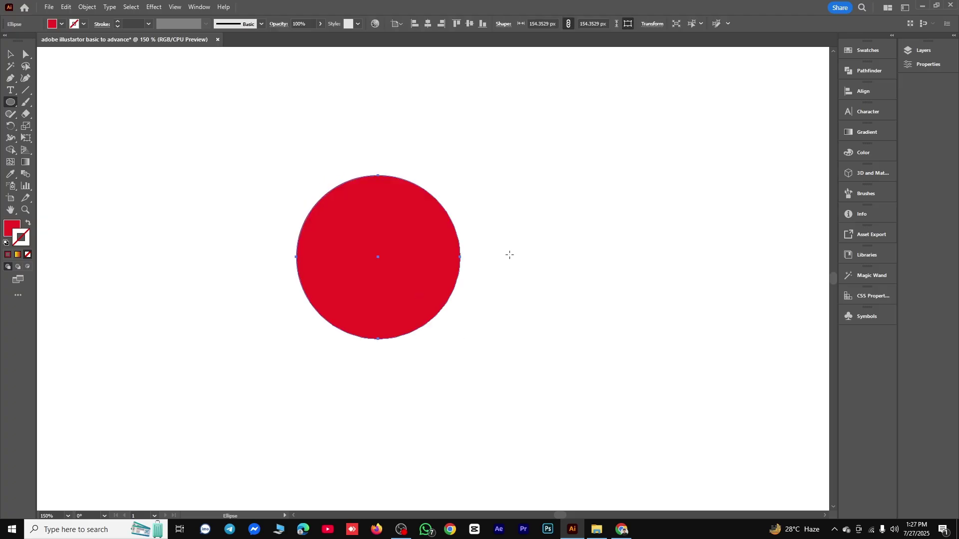
key(Delete)
drag(372, 222, 493, 342)
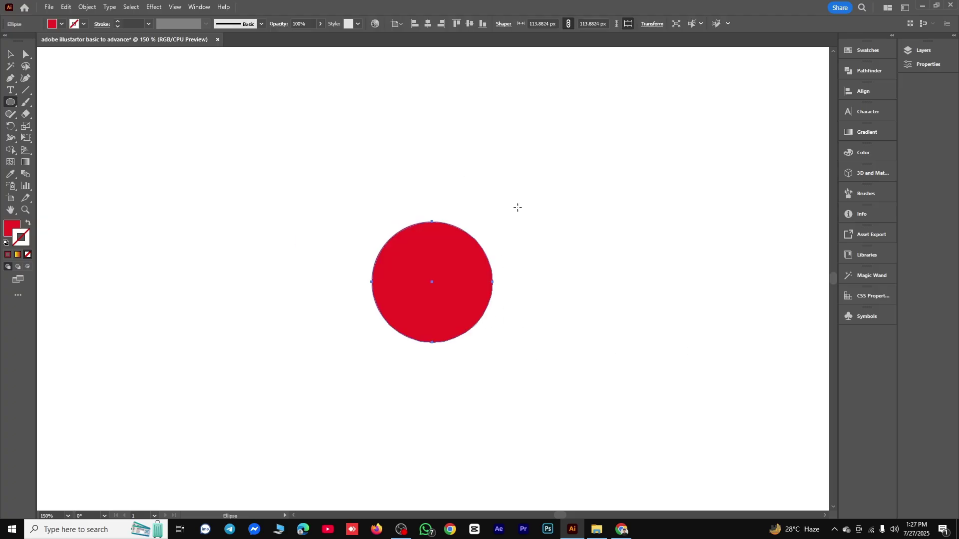
drag(520, 195, 615, 289)
key(ctrl+z)
key(ctrl+z)
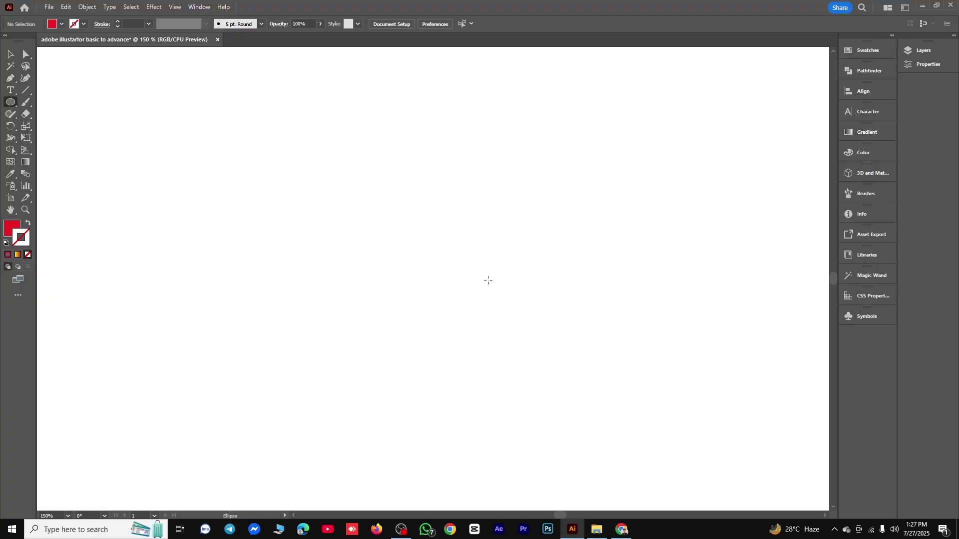
Draw a red circle about 107 px wide outward from its centre, and undo it
mouse_move(443, 255)
mouse_down()
mouse_move(474, 310)
mouse_move(477, 297)
mouse_move(478, 322)
mouse_up()
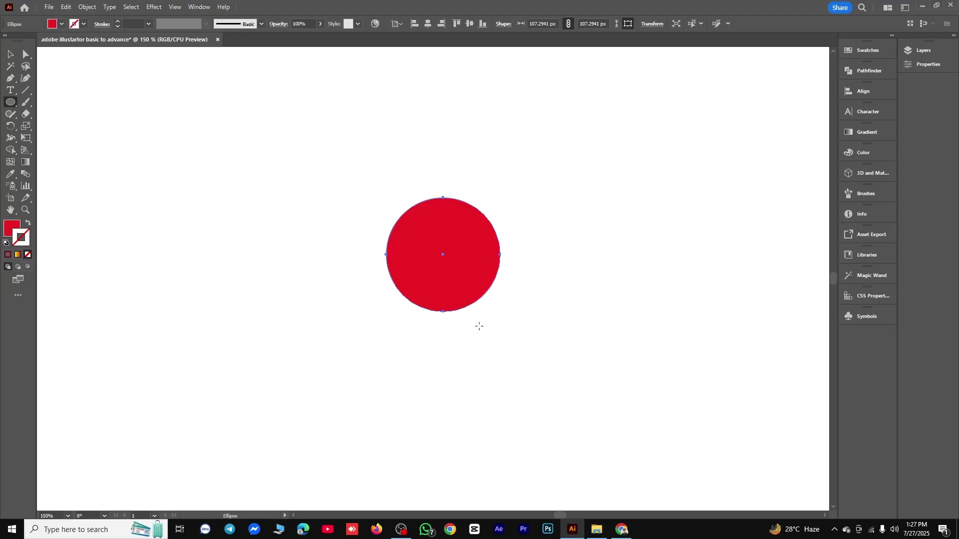
key(ctrl+z)
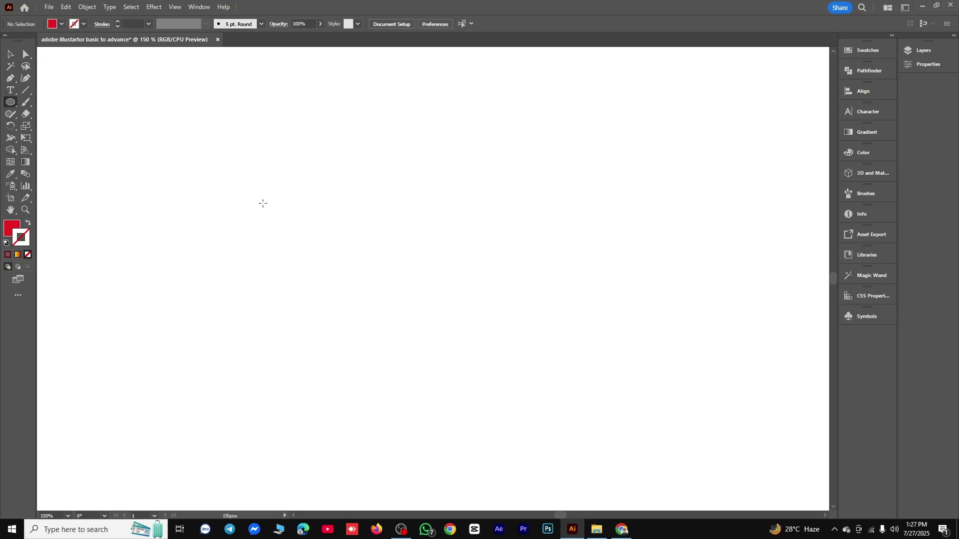
Create a red circle by exact dimensions with width and height of 107.2941 px, and delete it
click(395, 236)
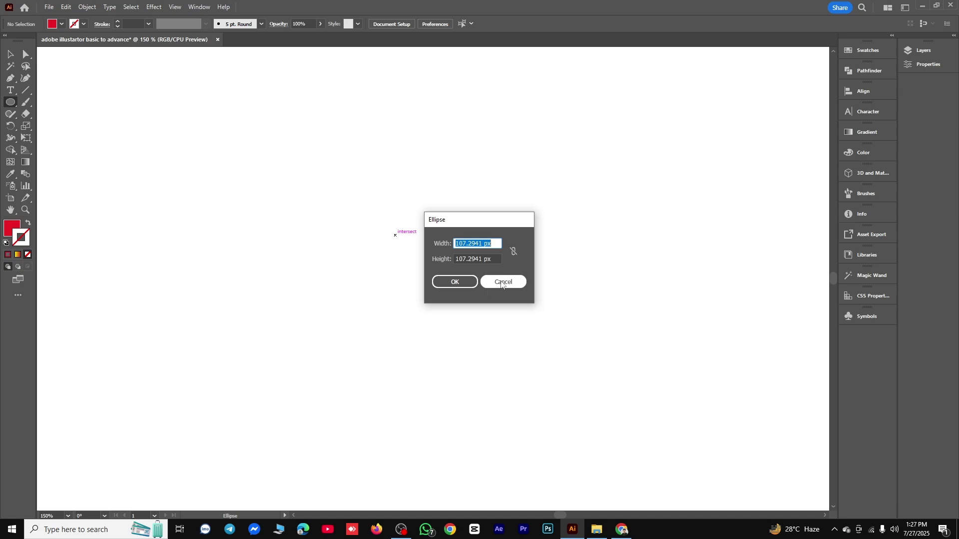
click(455, 282)
click(15, 57)
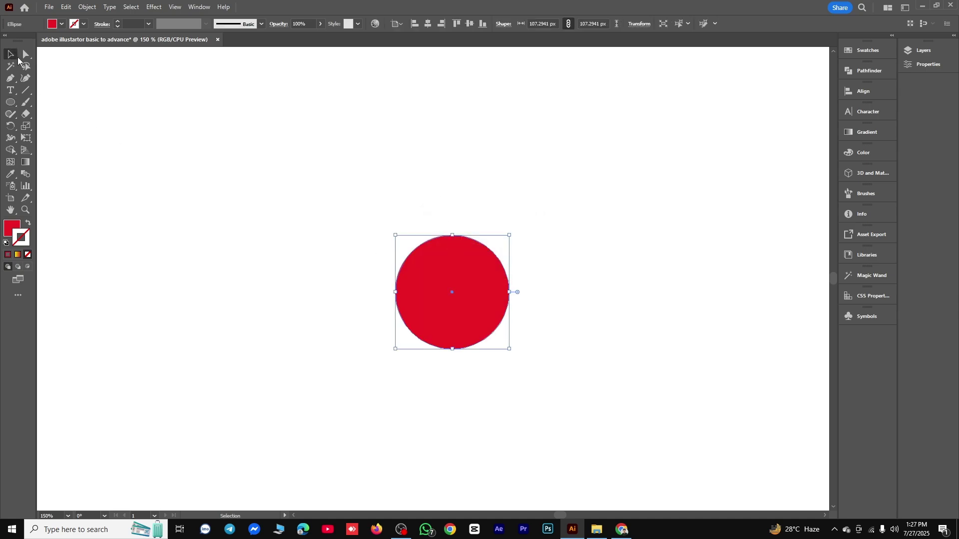
drag(280, 171, 558, 395)
key(Delete)
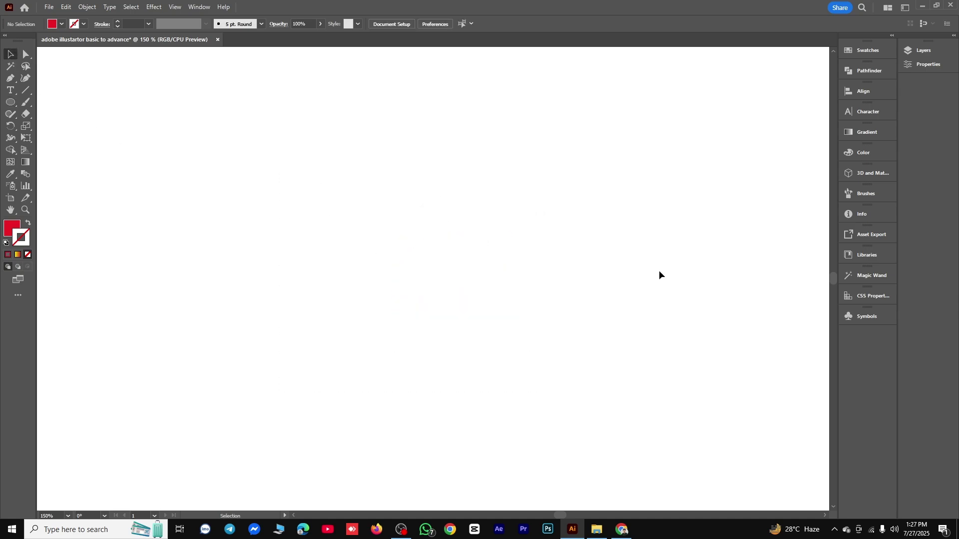
Draw three red hexagons with the Polygon tool, the last about 139 px wide, and remove them all
click(10, 90)
click(10, 102)
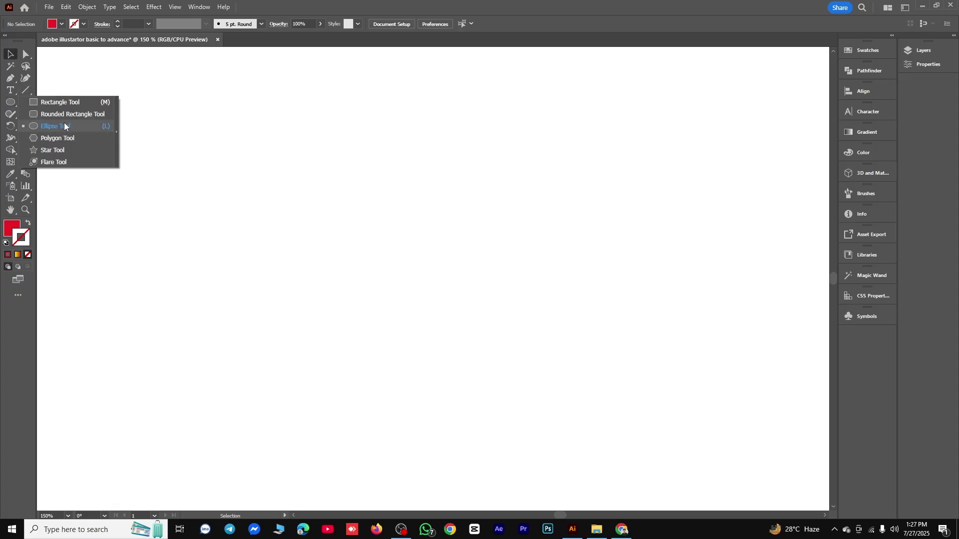
click(59, 139)
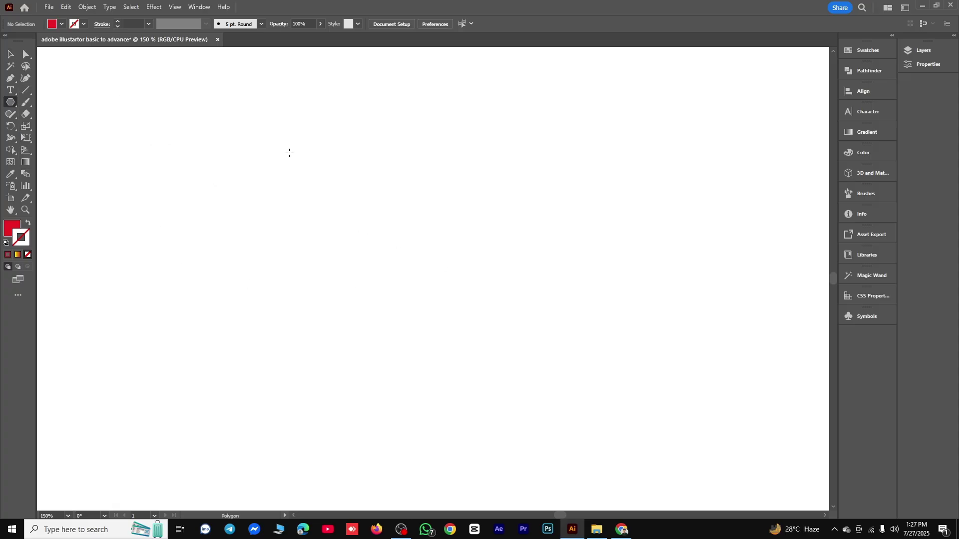
drag(461, 249, 481, 303)
drag(597, 199, 644, 269)
drag(325, 253, 361, 324)
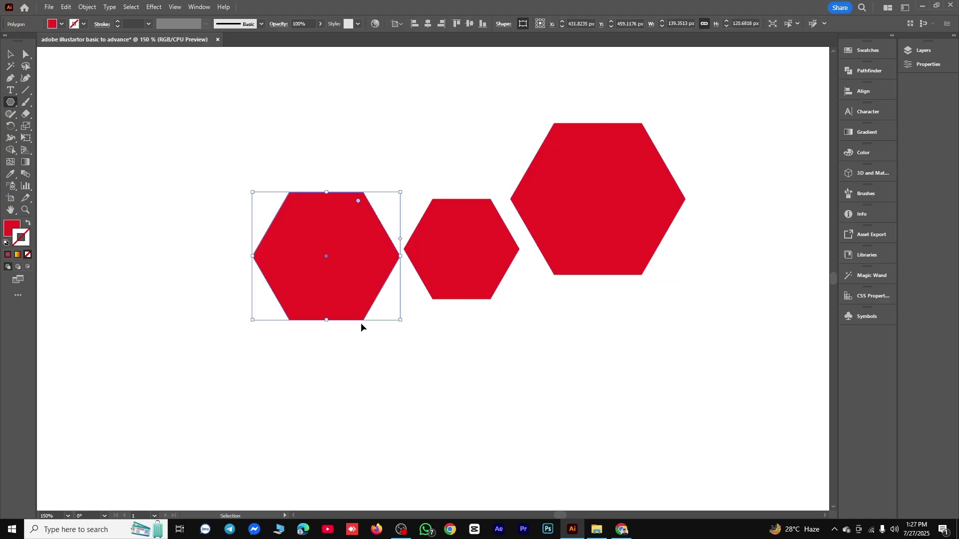
key(ctrl+z)
key(ctrl+z)
key(Delete)
Create a red polygon by exact values with a radius of 69.6757 px and 10 sides
click(451, 298)
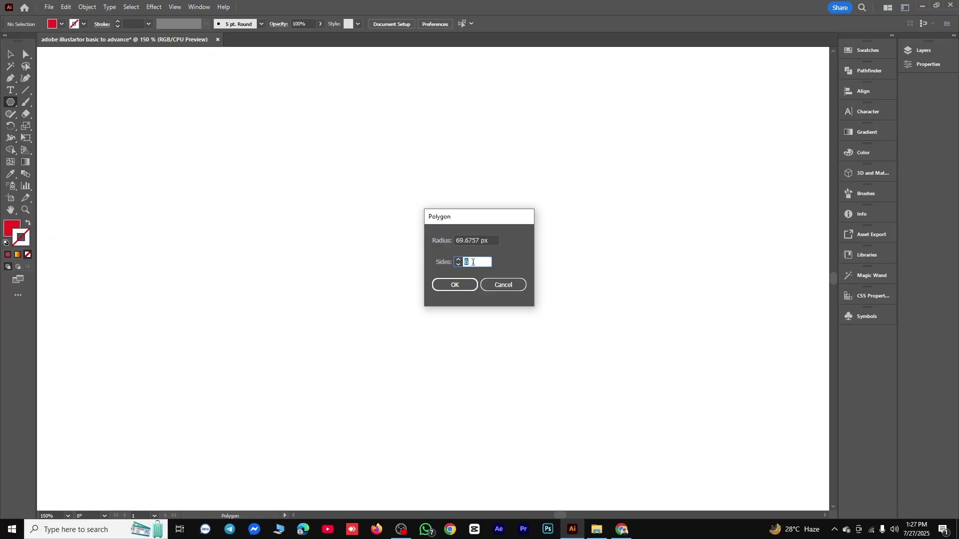
key(Return)
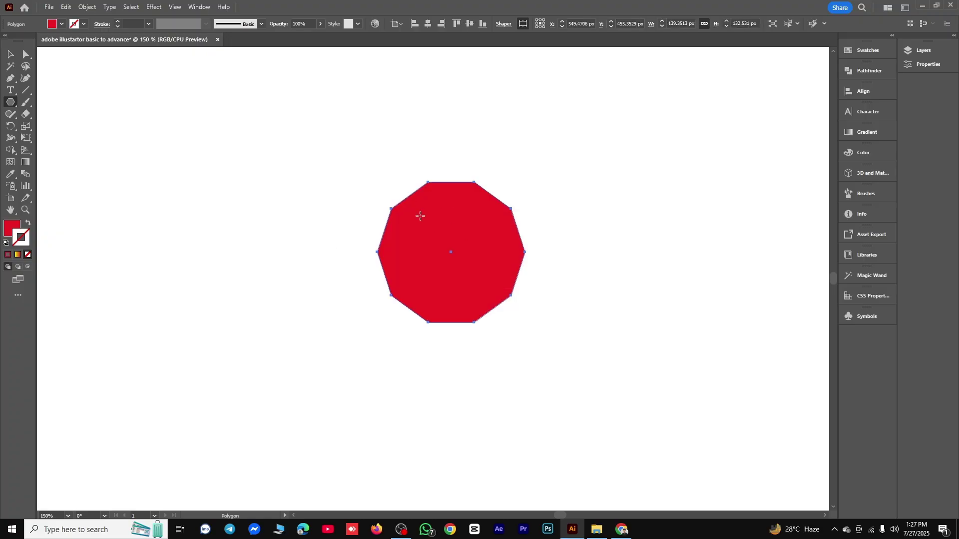
Rotate the 10-sided polygon slightly clockwise and move it a little up and to the left on the canvas
click(11, 54)
drag(451, 177, 455, 176)
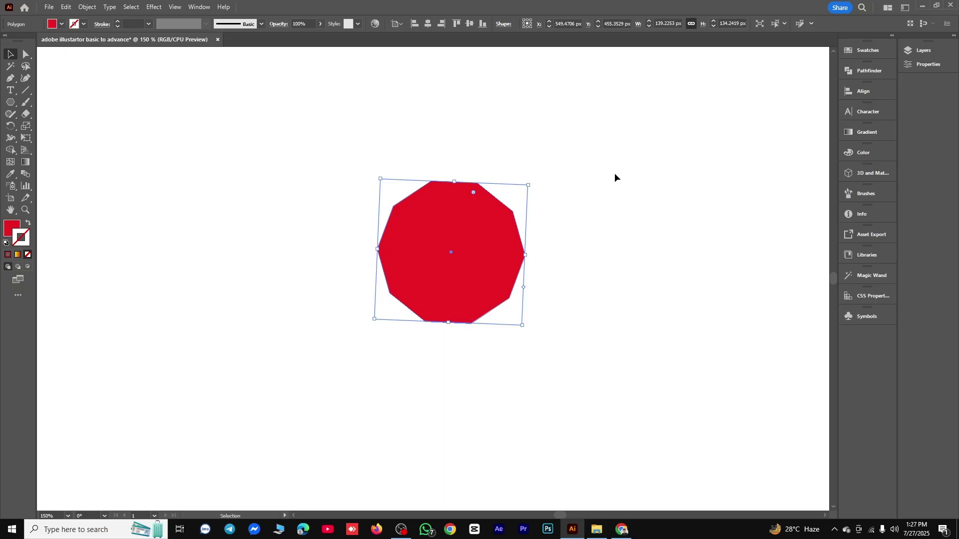
drag(473, 253, 433, 239)
Create a red triangle by exact values with the Polygon tool, using a 69.6757 px radius and 3 sides
click(11, 102)
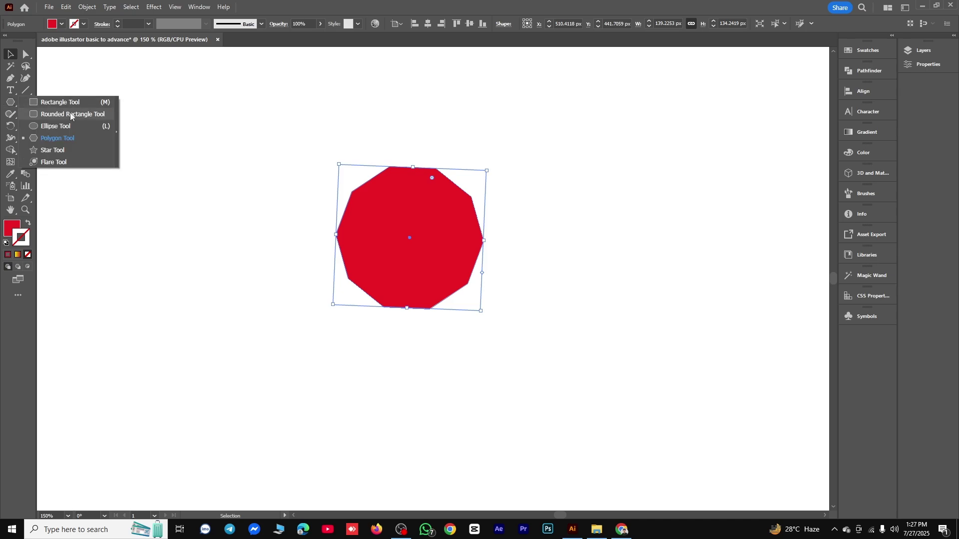
click(65, 139)
click(274, 224)
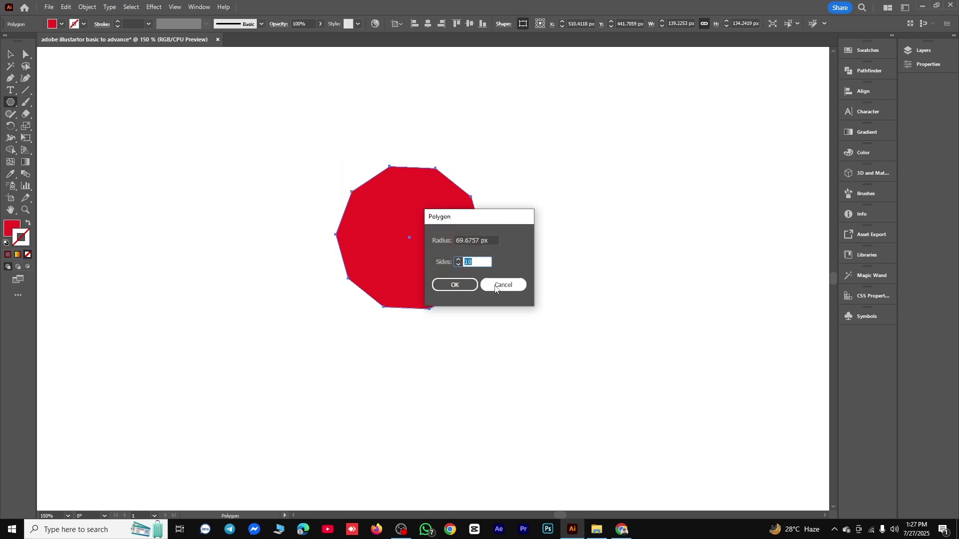
text(7)
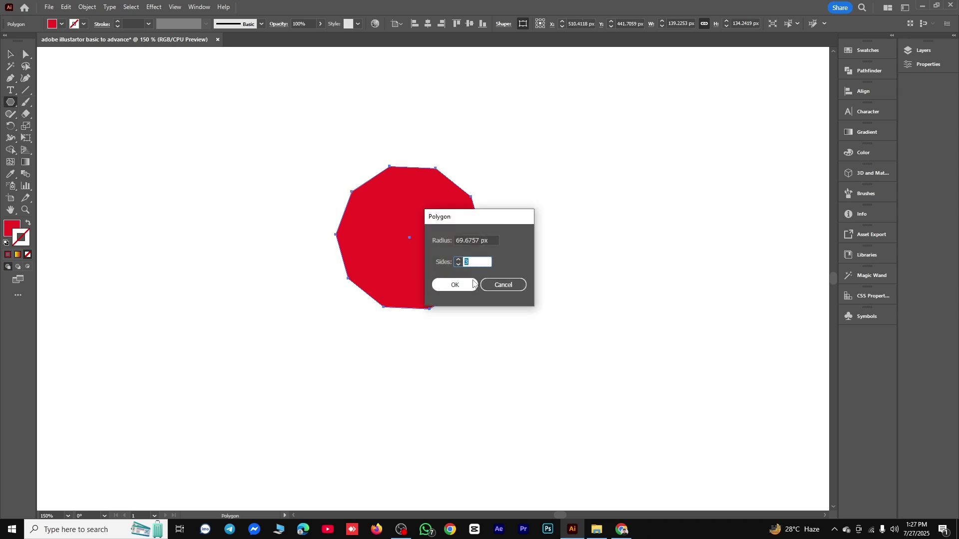
click(455, 285)
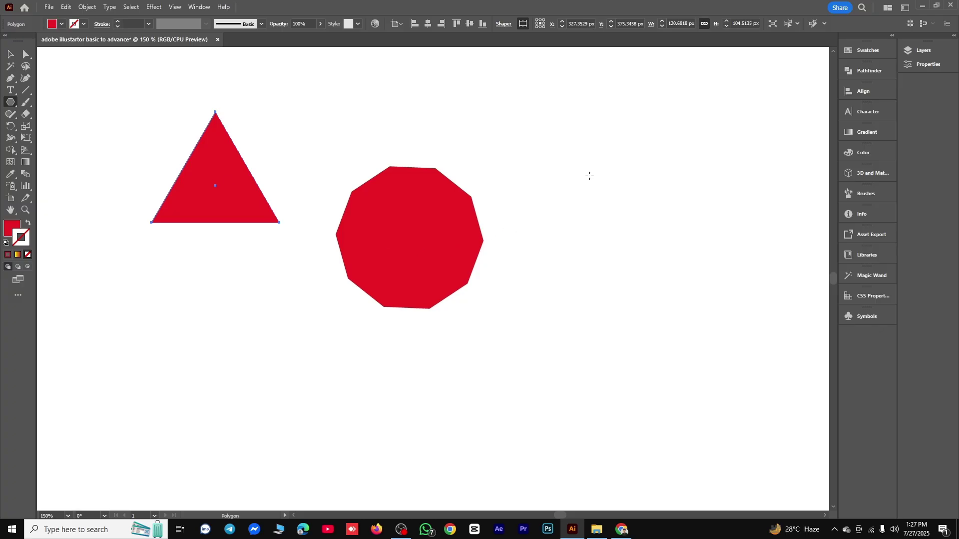
Create a 5-sided polygon with a 69.6757 px radius above right of the decagon and a 6-sided one below it
click(573, 164)
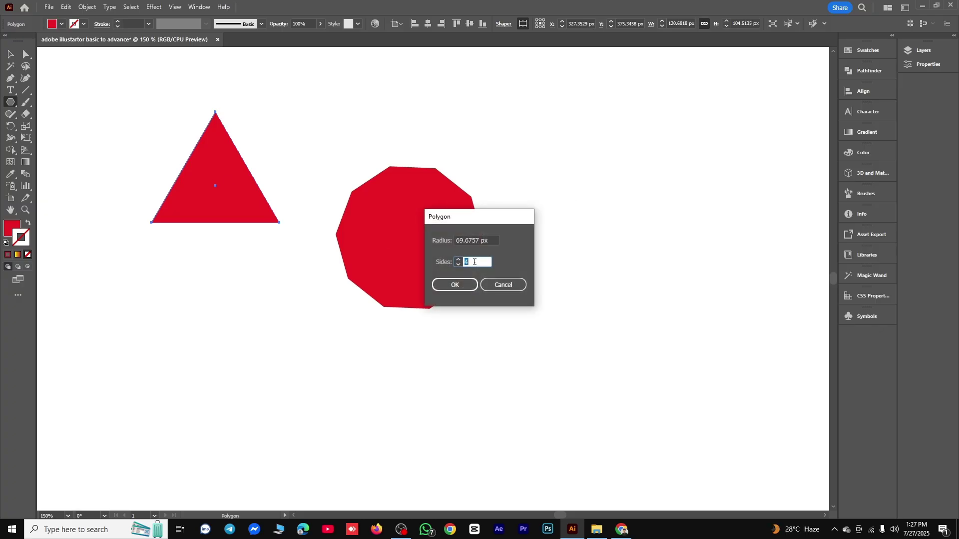
text(5)
click(455, 285)
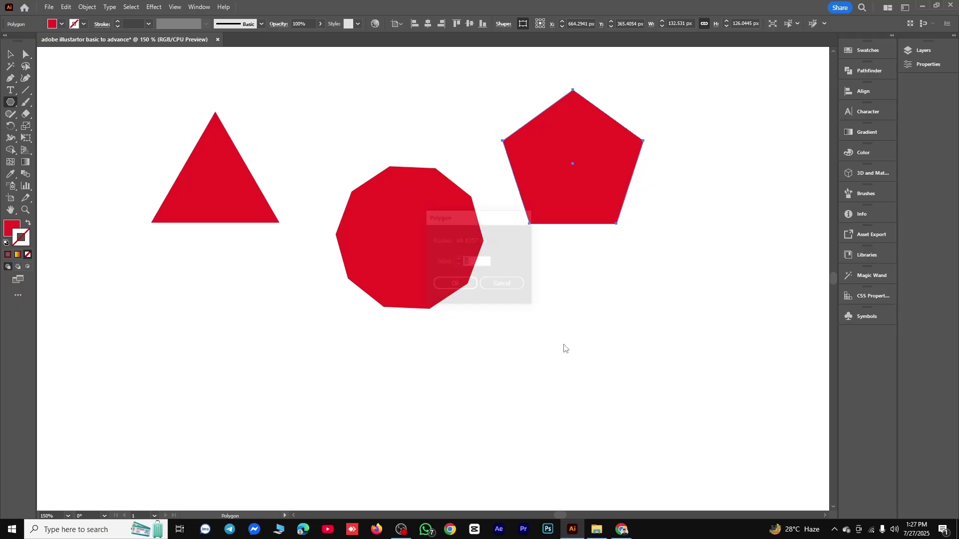
click(454, 284)
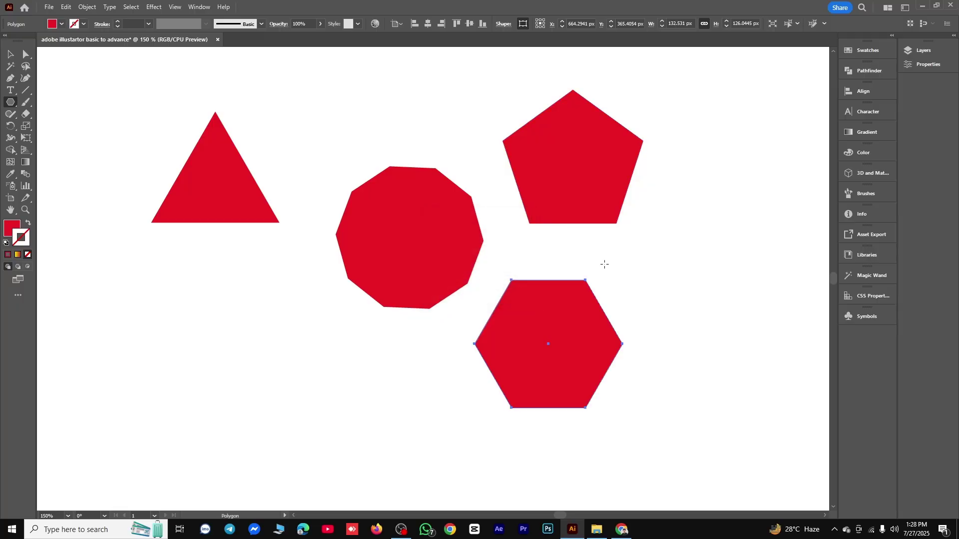
Select the triangle, decagon, pentagon and hexagon together and delete them
click(11, 51)
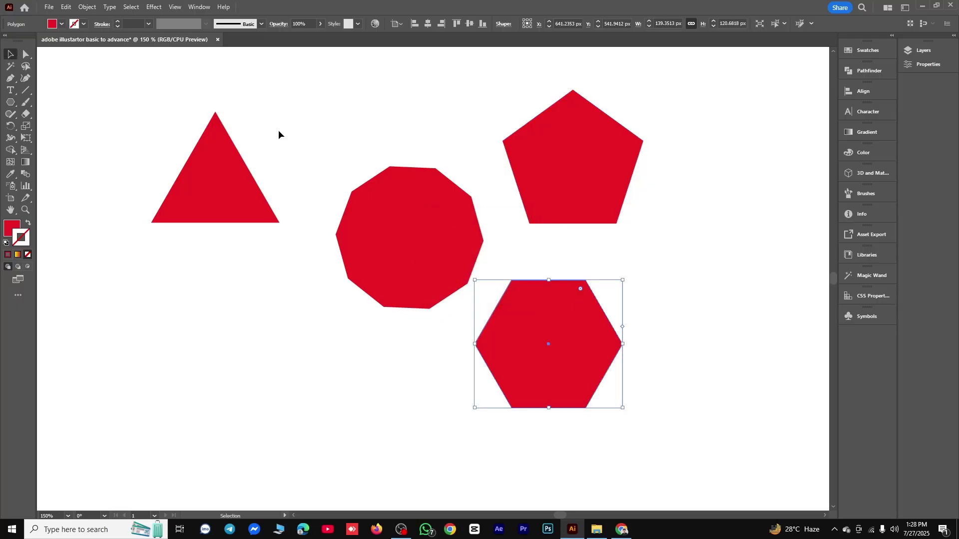
drag(171, 107, 582, 411)
key(Delete)
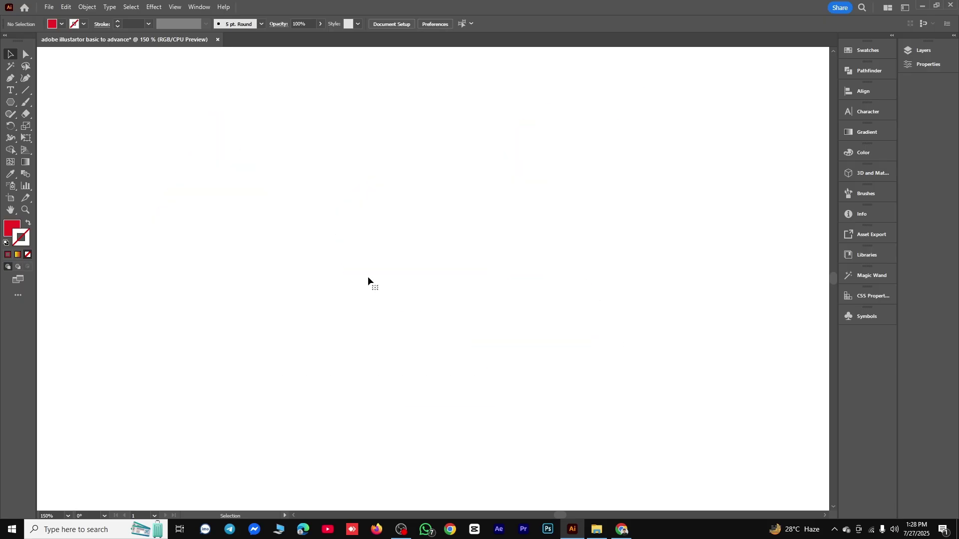
Draw six red five-pointed stars of various sizes and rotations across the canvas with the Star tool
drag(7, 105, 42, 152)
drag(355, 198, 413, 271)
drag(512, 169, 560, 240)
drag(627, 268, 631, 328)
drag(492, 359, 532, 410)
drag(229, 371, 237, 395)
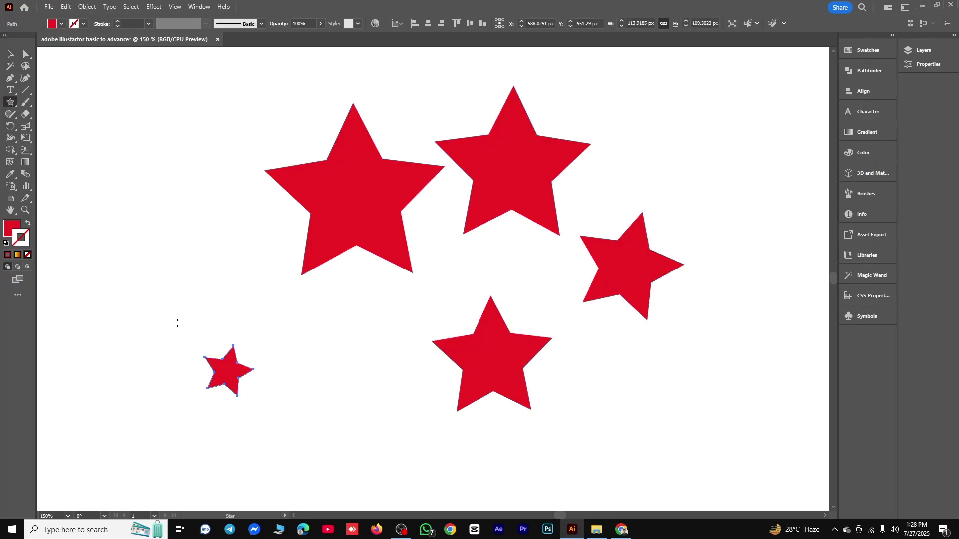
mouse_move(164, 212)
mouse_down()
mouse_move(167, 235)
mouse_move(174, 220)
mouse_move(192, 230)
mouse_move(181, 209)
mouse_move(204, 259)
mouse_move(201, 246)
mouse_up()
Undo all the freehand-drawn stars to leave the canvas empty
key(ctrl+z)
key(ctrl+z)
key(ctrl+z)
key(ctrl+z)
key(ctrl+z)
key(ctrl+z)
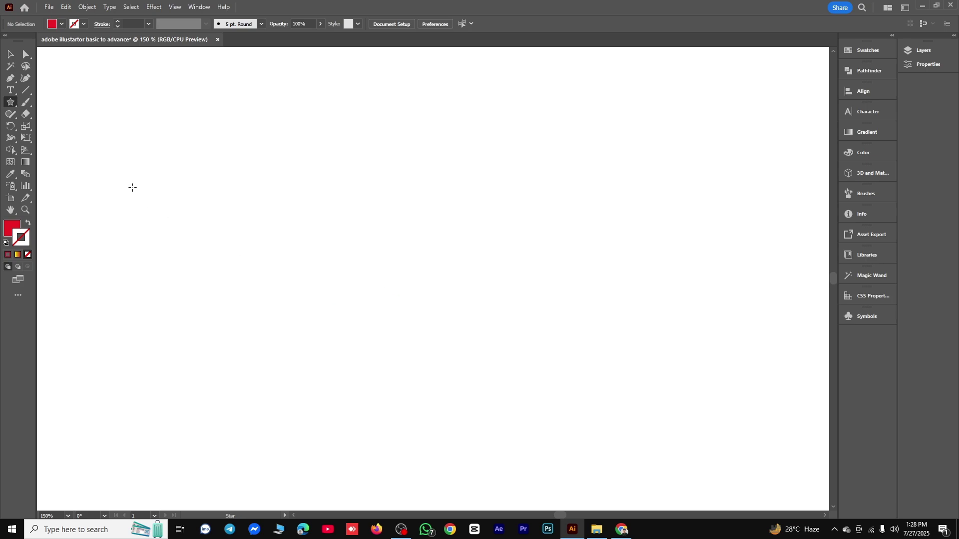
Create a red star with radii of 46.5441 px and 23.2721 px and 30 points, and deselect it
click(425, 247)
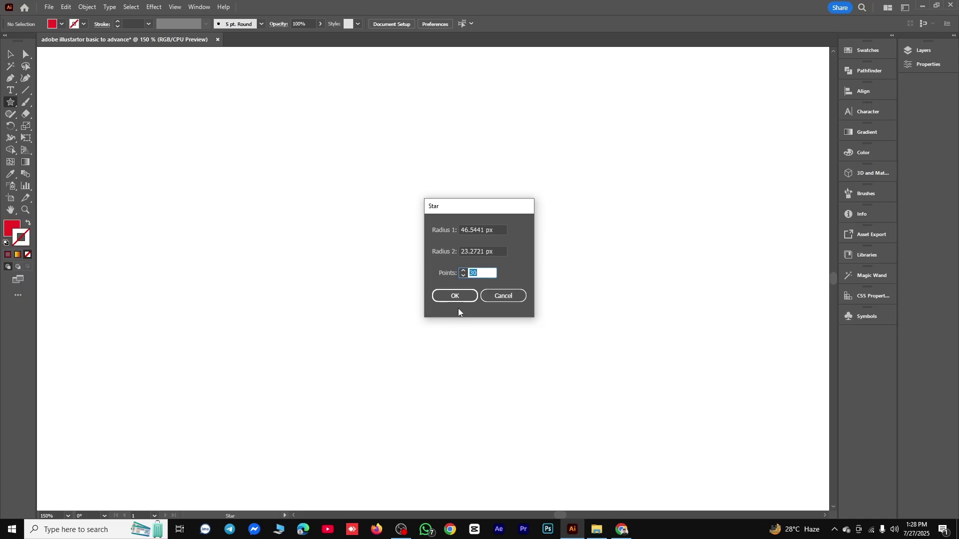
click(435, 300)
click(9, 54)
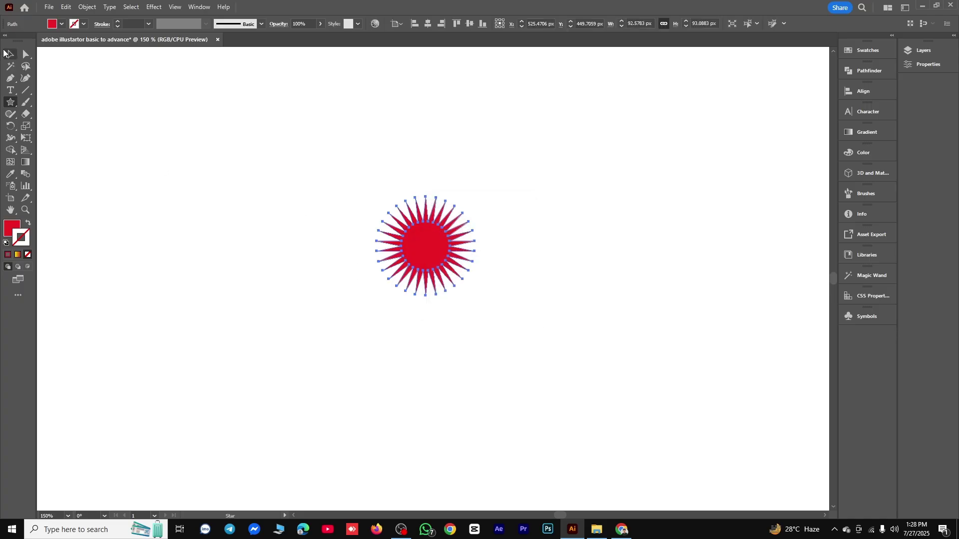
click(206, 129)
alt+scroll(444, 242, up, 2)
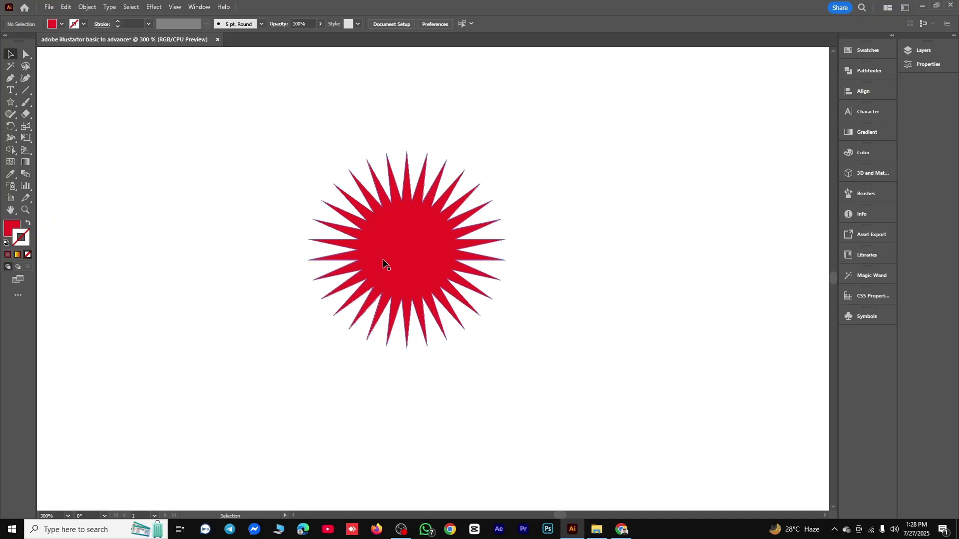
Move the 30-point star up and to the left, and create a 50-point star with radii of 46.5441 px and 23.2721 px beside it
drag(395, 251, 256, 211)
click(10, 102)
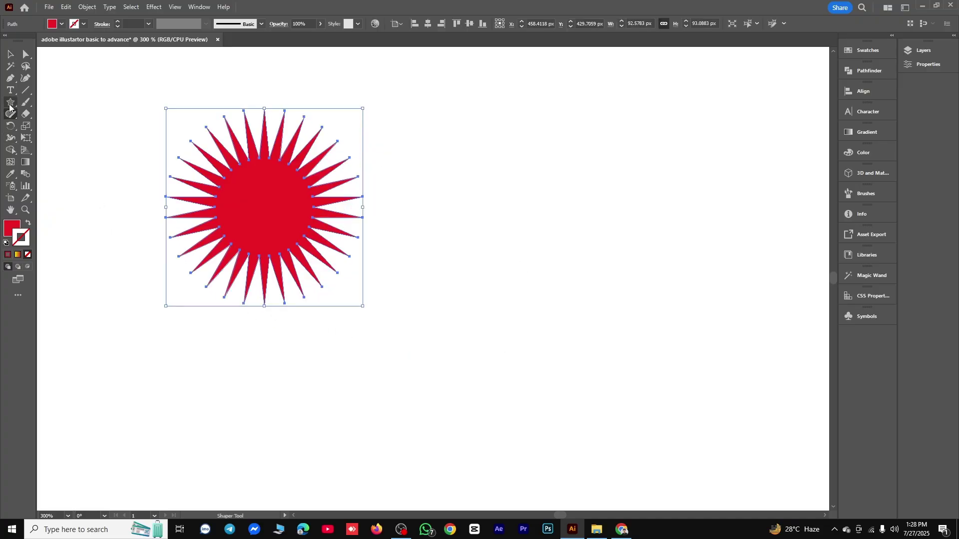
key(ctrl+shift+a)
click(432, 215)
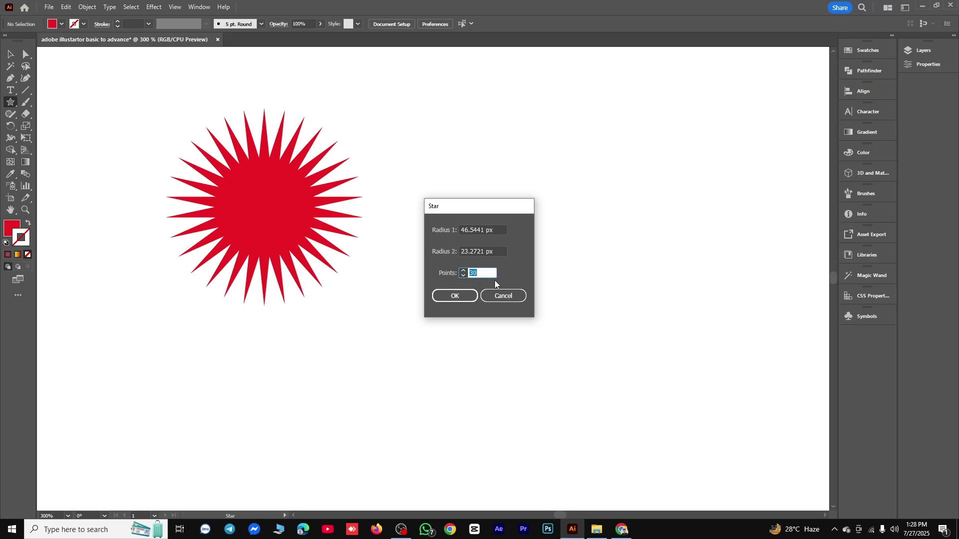
text(50)
click(454, 296)
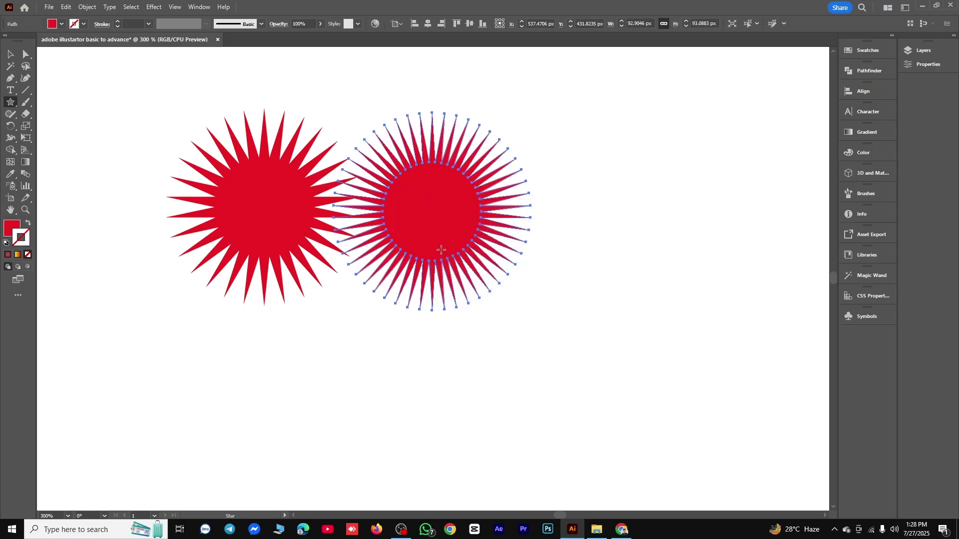
Create a 10-point red star with radii of 46.5441 px and 23.2721 px below and right of the 50-point star
click(655, 366)
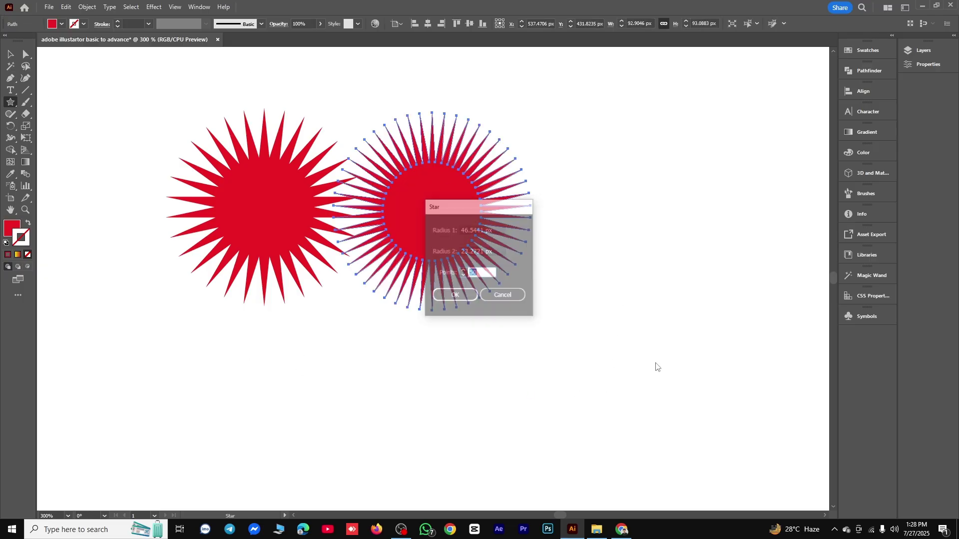
text(8)
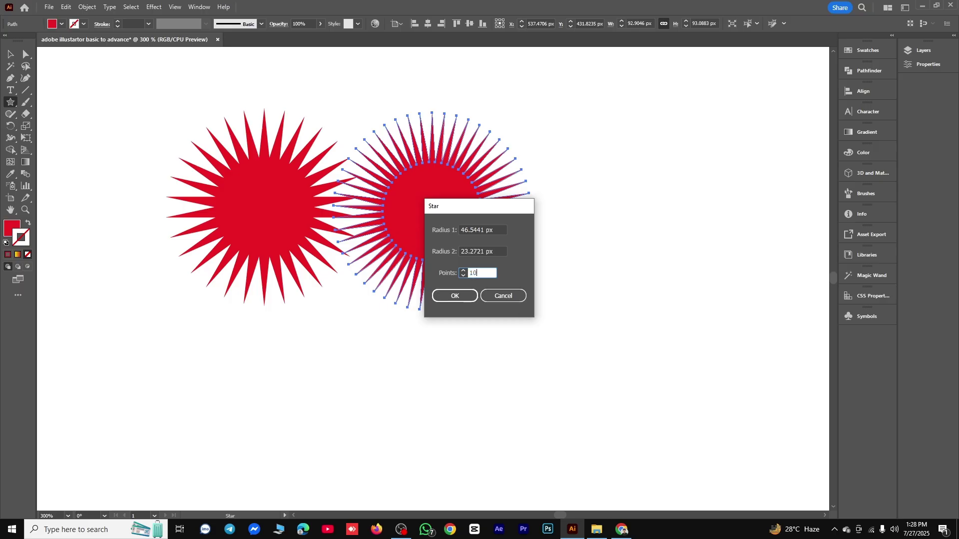
click(454, 295)
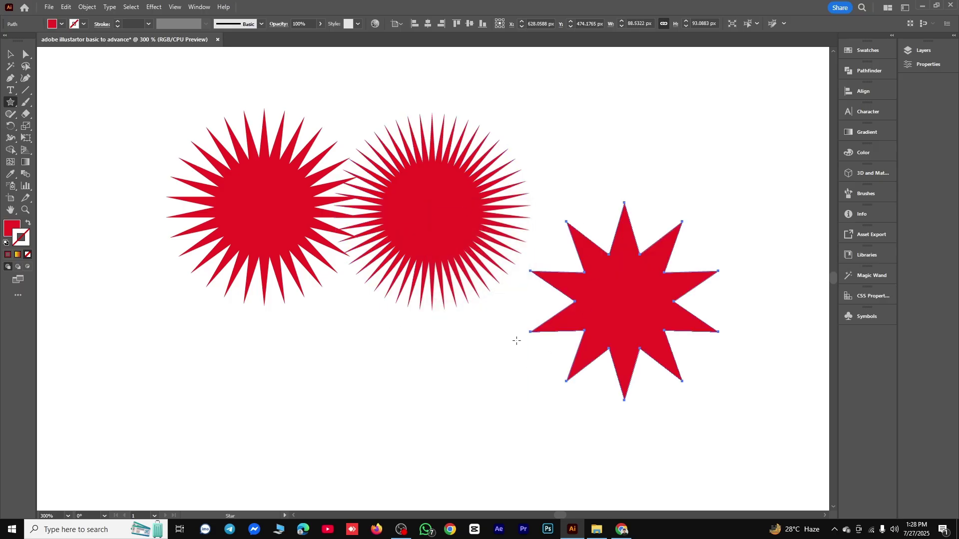
Select the 30-point, 50-point and 10-point stars together and delete them
click(11, 53)
drag(128, 110, 709, 410)
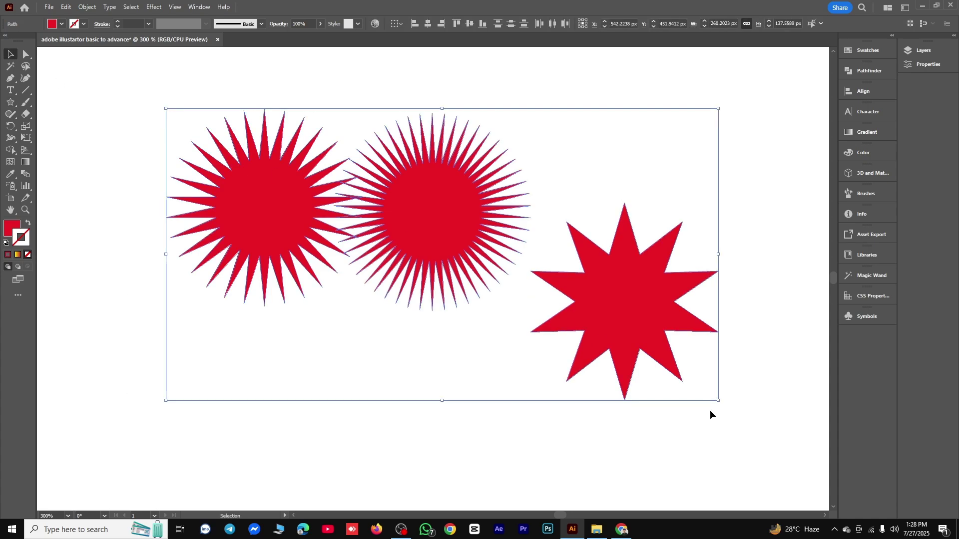
key(Delete)
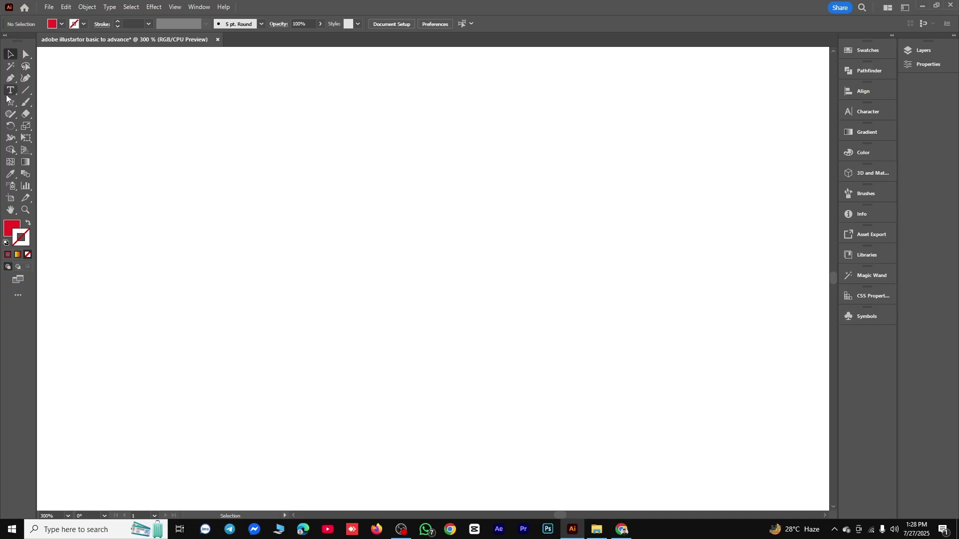
Paint a large closed wavy red shape across the canvas with the Paintbrush tool
drag(26, 102, 39, 108)
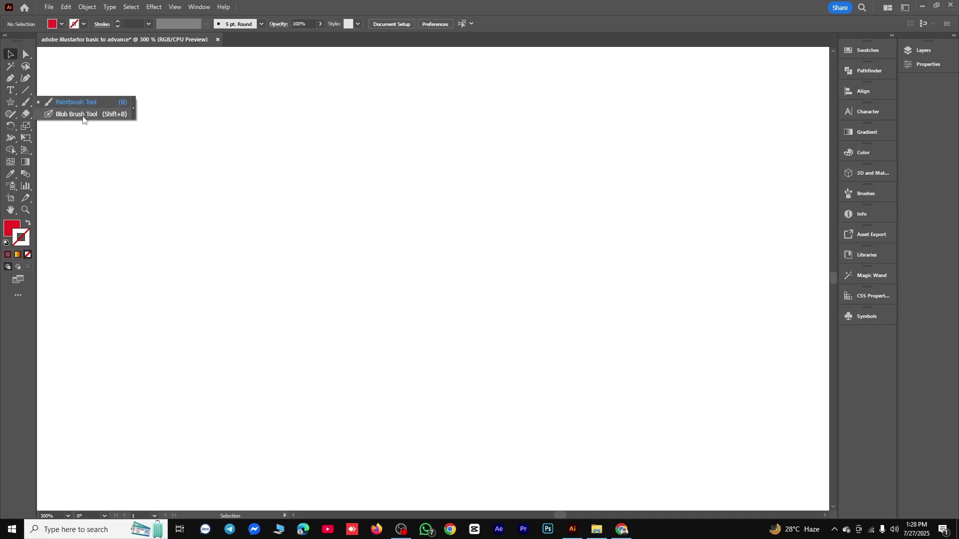
click(64, 103)
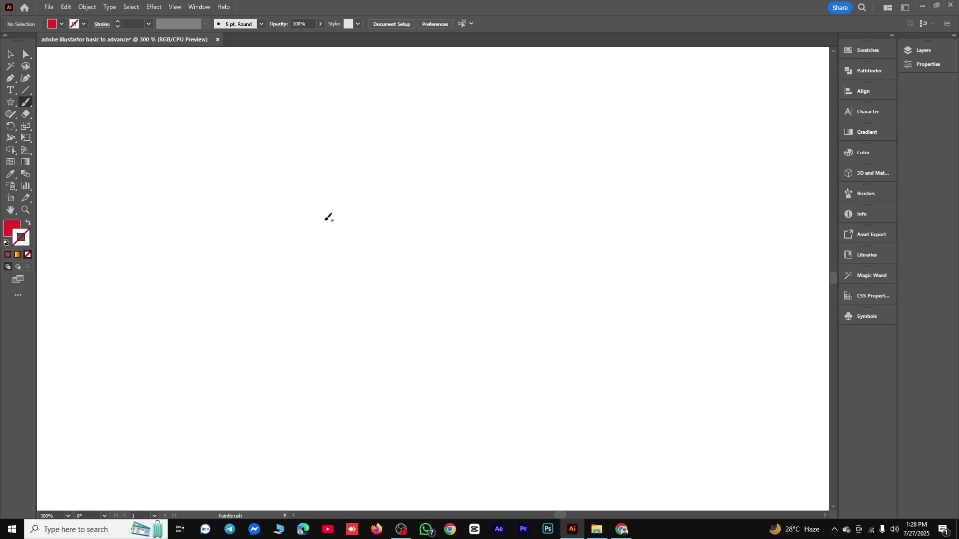
drag(338, 224, 340, 274)
mouse_move(353, 209)
mouse_down()
mouse_move(459, 253)
mouse_move(535, 203)
mouse_move(512, 168)
mouse_move(647, 285)
mouse_move(560, 353)
mouse_move(427, 360)
mouse_move(266, 416)
mouse_move(152, 300)
mouse_move(219, 252)
mouse_move(338, 272)
mouse_up()
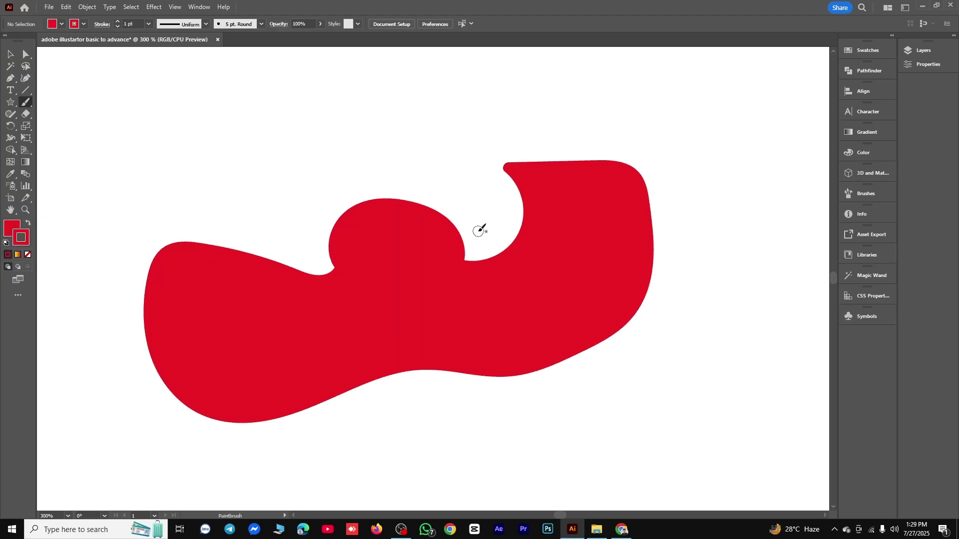
Remove the fill from the painted shape, shrink it toward the canvas's upper-left area and deselect it
click(5, 230)
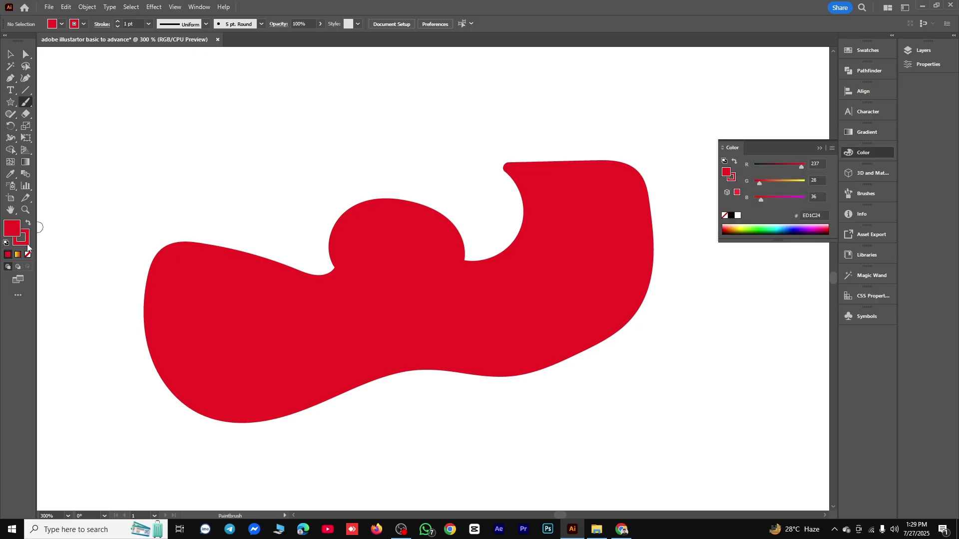
click(28, 255)
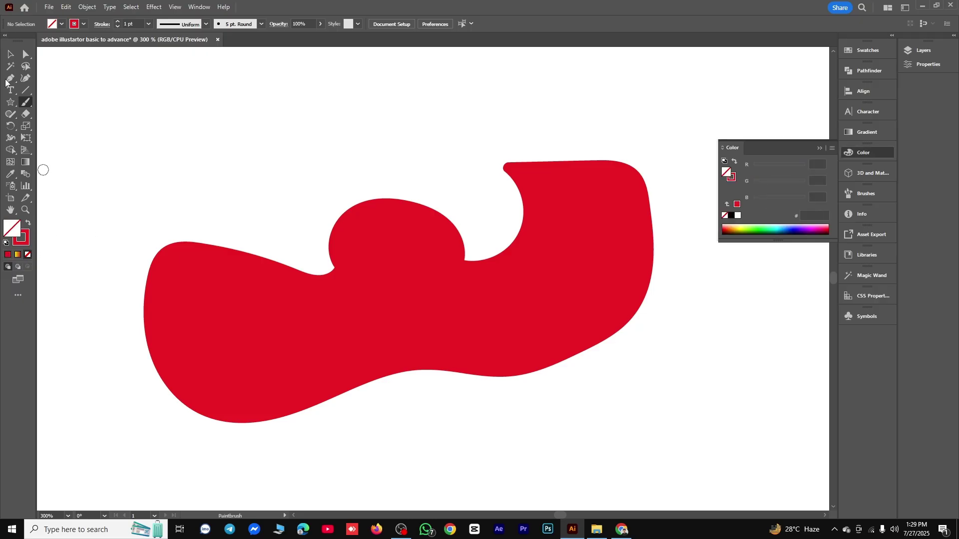
key(v)
click(194, 308)
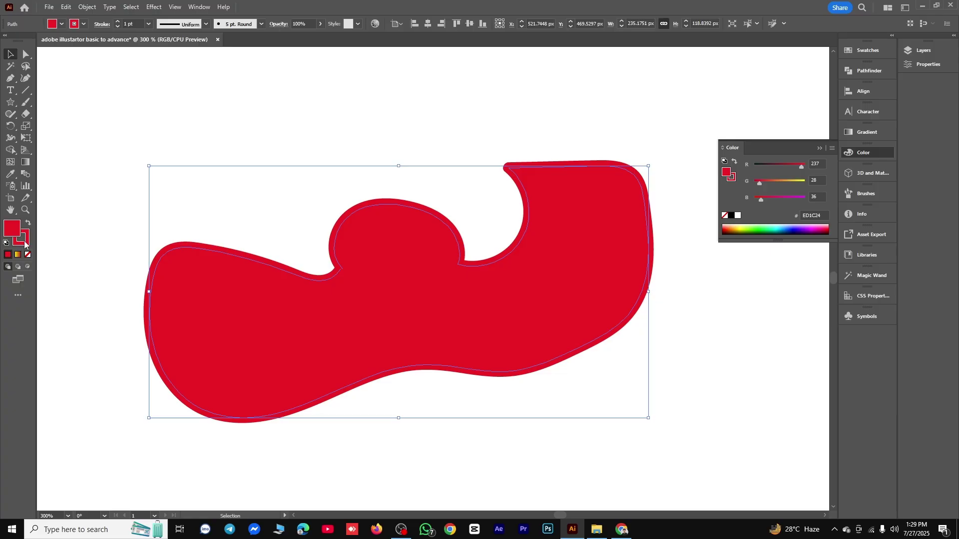
click(28, 254)
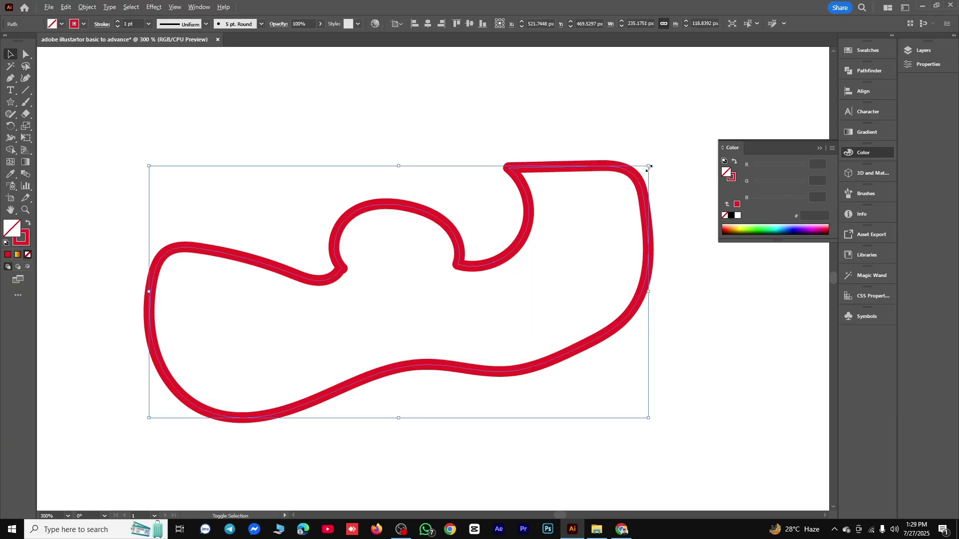
drag(647, 167, 187, 122)
click(258, 126)
Enlarge the Paintbrush size and paint thick red freehand strokes in the empty part of the canvas
click(26, 102)
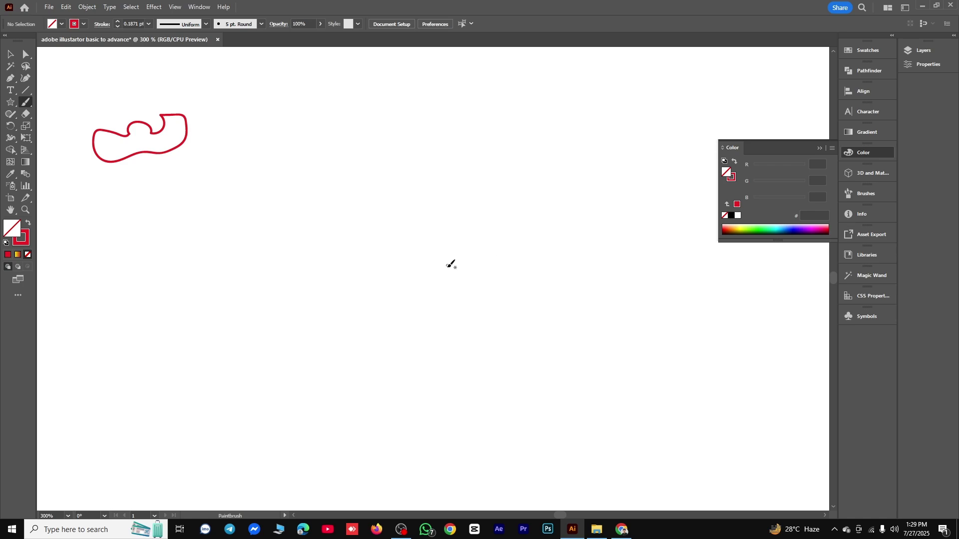
scroll(450, 265, up, 1)
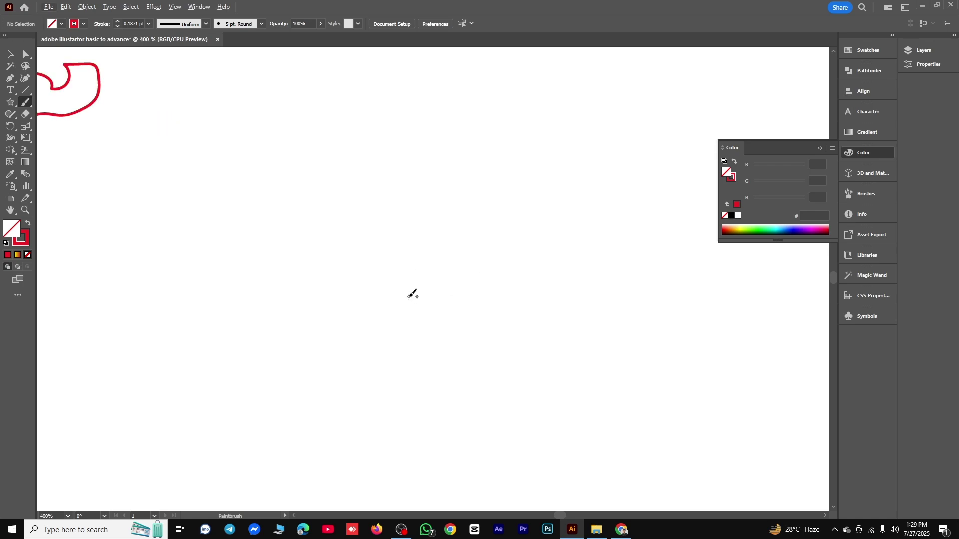
key(bracketright)
key(bracketright)
key(bracketright)
key(bracketright)
key(bracketright)
key(bracketright)
key(bracketright)
key(bracketright)
key(bracketright)
mouse_move(368, 277)
mouse_down()
mouse_move(375, 251)
mouse_move(437, 216)
mouse_move(442, 160)
mouse_move(498, 209)
mouse_move(566, 324)
mouse_move(402, 352)
mouse_move(470, 335)
mouse_up()
mouse_move(448, 285)
mouse_down()
mouse_move(375, 276)
mouse_move(223, 172)
mouse_up()
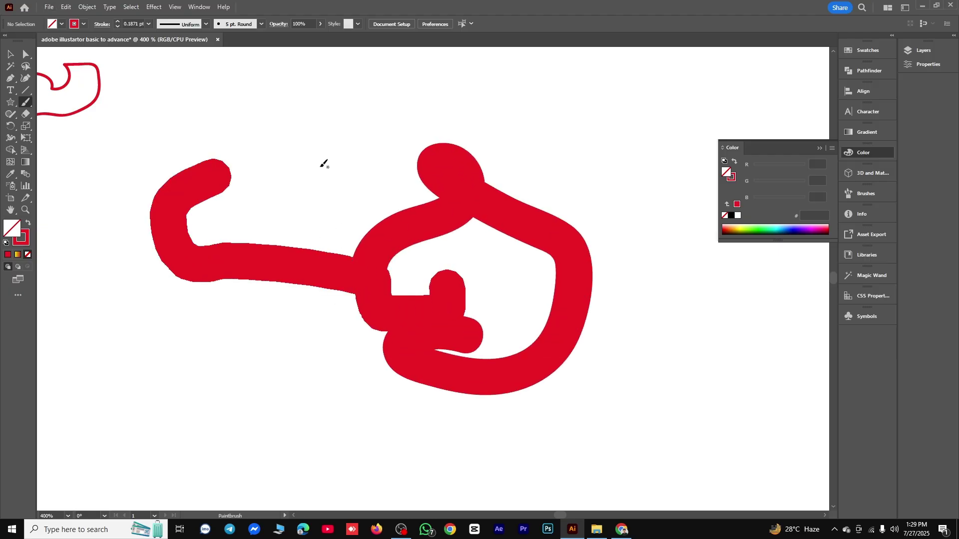
Undo the thick red brush strokes
key(ctrl)
key(ctrl+z)
key(ctrl+z)
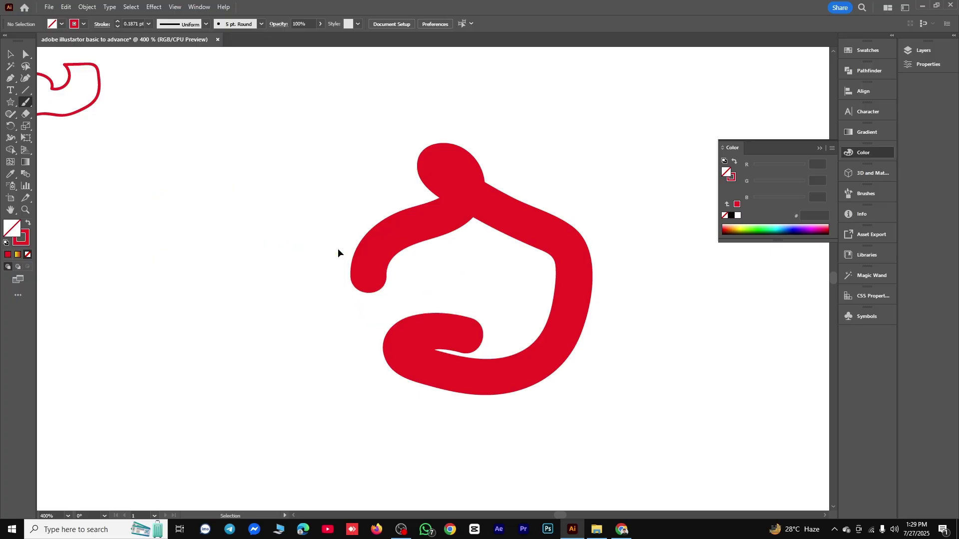
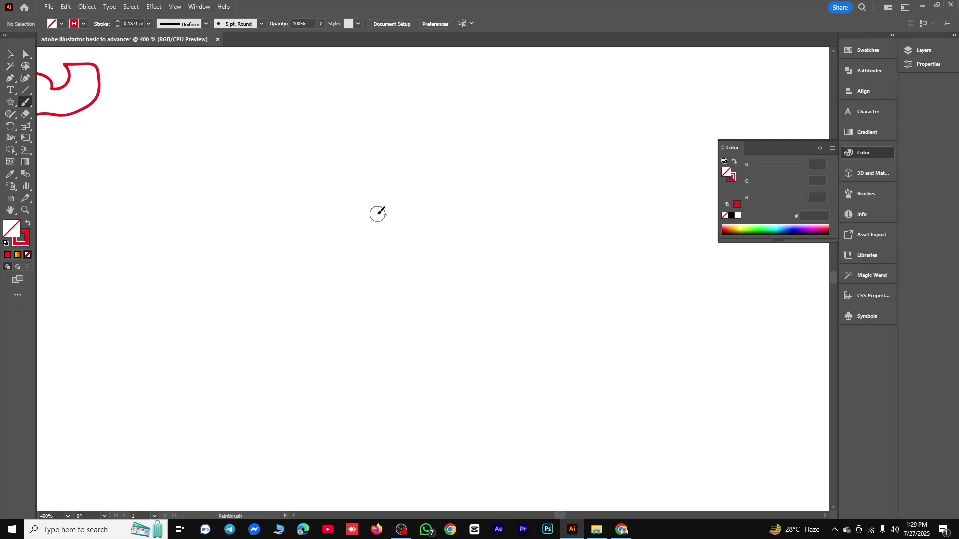
Reduce the Paintbrush size and test it with a looping and a wavy red stroke, undoing each one
key(bracketright)
key(bracketright)
key(bracketright)
key(bracketright)
key(bracketright)
key(bracketleft)
key(bracketleft)
key(bracketleft)
key(bracketleft)
key(bracketleft)
key(bracketleft)
key(bracketleft)
key(bracketleft)
mouse_move(359, 243)
mouse_down()
mouse_move(414, 203)
mouse_move(669, 218)
mouse_move(607, 153)
mouse_move(574, 286)
mouse_move(322, 184)
mouse_move(442, 244)
mouse_up()
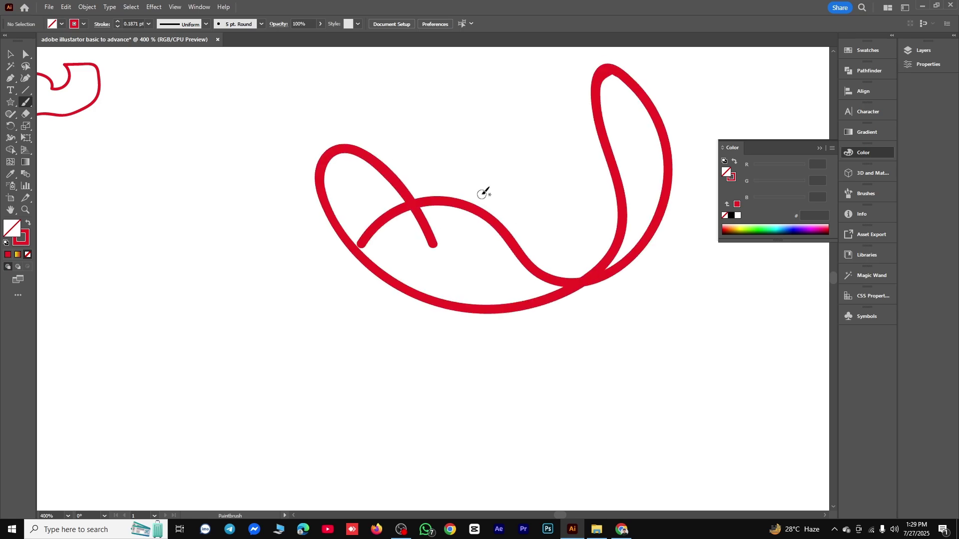
key(ctrl+z)
mouse_move(204, 235)
mouse_down()
mouse_move(224, 219)
mouse_move(393, 273)
mouse_move(494, 170)
mouse_move(507, 297)
mouse_up()
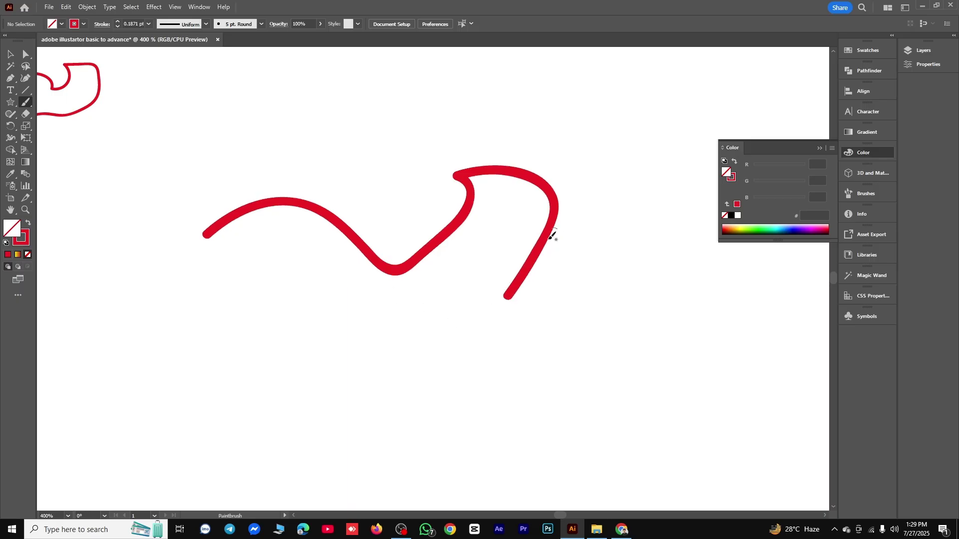
key(ctrl+z)
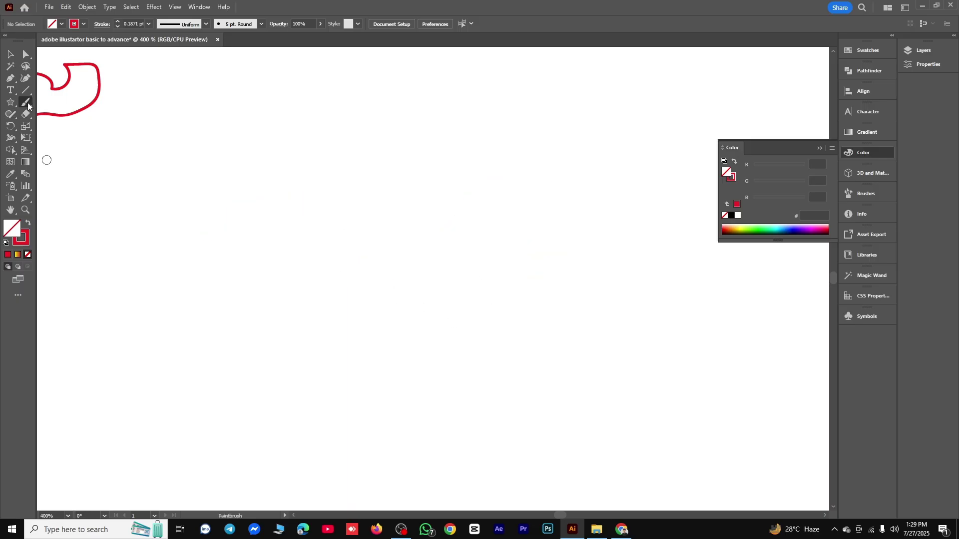
Review the Paintbrush tool's fidelity, fill and path-editing options, and paint a test stroke and undo it
double_click(28, 103)
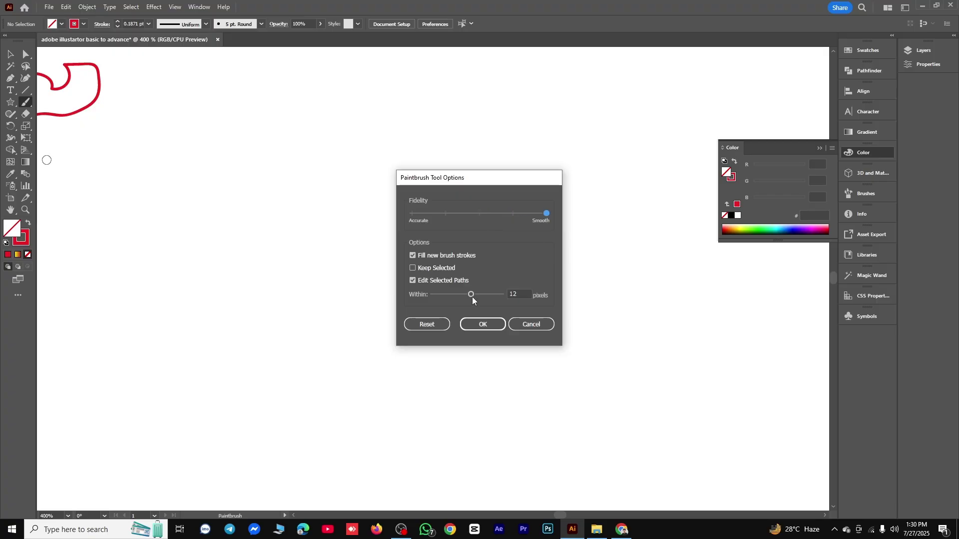
click(483, 325)
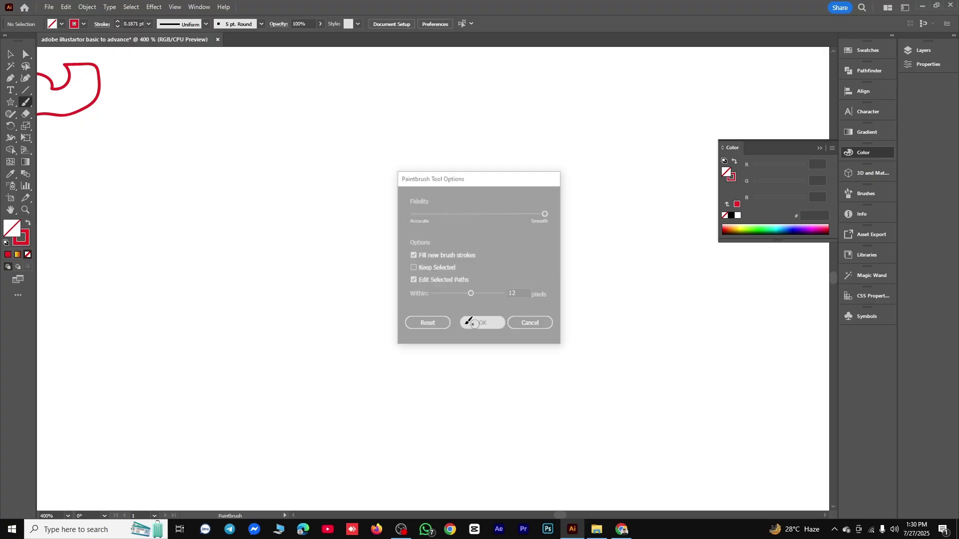
mouse_move(389, 233)
mouse_down()
mouse_move(437, 196)
mouse_move(571, 180)
mouse_move(527, 164)
mouse_move(609, 332)
mouse_move(385, 304)
mouse_move(462, 355)
mouse_move(462, 256)
mouse_move(498, 243)
mouse_move(573, 299)
mouse_up()
key(ctrl+z)
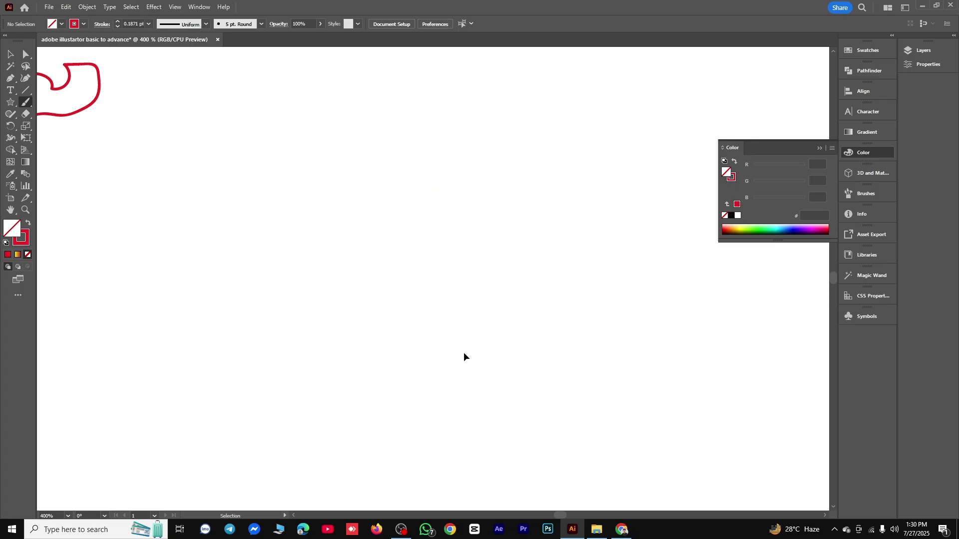
Collapse the Color panel and sketch an upright triangle and a circle to its left with the Shaper tool
click(10, 54)
click(10, 114)
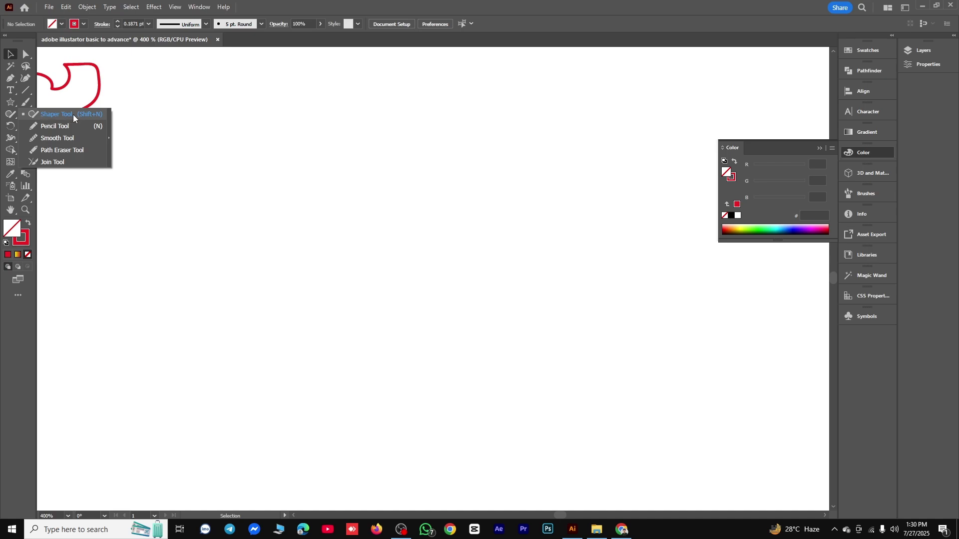
click(819, 147)
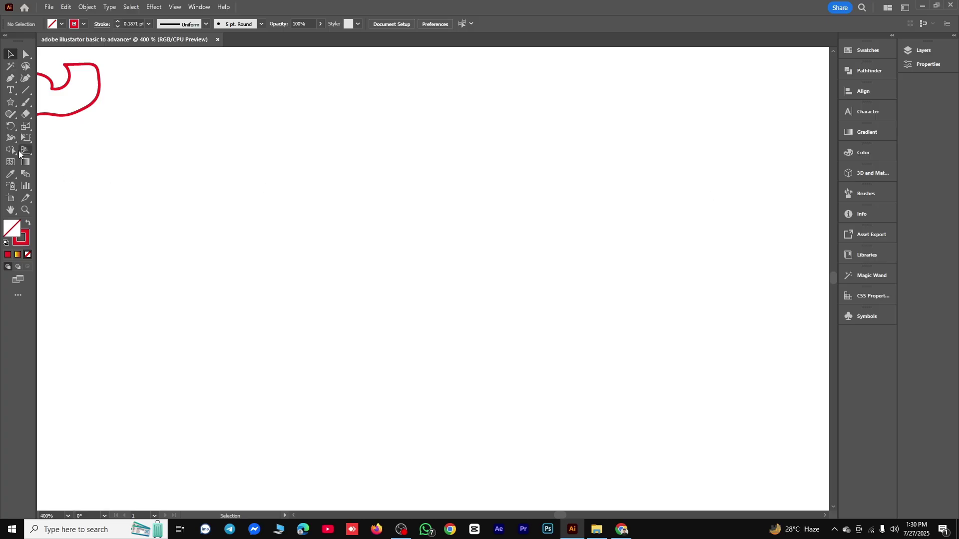
right_click(12, 114)
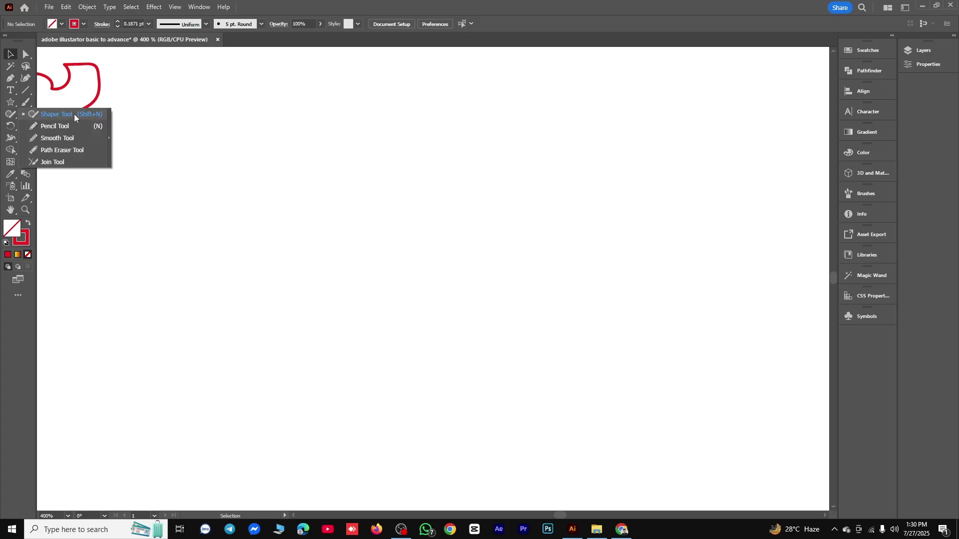
click(74, 114)
mouse_move(398, 241)
mouse_down()
mouse_move(438, 153)
mouse_move(487, 236)
mouse_up()
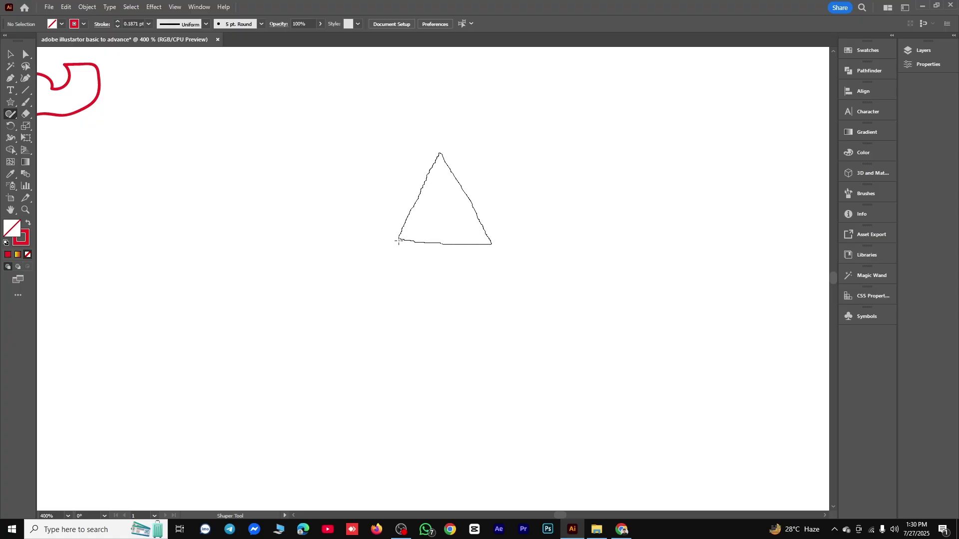
drag(398, 241, 398, 241)
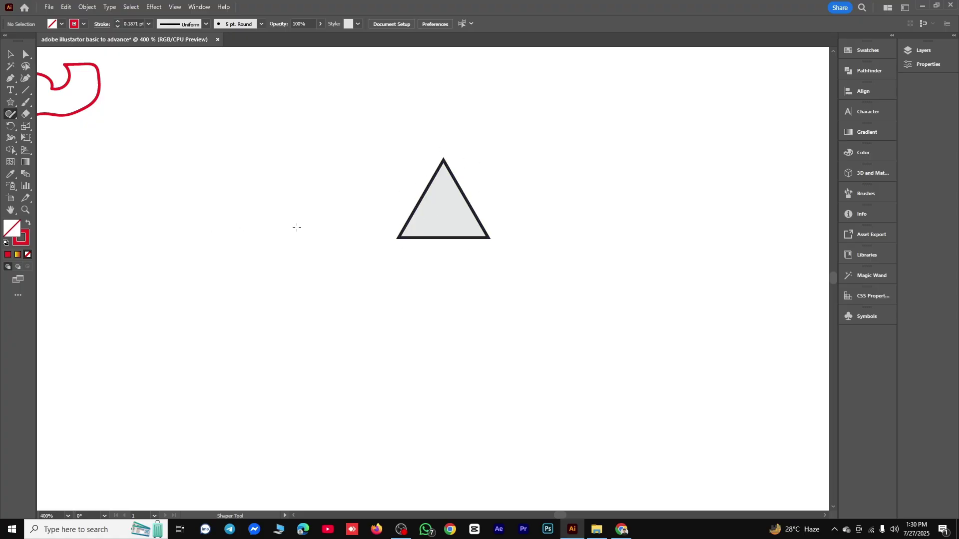
mouse_move(265, 176)
mouse_down()
mouse_move(301, 185)
mouse_move(306, 231)
mouse_up()
drag(250, 186, 251, 187)
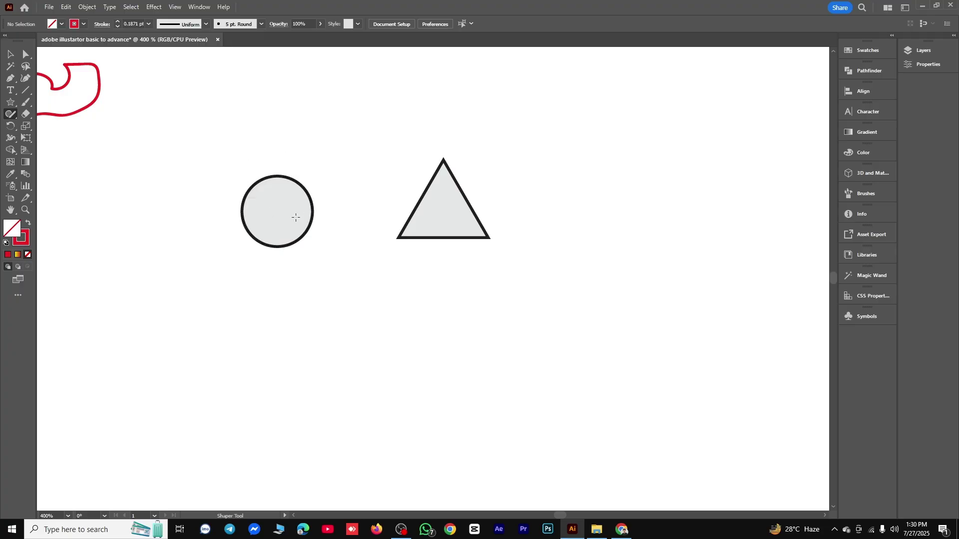
Sketch a horizontal rectangle, a tilted rectangle and two upright ellipses around the triangle with the Shaper tool
drag(358, 287, 441, 265)
mouse_move(467, 340)
mouse_down()
mouse_move(374, 353)
mouse_move(358, 286)
mouse_up()
drag(569, 218, 656, 88)
mouse_move(716, 125)
mouse_down()
mouse_move(675, 207)
mouse_move(616, 267)
mouse_move(564, 227)
mouse_move(586, 215)
mouse_up()
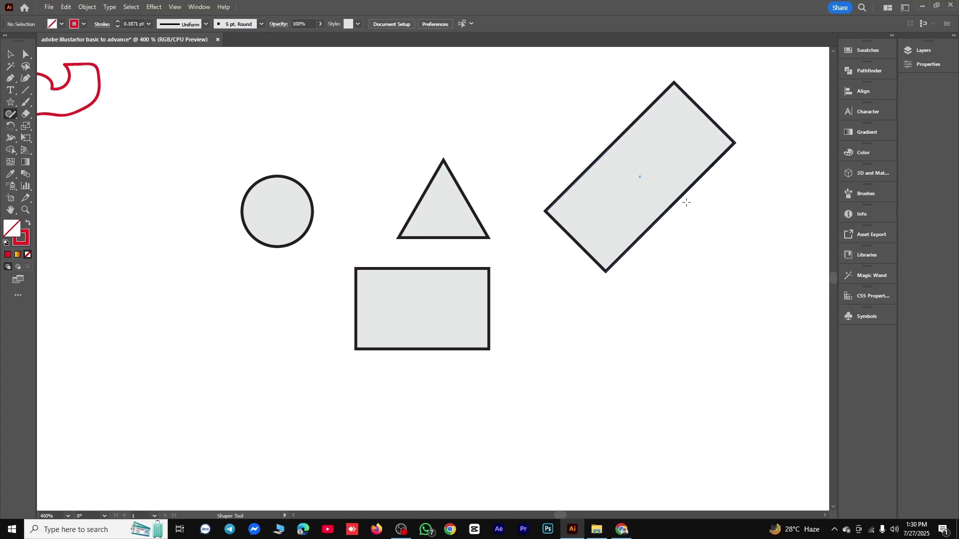
mouse_move(615, 370)
mouse_down()
mouse_move(614, 426)
mouse_move(642, 401)
mouse_move(640, 361)
mouse_move(629, 350)
mouse_move(614, 372)
mouse_up()
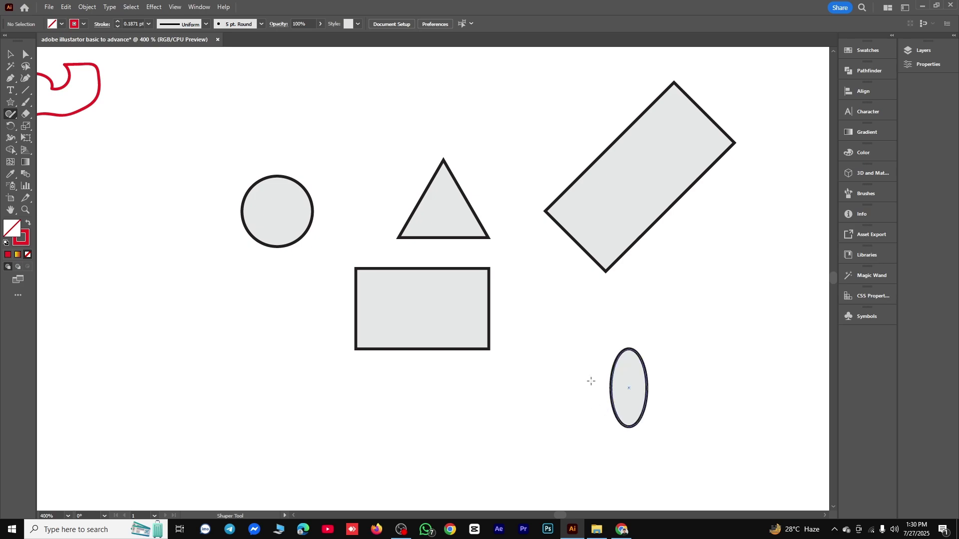
mouse_move(178, 379)
mouse_down()
mouse_move(210, 328)
mouse_move(227, 400)
mouse_move(177, 369)
mouse_move(177, 349)
mouse_up()
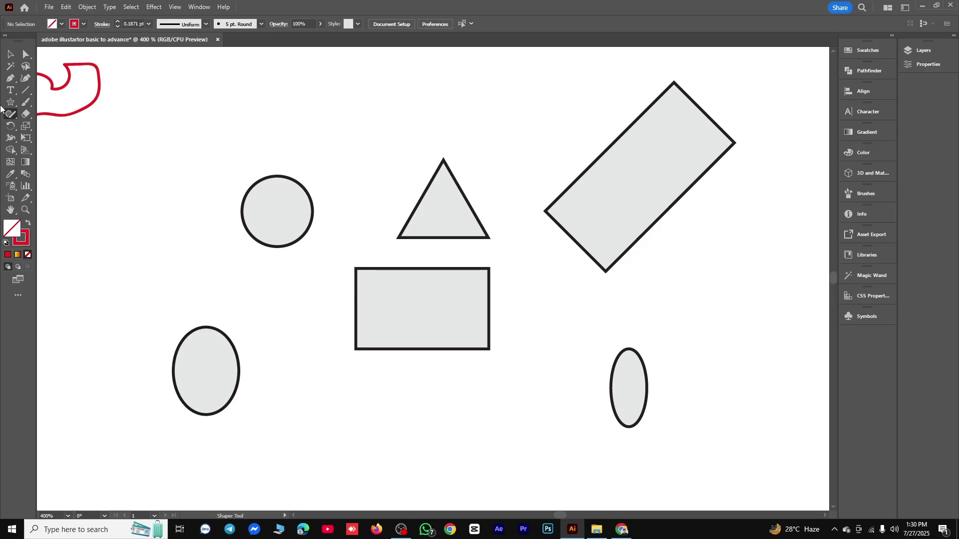
Delete all six shapes that were drawn with the Shaper tool
click(11, 57)
drag(126, 147, 663, 456)
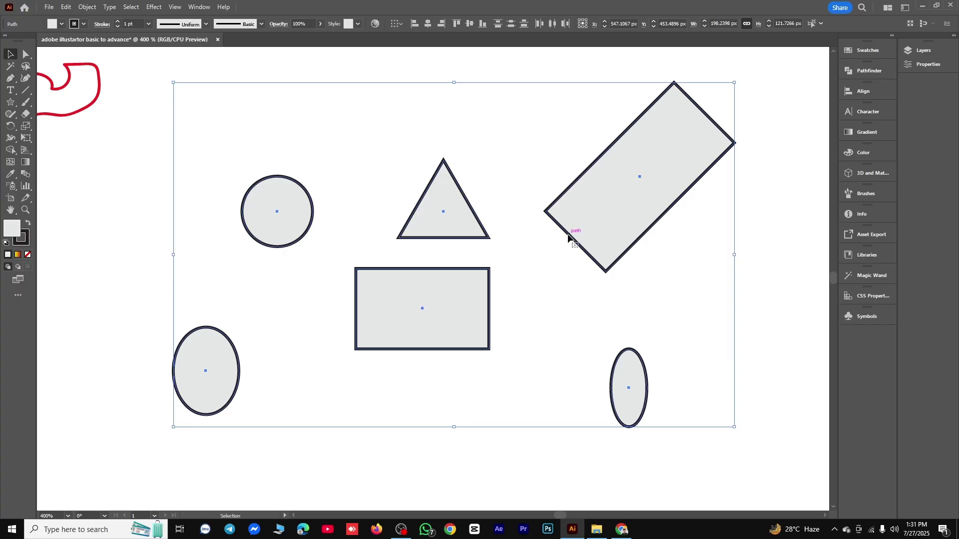
key(Delete)
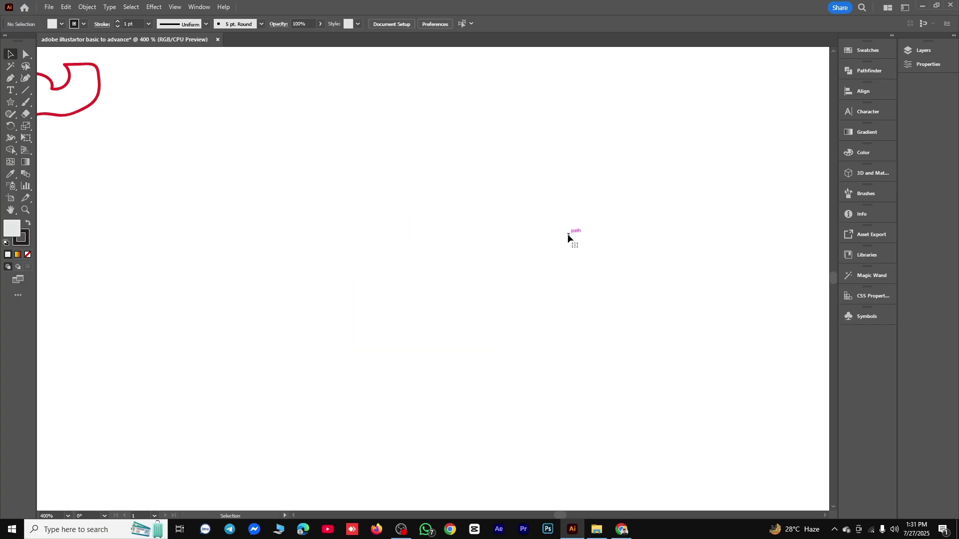
Switch to the Pencil tool and set the fill color to bright blue 008CFF
click(10, 114)
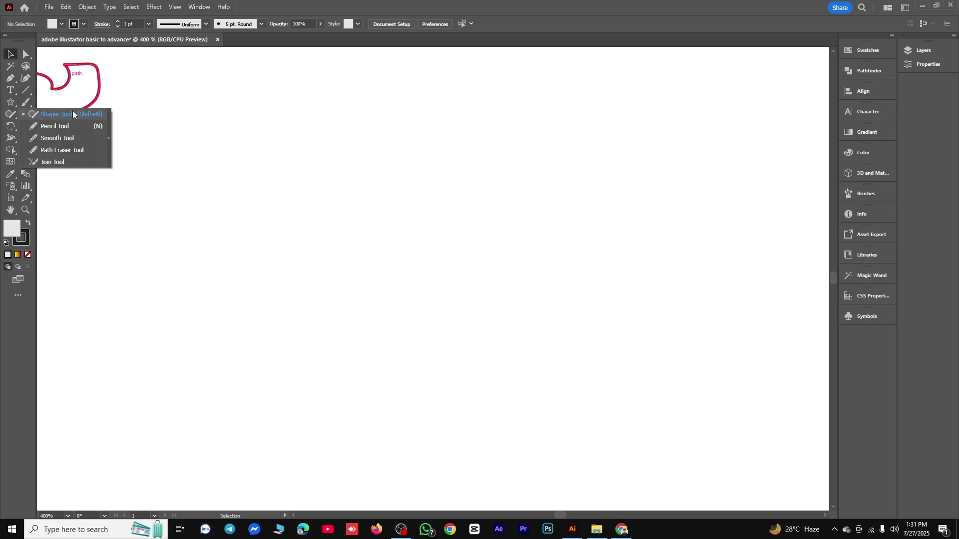
click(52, 126)
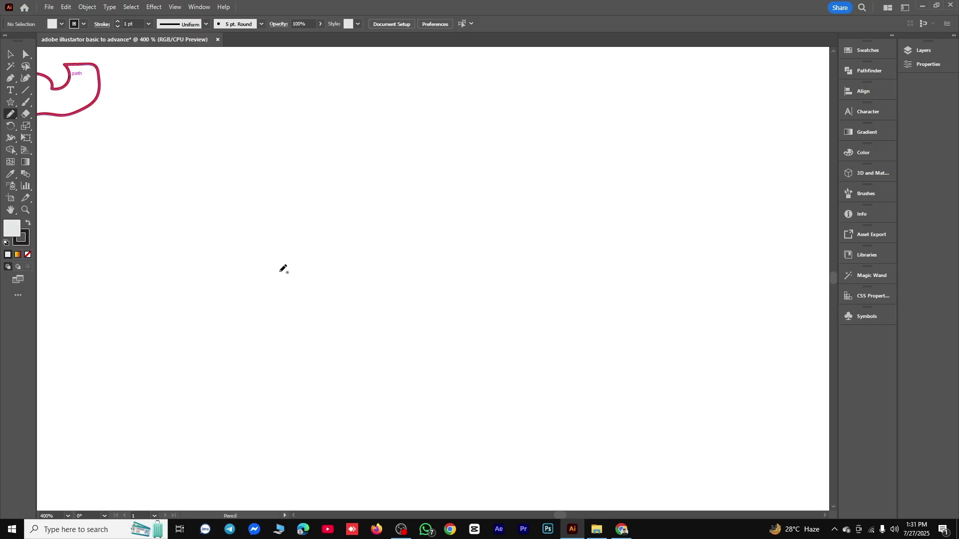
double_click(12, 231)
click(667, 121)
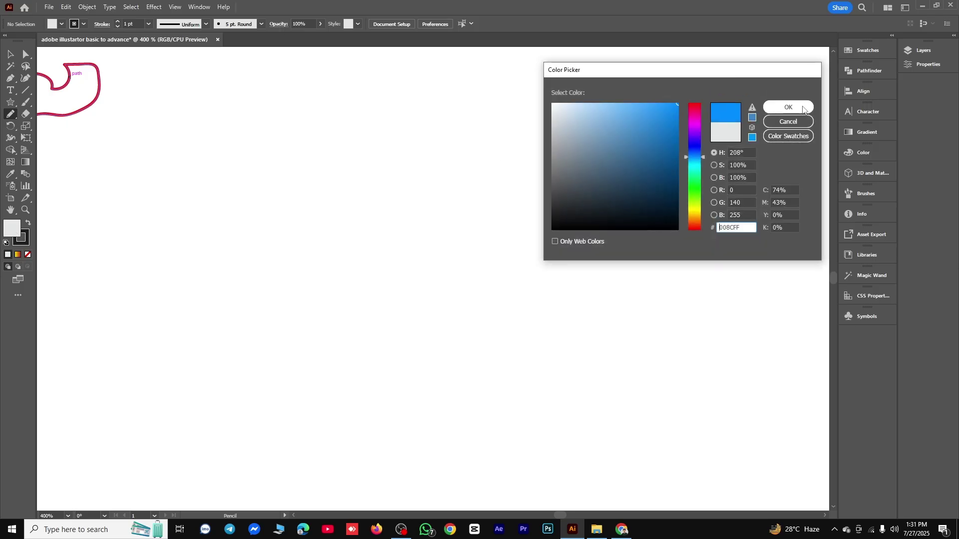
click(788, 107)
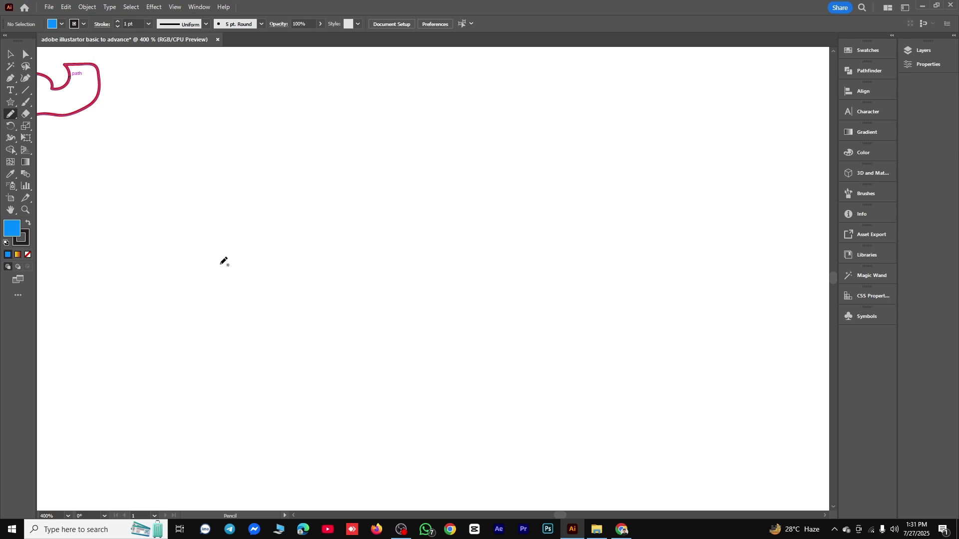
Draw a closed wavy shape about 148 by 87 px with the Pencil tool and fill it with 008CFF
mouse_move(223, 261)
mouse_down()
mouse_move(229, 236)
mouse_move(290, 180)
mouse_move(381, 156)
mouse_move(542, 161)
mouse_move(604, 135)
mouse_move(631, 138)
mouse_move(635, 184)
mouse_move(553, 231)
mouse_move(575, 301)
mouse_move(398, 286)
mouse_move(292, 376)
mouse_move(254, 314)
mouse_move(263, 269)
mouse_move(223, 260)
mouse_up()
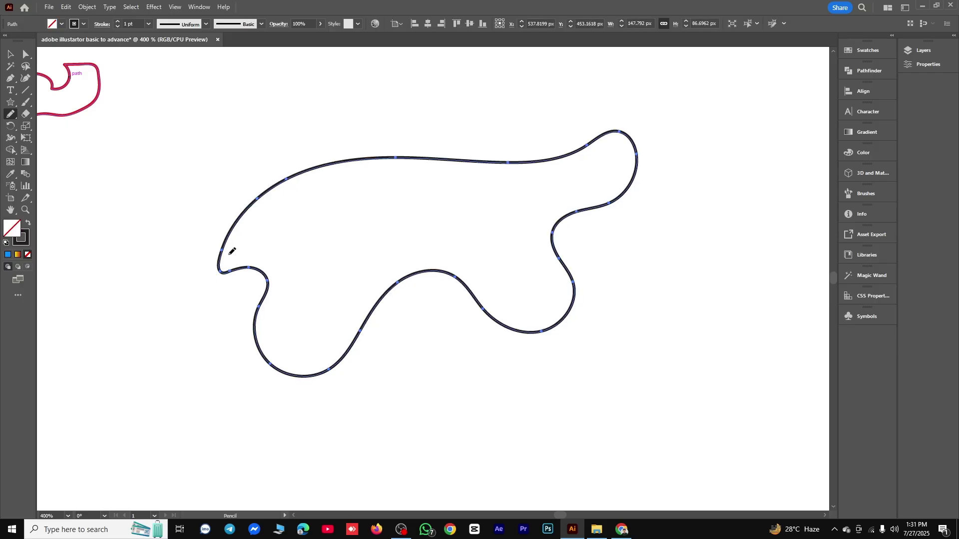
double_click(7, 230)
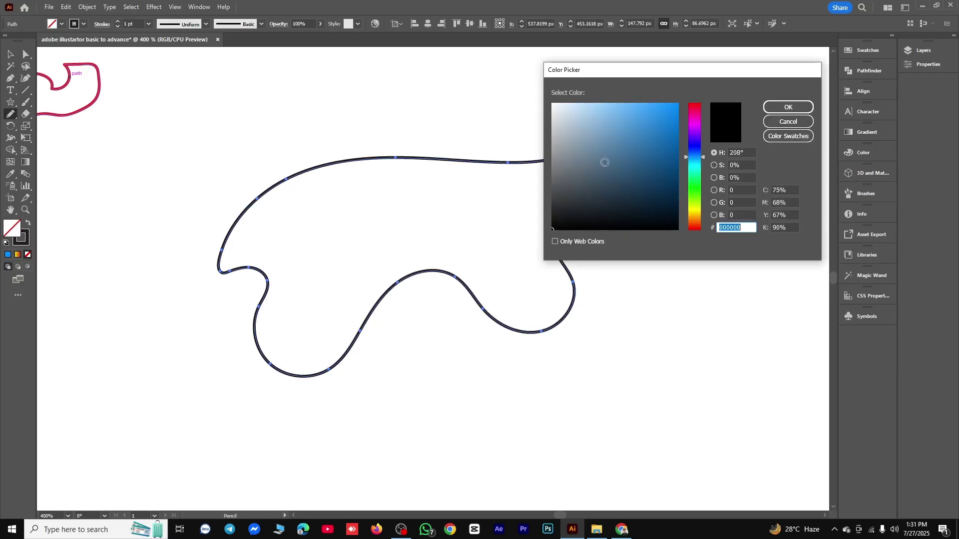
text(008CFF)
key(Return)
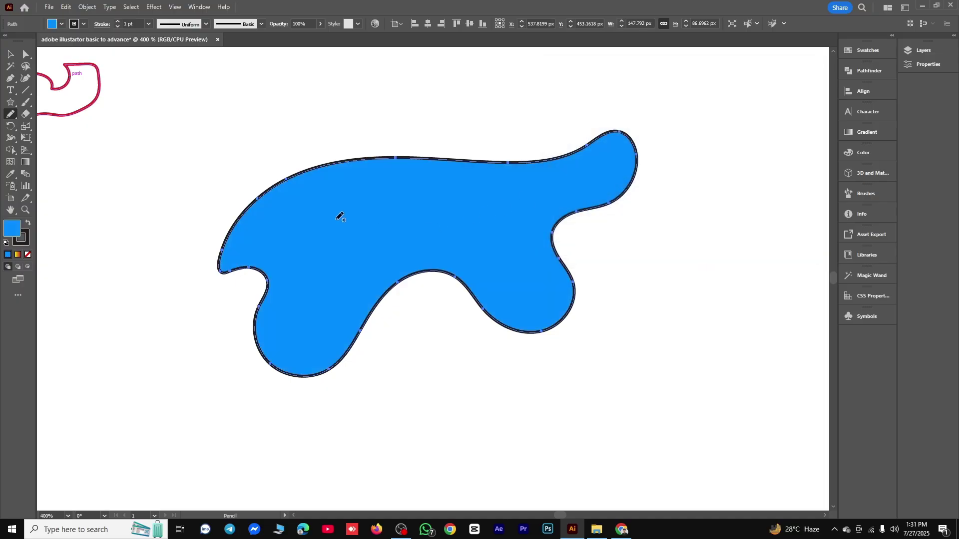
Move the blue wavy shape slightly up and to the right, remove its stroke and collapse the Color panel
click(10, 54)
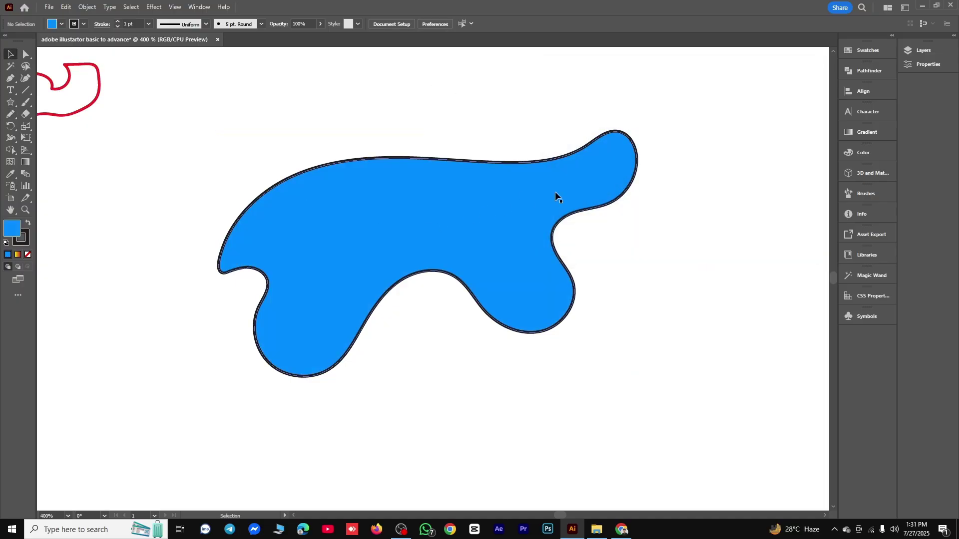
drag(555, 190, 560, 238)
drag(422, 269, 434, 212)
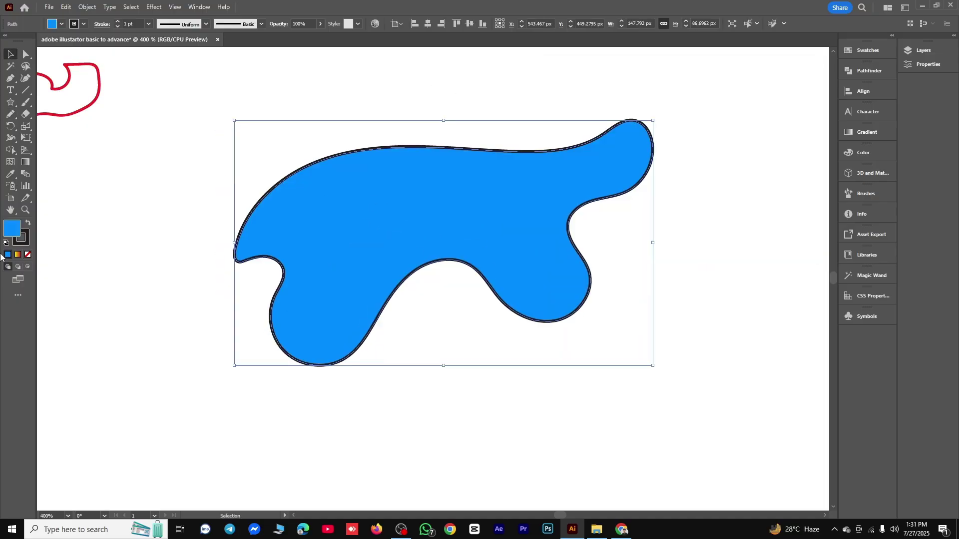
click(20, 245)
click(28, 255)
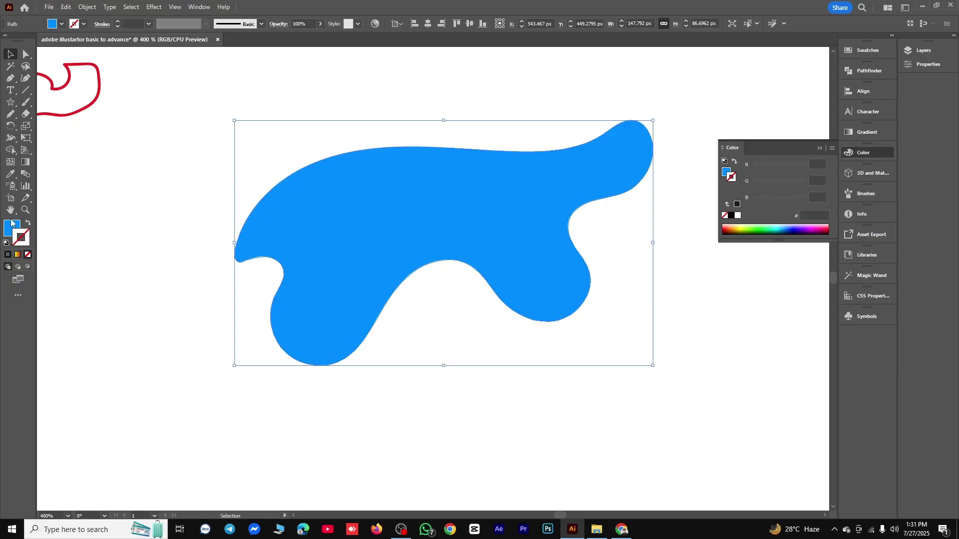
click(819, 148)
click(667, 221)
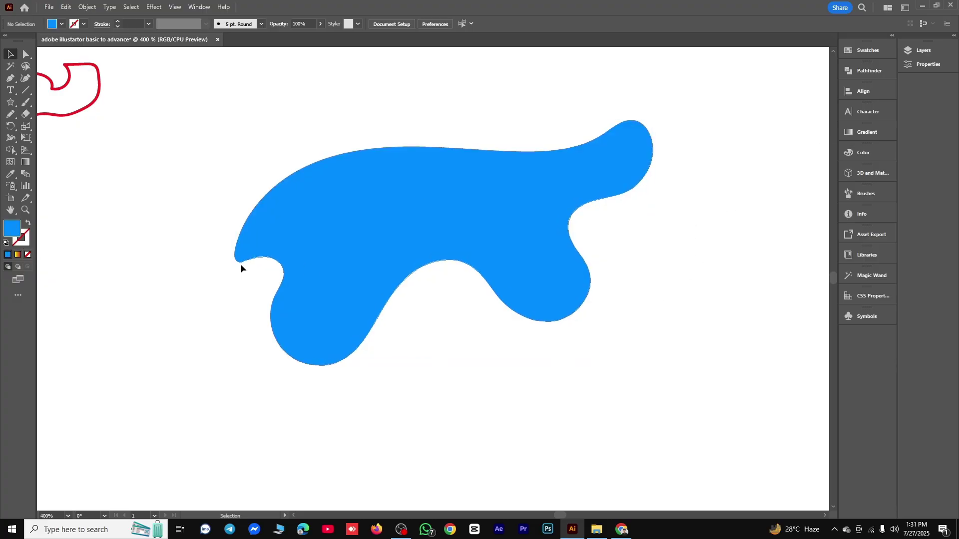
Review the Pencil tool's options, trying its fidelity between Accurate and Smooth
double_click(10, 114)
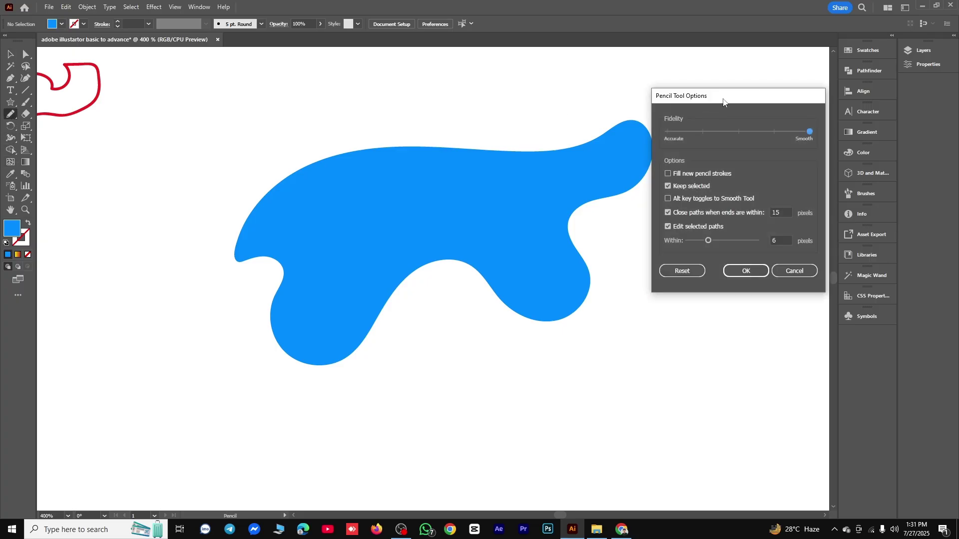
drag(723, 102, 465, 145)
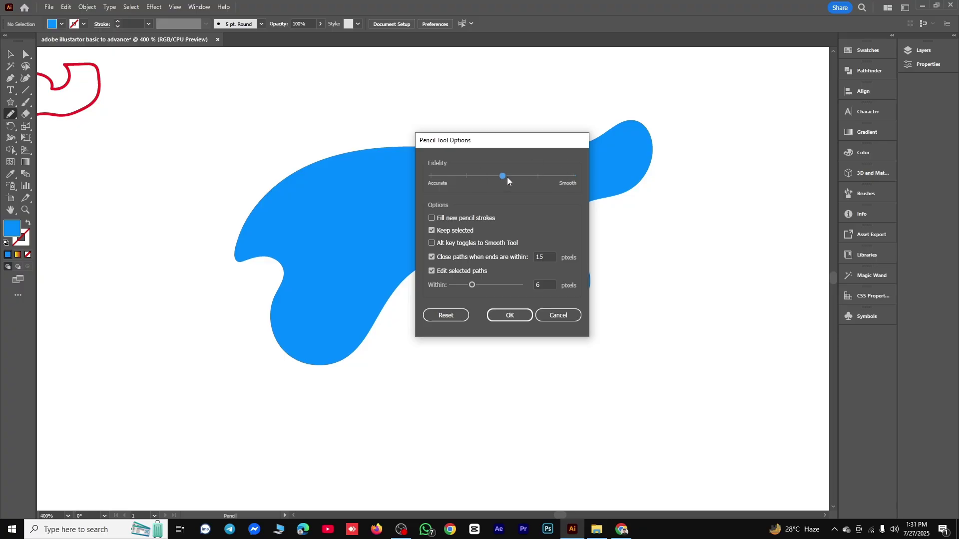
click(509, 317)
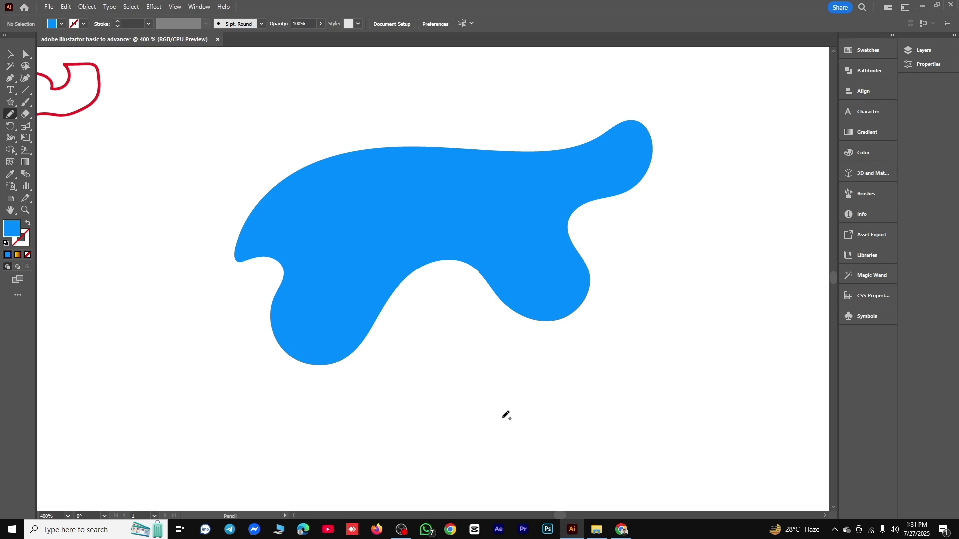
Draw a bean-shaped Pencil path about 49 by 56 px below the wavy shape and copy the blue fill onto it with the Eyedropper
scroll(495, 284, down, 4)
scroll(495, 285, right, 4)
mouse_move(502, 325)
mouse_down()
mouse_move(582, 254)
mouse_move(639, 376)
mouse_move(578, 411)
mouse_move(509, 369)
mouse_move(503, 313)
mouse_up()
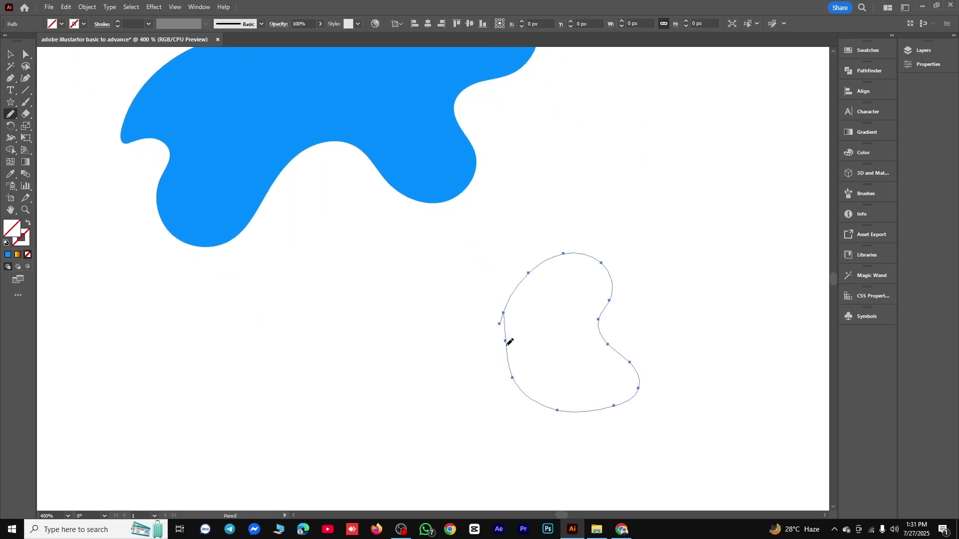
click(10, 174)
click(274, 136)
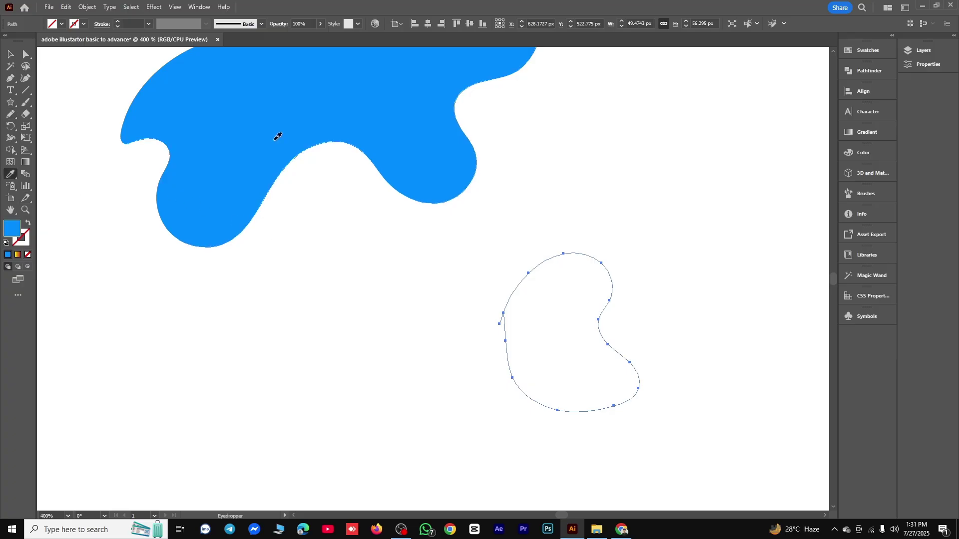
click(10, 54)
click(80, 198)
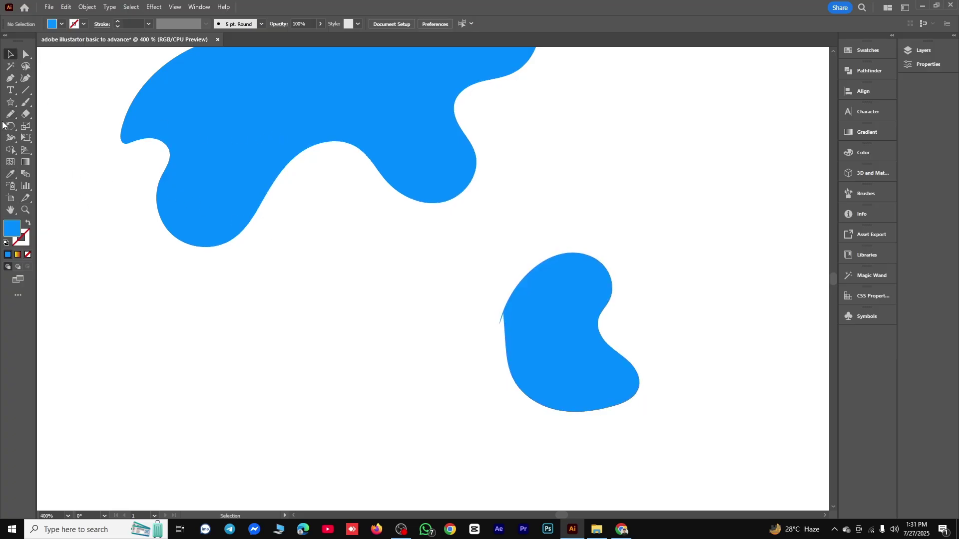
Draw a bone-like Pencil path about 70 by 62 px above the bean shape and give it the sampled blue fill
click(10, 113)
mouse_move(671, 142)
mouse_down()
mouse_move(755, 214)
mouse_move(756, 205)
mouse_move(751, 224)
mouse_move(695, 255)
mouse_move(641, 181)
mouse_move(625, 83)
mouse_move(675, 144)
mouse_up()
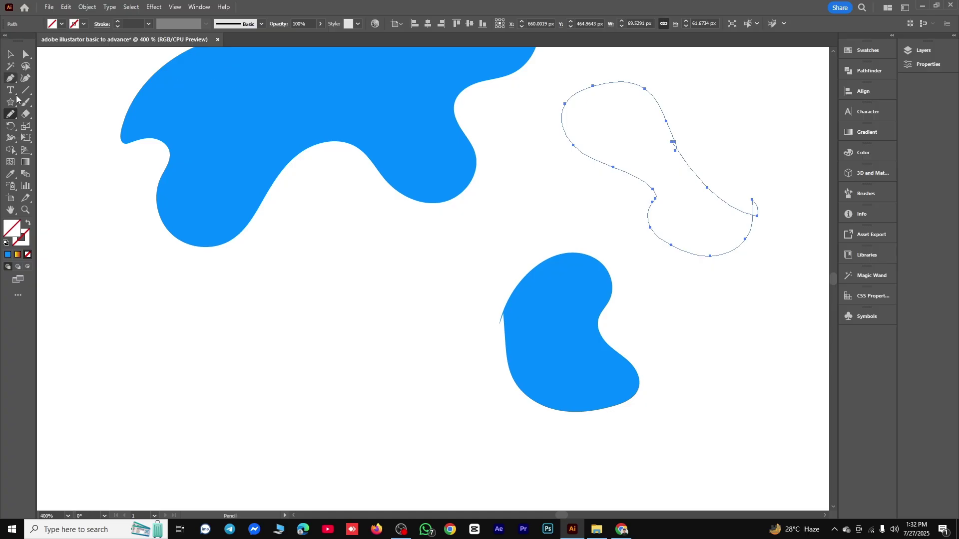
click(11, 174)
click(191, 118)
key(v)
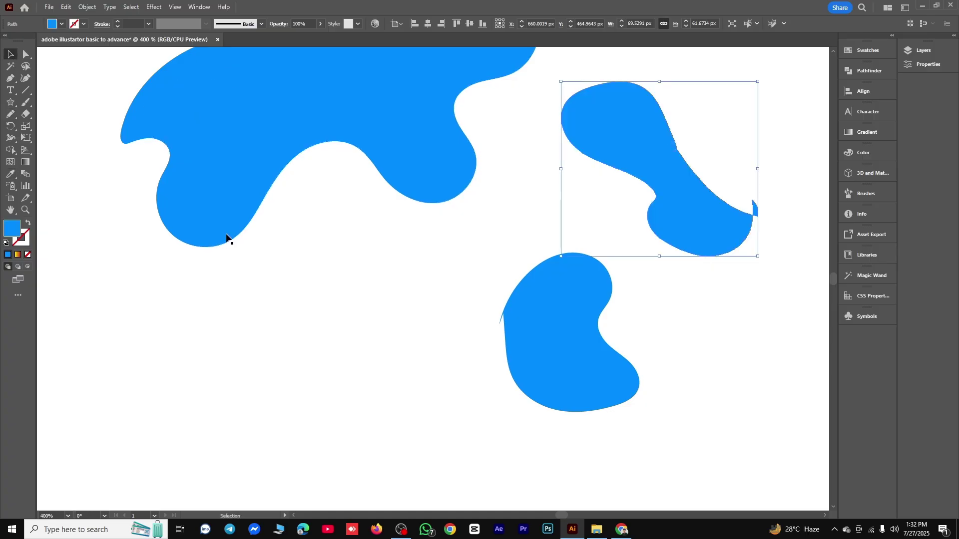
Delete all three blue pencil shapes
click(755, 394)
drag(774, 353, 367, 135)
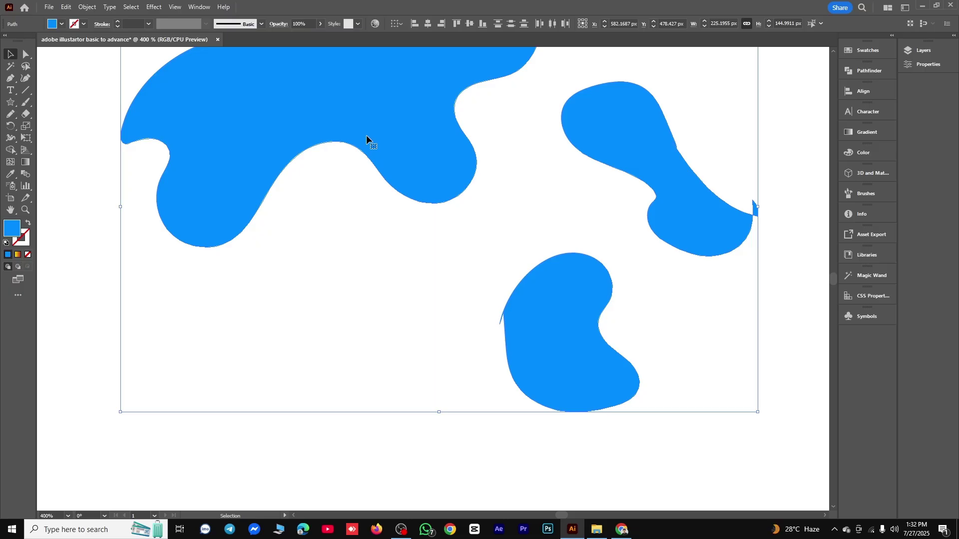
key(Delete)
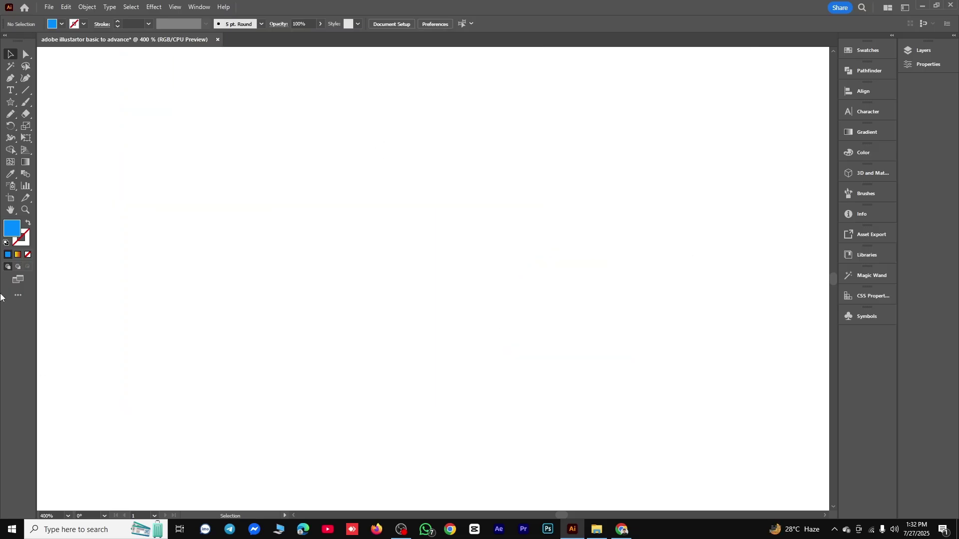
Look at the Smooth tool, return to the Pencil tool and check its options with fidelity at Smooth
right_click(11, 114)
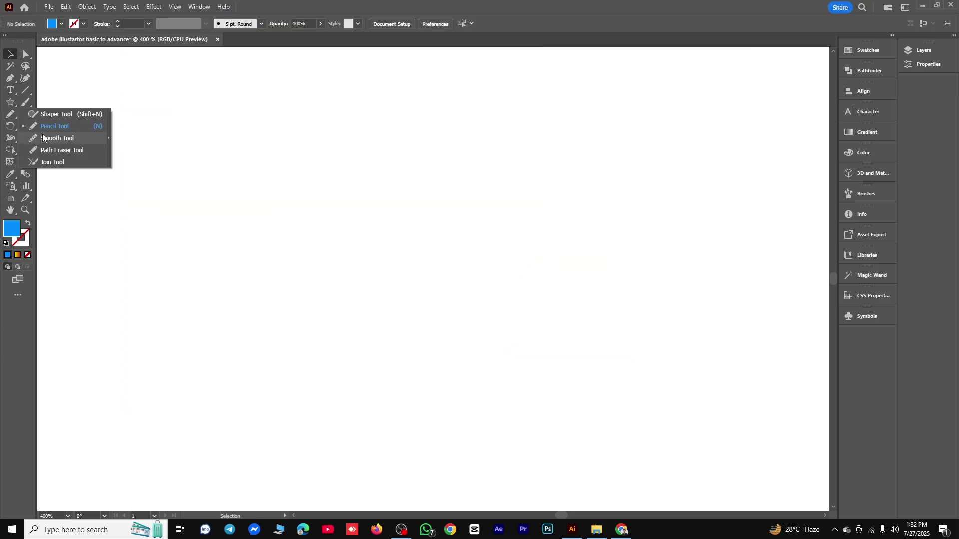
click(11, 114)
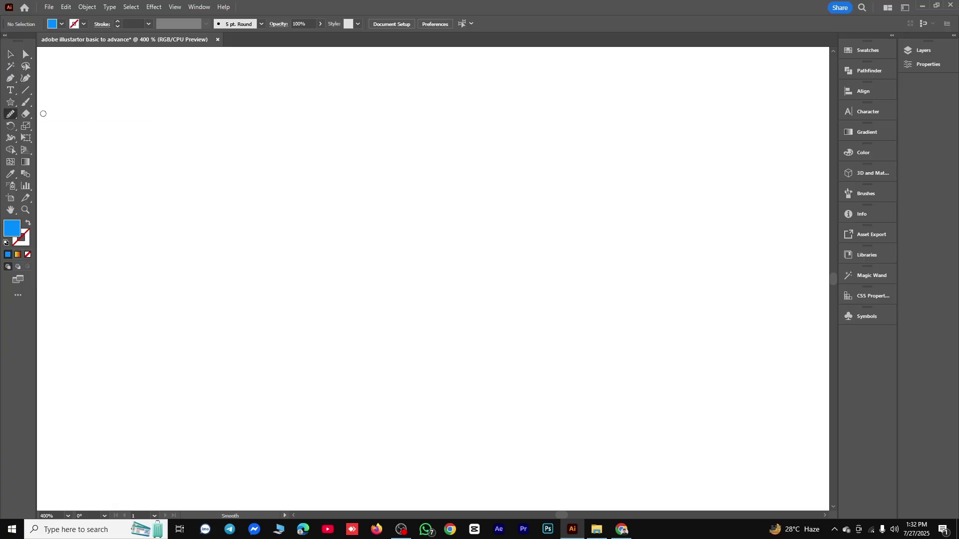
right_click(11, 114)
click(51, 125)
double_click(12, 115)
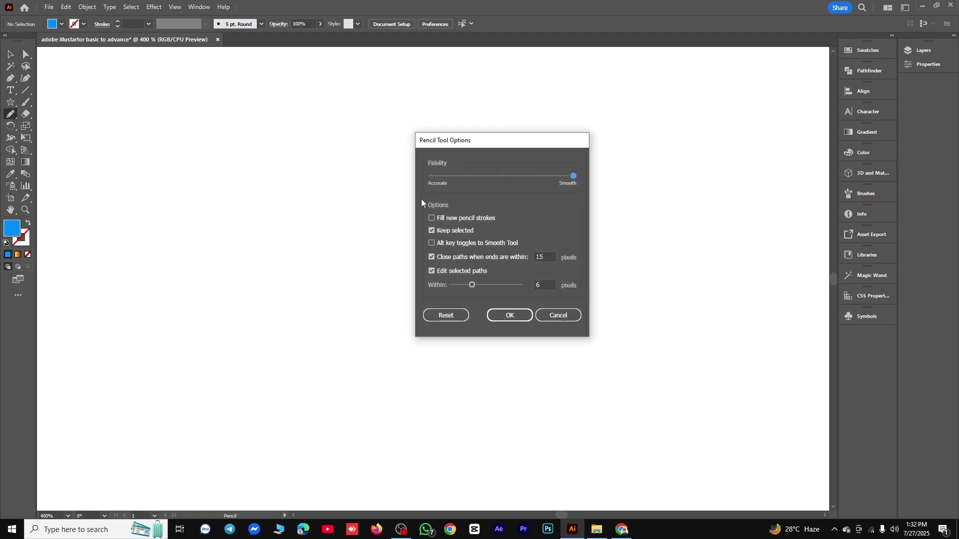
click(507, 316)
Draw a boot-like closed Pencil path about 79 by 74 px, fill it with blue 008CFF and deselect it
mouse_move(389, 227)
mouse_down()
mouse_move(562, 358)
mouse_move(396, 292)
mouse_move(387, 221)
mouse_up()
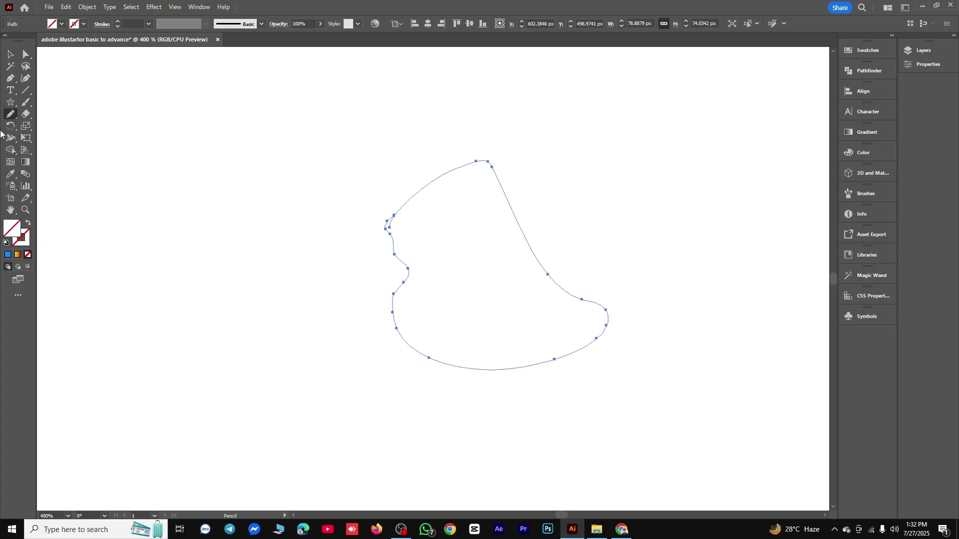
double_click(15, 227)
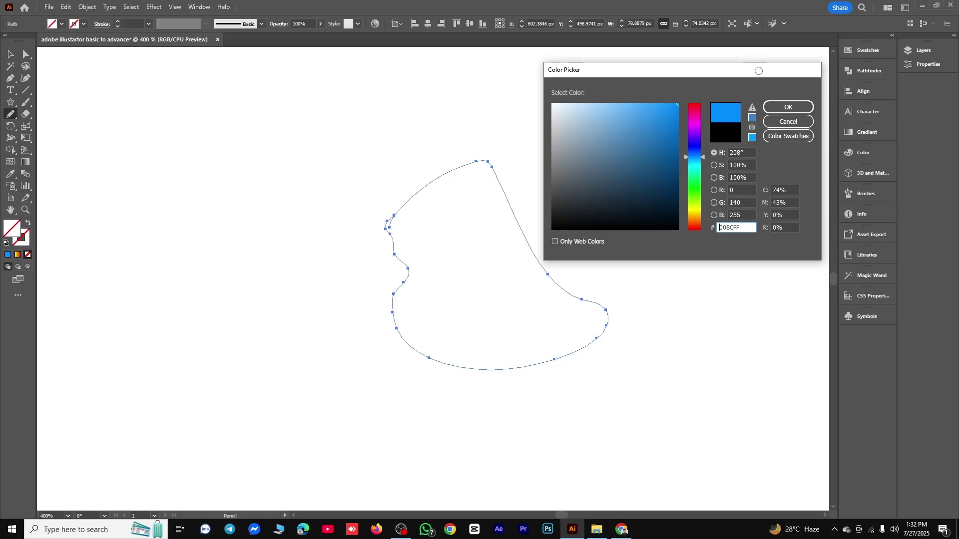
click(773, 107)
click(9, 54)
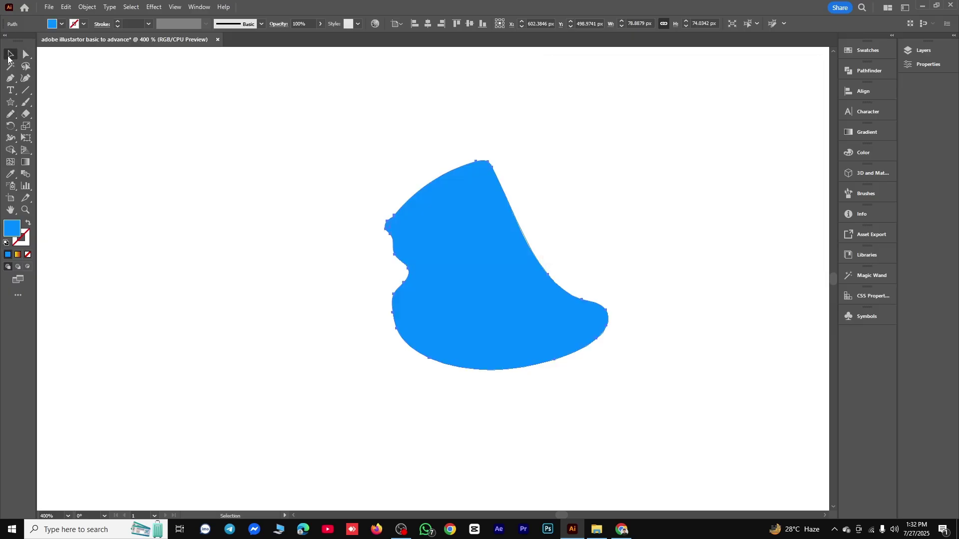
click(336, 185)
Inspect the uneven left edge of the blue shape closely and move the shape about 6 px upward
scroll(392, 228, up, 5)
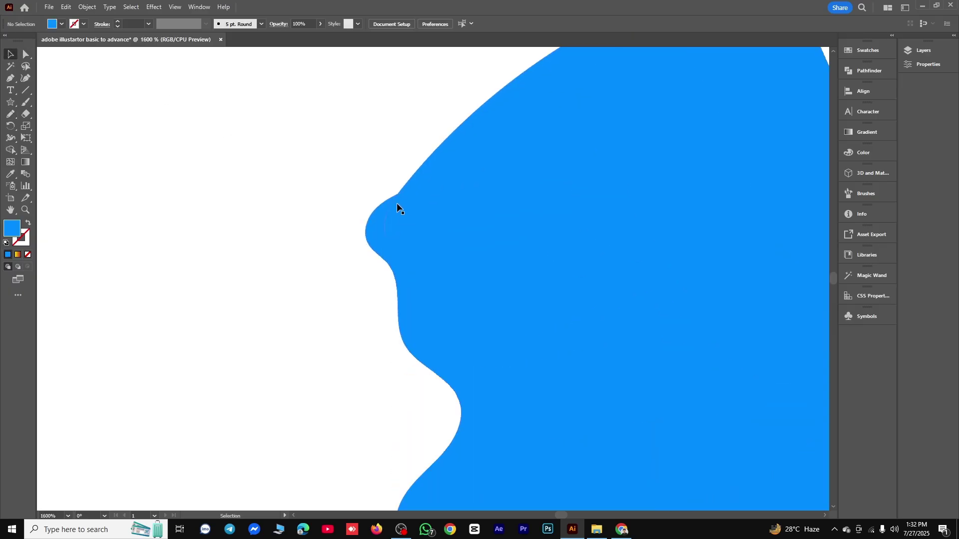
scroll(396, 203, up, 3)
scroll(385, 200, down, 3)
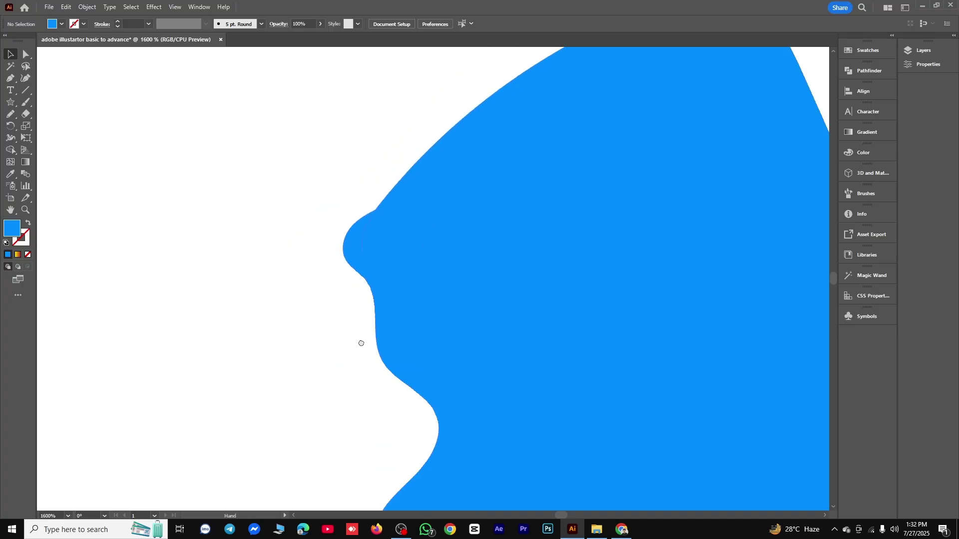
scroll(507, 238, down, 1)
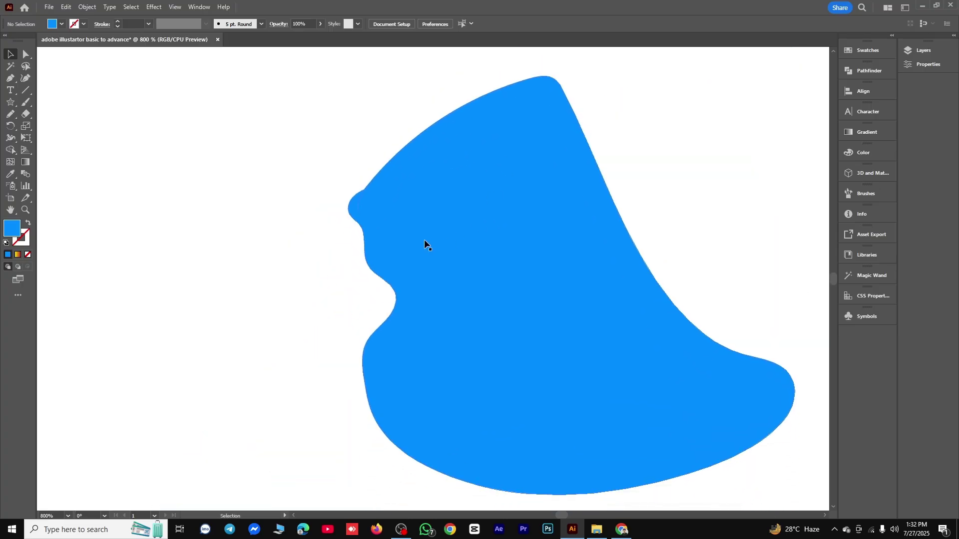
drag(536, 293, 532, 256)
Smooth the blue shape's outline with the Smooth tool, including the notch on its left side
right_click(11, 115)
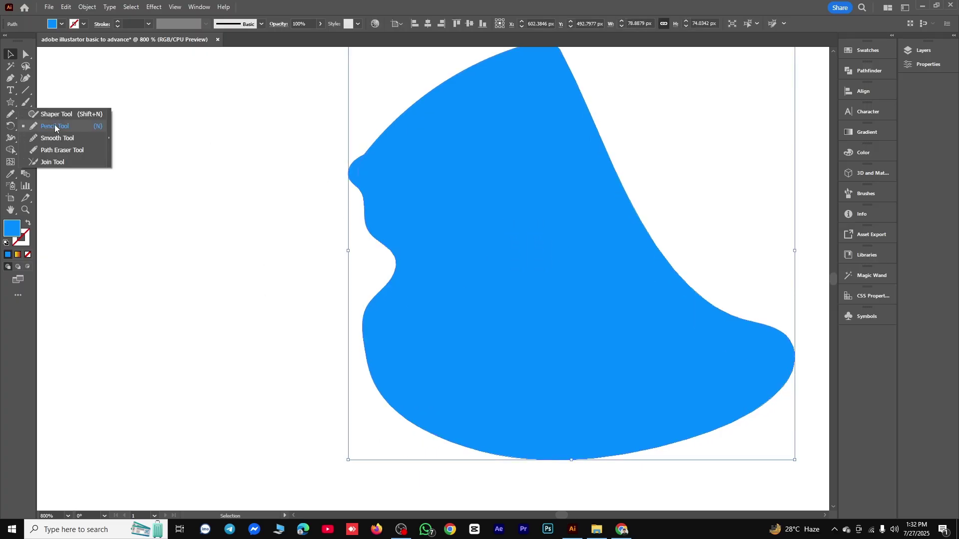
click(60, 138)
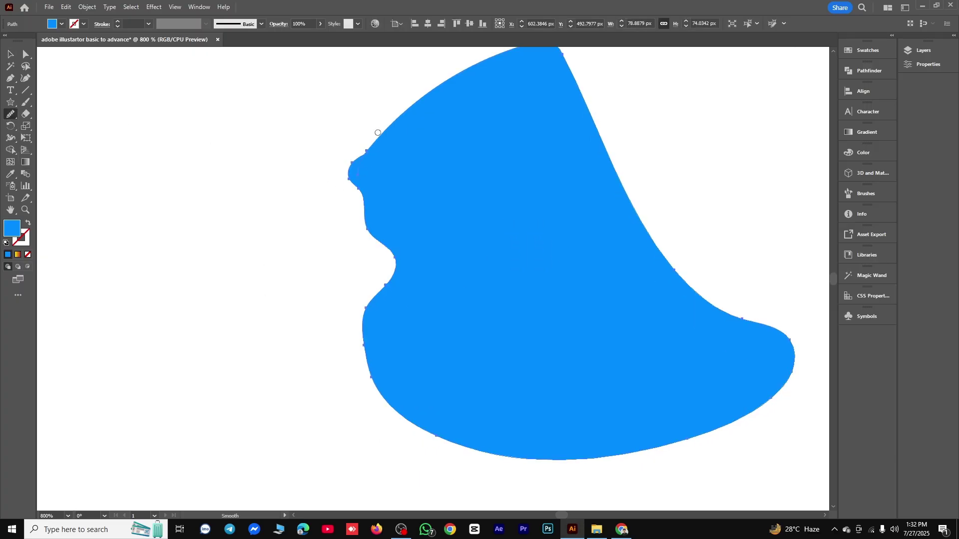
mouse_move(377, 132)
mouse_down()
mouse_move(353, 203)
mouse_move(364, 235)
mouse_up()
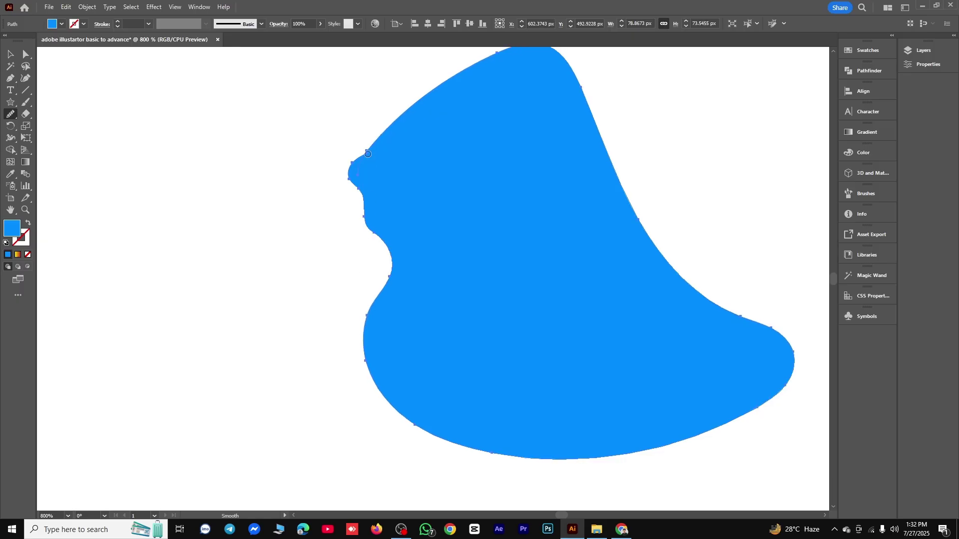
Smooth the dented left edge of the blue shape further with repeated Smooth tool strokes
drag(368, 154, 377, 234)
drag(328, 188, 314, 220)
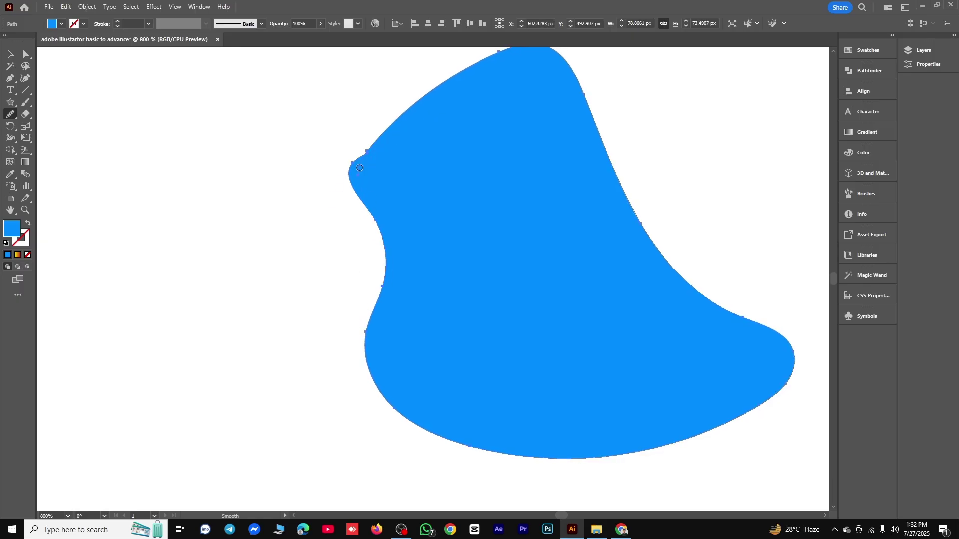
drag(354, 167, 367, 264)
mouse_move(364, 171)
mouse_down()
mouse_move(332, 203)
mouse_move(352, 179)
mouse_move(341, 183)
mouse_move(382, 161)
mouse_move(357, 196)
mouse_move(378, 269)
mouse_move(348, 342)
mouse_up()
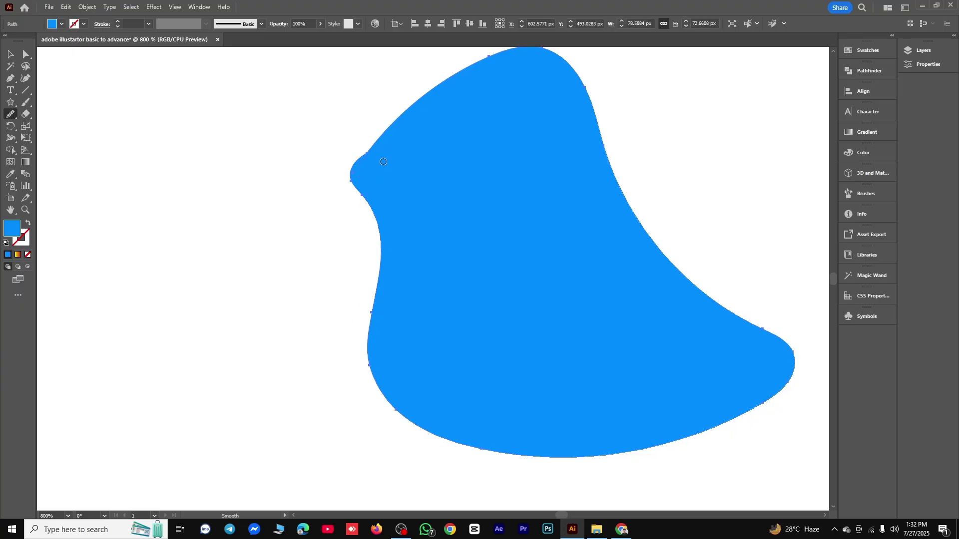
Smooth the remaining left bump, the lower edge, the right slope and the pointed tip of the blue shape
drag(356, 163, 404, 320)
drag(419, 409, 706, 294)
mouse_move(681, 450)
mouse_down()
mouse_move(747, 381)
mouse_move(749, 330)
mouse_up()
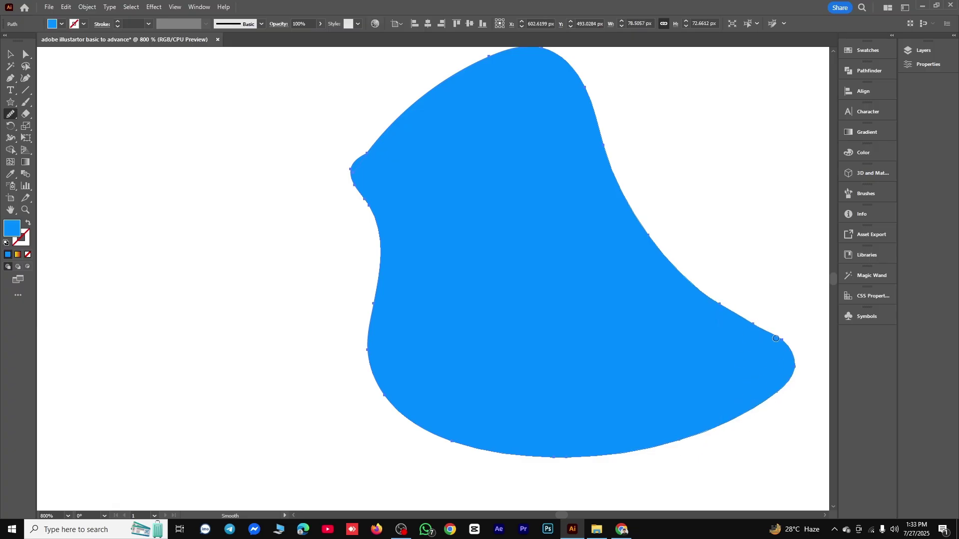
mouse_move(622, 201)
mouse_down()
mouse_move(762, 314)
mouse_move(803, 376)
mouse_up()
drag(748, 304, 774, 385)
Move the smoothed blue shape slightly and delete it to clear the canvas
click(10, 54)
drag(582, 138, 516, 173)
key(Delete)
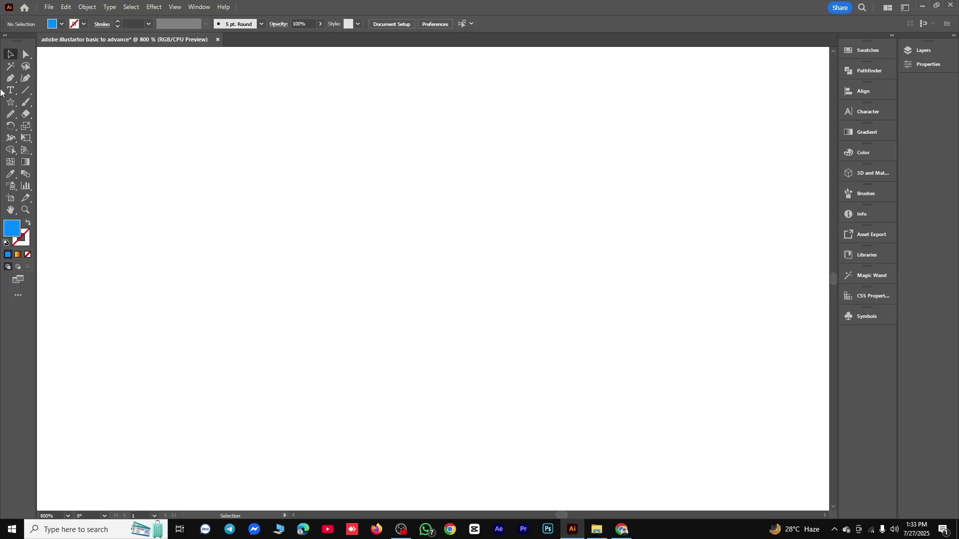
click(10, 114)
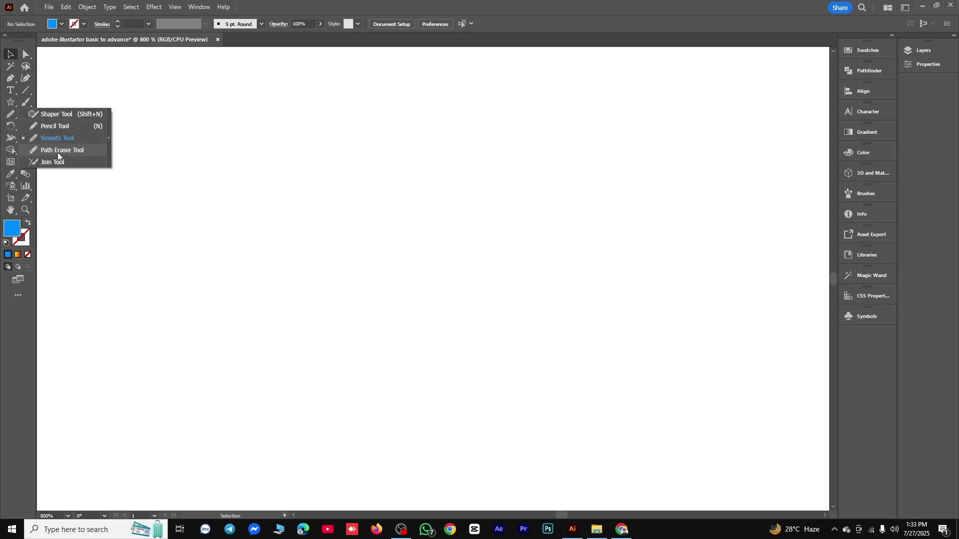
click(60, 151)
mouse_move(221, 189)
mouse_down()
mouse_move(358, 192)
mouse_move(344, 195)
mouse_up()
click(12, 52)
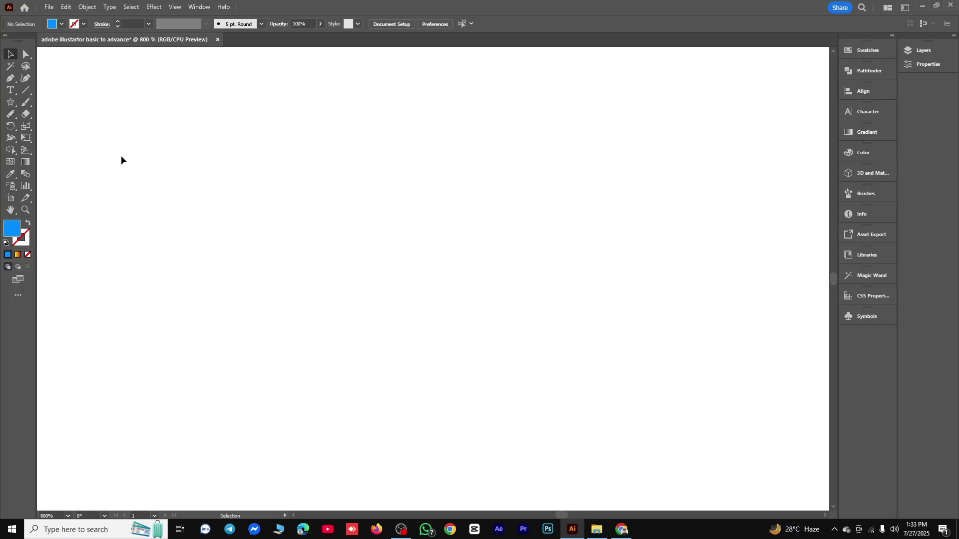
Draw a closed triangle about 48 by 21 px with the Pen tool and swap its fill and stroke for a blue outline
click(10, 78)
click(271, 201)
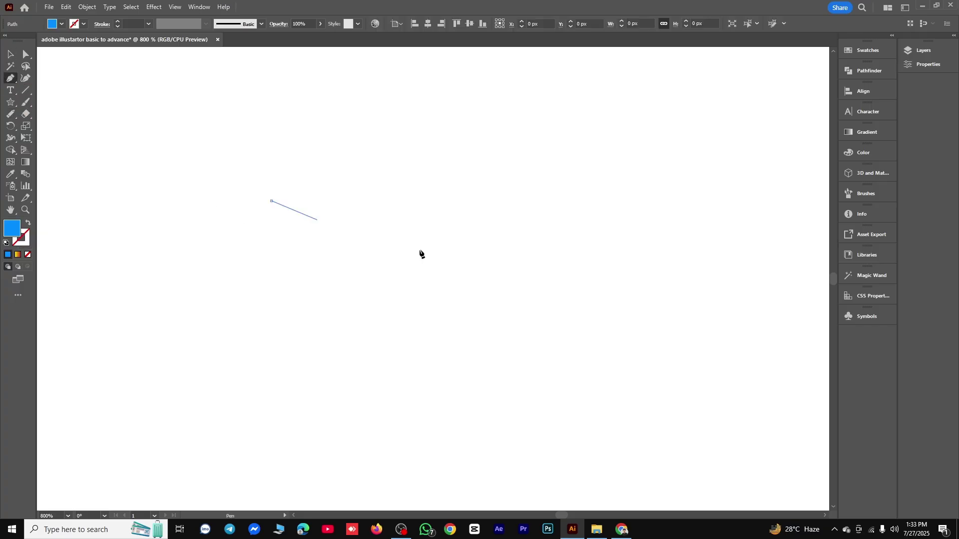
click(543, 189)
click(505, 307)
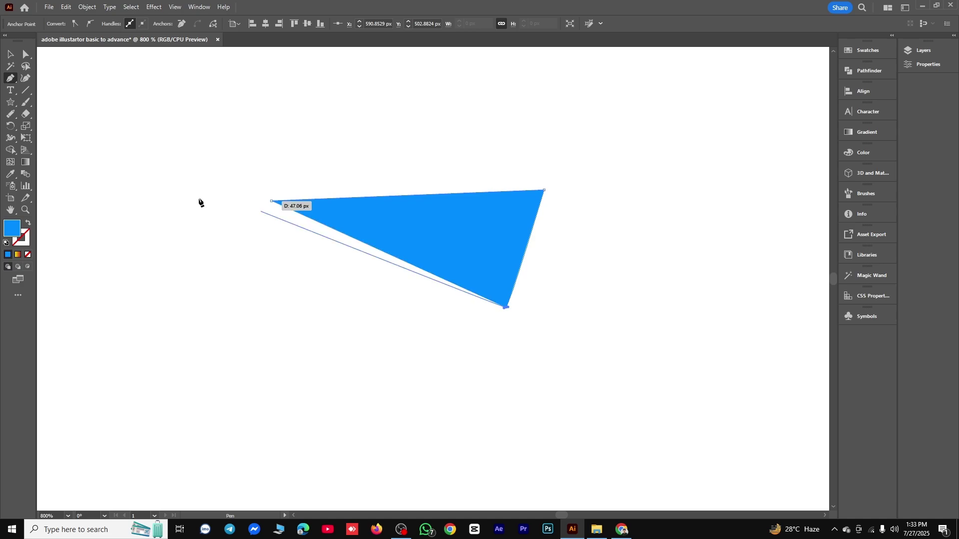
click(271, 201)
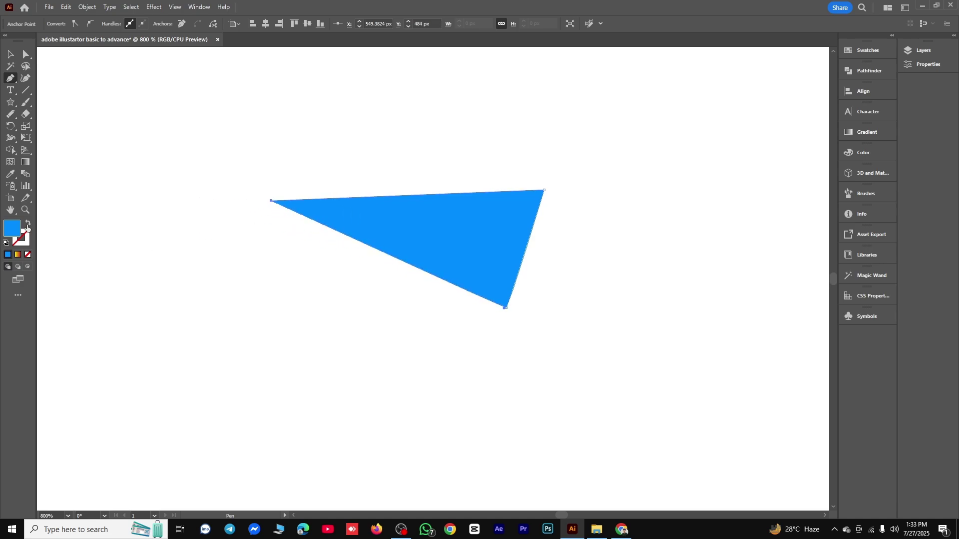
click(27, 225)
Erase short path sections at all three corners of the triangle with the Path Eraser tool to separate its sides
drag(10, 114, 63, 150)
scroll(546, 188, up, 1)
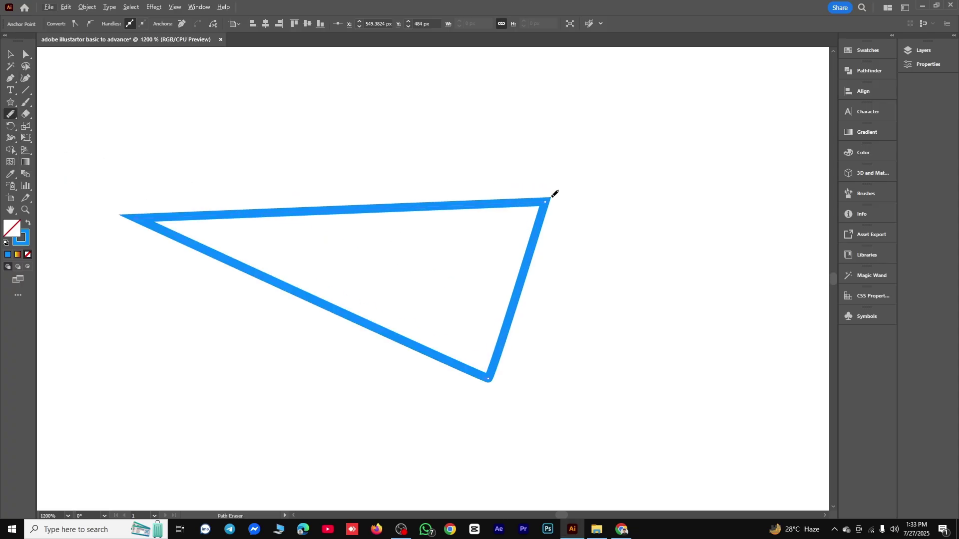
drag(549, 200, 522, 207)
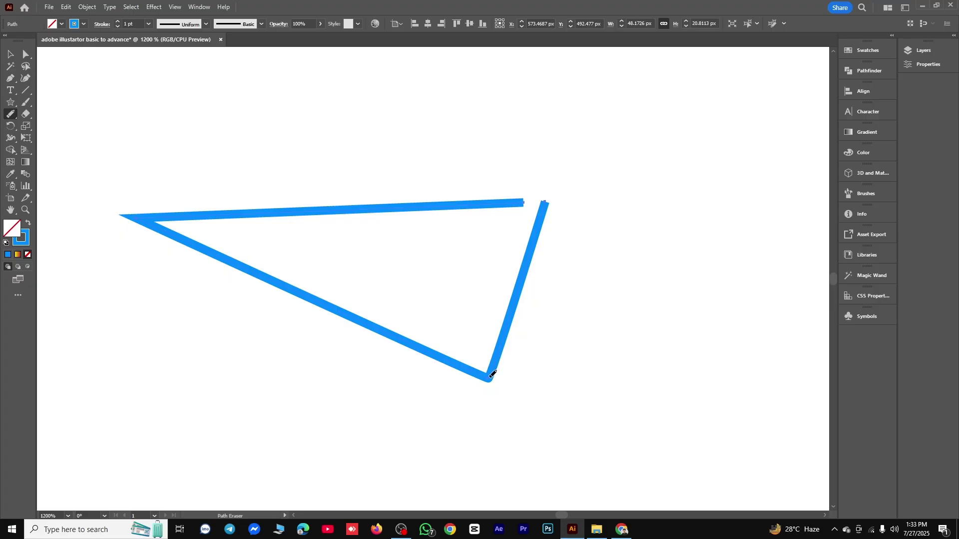
drag(491, 376, 486, 345)
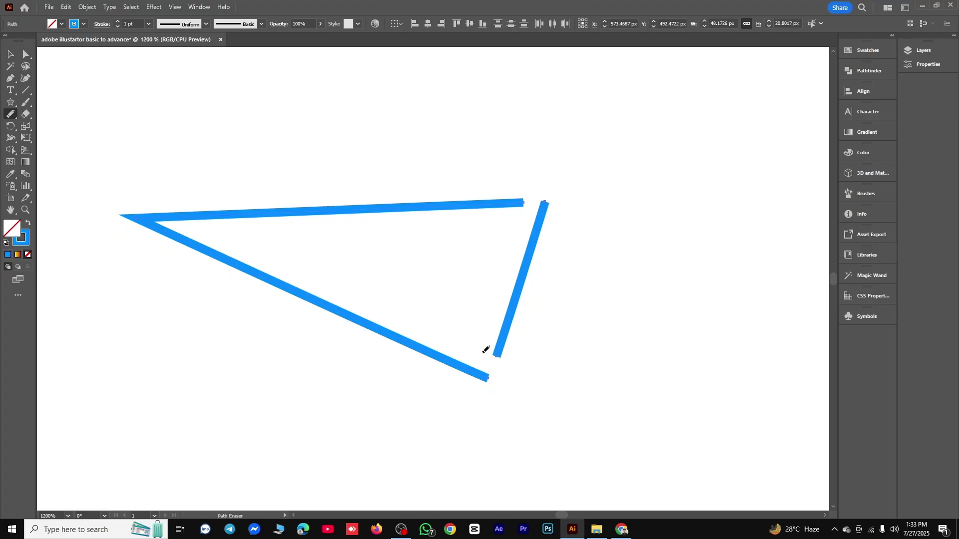
drag(144, 214, 90, 195)
Move the upper and right segments away from the third one and delete all three segments
click(10, 54)
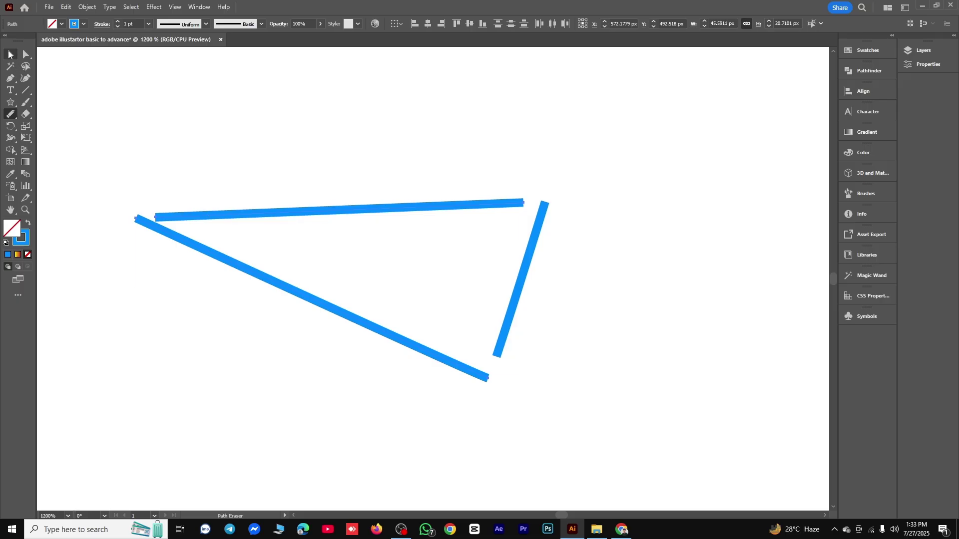
click(358, 186)
drag(354, 214, 341, 147)
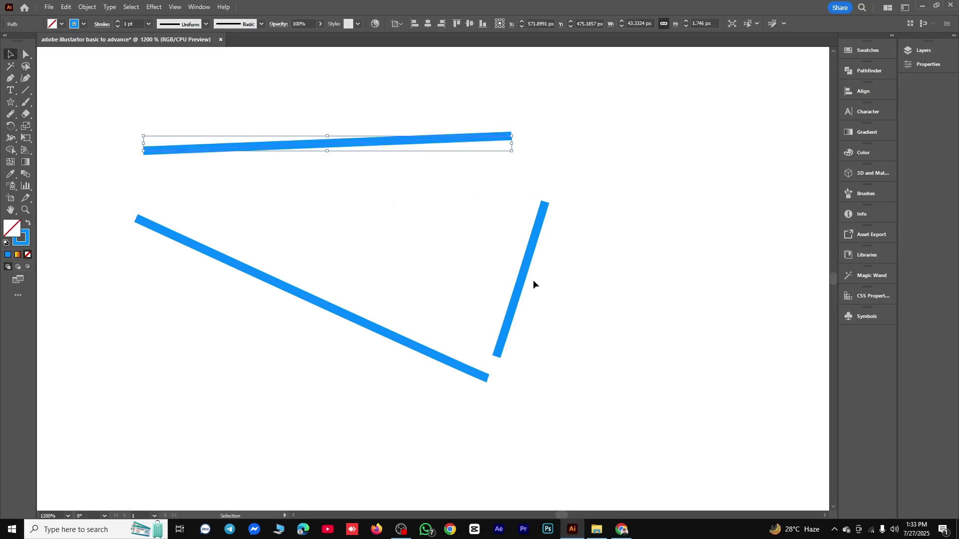
drag(524, 276, 552, 289)
drag(650, 143, 336, 387)
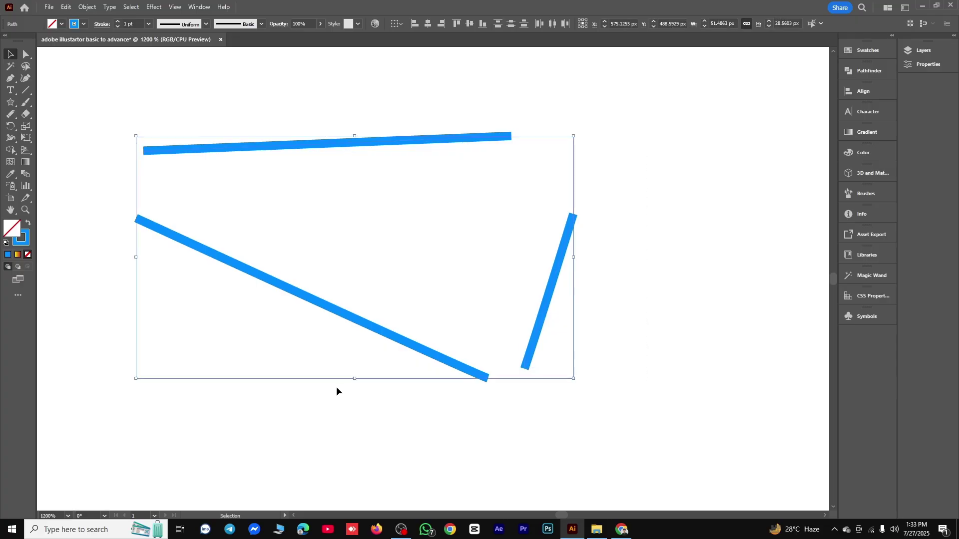
key(Delete)
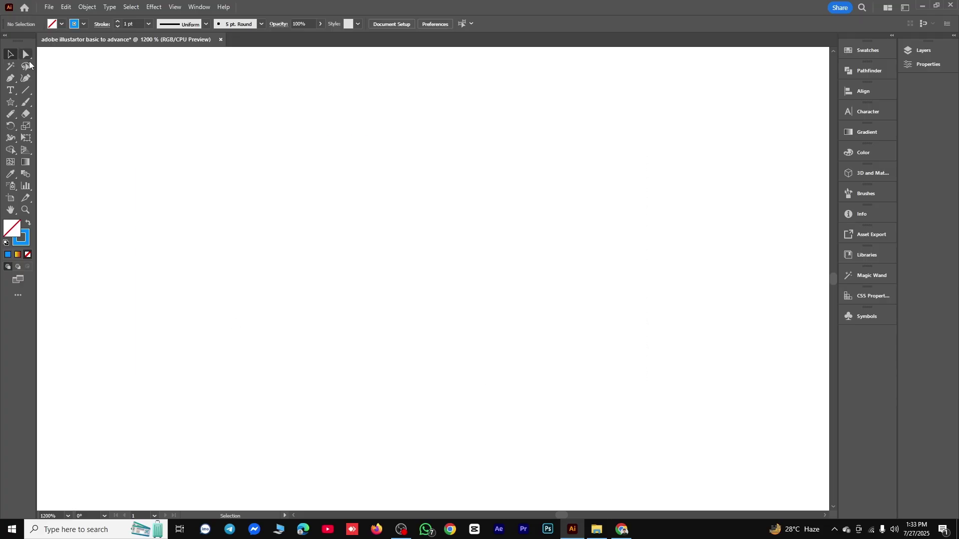
Draw two separate vertical blue lines about 26 px and 27 px long with the Line Segment tool
right_click(10, 114)
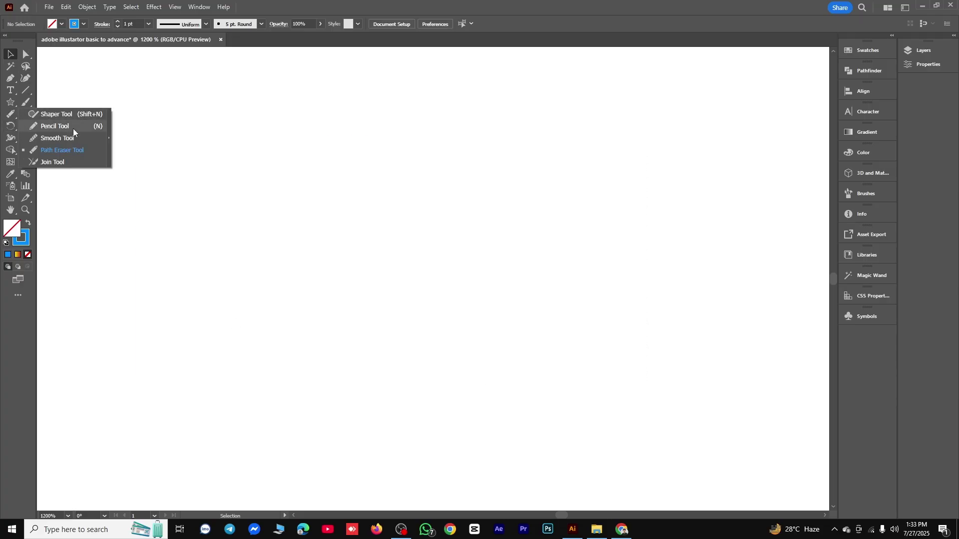
click(56, 162)
click(26, 92)
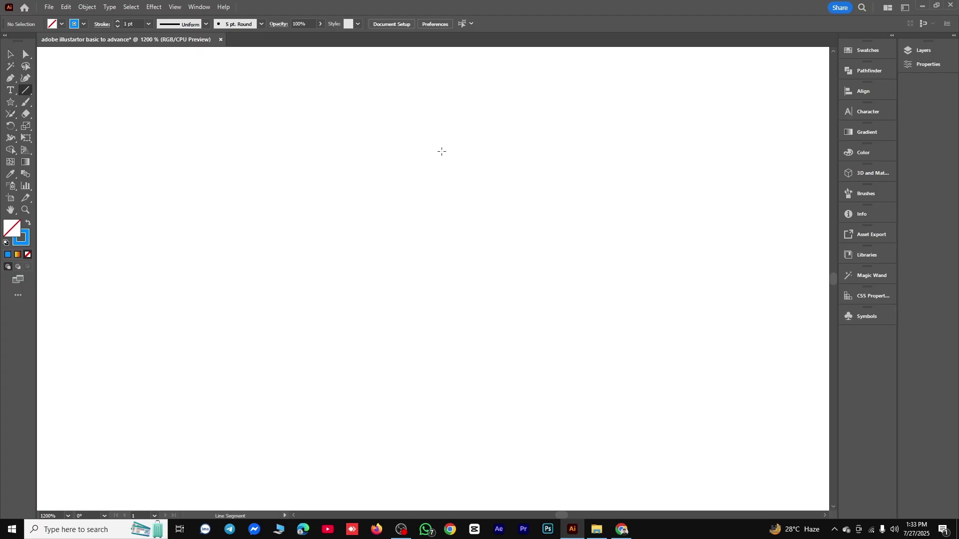
mouse_move(454, 140)
mouse_down()
mouse_move(412, 280)
mouse_move(402, 359)
mouse_up()
drag(261, 160, 284, 392)
click(14, 53)
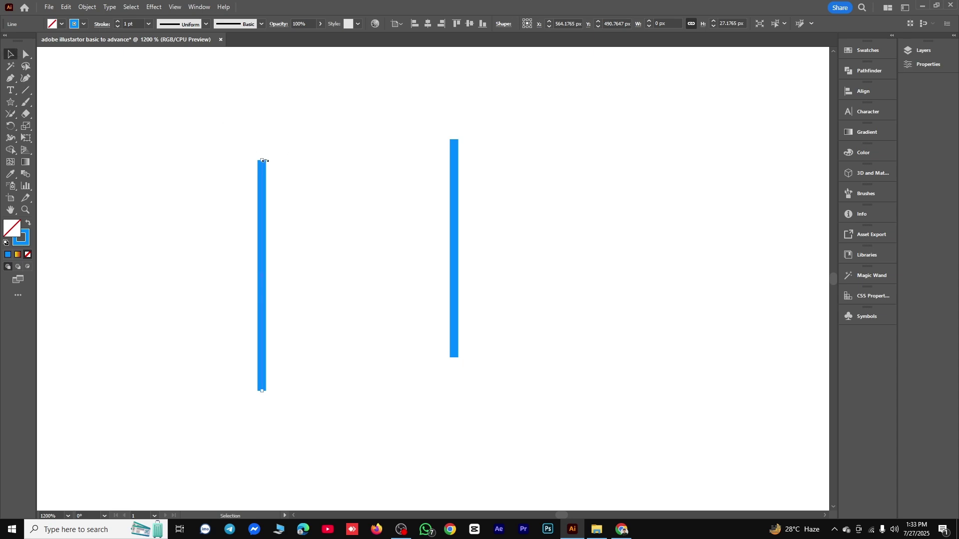
Rotate the left line to 45° and move the vertical line so its upper end sits just below the rotated line's upper end
drag(264, 160, 343, 194)
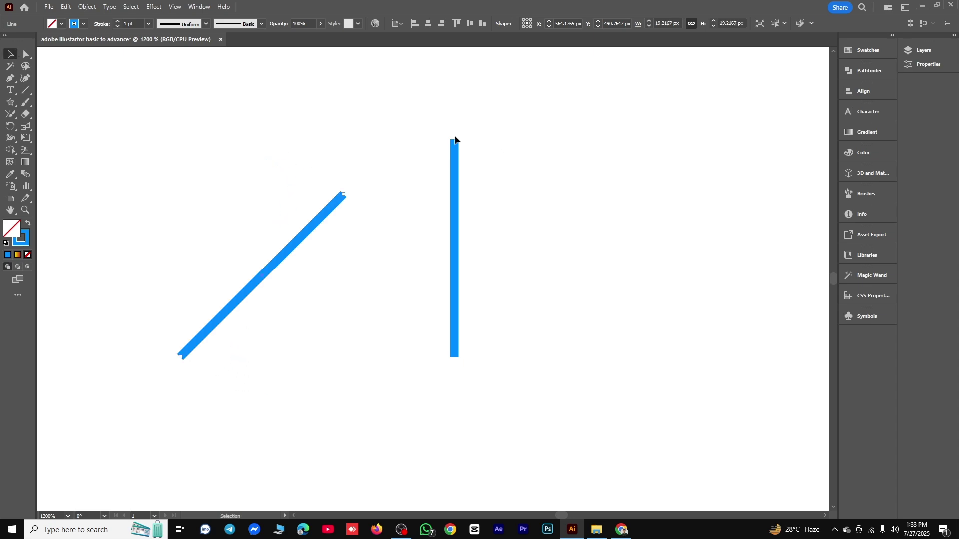
drag(455, 148, 343, 210)
scroll(344, 199, up, 5)
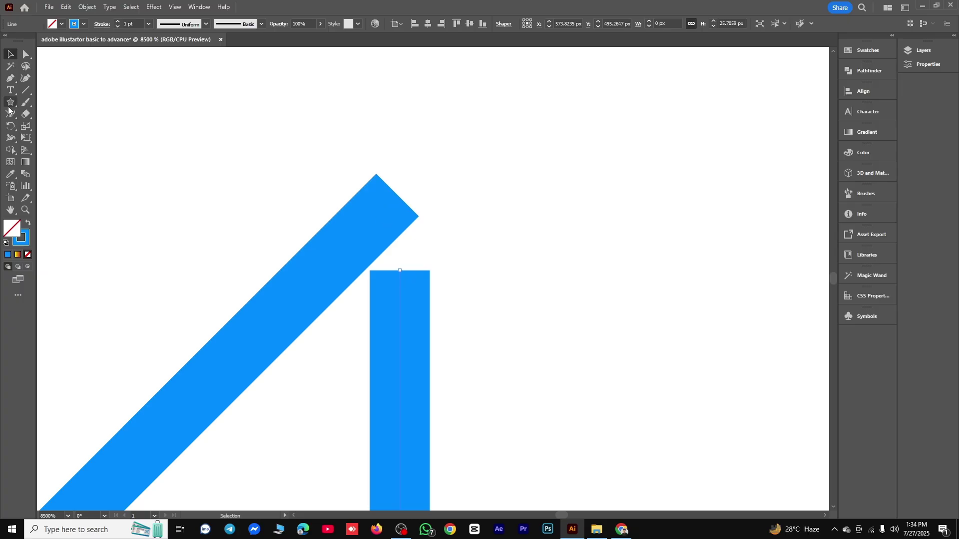
Try to join the two lines' upper ends with the Join tool while only the vertical line is selected
drag(10, 114, 60, 152)
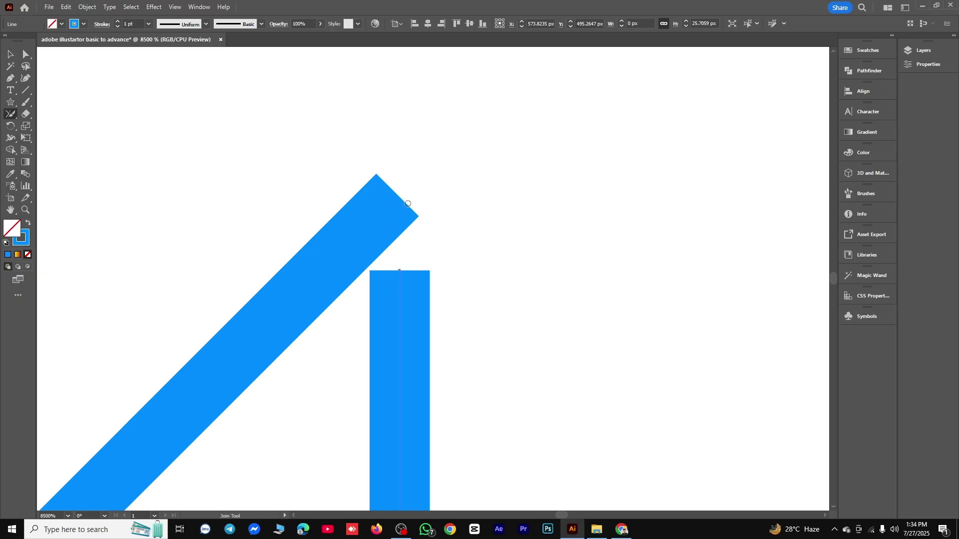
drag(406, 195, 397, 276)
click(11, 54)
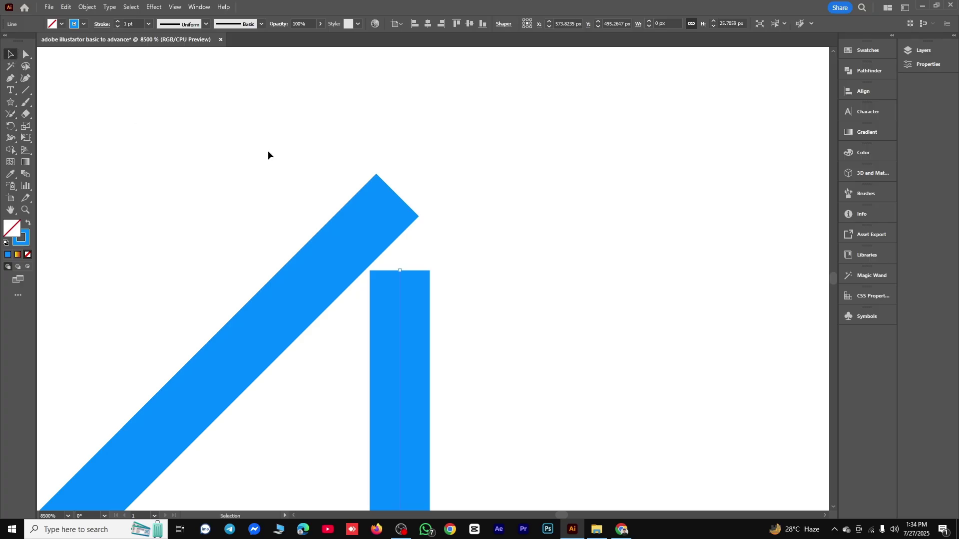
Select both lines and join their upper ends into a sharp corner with the Join tool, undoing and repeating the join once
drag(304, 149, 501, 378)
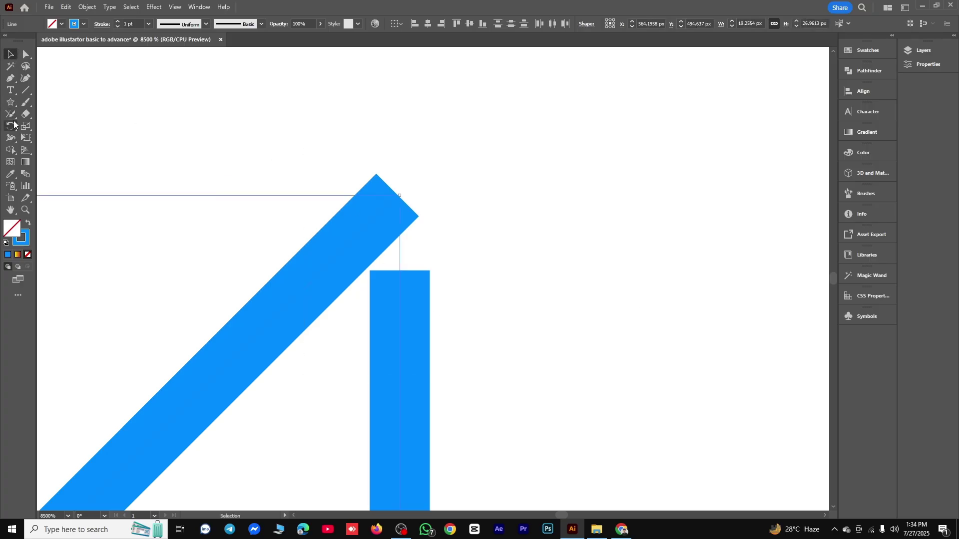
click(11, 115)
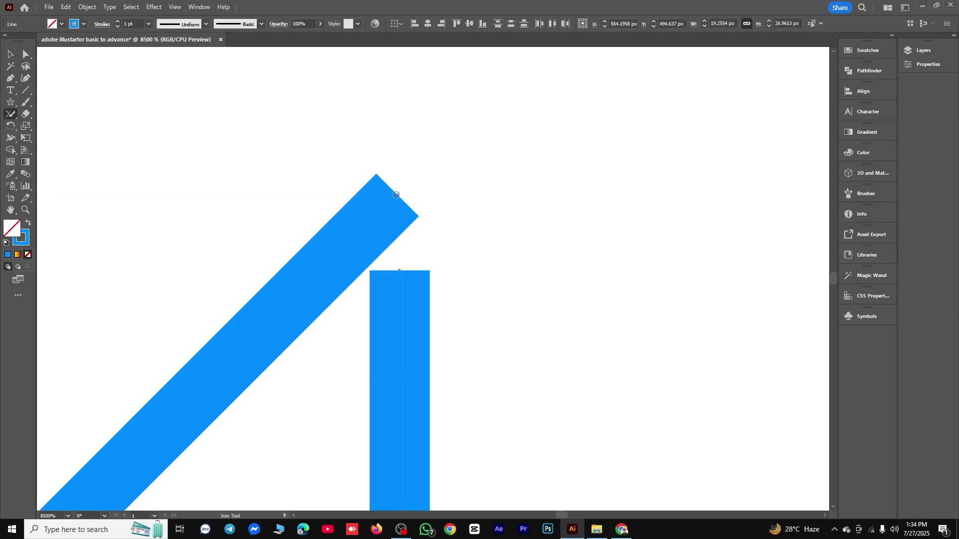
mouse_move(397, 195)
mouse_down()
mouse_move(420, 221)
mouse_move(397, 272)
mouse_up()
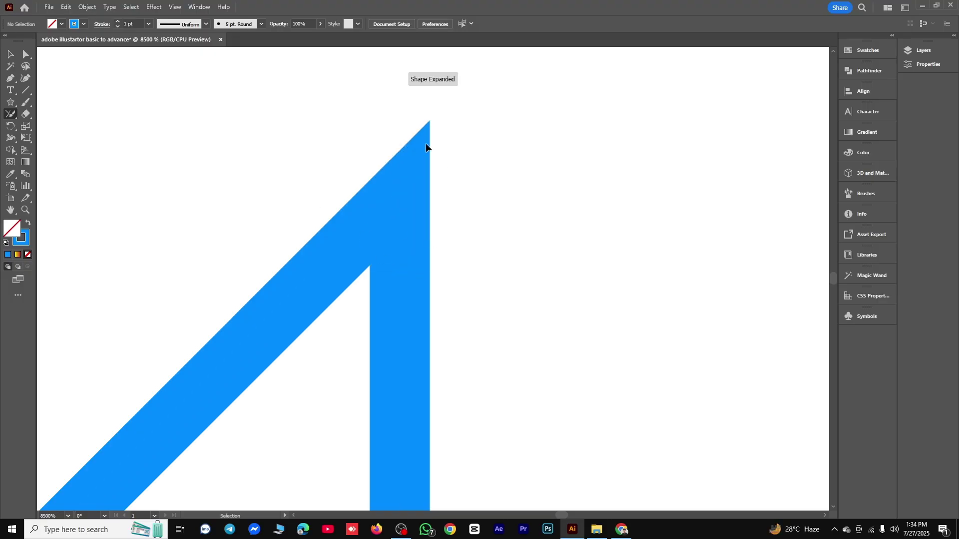
key(ctrl+z)
mouse_move(398, 195)
mouse_down()
mouse_move(409, 175)
mouse_move(426, 181)
mouse_move(421, 221)
mouse_move(405, 237)
mouse_move(405, 298)
mouse_move(399, 267)
mouse_up()
click(10, 54)
scroll(490, 198, down, 4)
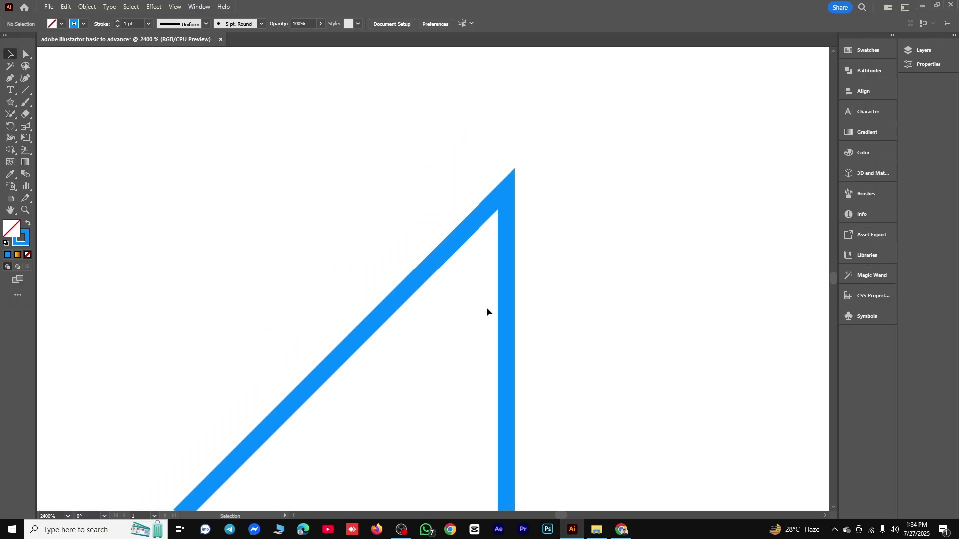
click(507, 313)
scroll(540, 252, down, 2)
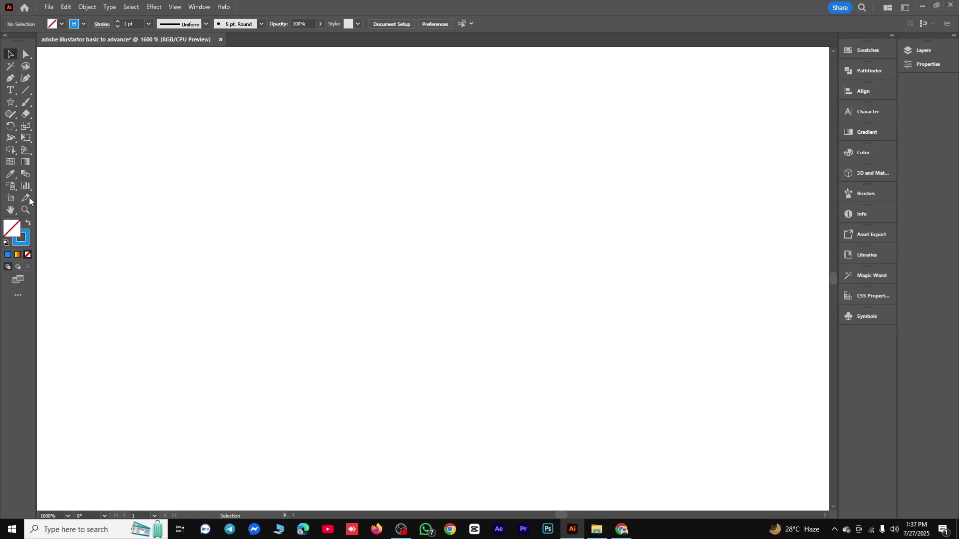
Draw a circle about 14 px in diameter with the Ellipse tool and swap its fill and stroke for a solid blue fill
click(26, 114)
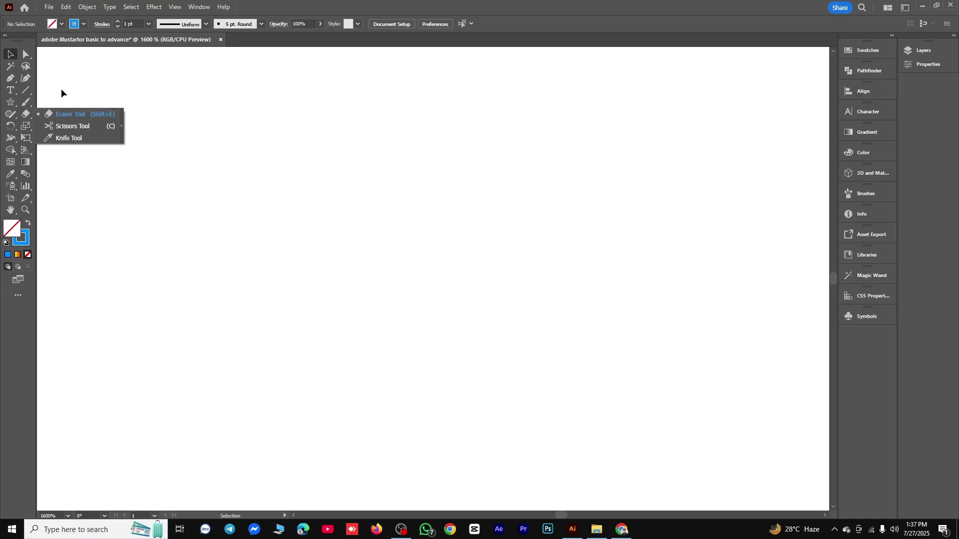
click(10, 102)
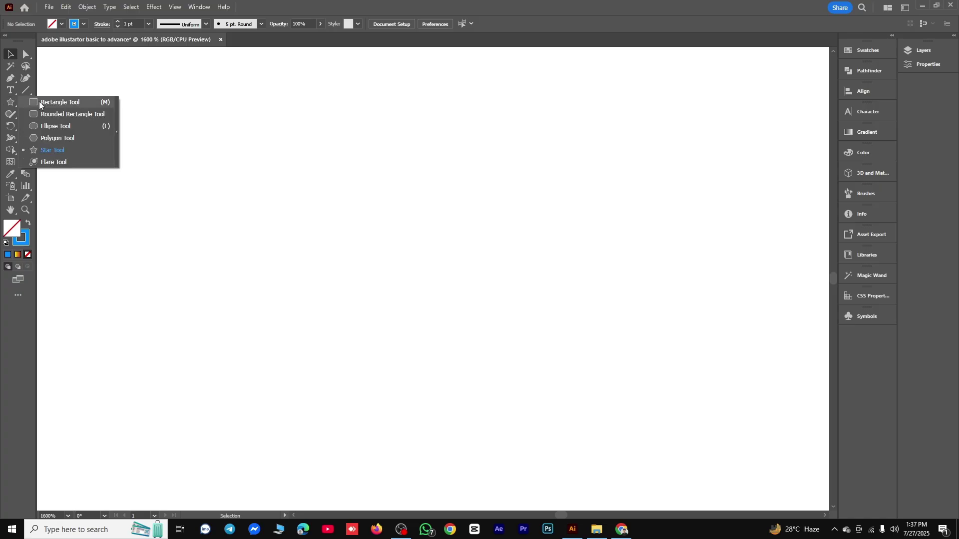
click(60, 102)
click(10, 102)
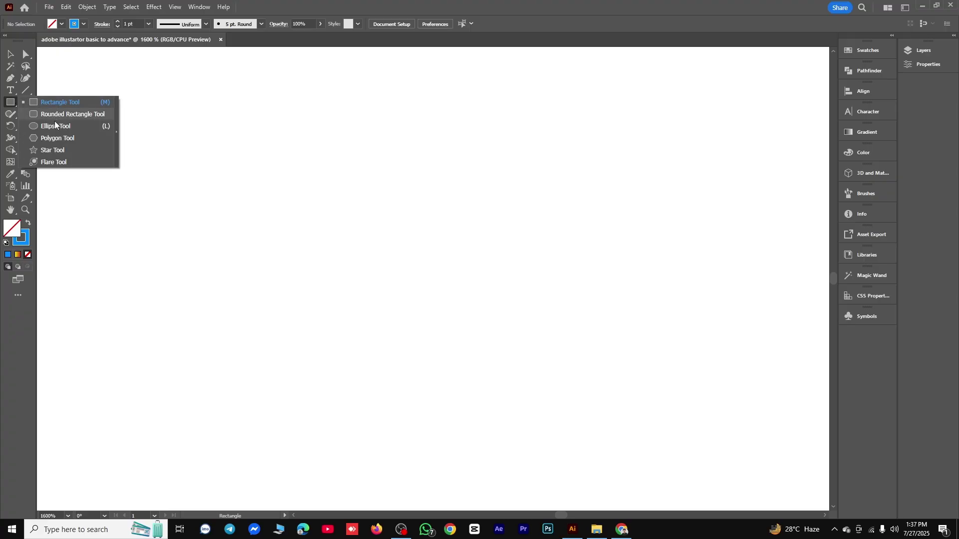
click(55, 126)
drag(279, 186, 450, 358)
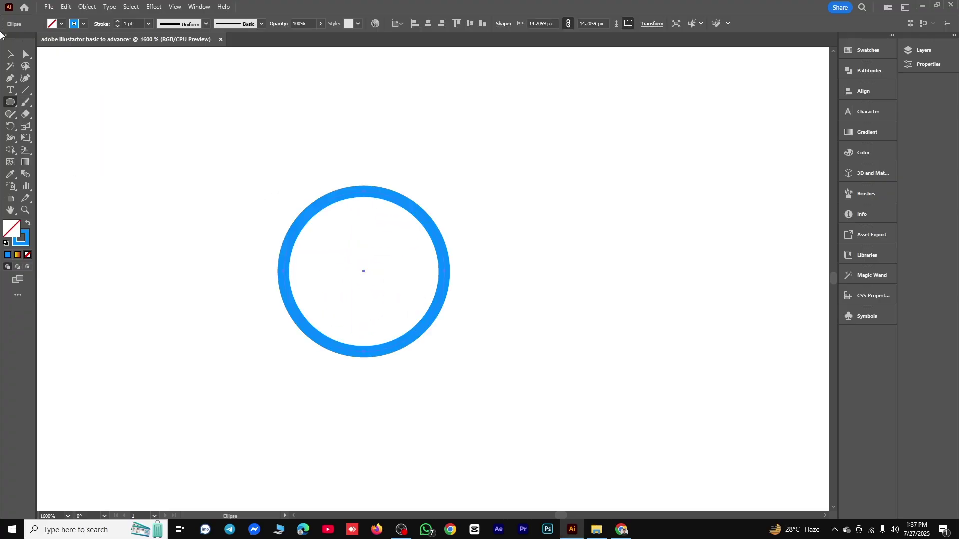
click(28, 225)
Erase the blue circle with one dab of the Eraser tool at its large size and undo the erasure
click(26, 113)
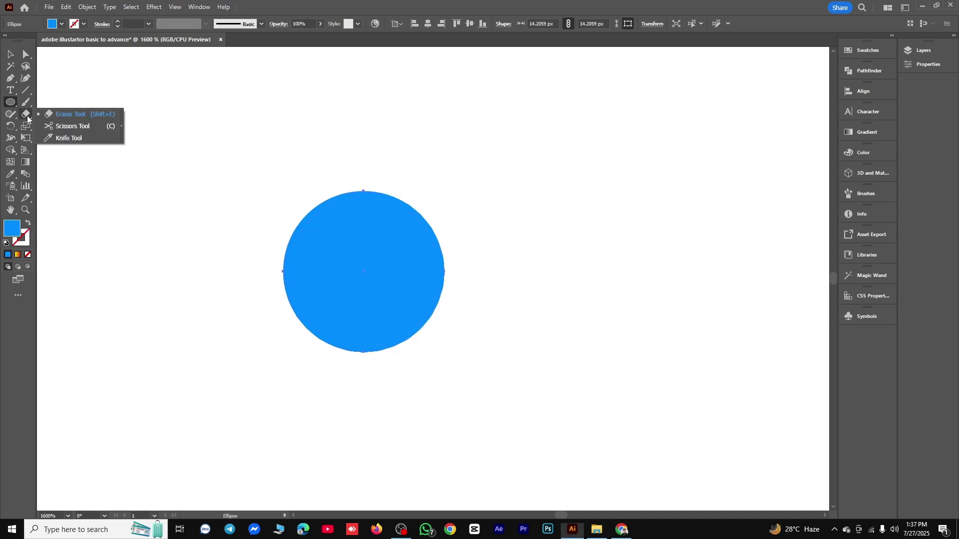
click(60, 116)
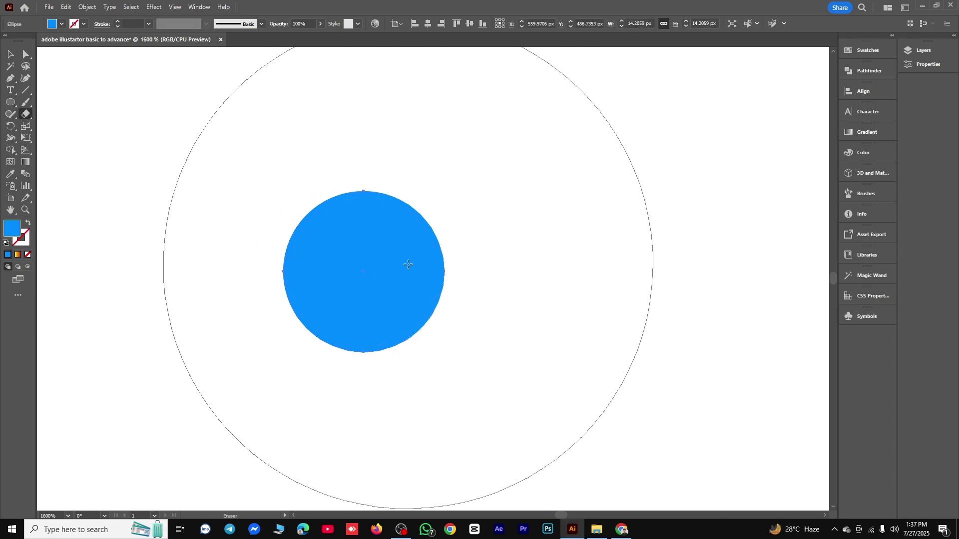
key(ctrl+minus)
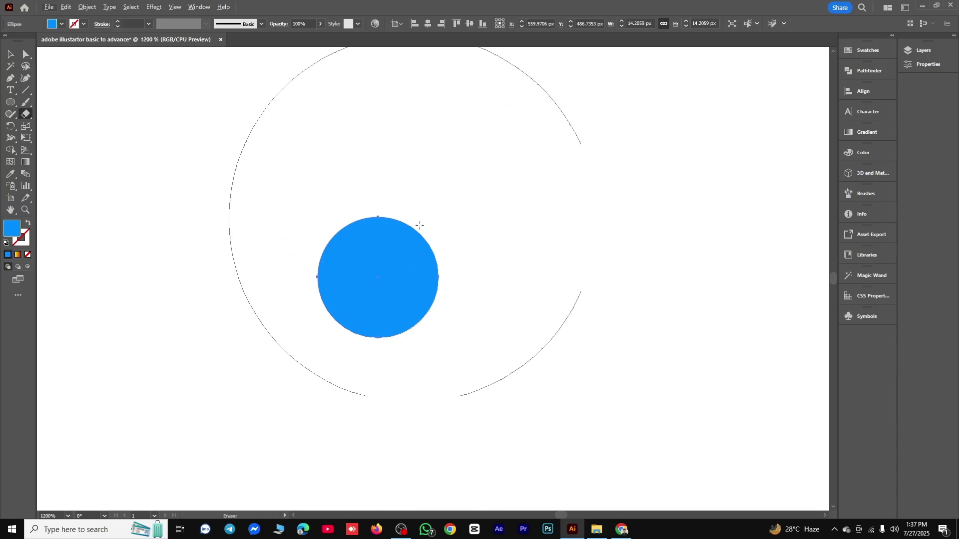
click(383, 280)
key(ctrl+z)
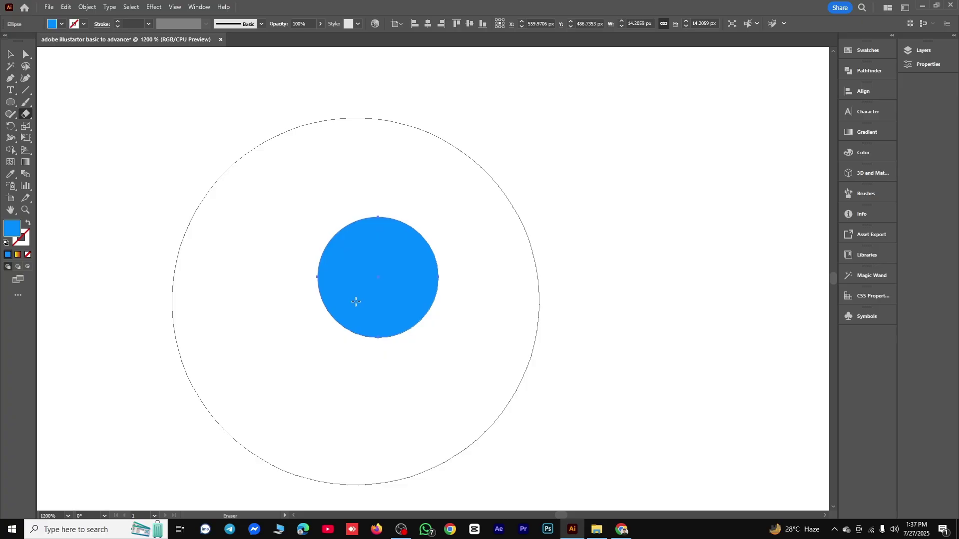
Resize the Eraser's tip down and up several times, ending at a small size of 2.5 pt
key(bracketleft)
key(bracketleft)
key(bracketleft)
key(bracketleft)
key(bracketleft)
key(bracketleft)
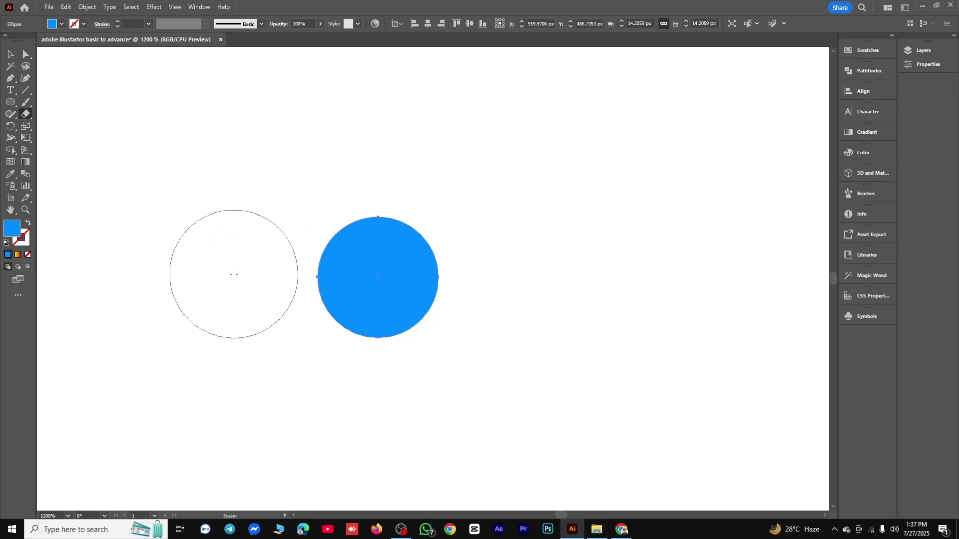
key(bracketleft)
key(bracketleft)
key(bracketright)
key(bracketright)
key(bracketright)
key(bracketright)
key(bracketright)
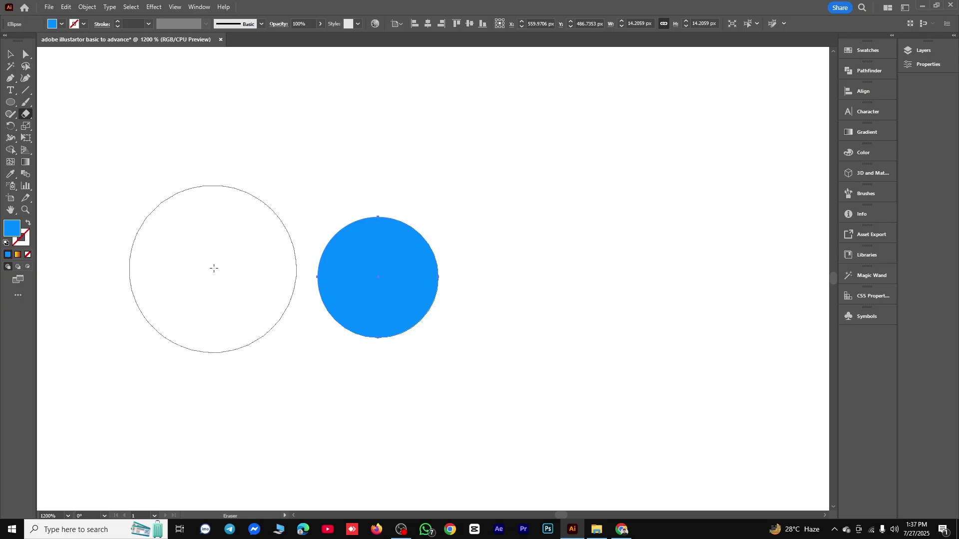
key(bracketright)
key(bracketright)
key(bracketright)
key(bracketright)
key(bracketleft)
key(bracketleft)
key(bracketleft)
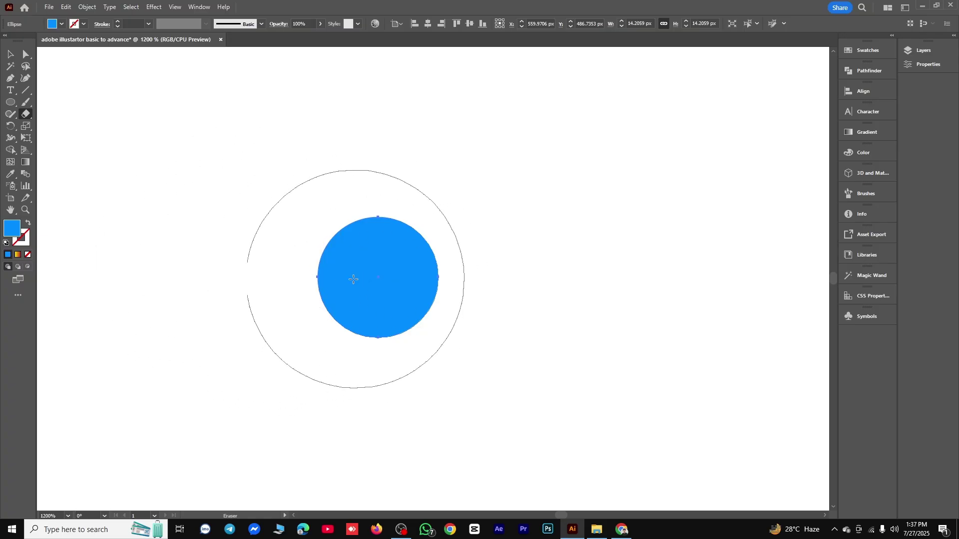
key(bracketleft)
key(bracketleft)
key(bracketleft)
key(bracketleft)
key(bracketleft)
key(bracketleft)
key(bracketleft)
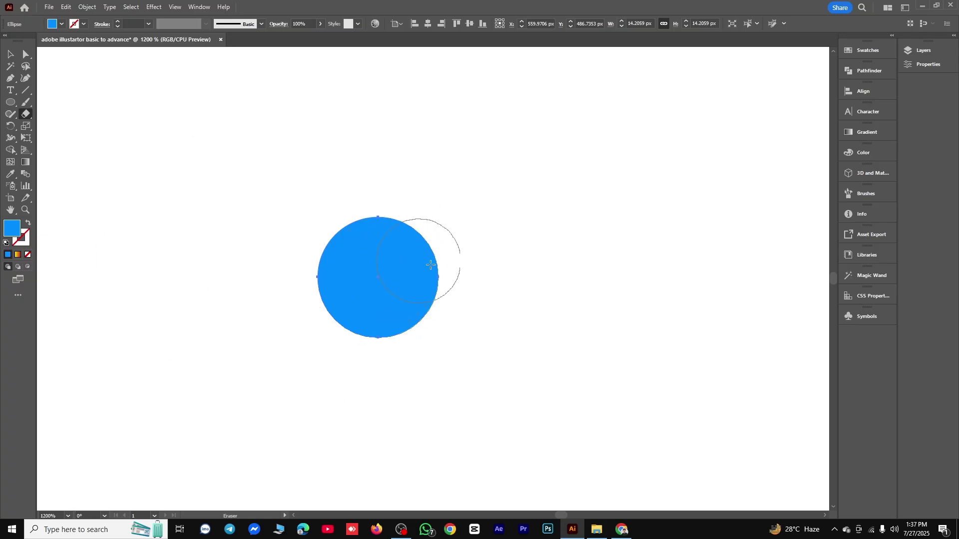
key(bracketleft)
key(bracketleft)
key(bracketleft)
key(bracketleft)
key(bracketleft)
Erase two crossing diagonal strips through the blue circle and undo back to the outlined circle
drag(424, 347, 342, 208)
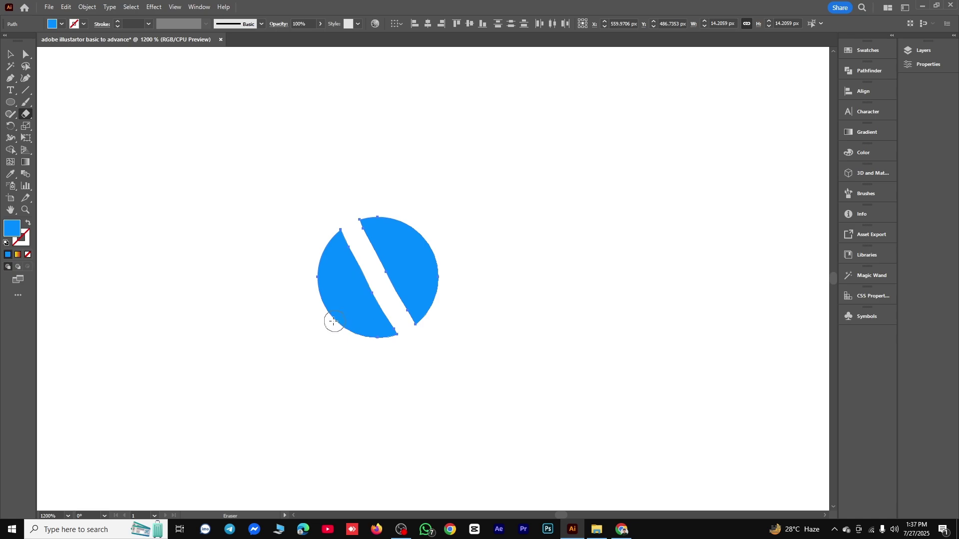
drag(317, 322, 449, 226)
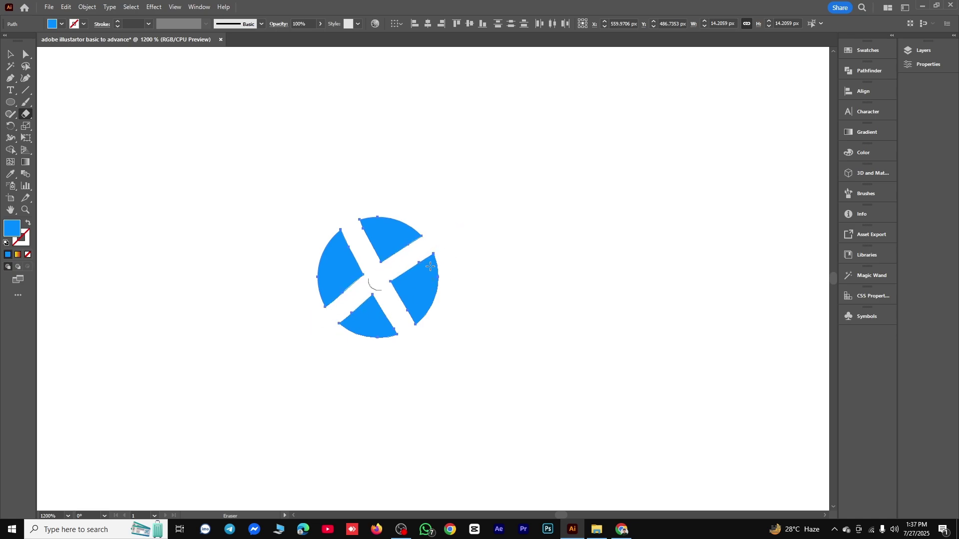
key(ctrl+z)
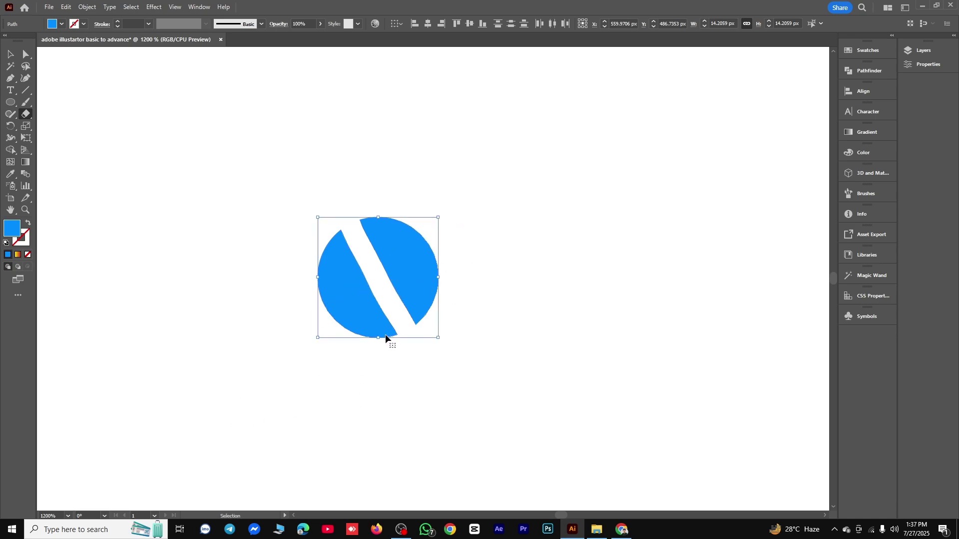
key(ctrl+z)
key(ctrl+z)
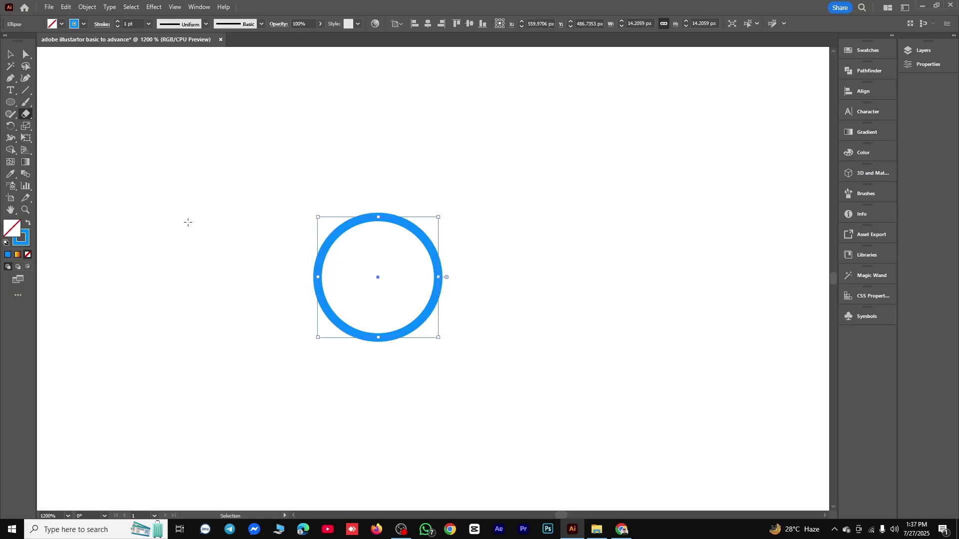
Open and accept the Eraser Tool Options as they are, and swap the circle's fill and stroke for a solid blue fill
double_click(26, 115)
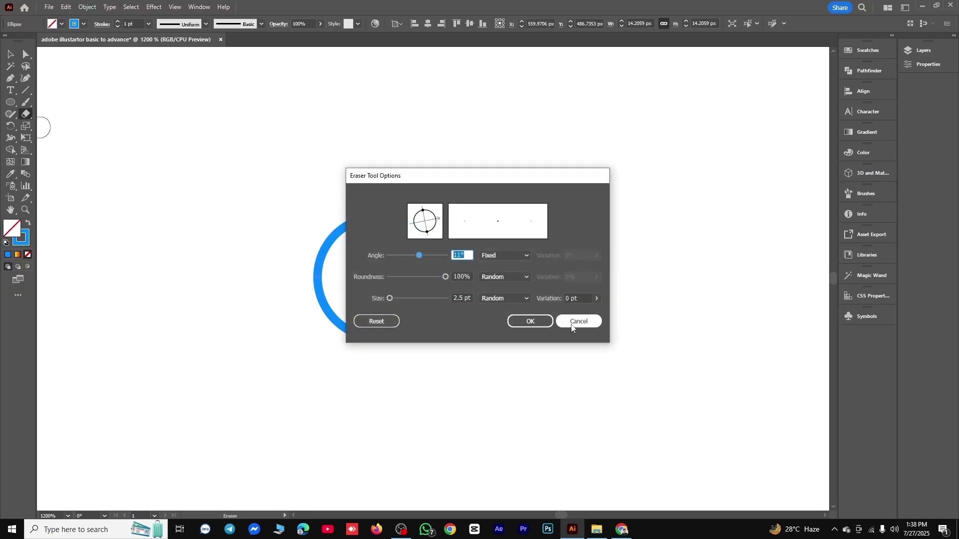
click(530, 321)
ctrl+click(353, 332)
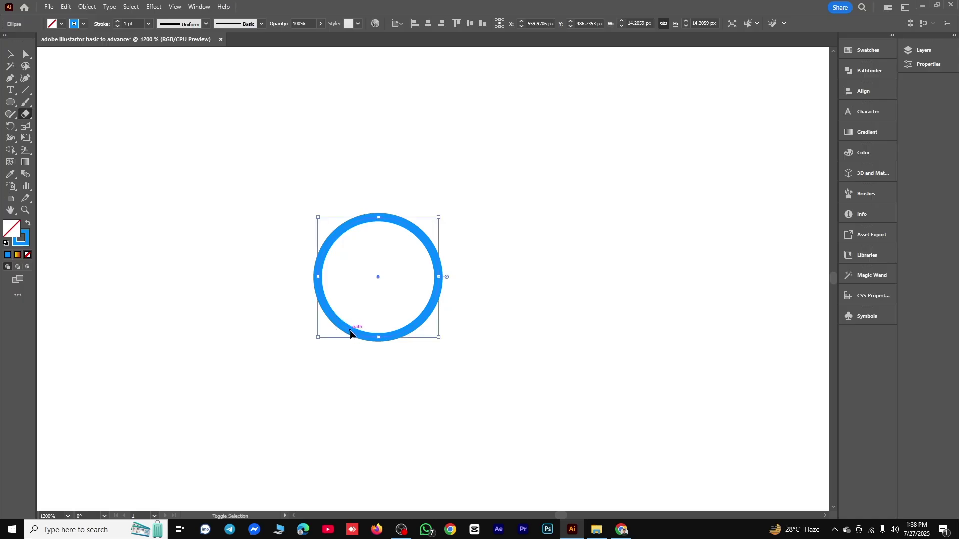
key(shift+x)
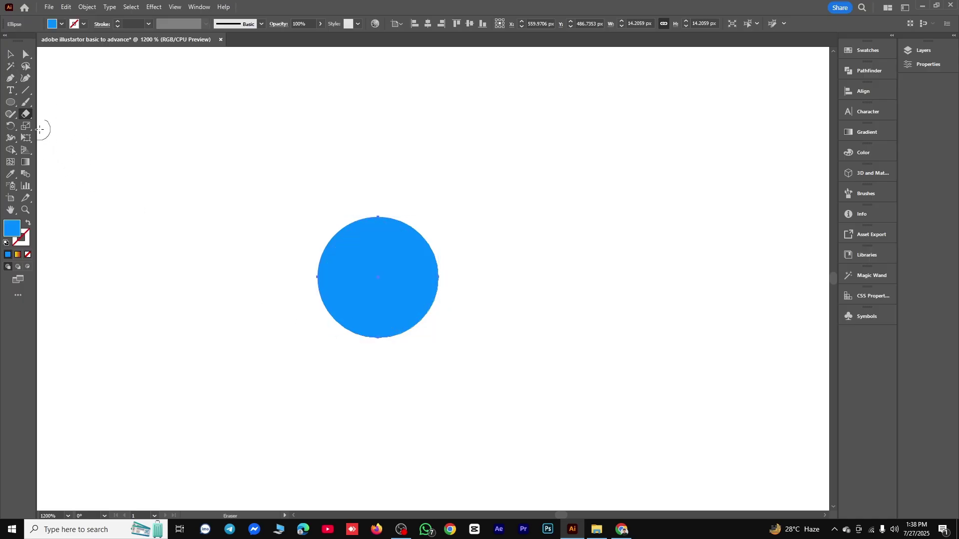
Open the Eraser Tool Options again with the solid blue circle still selected
double_click(26, 114)
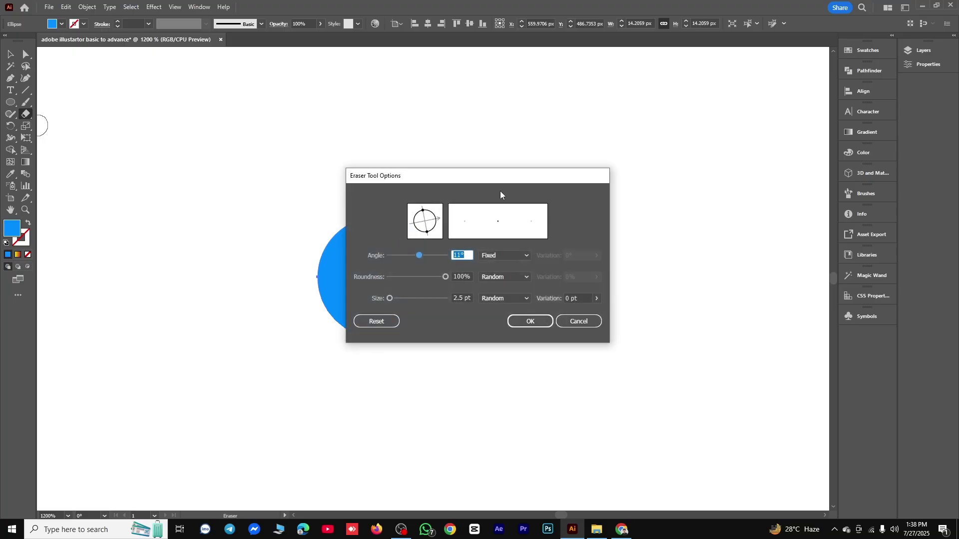
drag(519, 178, 637, 123)
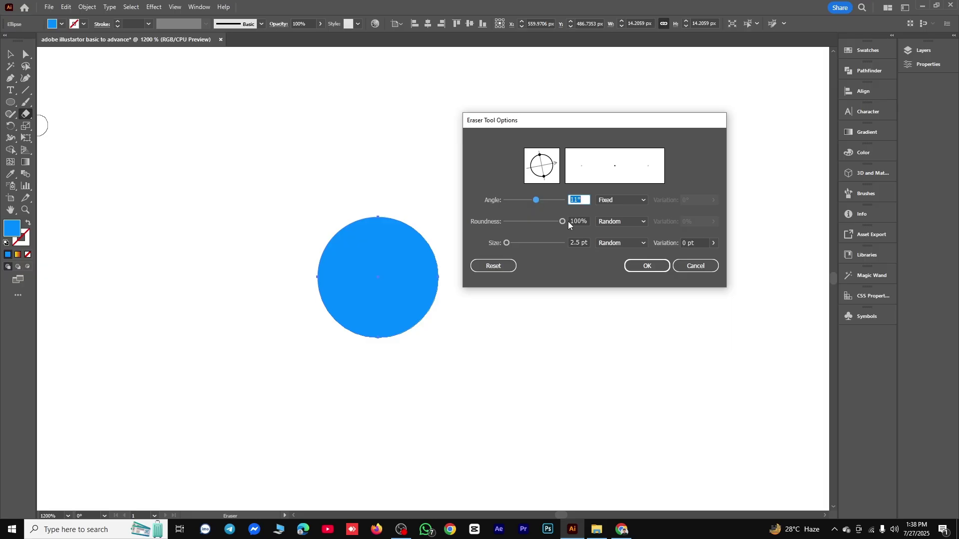
drag(568, 222, 524, 226)
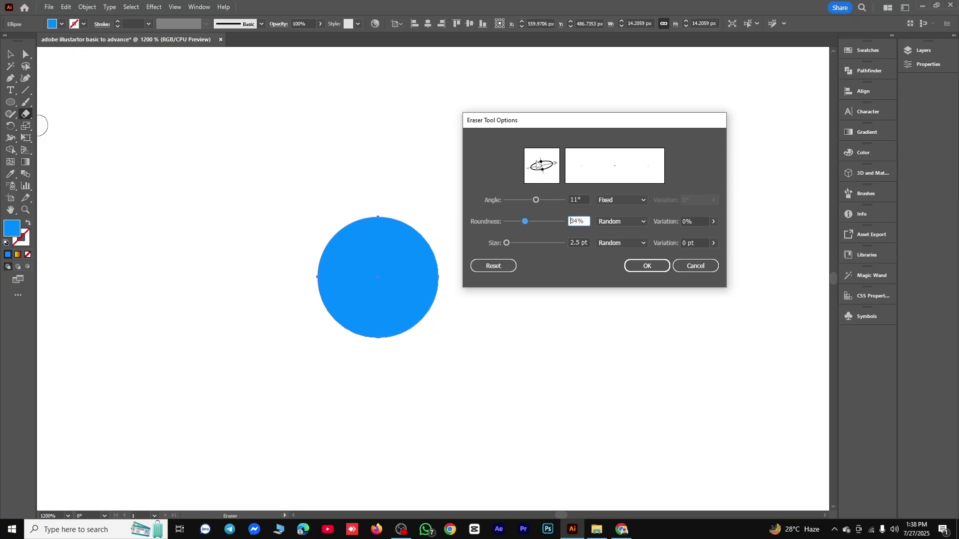
mouse_move(525, 221)
mouse_down()
mouse_move(579, 227)
mouse_move(514, 227)
mouse_move(535, 232)
mouse_up()
mouse_move(536, 200)
mouse_down()
mouse_move(528, 201)
mouse_move(538, 201)
mouse_move(533, 225)
mouse_move(565, 228)
mouse_move(557, 225)
mouse_up()
click(487, 270)
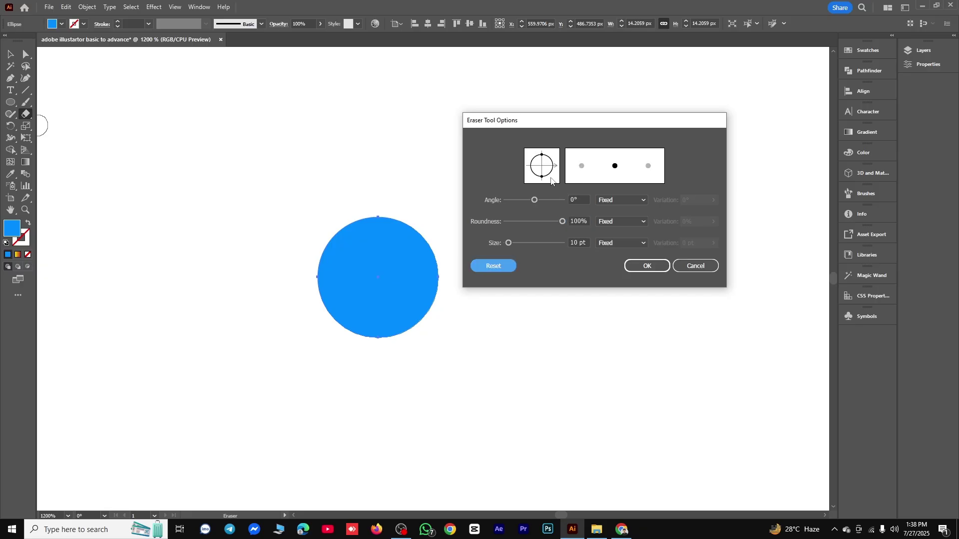
click(695, 266)
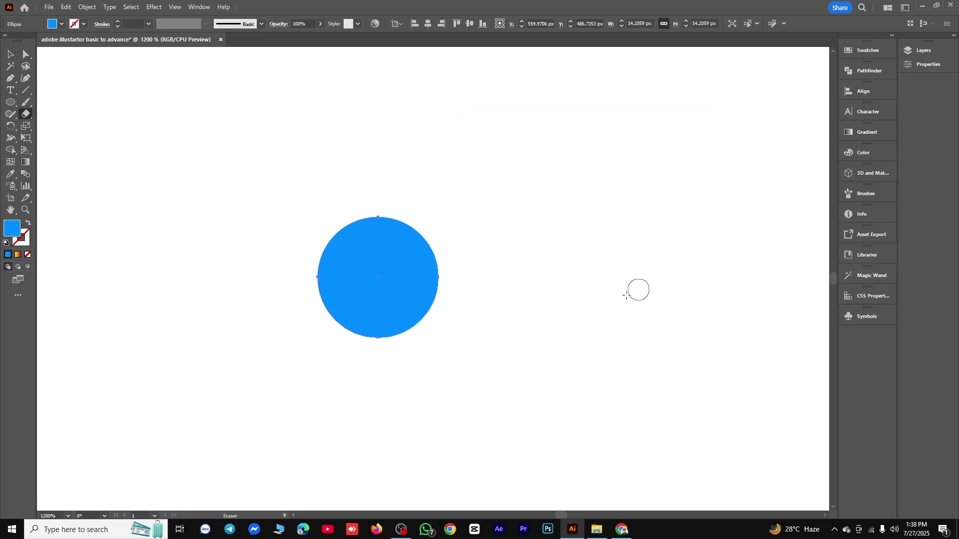
Try erasing strips across the blue circle with the Eraser tool, undo both strokes, and reselect the circle
drag(292, 223, 414, 362)
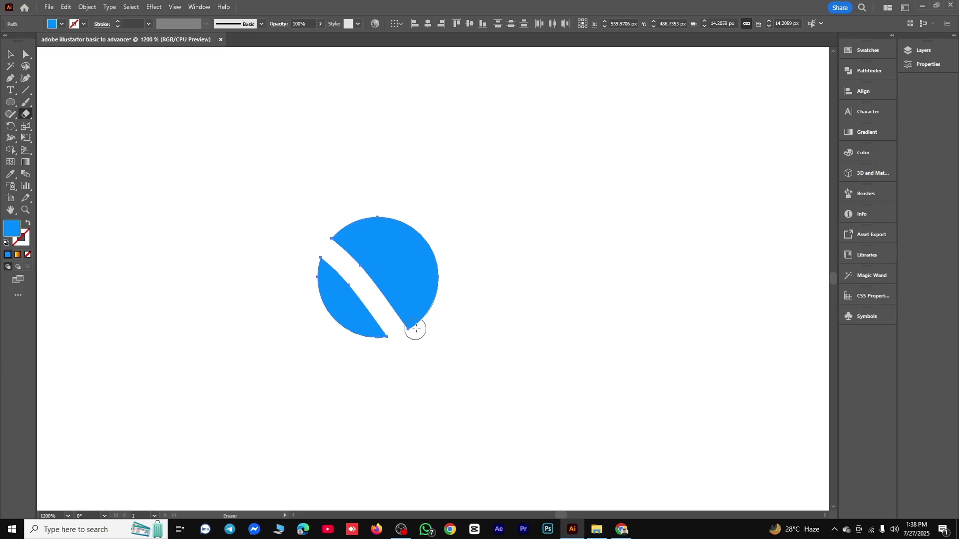
drag(416, 327, 388, 185)
key(ctrl+z)
key(ctrl+z)
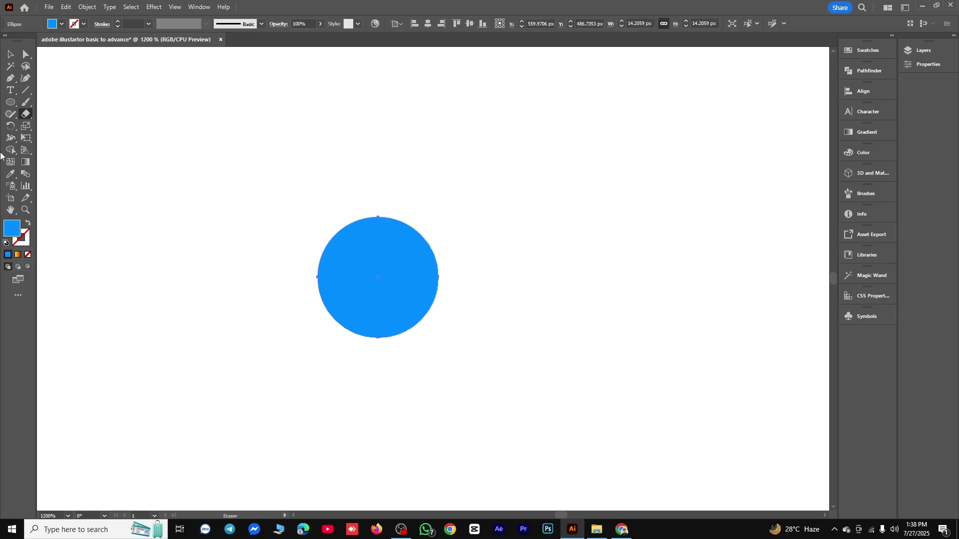
key(v)
drag(340, 214, 442, 327)
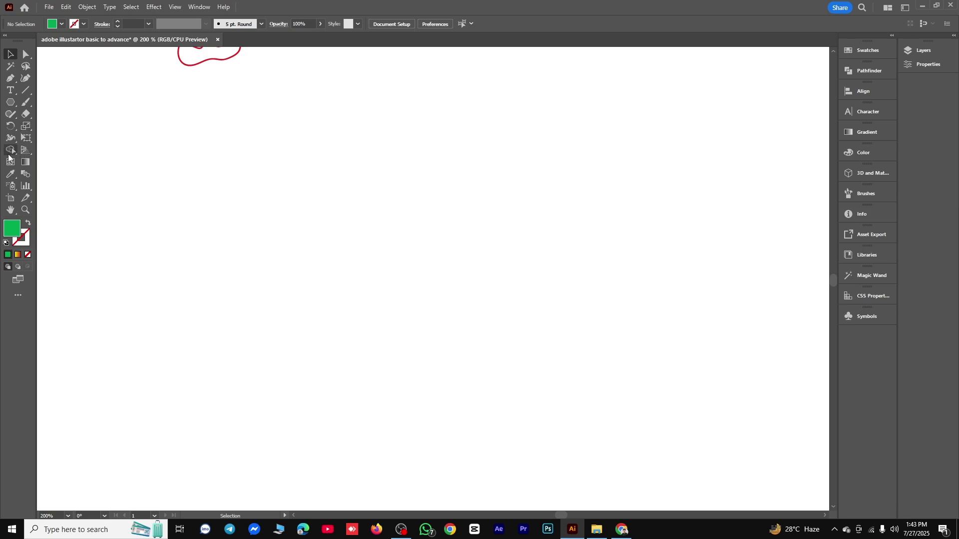
Draw a green square of about 95 px in the empty canvas area with the Rectangle tool and deselect it
drag(8, 156, 43, 155)
click(69, 149)
click(10, 104)
drag(11, 102, 51, 106)
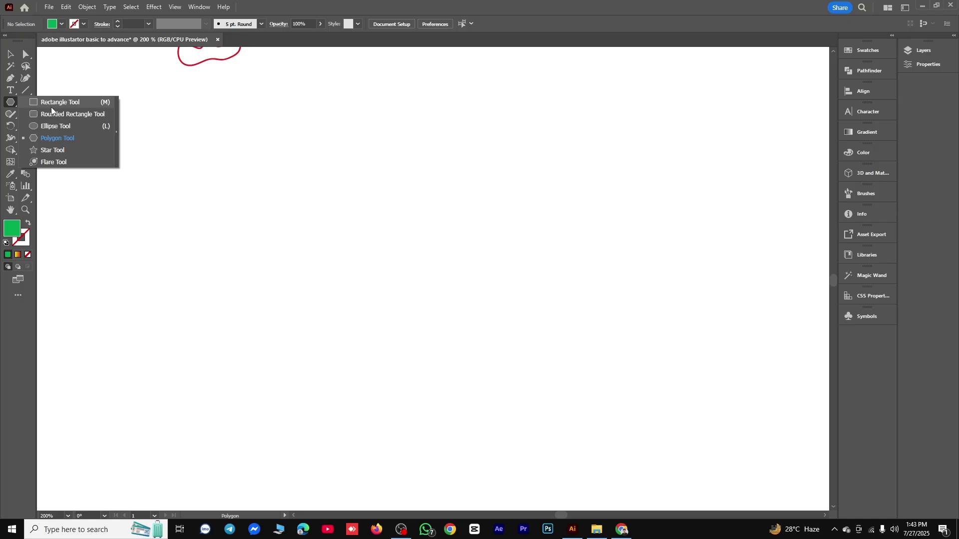
click(51, 105)
drag(243, 188, 377, 321)
click(10, 54)
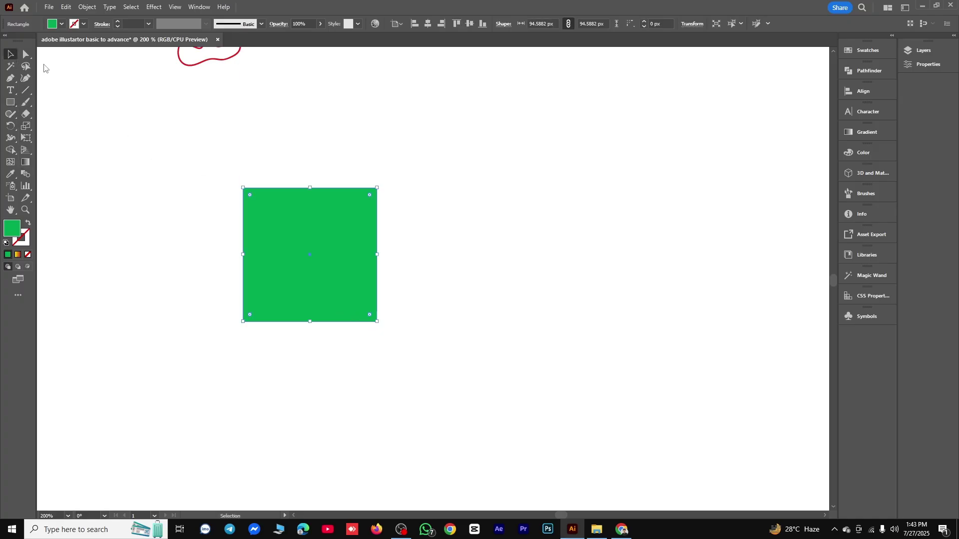
click(280, 145)
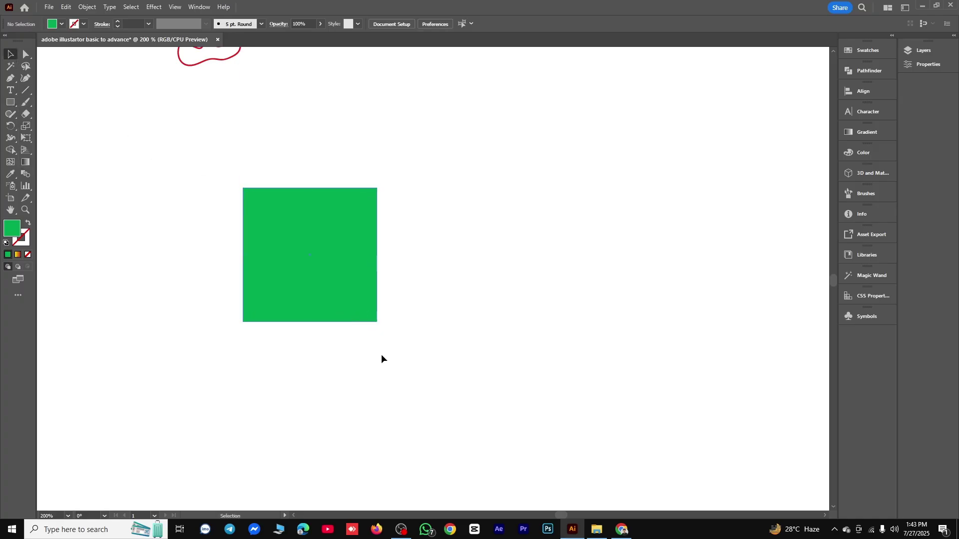
Duplicate the green square twice, with one copy overlapping its lower-right corner and another overlapping its upper-right corner
drag(372, 259, 372, 262)
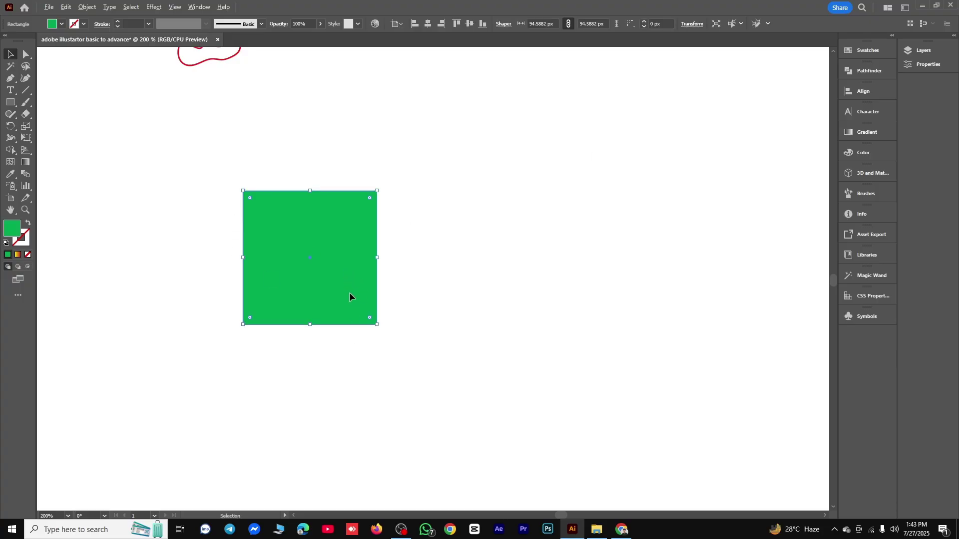
drag(343, 258, 425, 370)
drag(415, 330, 411, 162)
click(534, 176)
Try removing both overlaps and the rest of the middle square from the three selected squares with Shape Builder, and undo the removals
drag(548, 151, 325, 368)
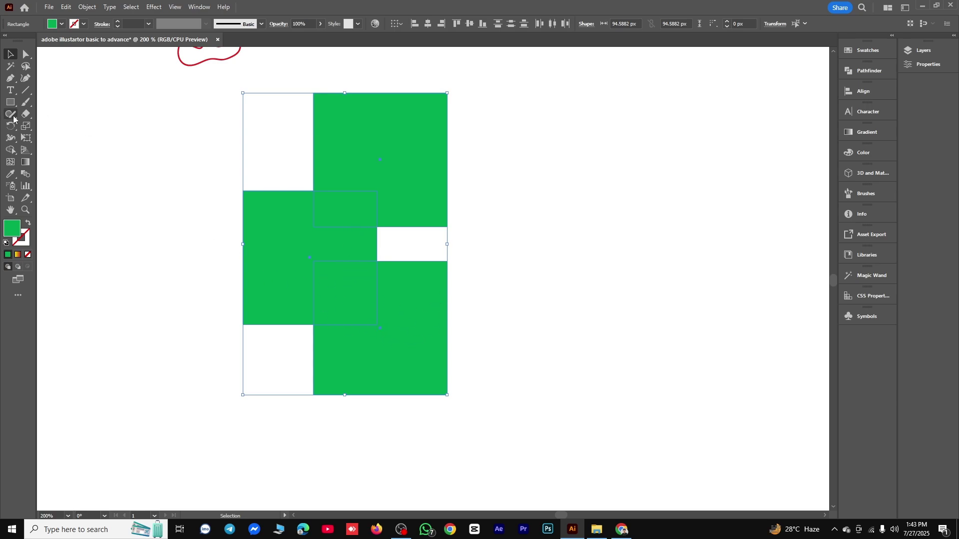
drag(10, 150, 69, 152)
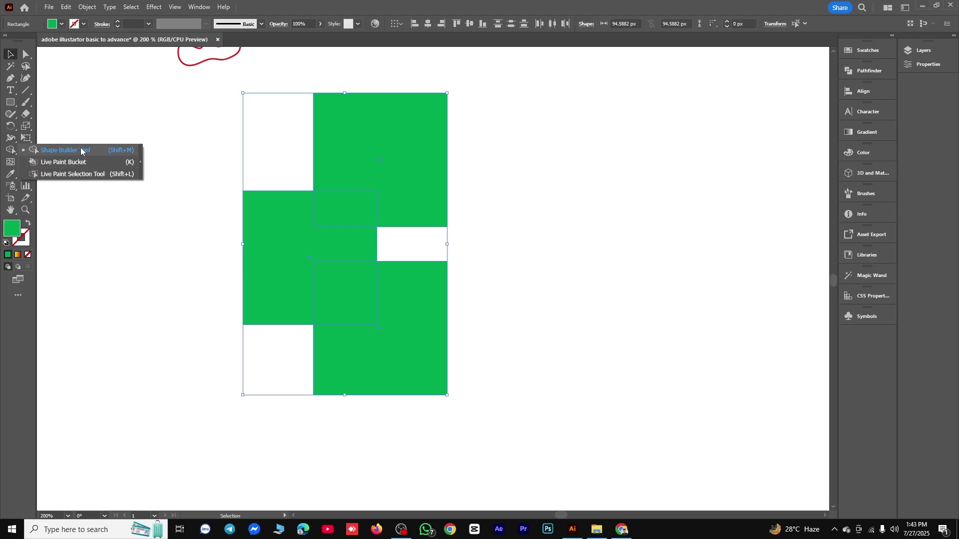
click(82, 150)
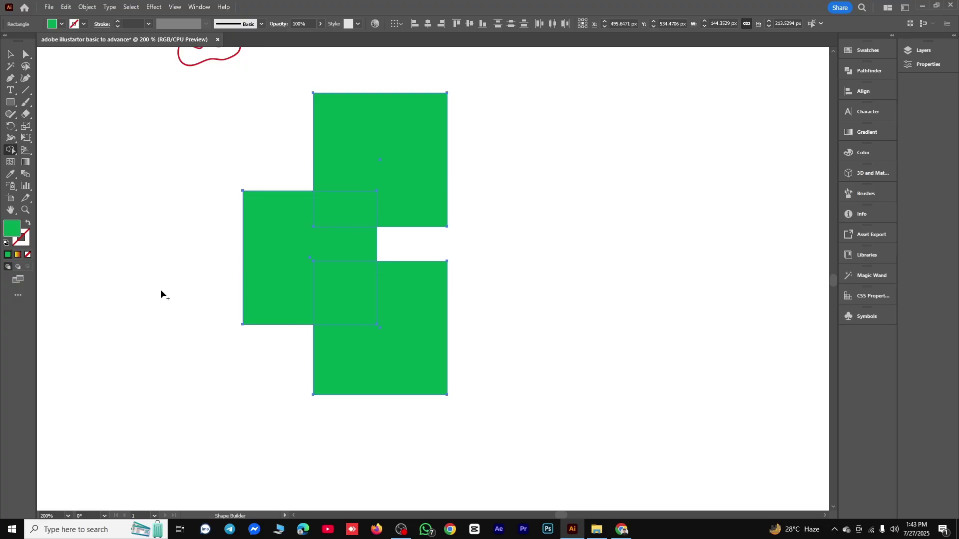
alt+click(331, 298)
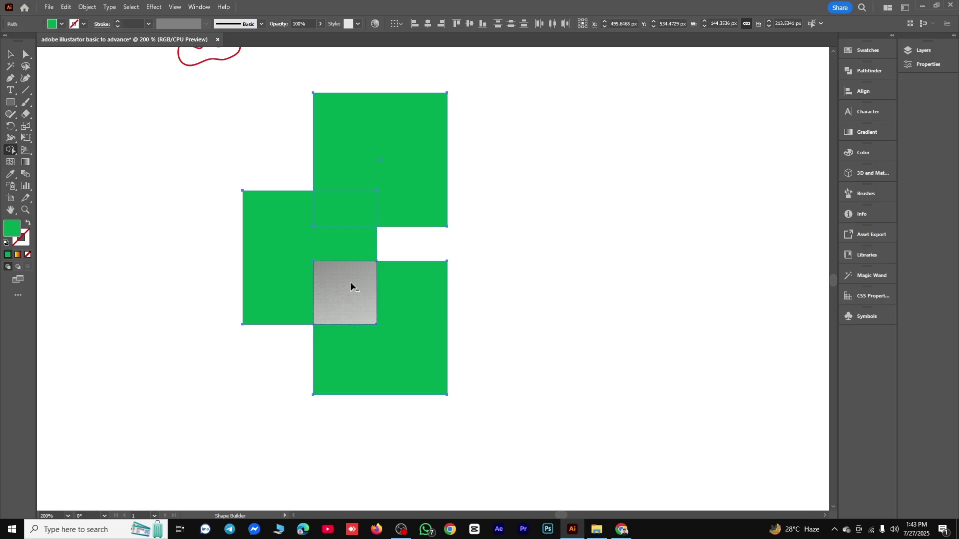
alt+click(350, 213)
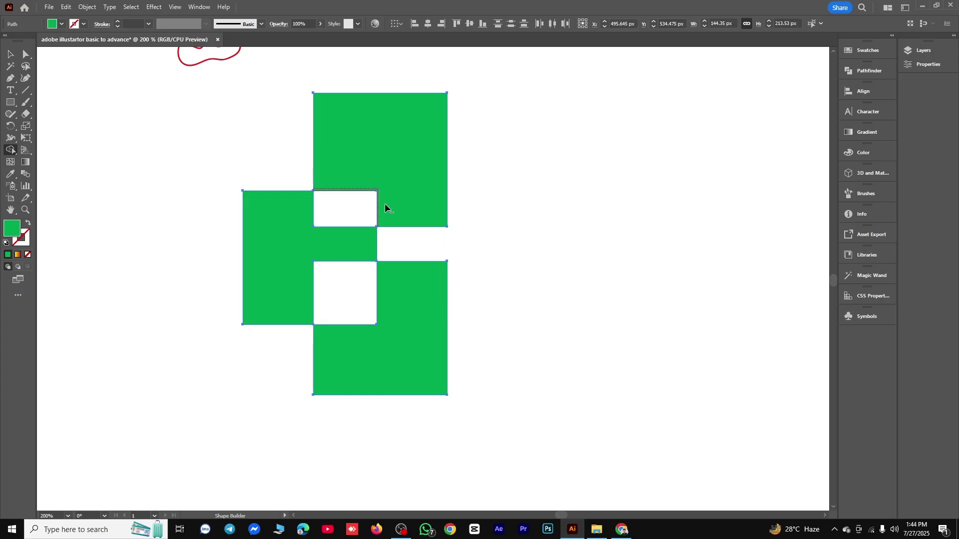
alt+click(346, 250)
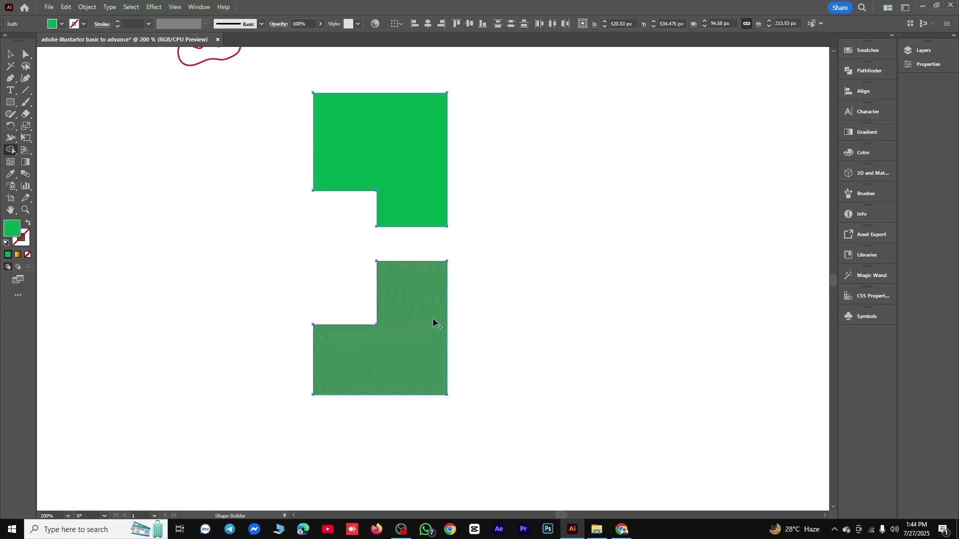
key(ctrl+z)
key(ctrl+z)
key(ctrl+z)
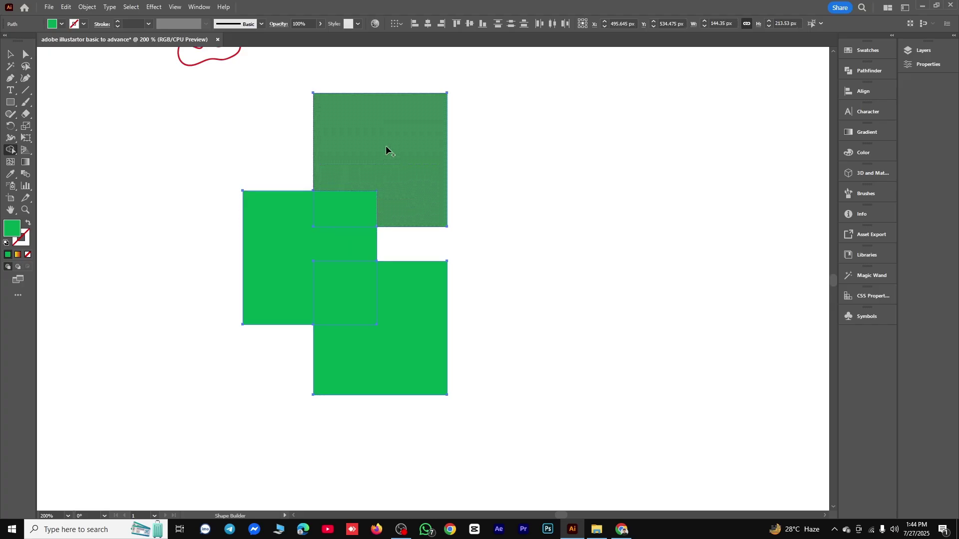
Move the five divided pieces of the green squares apart so each piece stands on its own
click(10, 54)
click(464, 349)
drag(436, 359, 548, 395)
drag(300, 304, 217, 367)
drag(344, 299, 388, 300)
drag(405, 185, 521, 167)
drag(346, 209, 306, 163)
Select all five separated green pieces and delete them
click(481, 145)
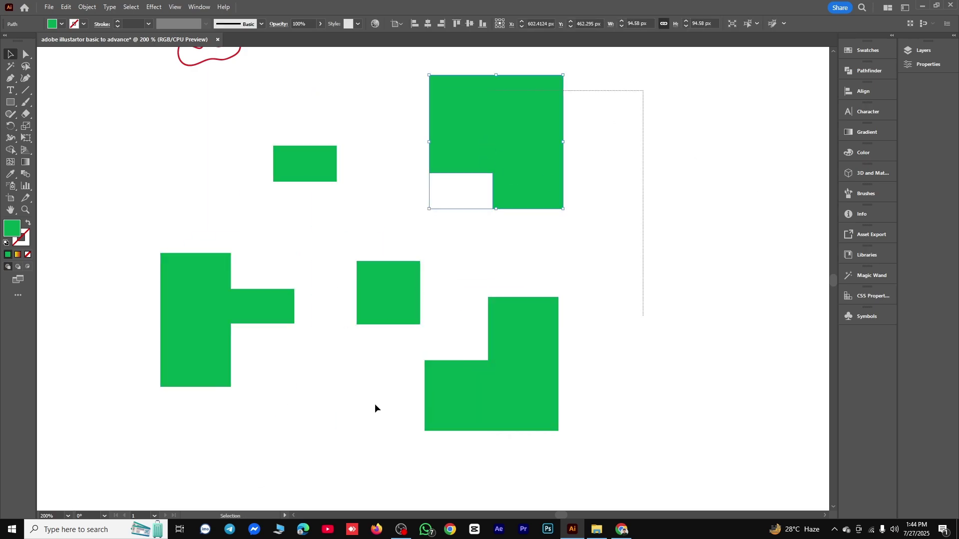
drag(375, 404, 182, 494)
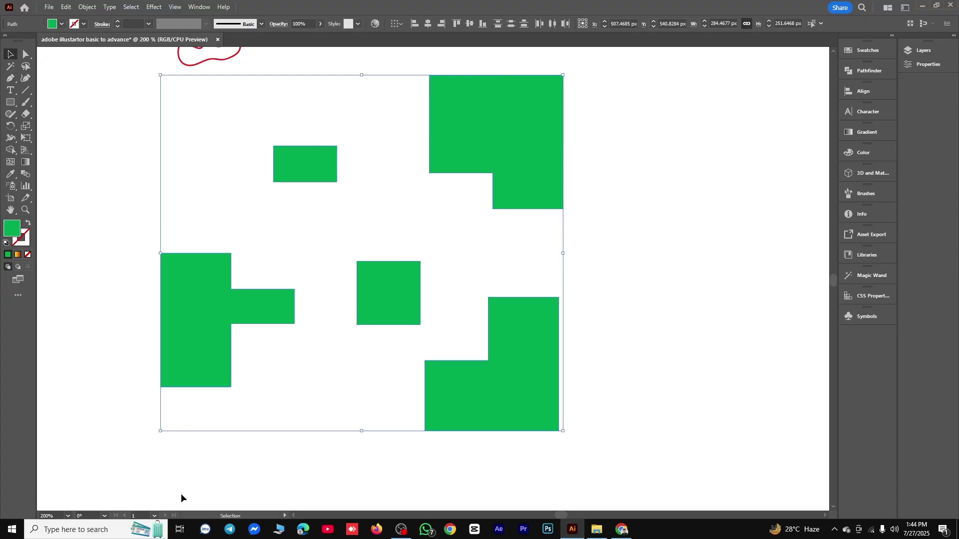
key(Delete)
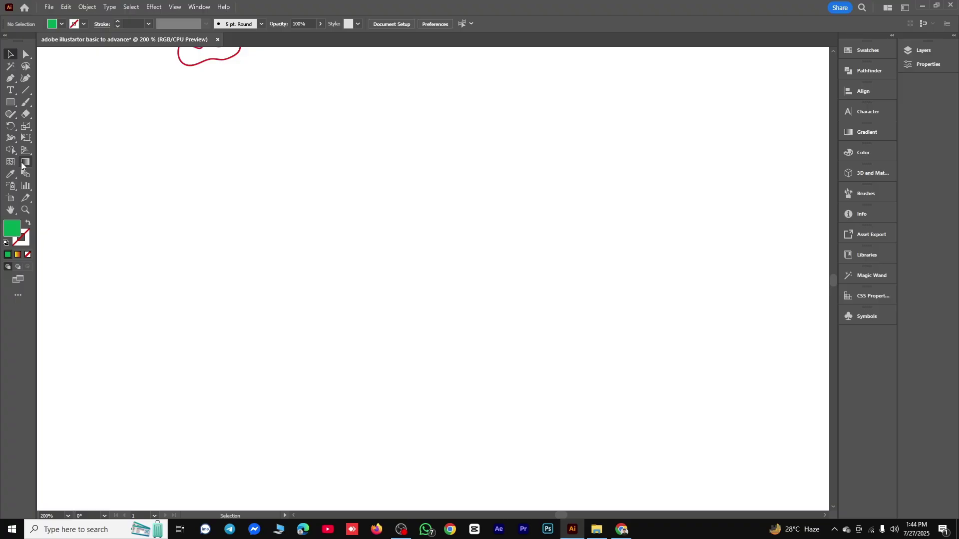
Draw a new green square of about 64 px on the empty canvas with the Rectangle tool and deselect it
click(11, 103)
click(10, 53)
click(10, 102)
drag(375, 238, 465, 328)
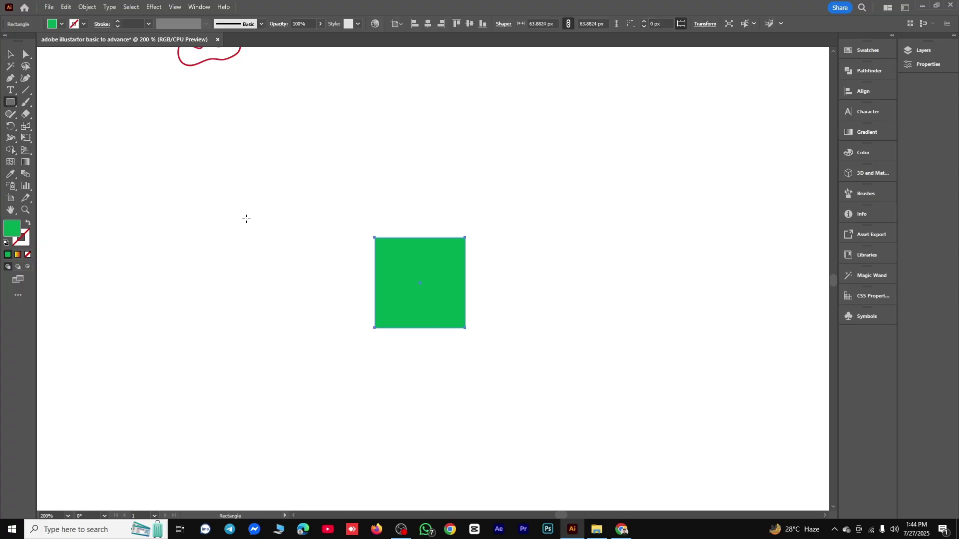
click(10, 53)
click(422, 118)
Place a copy of the green square above and to its right, and fill the copy with red
drag(439, 275, 729, 135)
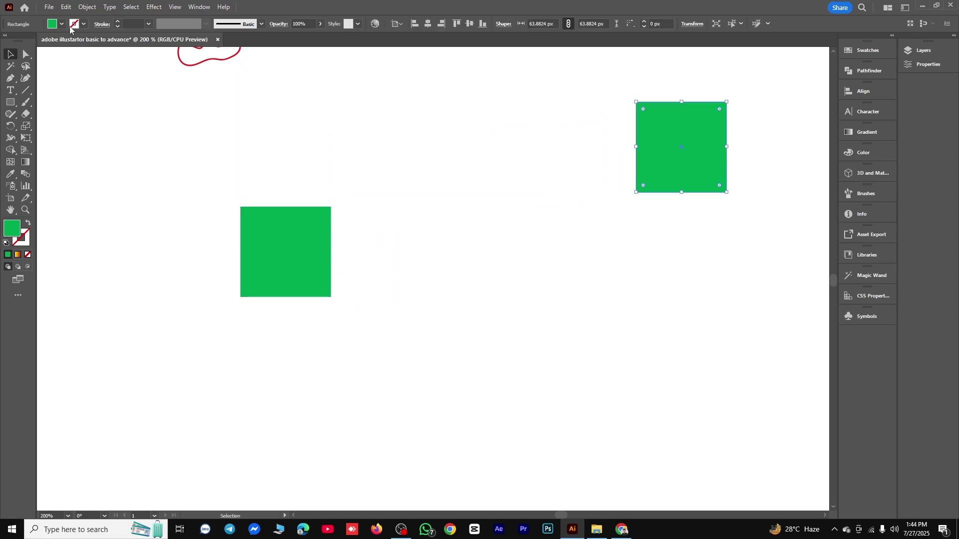
click(62, 24)
click(35, 41)
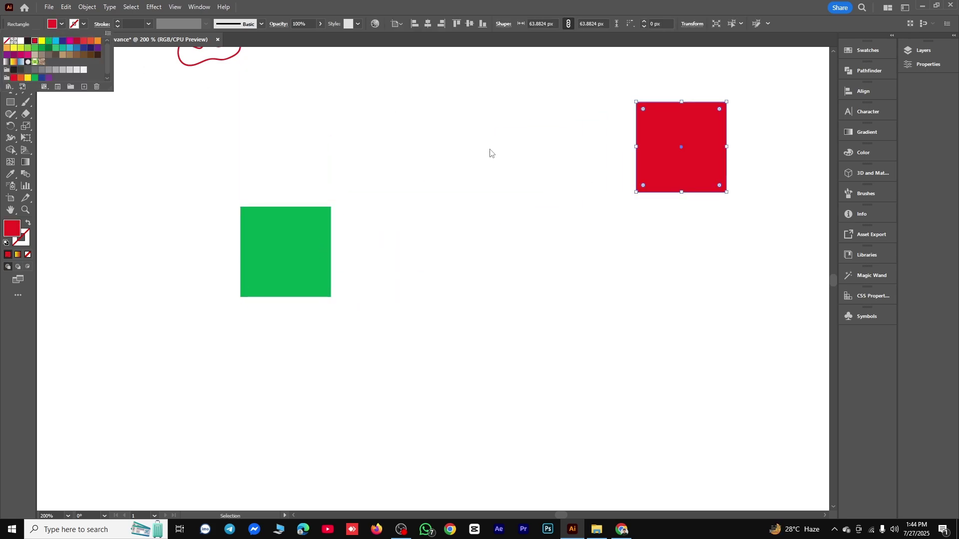
click(490, 152)
click(594, 167)
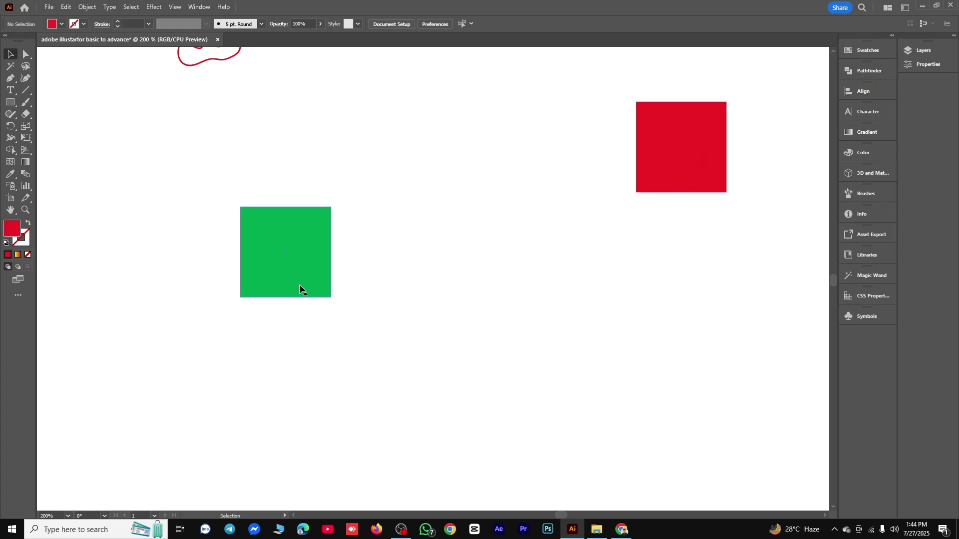
Apply the red square's fill to the green square with the Eyedropper tool and deselect it
click(287, 254)
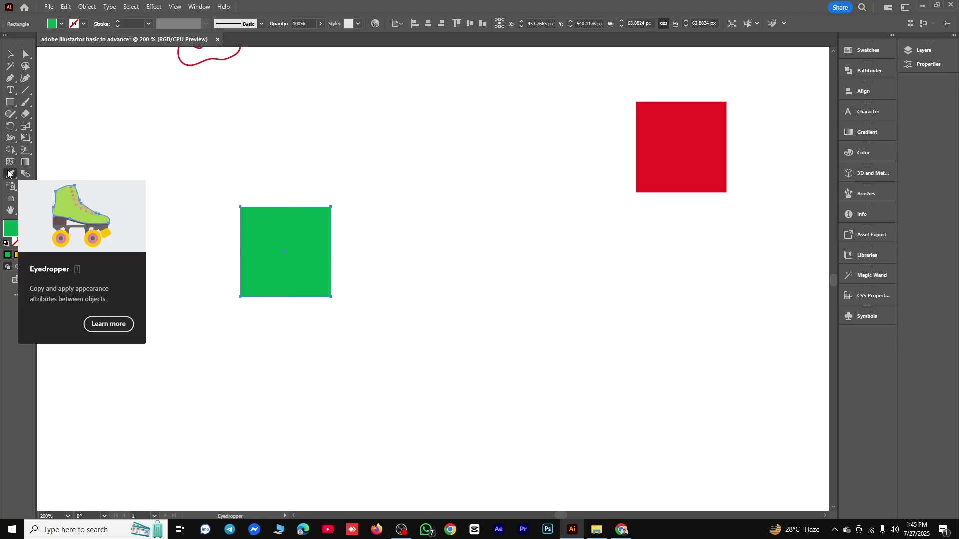
drag(9, 174, 50, 173)
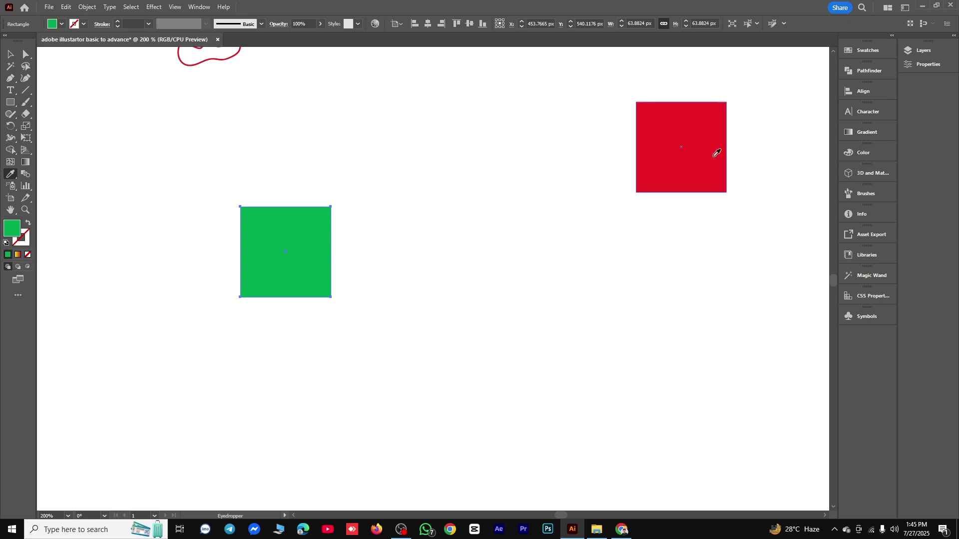
click(690, 136)
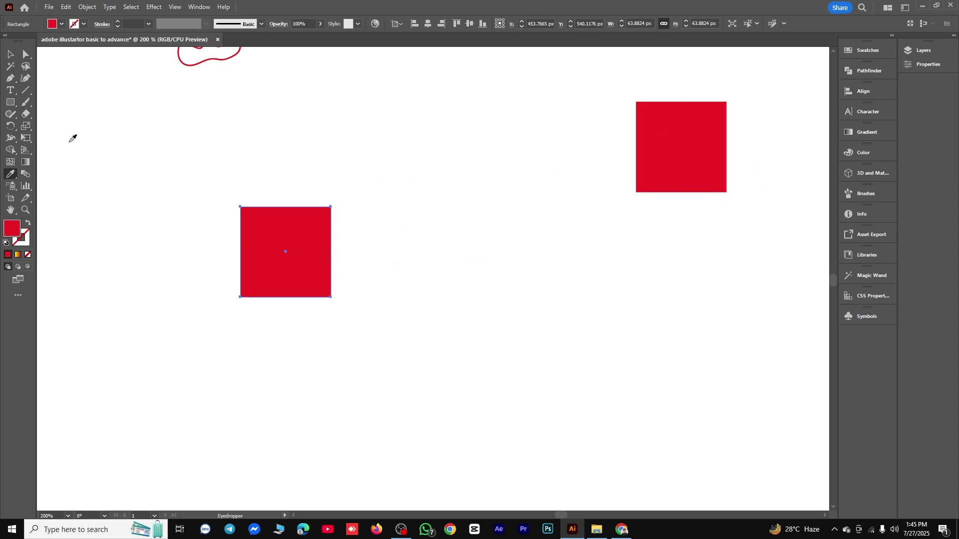
click(10, 54)
click(364, 114)
Duplicate the upper-right red square directly below itself and fill the copy with light blue
drag(698, 172, 650, 319)
click(62, 24)
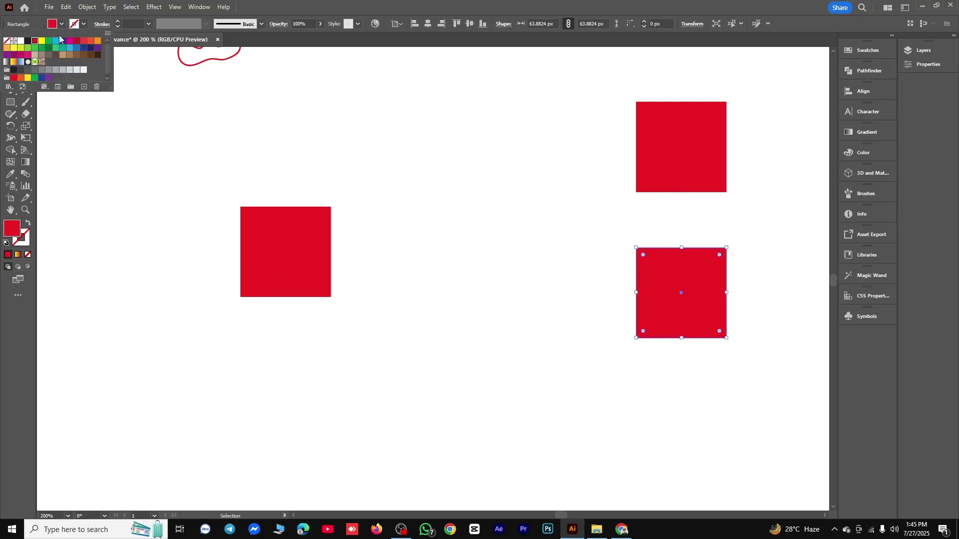
click(58, 43)
click(280, 117)
Recolour the separate red square on the left with the light blue square's fill using the Eyedropper tool
click(274, 250)
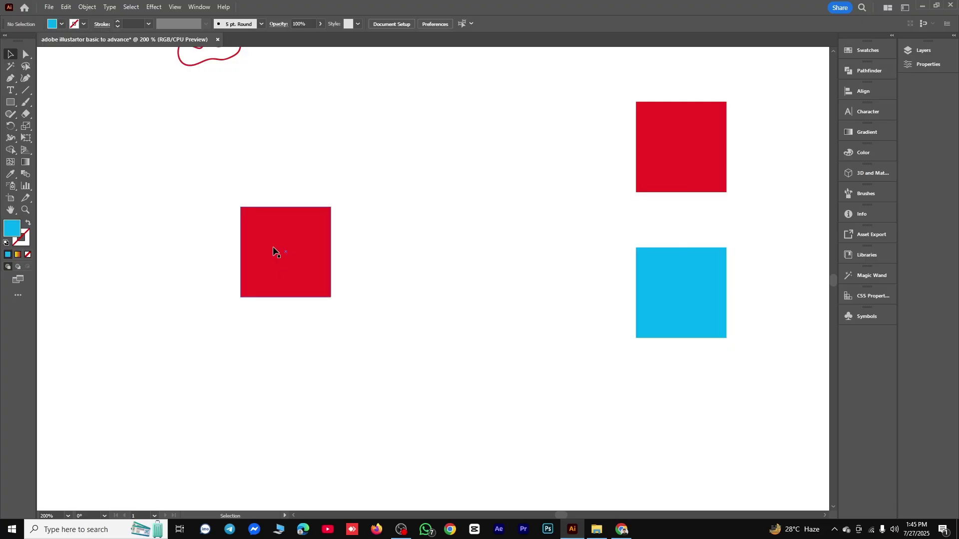
click(10, 174)
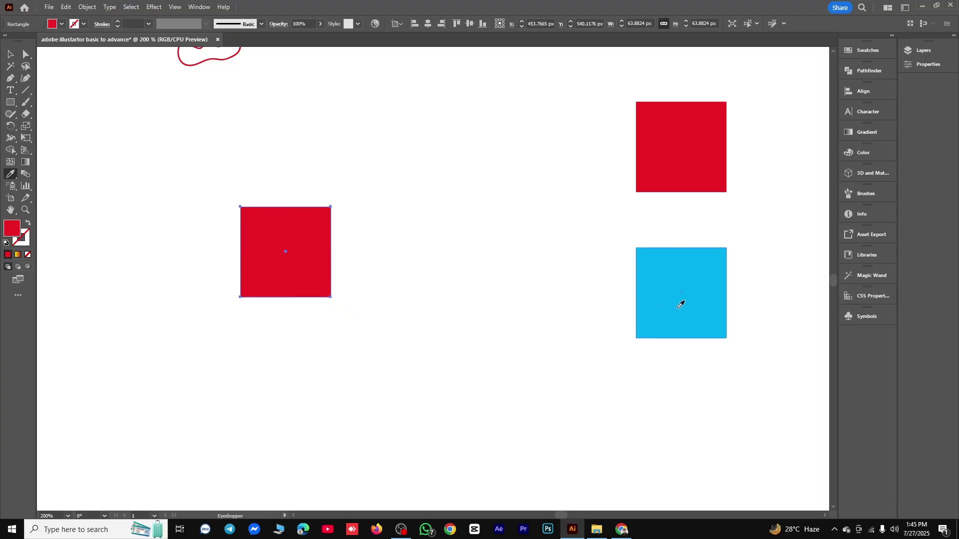
click(690, 270)
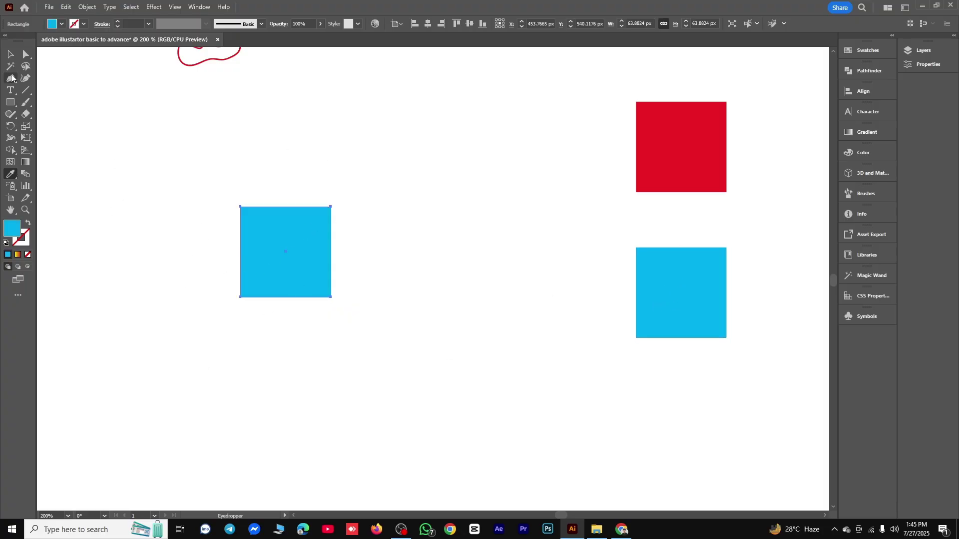
click(10, 53)
click(506, 160)
Delete the red and light blue sample squares on the right, keeping only the recoloured square
drag(681, 296, 675, 267)
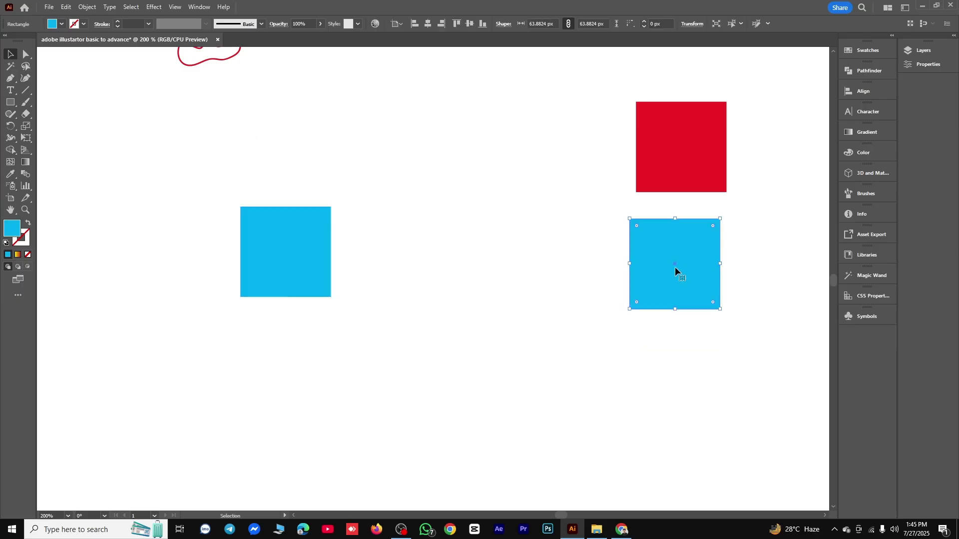
drag(539, 86, 696, 380)
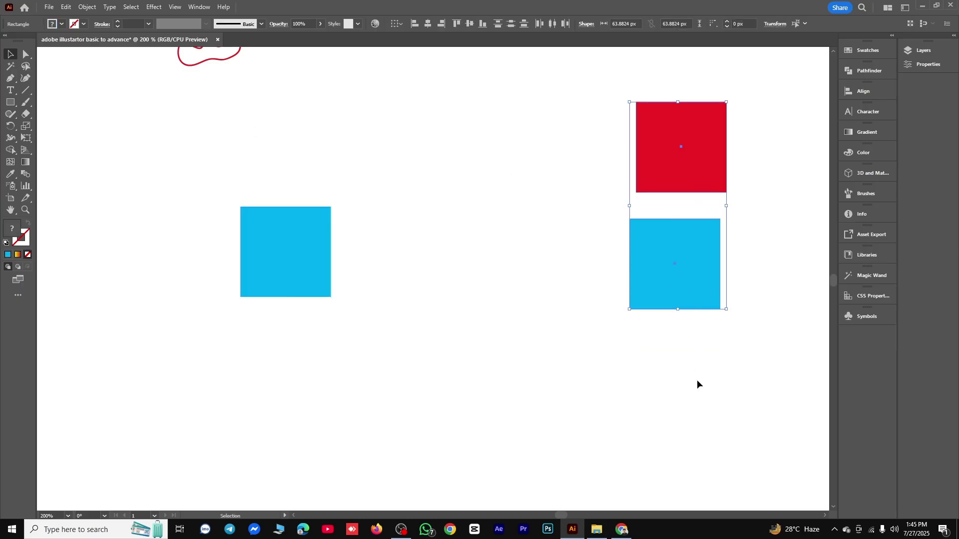
key(Delete)
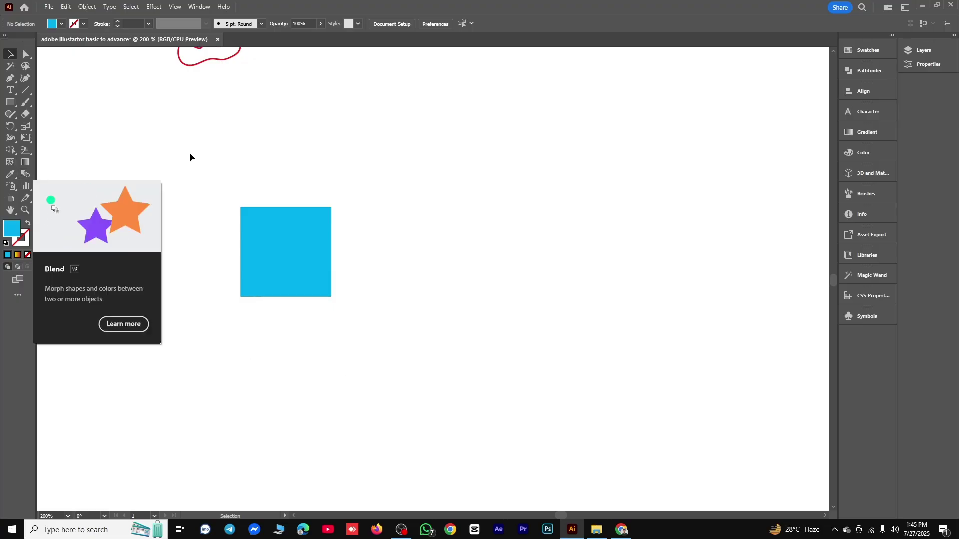
Replace the light blue square with four light blue circles, each about 18 px across, in a two-by-two arrangement
drag(213, 191, 362, 340)
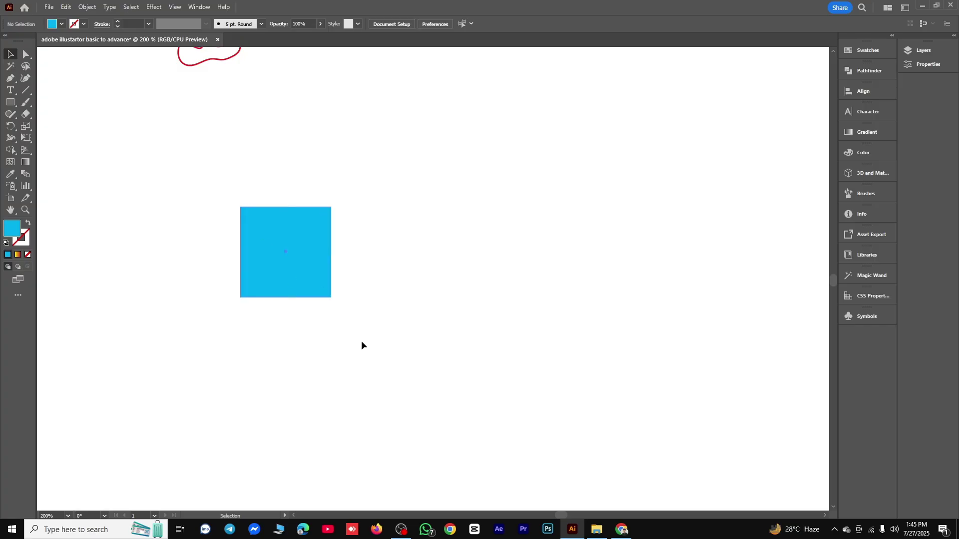
key(Delete)
drag(10, 102, 56, 129)
drag(288, 265, 318, 205)
click(10, 53)
click(288, 252)
drag(315, 202, 307, 275)
Fill the upper-left circle with red
click(317, 195)
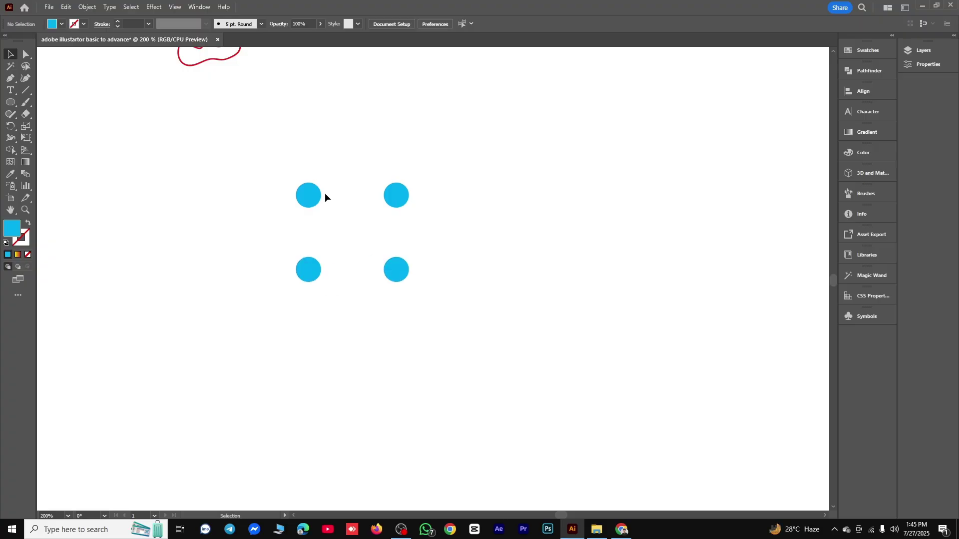
click(61, 24)
click(36, 43)
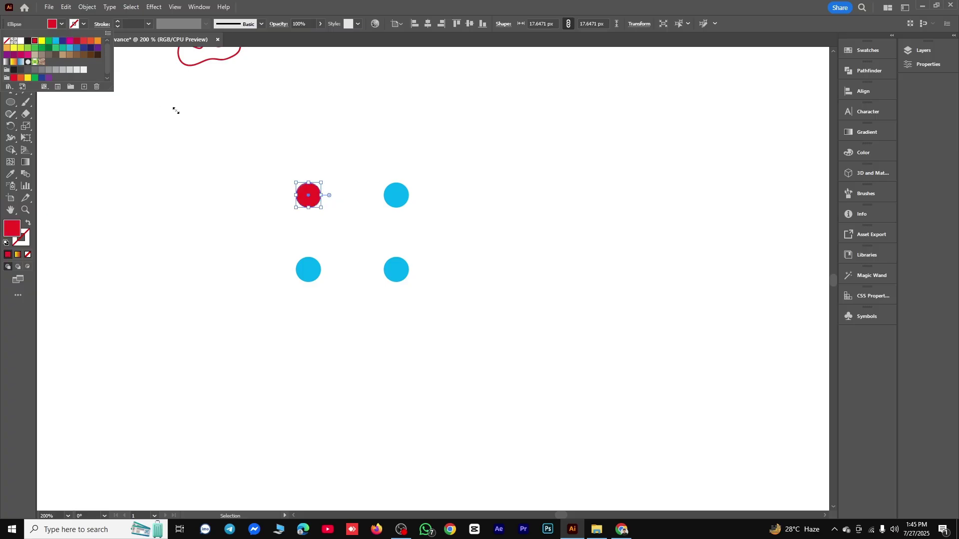
click(175, 106)
Fill the upper-right circle with yellow and deselect it
click(405, 202)
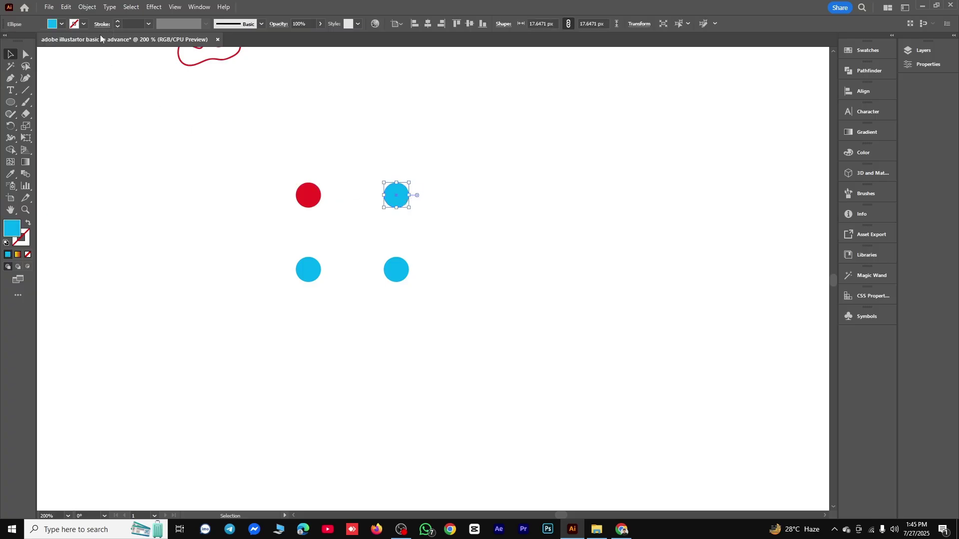
click(61, 24)
click(40, 43)
click(249, 127)
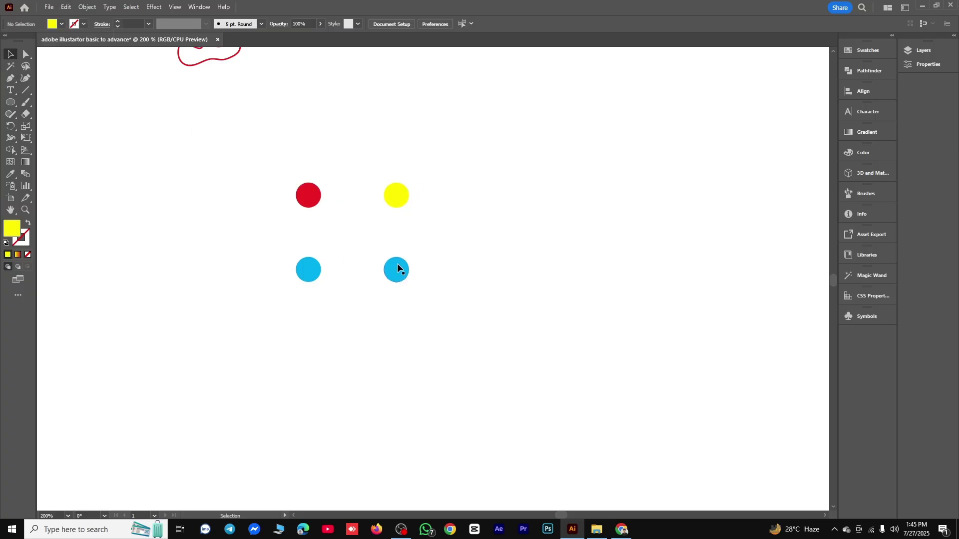
Fill the lower-right circle with green and deselect it
click(396, 268)
click(61, 24)
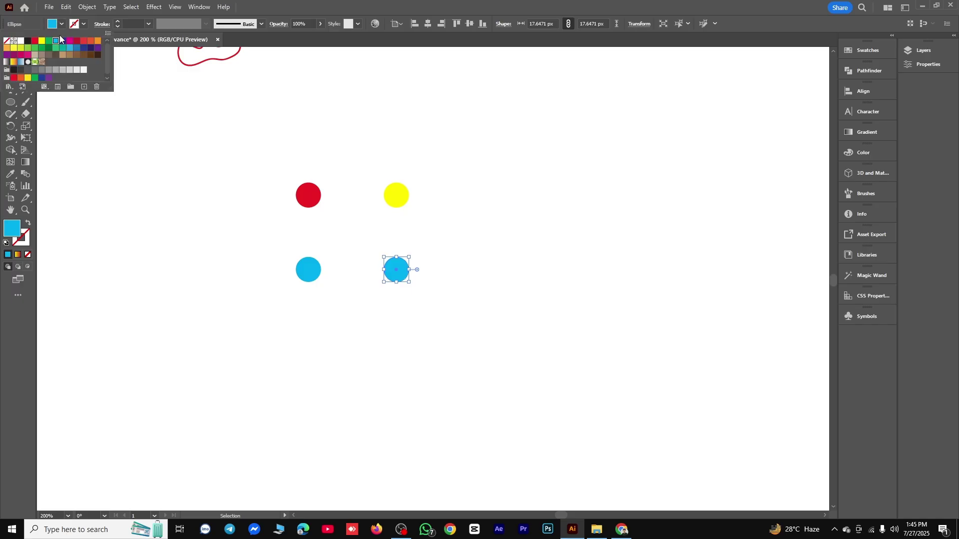
click(49, 40)
click(285, 160)
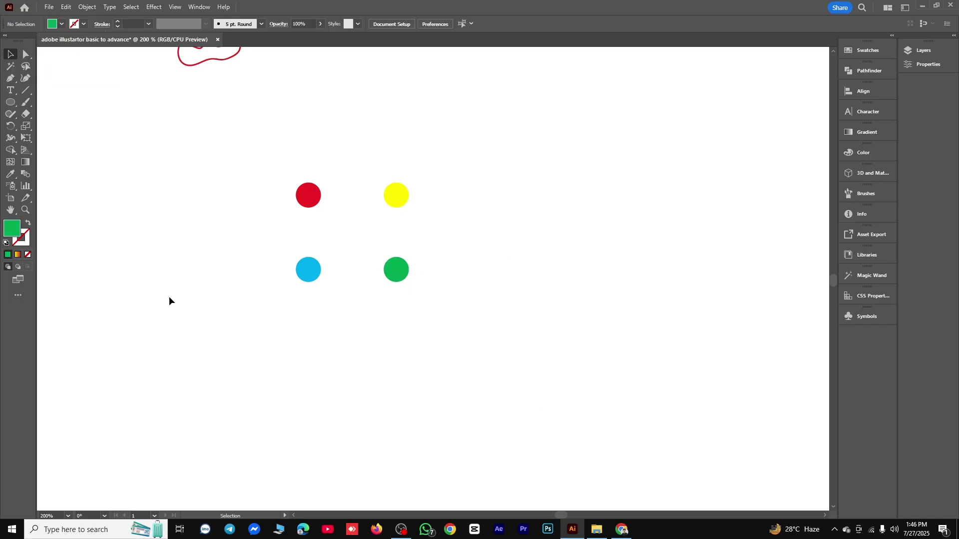
Blend the red, yellow, green and light blue circles in sequence with the Blend tool, closing the loop at the red circle
click(26, 175)
click(398, 200)
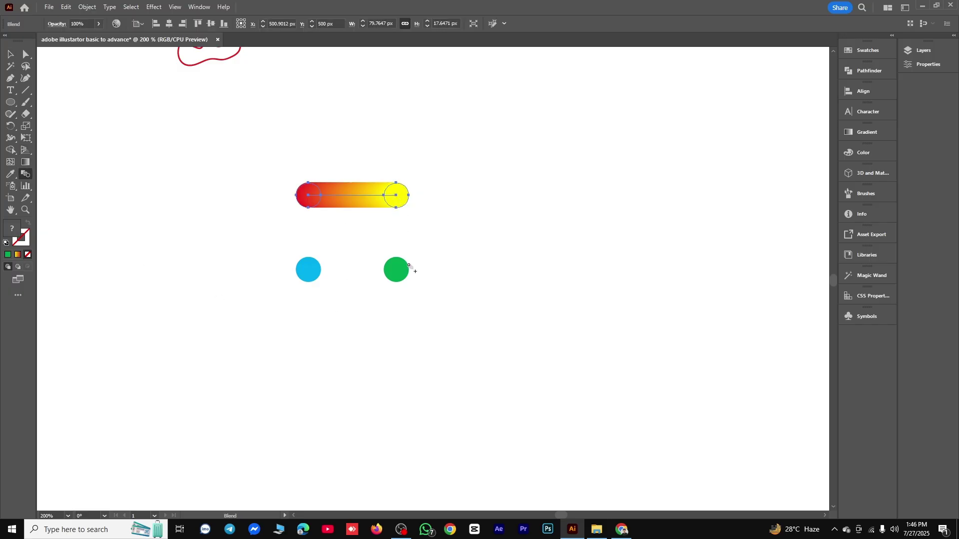
click(397, 272)
click(307, 273)
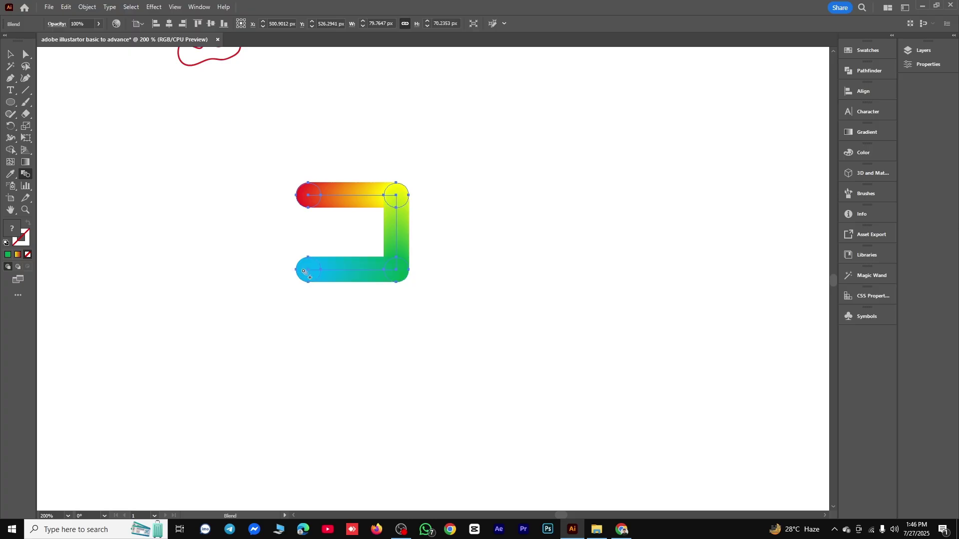
click(305, 204)
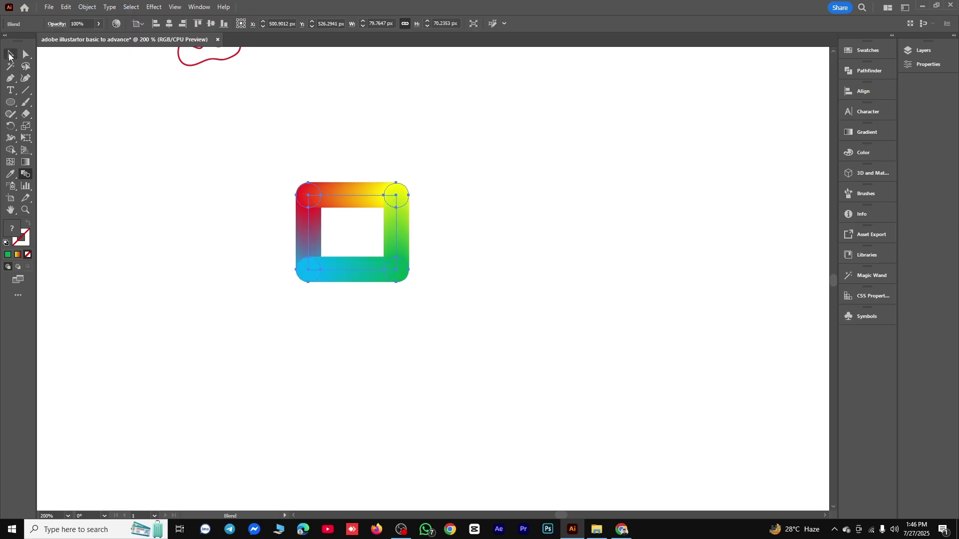
Scale the closed colour blend up proportionally to more than twice its size and deselect it
click(10, 54)
click(360, 214)
click(402, 274)
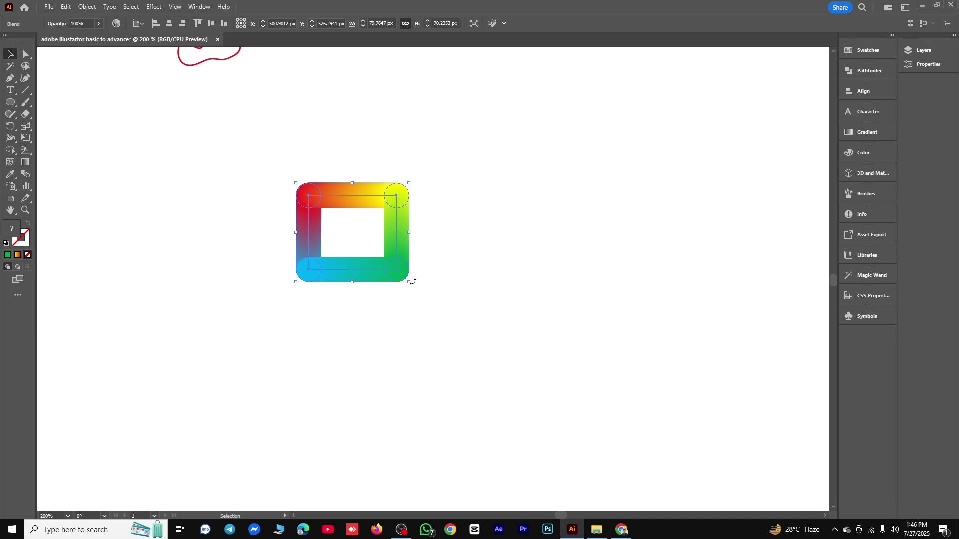
drag(411, 283, 486, 351)
click(500, 277)
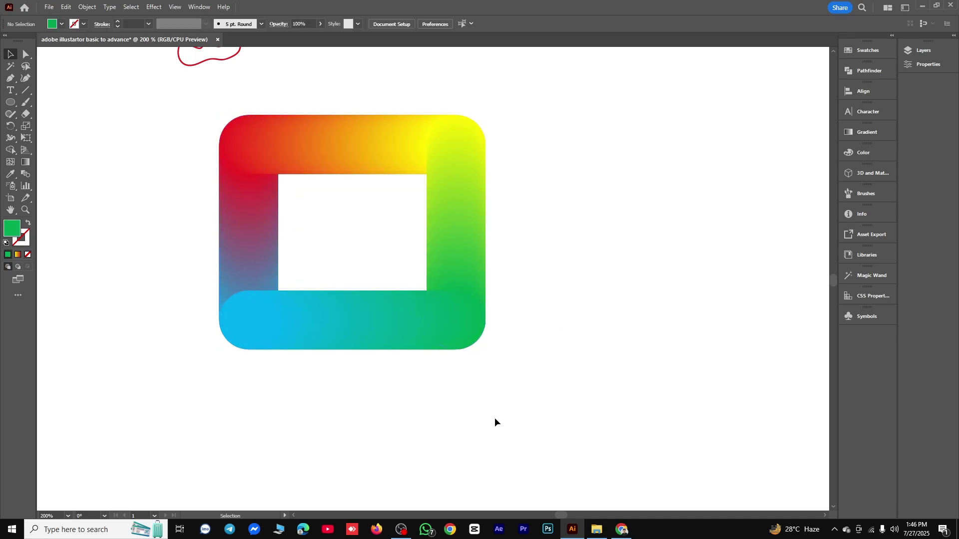
Delete the enlarged colour blend
scroll(508, 282, down, 1)
drag(501, 256, 379, 364)
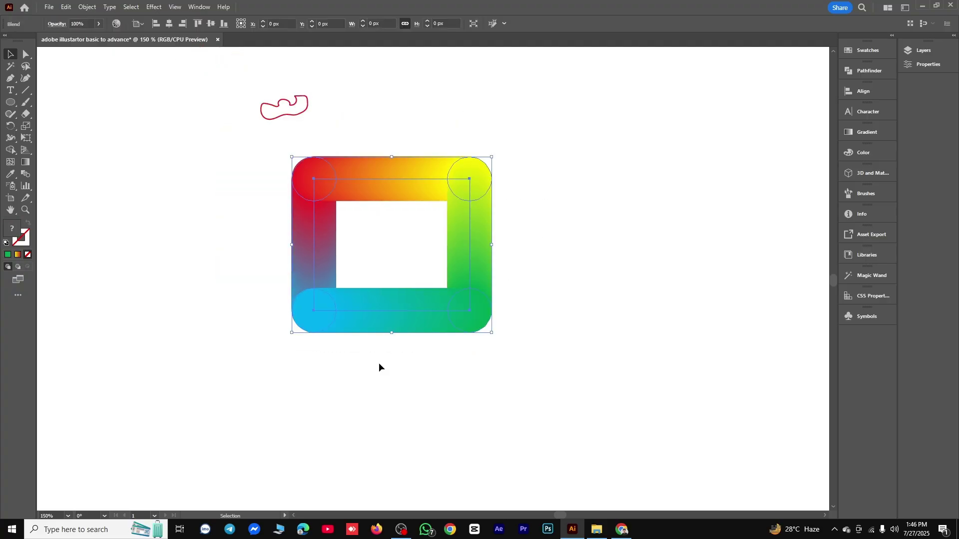
key(Delete)
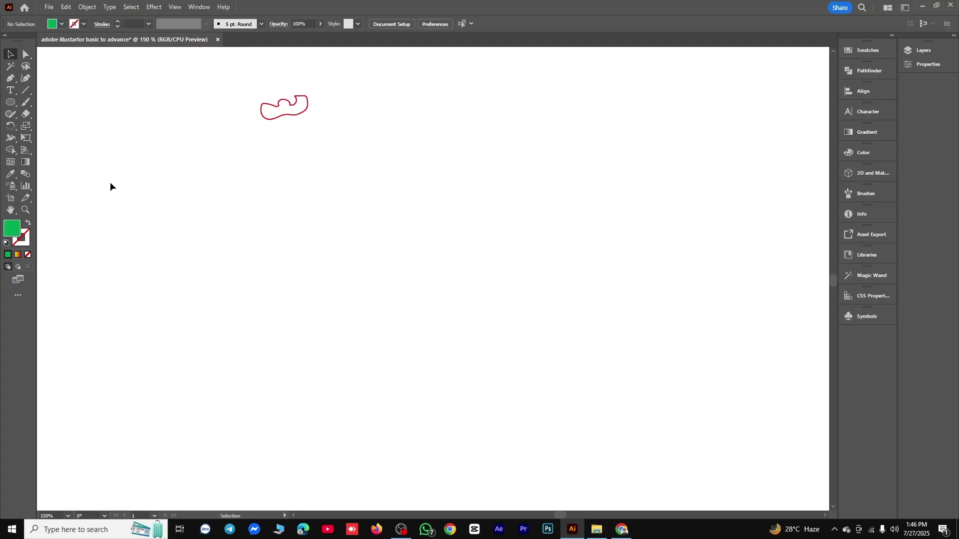
Draw a green square about 54 px wide and place a duplicate far to its right on the same level
click(11, 101)
click(52, 103)
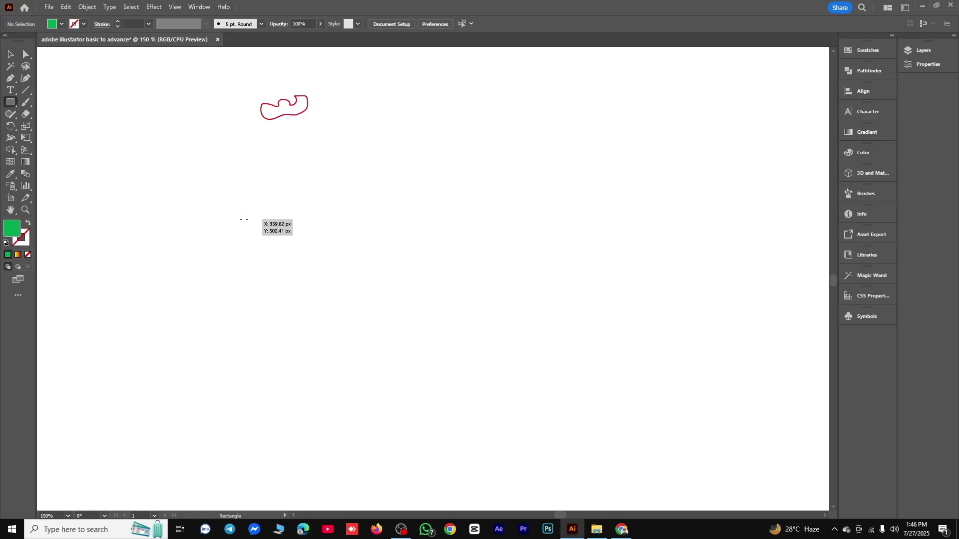
drag(244, 219, 638, 285)
click(11, 54)
click(81, 90)
click(574, 295)
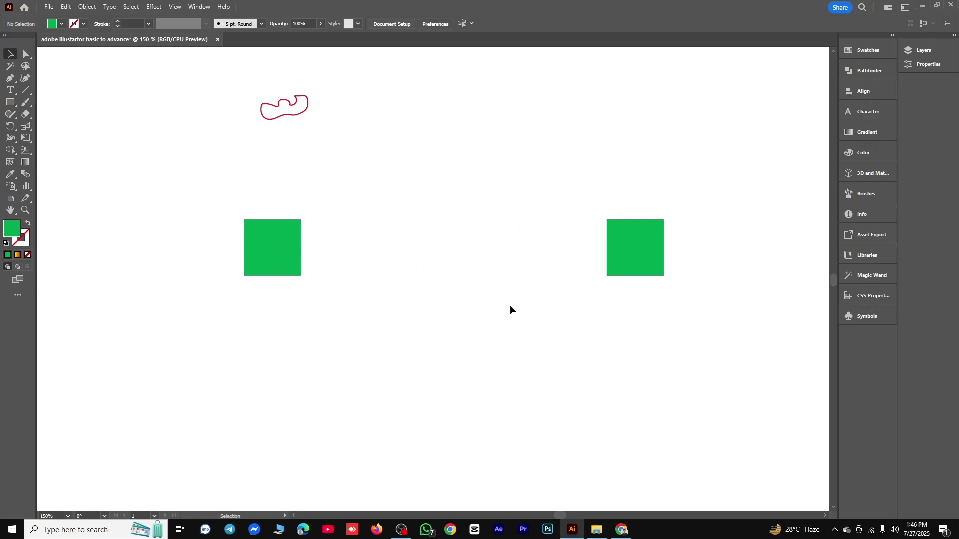
Fill the left green square with black
click(257, 252)
click(62, 23)
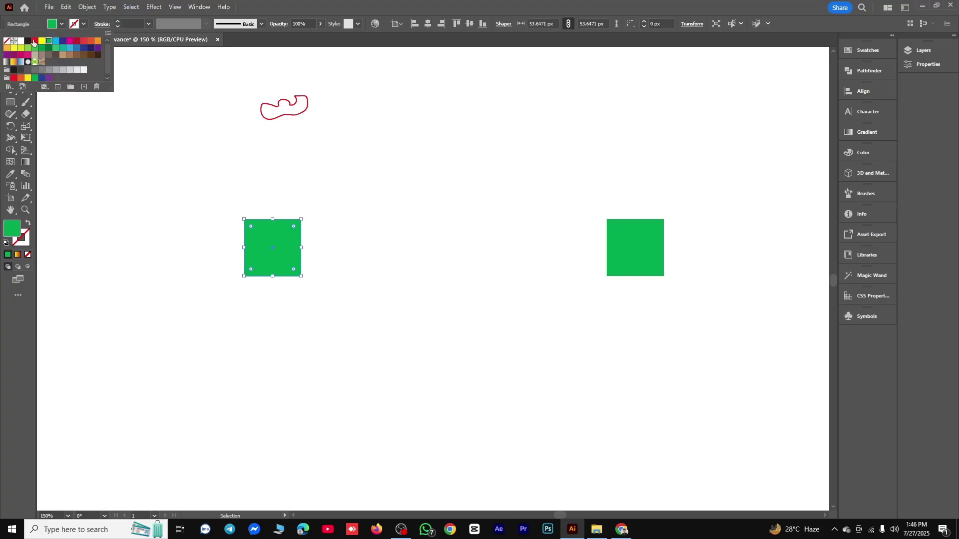
click(33, 43)
click(353, 154)
Fill the right green square with red and deselect it
click(639, 247)
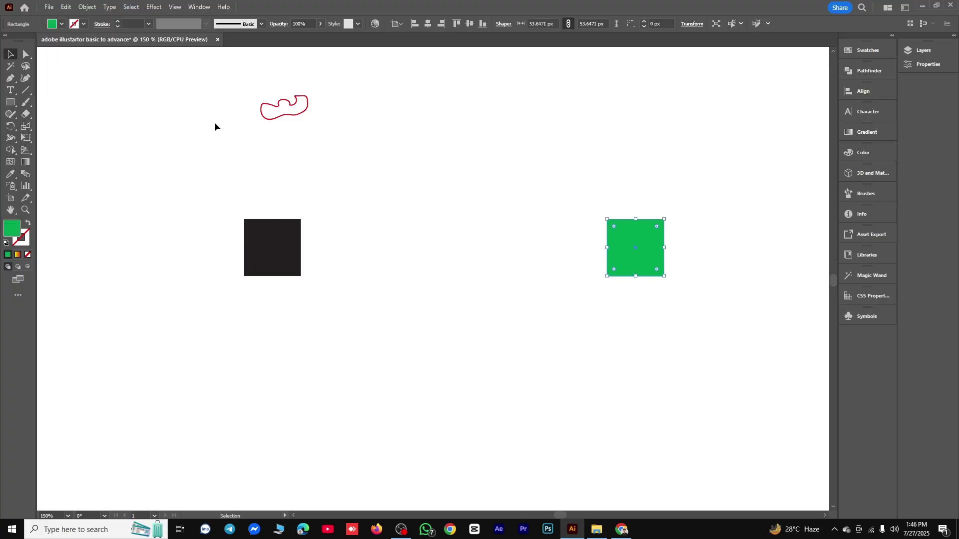
click(62, 24)
click(35, 41)
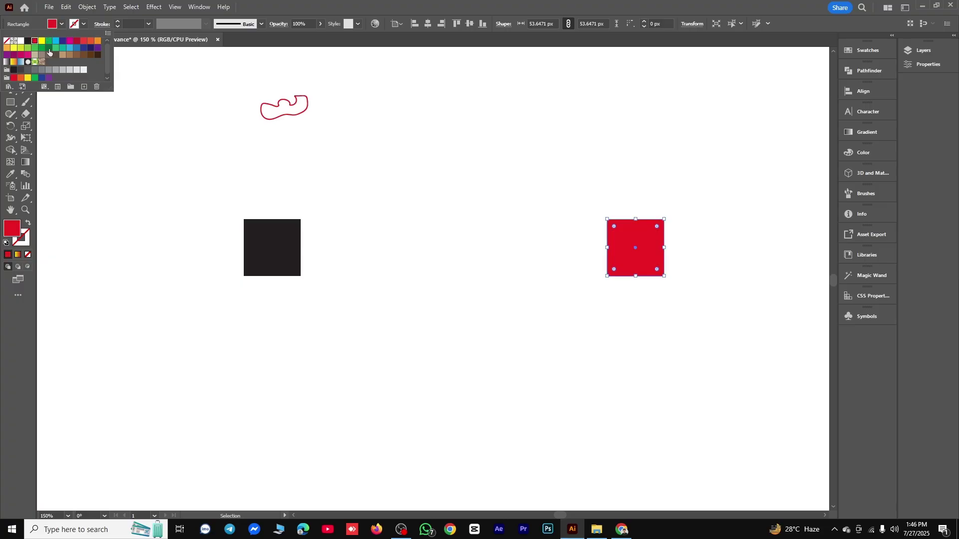
click(425, 167)
click(425, 168)
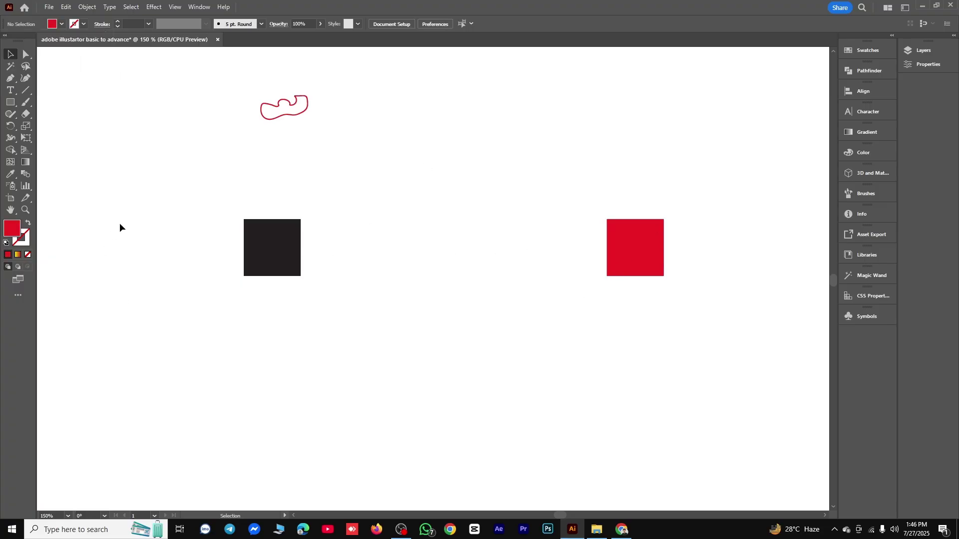
Blend the black square into the red square with the Blend tool
drag(220, 192, 539, 326)
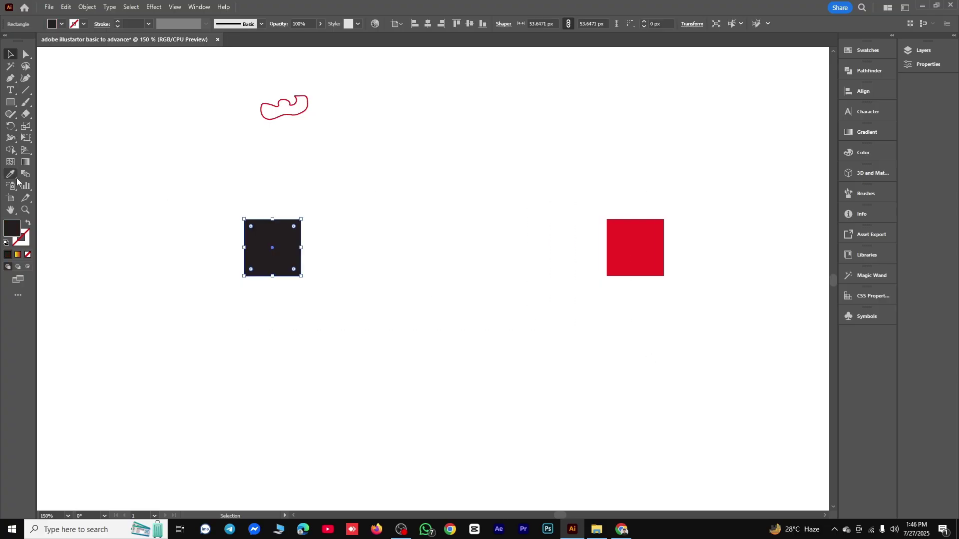
click(26, 175)
click(292, 262)
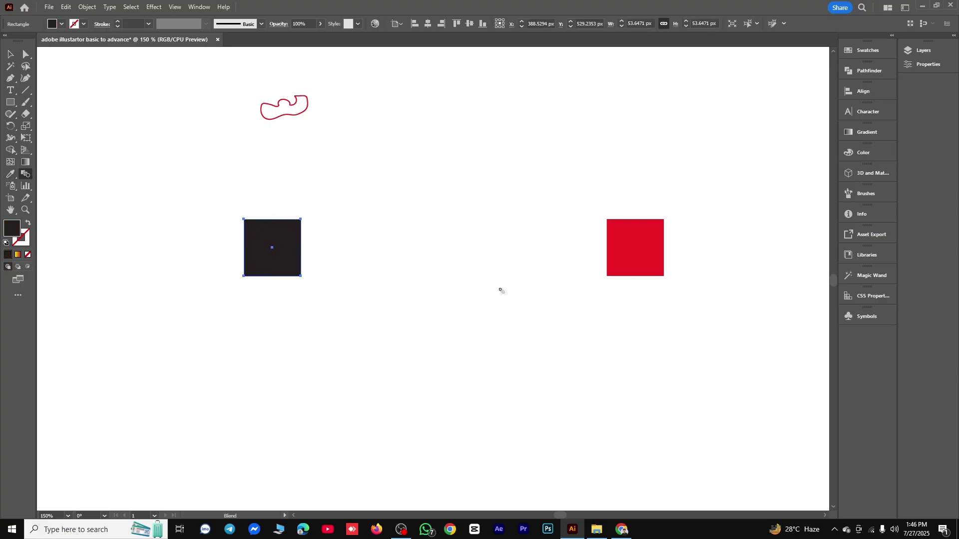
click(639, 251)
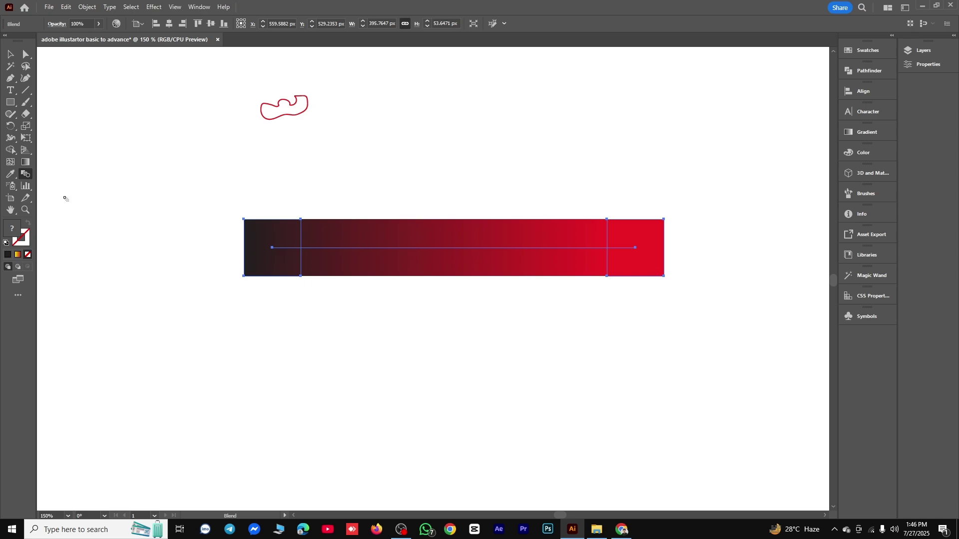
Change the black-to-red blend's spacing to Specified Steps with 50 steps
double_click(28, 175)
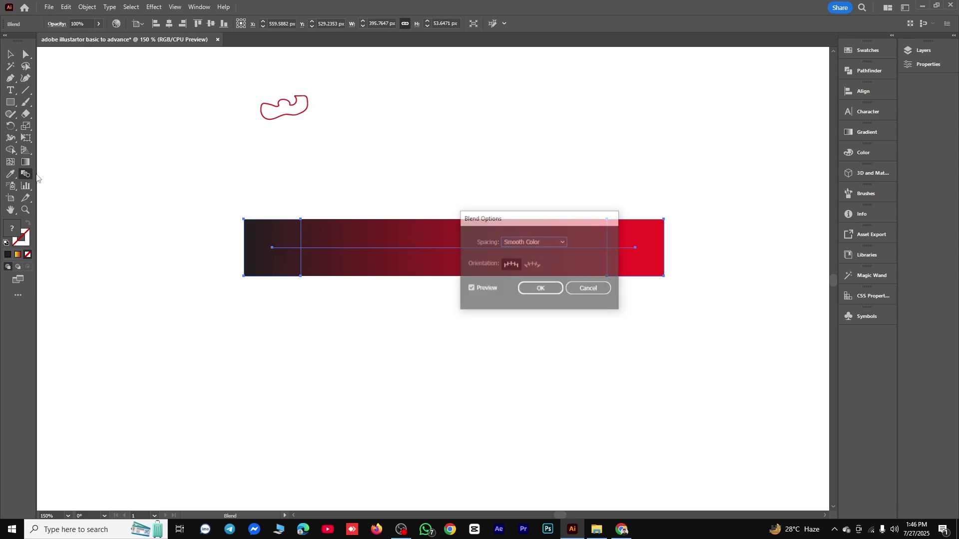
click(544, 246)
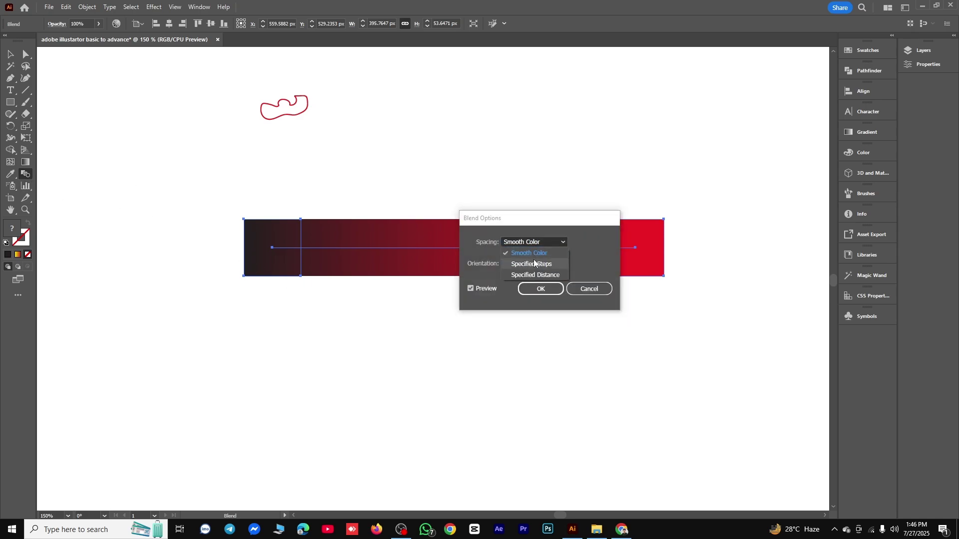
click(533, 259)
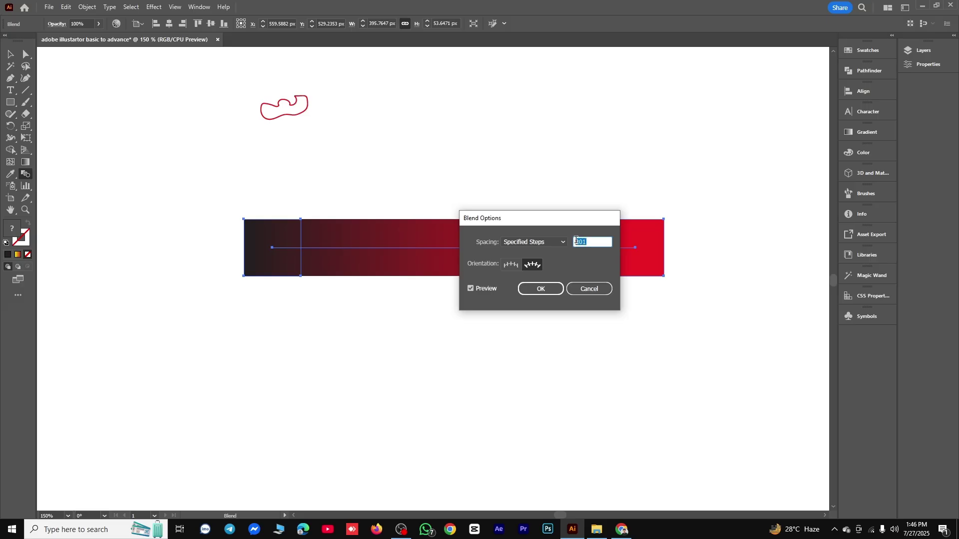
text(50)
click(536, 288)
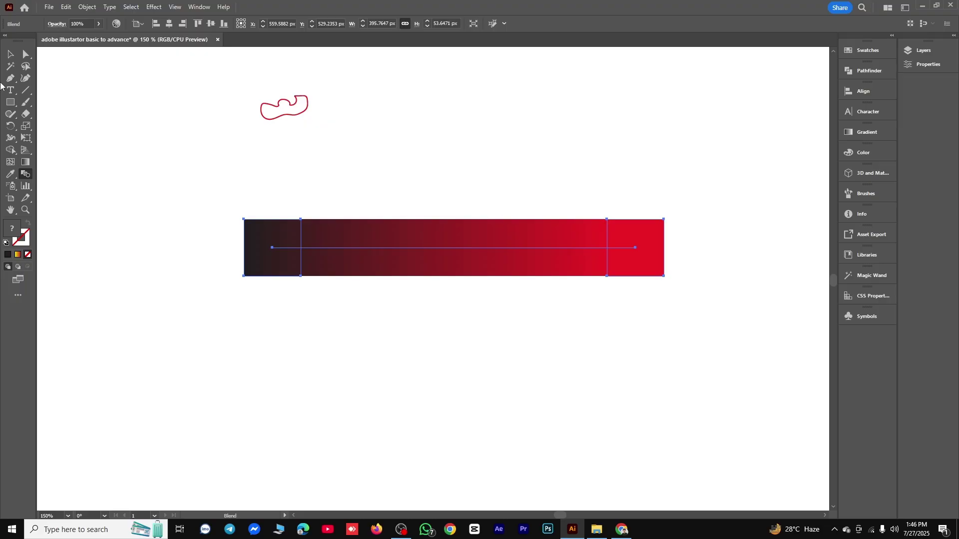
Reduce the blend's specified steps to 20
double_click(30, 173)
click(587, 243)
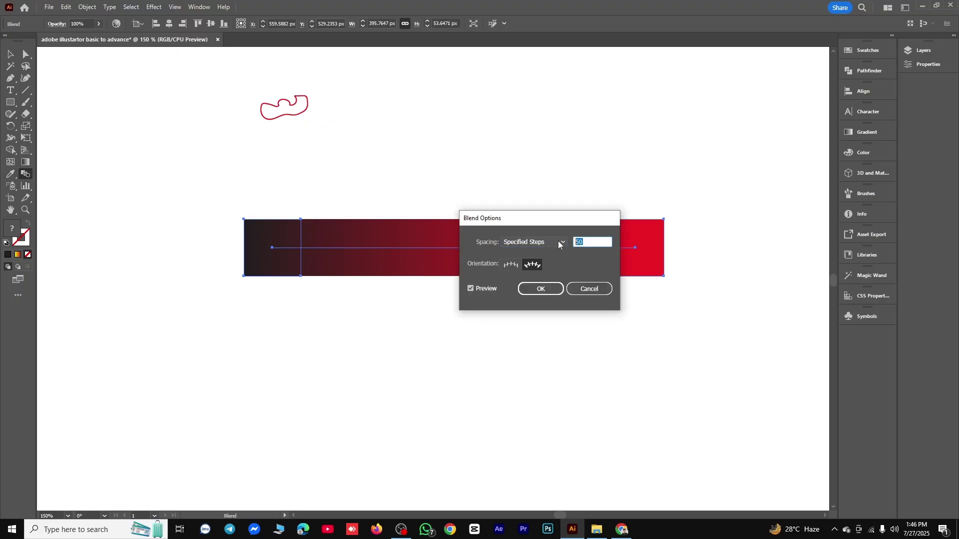
text(20)
click(540, 289)
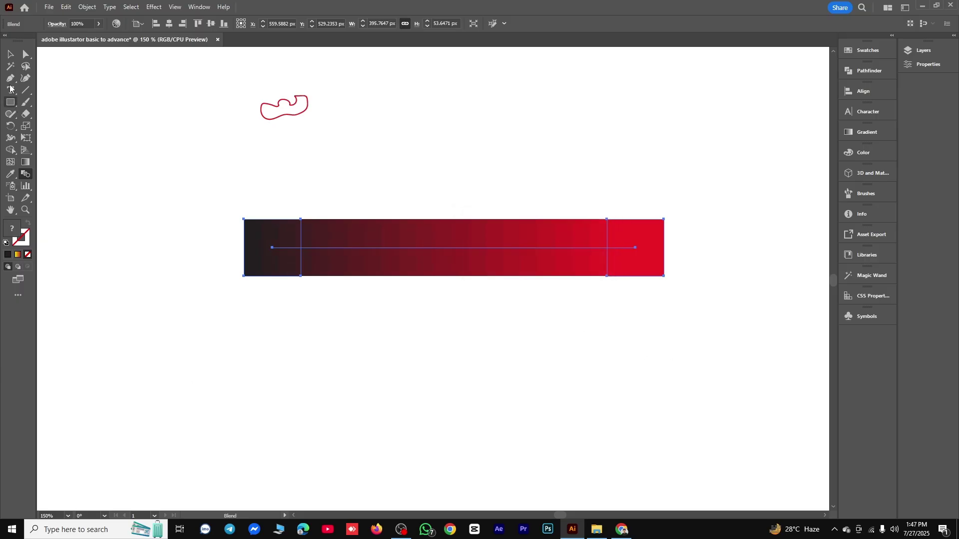
Move the black-to-red stepped blend slightly down and to the right
click(10, 54)
click(400, 281)
scroll(416, 271, up, 1)
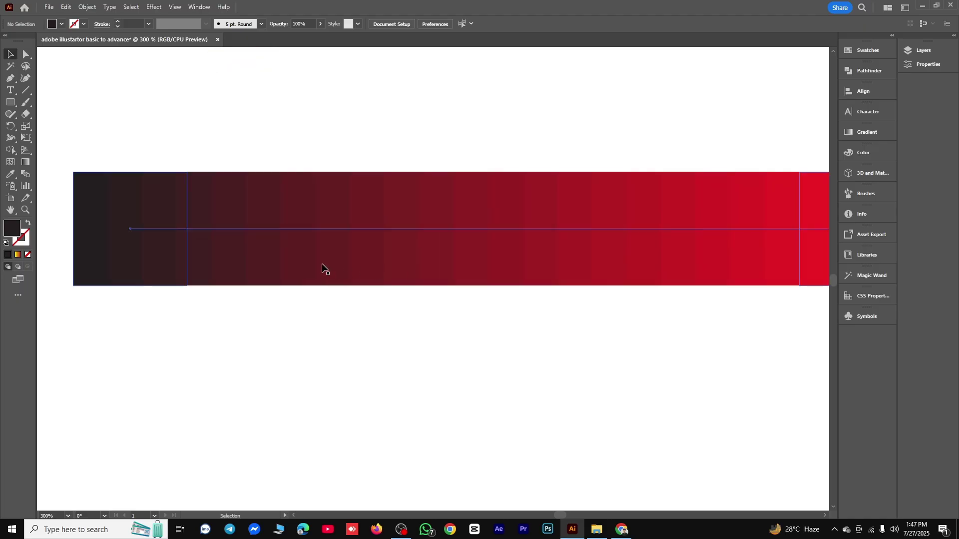
scroll(677, 266, down, 1)
scroll(287, 304, right, 2)
click(489, 238)
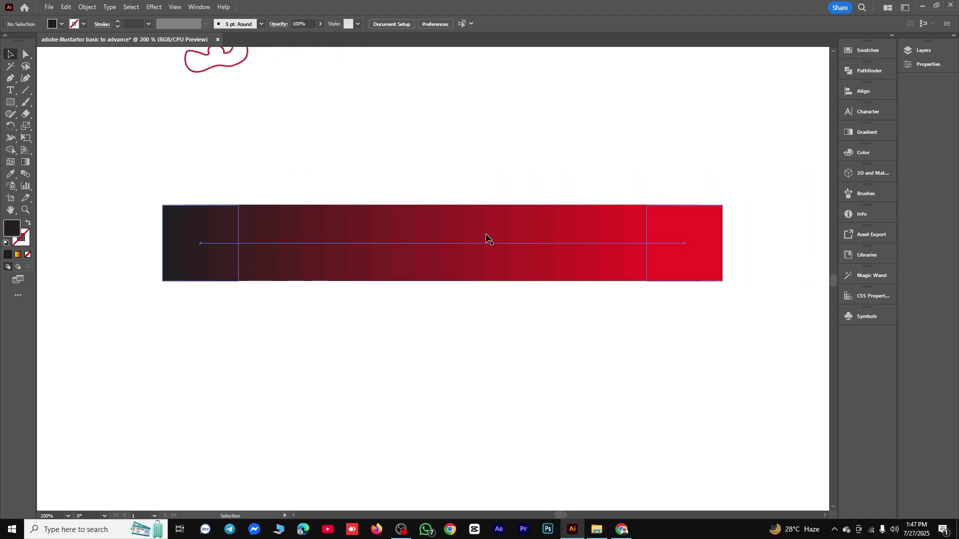
drag(503, 243, 472, 140)
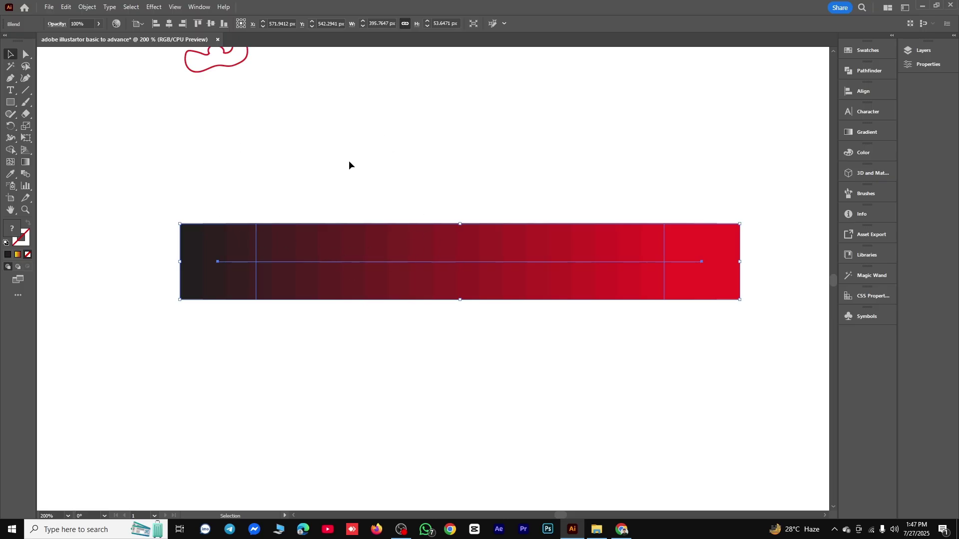
Expand the black-to-red blend into individual squares
right_click(439, 73)
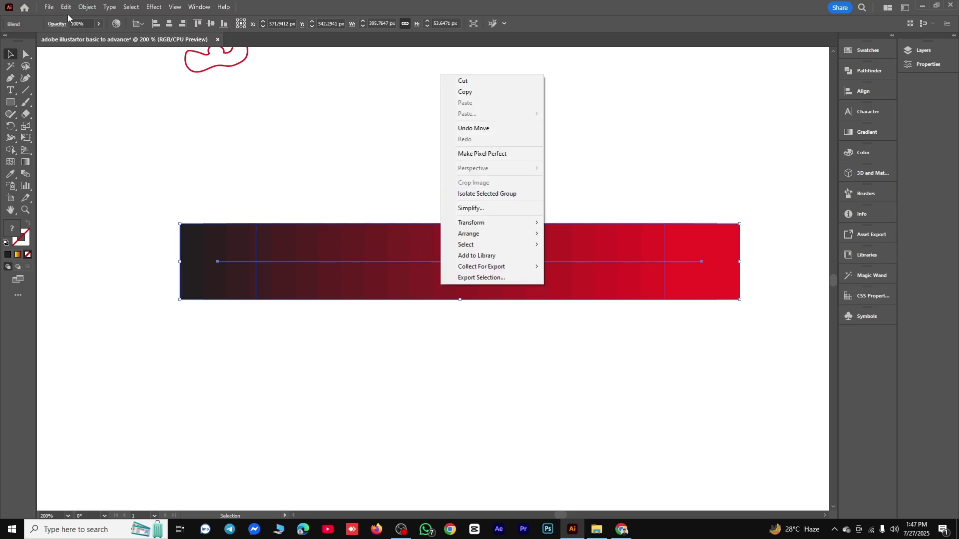
click(91, 7)
click(108, 135)
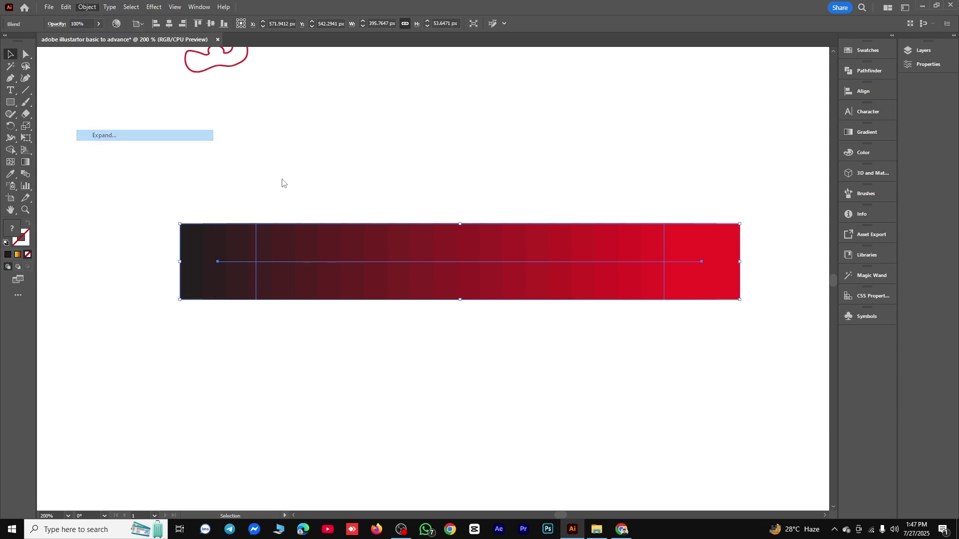
click(591, 261)
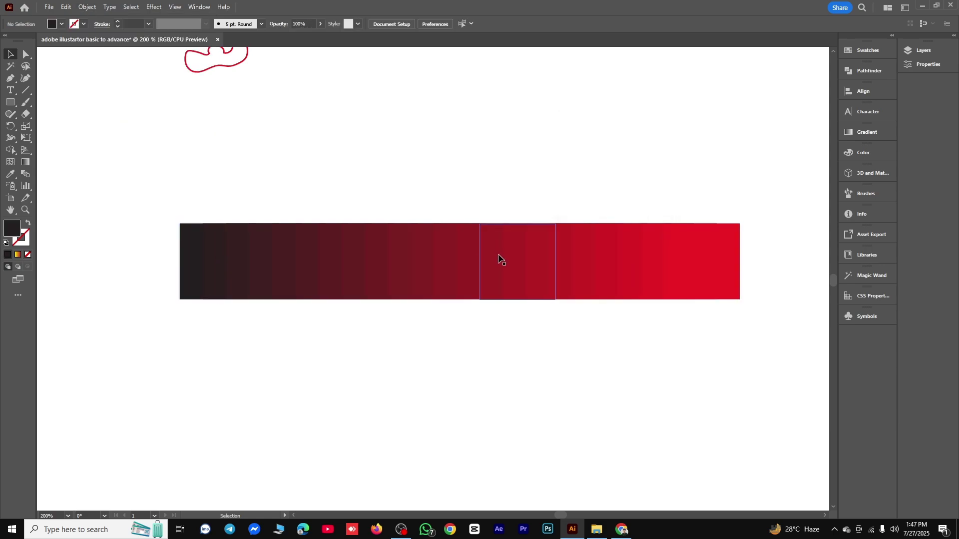
Ungroup the expanded black-to-red blend so its squares can be selected individually
drag(499, 259, 545, 225)
right_click(516, 150)
click(529, 280)
click(529, 210)
Pull several dark, mid-red and bright red squares out of the blend strip and place them above it
drag(510, 304, 502, 203)
drag(406, 289, 399, 190)
drag(339, 300, 329, 131)
drag(289, 280, 288, 128)
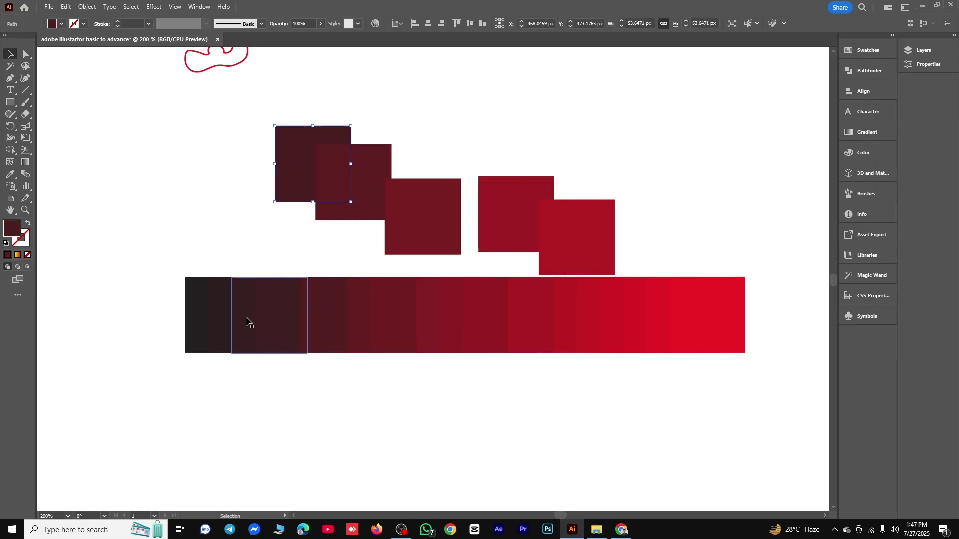
drag(248, 321, 255, 164)
drag(674, 327, 675, 176)
drag(674, 349, 730, 231)
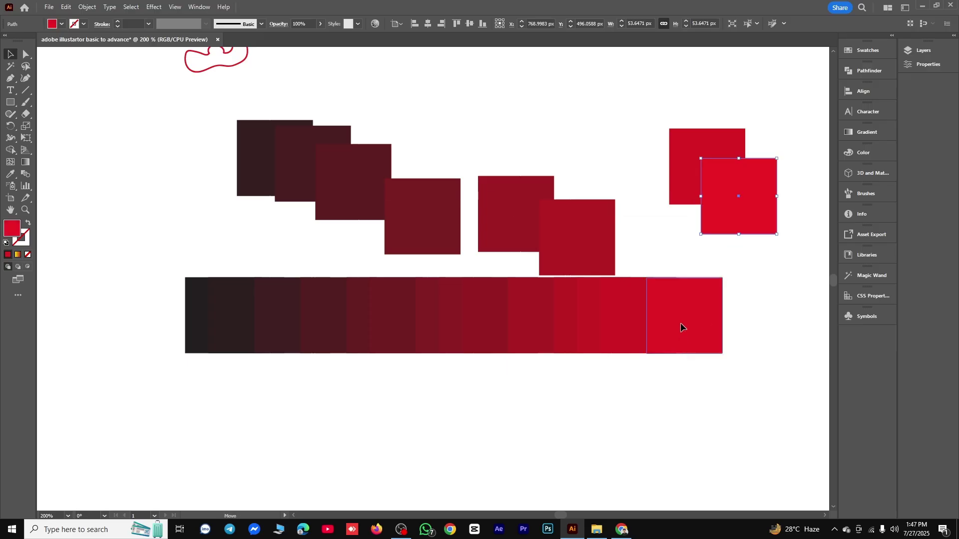
Spread more squares out of the remaining strip, placing them mostly below it and beside its red end
drag(680, 323, 653, 424)
drag(600, 339, 741, 342)
drag(548, 344, 522, 449)
drag(485, 318, 378, 401)
drag(333, 322, 234, 401)
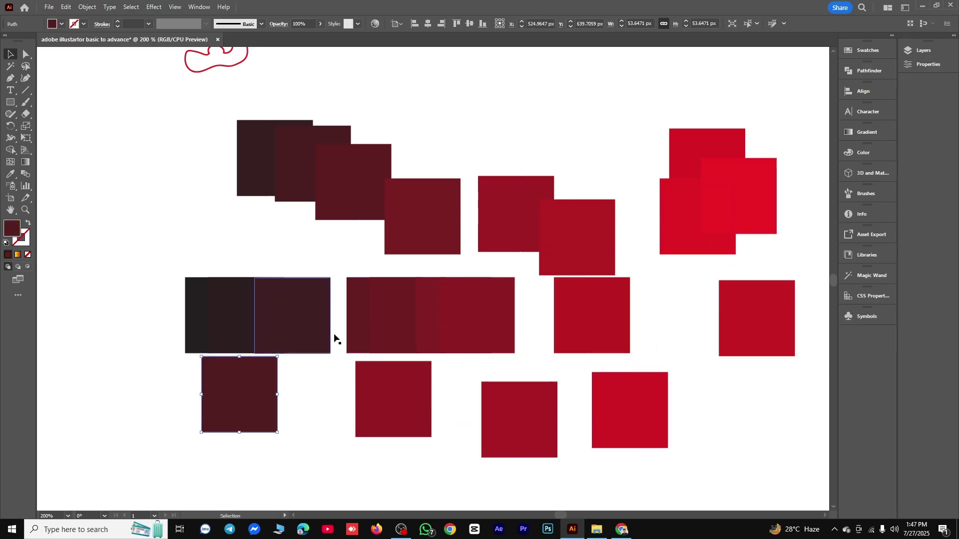
drag(388, 310, 462, 301)
Delete all the blend squares and the small red freehand outline to clear the artboard
scroll(488, 284, down, 1)
drag(258, 173, 753, 433)
key(Delete)
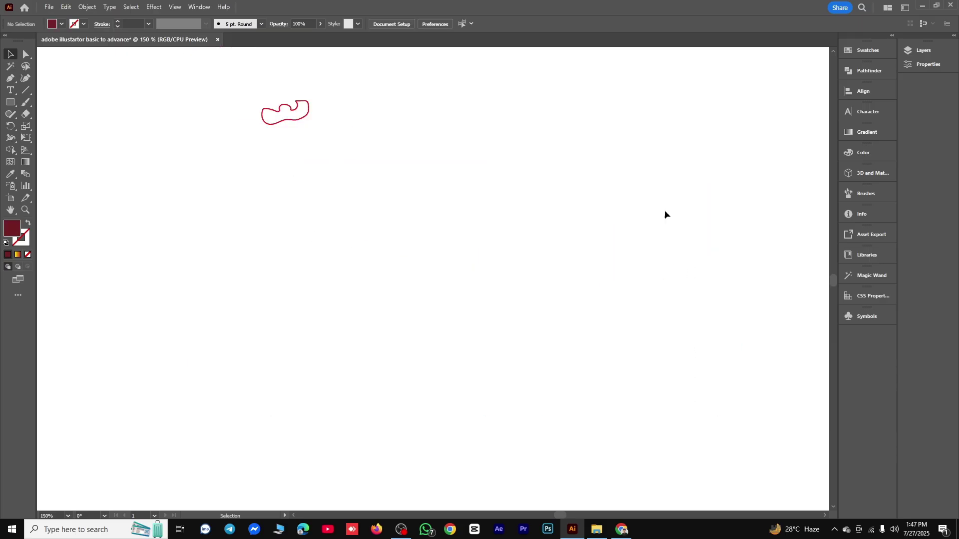
drag(235, 82, 378, 186)
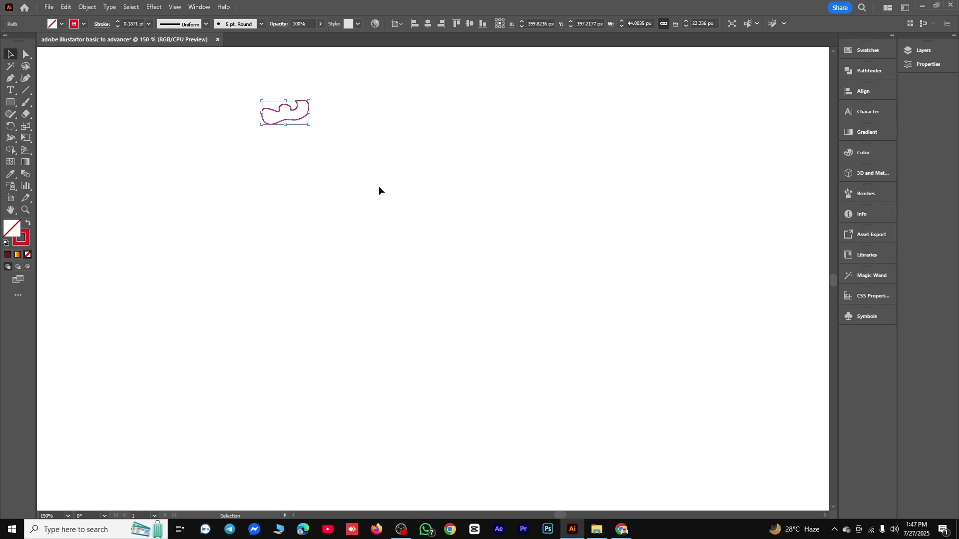
key(Delete)
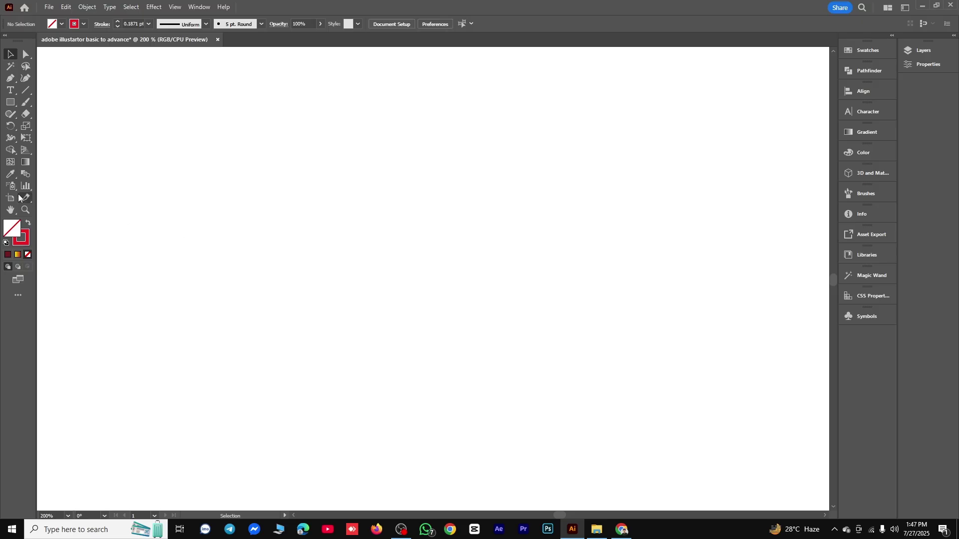
right_click(13, 189)
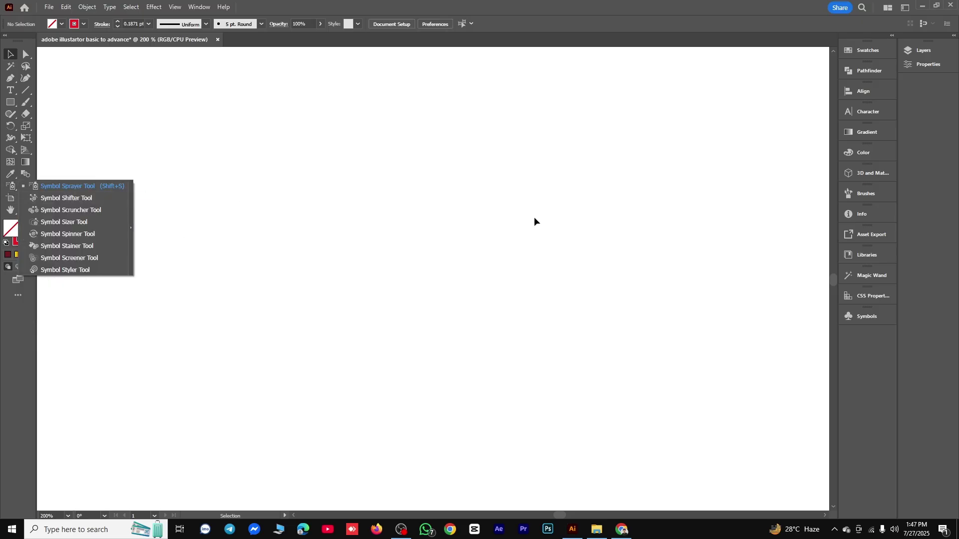
click(288, 212)
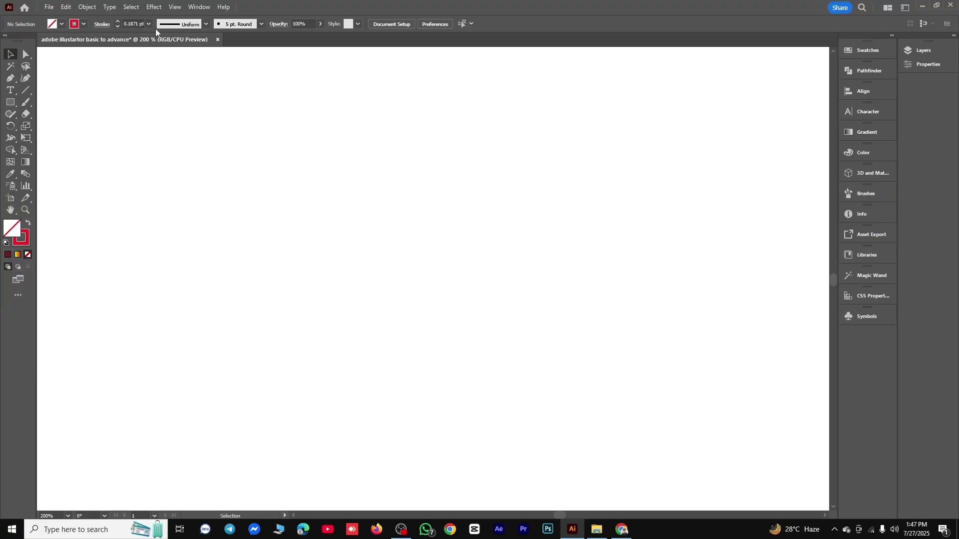
Widen the artboard to about 1036.5 px by its right edge using the Artboard tool
key(ctrl+minus)
key(ctrl+minus)
key(ctrl+minus)
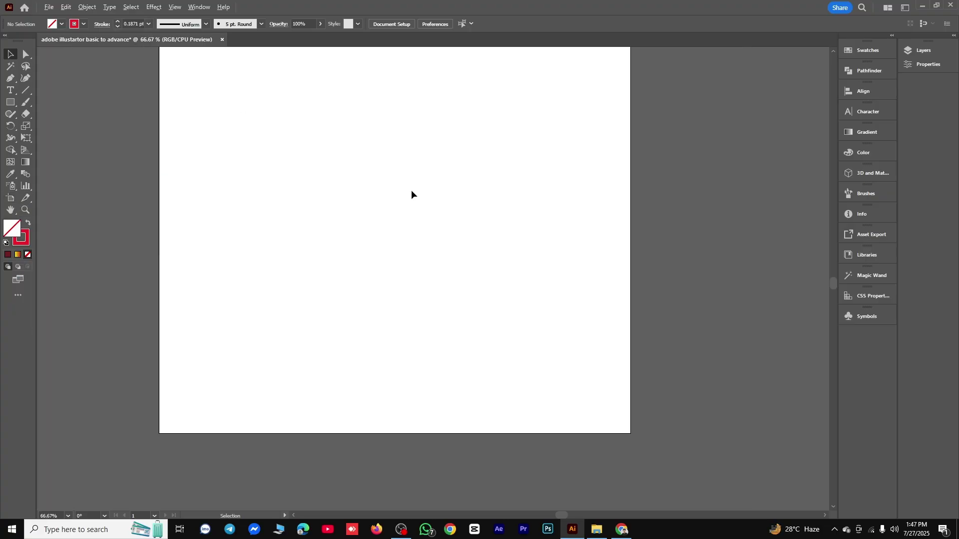
scroll(450, 273, up, 2)
key(ctrl+minus)
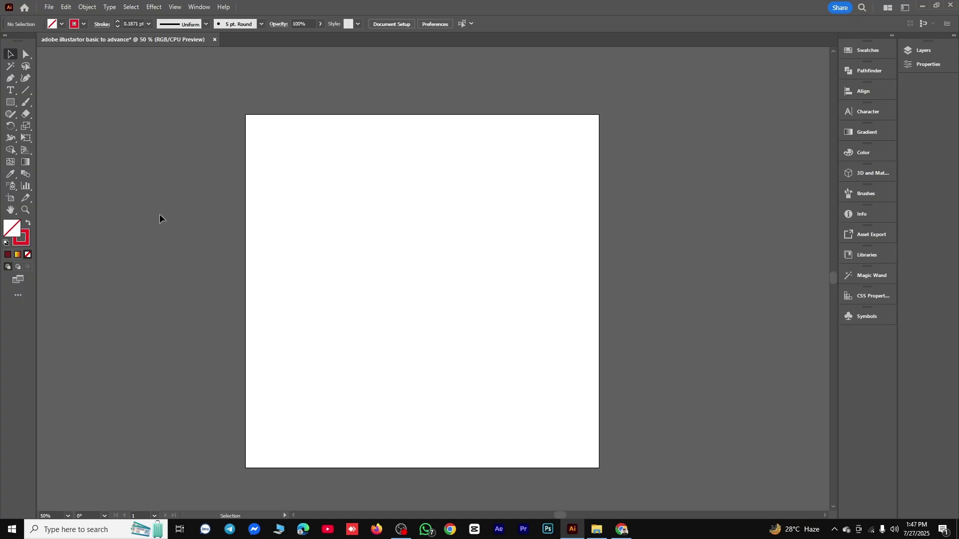
click(10, 197)
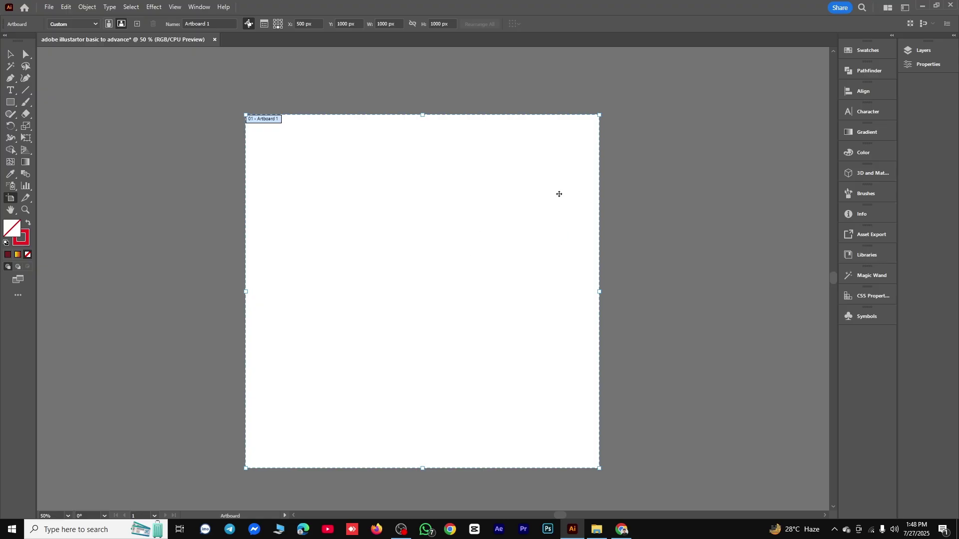
scroll(559, 193, down, 1)
scroll(590, 257, up, 1)
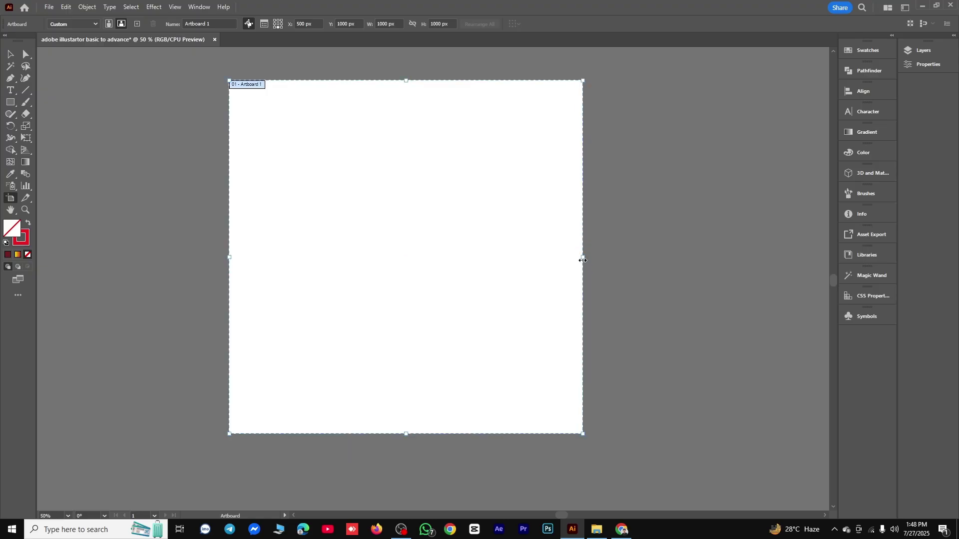
drag(582, 260, 596, 281)
scroll(555, 306, down, 1)
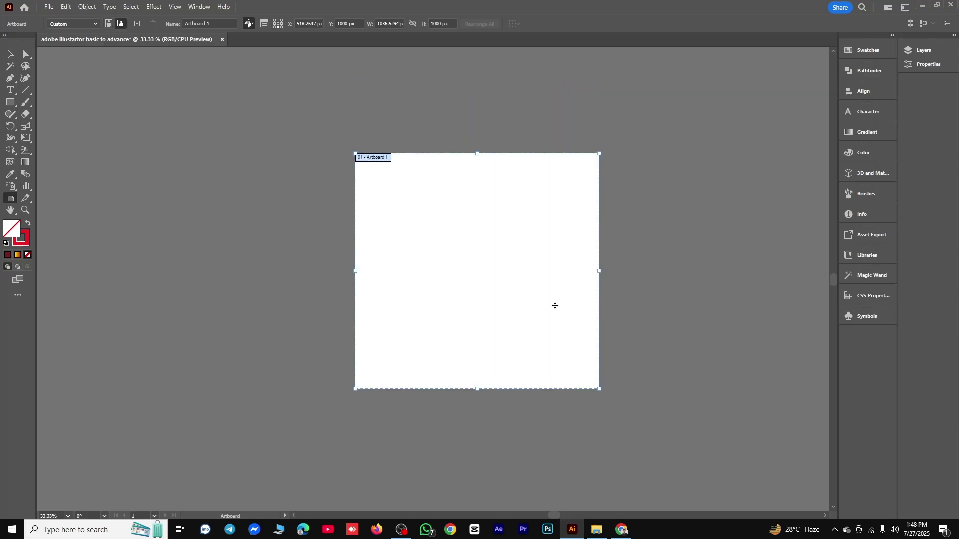
Duplicate the artboard twice, placing one copy to its left and one to its right
drag(543, 303, 280, 289)
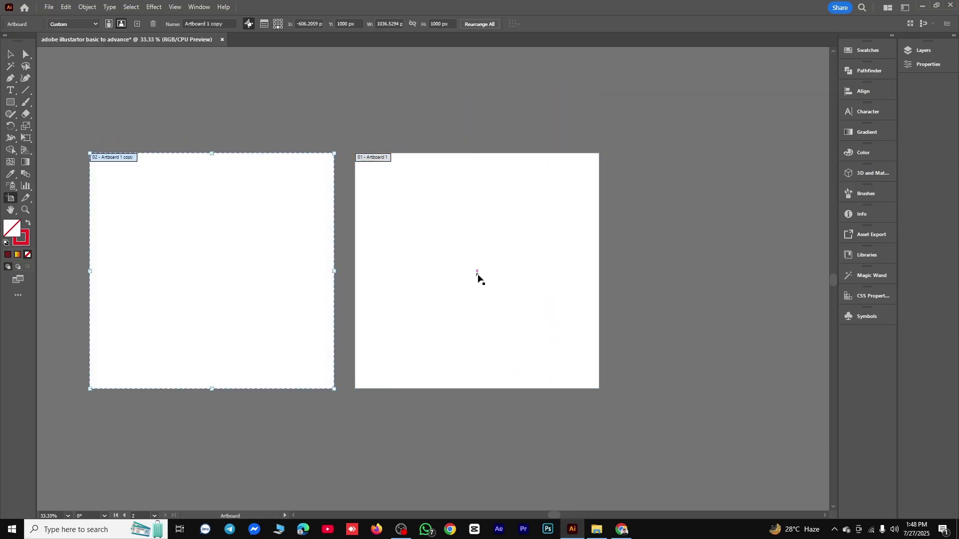
drag(478, 274, 747, 278)
scroll(712, 285, down, 1)
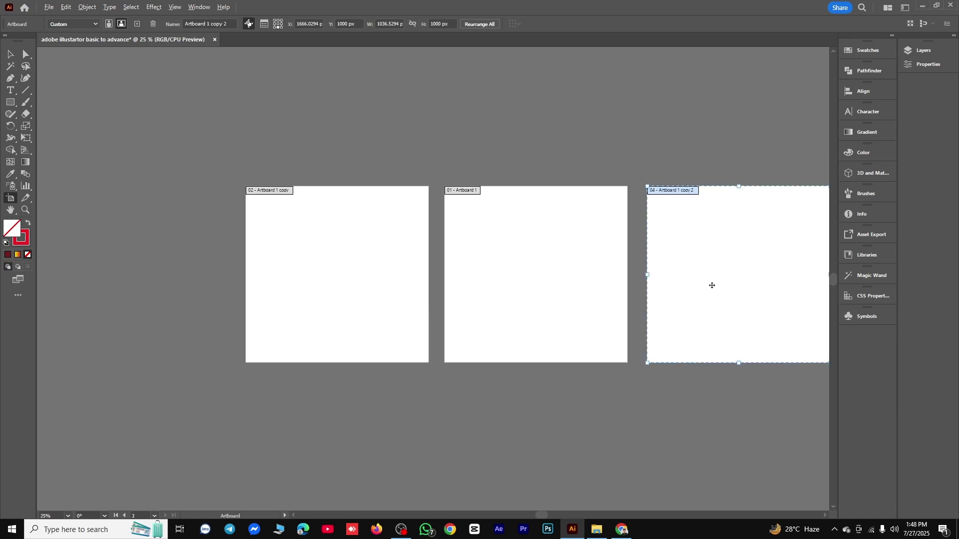
Delete the original middle artboard and the right-hand copy, keeping only the left copy
click(537, 287)
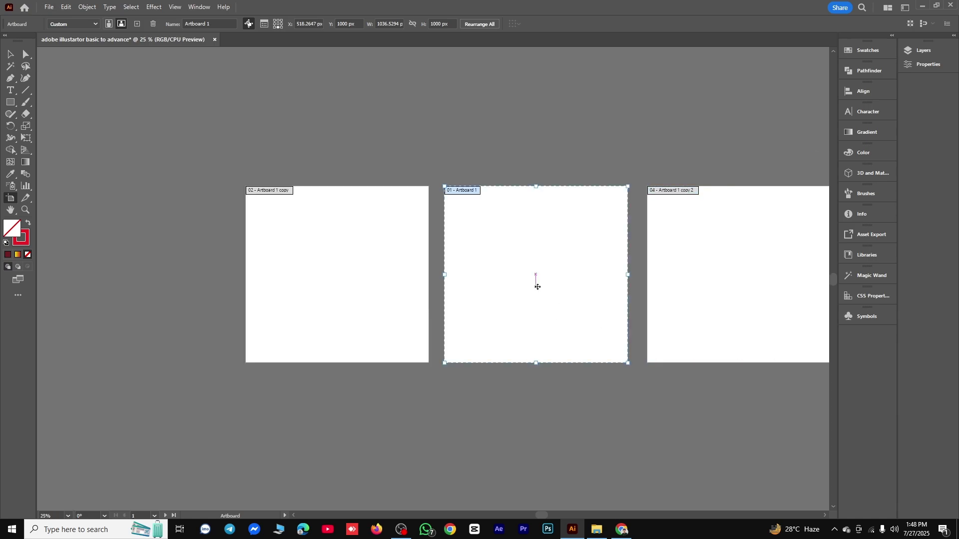
key(Delete)
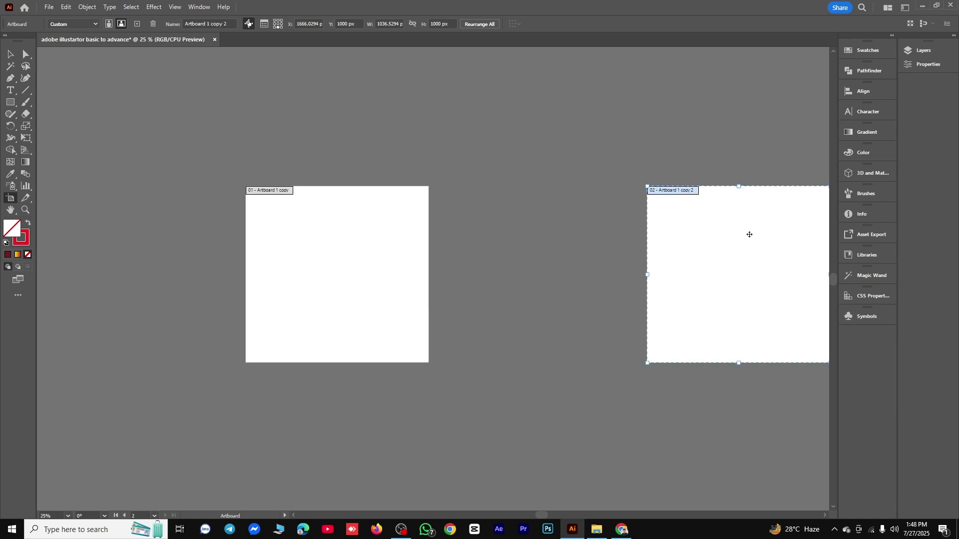
key(Delete)
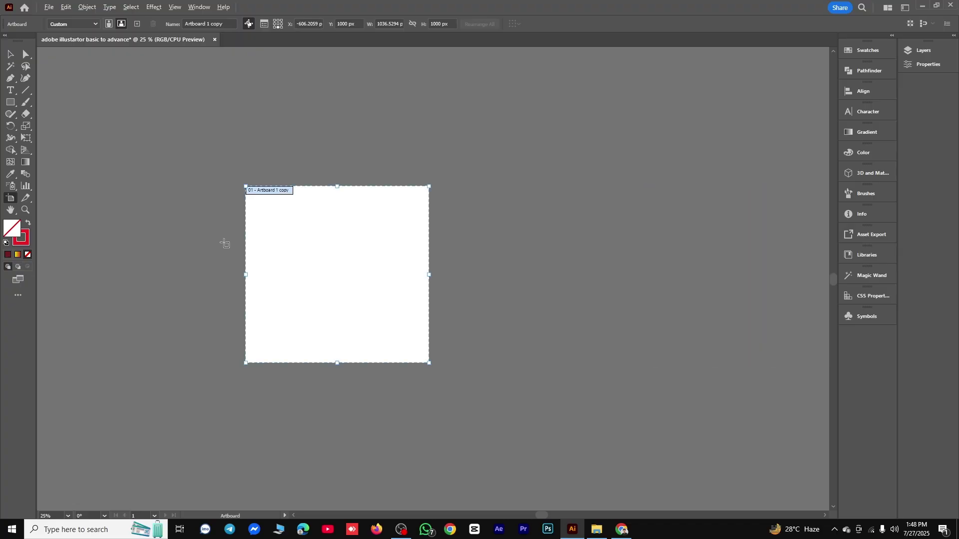
Set the remaining artboard to the A4 preset in portrait orientation
scroll(224, 242, up, 2)
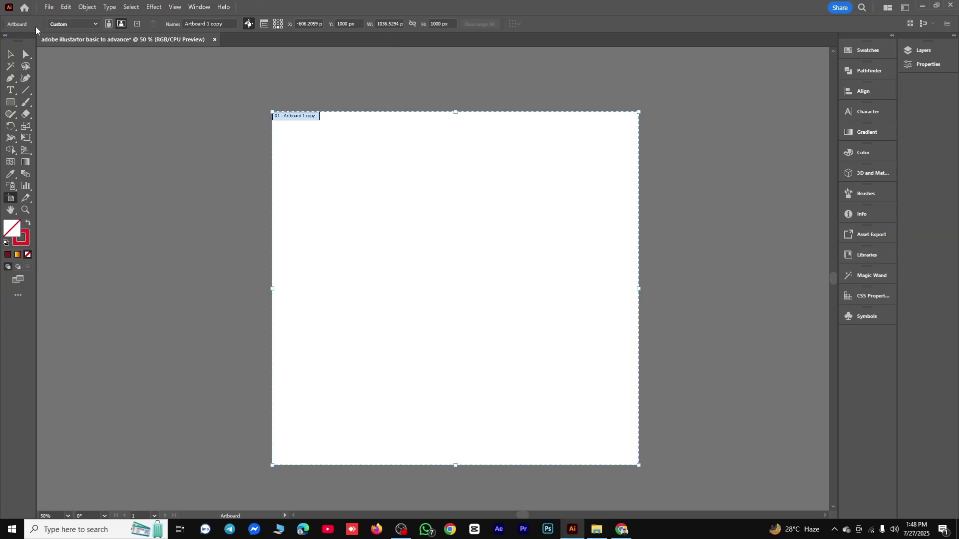
click(96, 24)
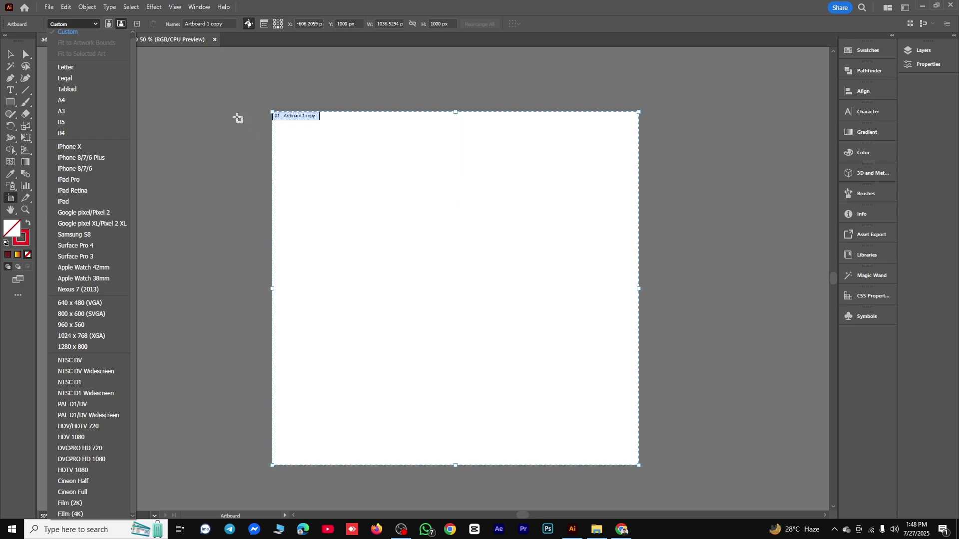
click(65, 101)
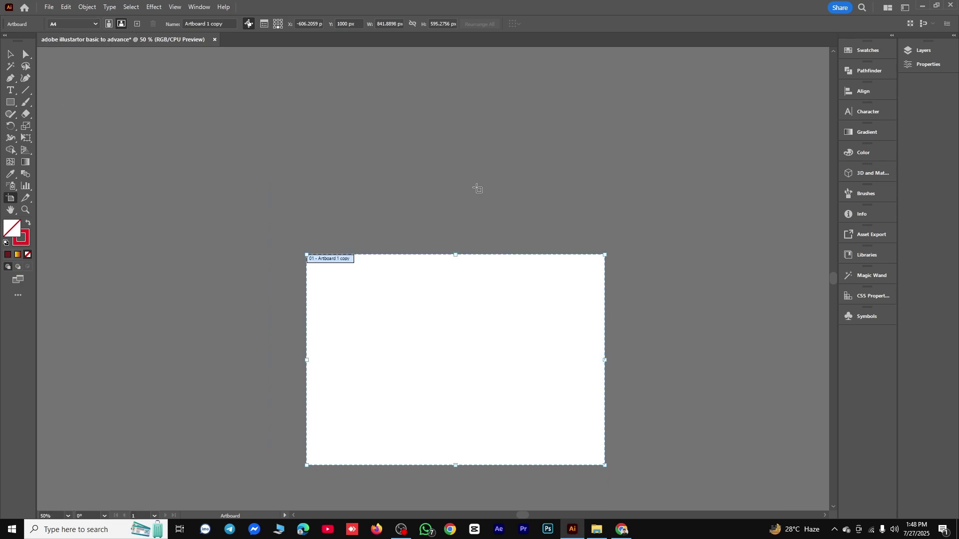
click(109, 24)
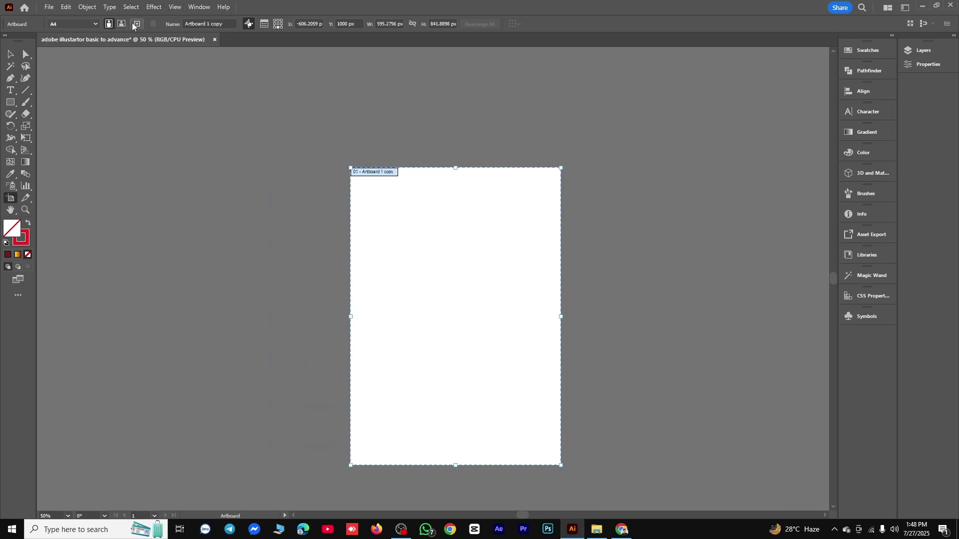
Add five new A4 portrait artboards in a row beside the existing one
click(135, 24)
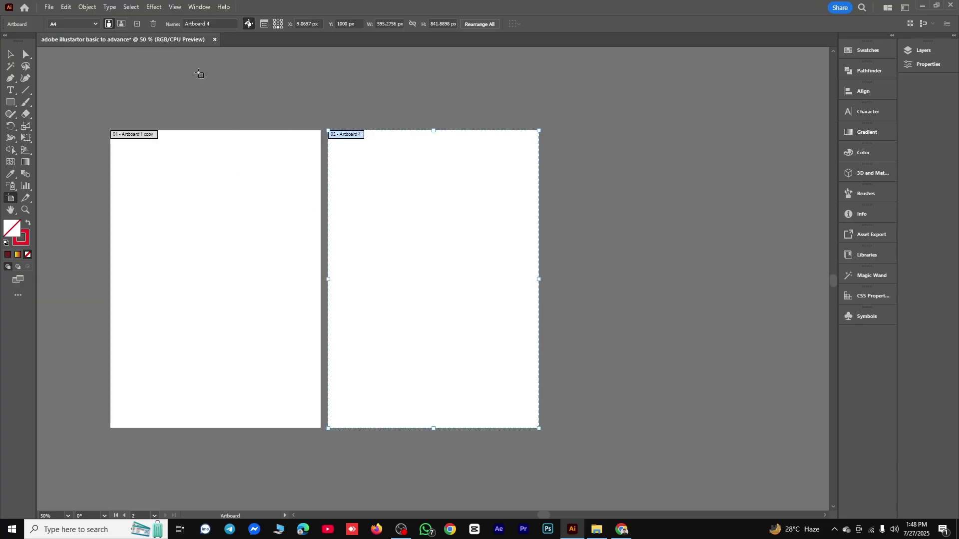
click(136, 24)
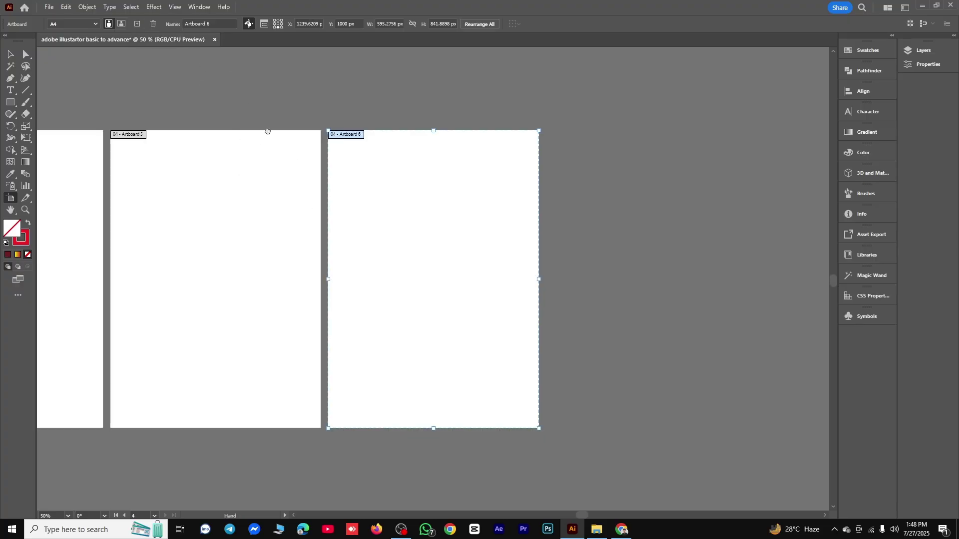
click(136, 24)
scroll(447, 144, down, 1)
drag(406, 145, 520, 167)
scroll(252, 85, down, 1)
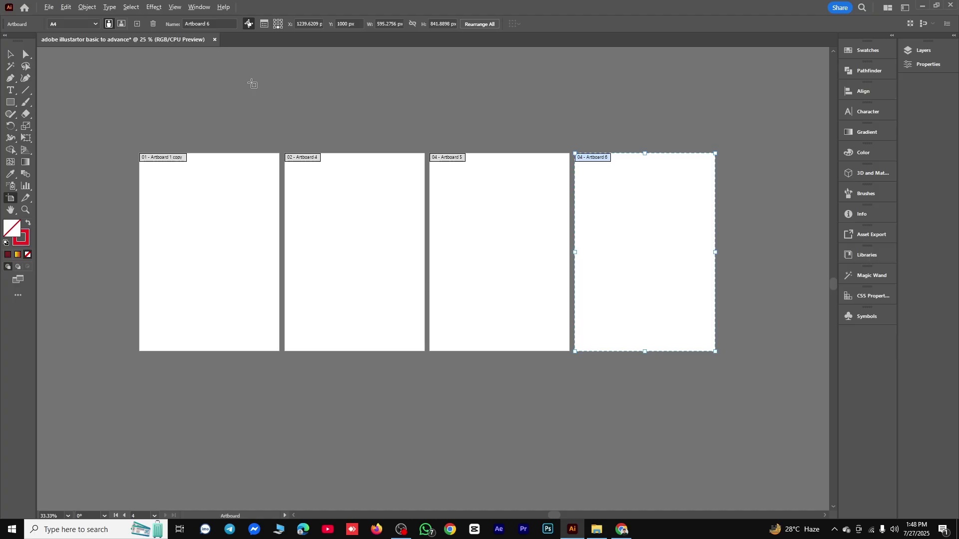
click(137, 23)
click(137, 24)
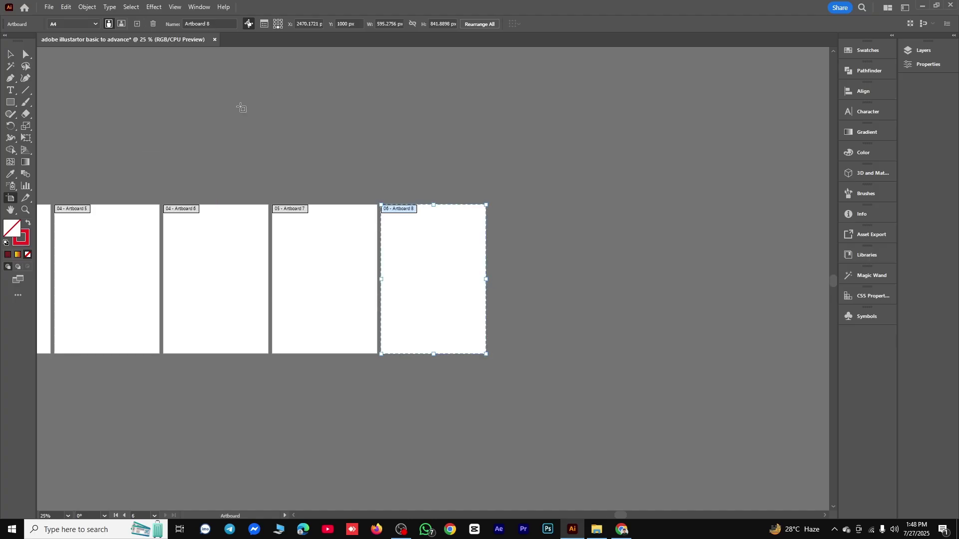
Delete the five added artboards so only the first A4 artboard remains
drag(240, 105, 497, 113)
key(Delete)
key(Delete)
key(Delete)
key(Delete)
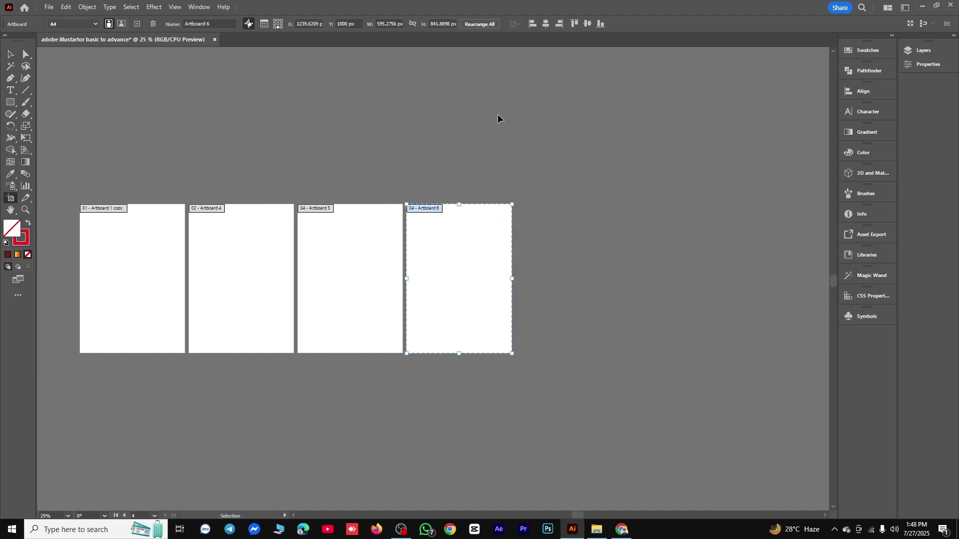
key(Delete)
Duplicate the A4 artboard to its right, and delete that copy
drag(312, 145, 421, 133)
scroll(288, 201, up, 1)
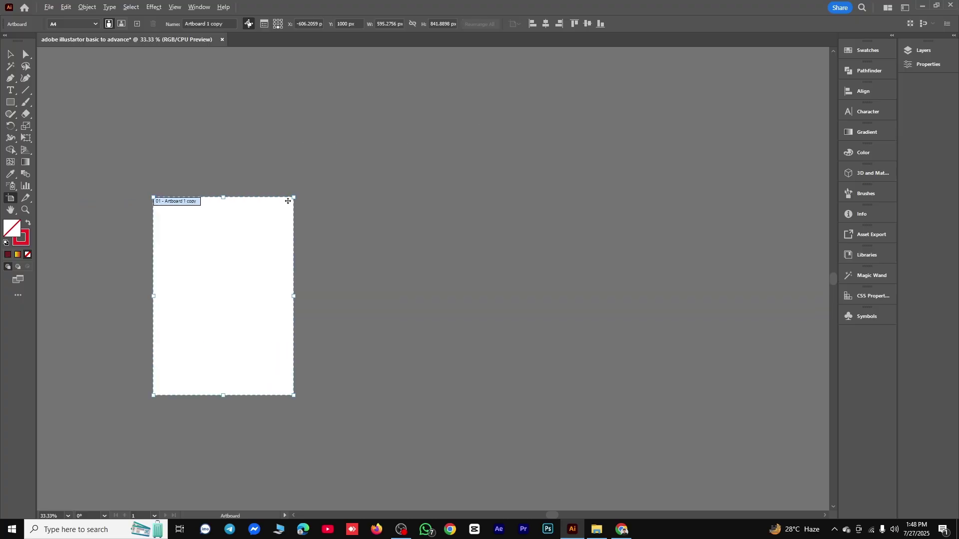
drag(256, 251, 416, 251)
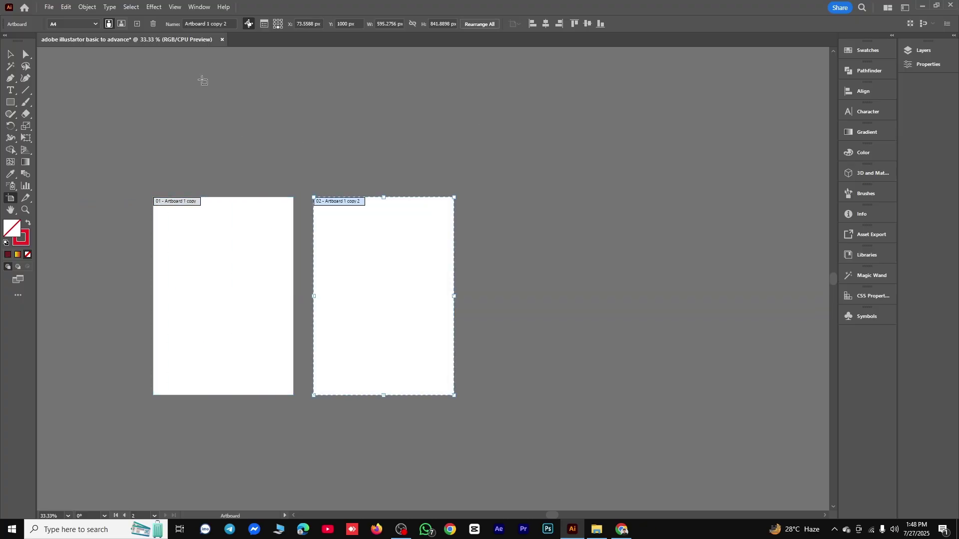
click(154, 23)
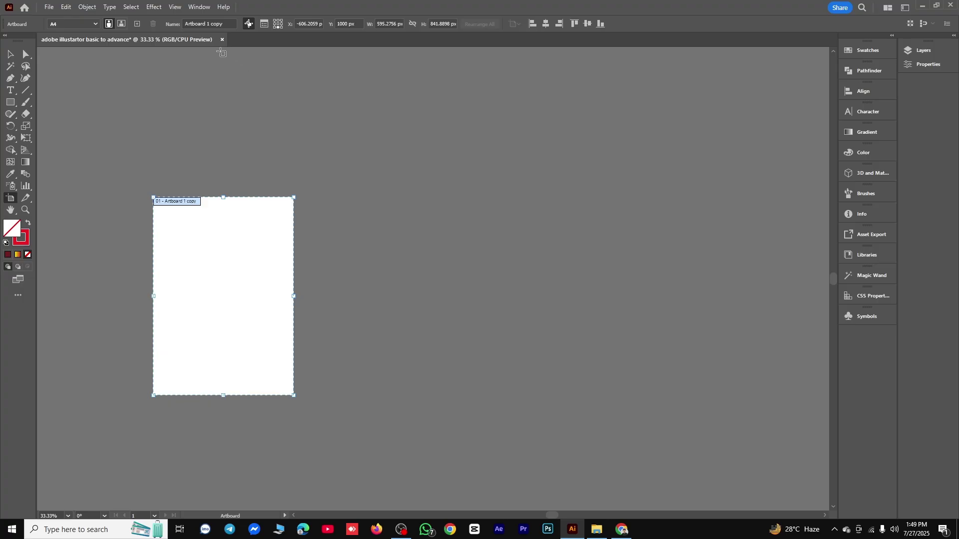
drag(227, 23, 169, 31)
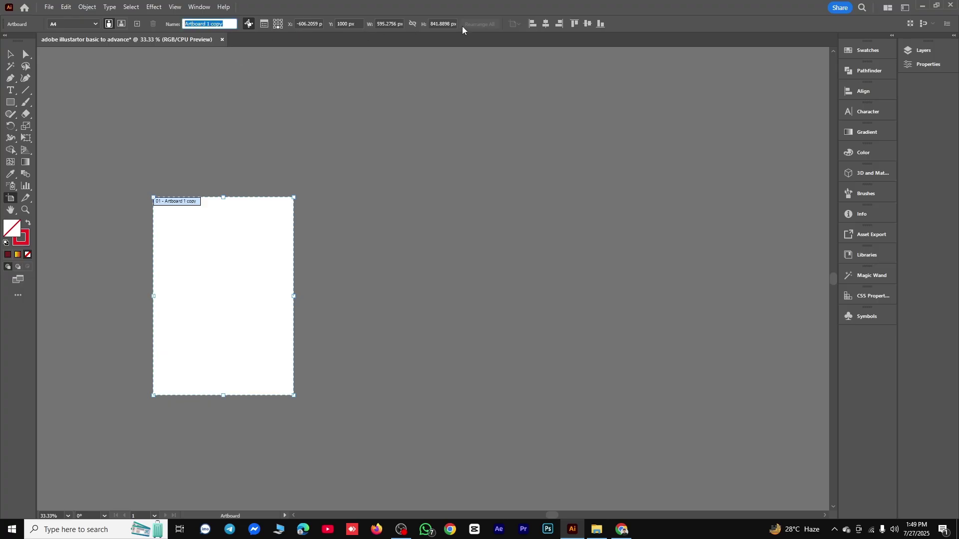
key(Return)
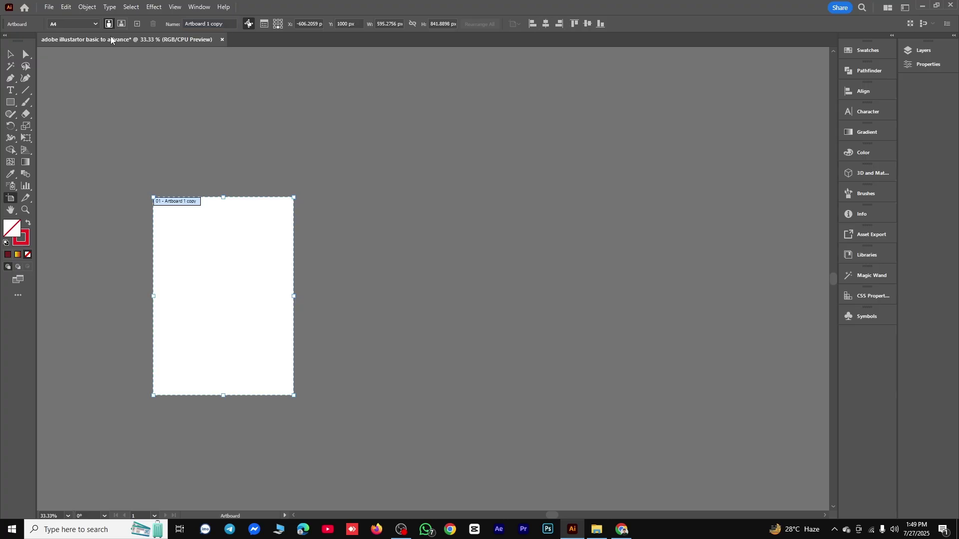
Leave artboard editing with the Selection tool and activate the Hand tool
click(10, 54)
scroll(293, 268, up, 1)
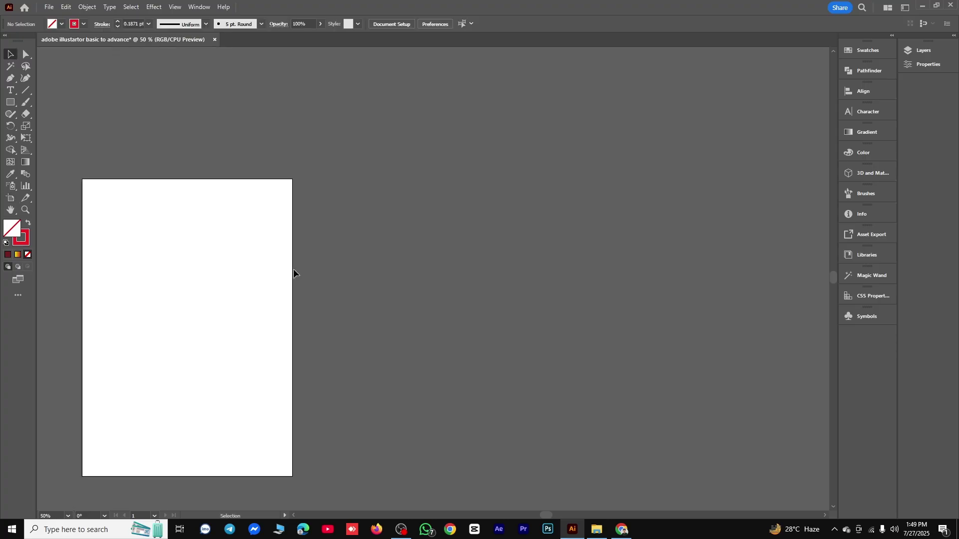
drag(293, 268, 549, 239)
scroll(541, 241, up, 2)
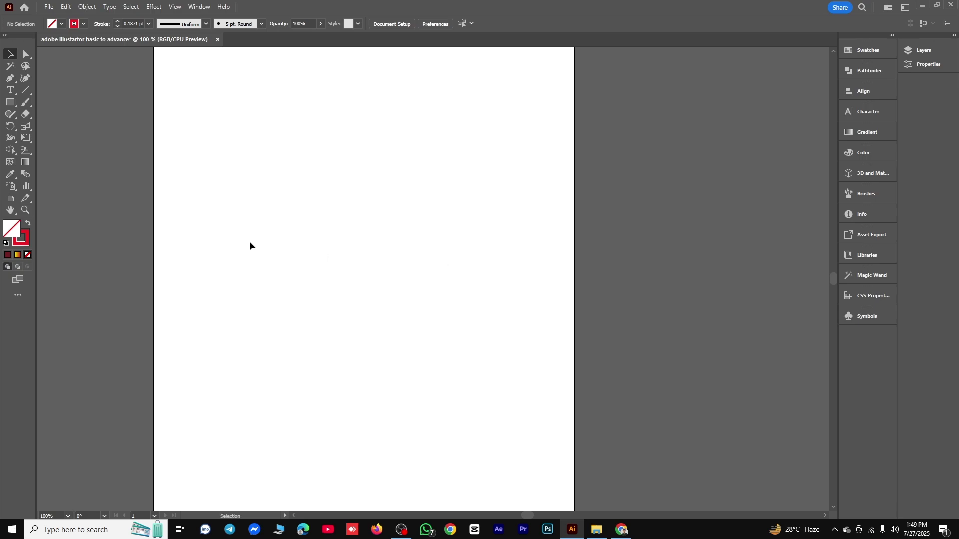
click(11, 210)
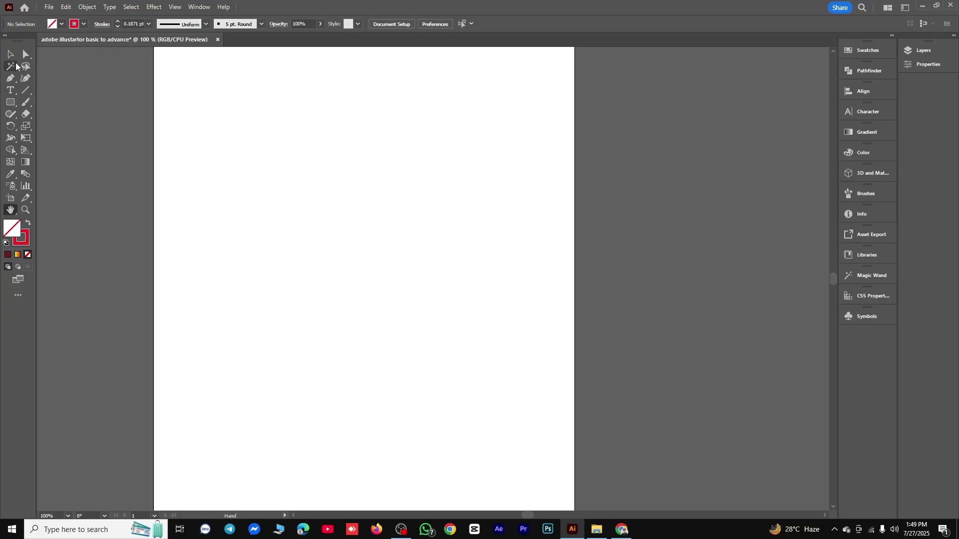
Pan the artboard around the canvas with the Hand tool
key(v)
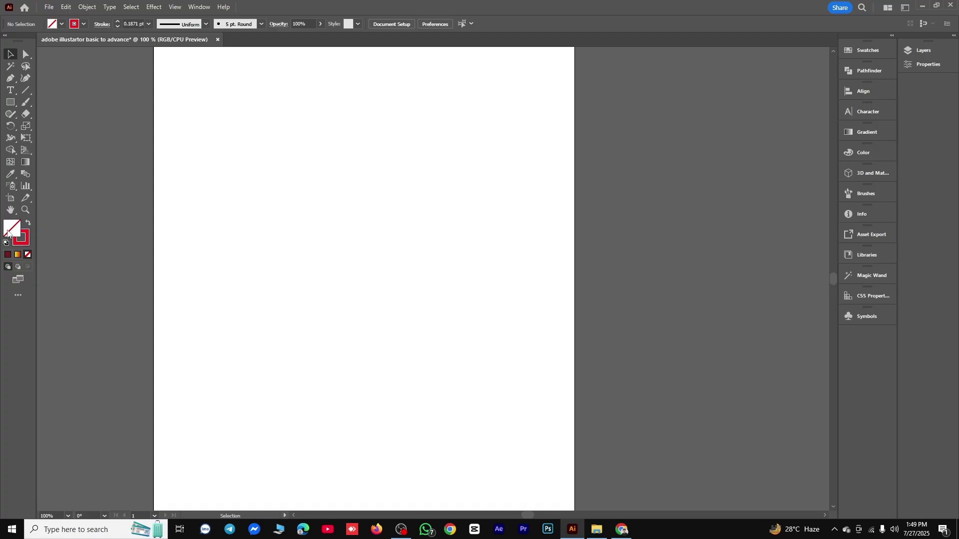
click(11, 210)
drag(326, 283, 464, 263)
scroll(415, 294, down, 2)
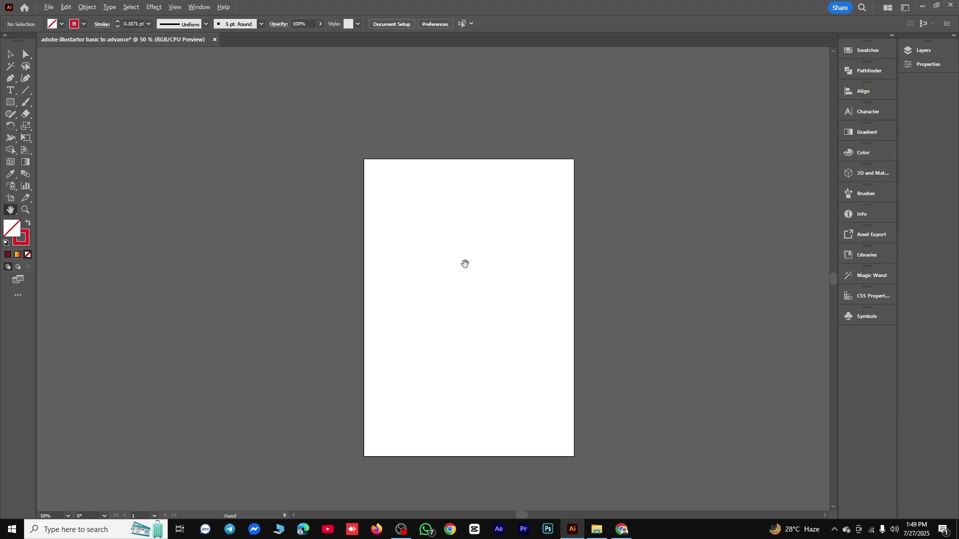
scroll(464, 264, up, 1)
drag(398, 241, 317, 190)
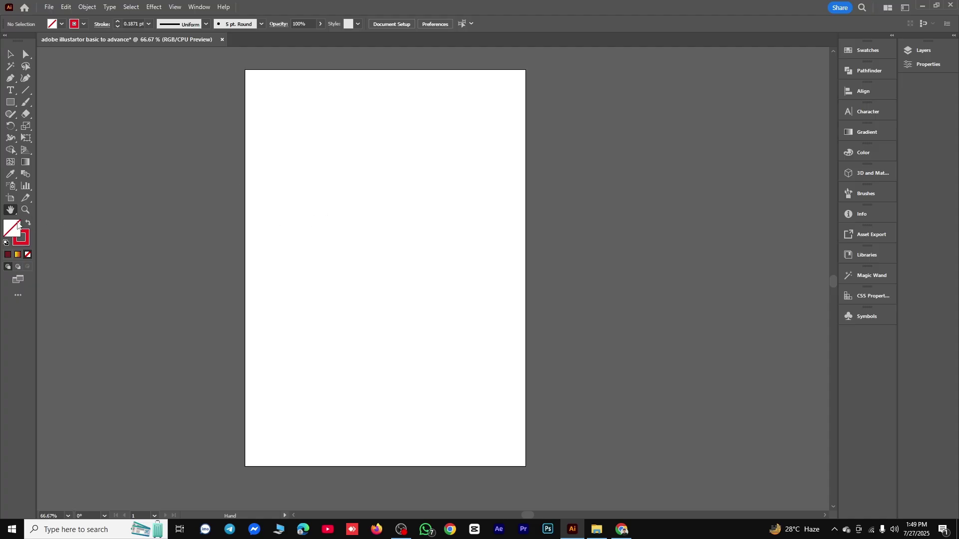
Zoom in and out on the artboard repeatedly with the Zoom tool
click(29, 212)
drag(373, 245, 394, 270)
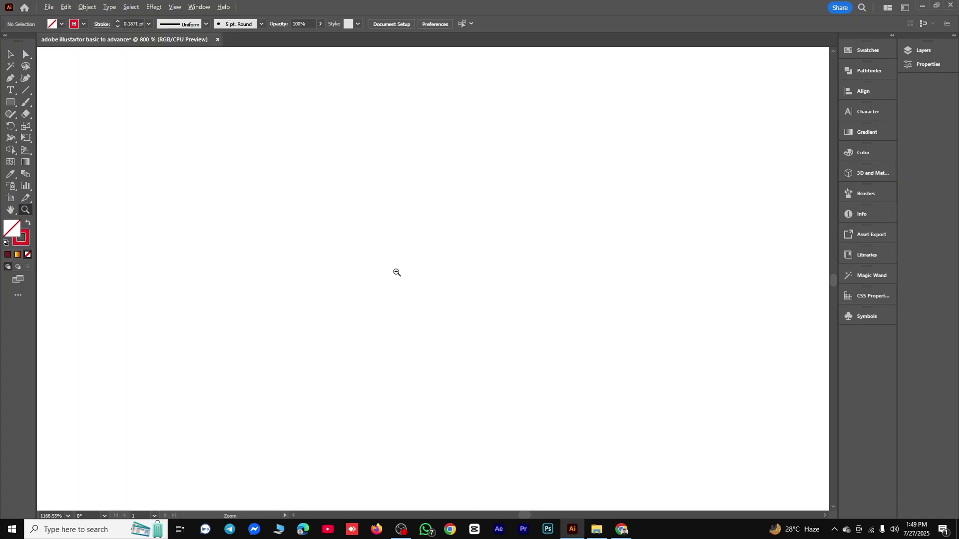
alt+click(397, 273)
alt+click(404, 274)
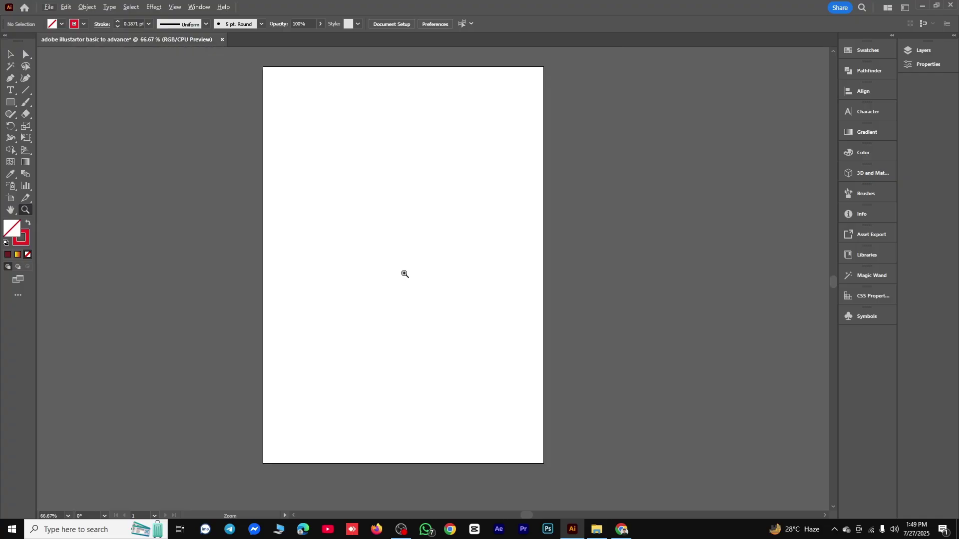
alt+click(394, 272)
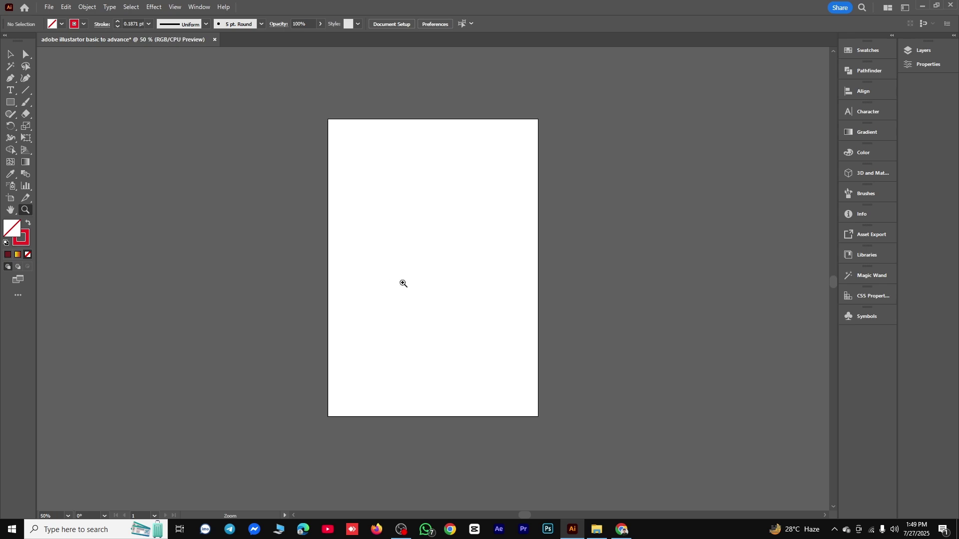
alt+click(398, 279)
drag(424, 300, 400, 280)
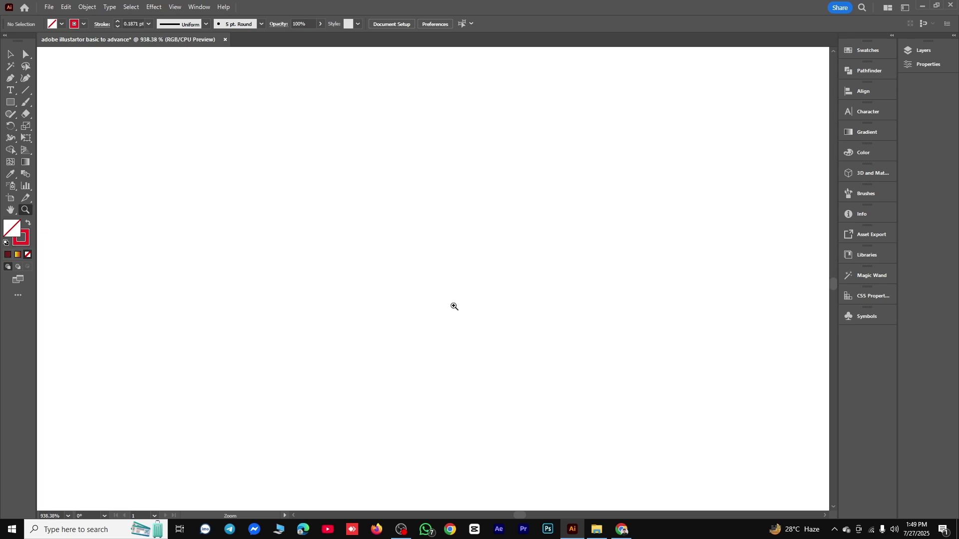
alt+click(462, 306)
click(491, 310)
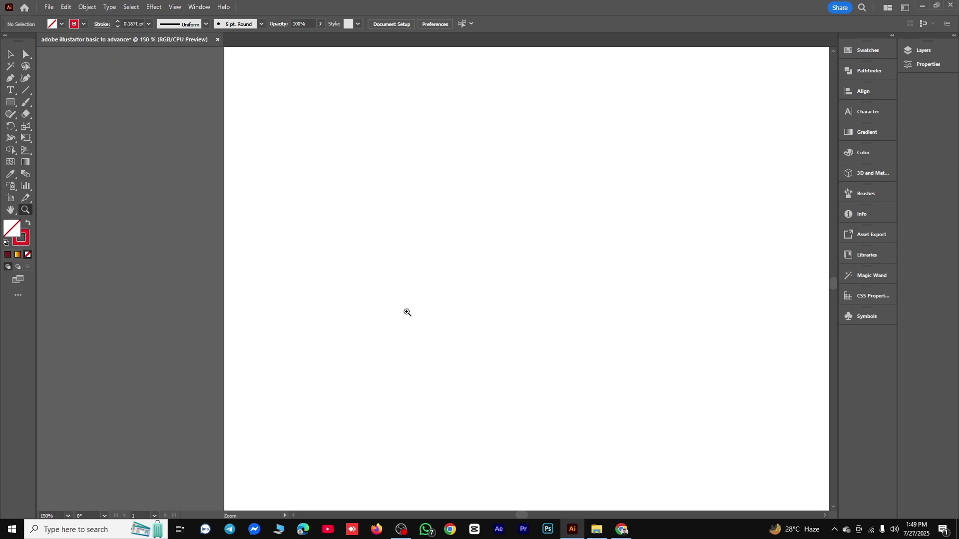
alt+click(469, 324)
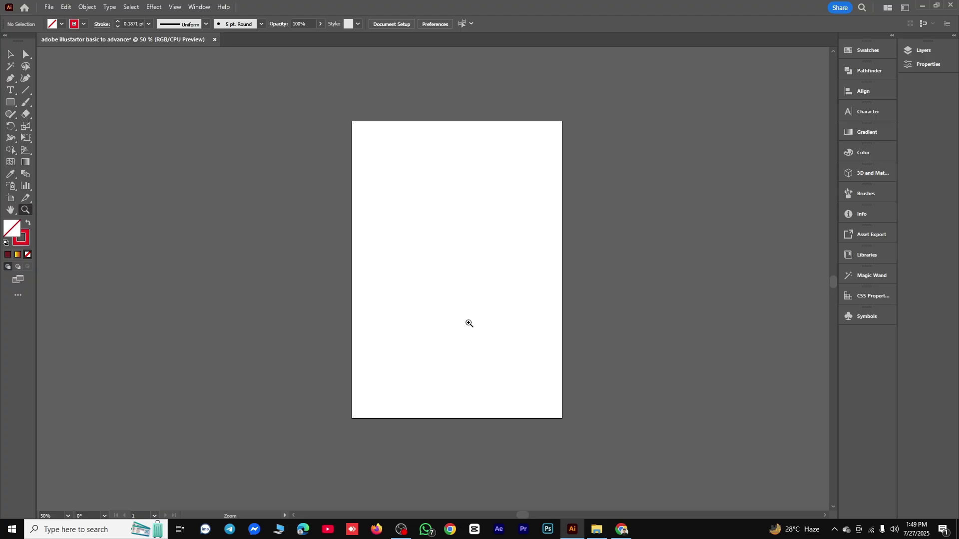
alt+click(421, 310)
alt+click(451, 310)
mouse_move(432, 273)
mouse_down()
mouse_move(413, 247)
mouse_move(434, 265)
mouse_up()
alt+click(425, 256)
alt+click(428, 261)
alt+click(435, 245)
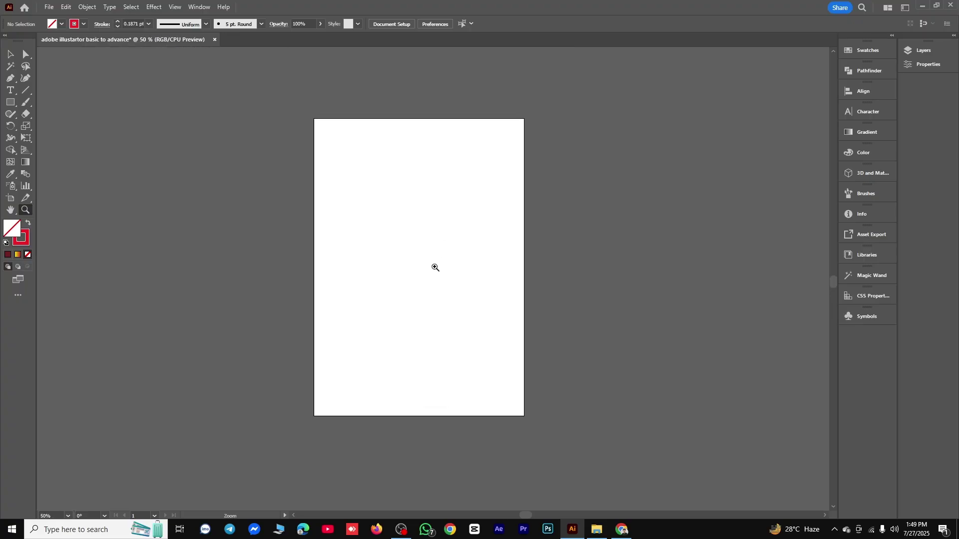
Switch to the Selection tool and zoom in and out on the artboard, ending at 150%
click(10, 54)
scroll(476, 255, up, 1)
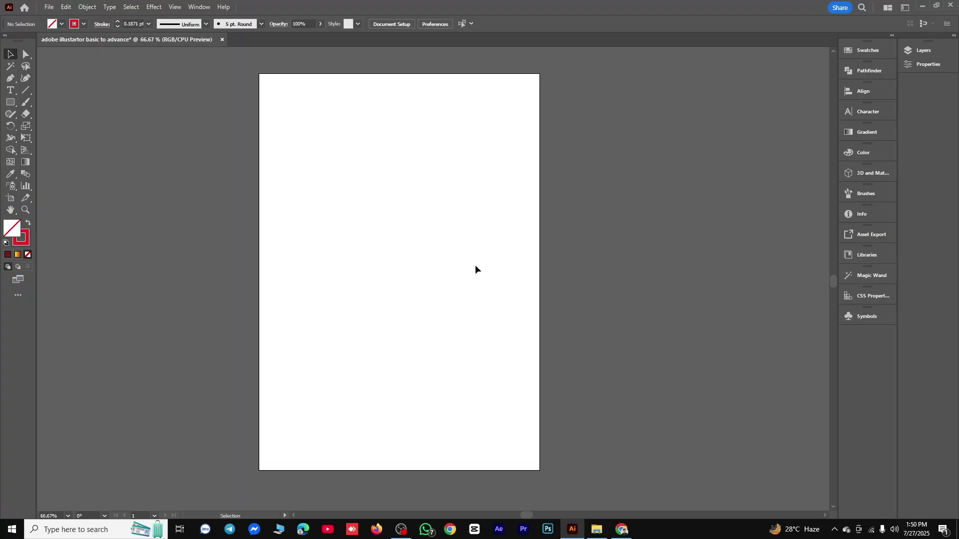
scroll(465, 271, up, 1)
scroll(465, 272, down, 1)
scroll(465, 272, up, 1)
scroll(467, 293, down, 2)
scroll(471, 299, up, 1)
scroll(472, 304, down, 1)
scroll(473, 307, up, 4)
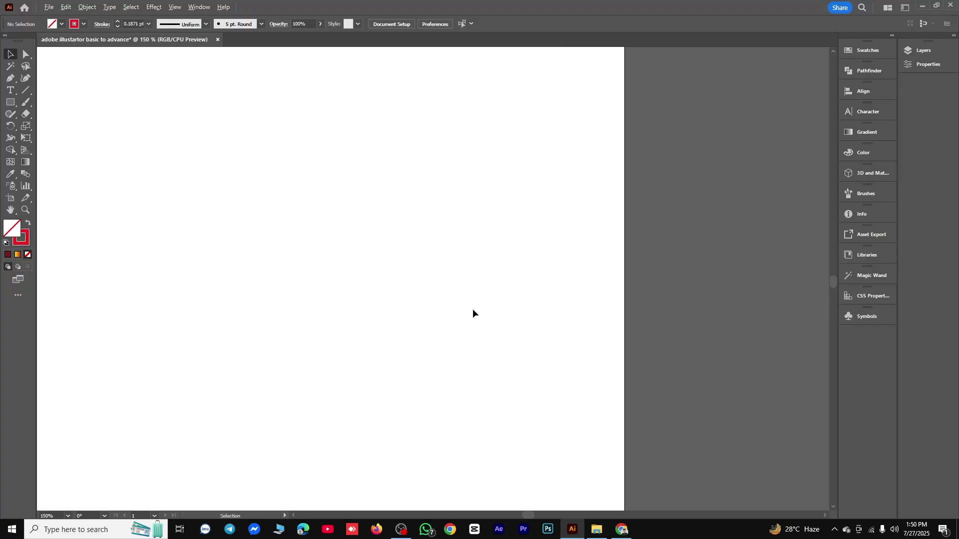
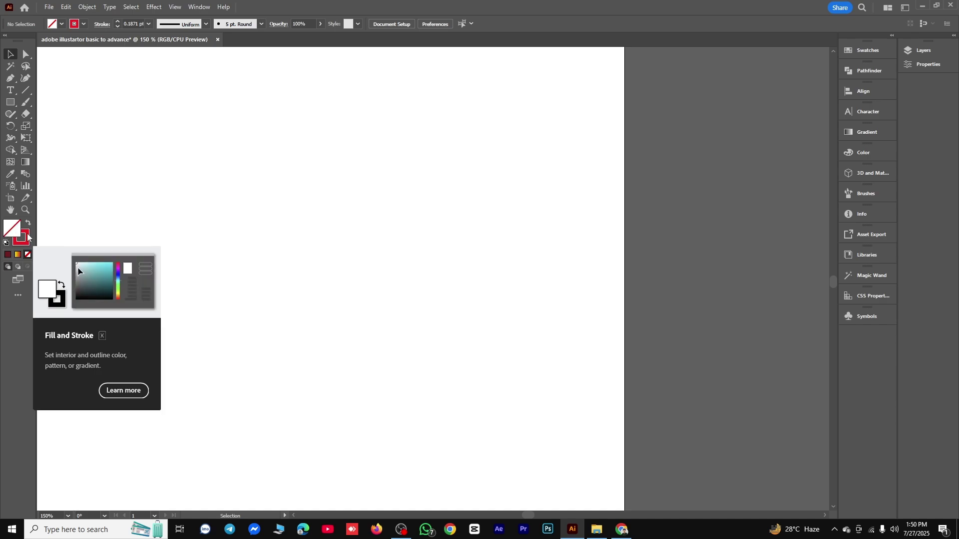
Draw a square about 203 px wide on the artboard and swap its fill and stroke colours
click(27, 231)
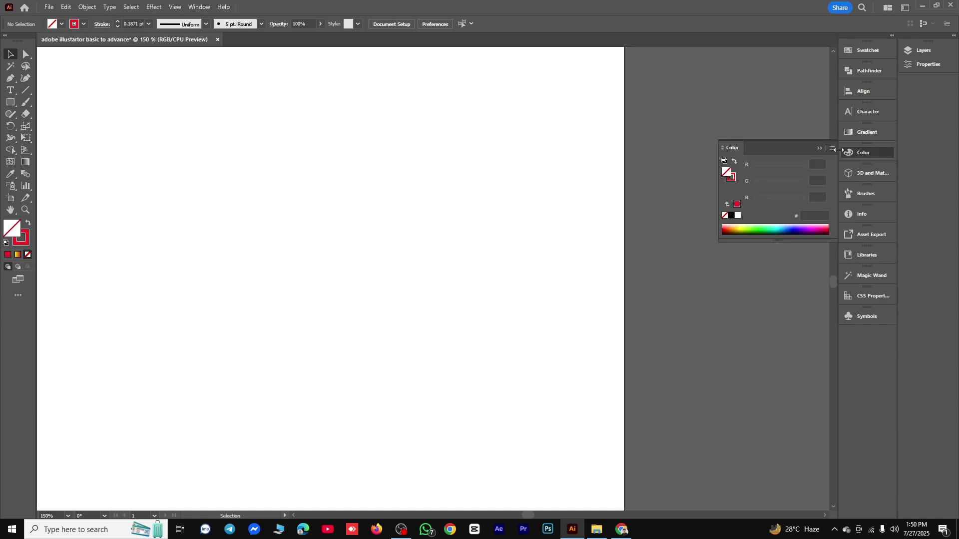
click(820, 147)
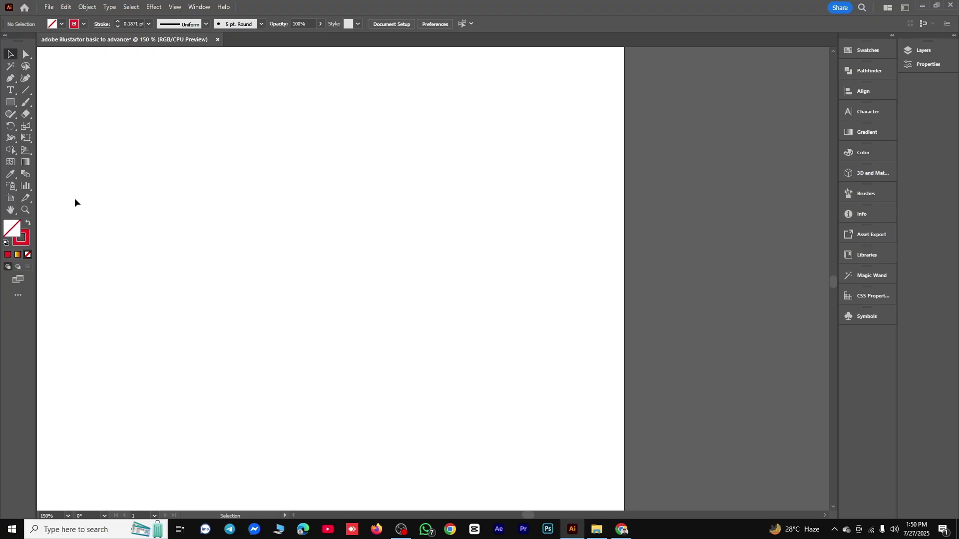
click(10, 102)
drag(165, 132, 380, 347)
key(v)
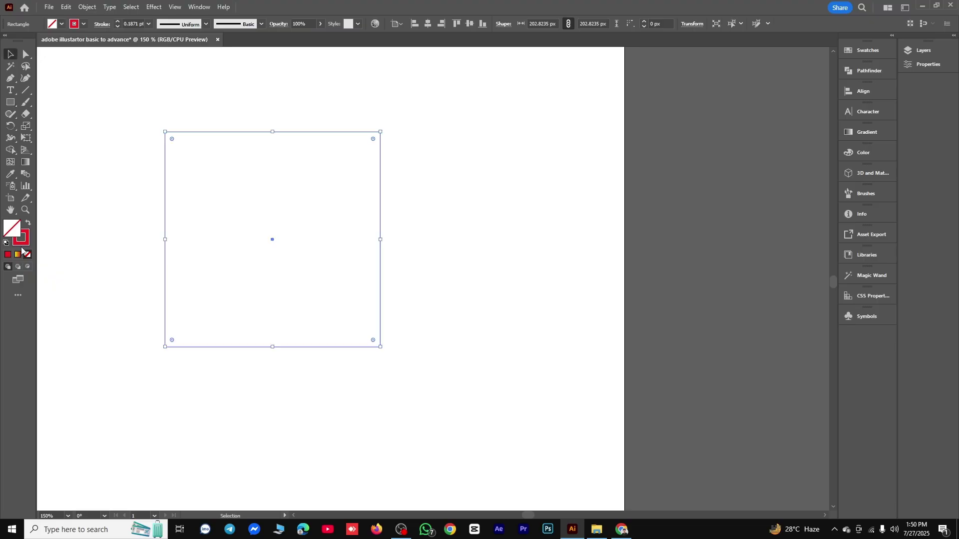
click(28, 224)
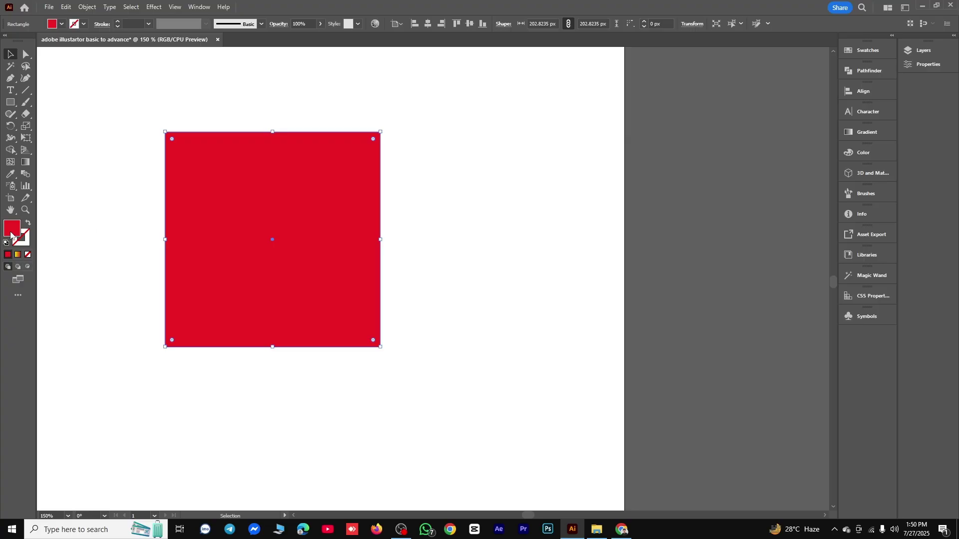
Change the square's fill to the green swatch and then to the yellow swatch
click(26, 239)
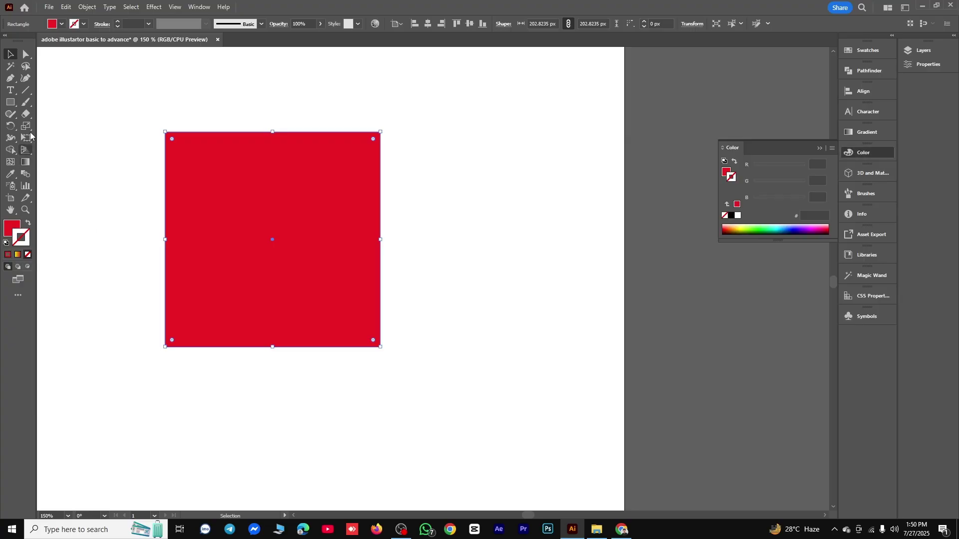
click(58, 25)
click(35, 47)
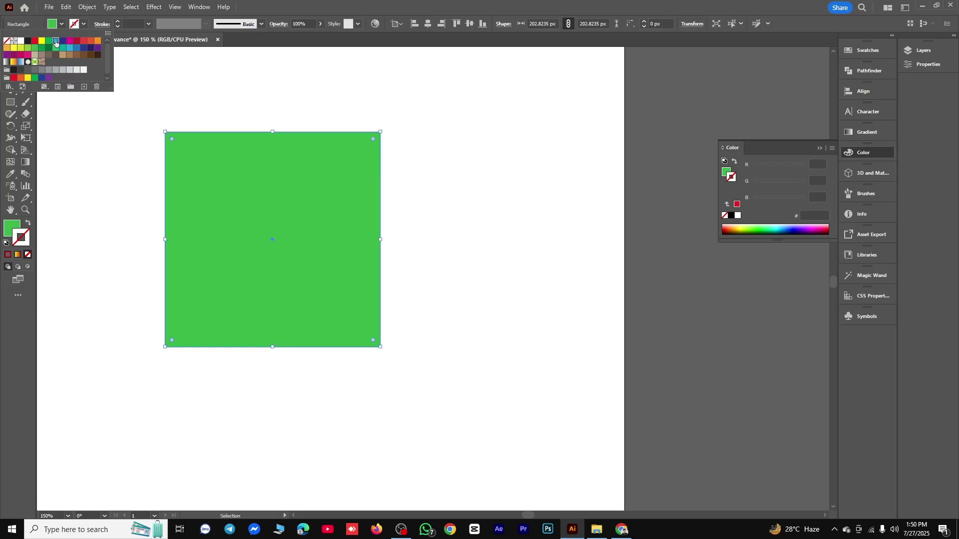
click(42, 42)
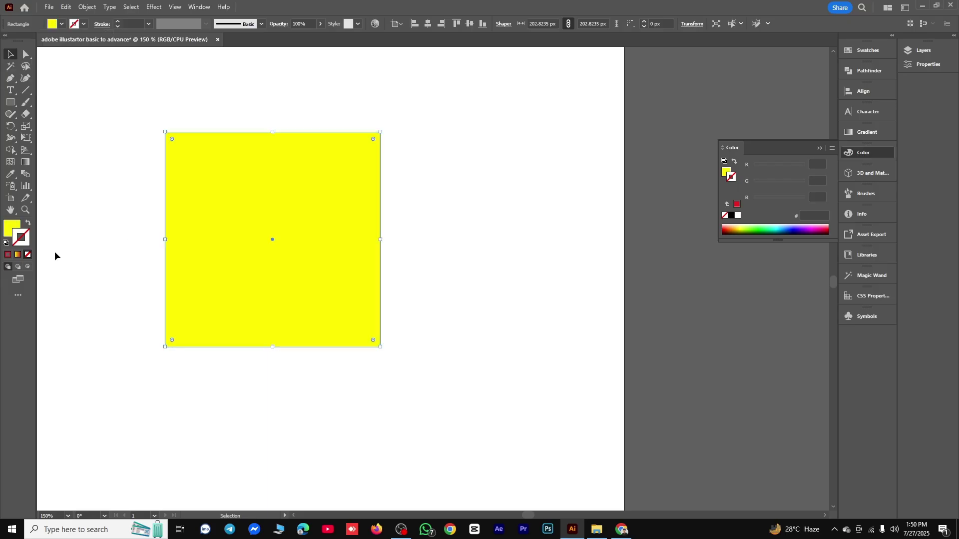
Open and cancel the stroke's Color Picker, and apply the dark blue 2E3192 swatch to the square's stroke
double_click(25, 238)
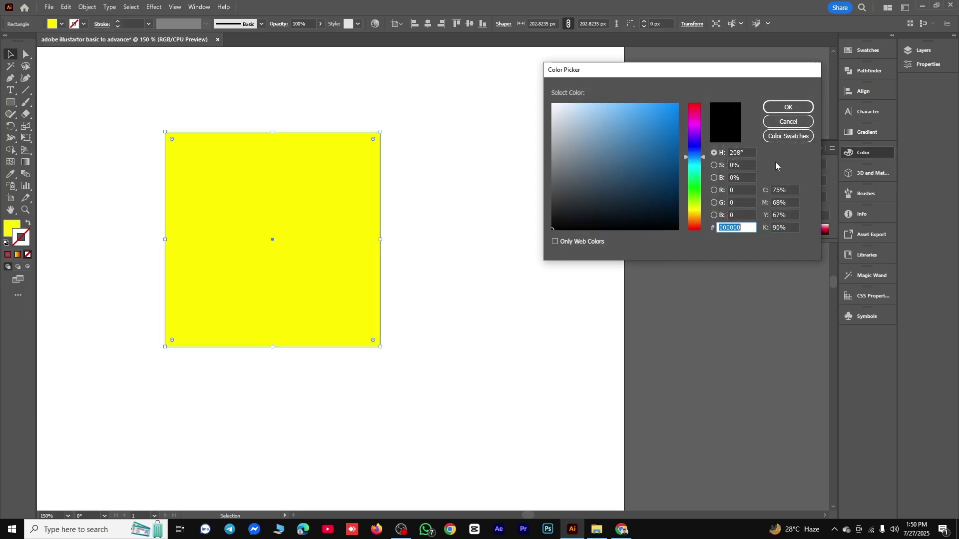
click(788, 121)
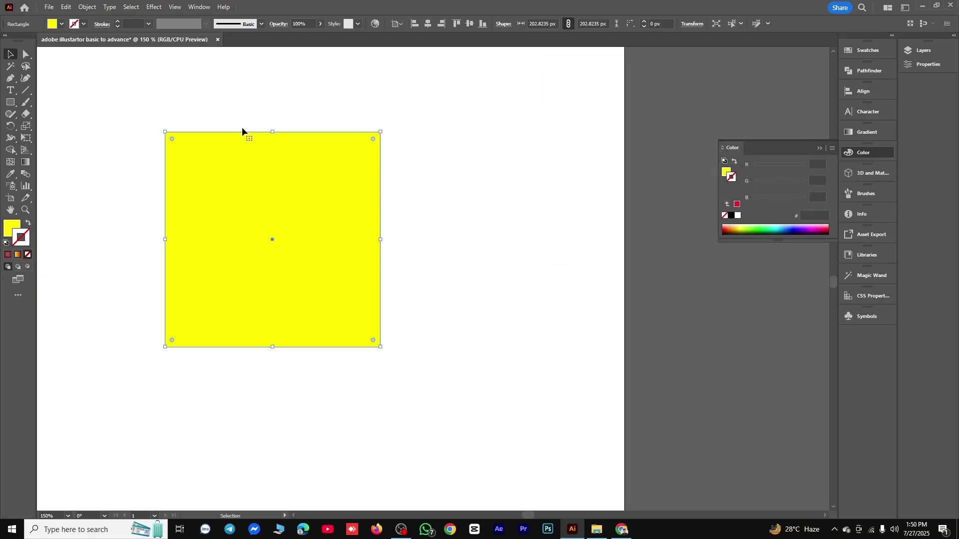
click(83, 24)
click(68, 43)
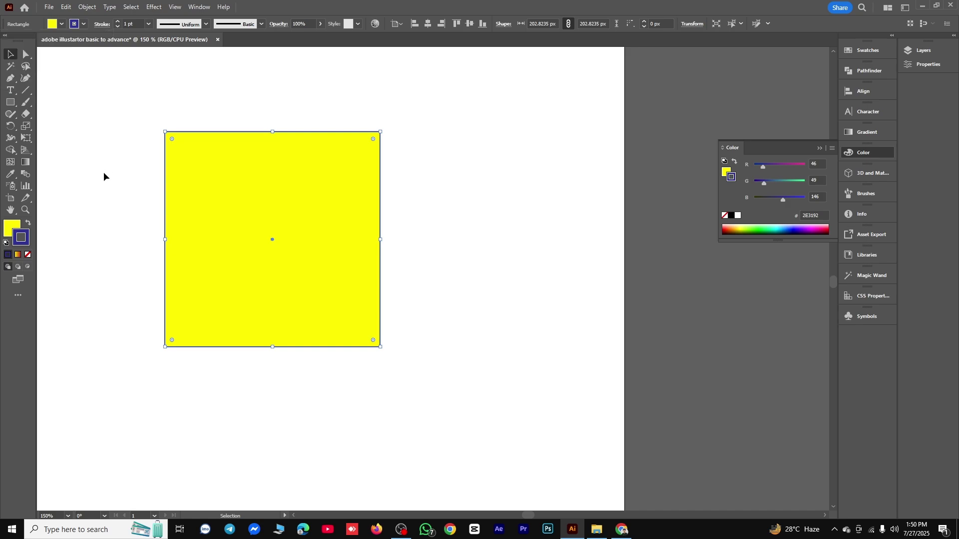
Set the square's fill to blue 000DFF with the Color Picker, and change it to the red ED1C24 swatch
click(10, 228)
double_click(11, 233)
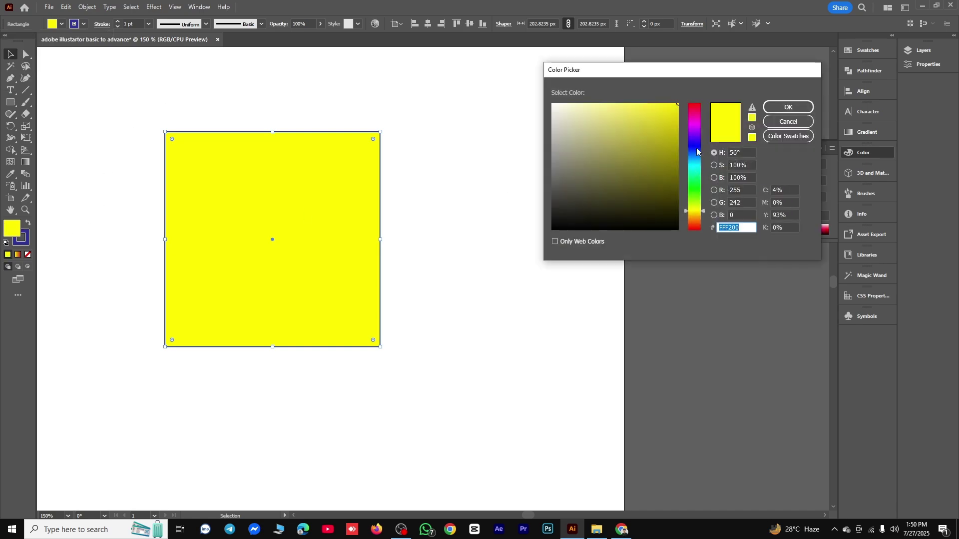
click(694, 146)
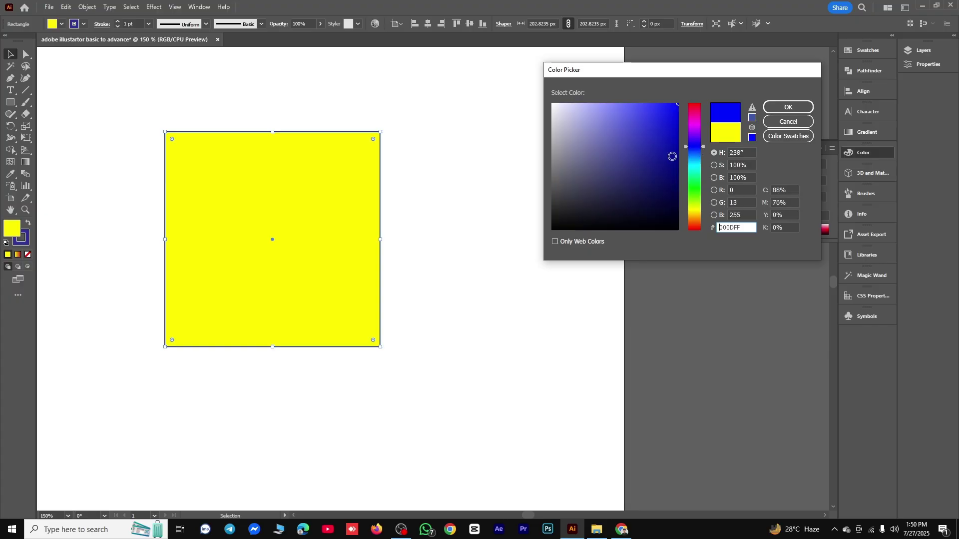
click(788, 107)
click(61, 24)
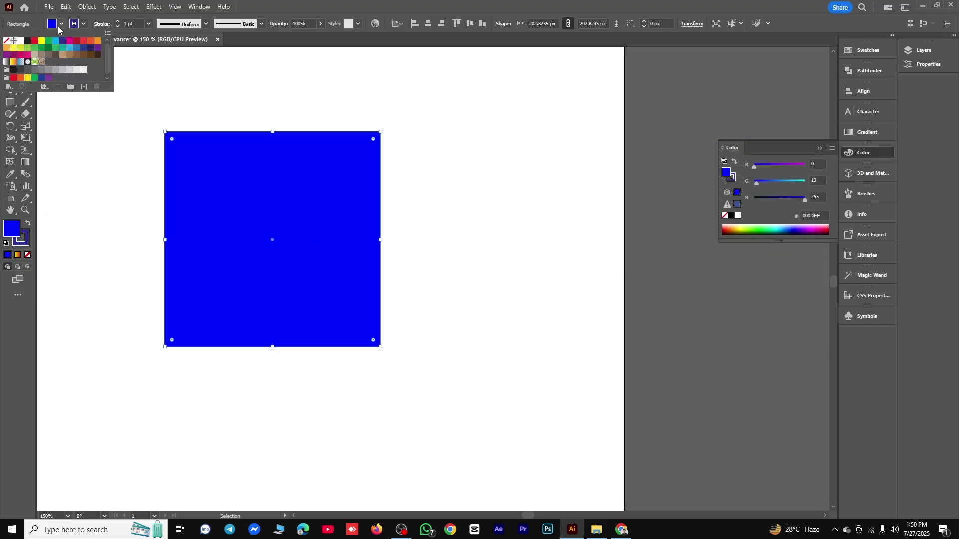
click(35, 41)
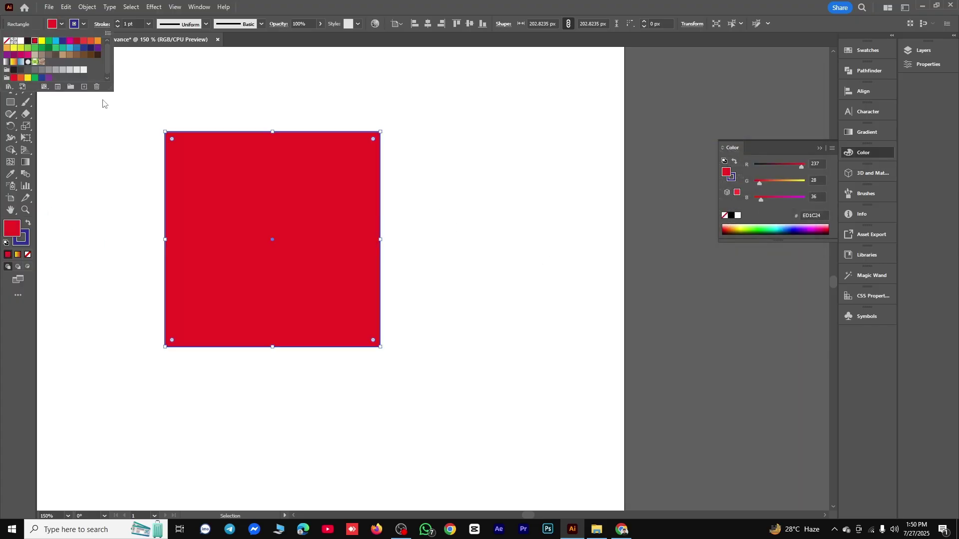
Try the green and cyan swatches on the square's stroke, settle on light grey E6E7E8, and deselect the square
click(27, 242)
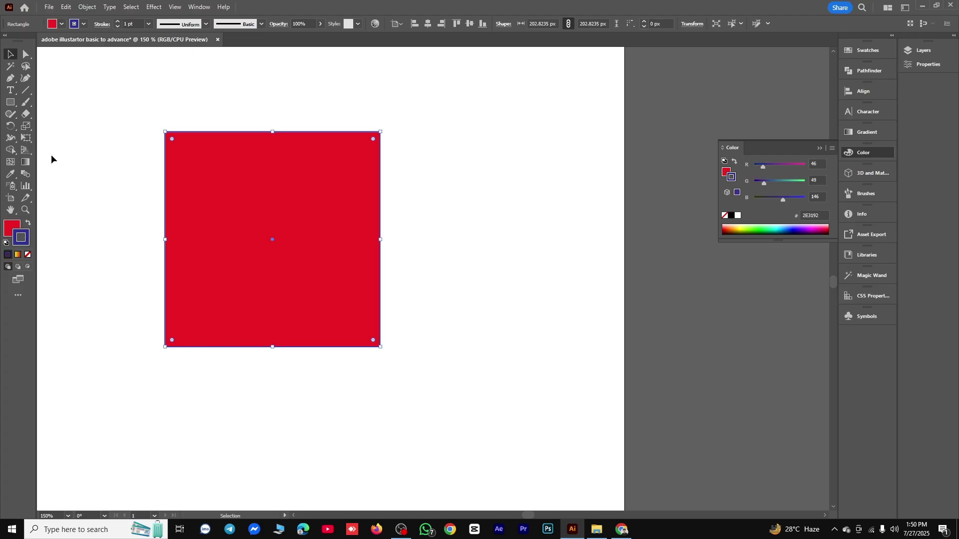
click(83, 24)
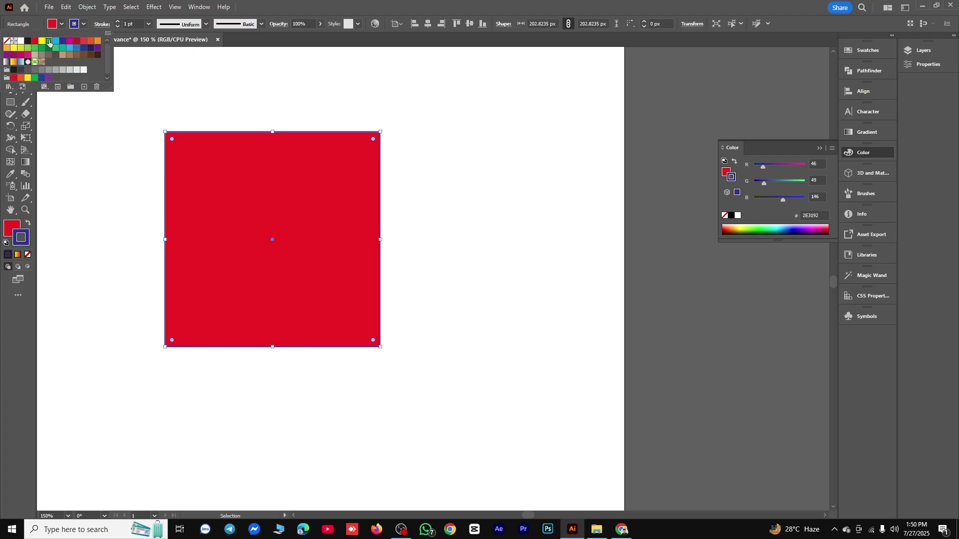
click(49, 43)
click(56, 41)
click(76, 69)
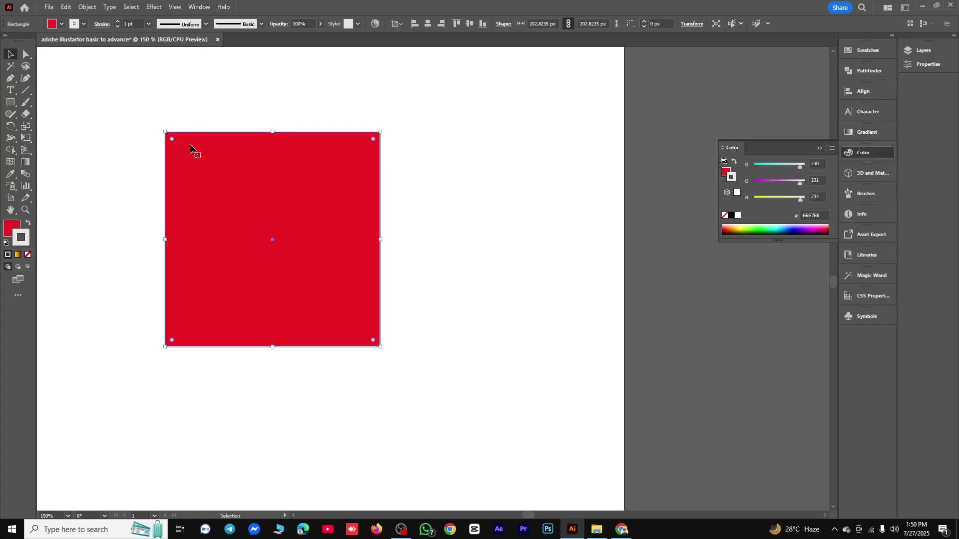
click(50, 229)
Remove the square's fill, undo the removal, and make the stroke the active colour attribute
click(14, 232)
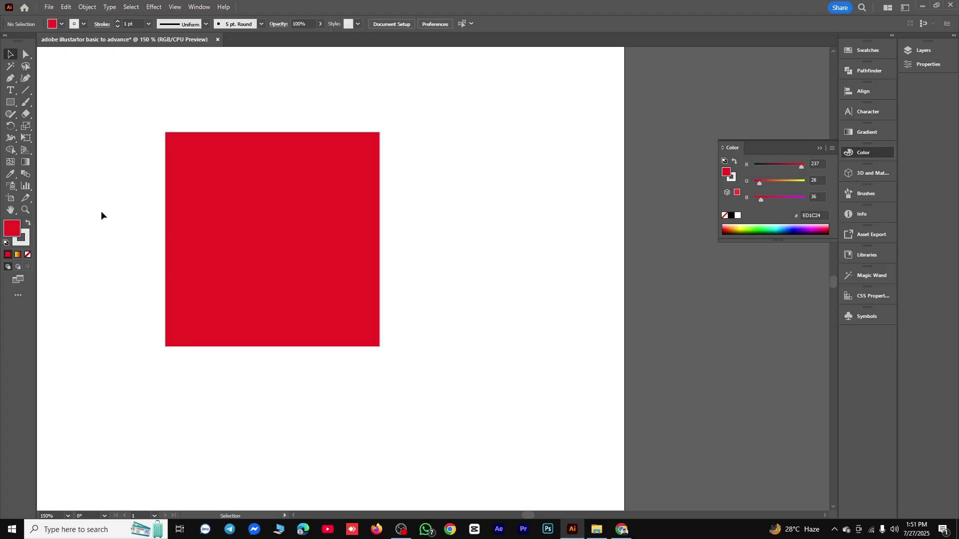
click(260, 177)
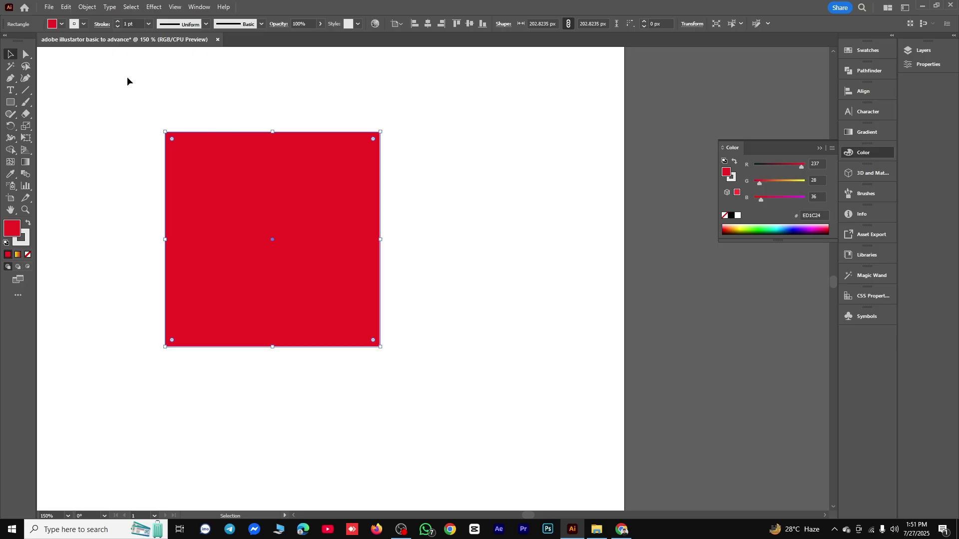
click(30, 255)
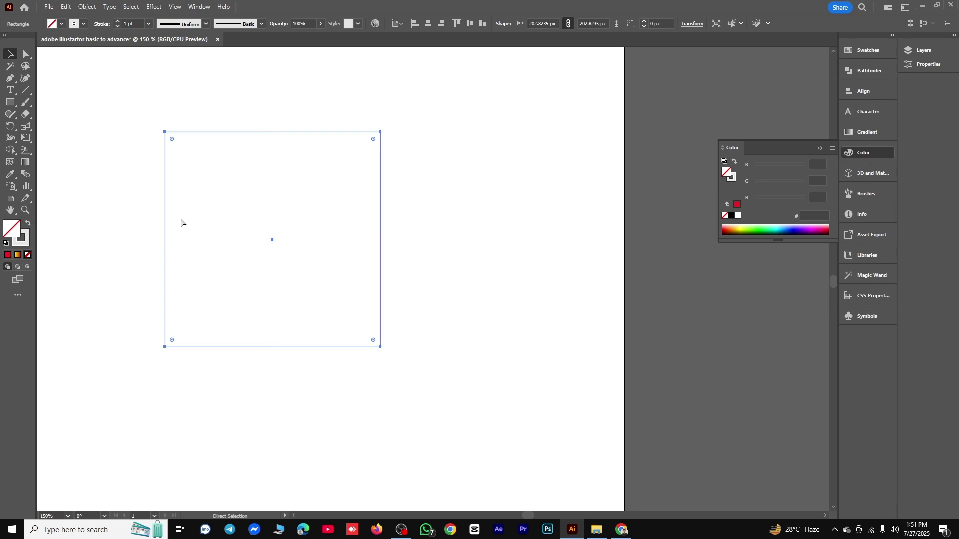
key(ctrl+z)
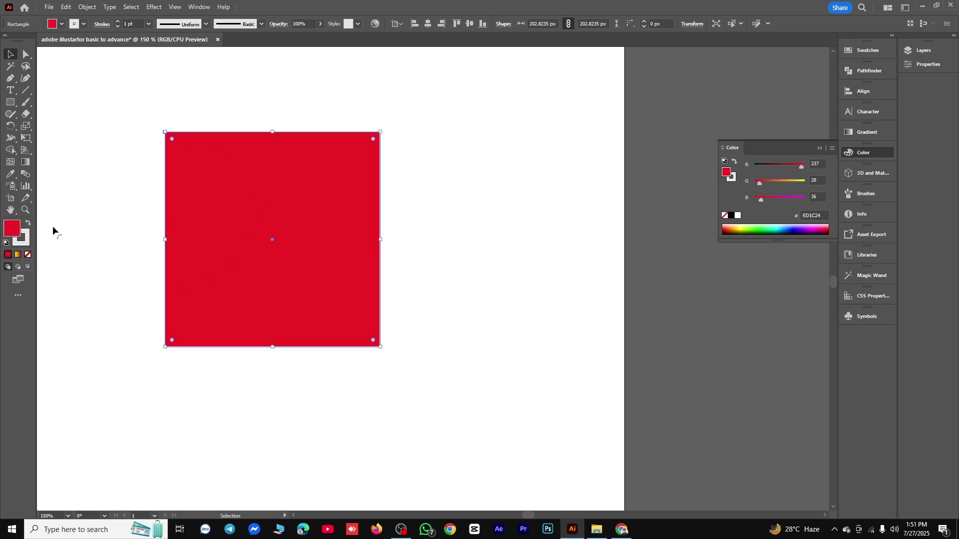
click(24, 239)
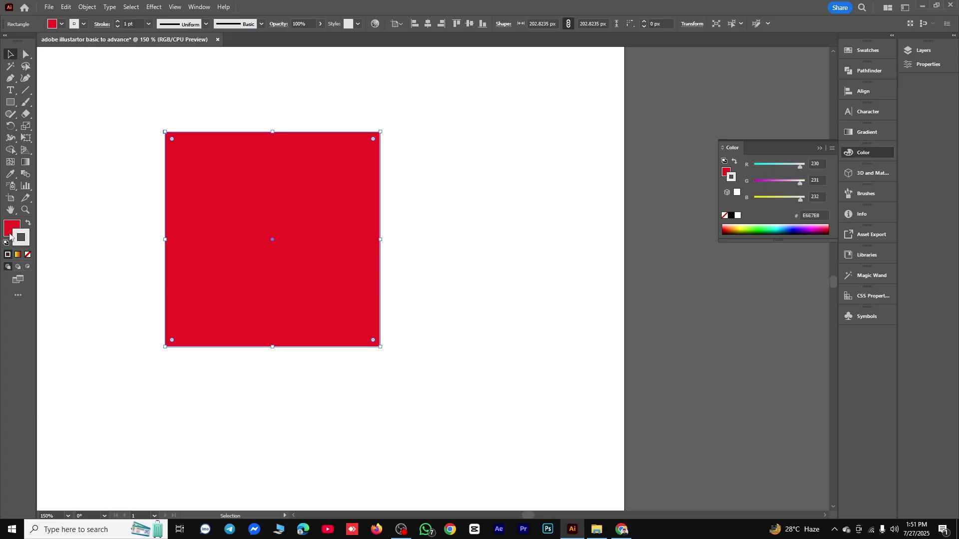
Remove the stroke from the red square, collapse the Color panel, and clear the square from the artboard
click(28, 255)
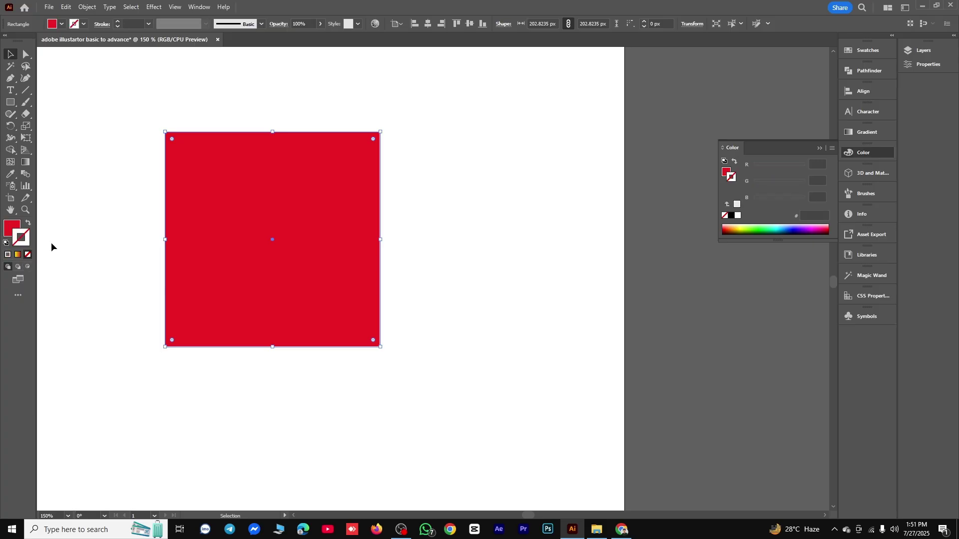
click(817, 149)
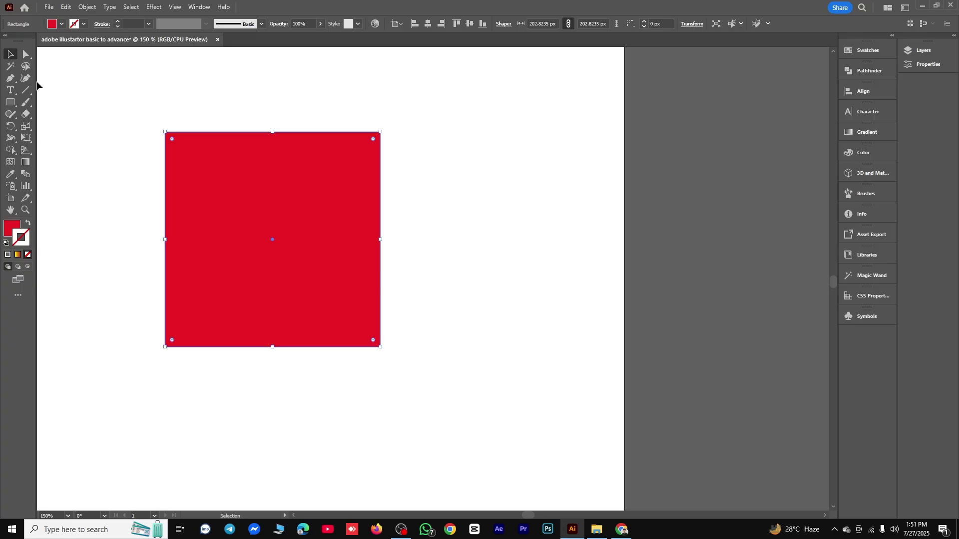
drag(63, 136, 250, 335)
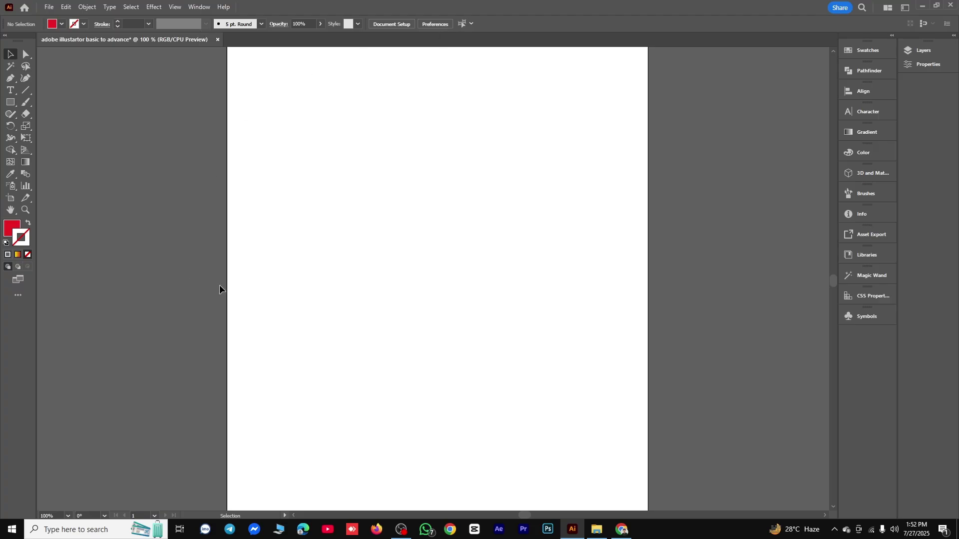
View the New Document settings and close them without creating a document
click(49, 8)
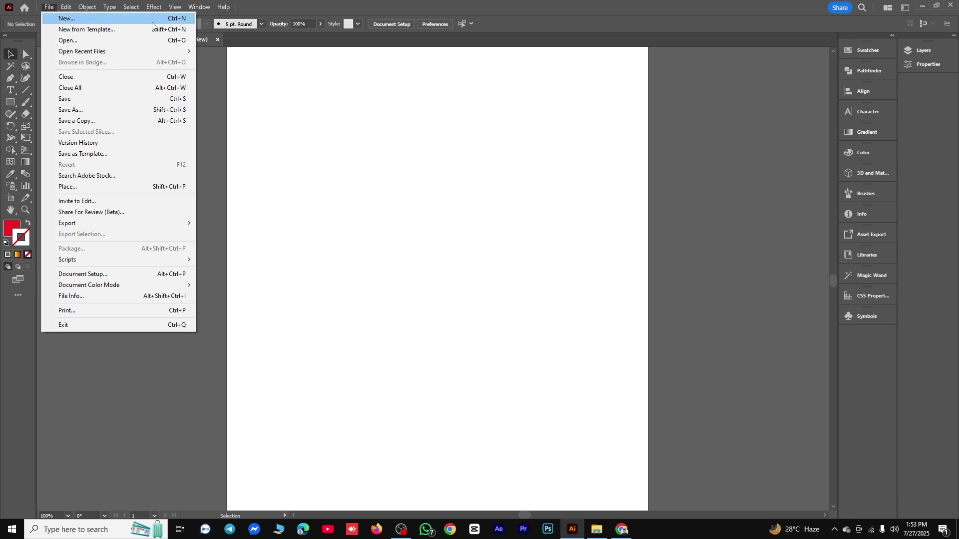
click(110, 18)
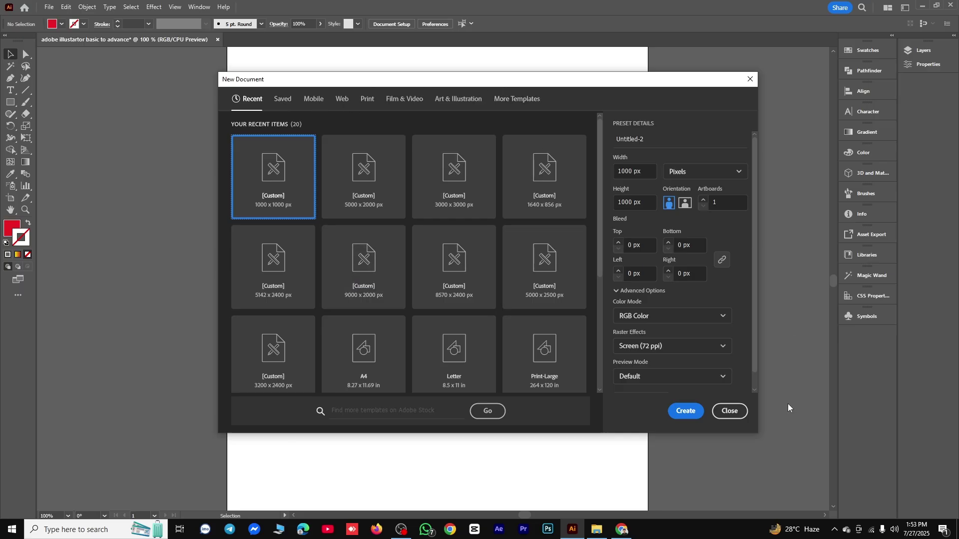
click(726, 413)
Create a document from the Business Cards template in the Blank Templates folder and look over its artboards
click(53, 7)
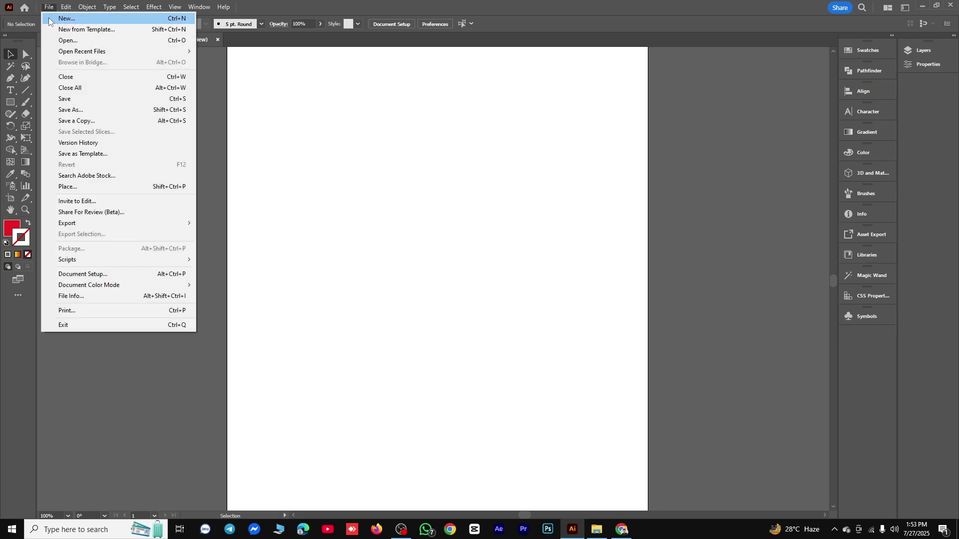
click(106, 30)
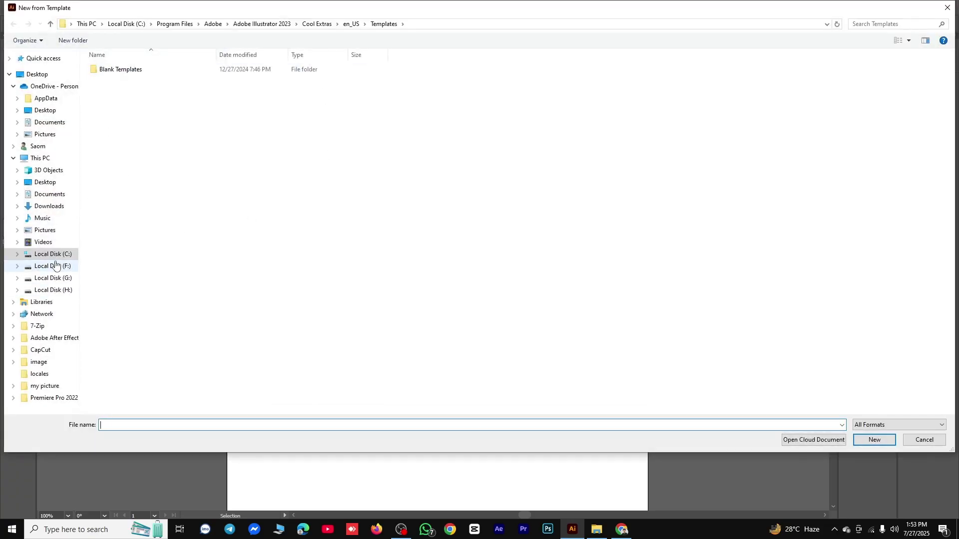
double_click(154, 72)
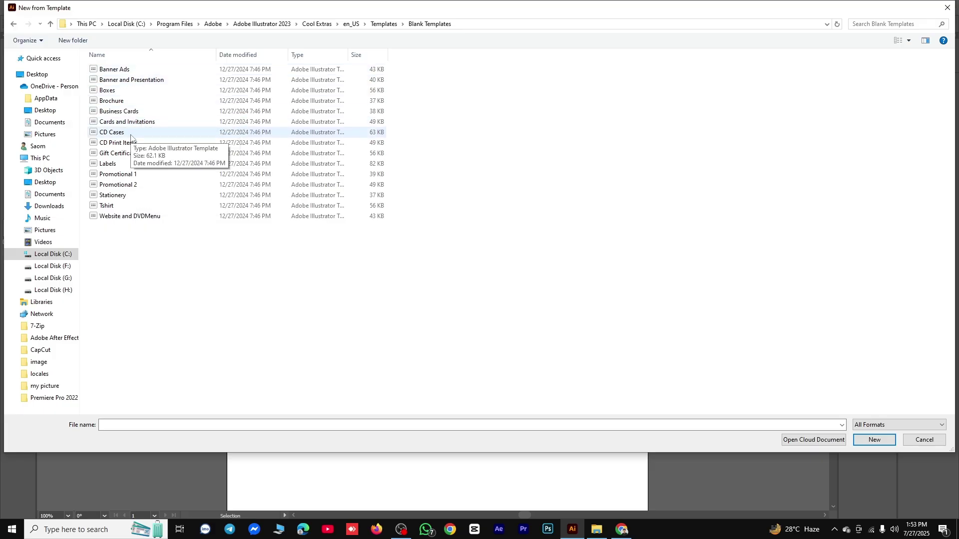
double_click(138, 112)
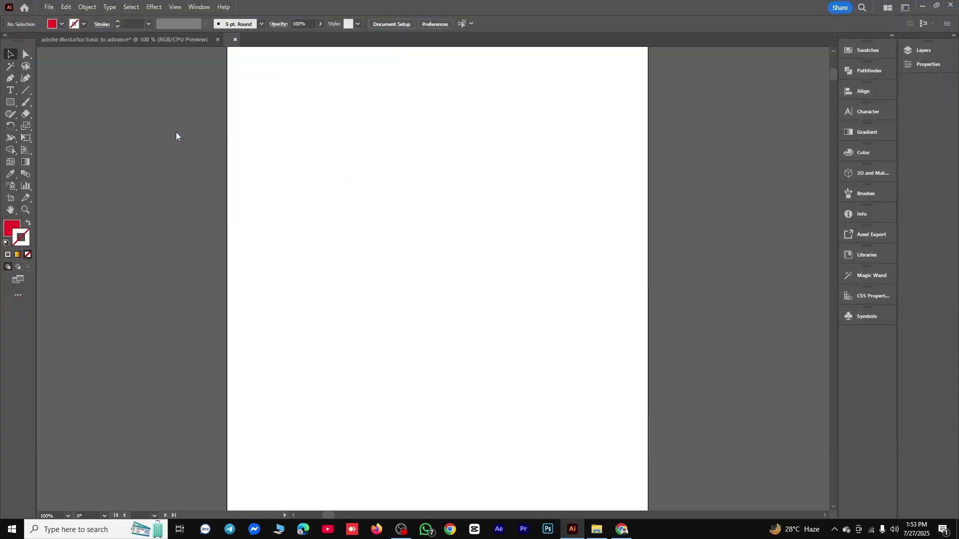
scroll(480, 258, down, 1)
scroll(480, 255, up, 2)
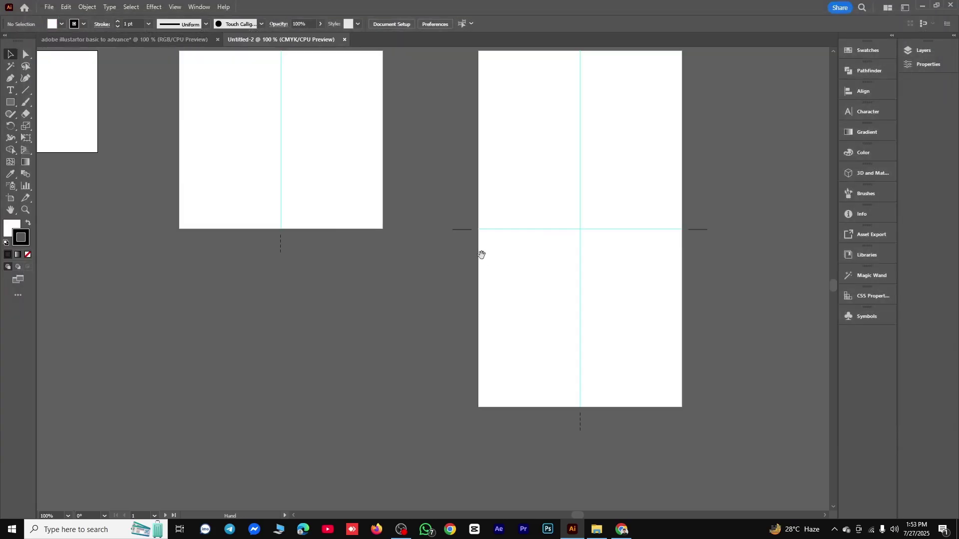
Close the untitled document created from the template and return to the original document
click(49, 7)
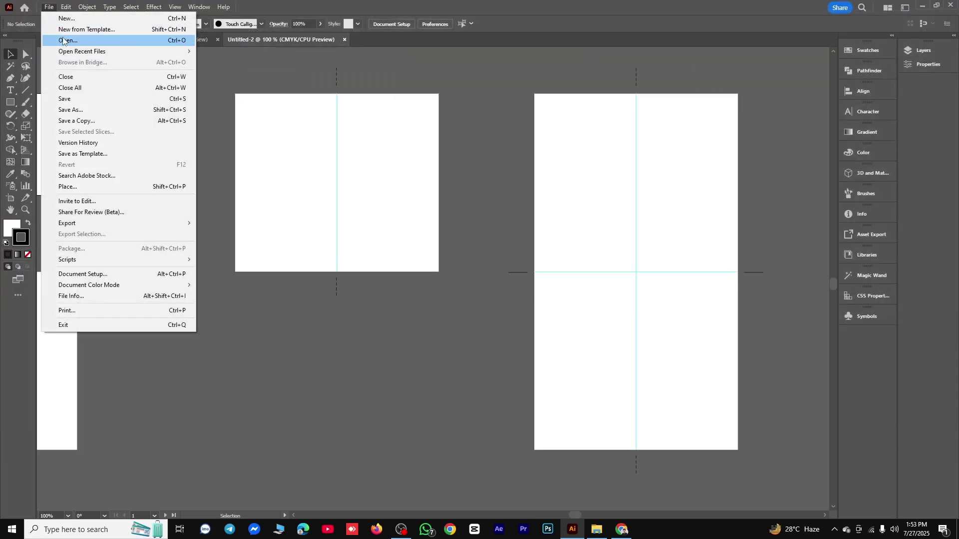
click(321, 52)
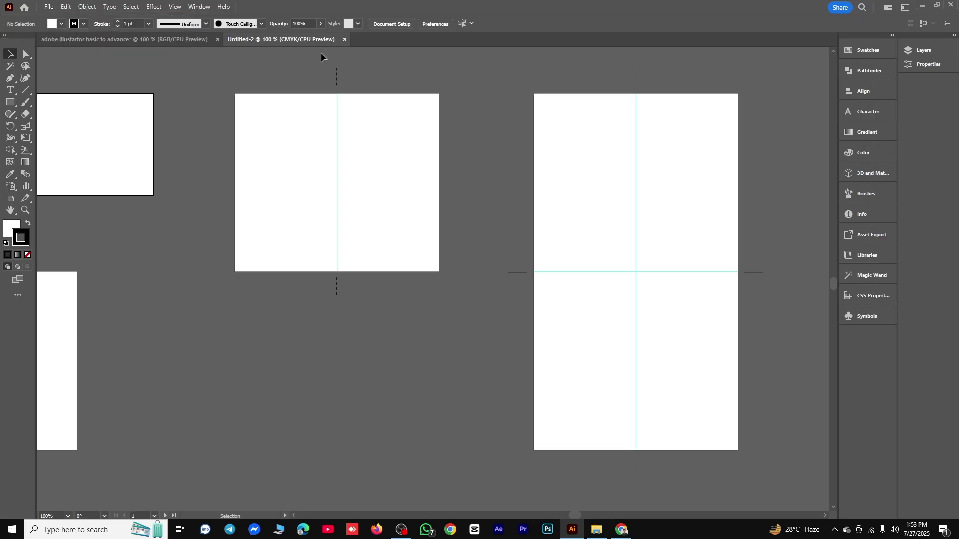
click(344, 40)
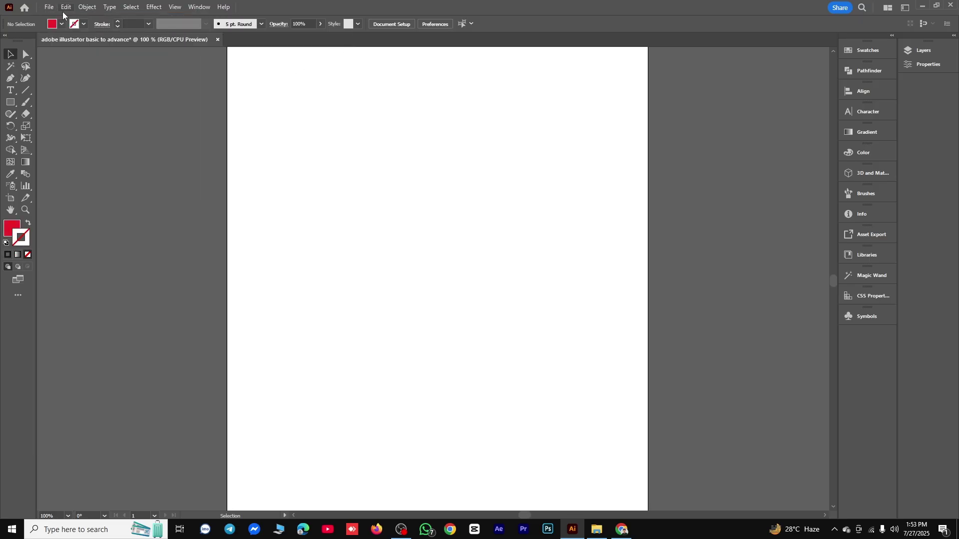
Browse local disks F and G and the Radian It folder for a file to open, and cancel without opening anything
click(48, 6)
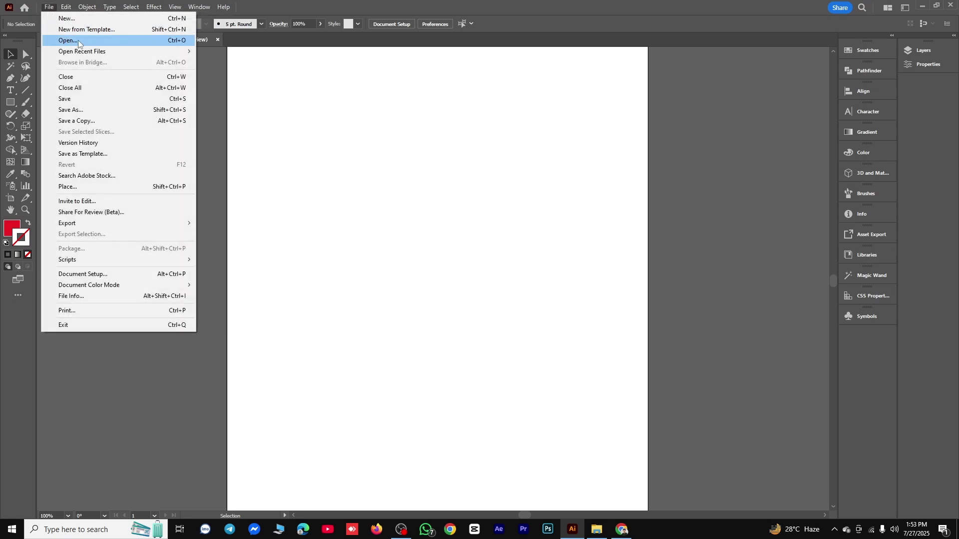
click(78, 41)
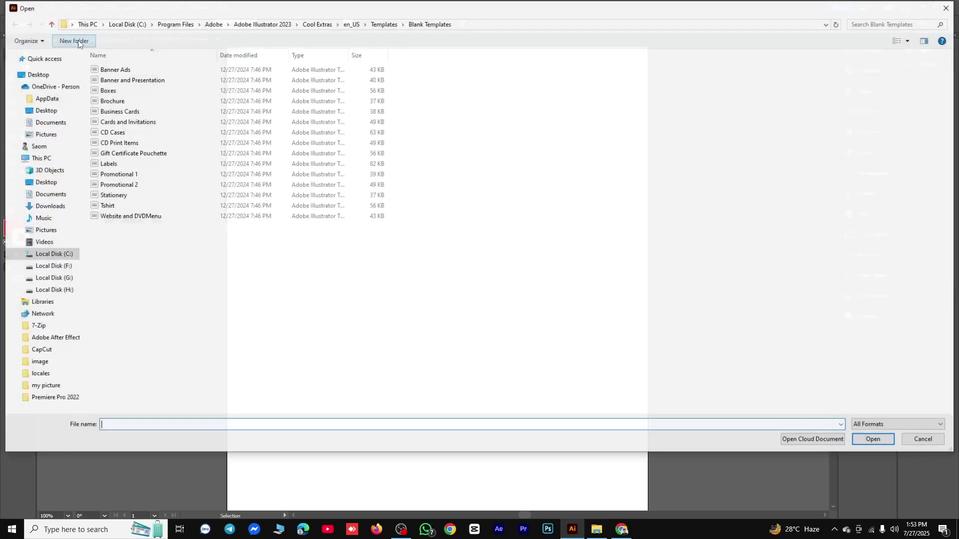
click(69, 254)
click(64, 266)
click(65, 278)
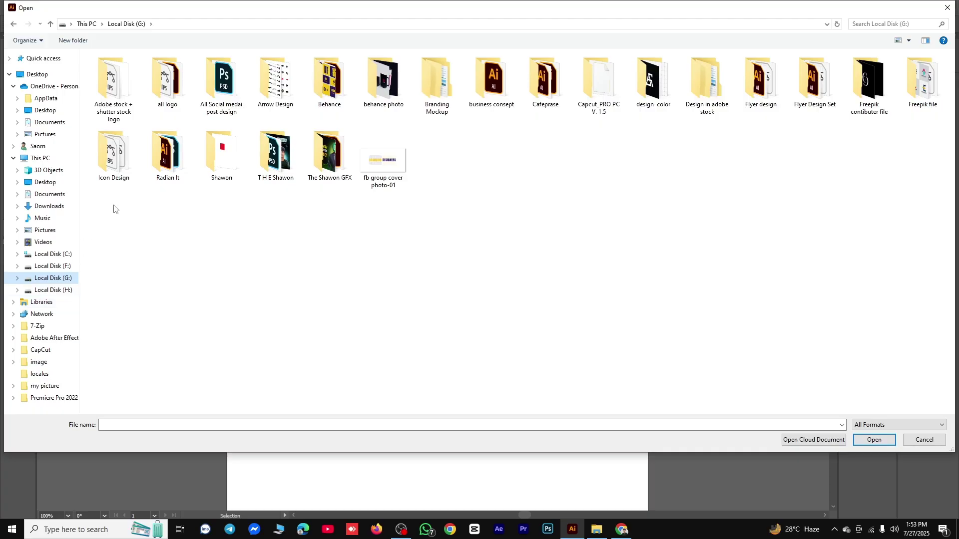
double_click(167, 153)
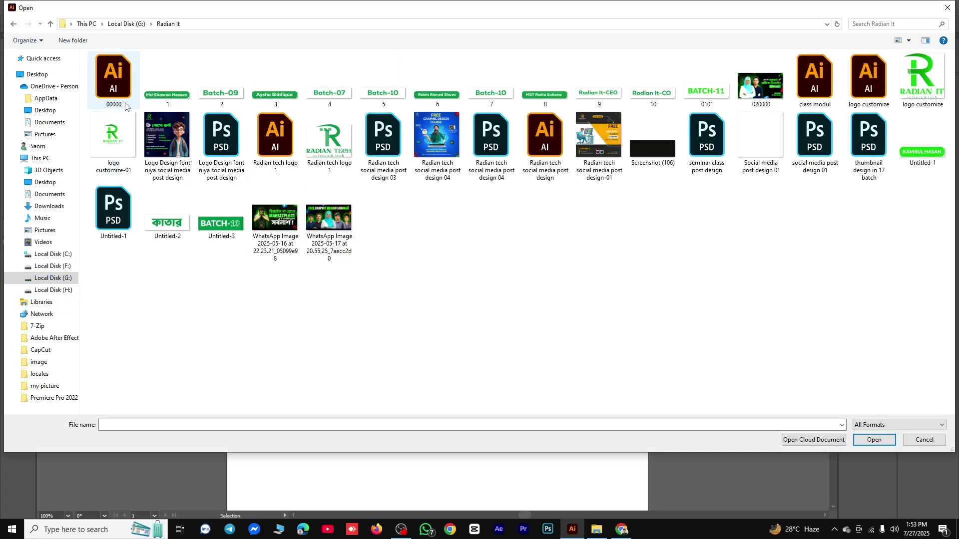
click(54, 278)
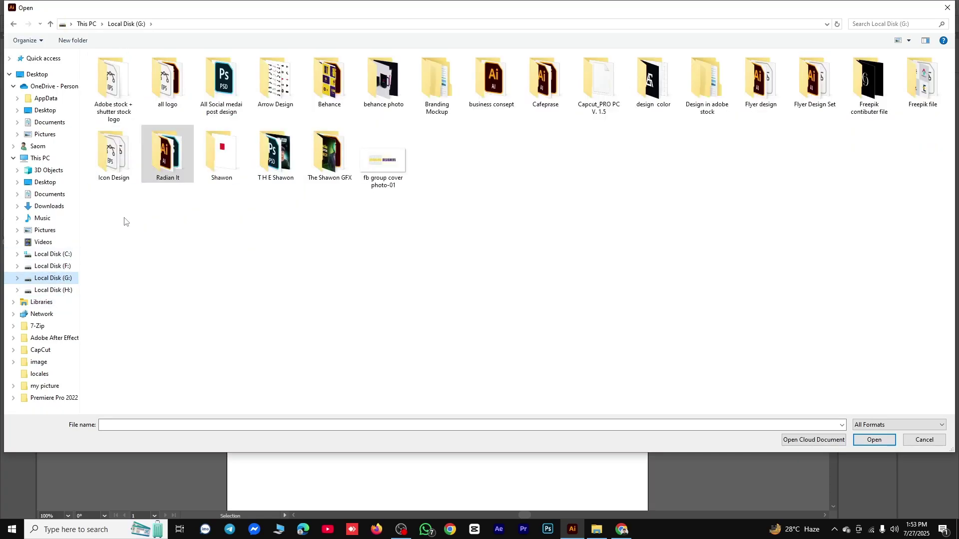
click(72, 268)
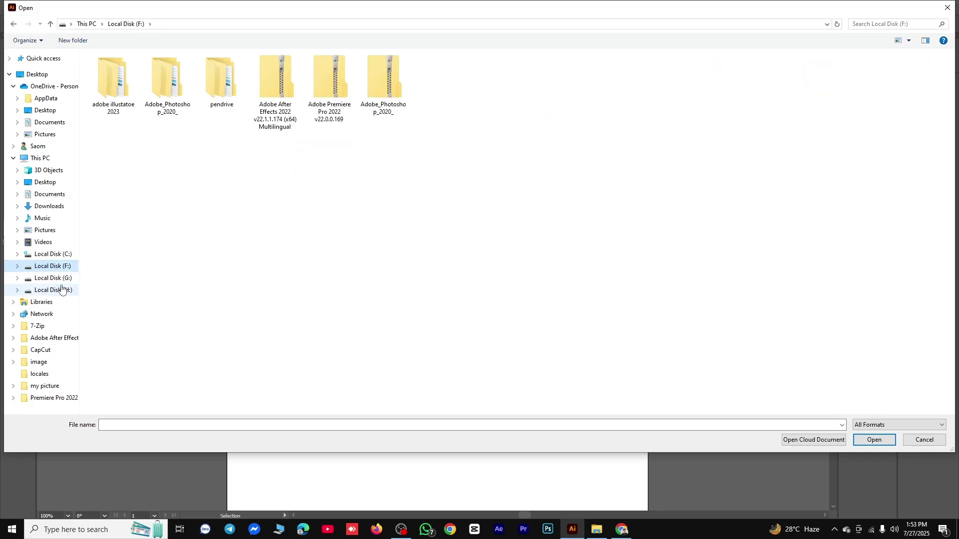
click(947, 7)
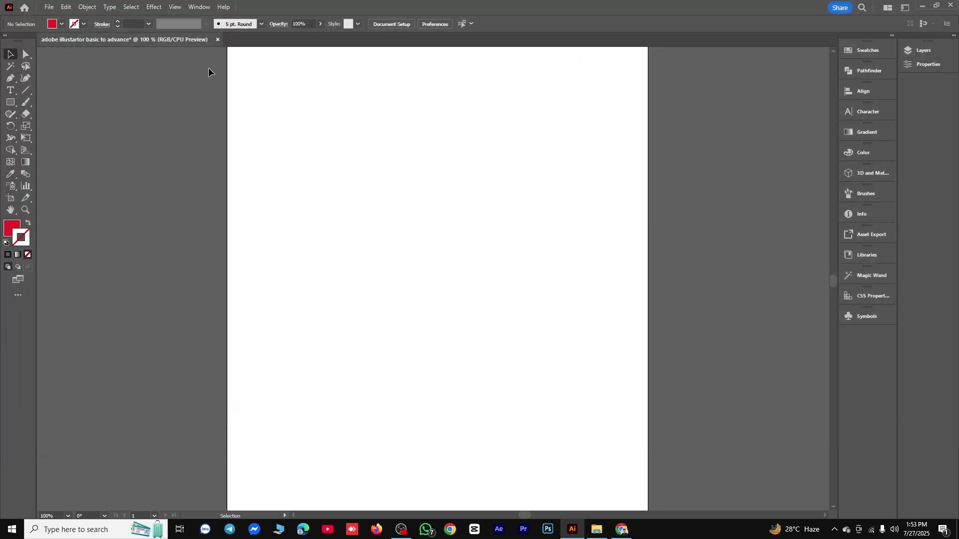
Open icon 61.ai from the recent files, view its icon sheet, and close it again
click(49, 7)
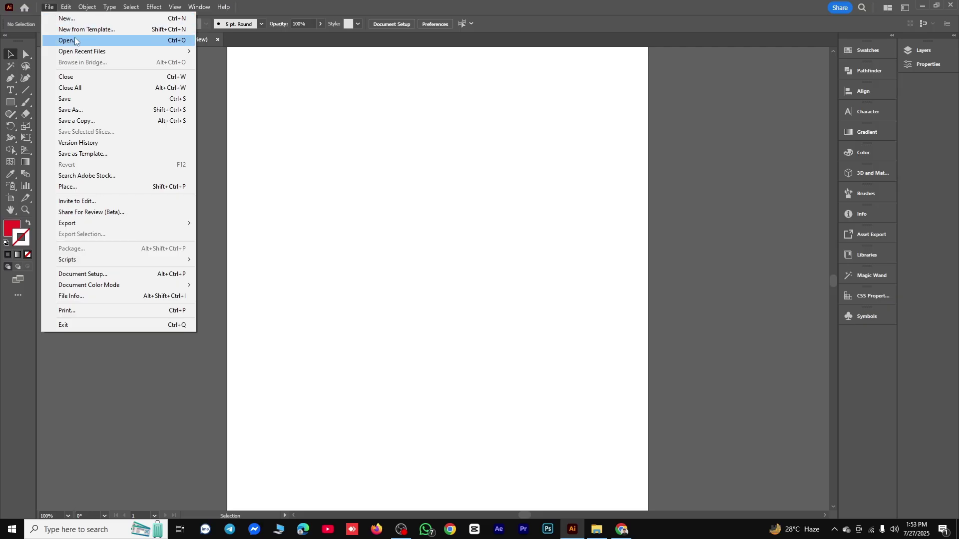
mouse_move(115, 52)
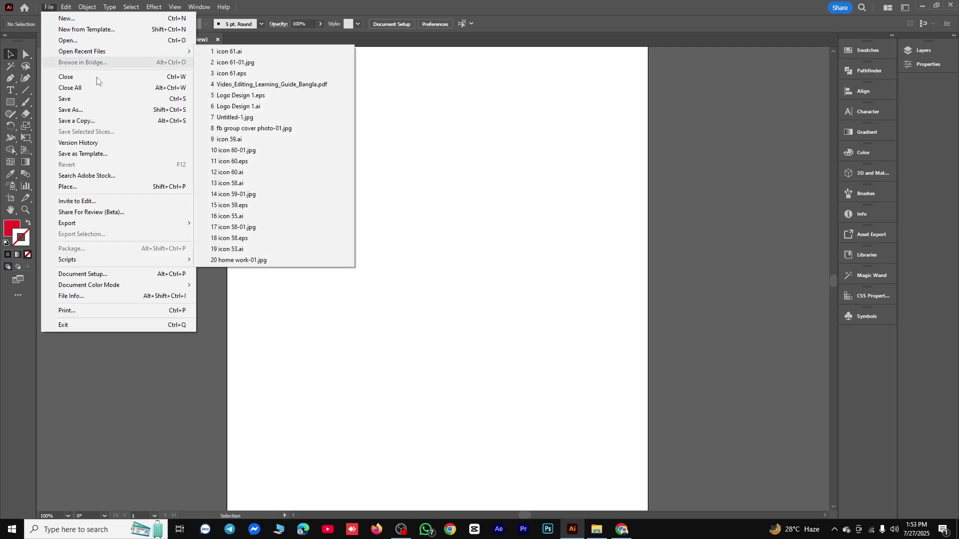
click(549, 255)
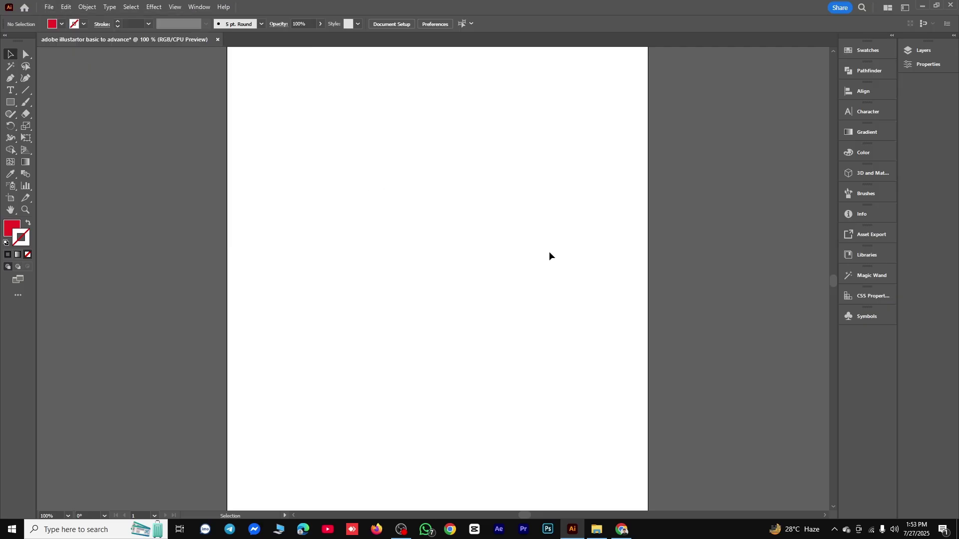
click(53, 6)
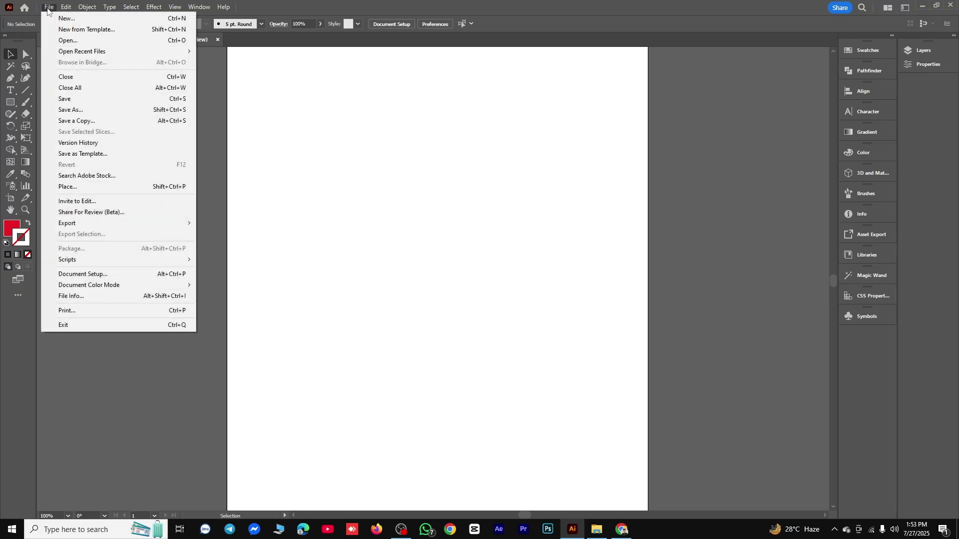
mouse_move(70, 52)
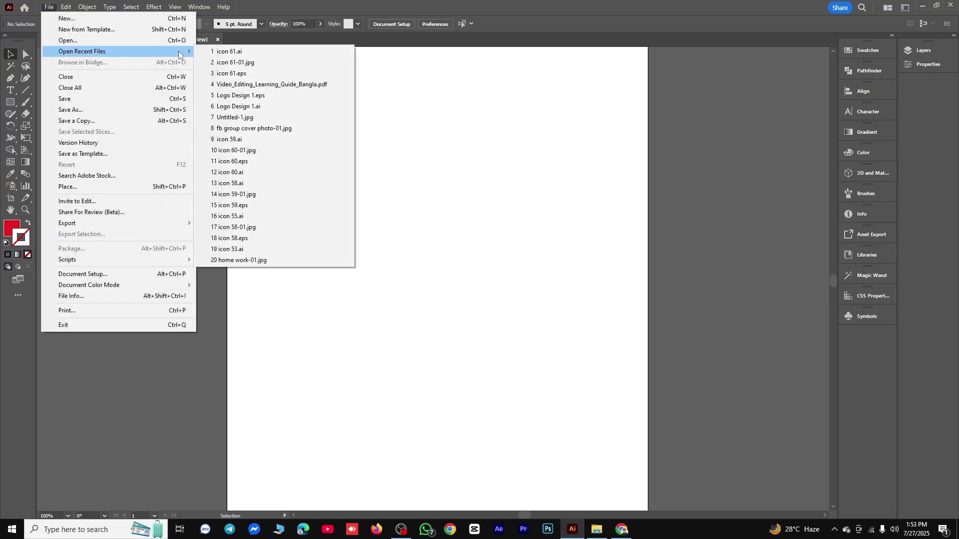
click(235, 54)
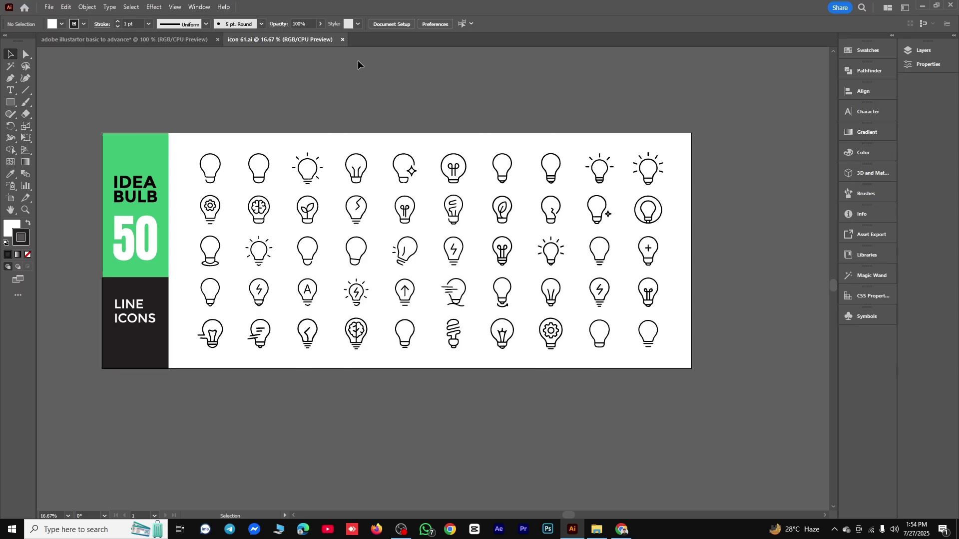
click(342, 40)
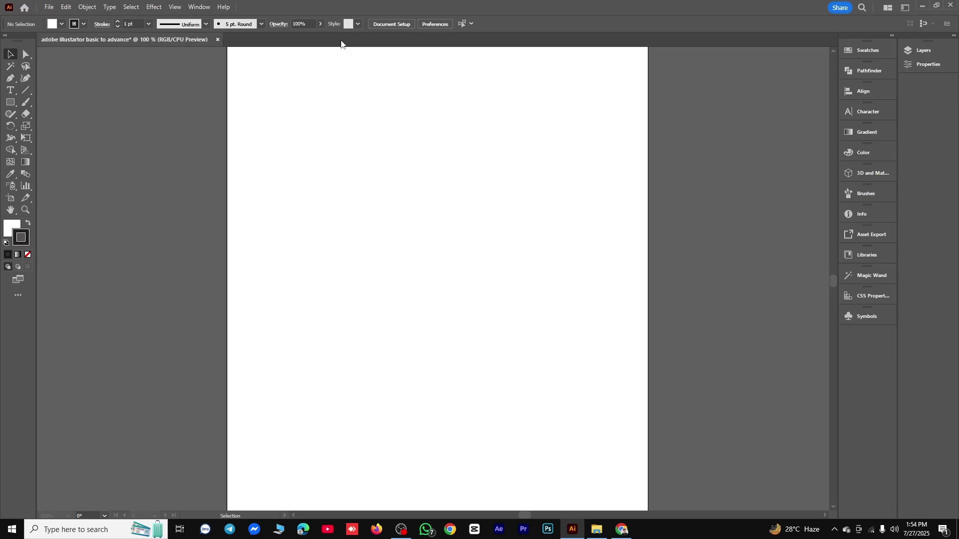
Try the Close and Close All commands on the current document, cancelling both times to keep it open
click(52, 6)
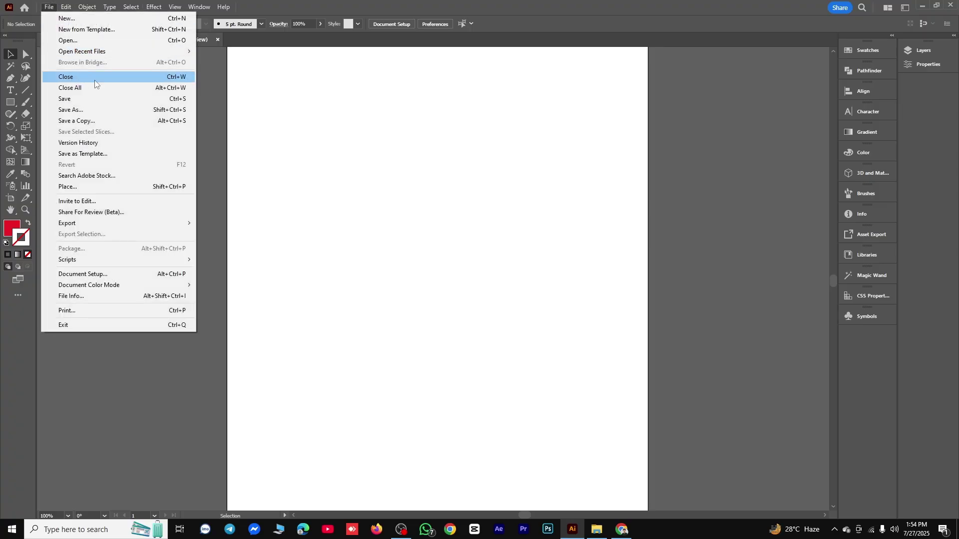
click(115, 83)
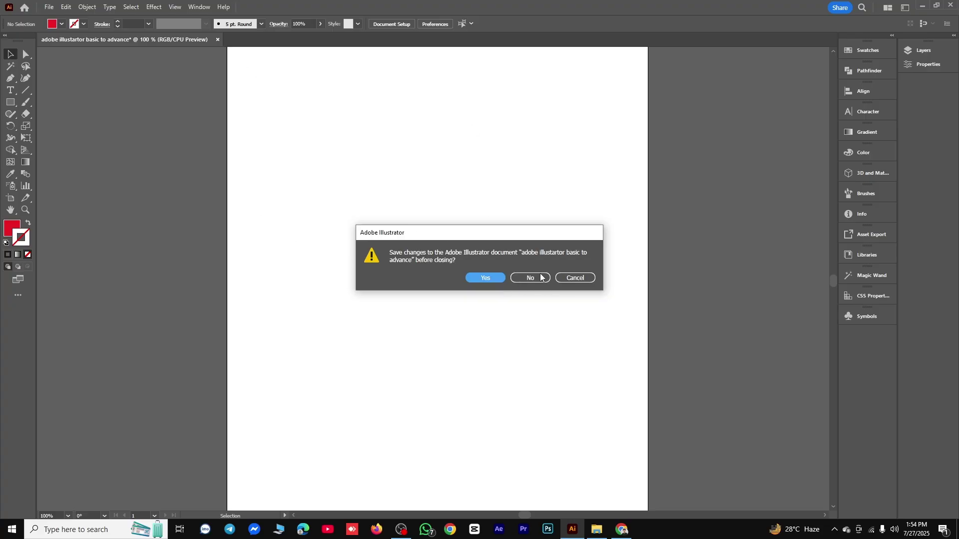
click(574, 278)
click(49, 7)
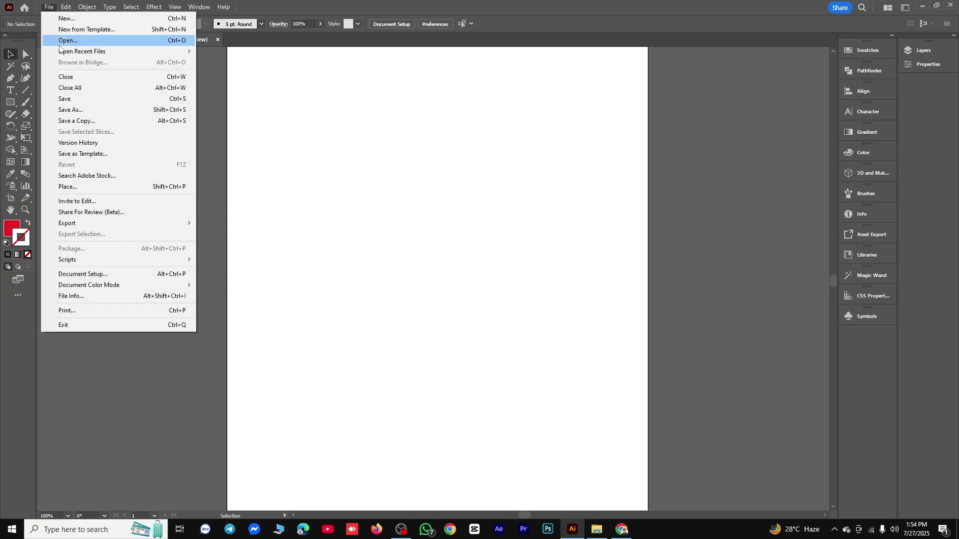
click(75, 88)
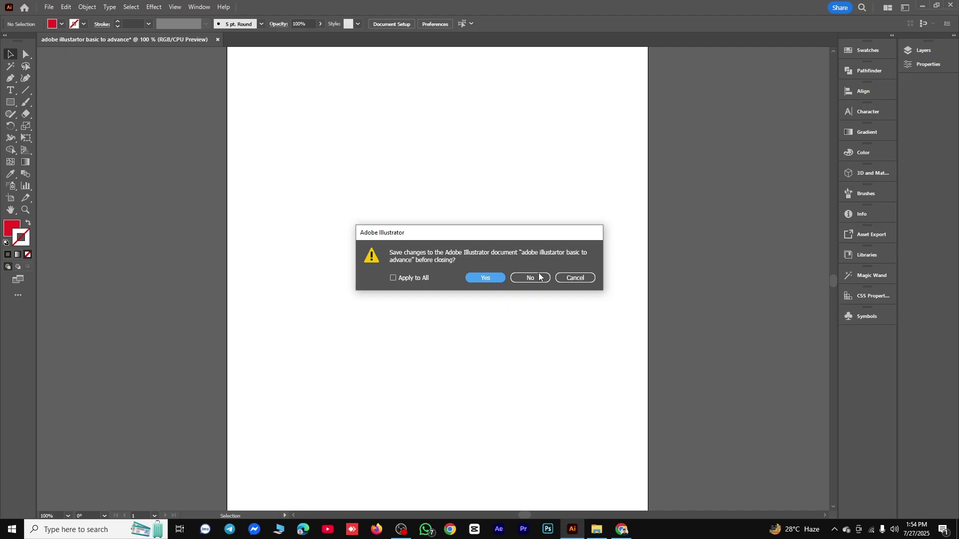
click(574, 278)
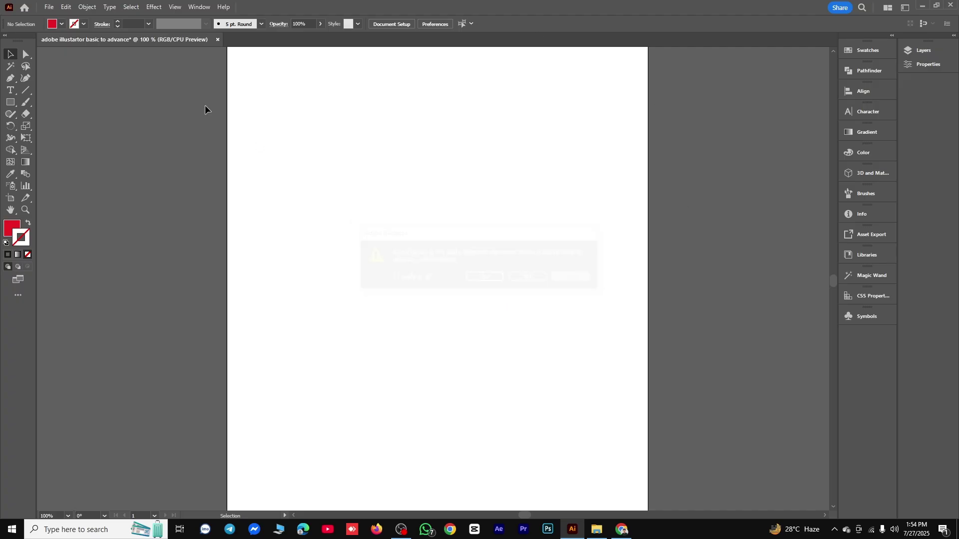
Open the Save dialog for the current document and cancel without saving
click(49, 7)
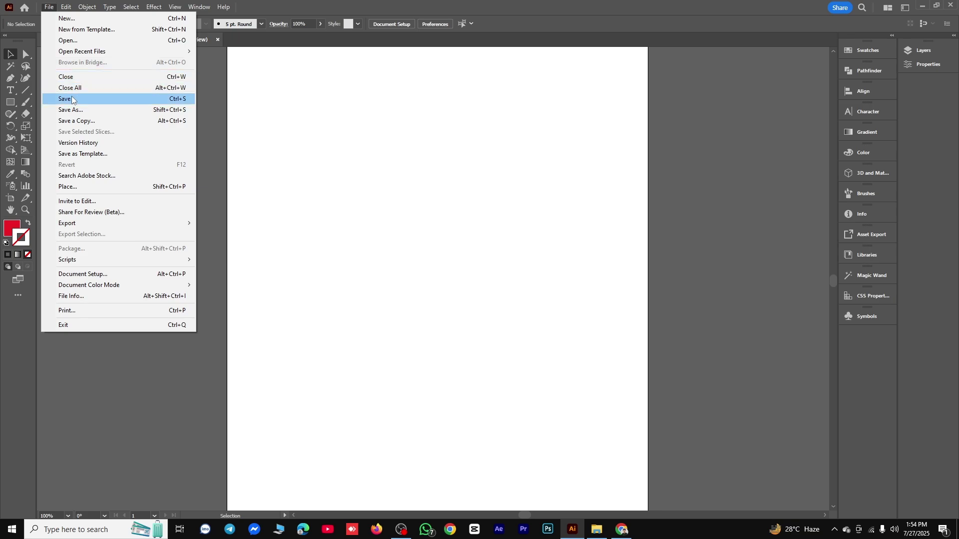
click(72, 99)
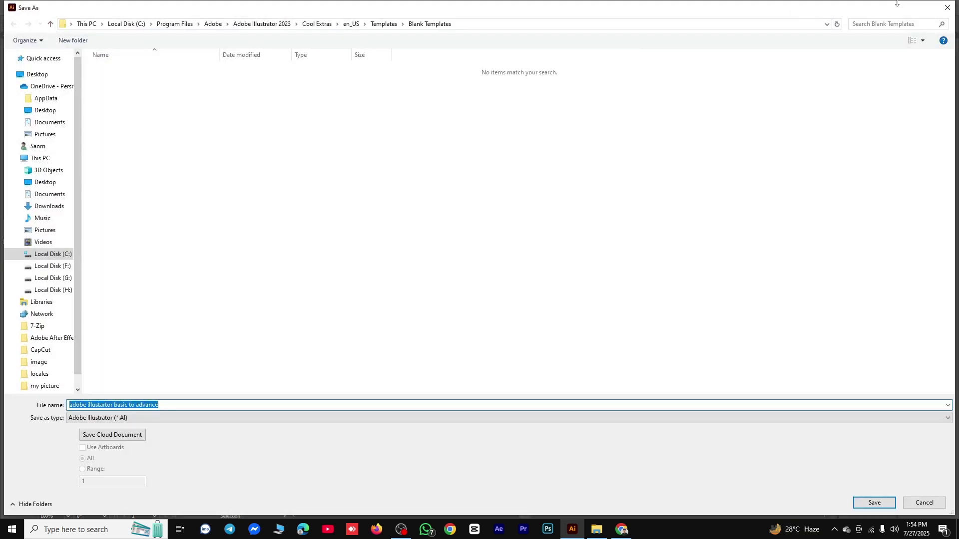
click(947, 8)
click(49, 7)
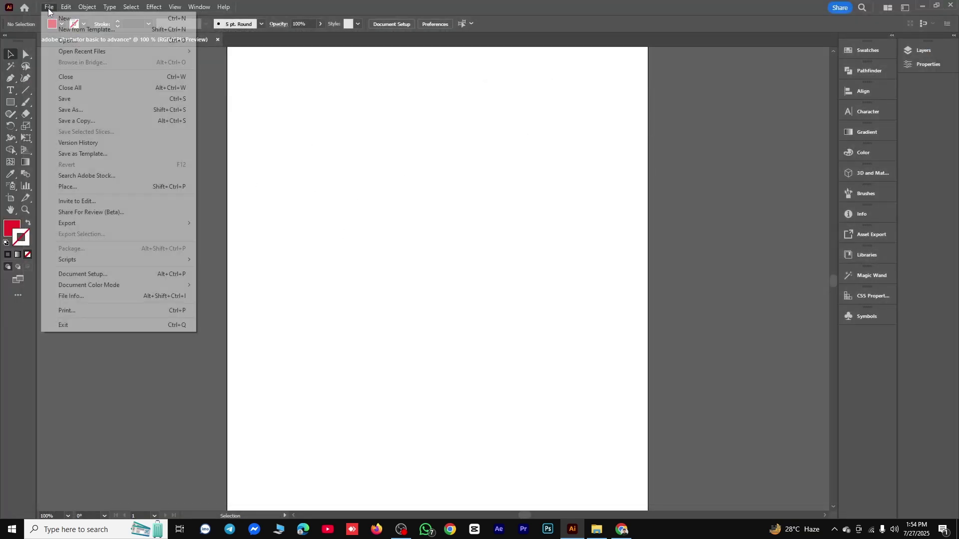
key(Escape)
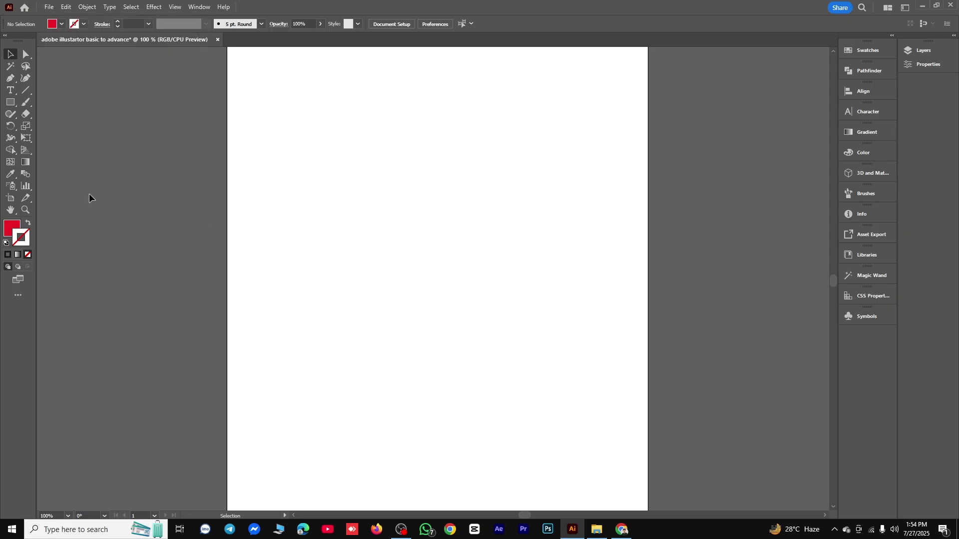
Draw a red square of about 205 px in the upper middle of the artboard and select it
click(10, 102)
drag(346, 152, 491, 297)
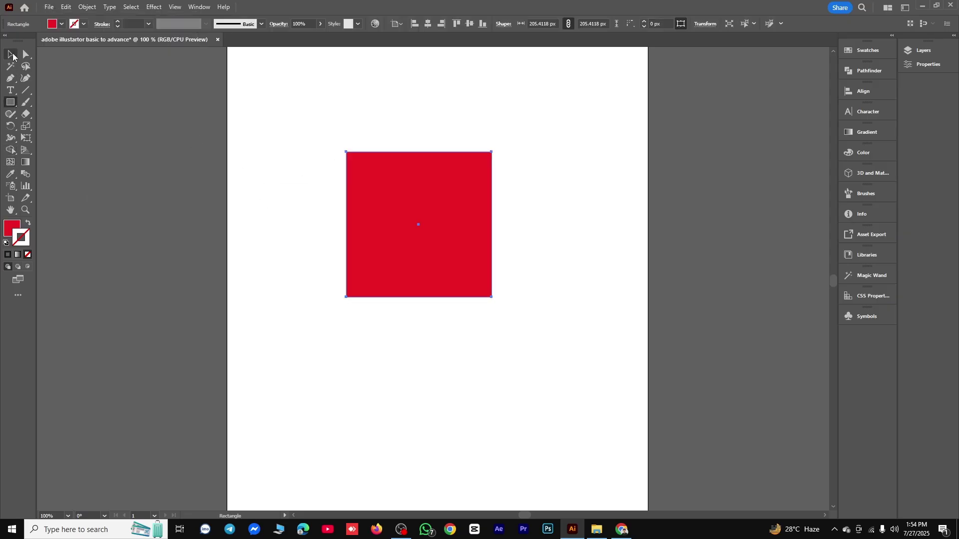
click(10, 54)
click(308, 156)
click(352, 184)
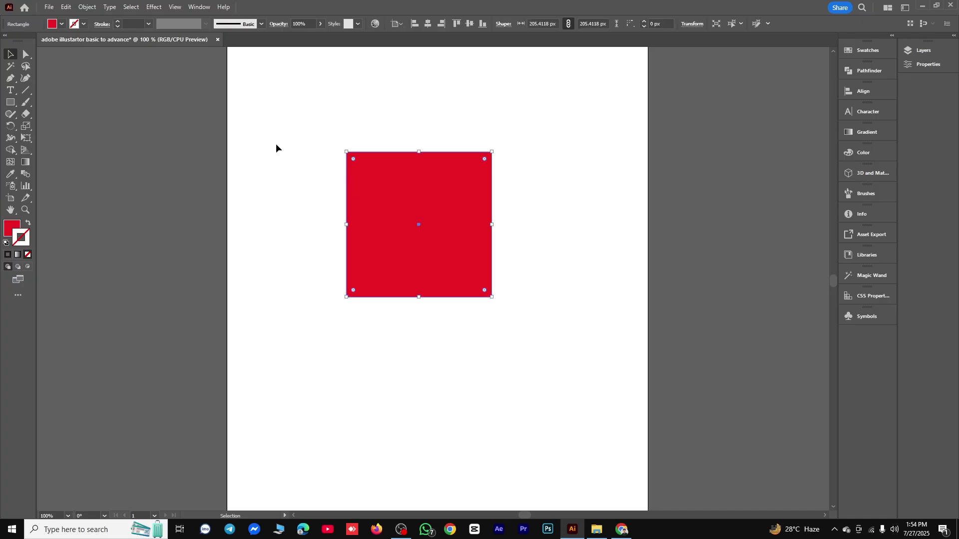
Save the document as "adobe illustartor basic to advance" on Local Disk (G:) in Adobe Illustrator format, version Illustrator 2020
click(49, 7)
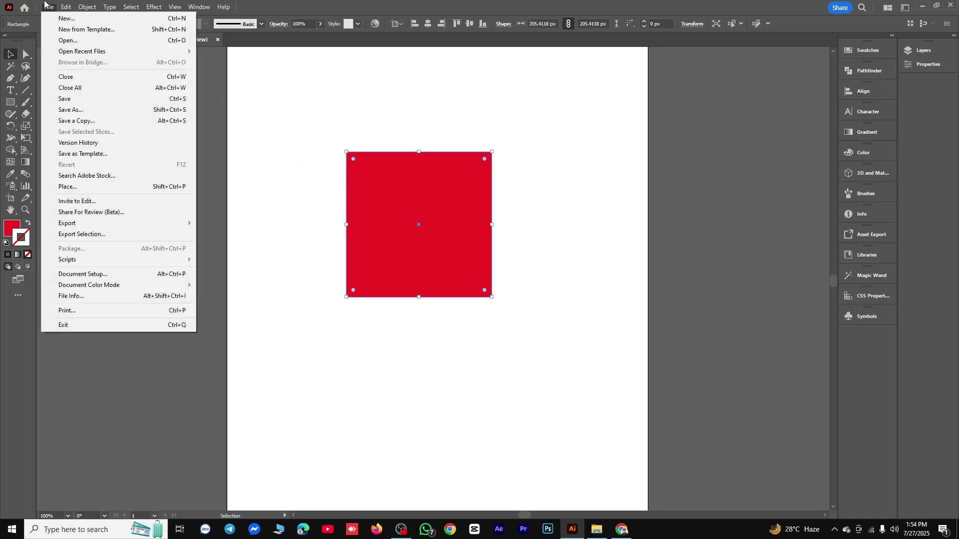
click(89, 110)
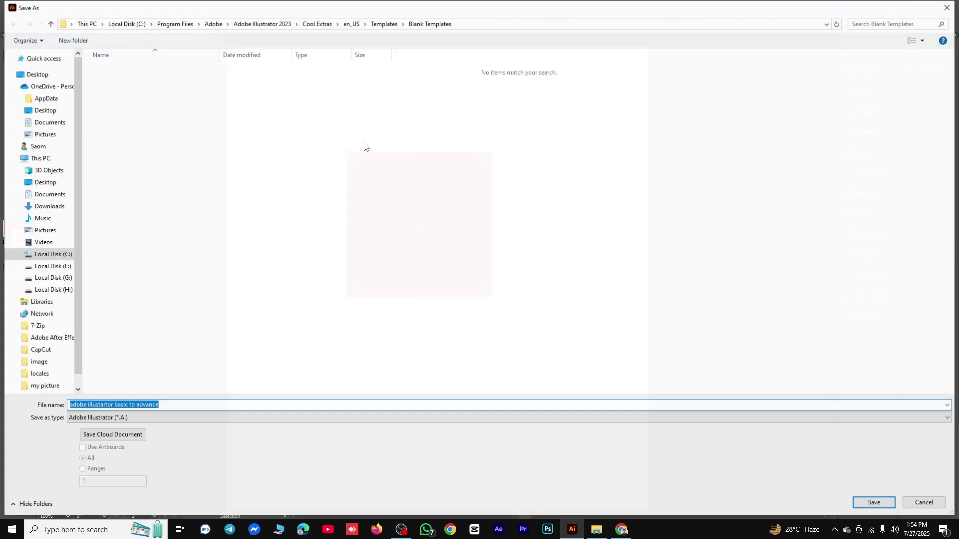
click(62, 280)
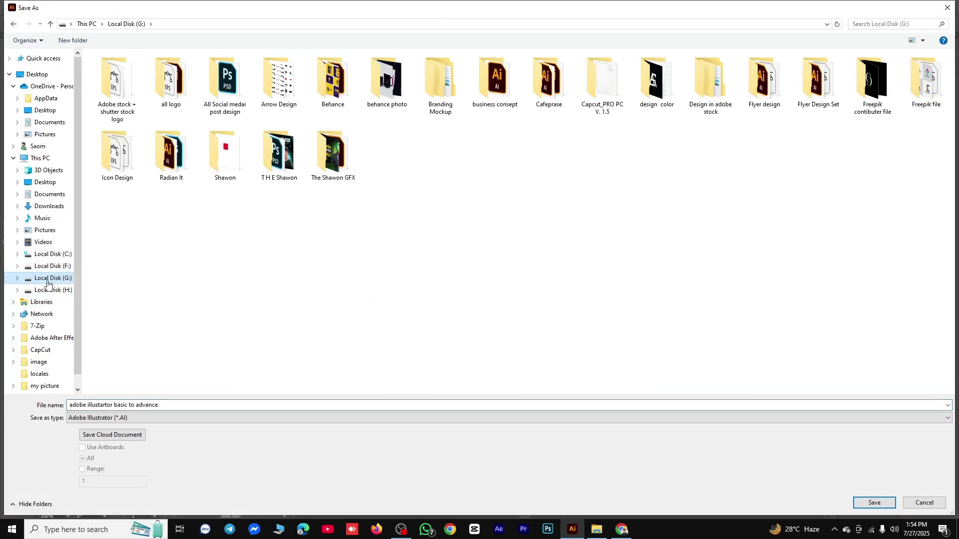
click(171, 404)
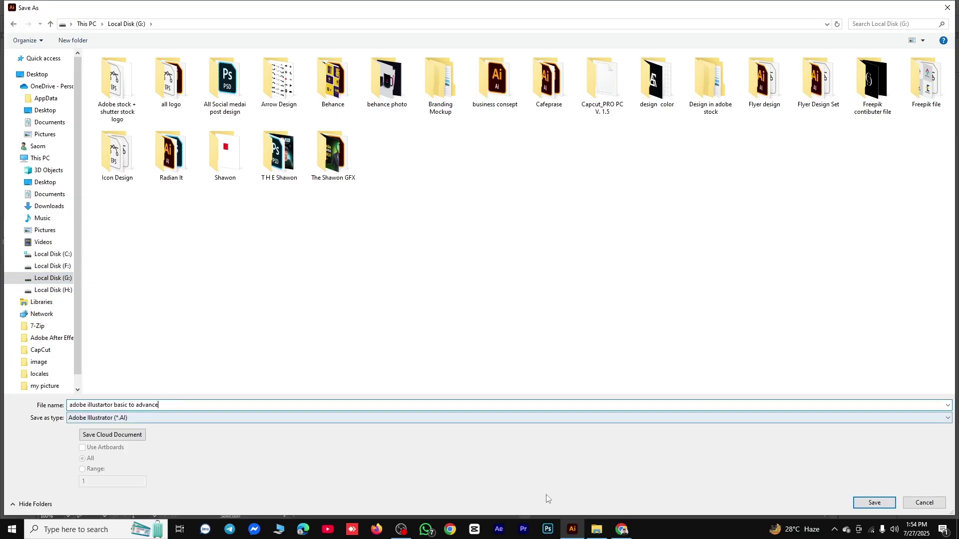
click(875, 502)
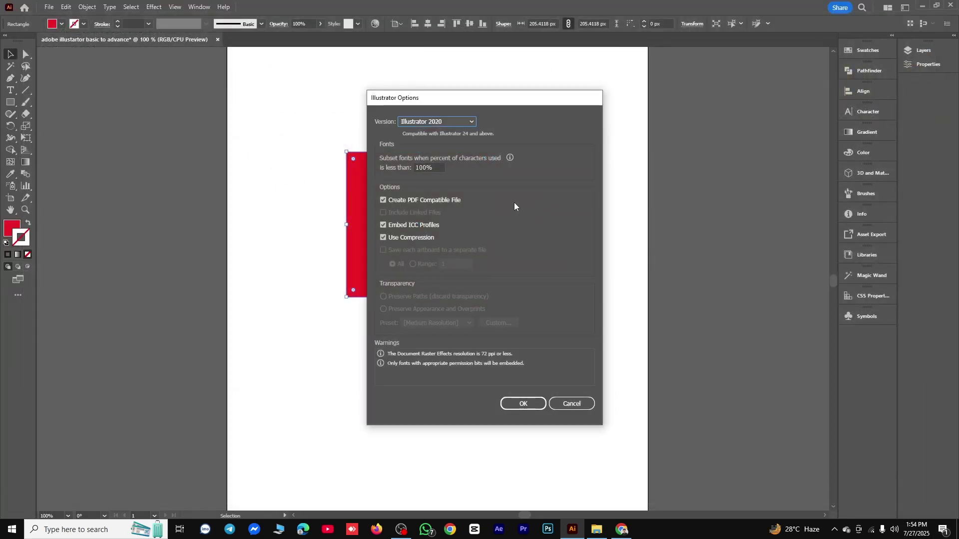
click(523, 404)
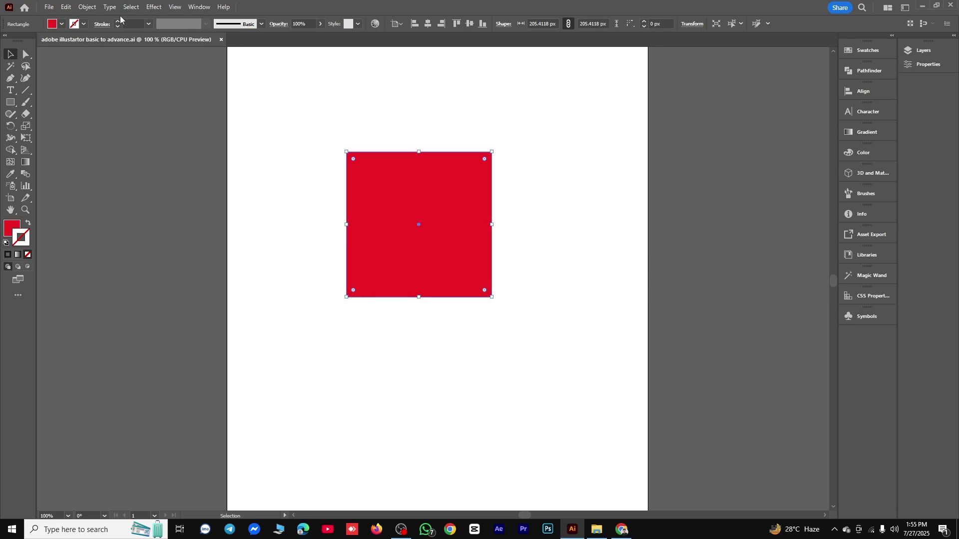
Close the saved document and reopen "adobe illustartor basic to advance" from Local Disk (G:)
click(49, 7)
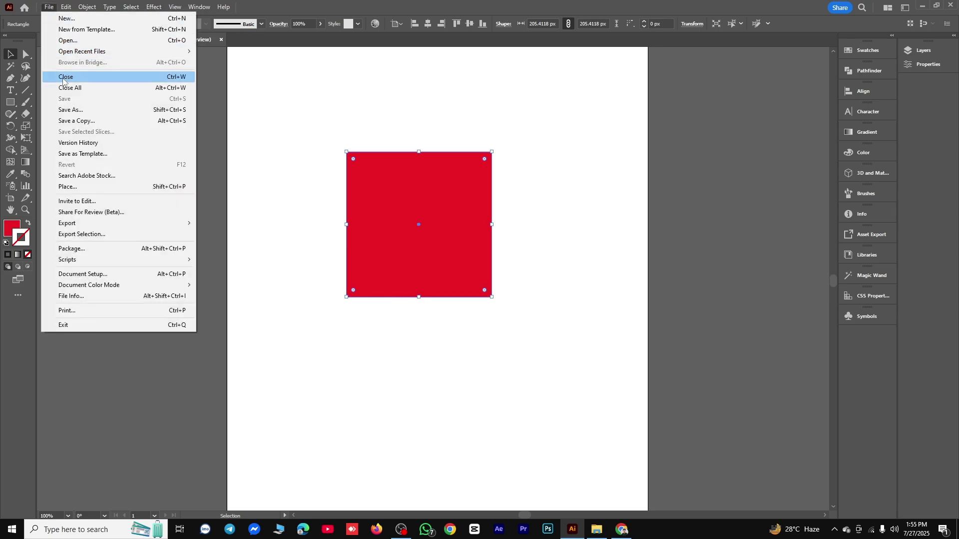
click(64, 78)
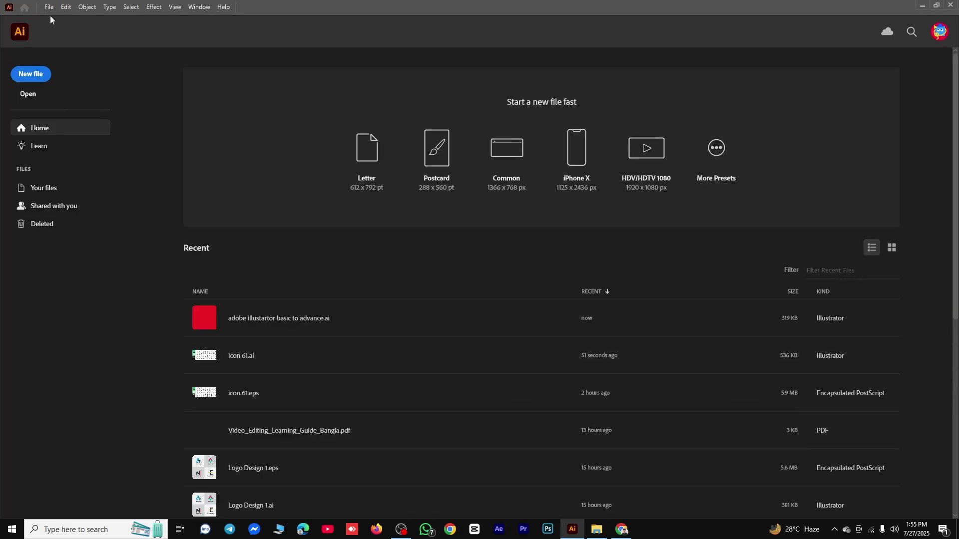
click(50, 7)
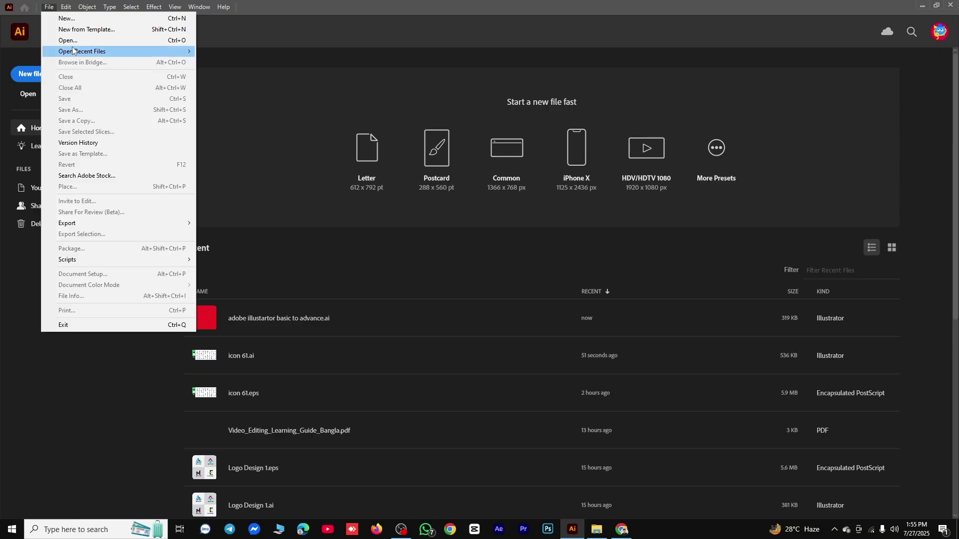
click(78, 41)
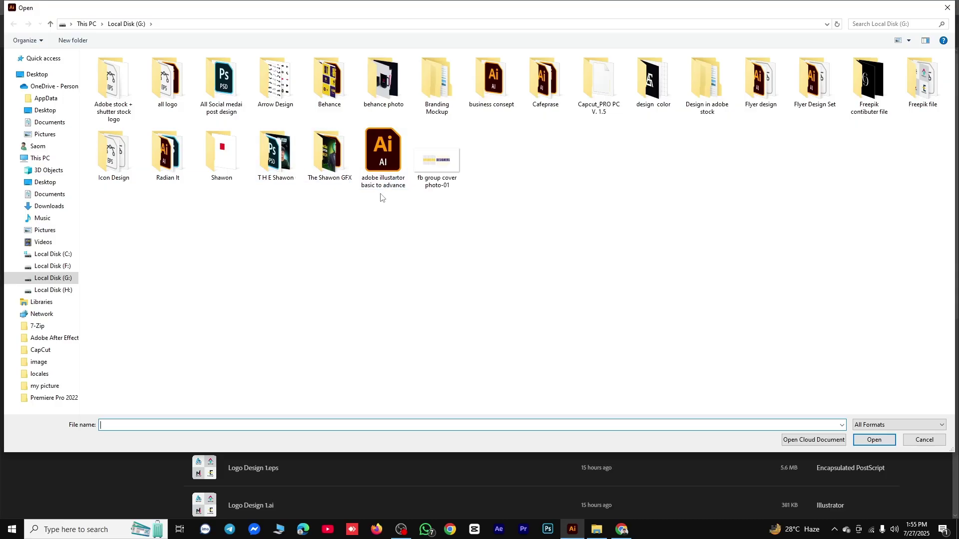
click(380, 170)
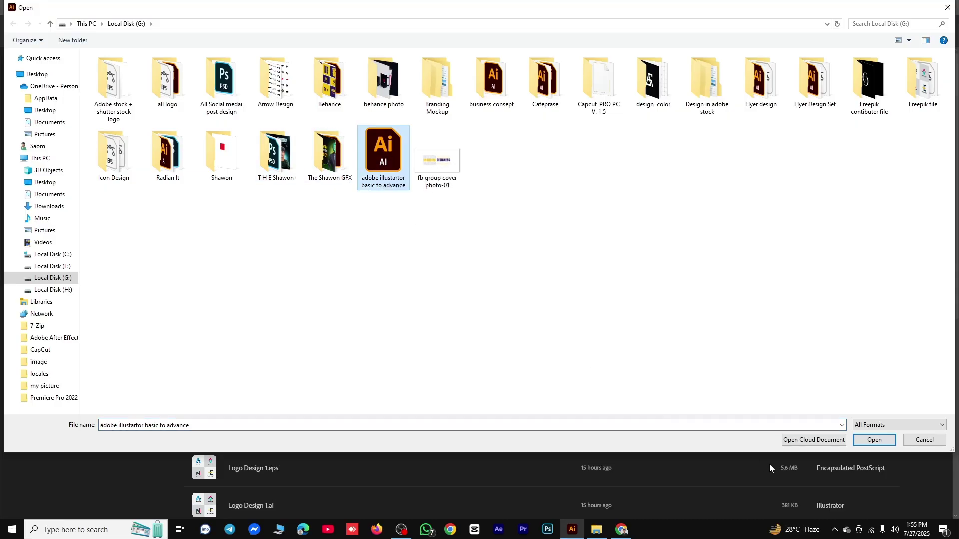
click(874, 440)
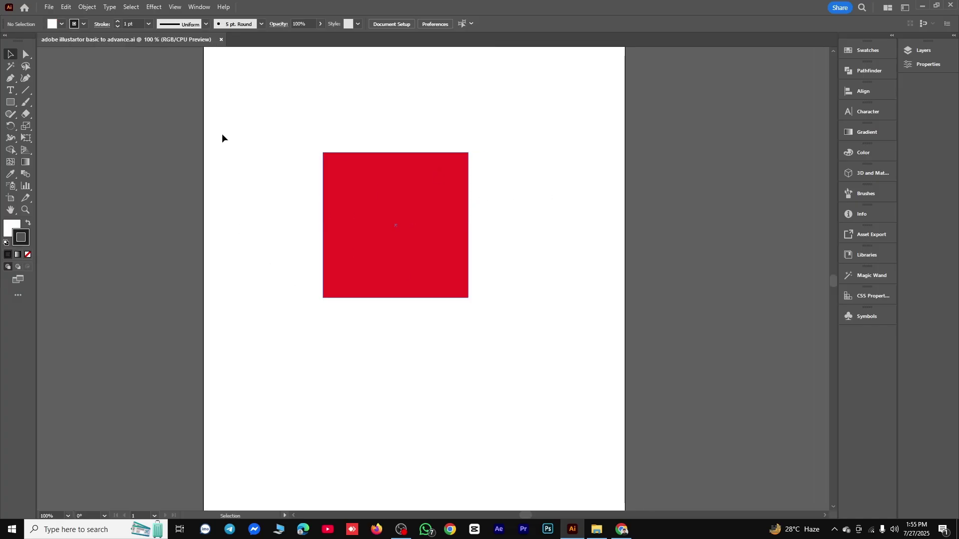
Duplicate the red square diagonally below and to the right of the original, and save the document
click(49, 6)
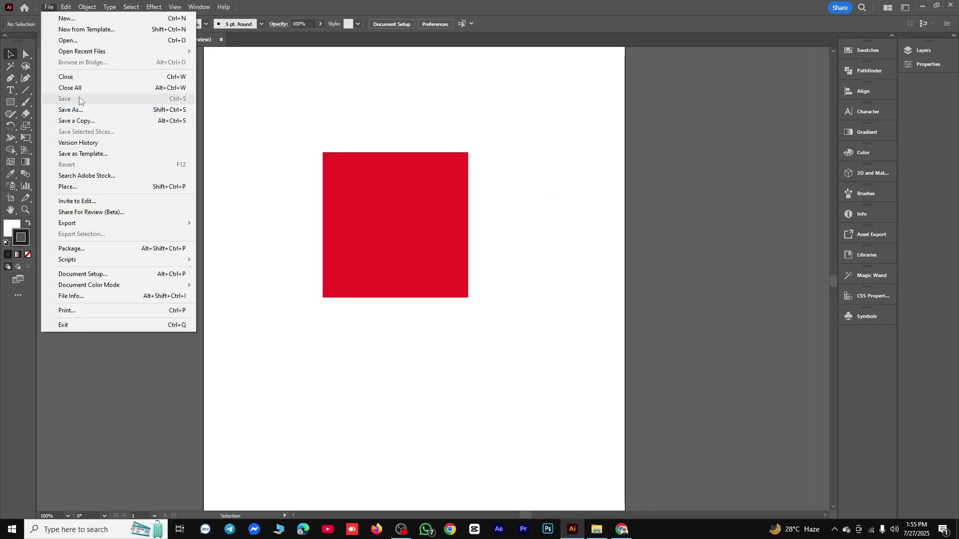
click(399, 173)
click(399, 172)
scroll(441, 215, right, 2)
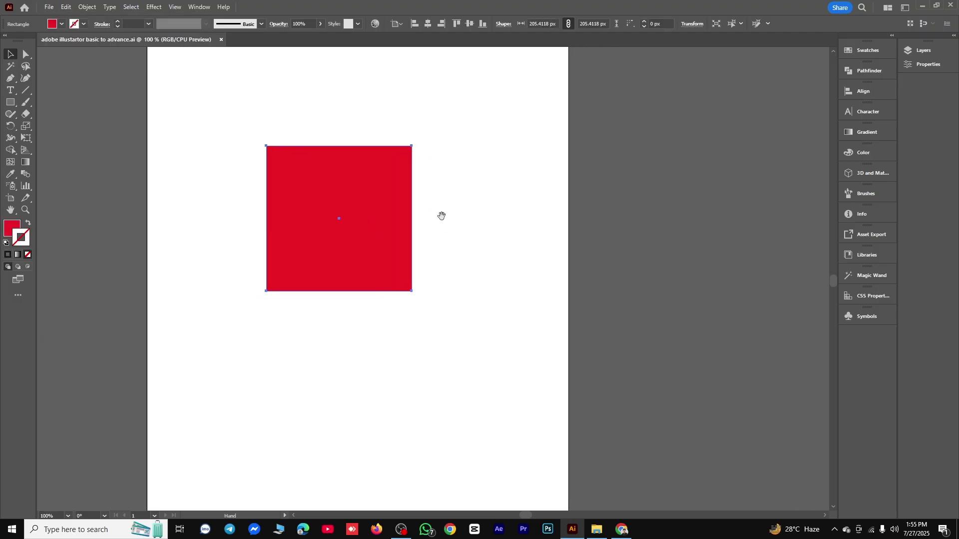
drag(350, 220, 451, 383)
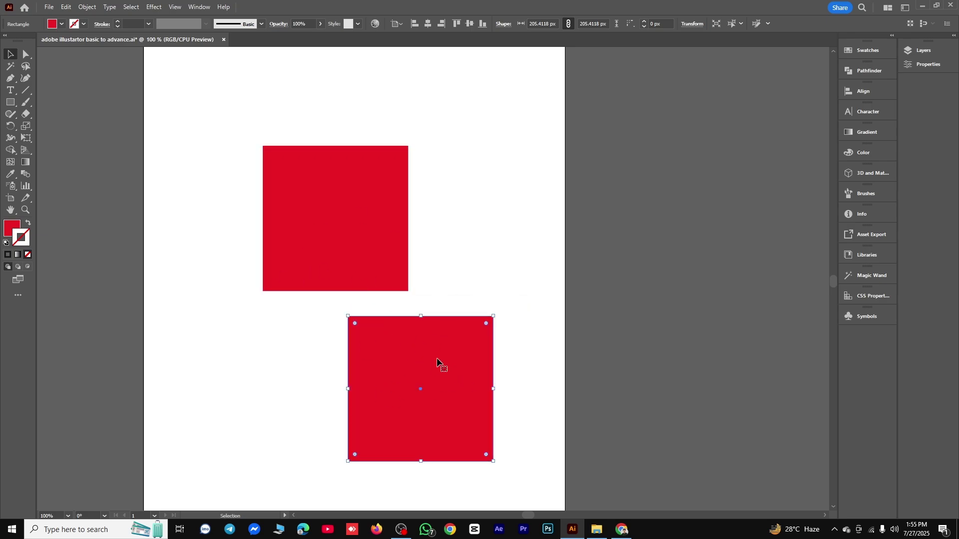
click(49, 6)
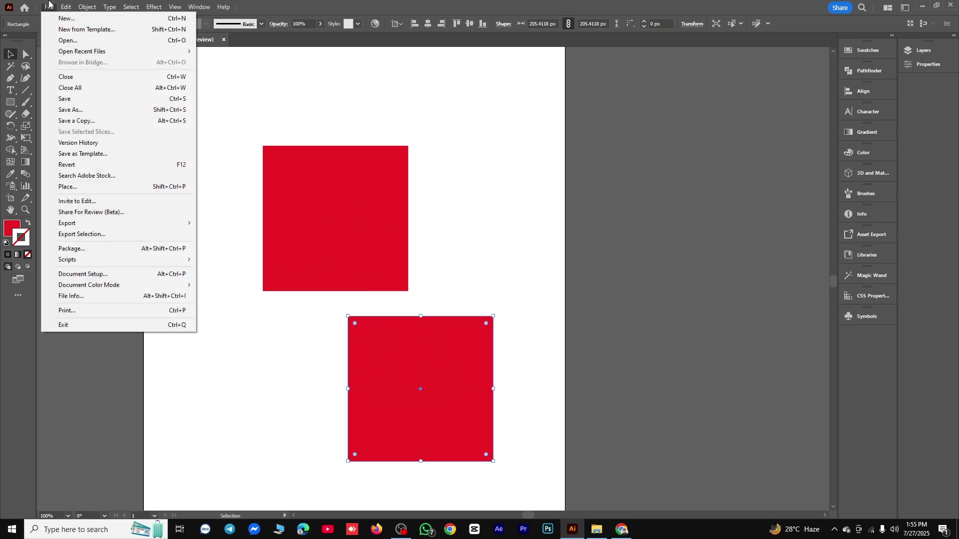
click(75, 103)
Select both red squares and delete them from the artboard
drag(237, 108, 530, 465)
key(Delete)
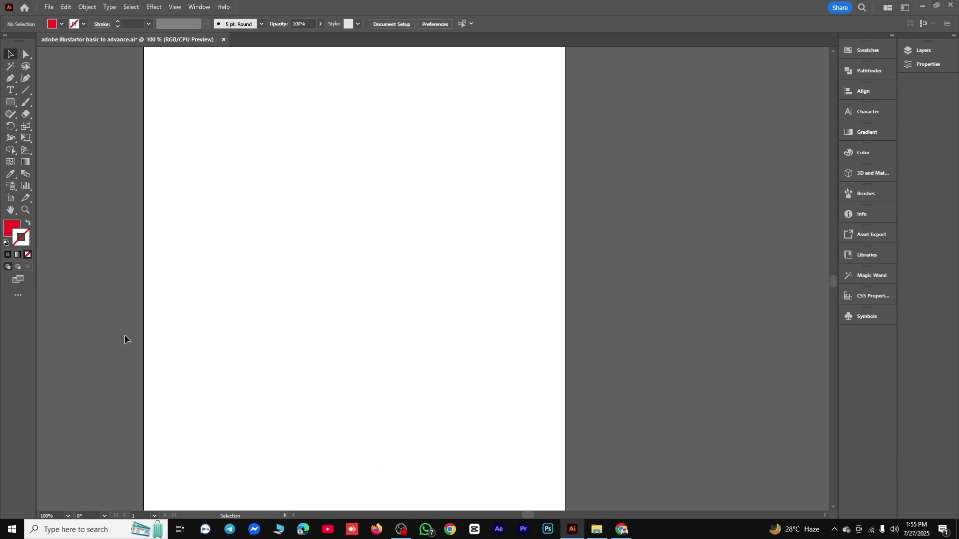
click(48, 6)
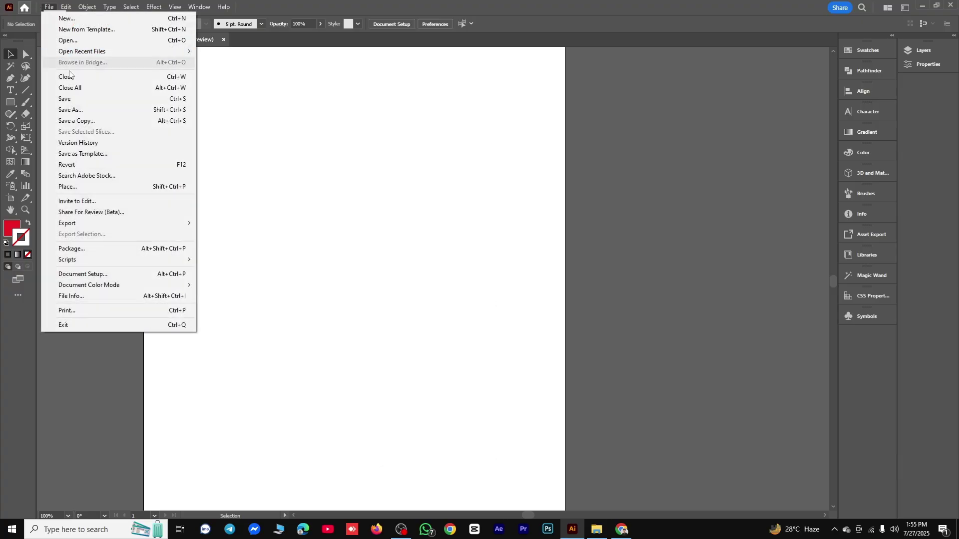
click(231, 128)
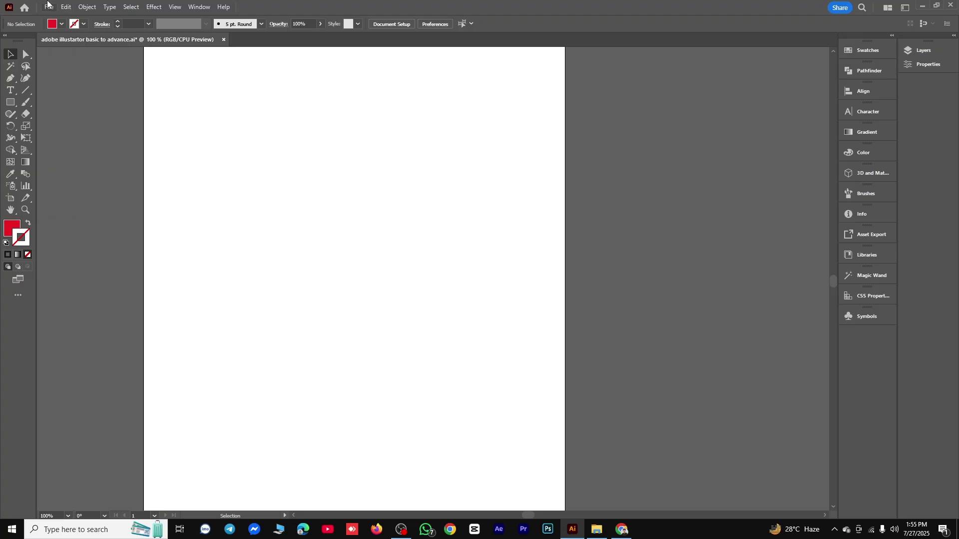
Open the Save a Copy dialog for the current document and cancel without saving a copy
click(48, 6)
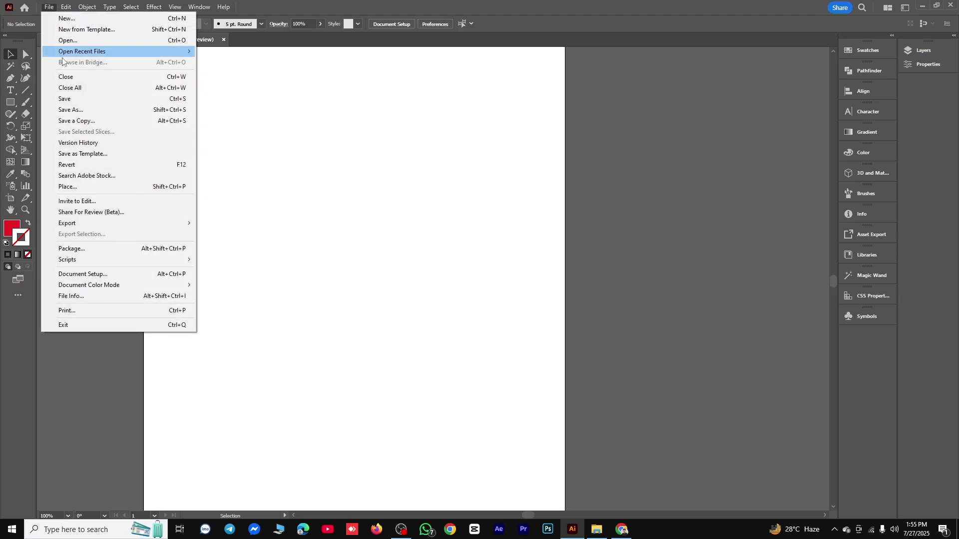
click(73, 122)
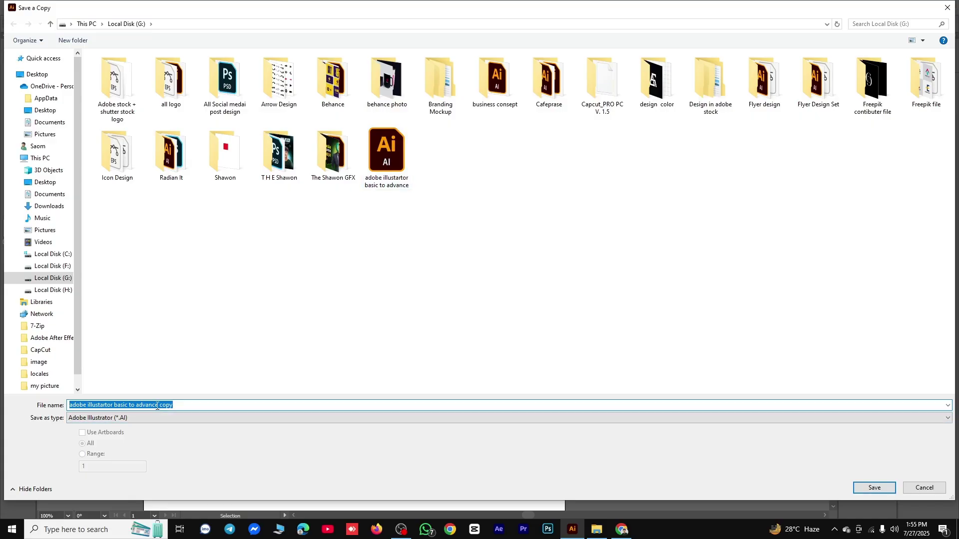
click(947, 8)
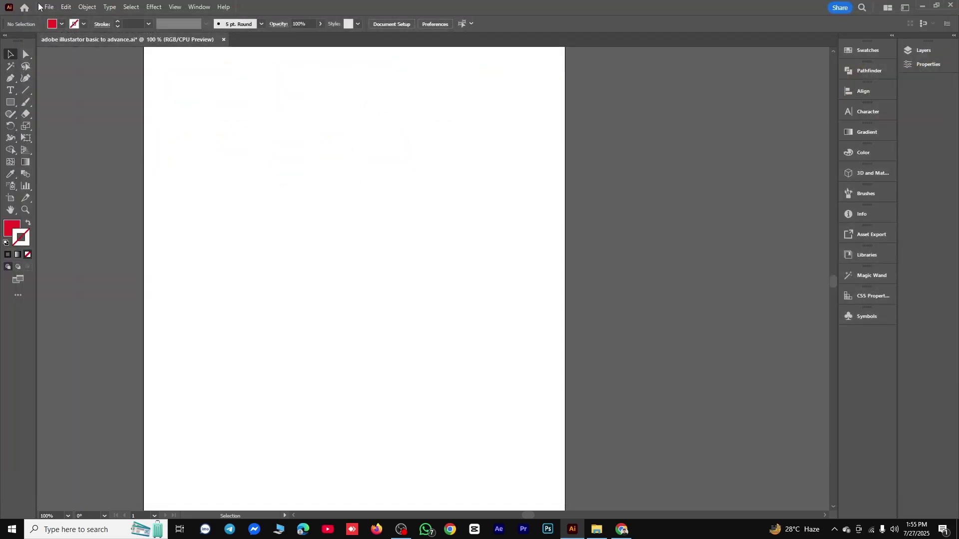
click(49, 6)
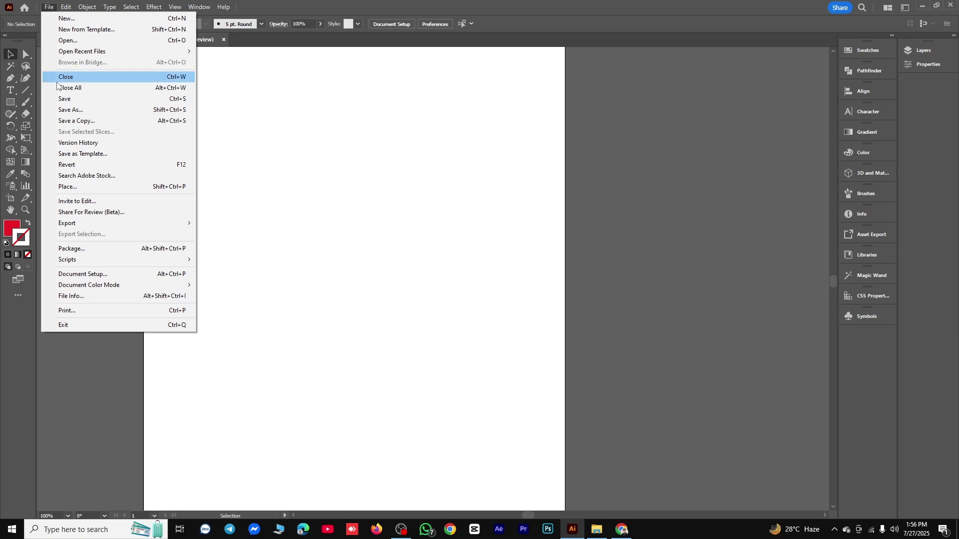
click(65, 187)
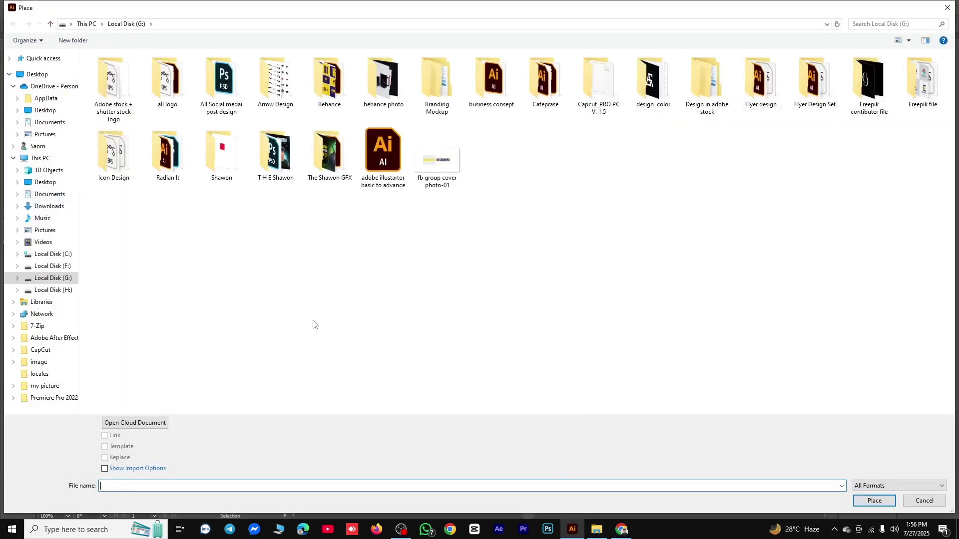
key(Escape)
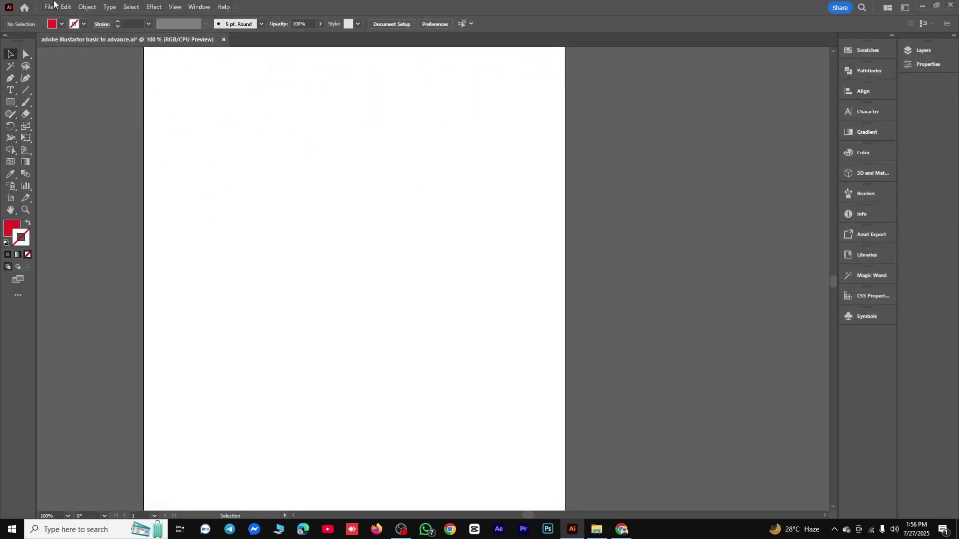
Place the linked "20250722_1158_Curious Minds Soar" image from Downloads on the artboard, about 378 px square
click(47, 6)
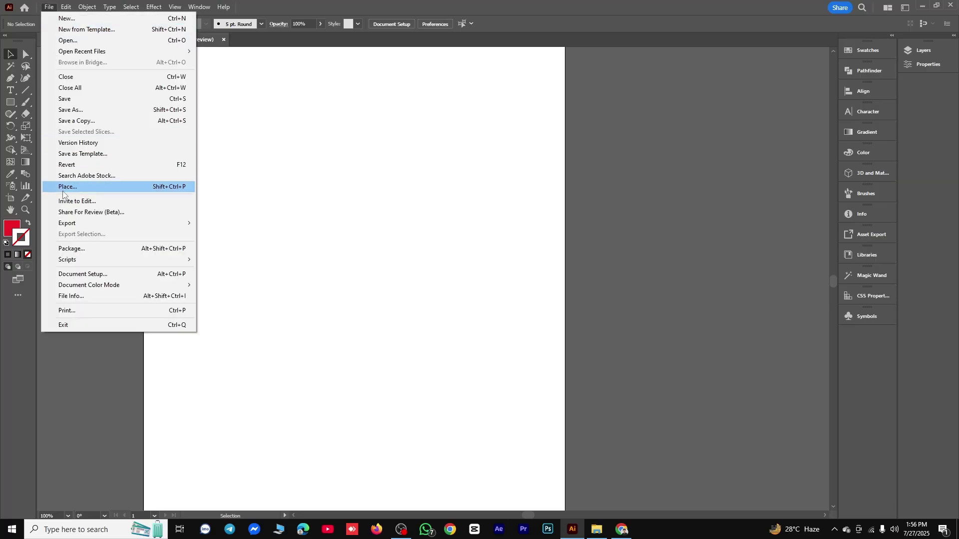
click(101, 187)
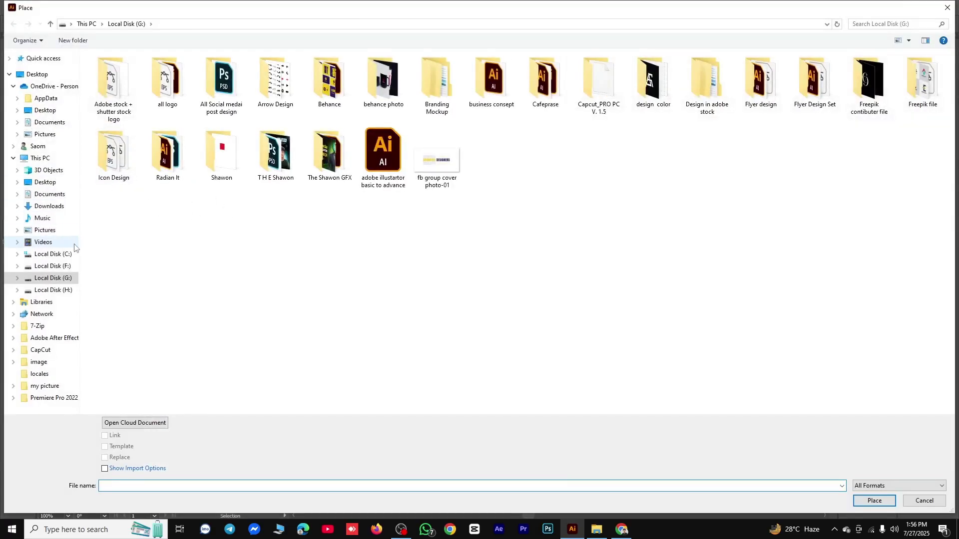
click(49, 206)
scroll(264, 223, down, 10)
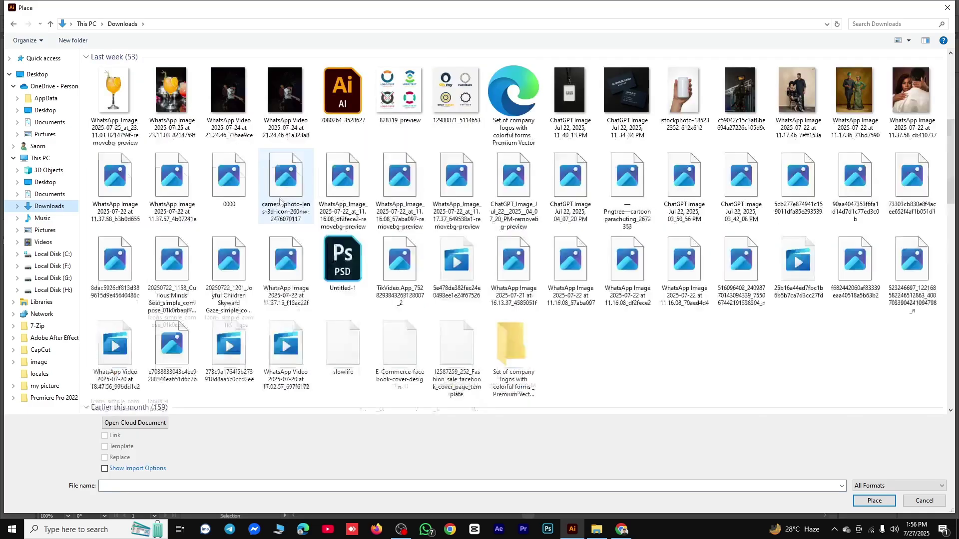
scroll(264, 223, up, 5)
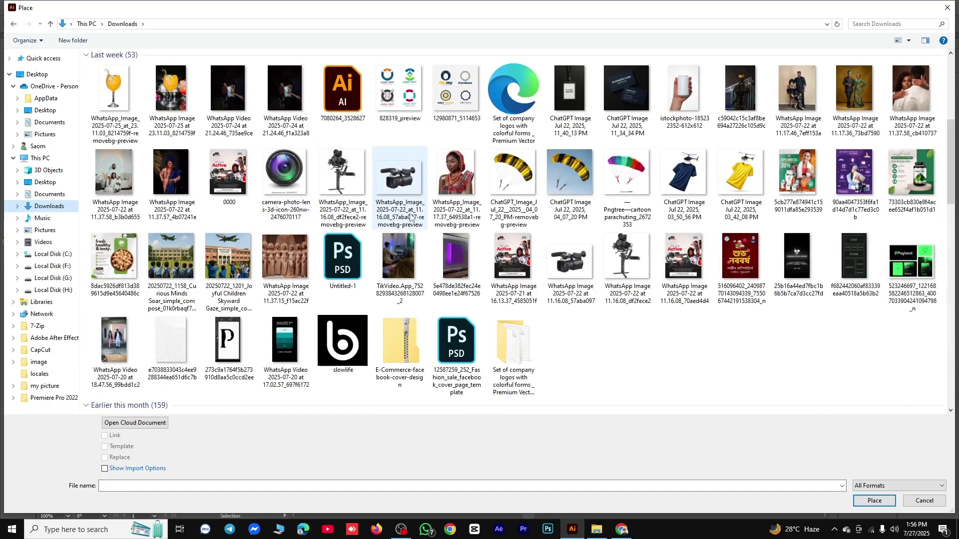
click(171, 260)
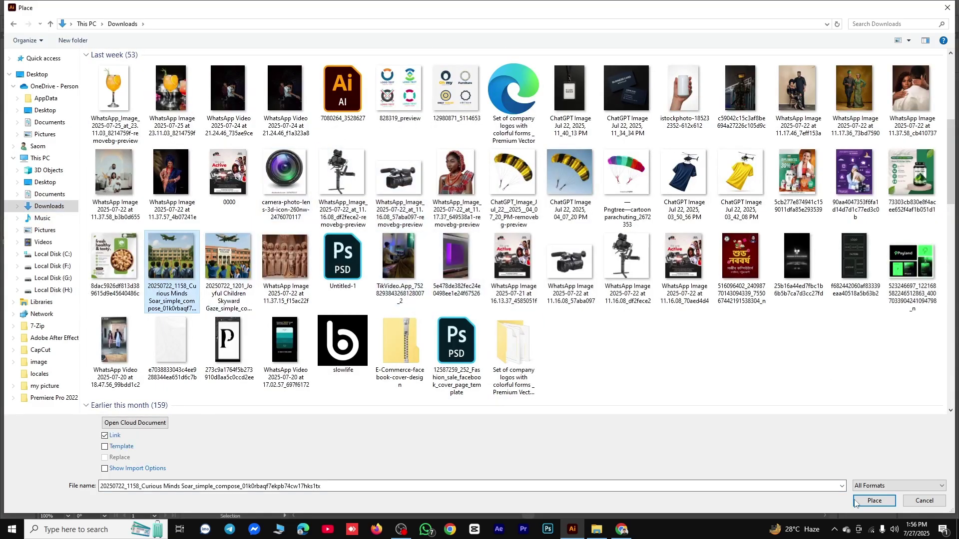
key(Return)
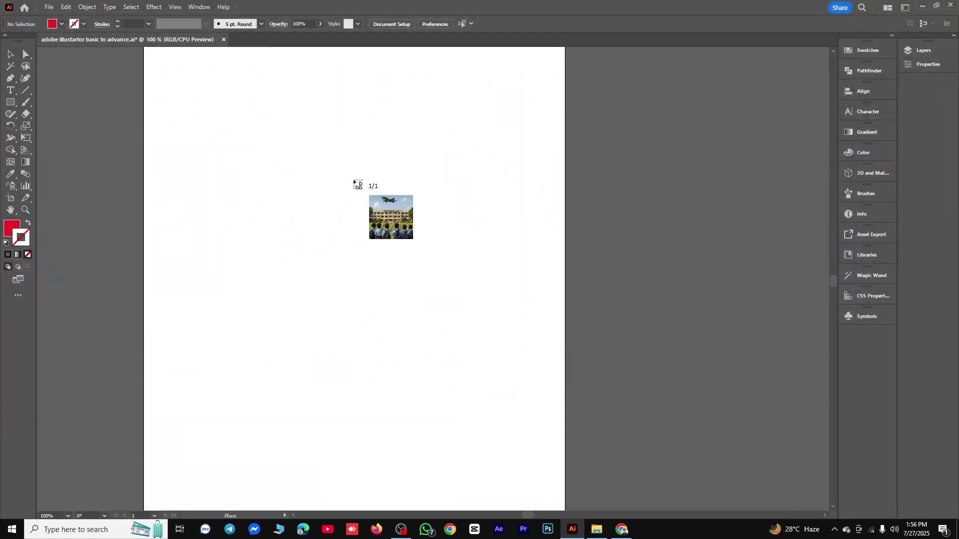
drag(194, 103, 522, 376)
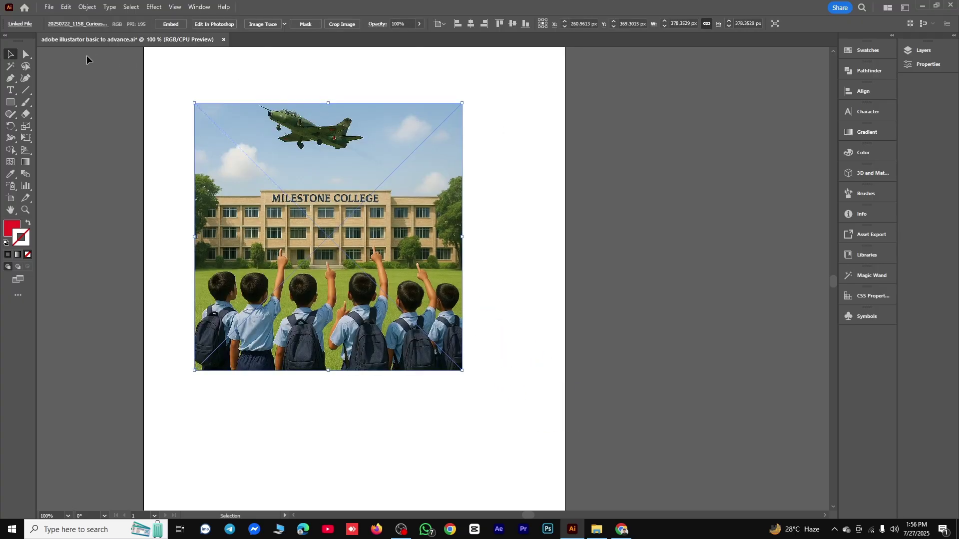
Delete the placed college image from the artboard
drag(311, 196, 352, 202)
key(Delete)
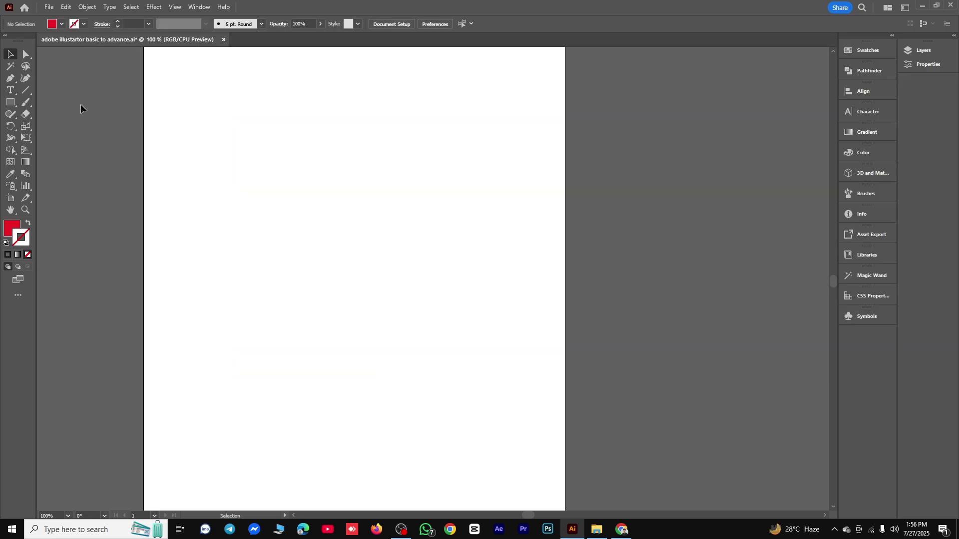
click(50, 6)
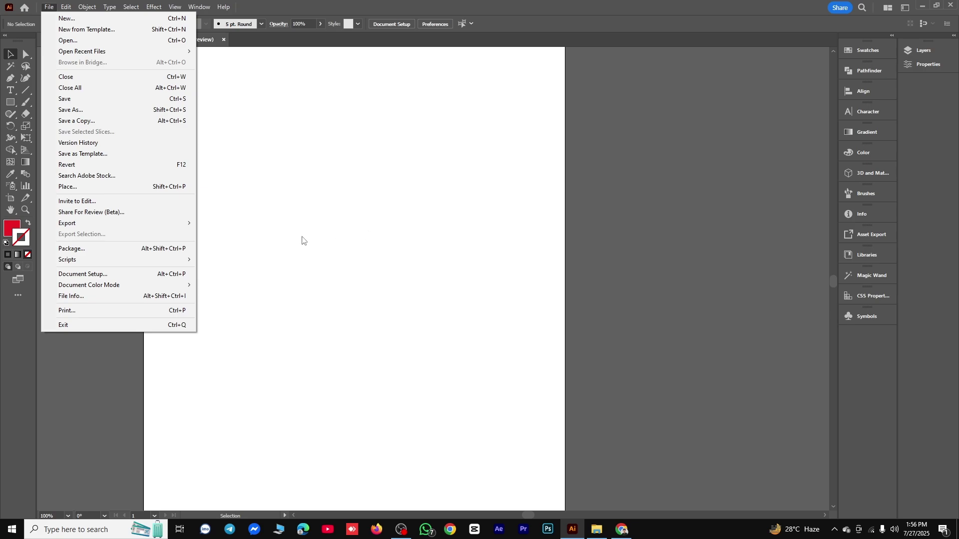
mouse_move(77, 228)
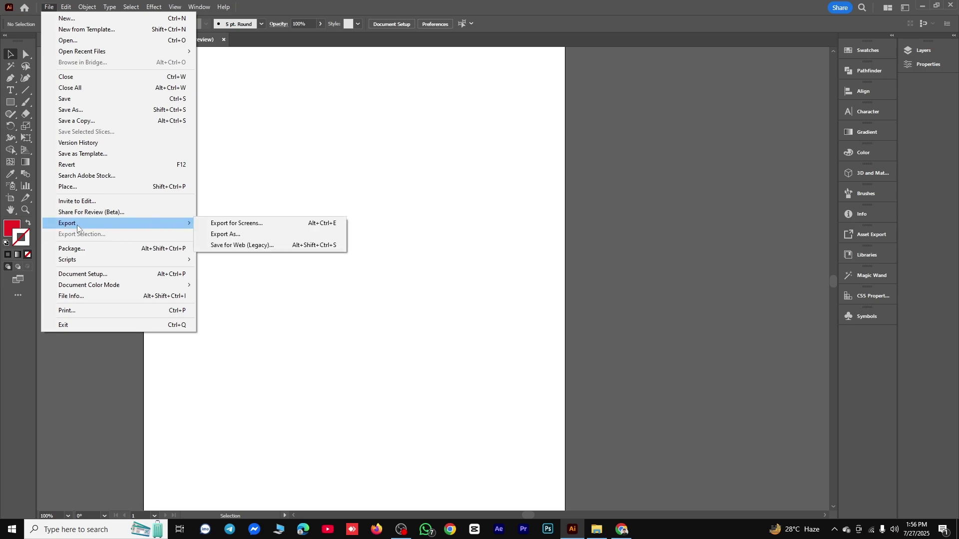
click(242, 171)
Draw a red rectangle about 259 by 356 px in the artboard's upper left and duplicate it diagonally below and to the right
key(m)
scroll(330, 197, down, 1)
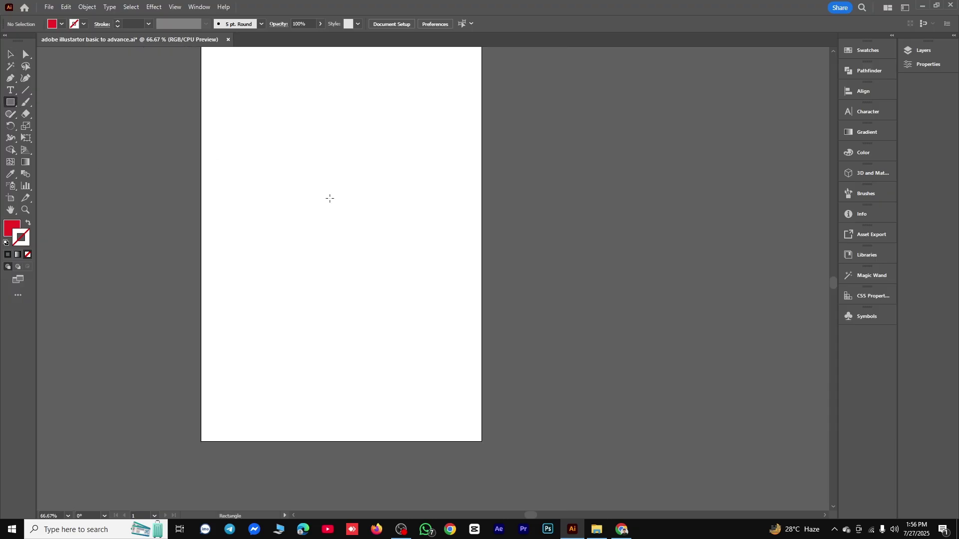
drag(330, 196, 319, 240)
drag(273, 205, 334, 289)
key(v)
key(ctrl+shift+a)
drag(324, 218, 445, 379)
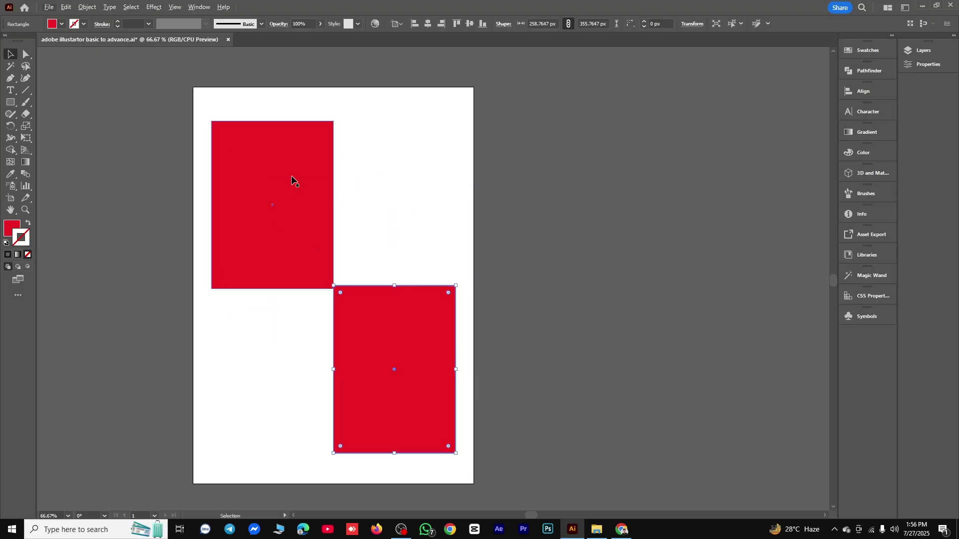
Export the artwork to Local Disk (G:) as a JPEG named "adobe illustartor basic to advance", with Use Artboards enabled
click(49, 5)
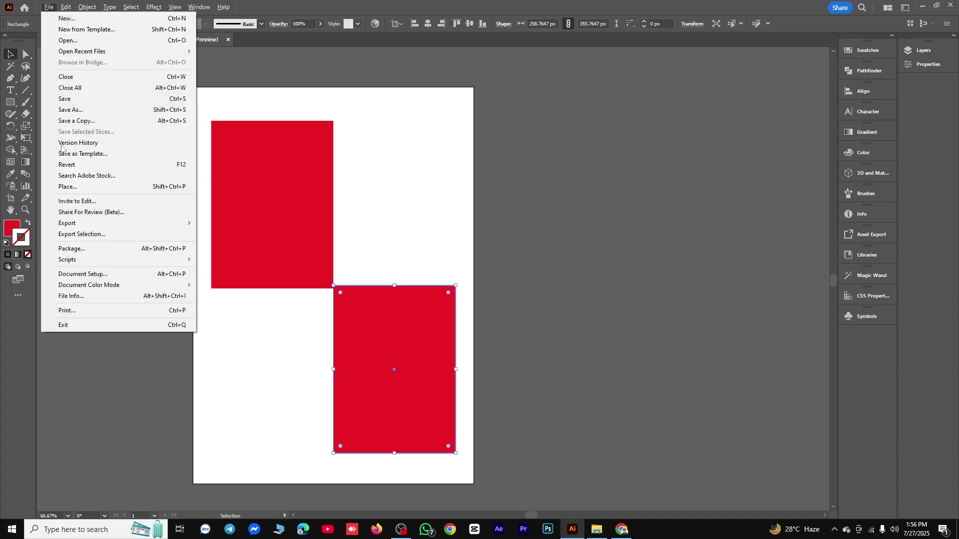
mouse_move(88, 225)
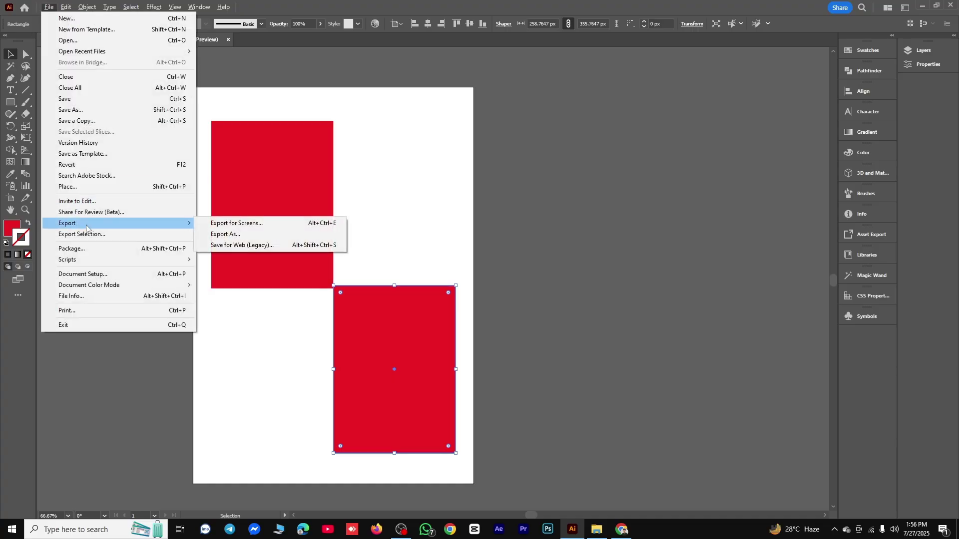
click(248, 234)
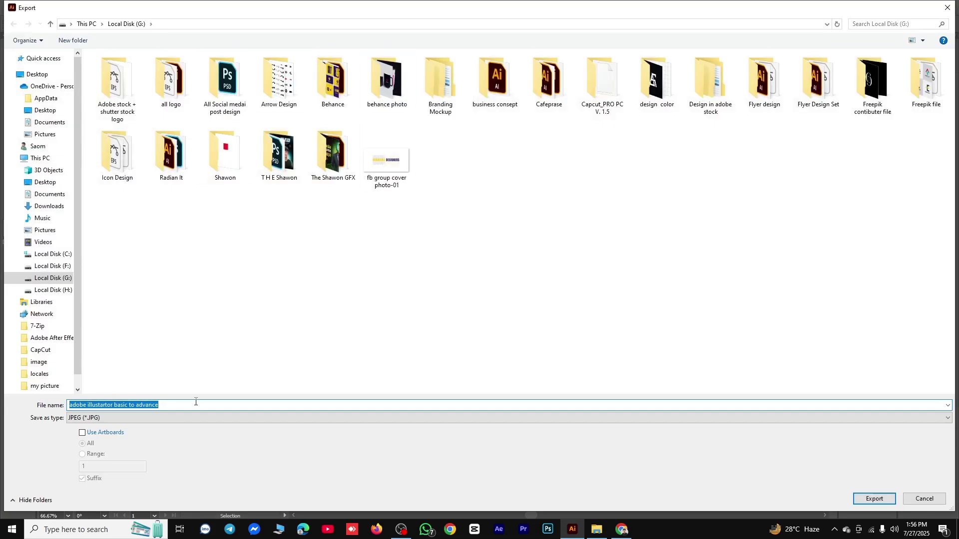
click(119, 410)
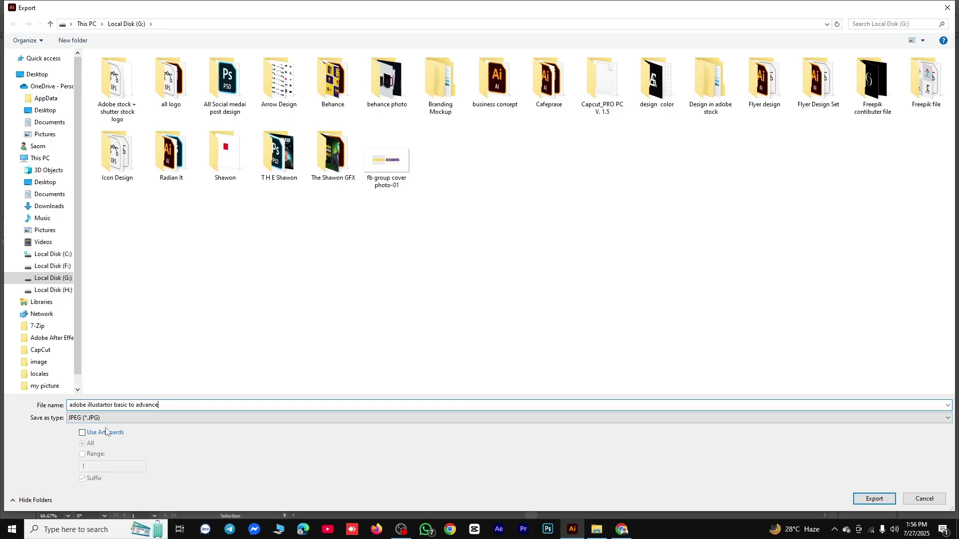
click(112, 422)
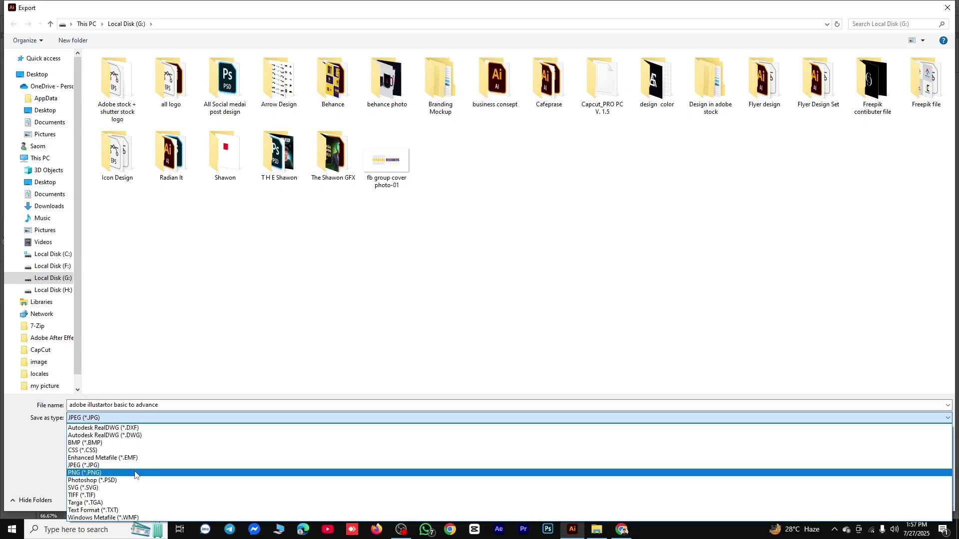
click(105, 466)
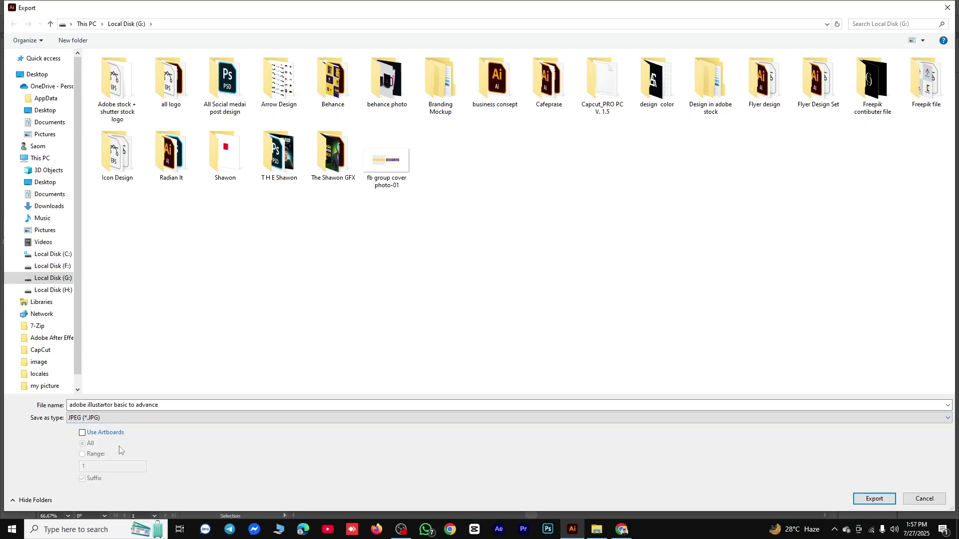
click(82, 433)
click(873, 499)
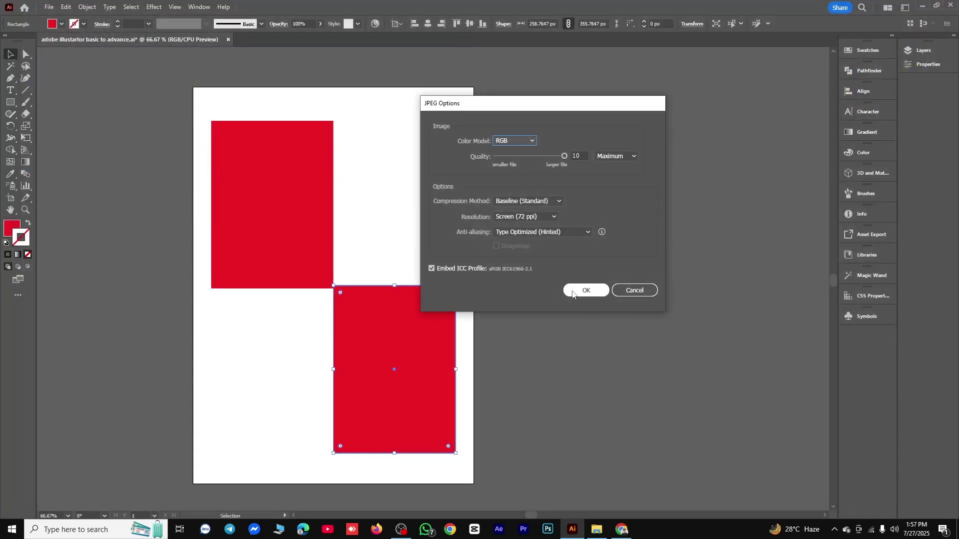
Check the available JPEG resolutions and finish the export at Screen (72 ppi)
click(542, 219)
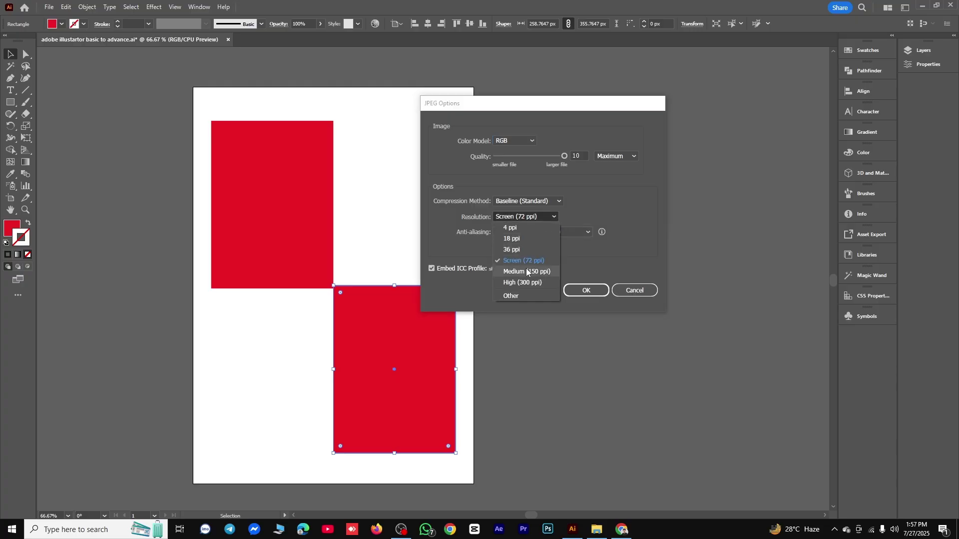
click(583, 297)
click(583, 291)
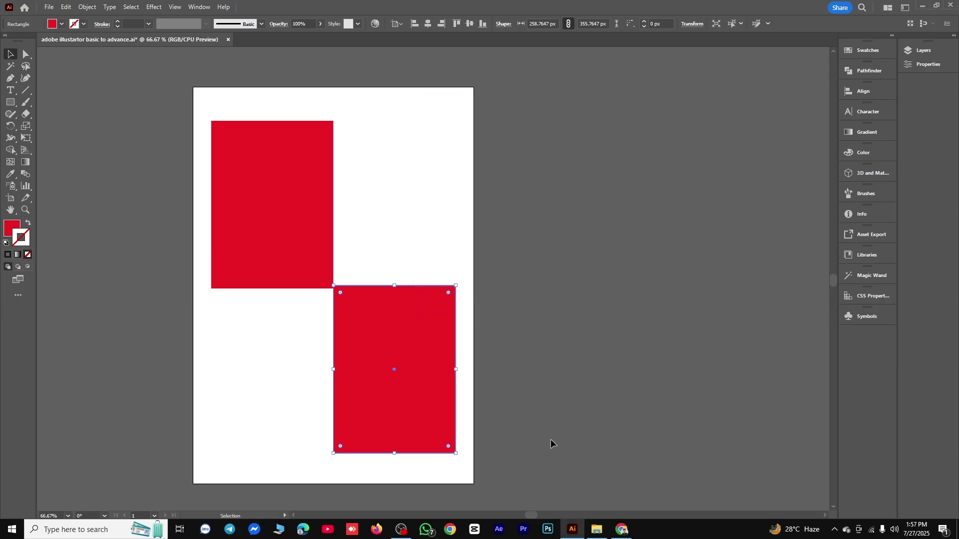
Switch to File Explorer, view the exported JPEG on Local Disk (G:), close it and return to Illustrator
click(592, 524)
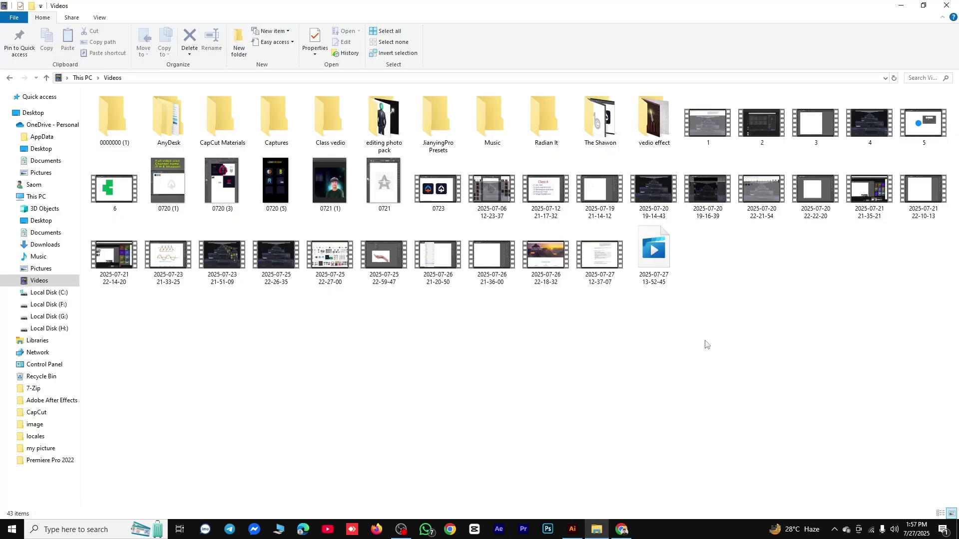
click(44, 316)
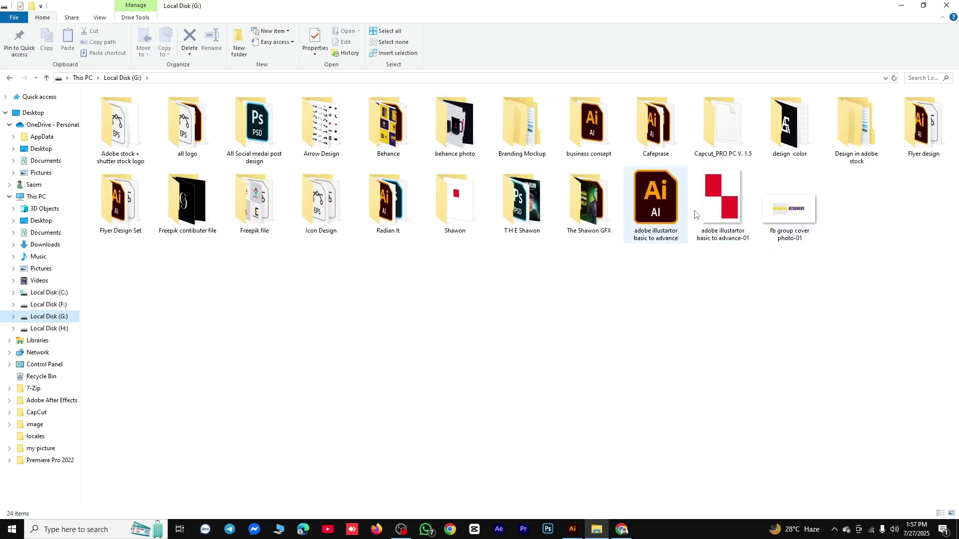
click(717, 204)
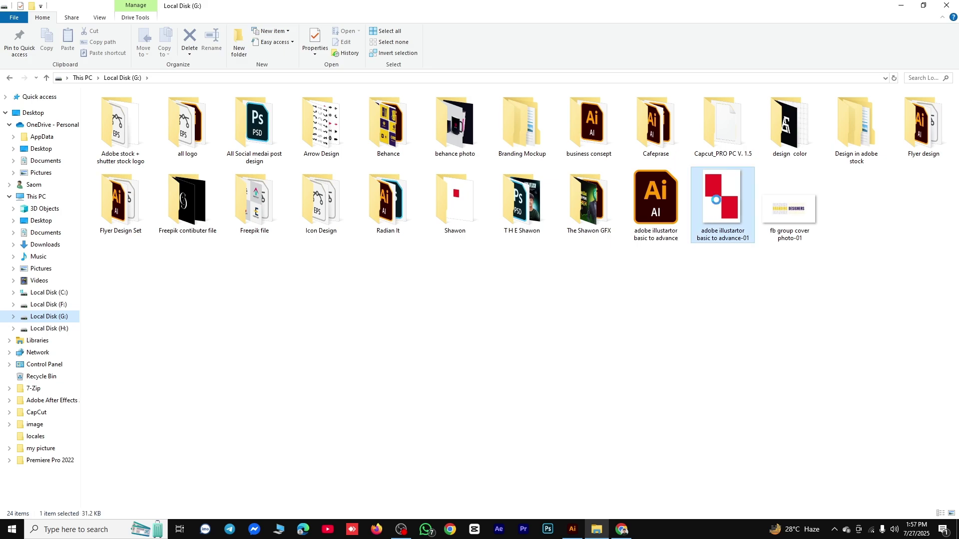
double_click(716, 203)
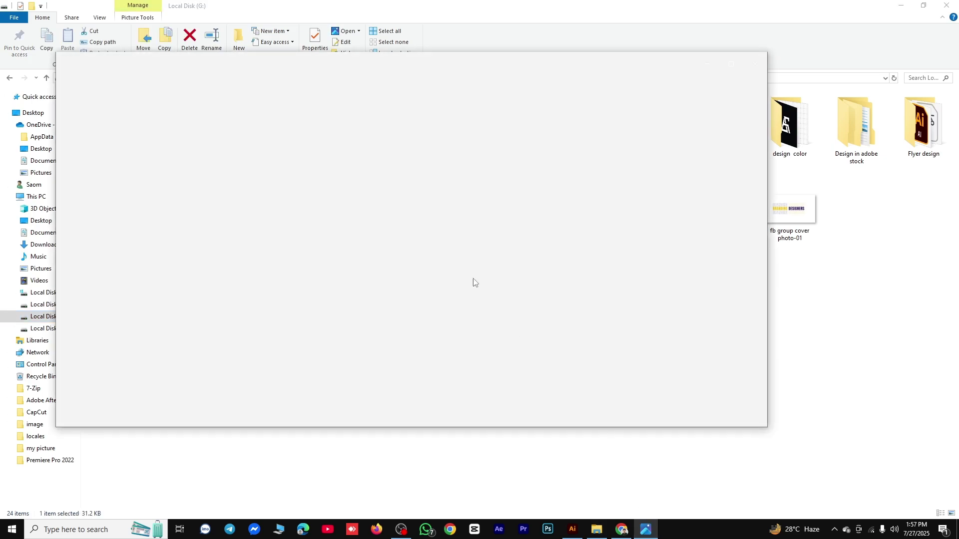
scroll(421, 250, up, 5)
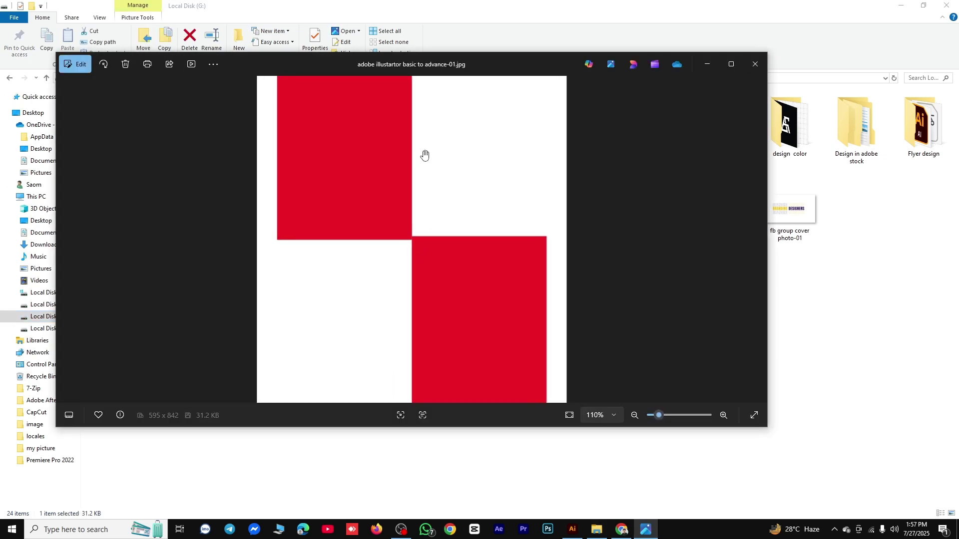
key(alt+F4)
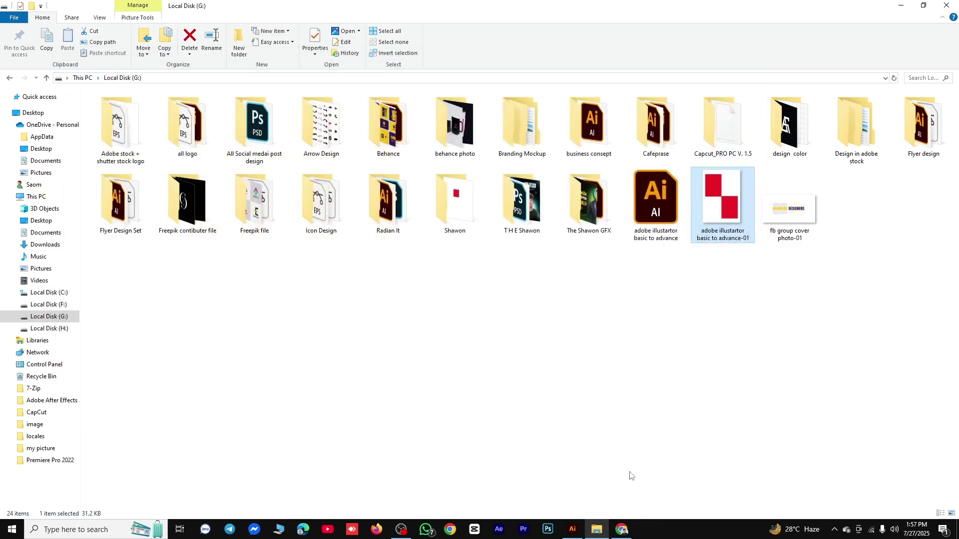
click(572, 529)
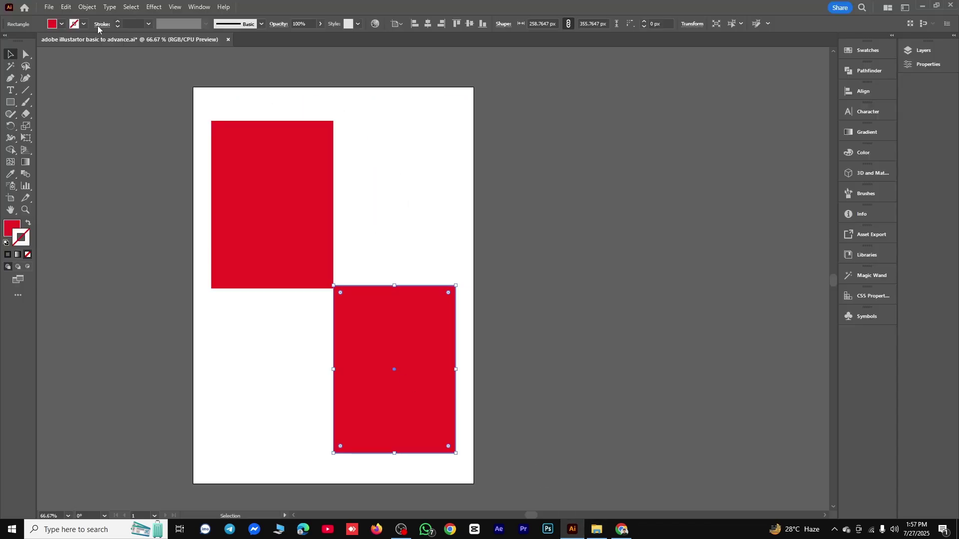
Select both red rectangles and delete them from the artboard
key(ctrl+shift+a)
click(49, 5)
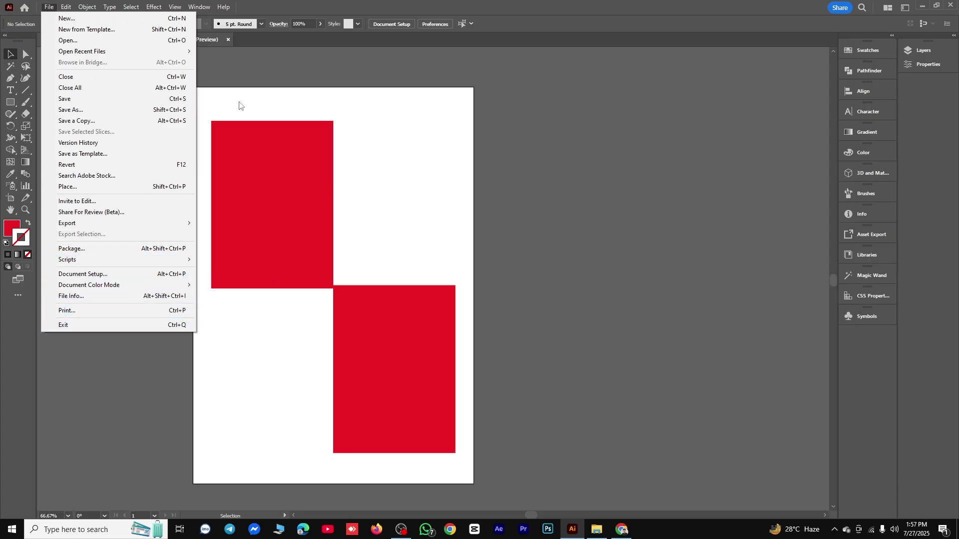
click(281, 59)
drag(200, 99, 425, 389)
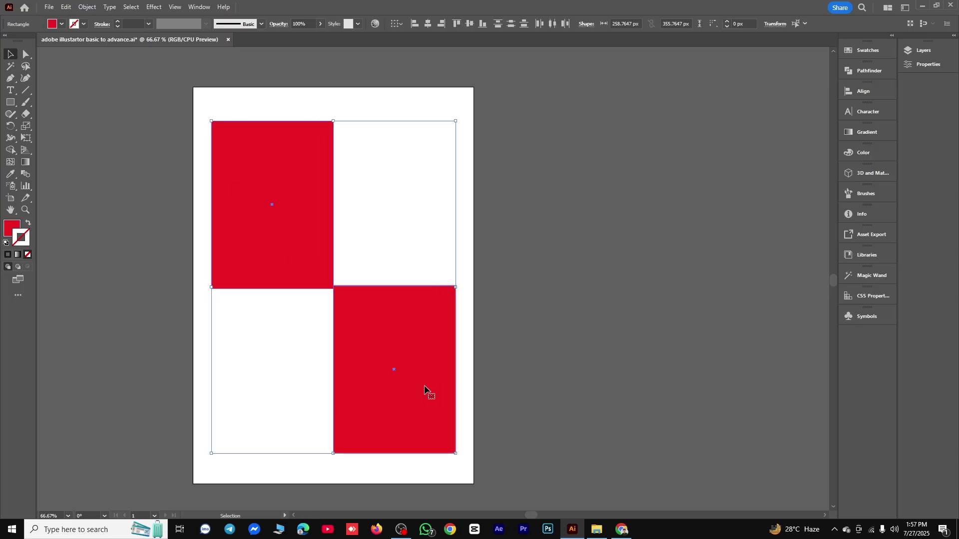
key(Delete)
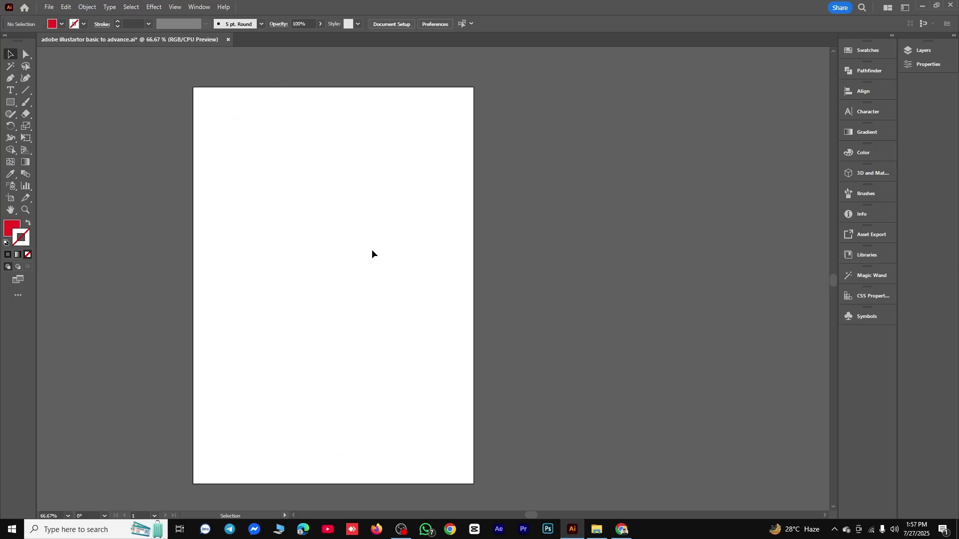
Draw a red square about 125 px wide in the upper middle of the empty artboard
scroll(371, 250, up, 1)
drag(372, 240, 400, 285)
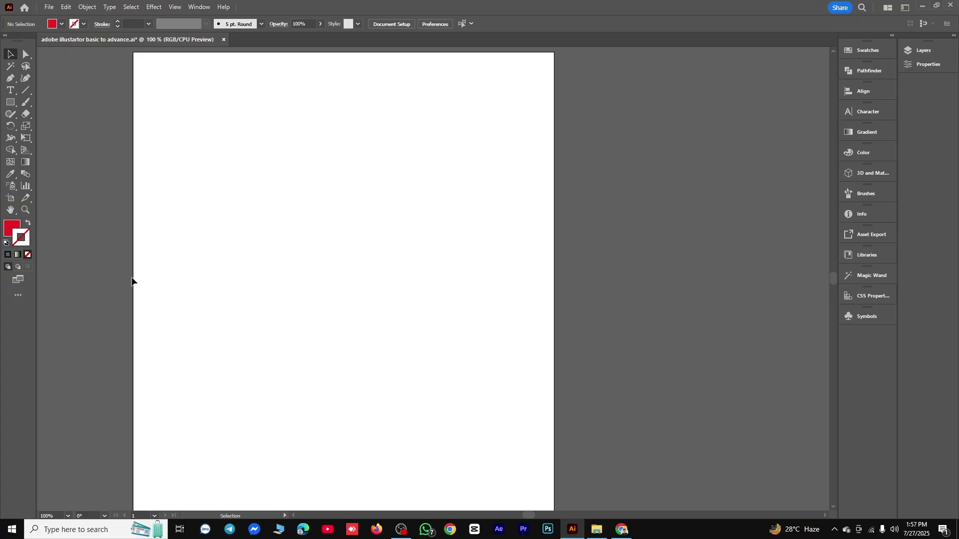
click(66, 7)
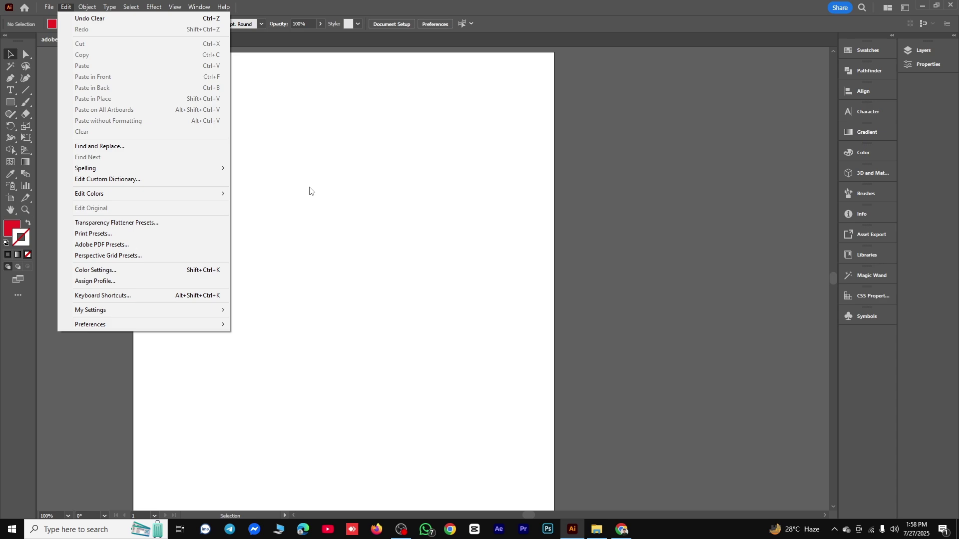
click(321, 196)
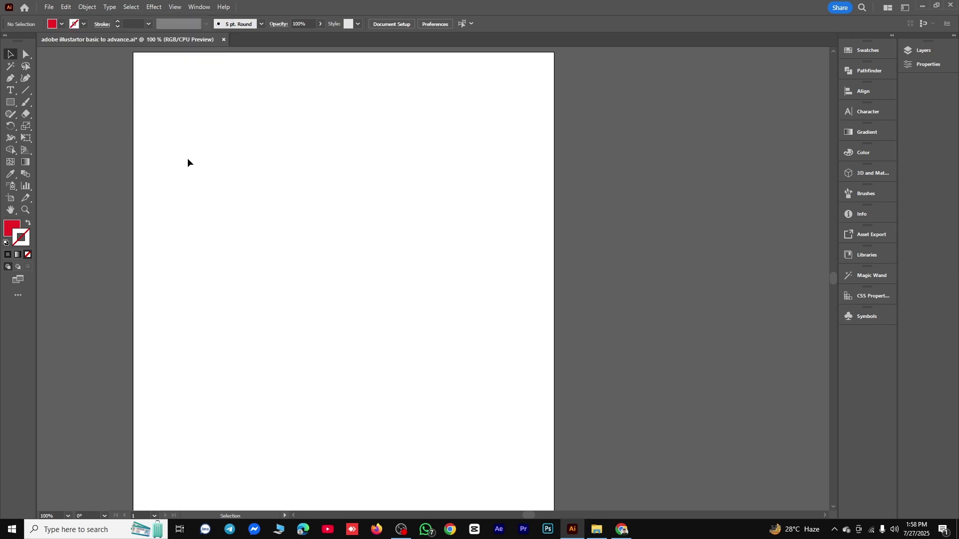
click(10, 102)
drag(256, 157, 345, 245)
click(10, 54)
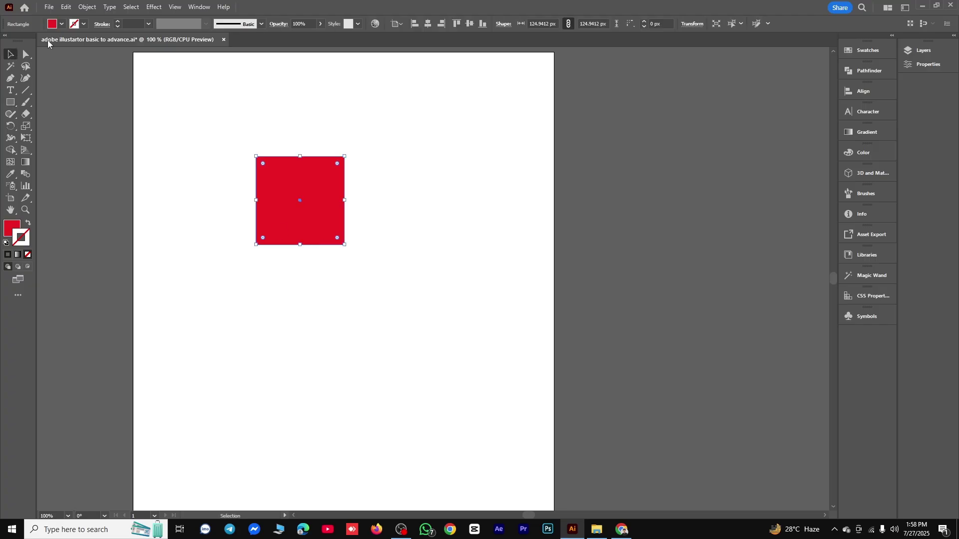
Copy the red square, delete it from the artboard, and undo back to the square
click(65, 10)
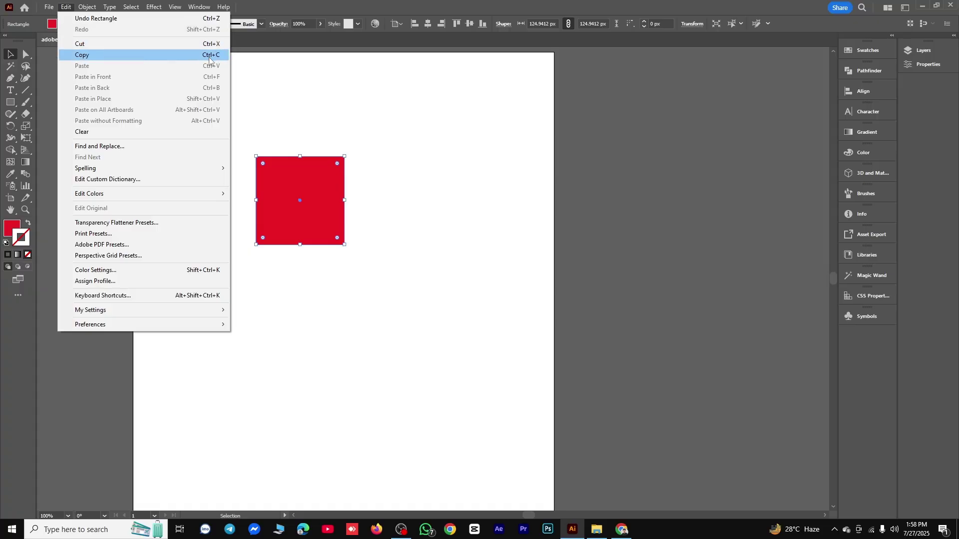
click(194, 54)
key(Delete)
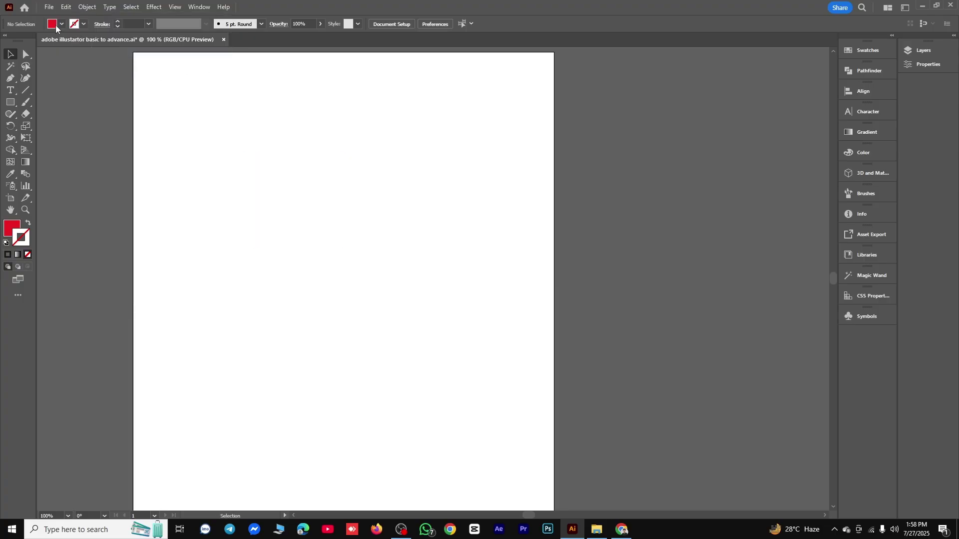
key(ctrl+z)
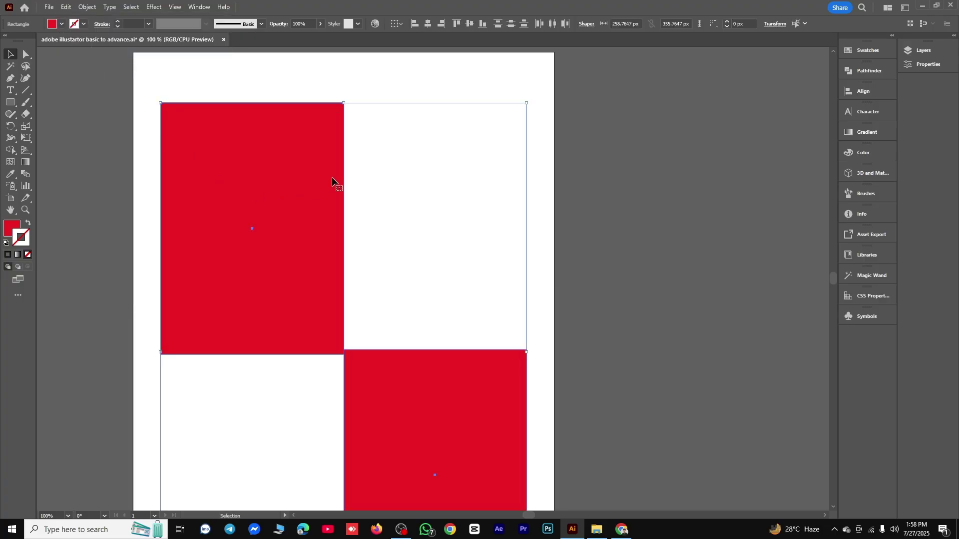
key(ctrl+z)
key(ctrl+z)
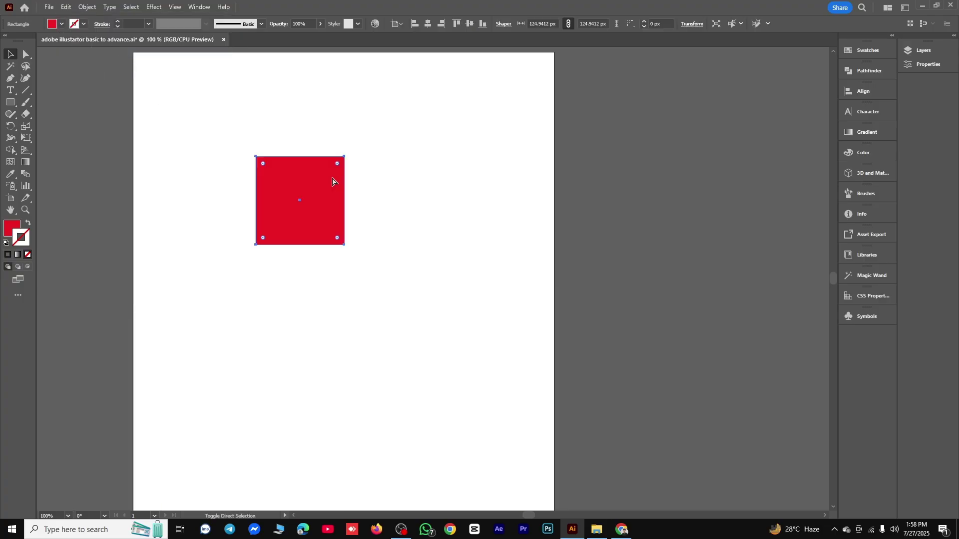
Cut the red square, paste it back onto the artboard, and move it slightly higher
click(66, 7)
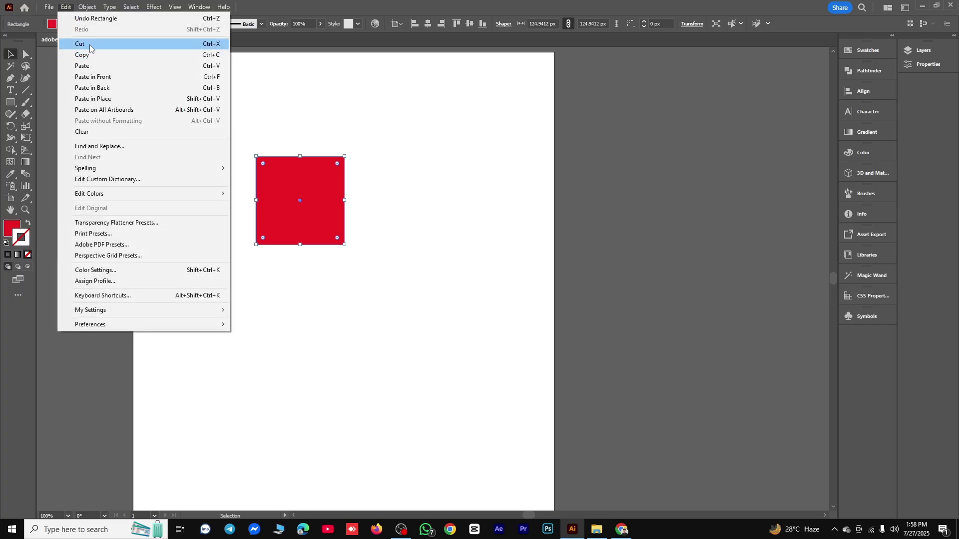
click(191, 45)
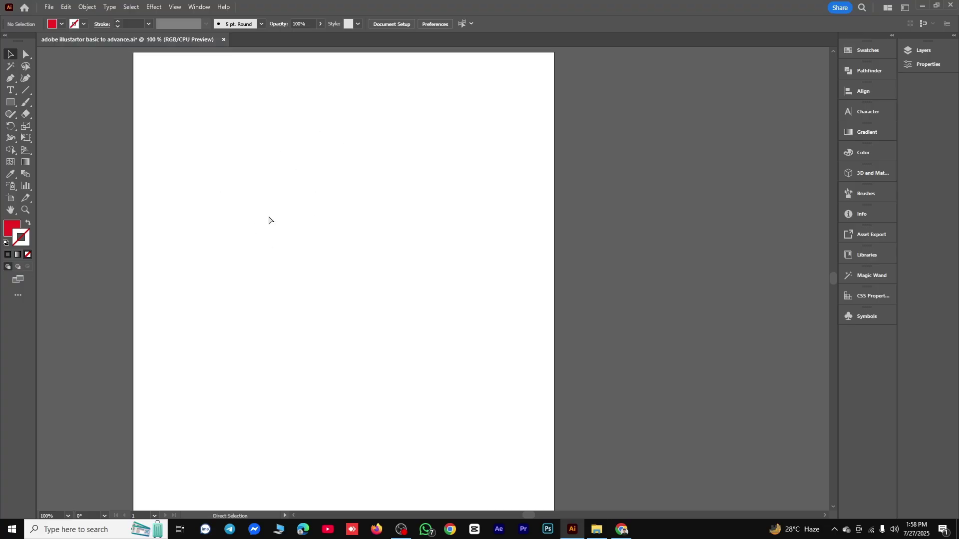
key(ctrl+v)
drag(437, 261, 435, 207)
scroll(297, 209, up, 1)
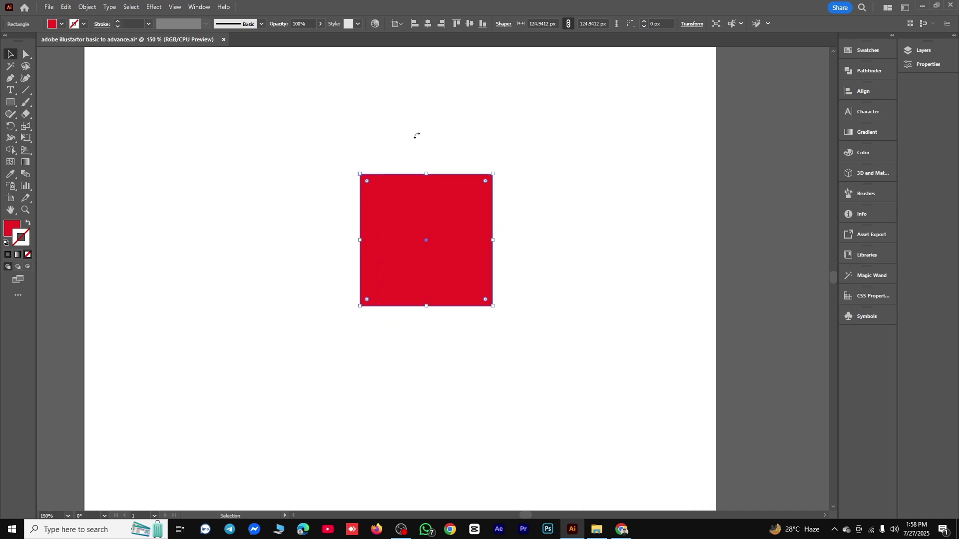
Copy the red square, paste a duplicate, and arrange the two squares side by side in the artboard's upper half
click(65, 7)
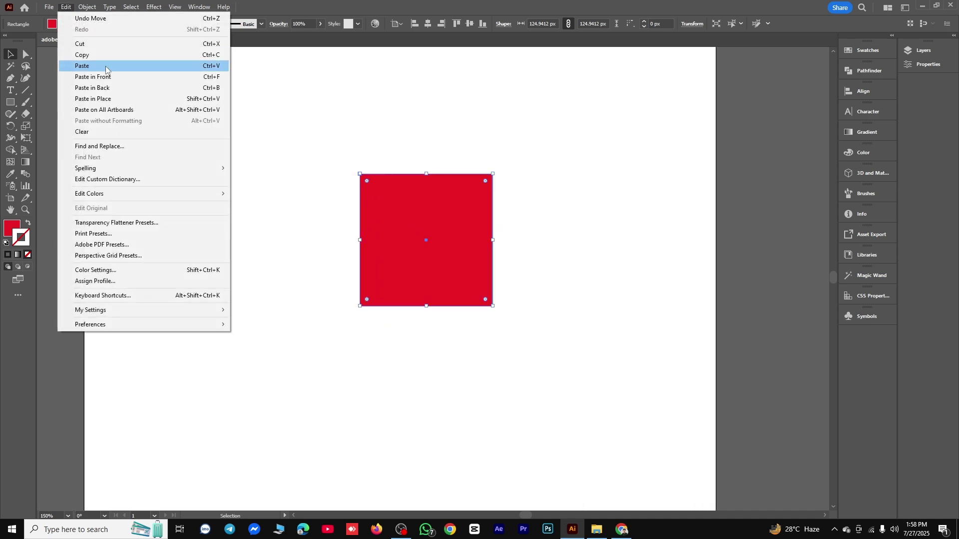
click(82, 55)
drag(404, 223, 333, 218)
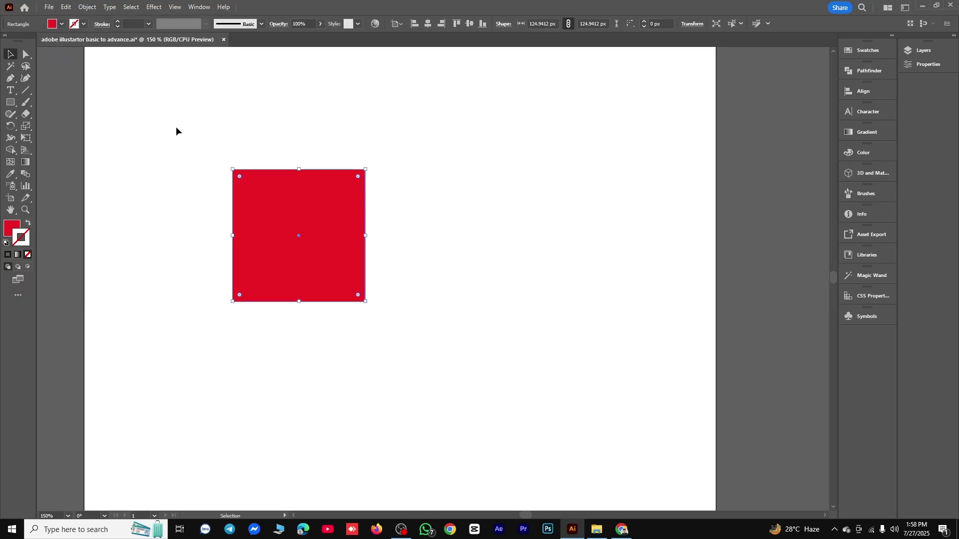
click(66, 7)
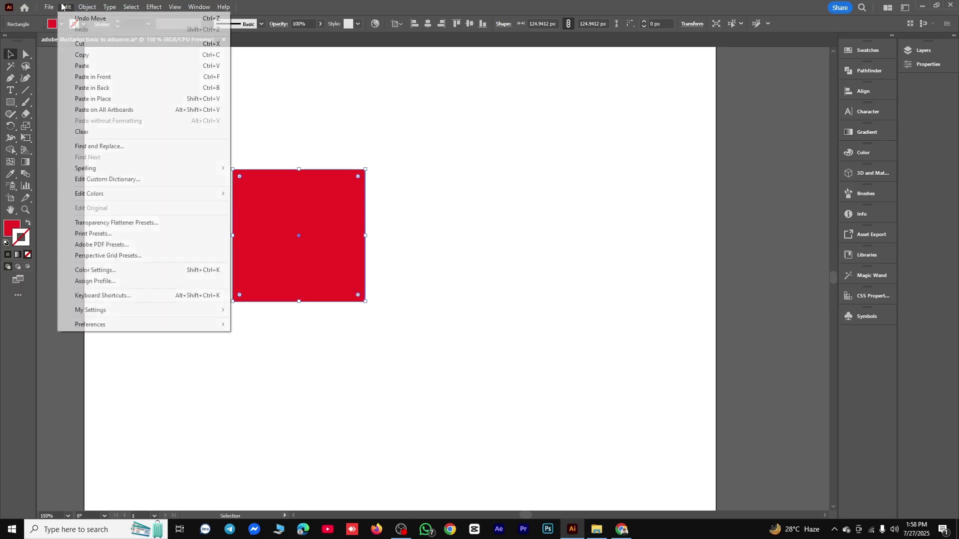
click(103, 67)
drag(441, 267, 533, 199)
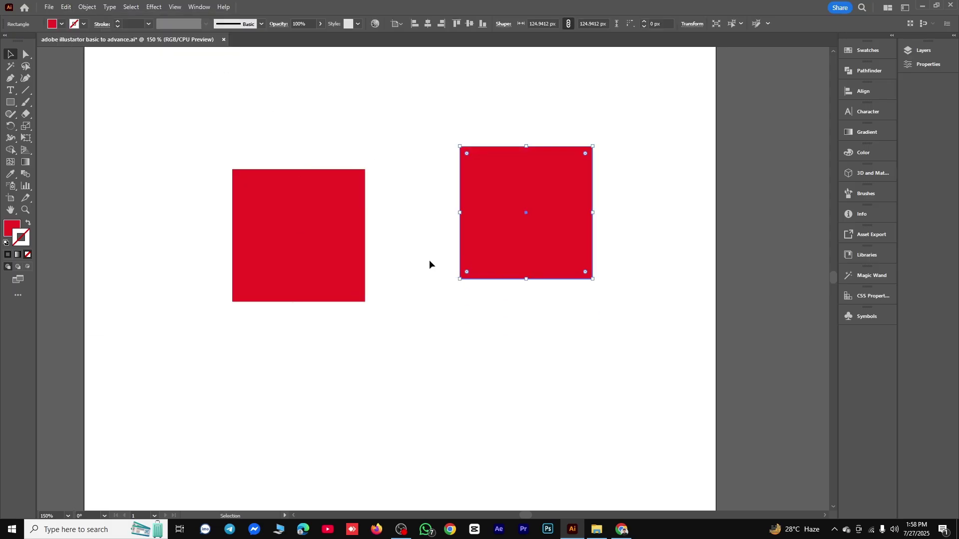
drag(316, 268, 325, 241)
Fill the right-hand square with green and move it so it partly overlaps the red square
click(508, 209)
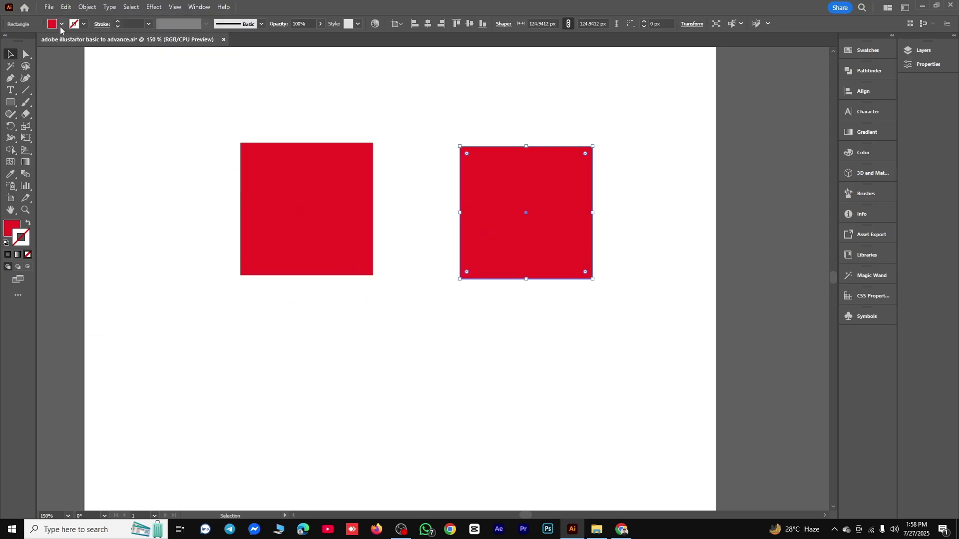
click(61, 24)
click(46, 42)
click(311, 87)
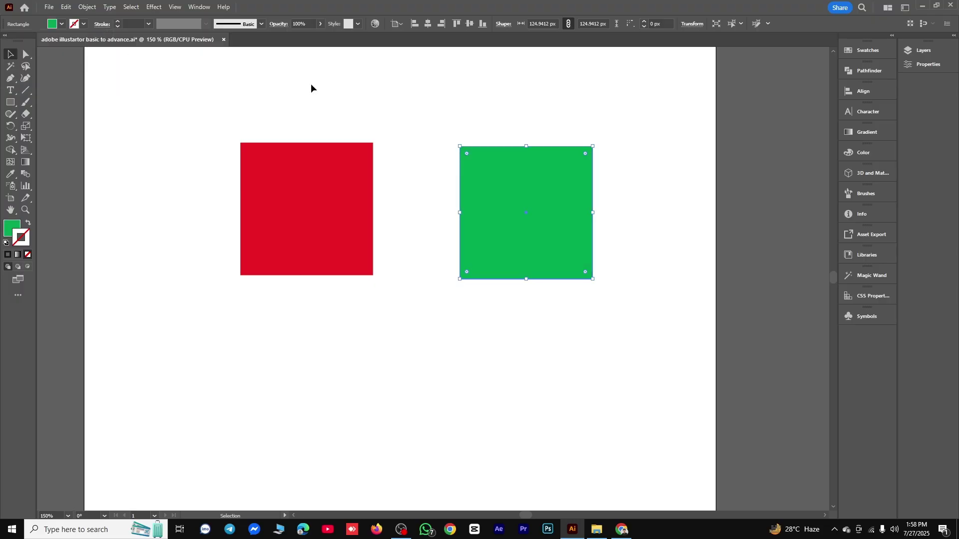
drag(467, 205, 339, 234)
drag(334, 199, 299, 203)
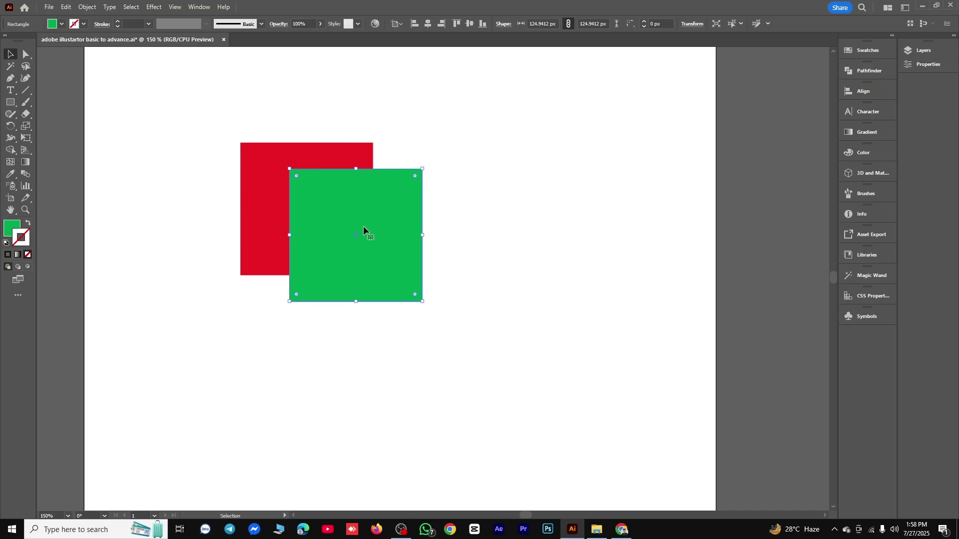
click(376, 140)
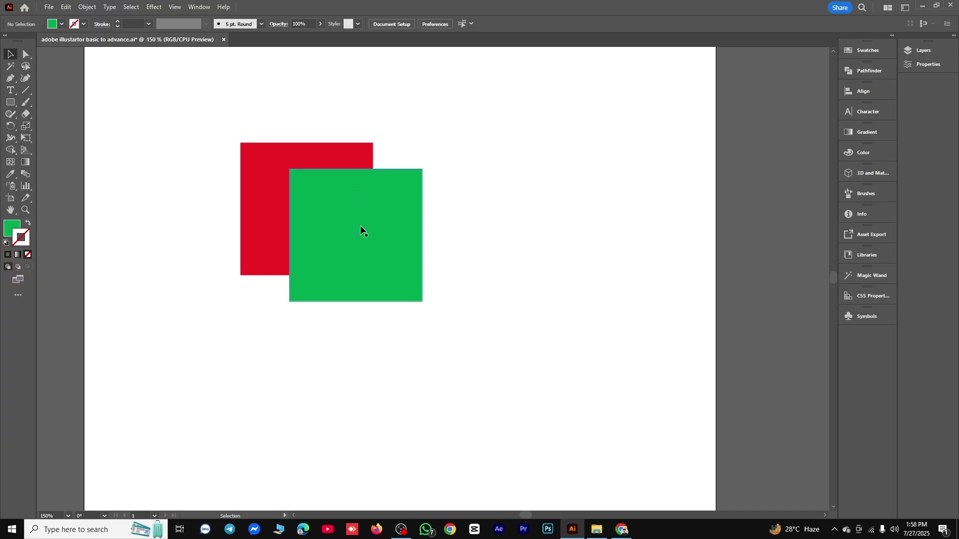
Paste the copied square in front of the red square, move it aside, and delete it
click(355, 155)
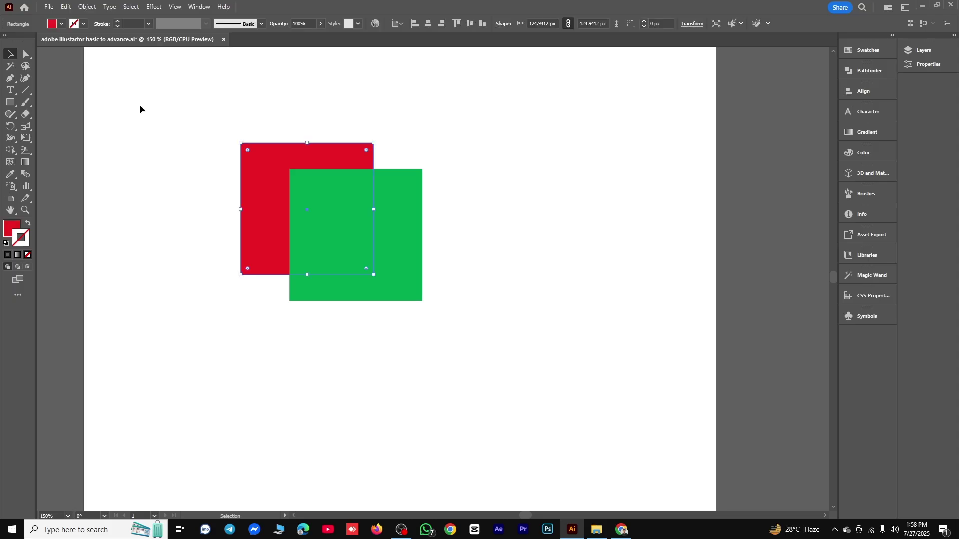
click(65, 7)
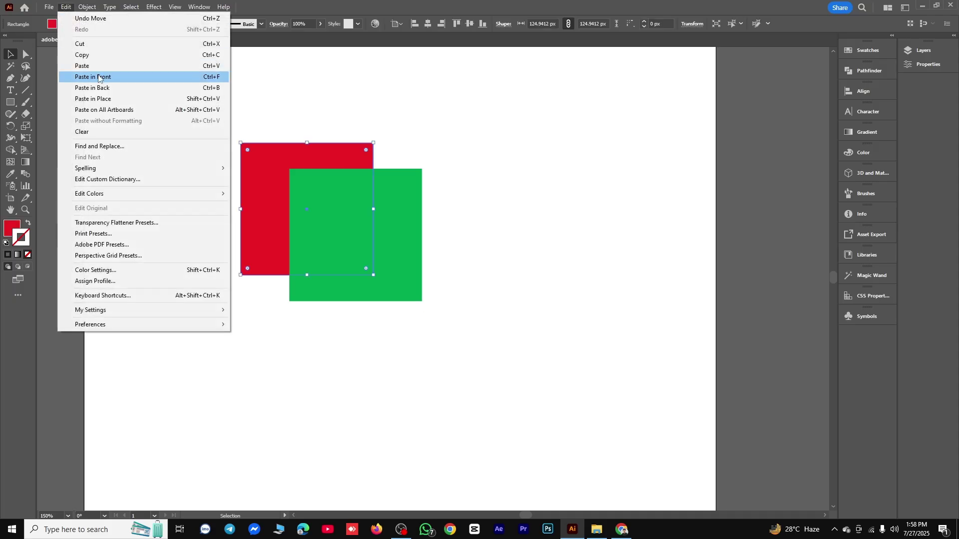
click(115, 78)
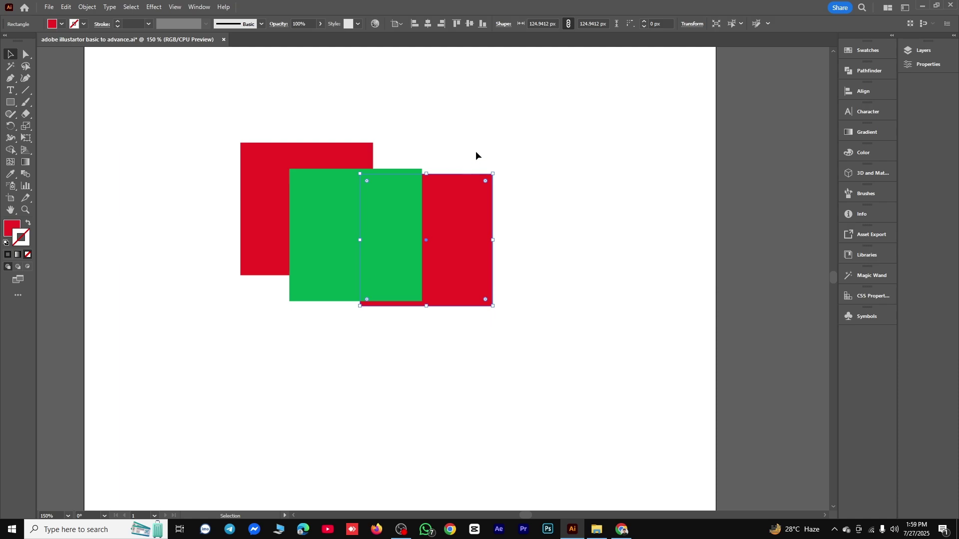
drag(481, 237, 534, 211)
key(Delete)
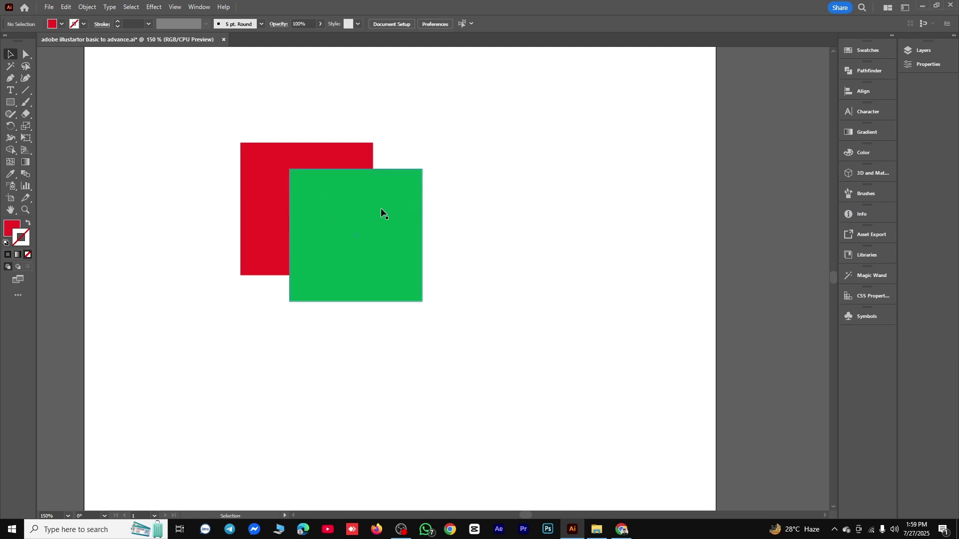
Paste the copied red square in place, move it up and to the right, and delete the green square
click(273, 160)
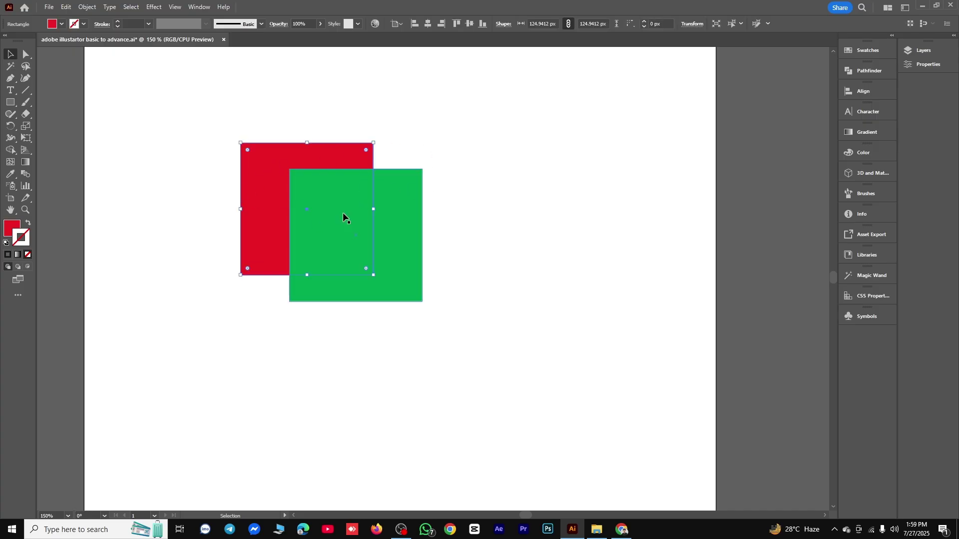
click(65, 7)
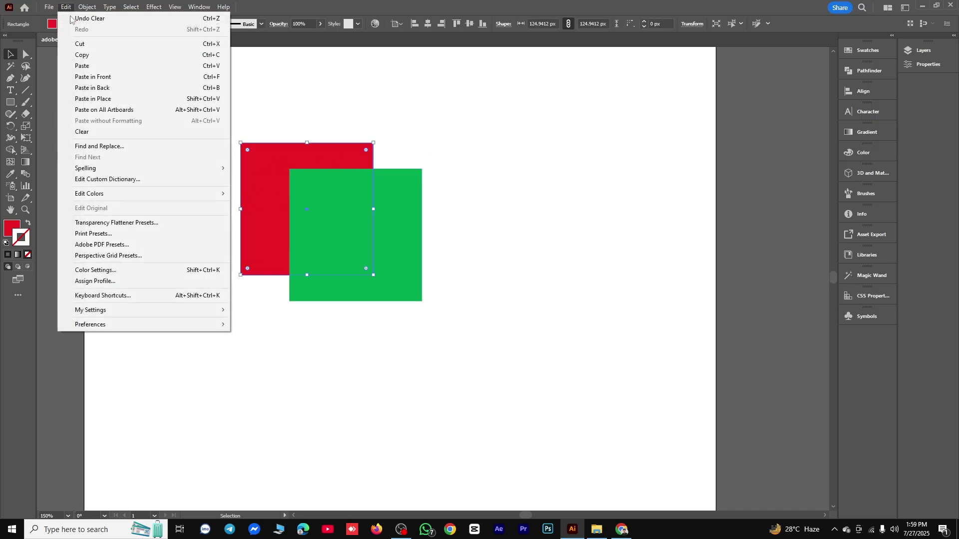
click(106, 101)
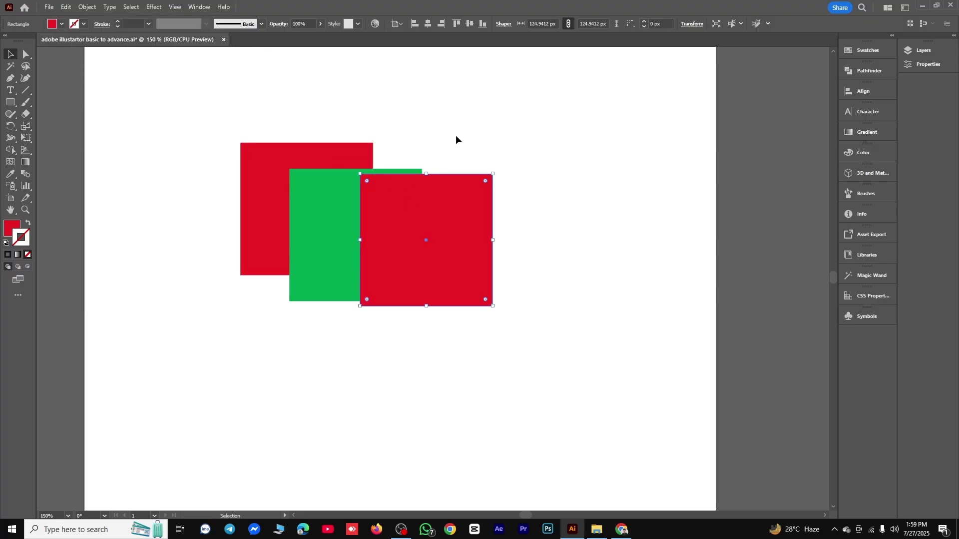
click(357, 161)
click(462, 207)
drag(451, 223, 510, 178)
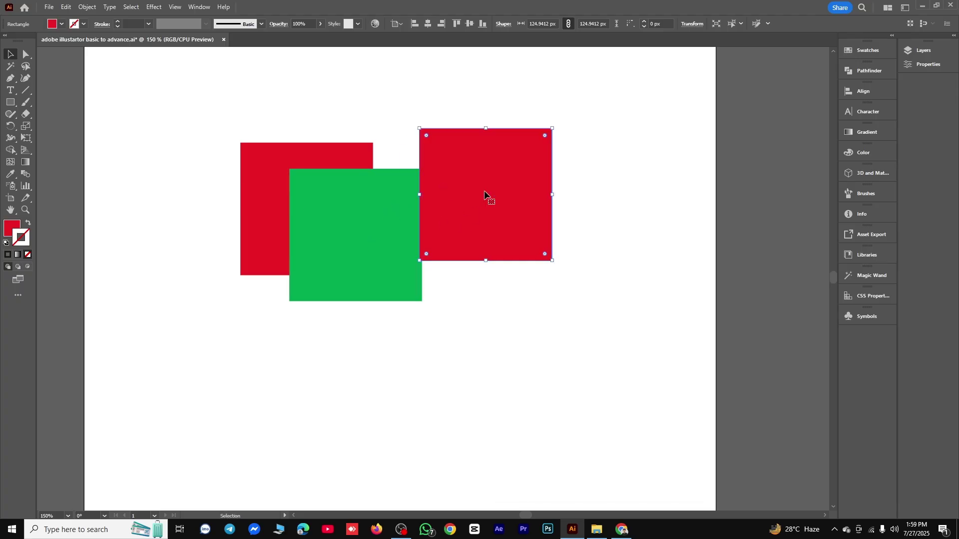
click(369, 229)
key(Delete)
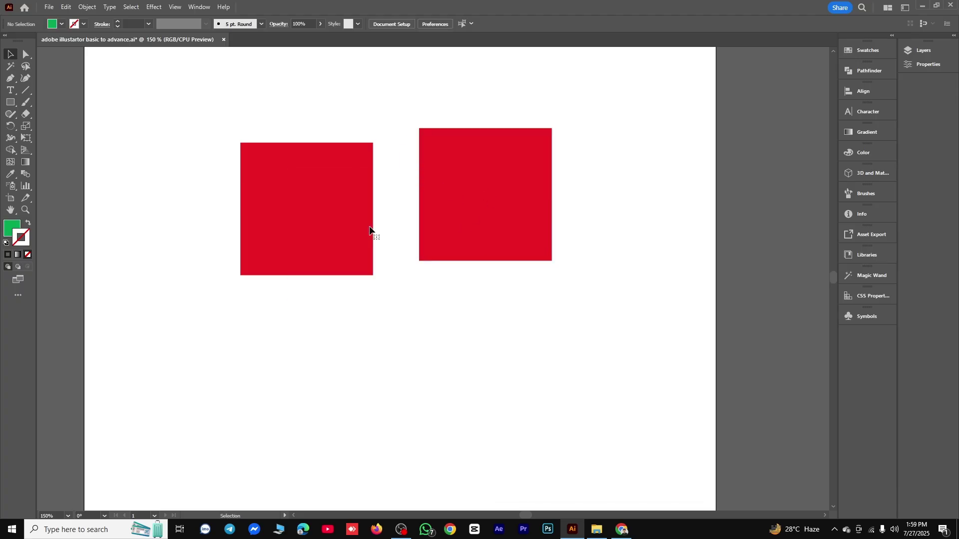
Paste the copied square in front of the left red square and fill the pasted square with green
click(334, 229)
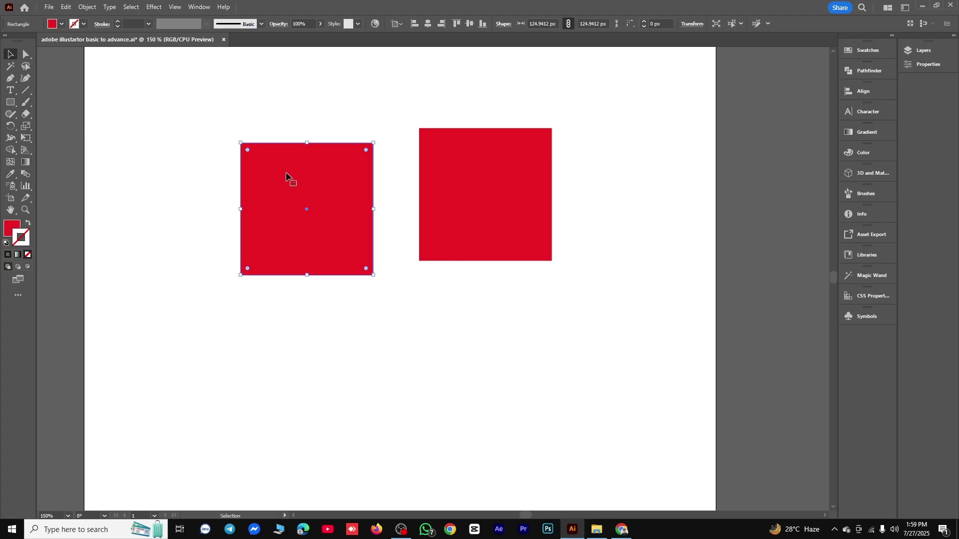
click(66, 7)
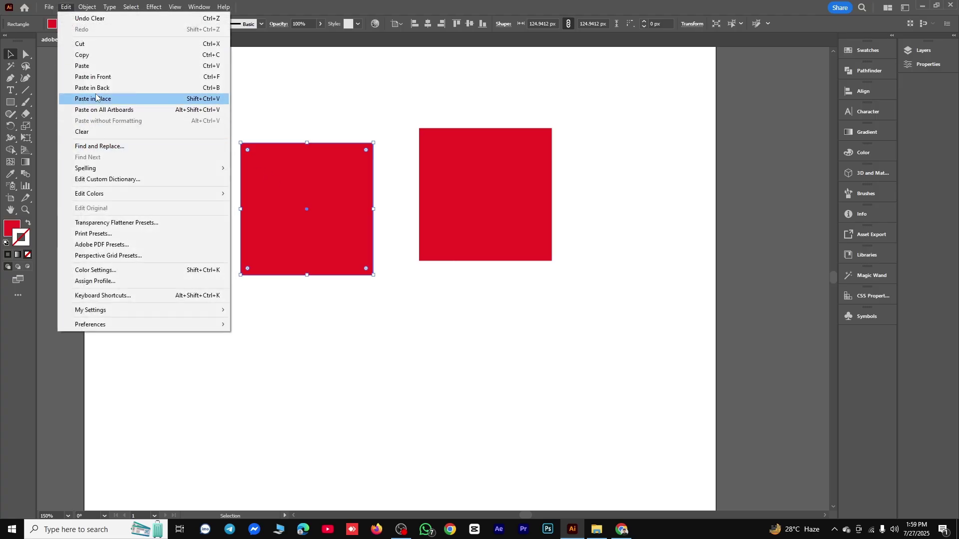
click(102, 78)
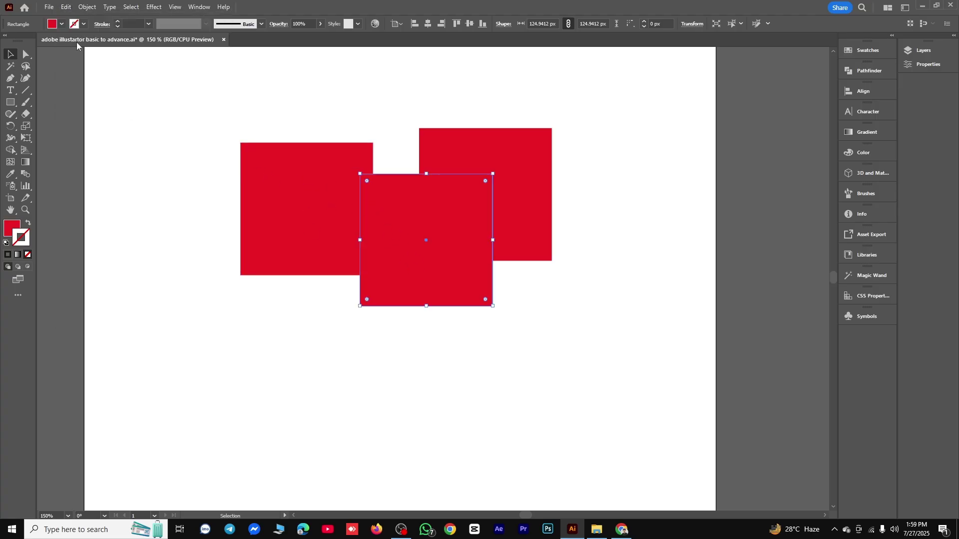
click(55, 24)
click(46, 43)
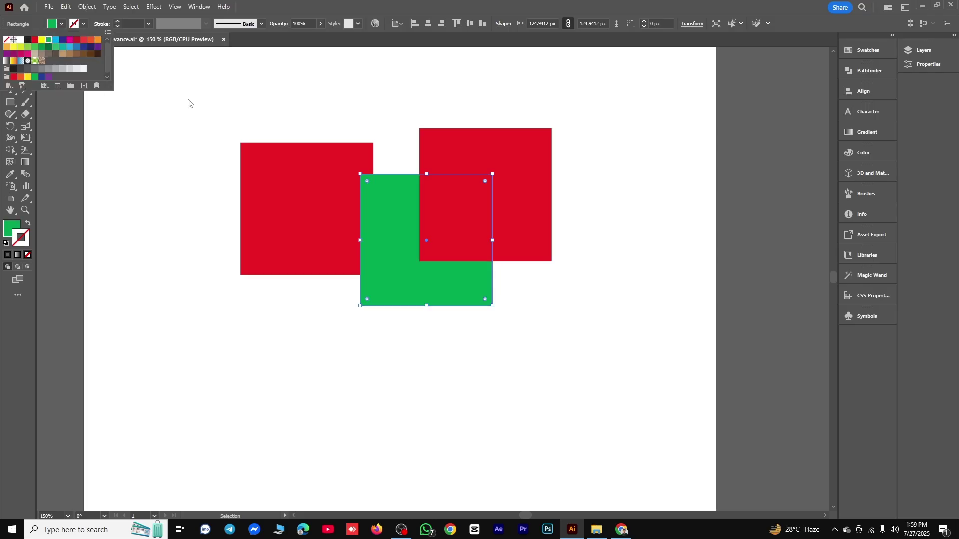
click(186, 101)
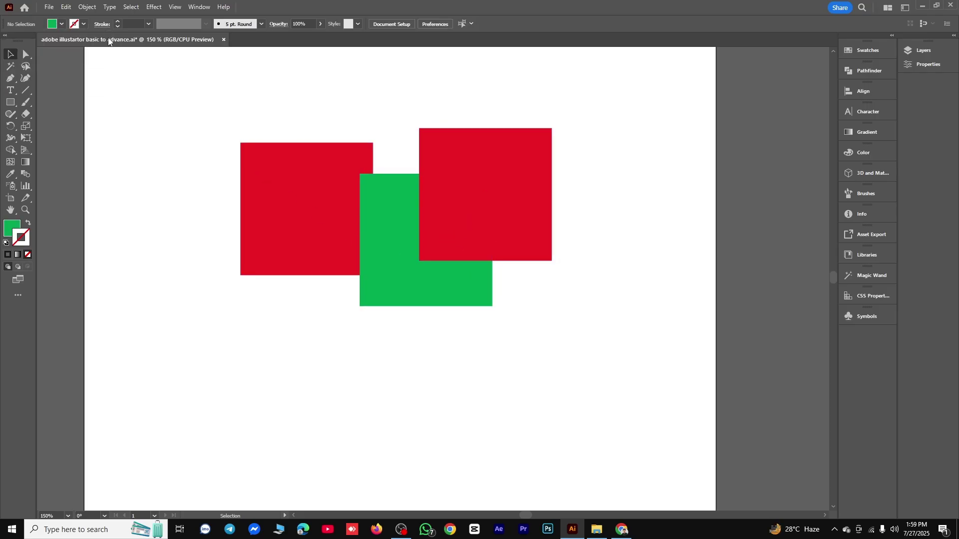
Paste a copy in back of the left red square and move the green and pasted squares below the upper two
click(296, 186)
click(67, 7)
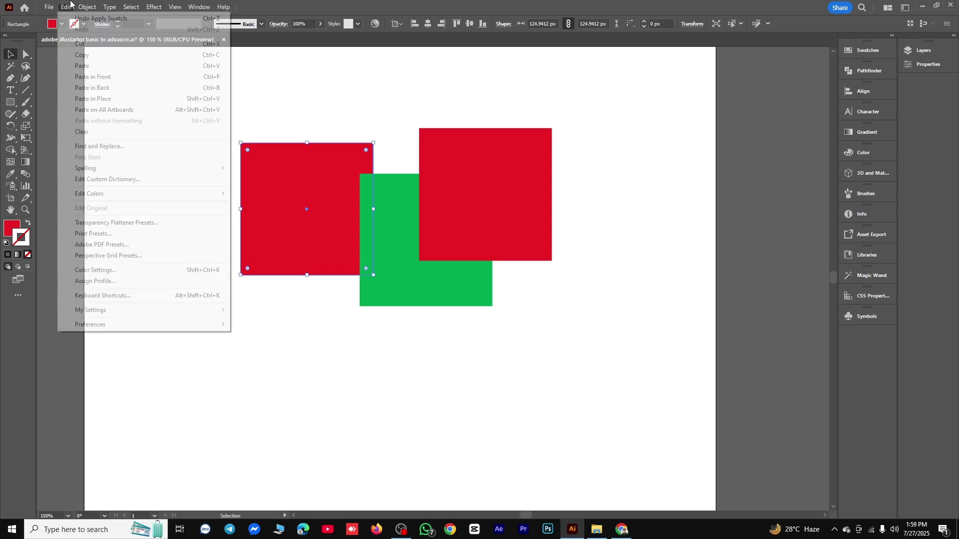
click(115, 91)
drag(413, 288, 360, 385)
drag(467, 278, 499, 406)
click(468, 311)
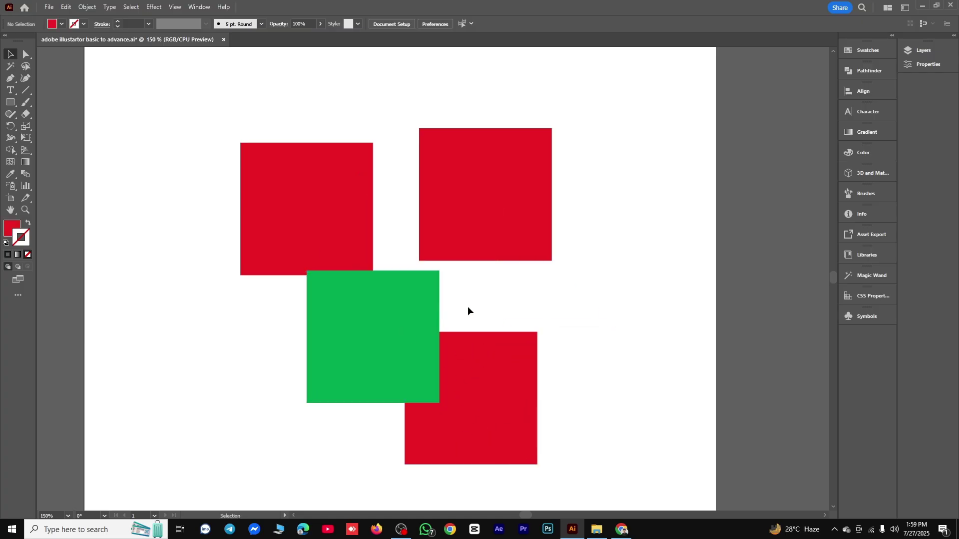
Look over the remaining Edit and Object commands, and delete all four squares from the artboard
click(66, 7)
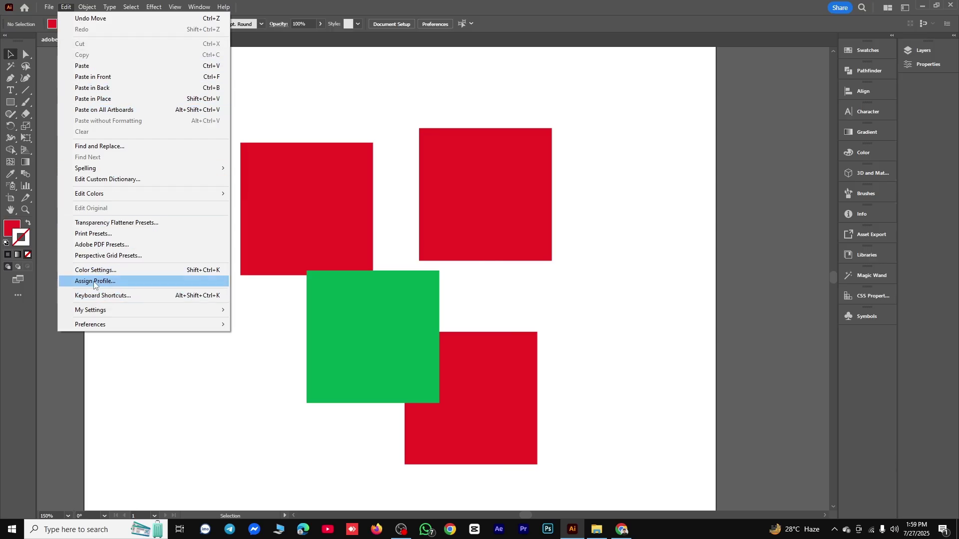
mouse_move(88, 5)
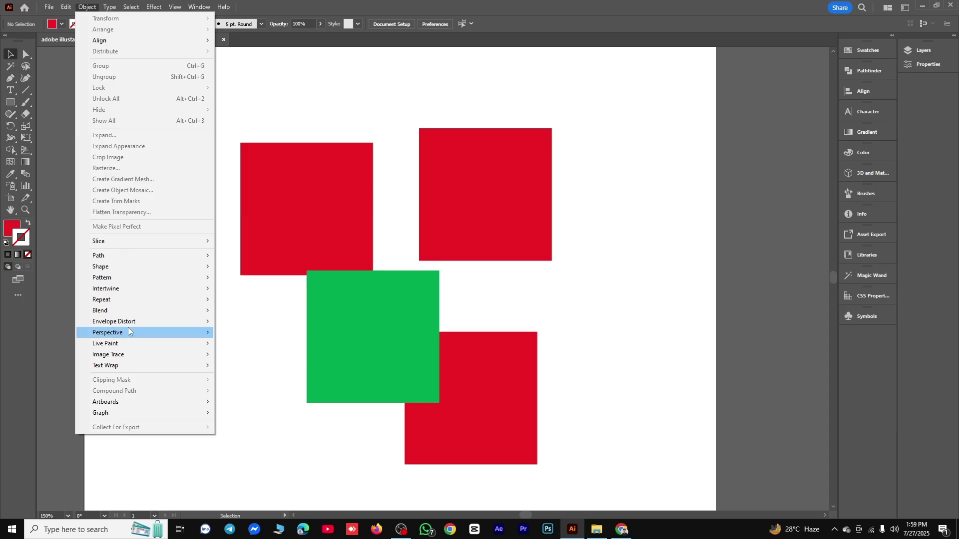
click(342, 91)
drag(296, 100, 537, 453)
key(Delete)
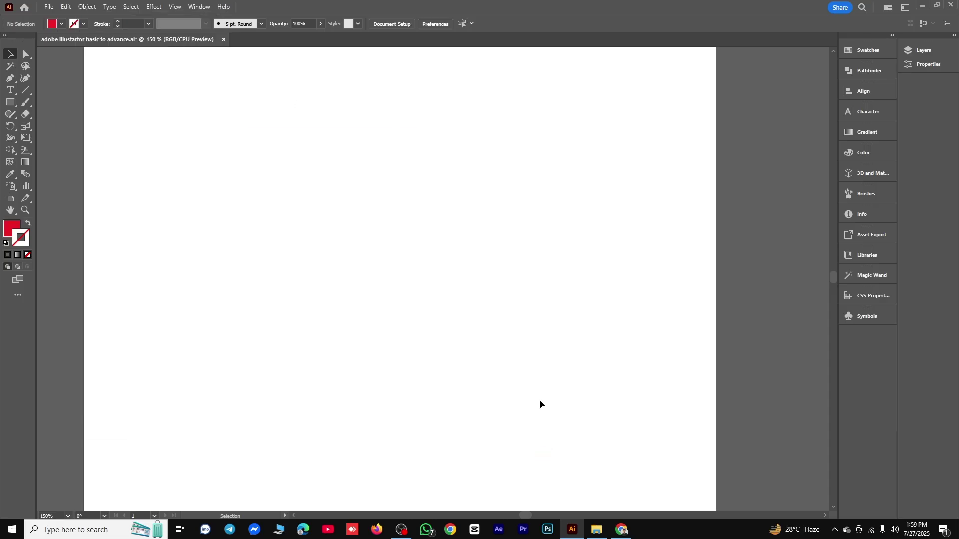
click(92, 7)
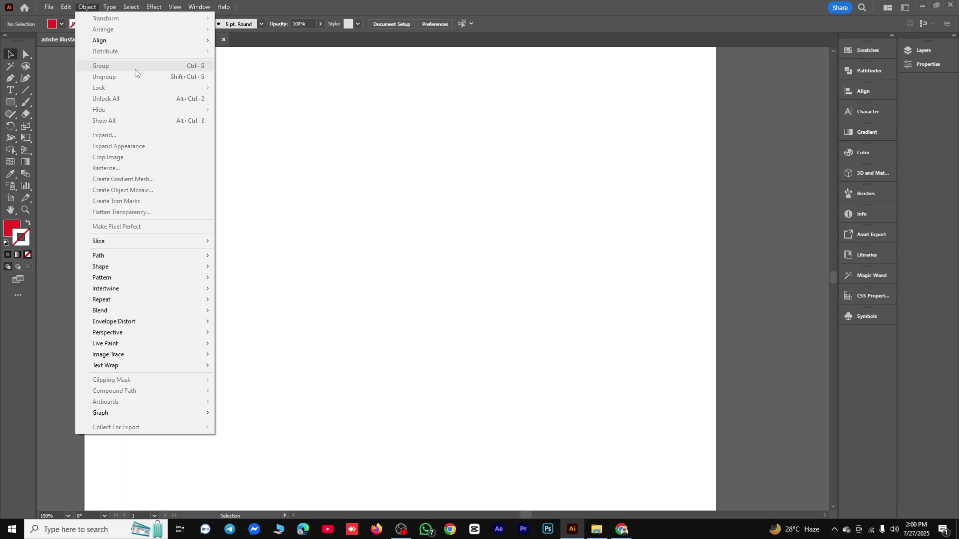
right_click(301, 115)
click(440, 118)
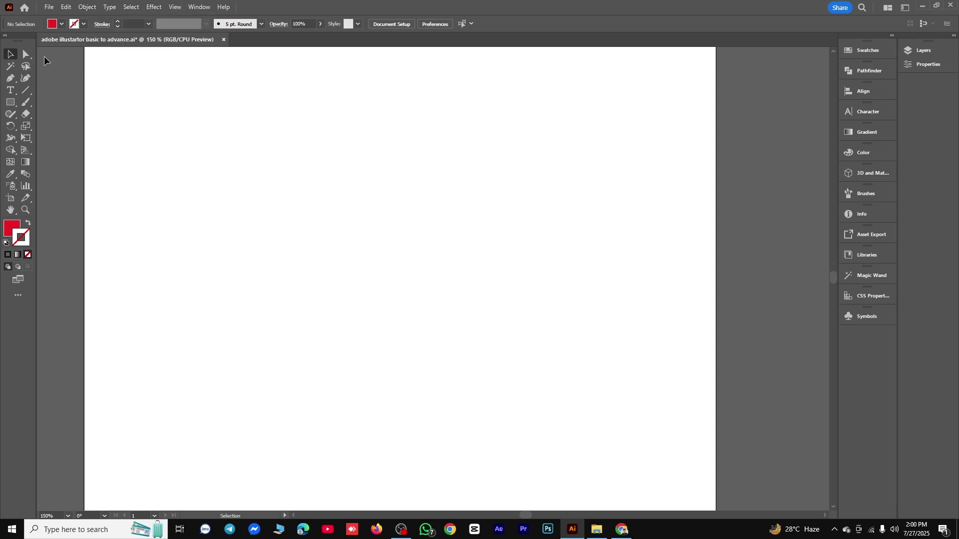
Draw two red squares about 82 px wide side by side and duplicate the second one twice to form an uneven row of four
click(10, 101)
drag(281, 164, 368, 250)
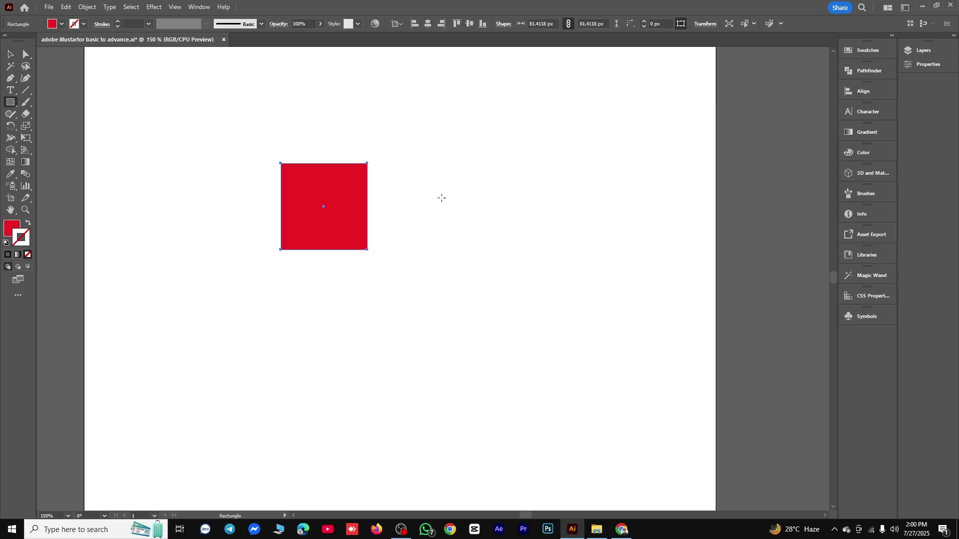
drag(438, 195, 526, 282)
key(v)
click(528, 285)
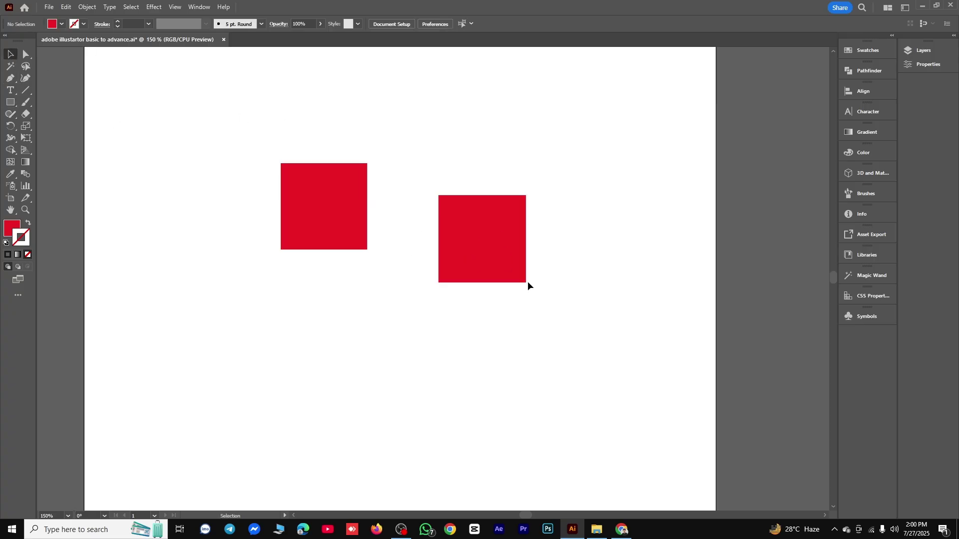
drag(496, 239, 539, 210)
drag(536, 218, 642, 210)
Group the four red squares
drag(235, 117, 581, 310)
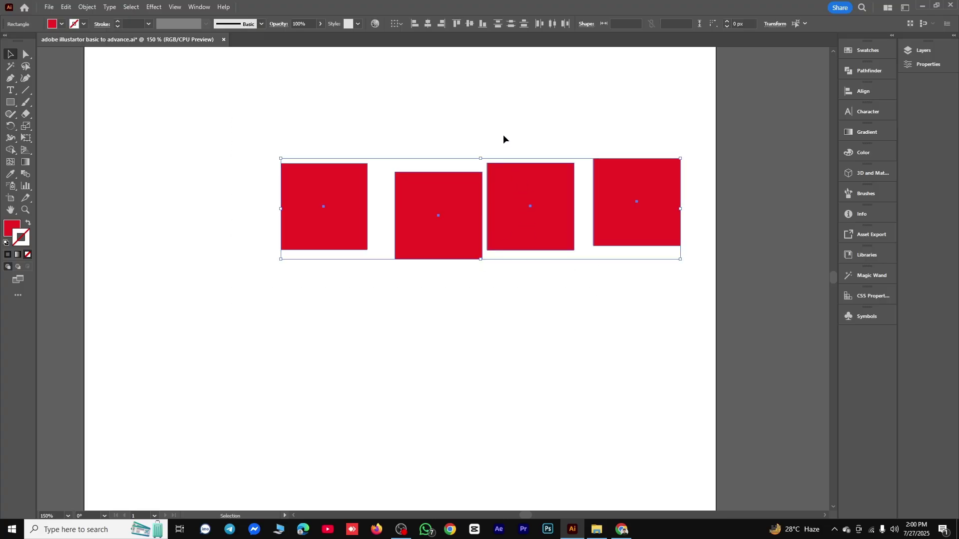
right_click(514, 109)
click(565, 217)
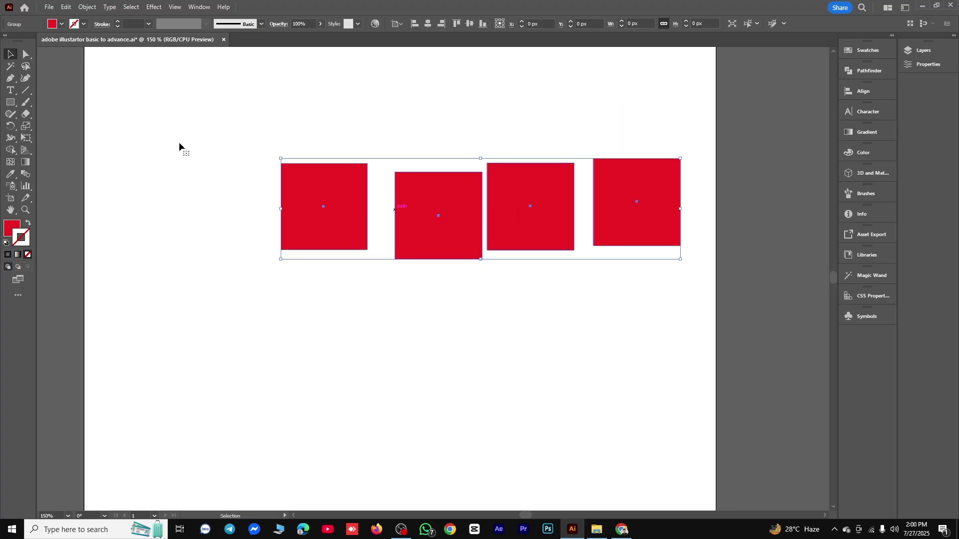
Ungroup the four squares and move them individually, placing two at the right, one at the upper left and one at the lower left
click(87, 7)
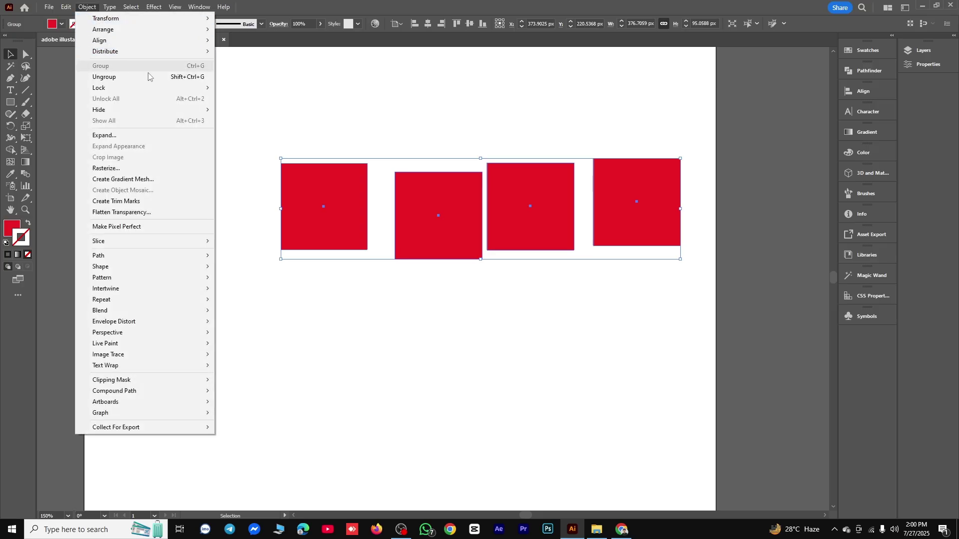
click(129, 77)
drag(641, 210, 594, 238)
click(539, 214)
click(559, 333)
drag(522, 323, 478, 208)
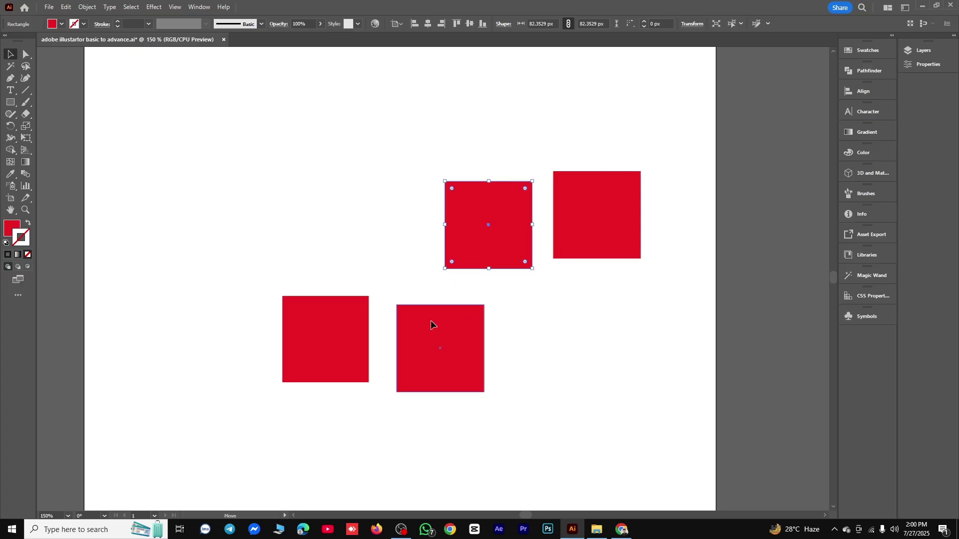
drag(431, 325, 390, 302)
click(87, 7)
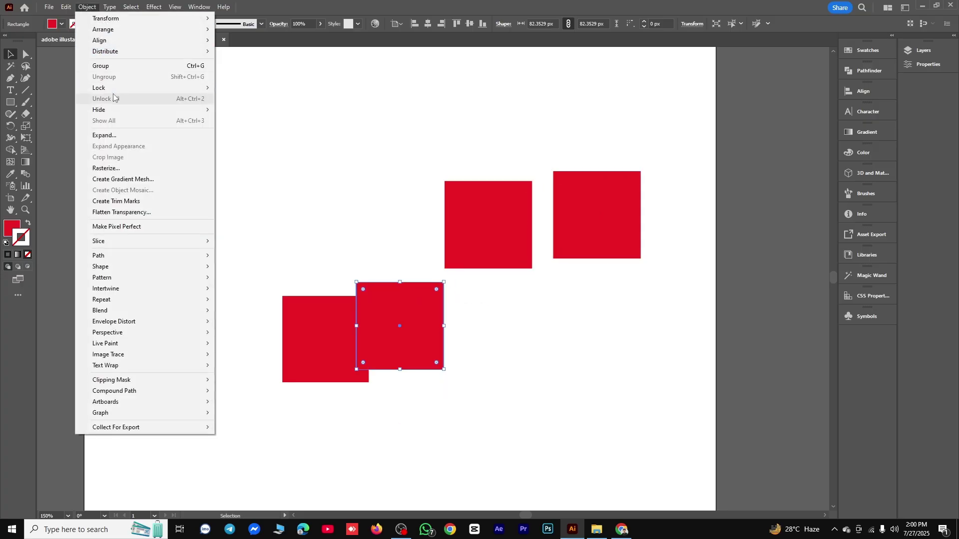
key(Escape)
drag(415, 336, 298, 196)
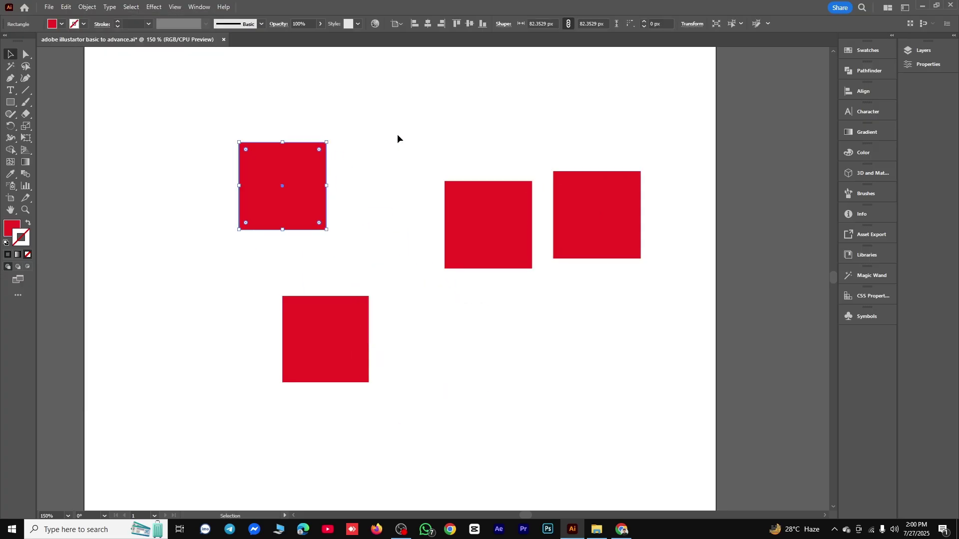
Lock the upper-left square and try to select it with selection marquees
click(361, 135)
click(320, 199)
click(87, 7)
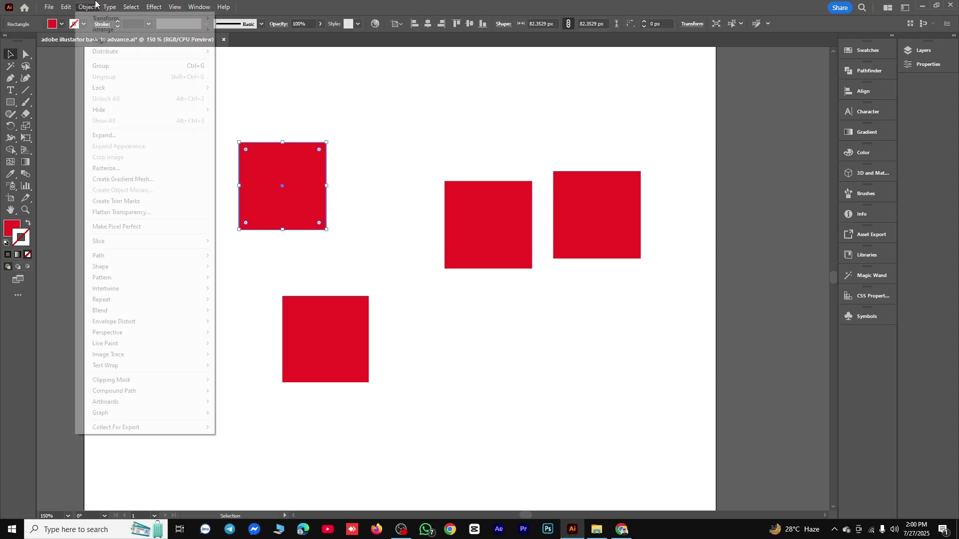
mouse_move(120, 88)
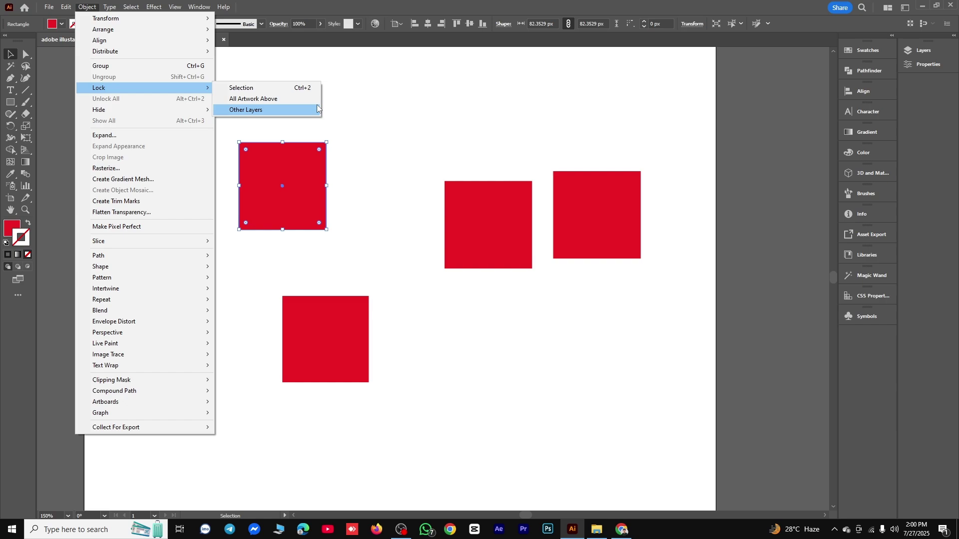
click(295, 88)
drag(379, 138, 181, 242)
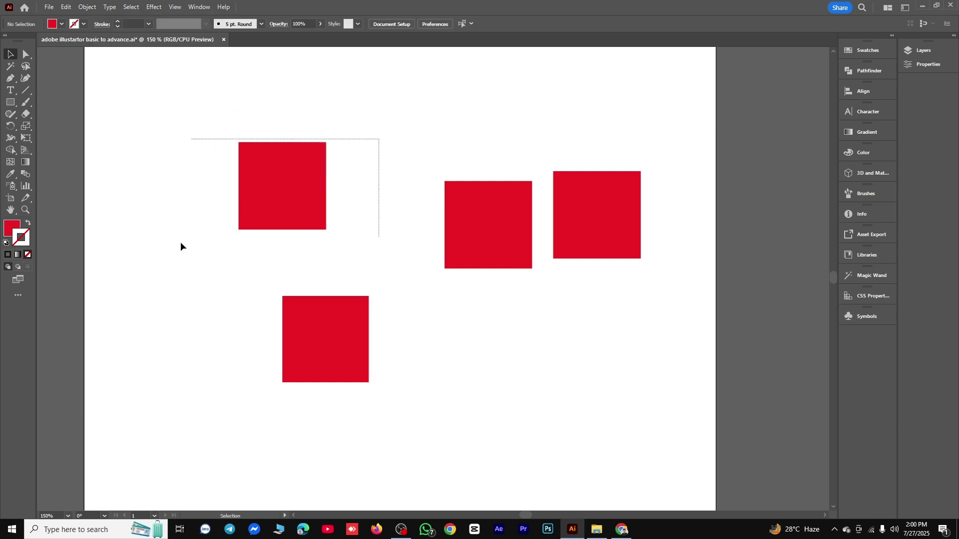
drag(331, 106, 206, 208)
drag(409, 61, 235, 215)
Unlock all artwork, check that the upper-left square can be selected, and delete all four squares
click(87, 7)
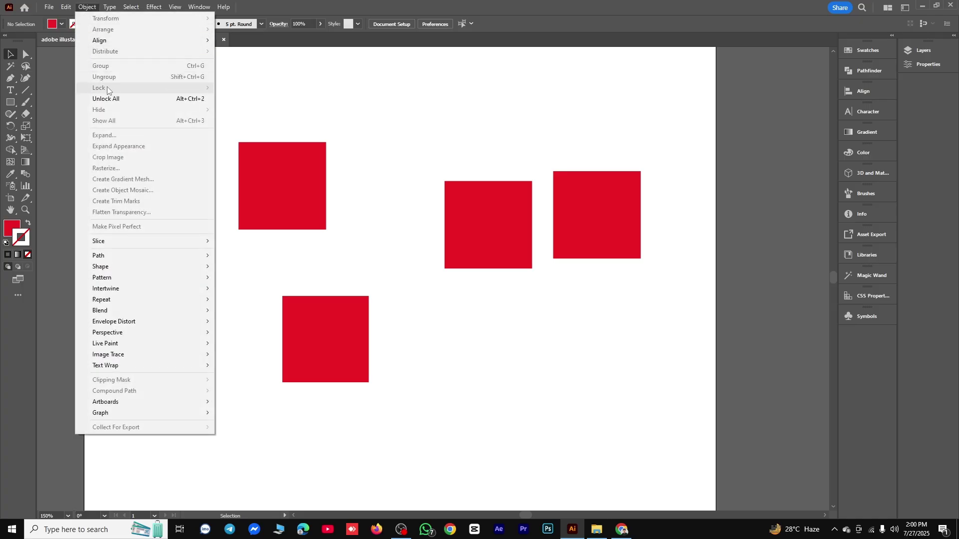
click(118, 99)
click(352, 155)
drag(415, 152, 262, 185)
click(421, 145)
drag(193, 92, 577, 401)
key(Delete)
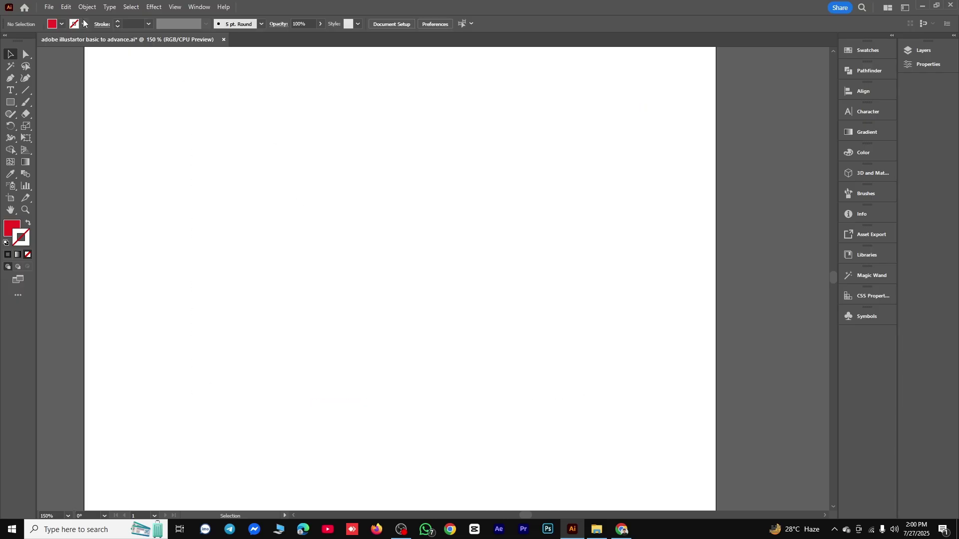
Look over the Type, Select, Effect, View, Window and Help commands in turn
click(102, 9)
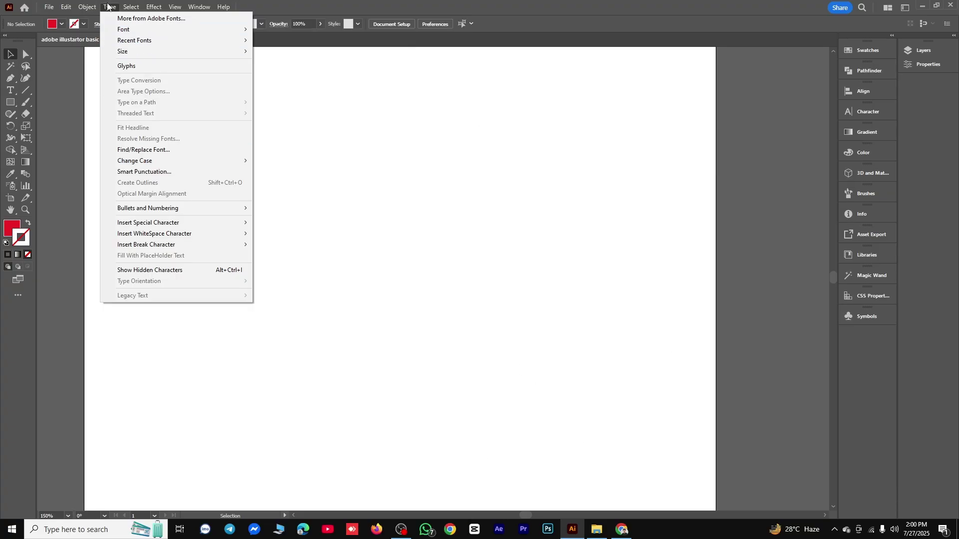
click(364, 160)
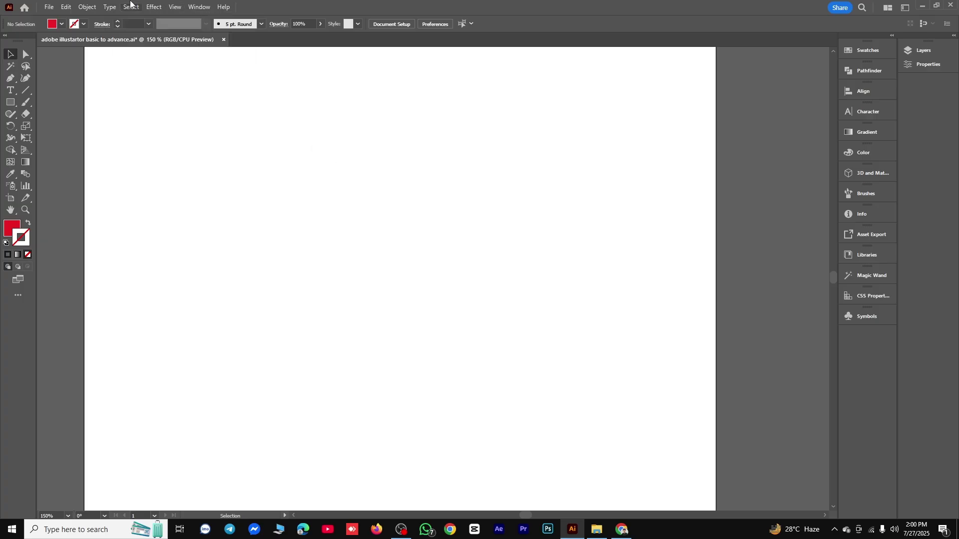
click(131, 7)
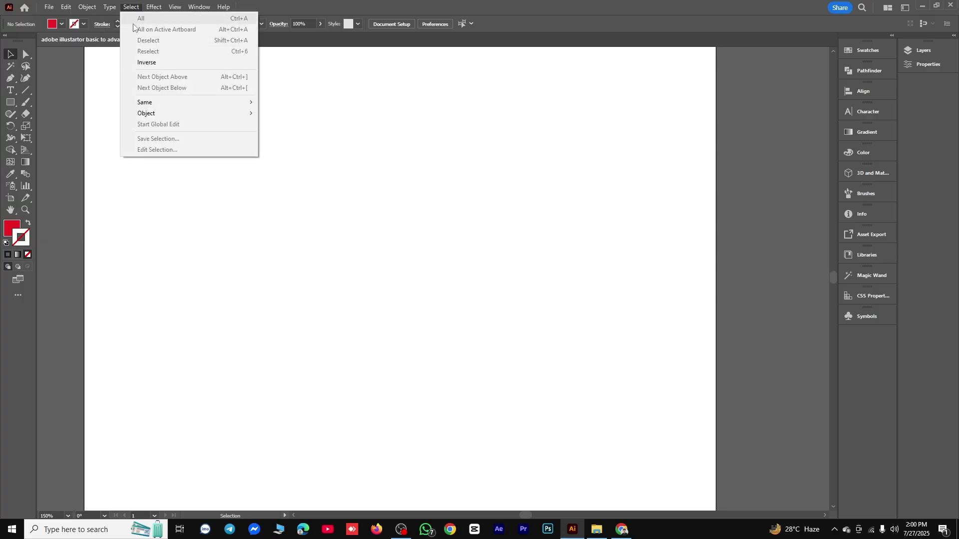
click(270, 122)
click(152, 7)
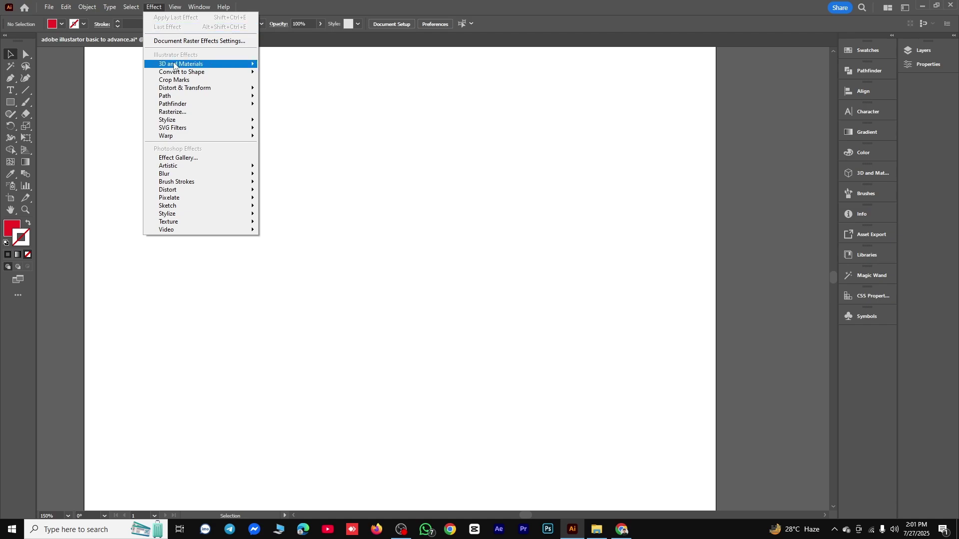
click(289, 167)
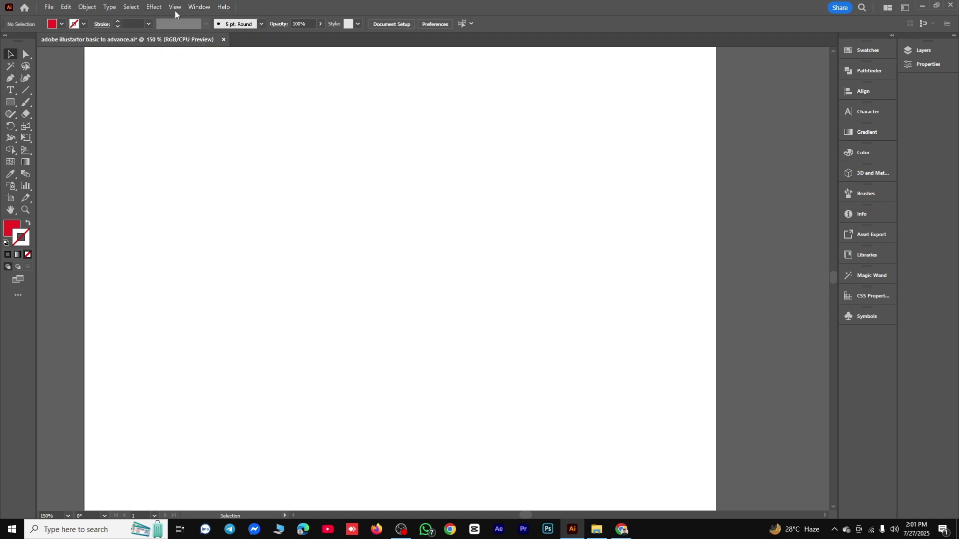
click(175, 7)
click(345, 235)
click(194, 10)
click(430, 163)
click(225, 7)
click(424, 186)
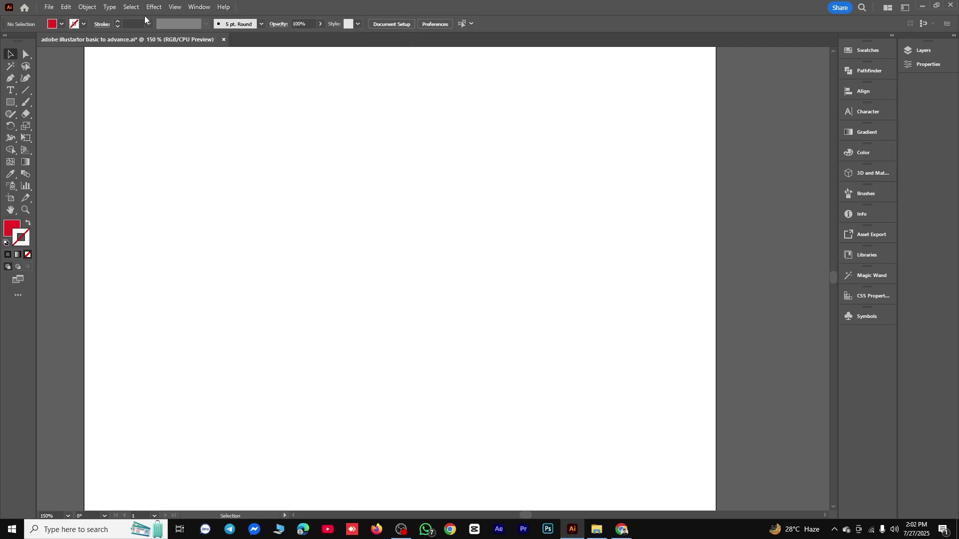